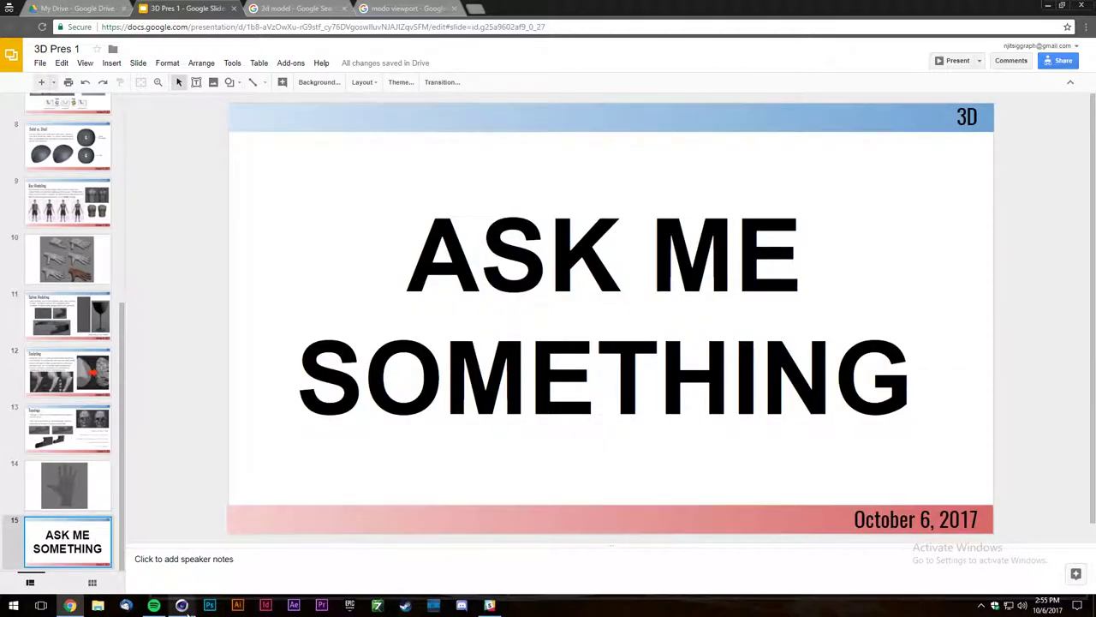
Switch to Cinema 4D and close the dog sculpt project without saving, leaving an empty scene.
mouse_move(186, 610)
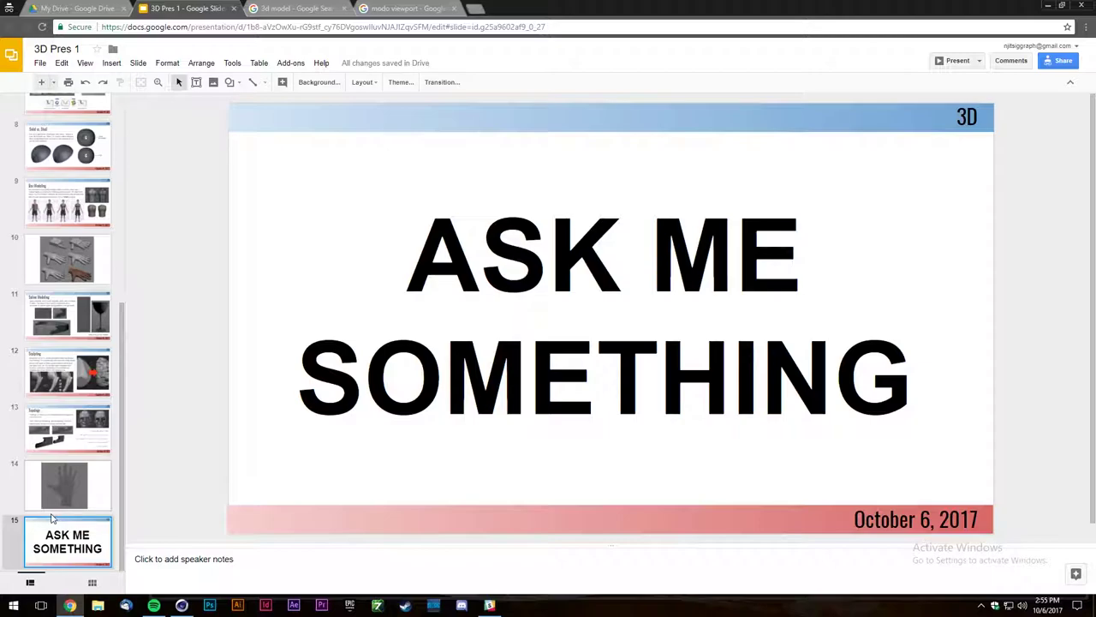
left_click(181, 604)
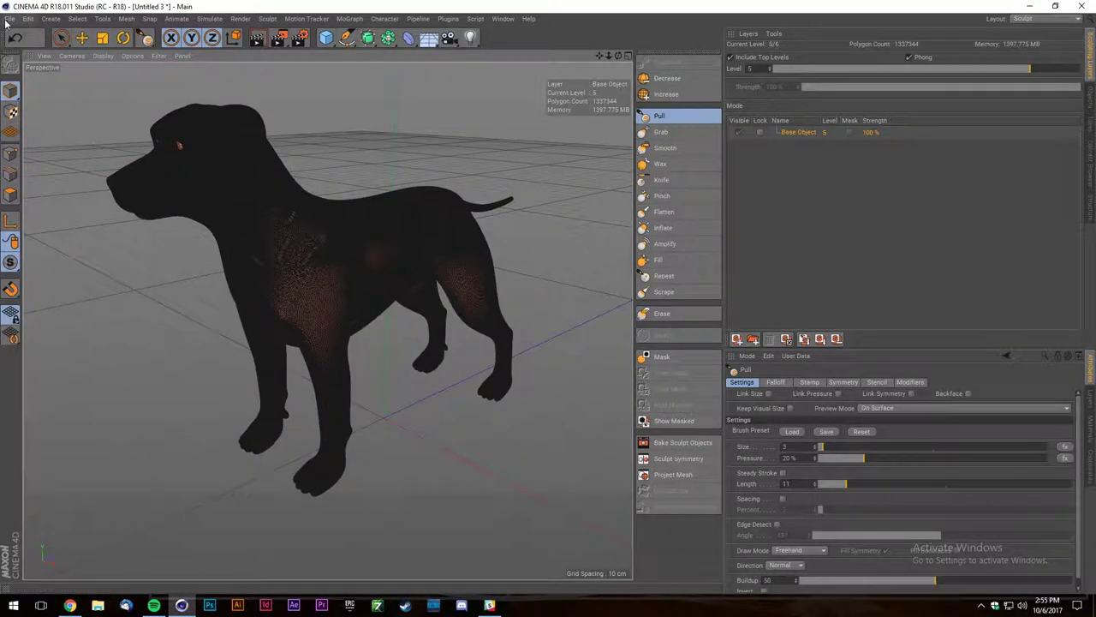
left_click(9, 18)
left_click(34, 71)
left_click(556, 348)
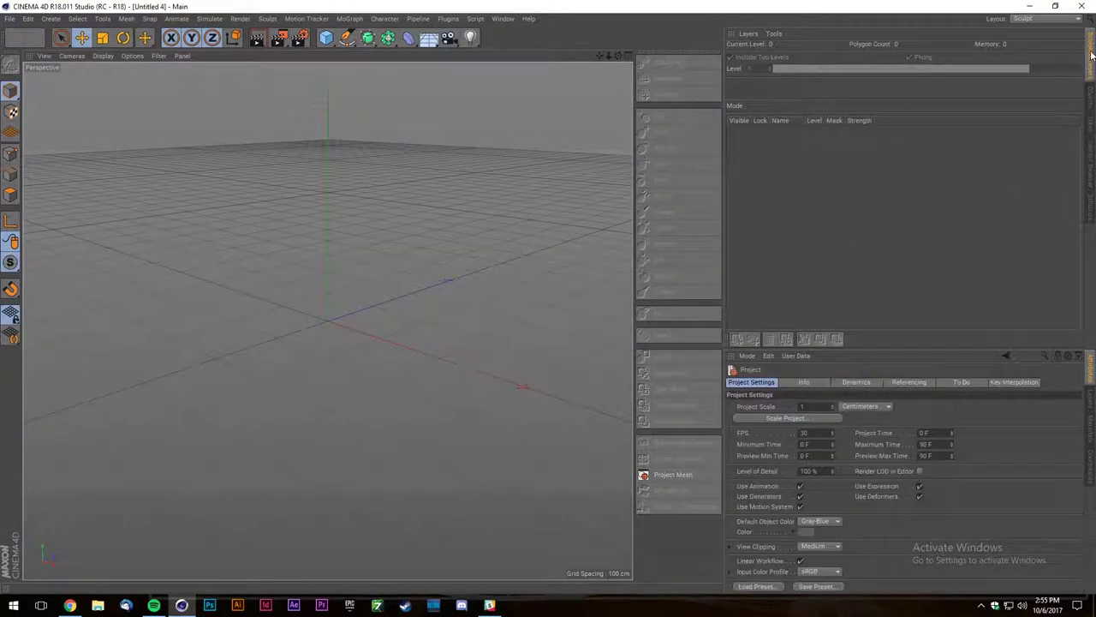
left_click(1091, 165)
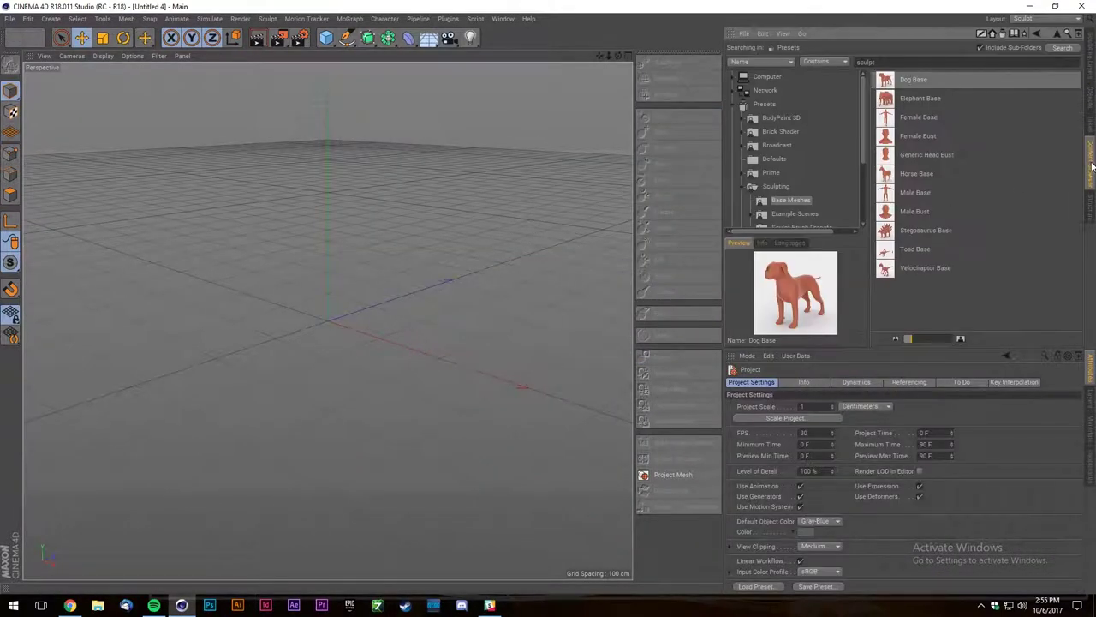
left_click(1032, 19)
left_click(1035, 29)
left_click(1035, 19)
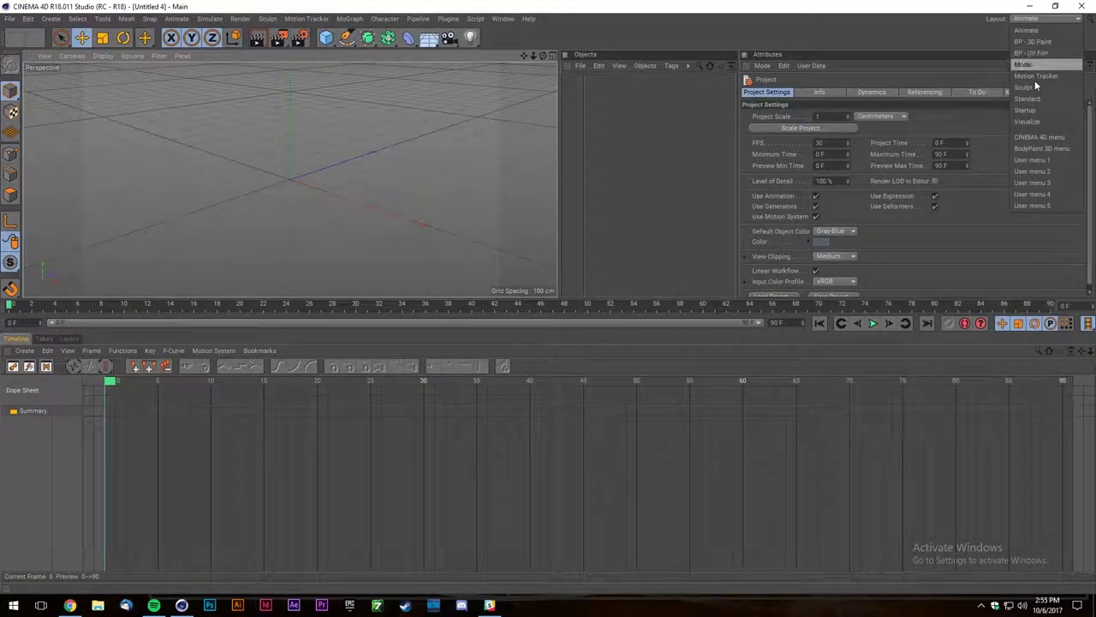
left_click(1041, 133)
left_click(1041, 19)
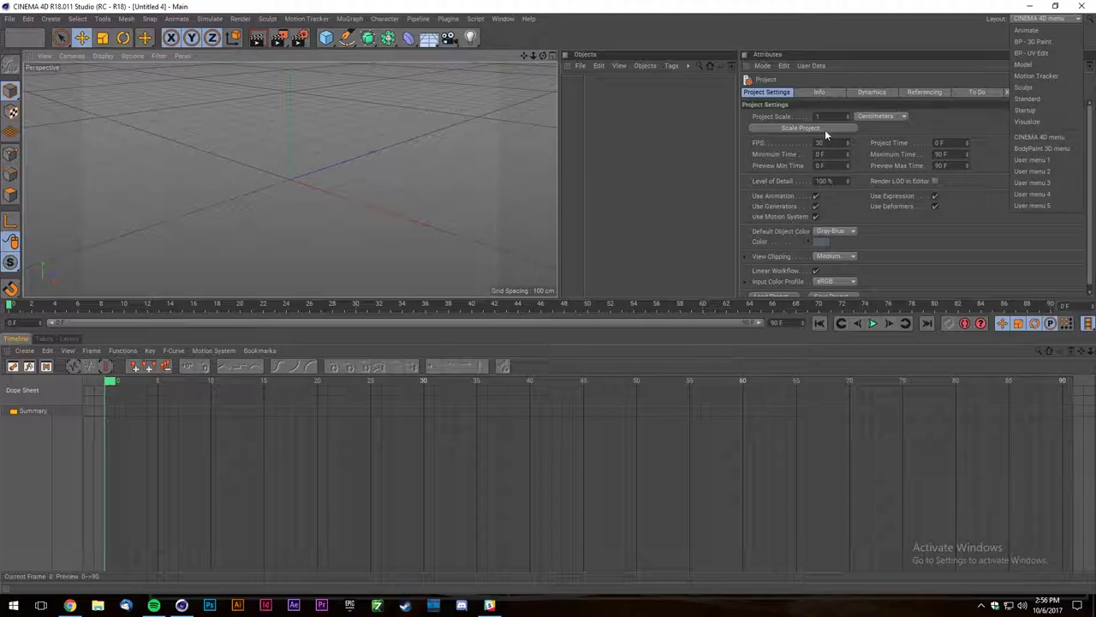
left_click(553, 58)
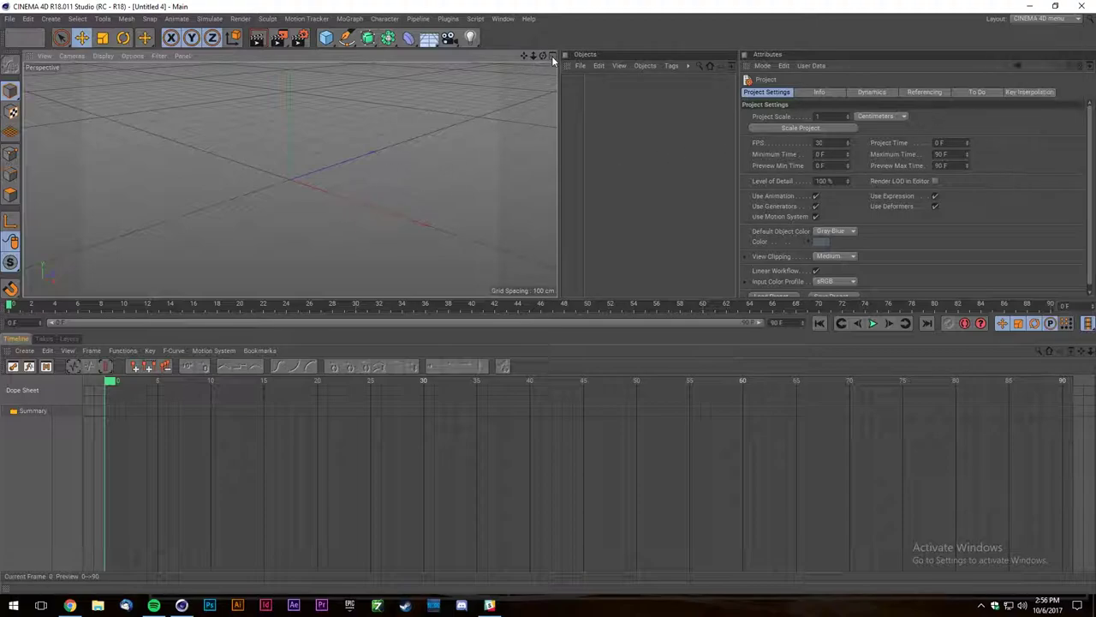
left_click(568, 319)
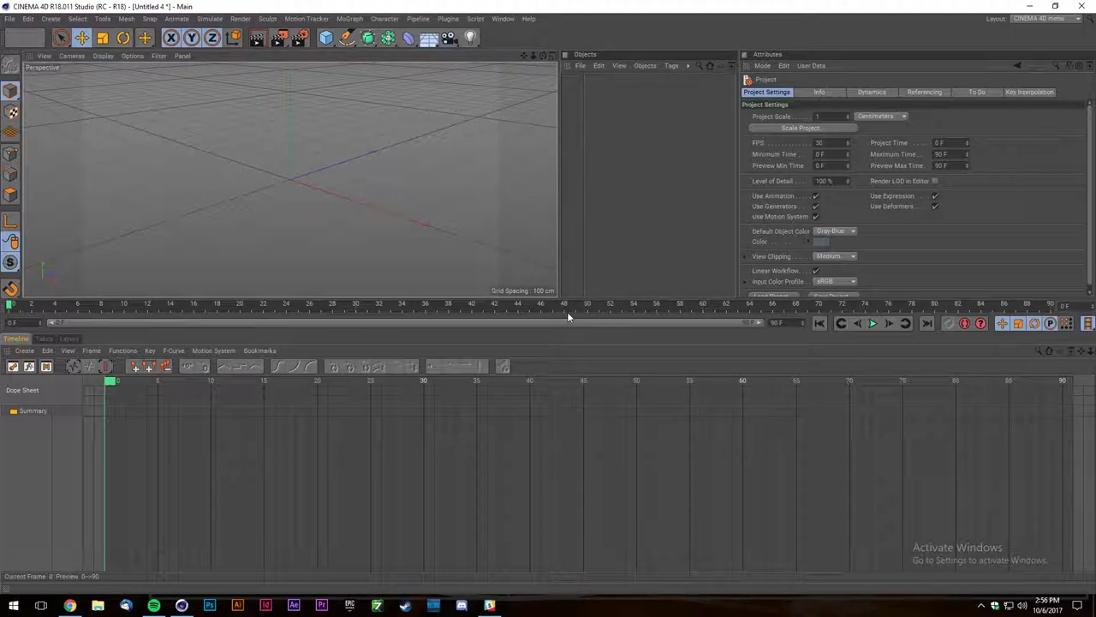
left_click_drag(567, 332, 590, 501)
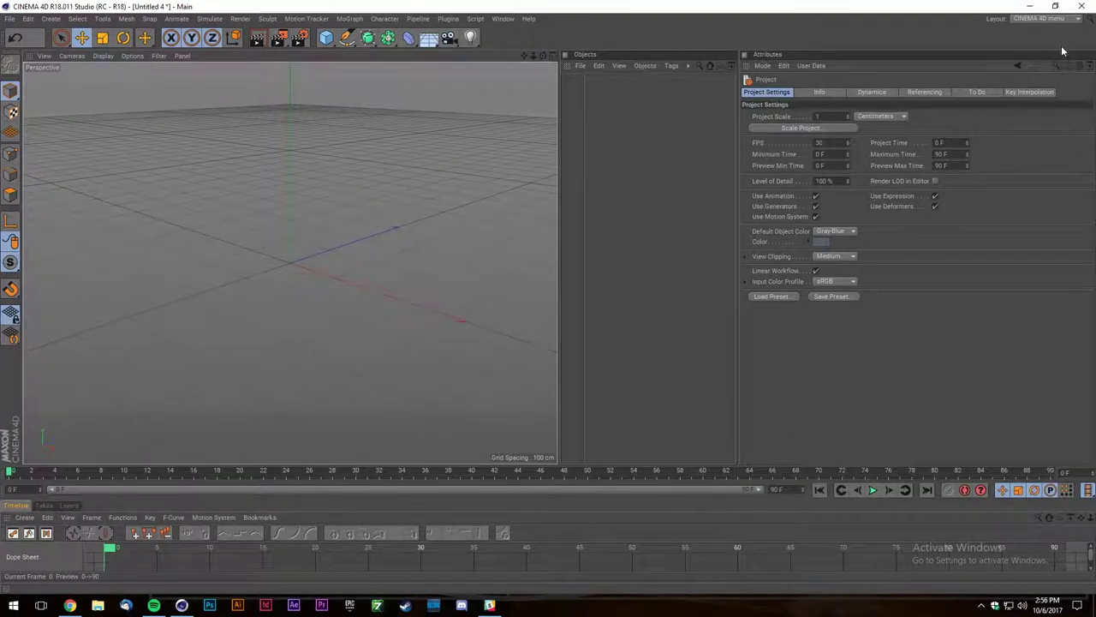
Change the interface layout to Startup.
left_click(1054, 19)
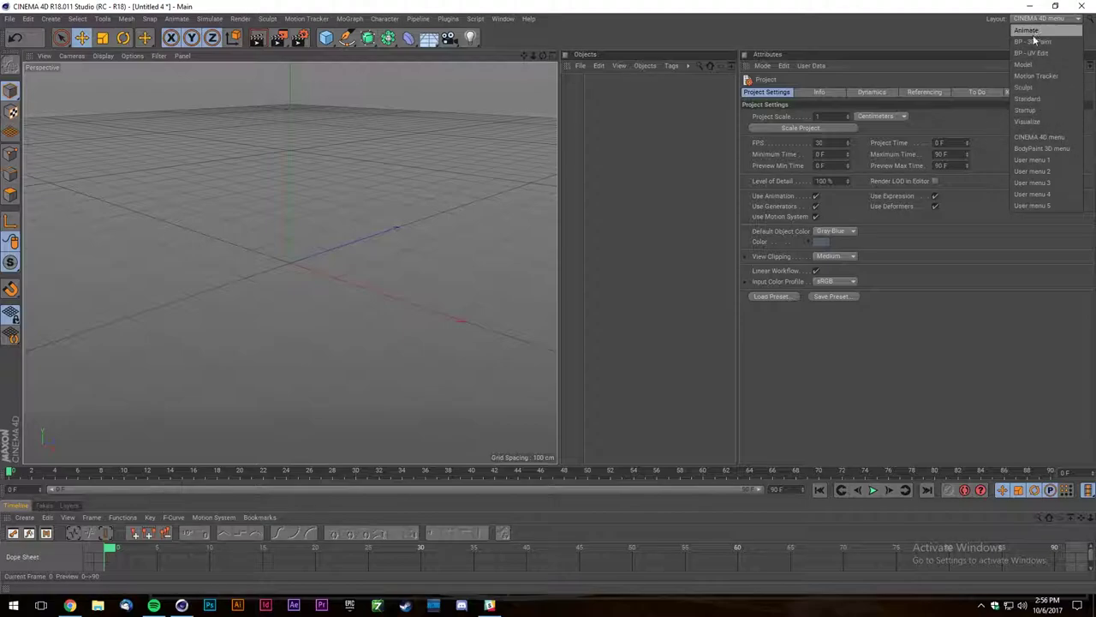
left_click(1025, 109)
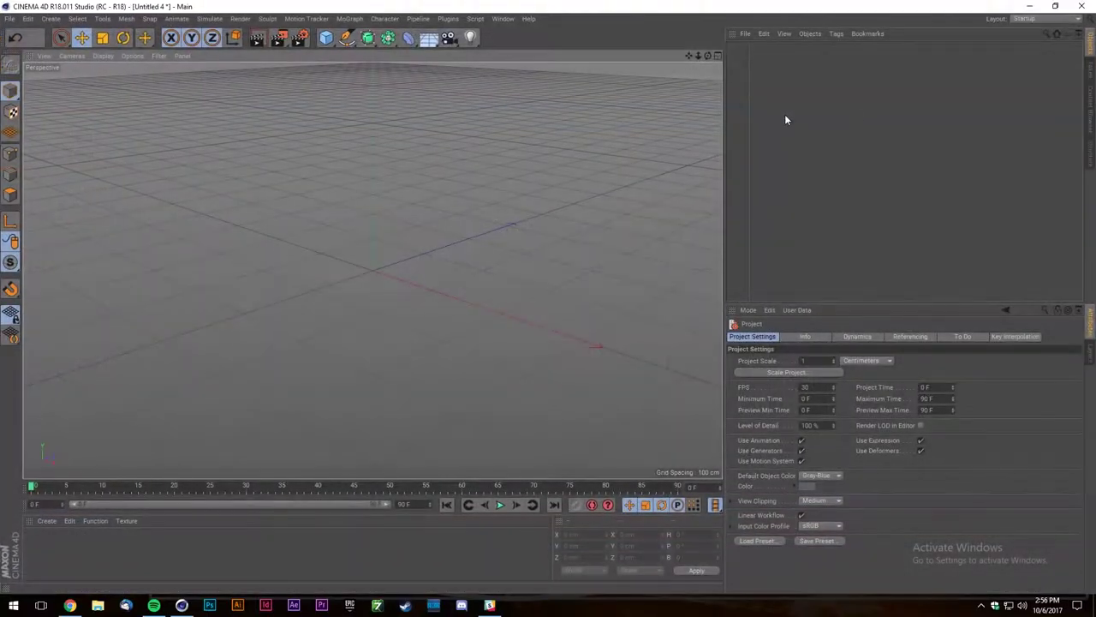
Search the content browser presets for "displacement", preview several of the image files, and return to the object list.
left_click(1090, 102)
type("displacement")
key("Return")
left_click(899, 118)
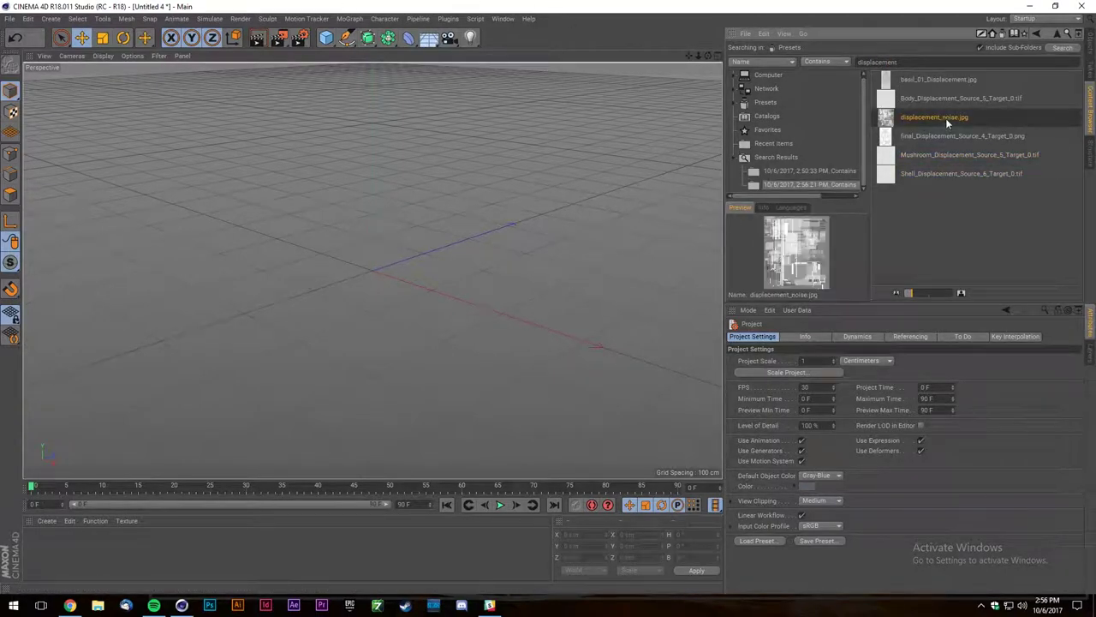
left_click(945, 98)
left_click(940, 79)
left_click(929, 98)
left_click(1090, 45)
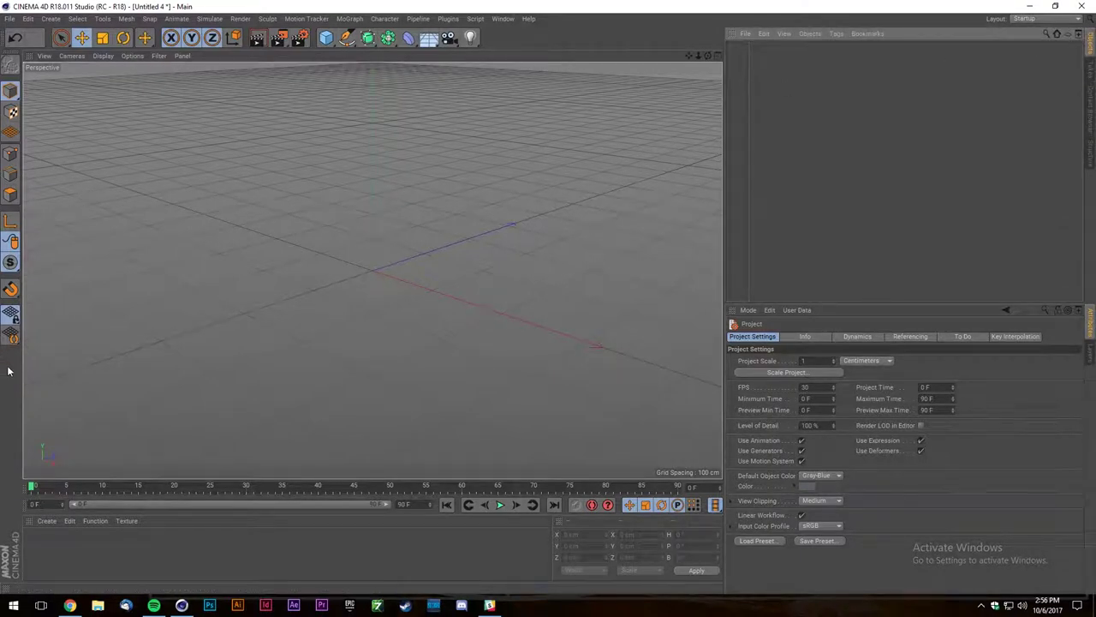
Add a sphere to the scene and set the viewport to shaded display with wireframe lines.
left_click(325, 37)
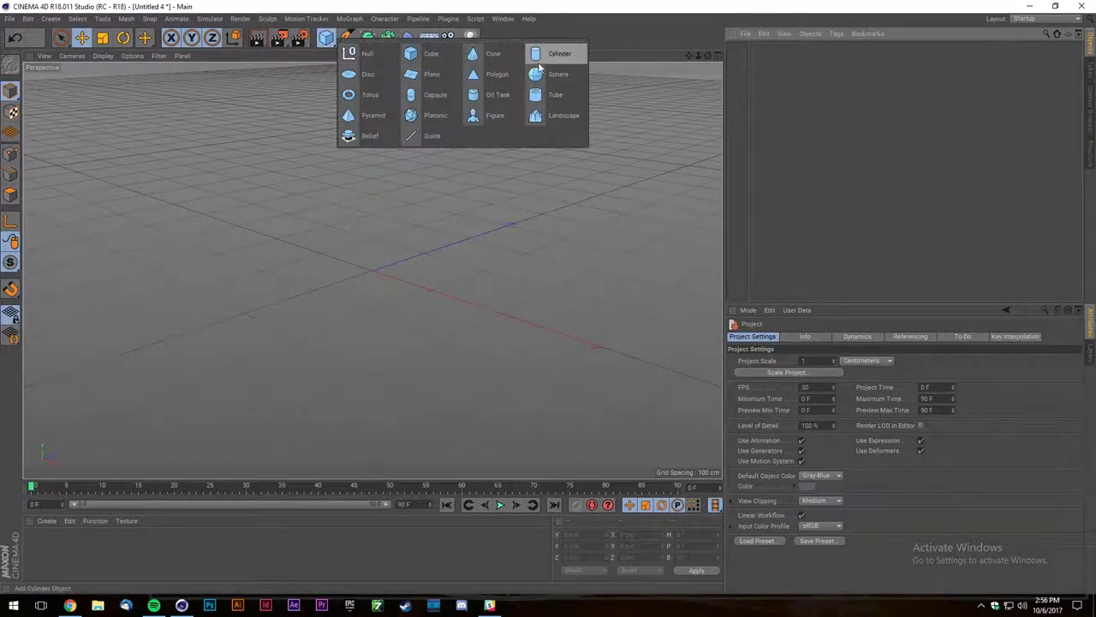
left_click(552, 74)
left_click(849, 383)
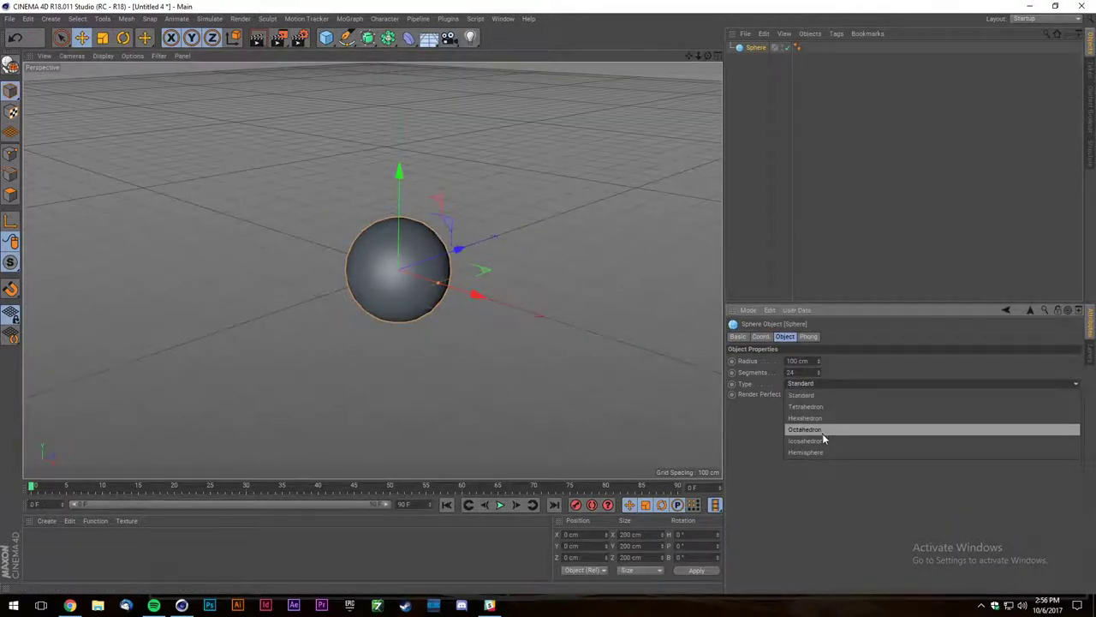
left_click(103, 64)
left_click(103, 56)
left_click(123, 84)
scroll(514, 297, "up", 5)
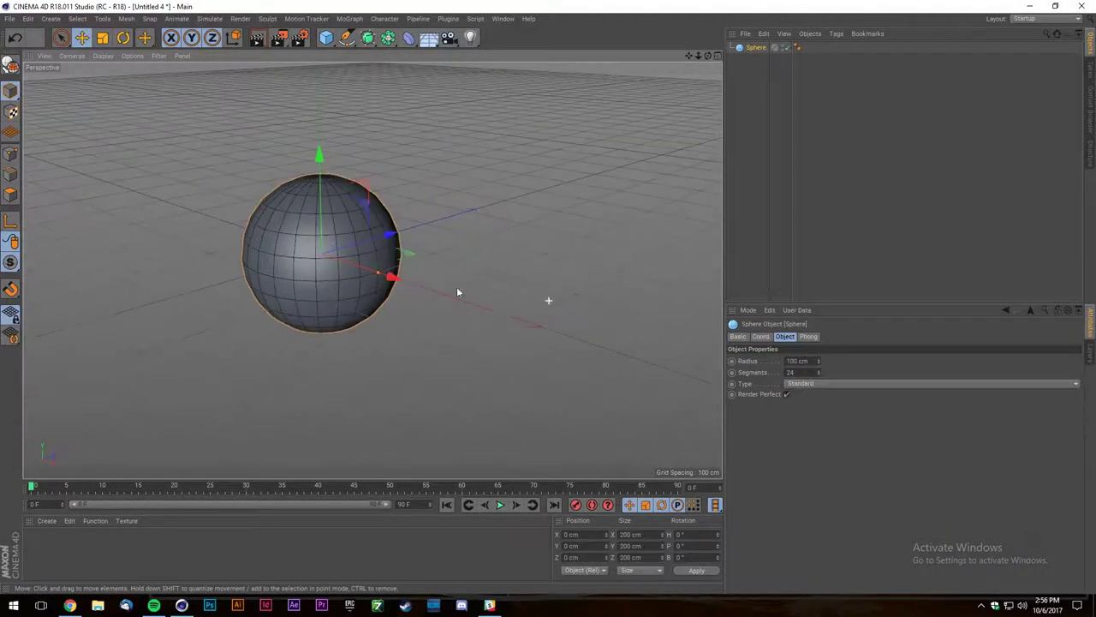
Set the sphere's type to Hexahedron and its segments to 202.
left_click(816, 383)
left_click(815, 414)
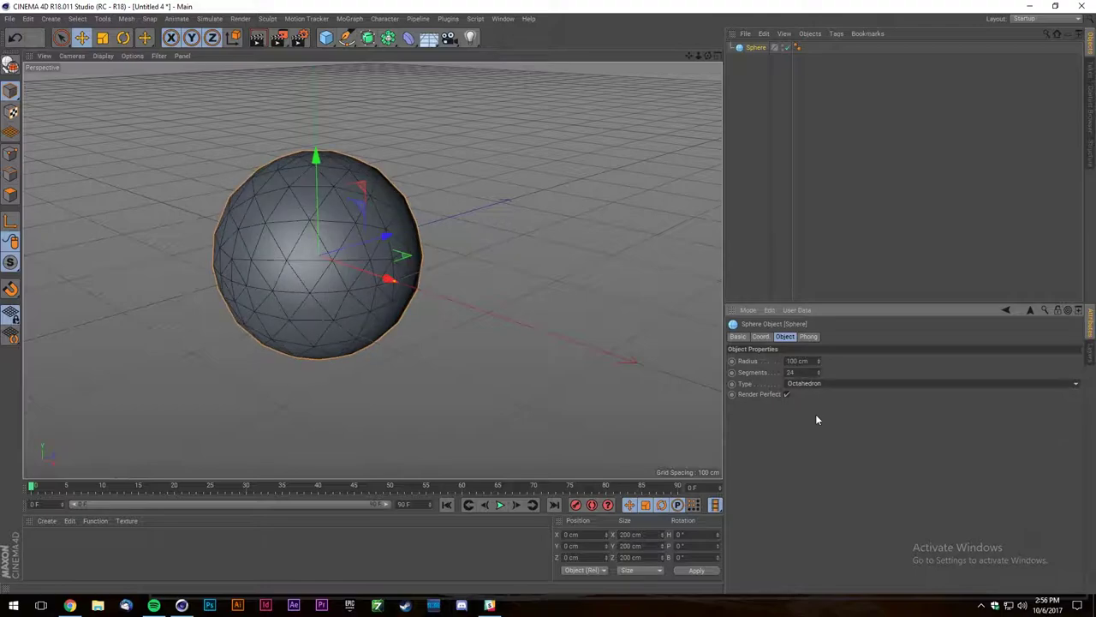
scroll(344, 271, "up", 3)
scroll(345, 275, "down", 2)
left_click_drag(818, 372, 548, 109)
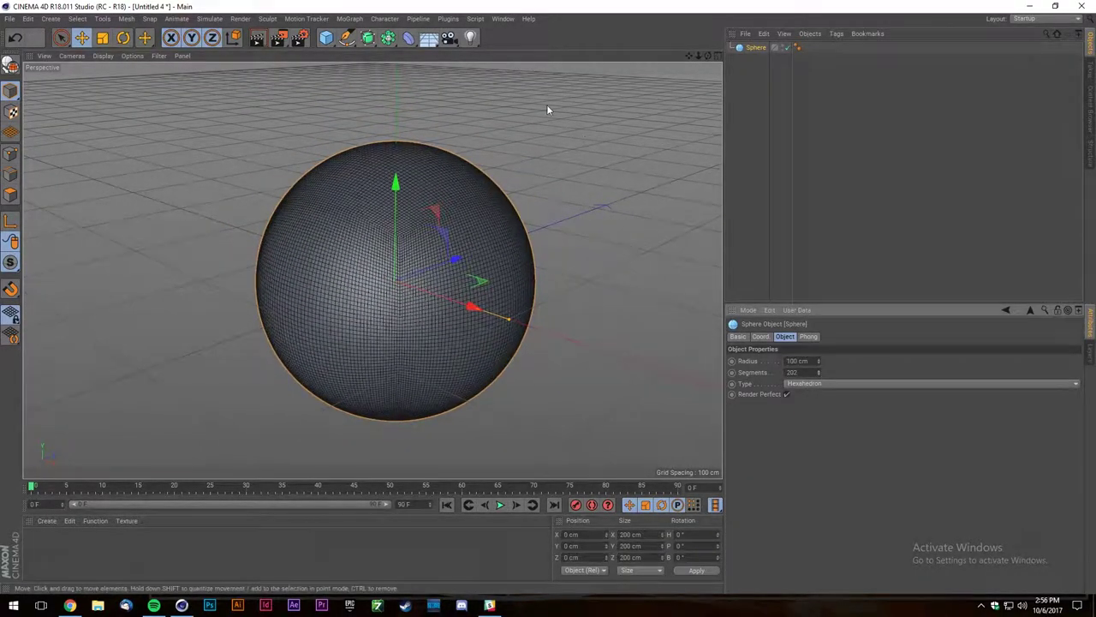
Add a Displacer deformer and make it a child of the sphere.
key("shift+c")
type("displ")
key("Return")
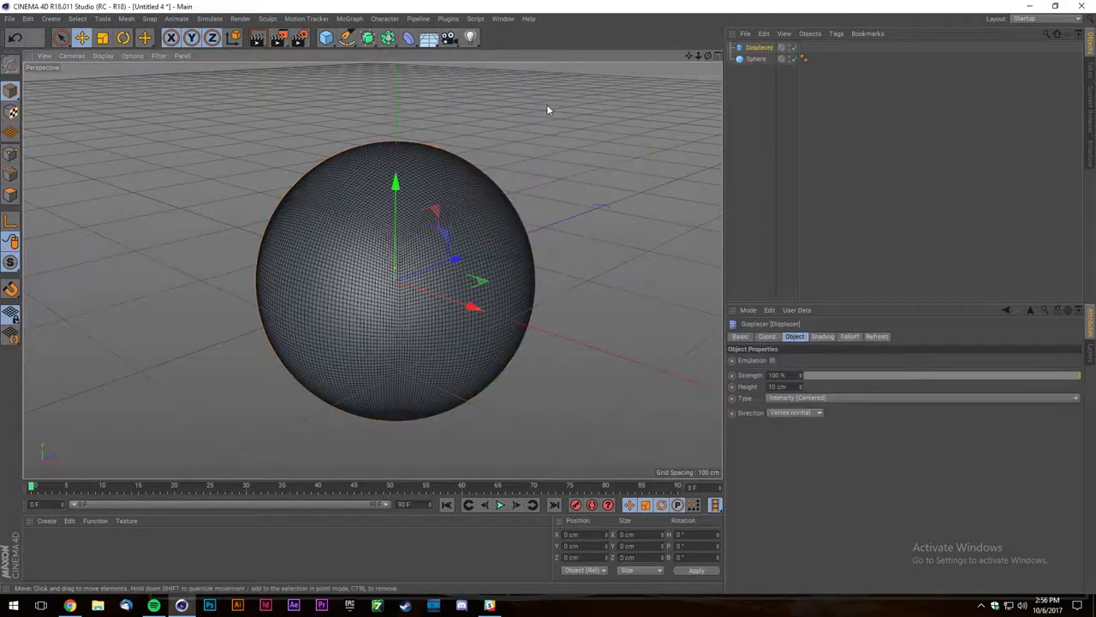
left_click_drag(758, 47, 755, 58)
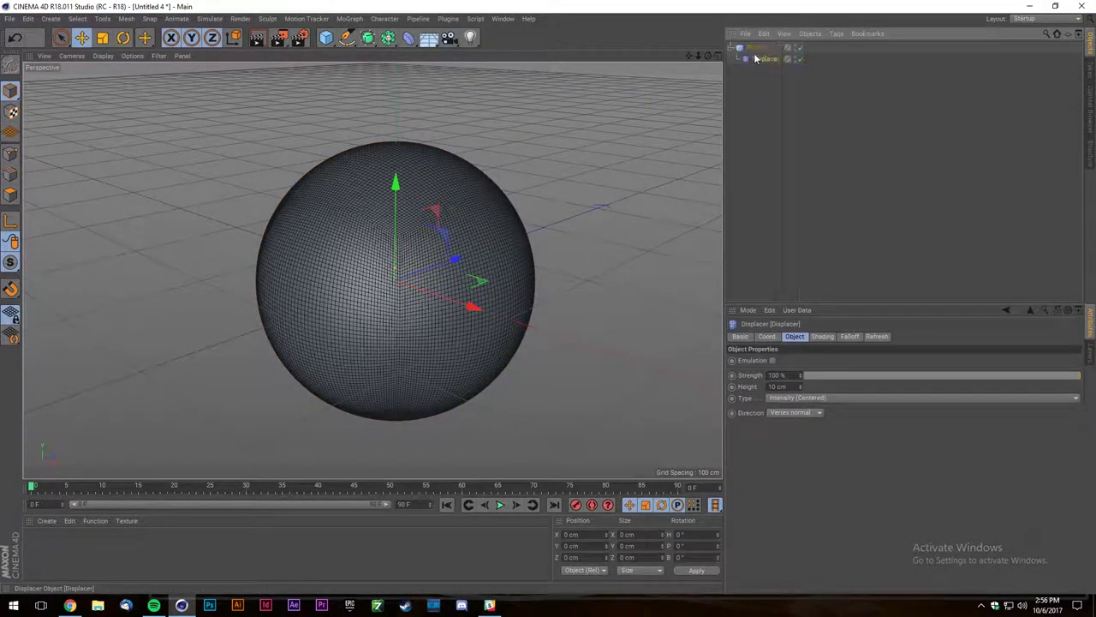
Create a new material, view its Displacement channel settings, and close the material editor.
double_click(56, 555)
double_click(36, 545)
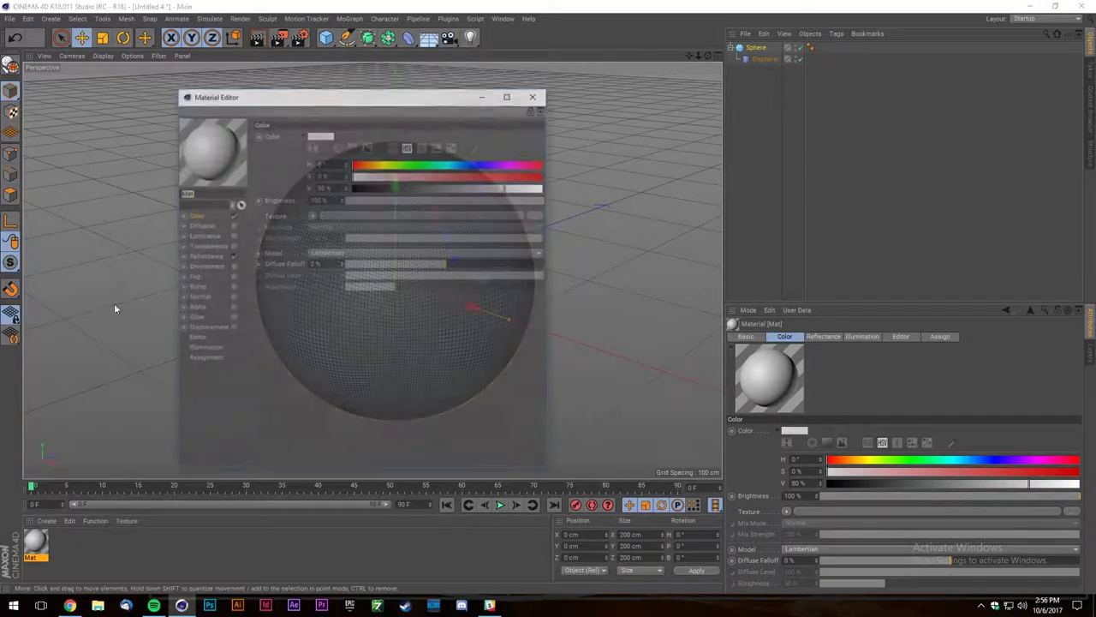
left_click(230, 328)
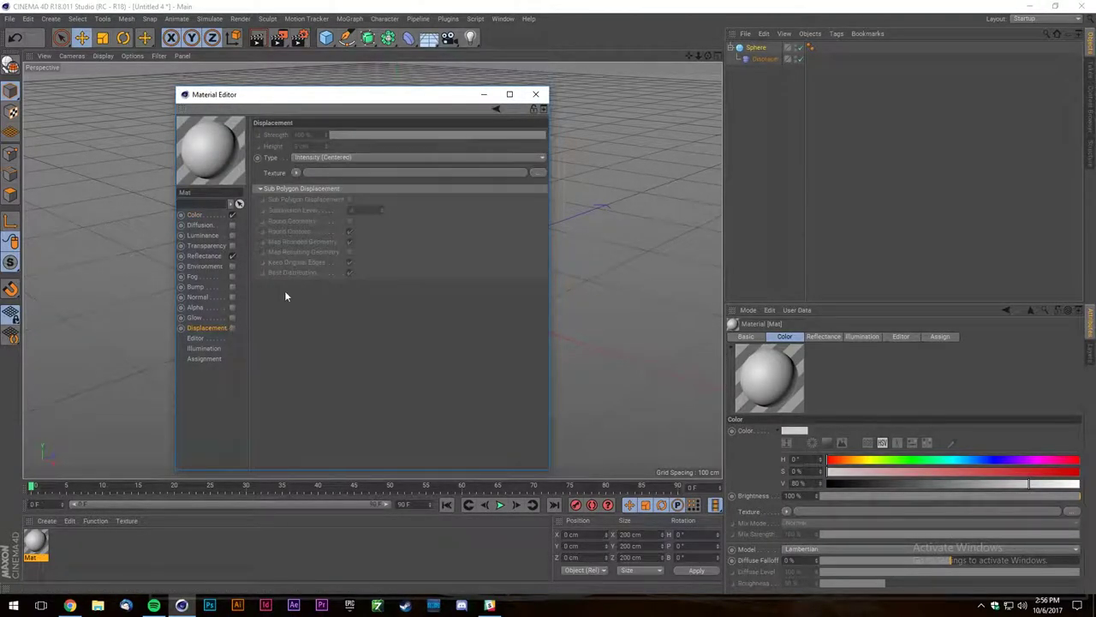
left_click(535, 94)
Examine the Displacer's shading and object properties, the available shader types, and the sphere's dense mesh.
left_click(764, 58)
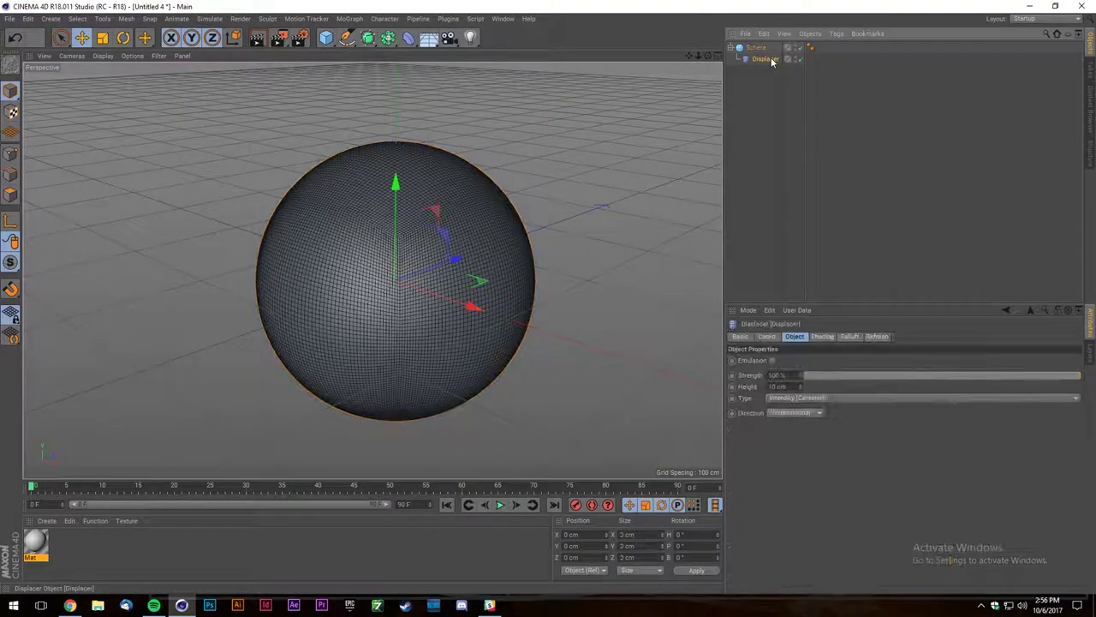
left_click(822, 335)
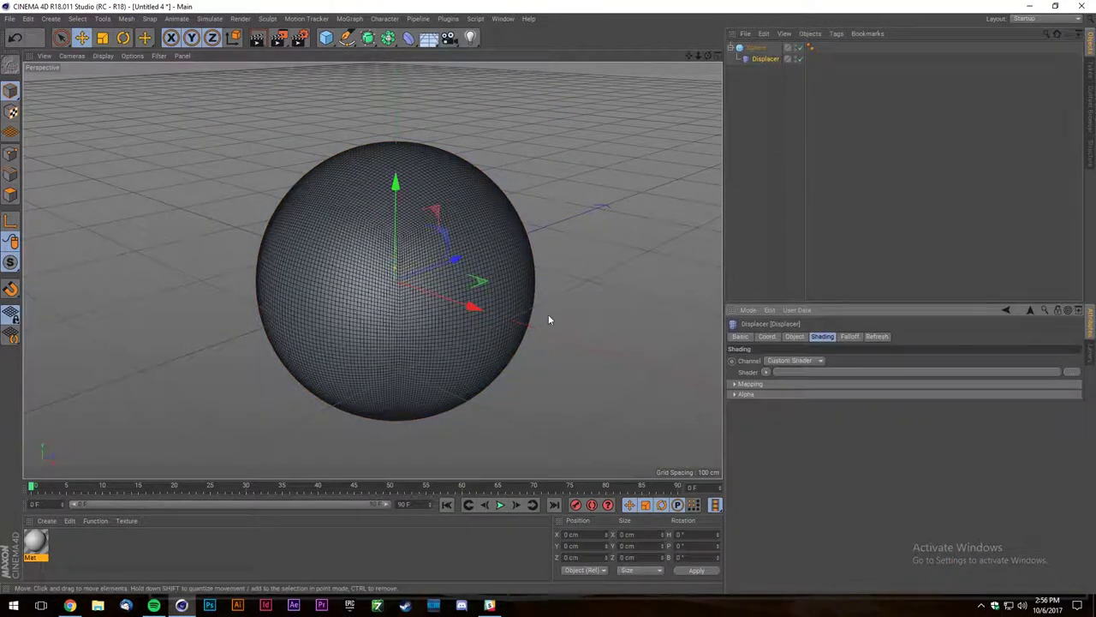
scroll(324, 305, "up", 3)
scroll(406, 283, "up", 3)
scroll(423, 247, "down", 2)
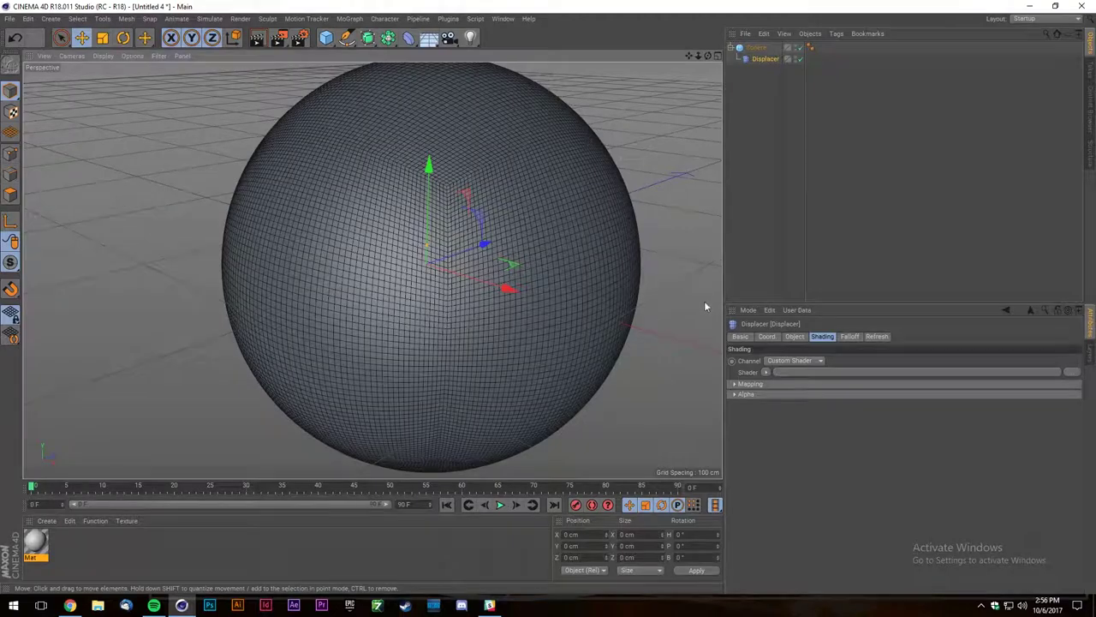
left_click(768, 371)
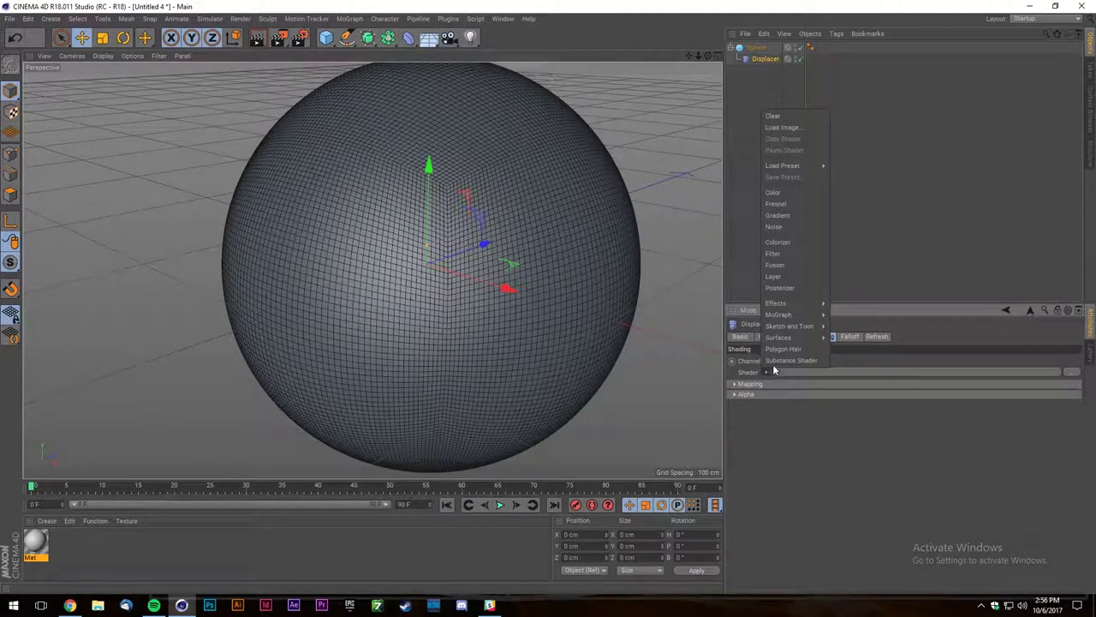
left_click(875, 213)
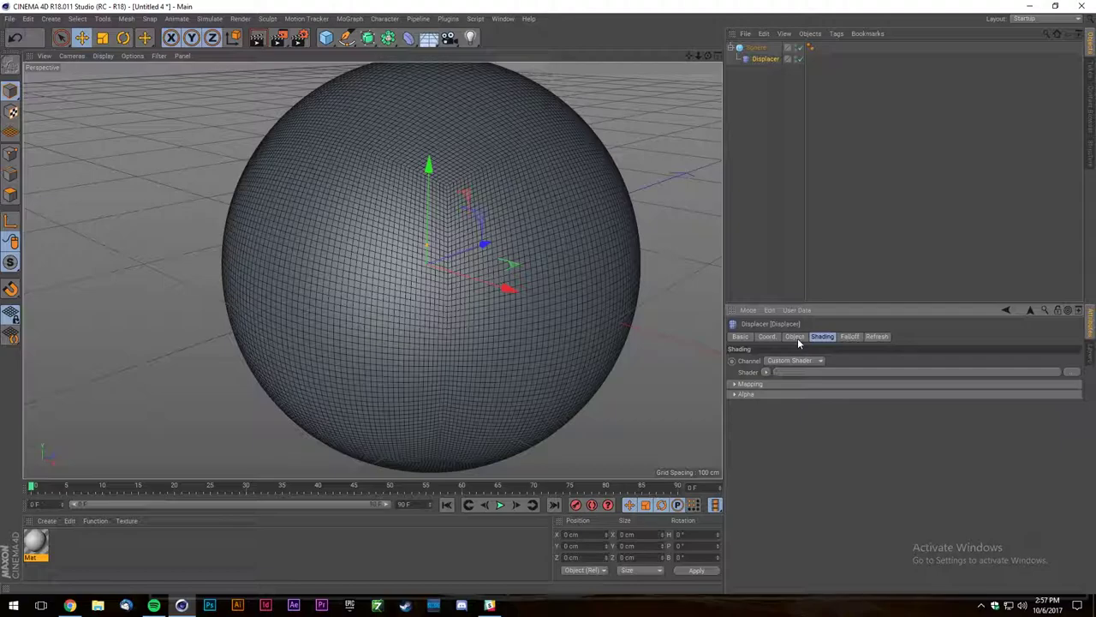
left_click(797, 340)
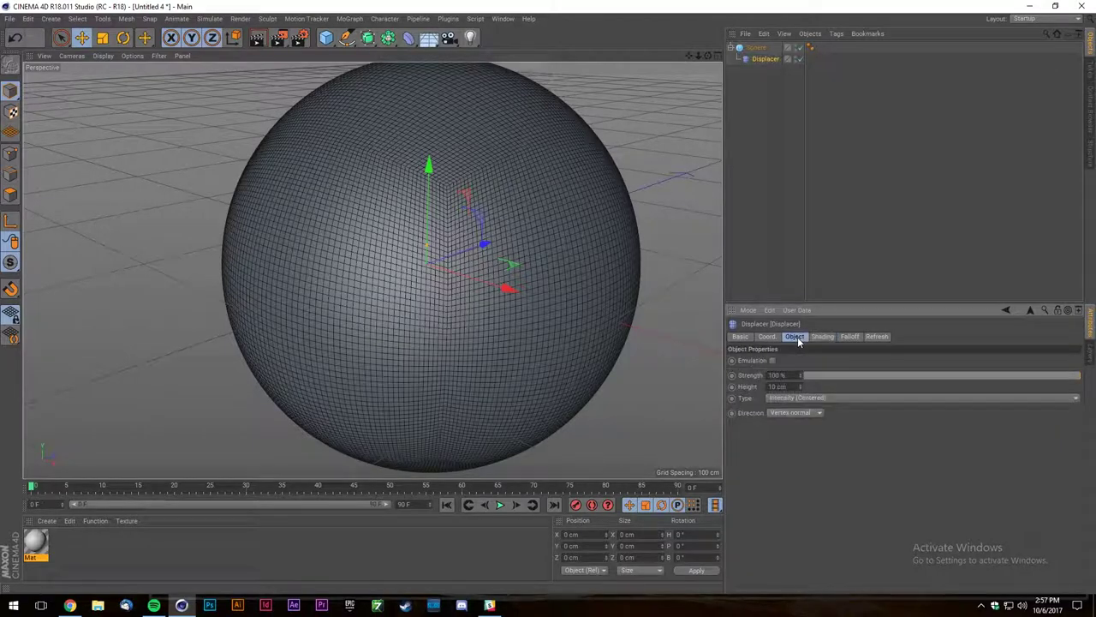
left_click(822, 336)
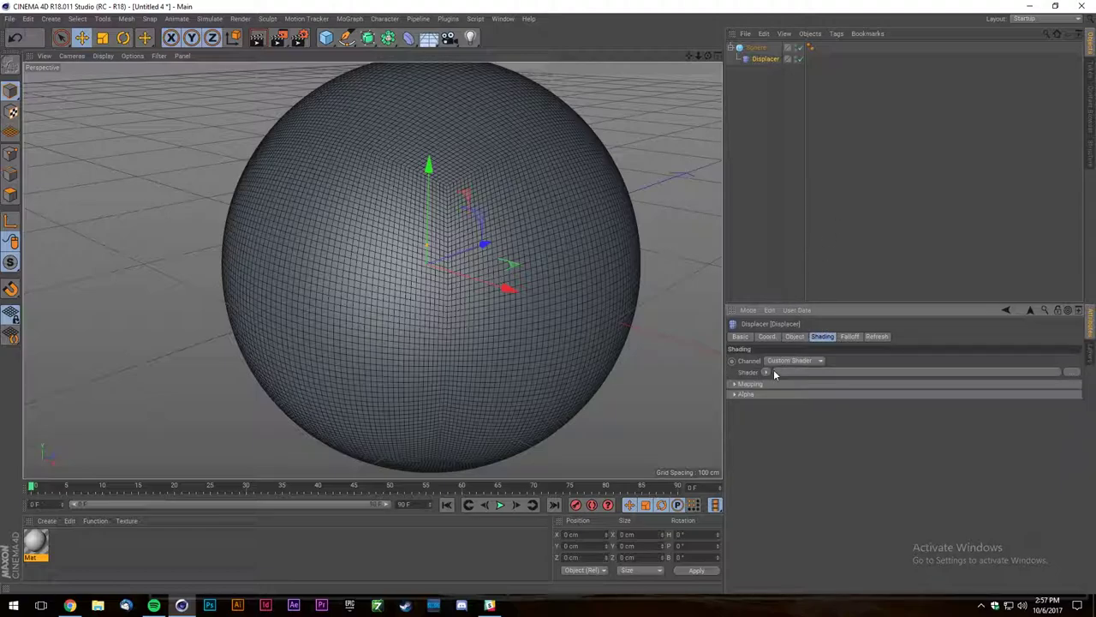
left_click(818, 233)
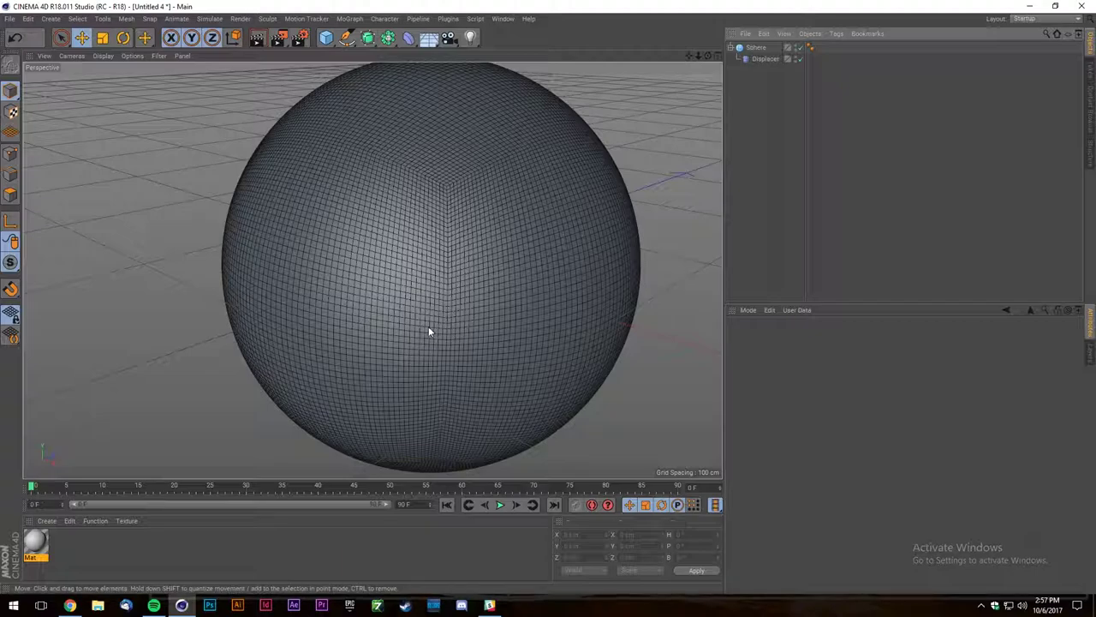
scroll(437, 334, "down", 3)
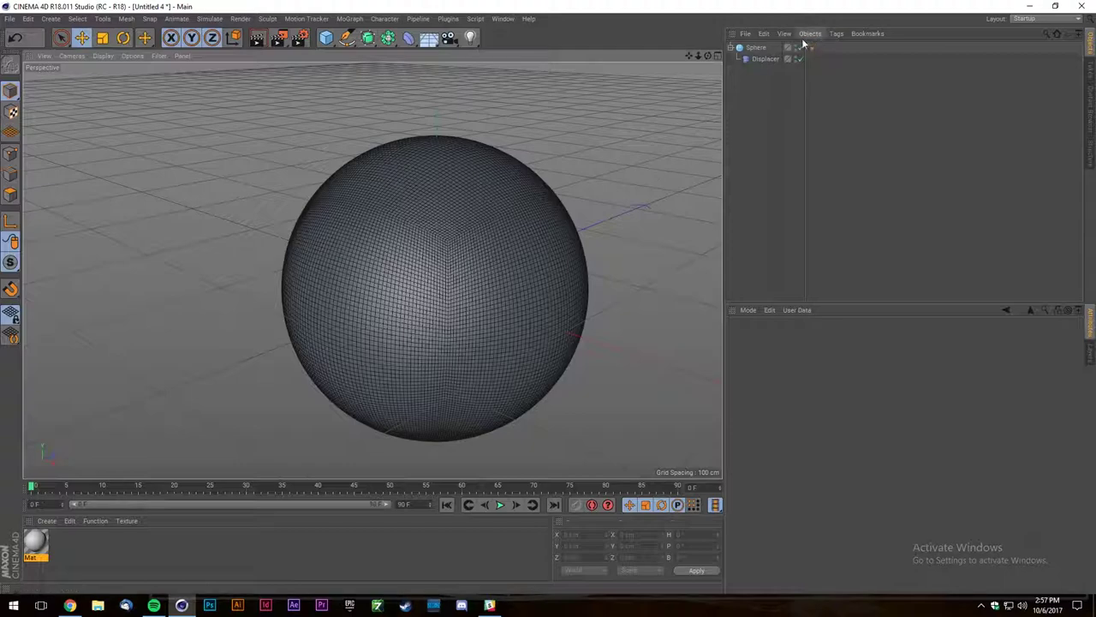
Assign a Noise shader to the Displacer to deform the sphere's surface.
left_click(766, 59)
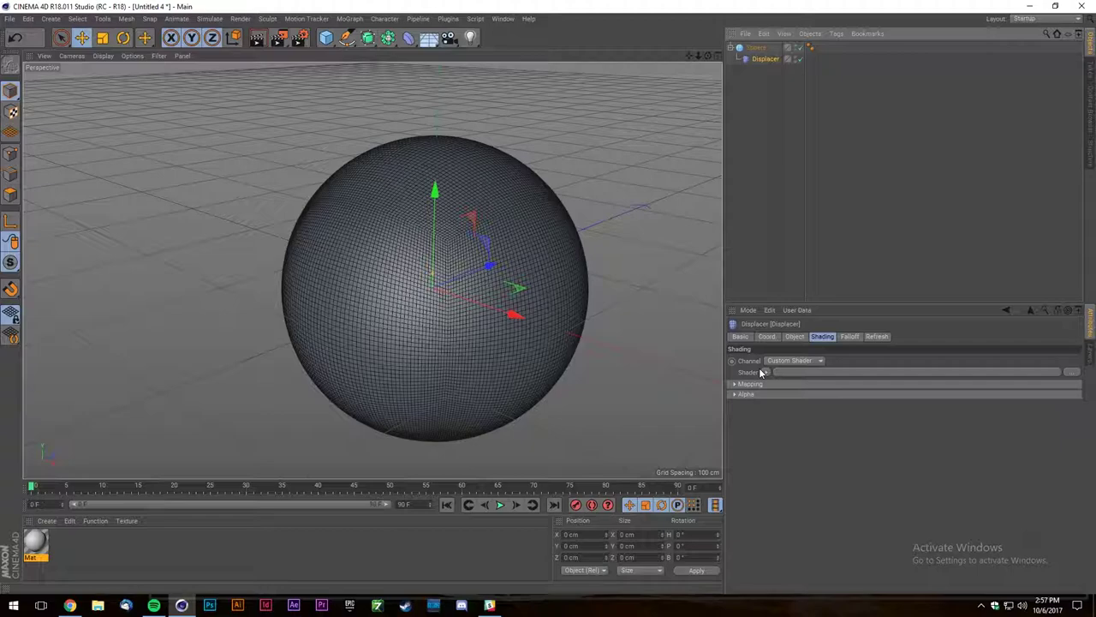
left_click(761, 372)
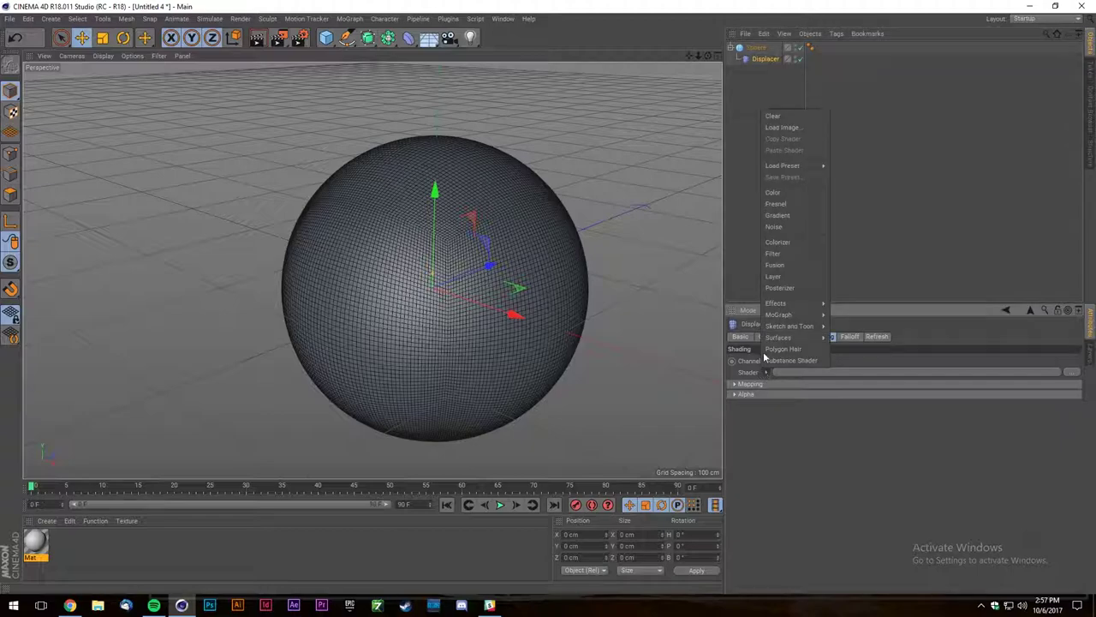
left_click(789, 227)
scroll(428, 249, "up", 10)
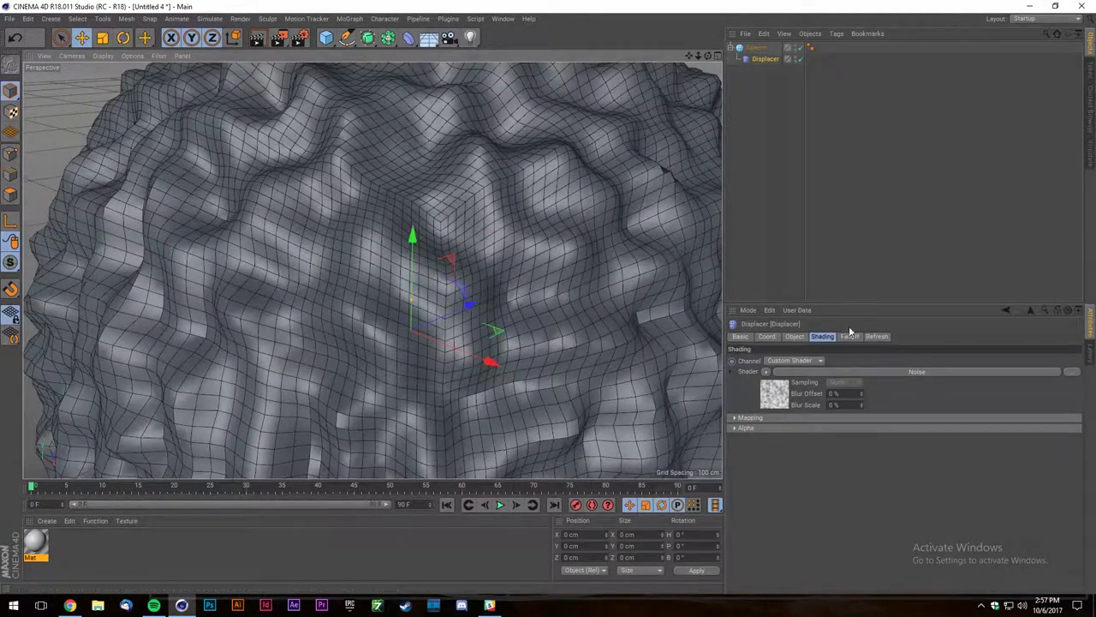
right_click(775, 395)
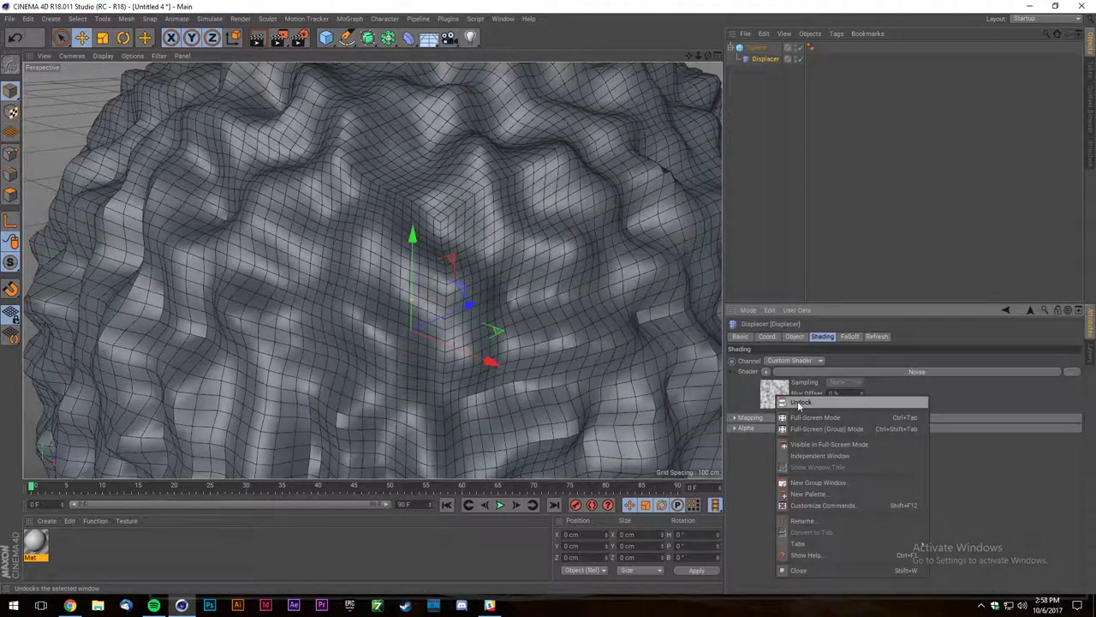
Open the Noise shader's preview in its own window, enlarge it, and place it beside the viewport to compare with the sphere.
left_click(769, 392)
right_click(767, 389)
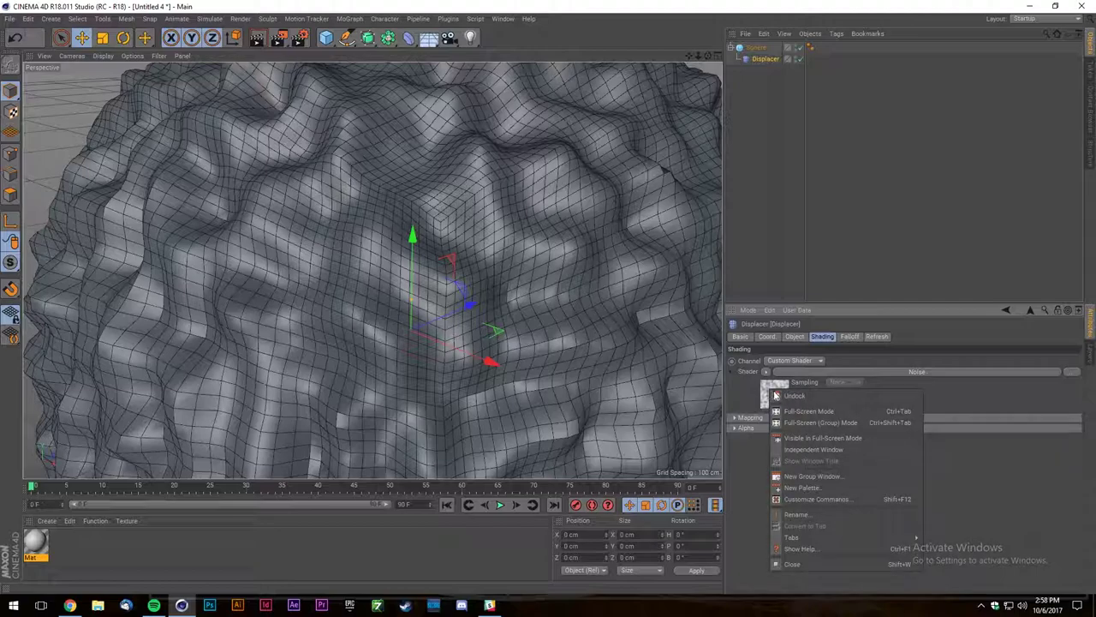
left_click(765, 388)
left_click(766, 388)
right_click(766, 390)
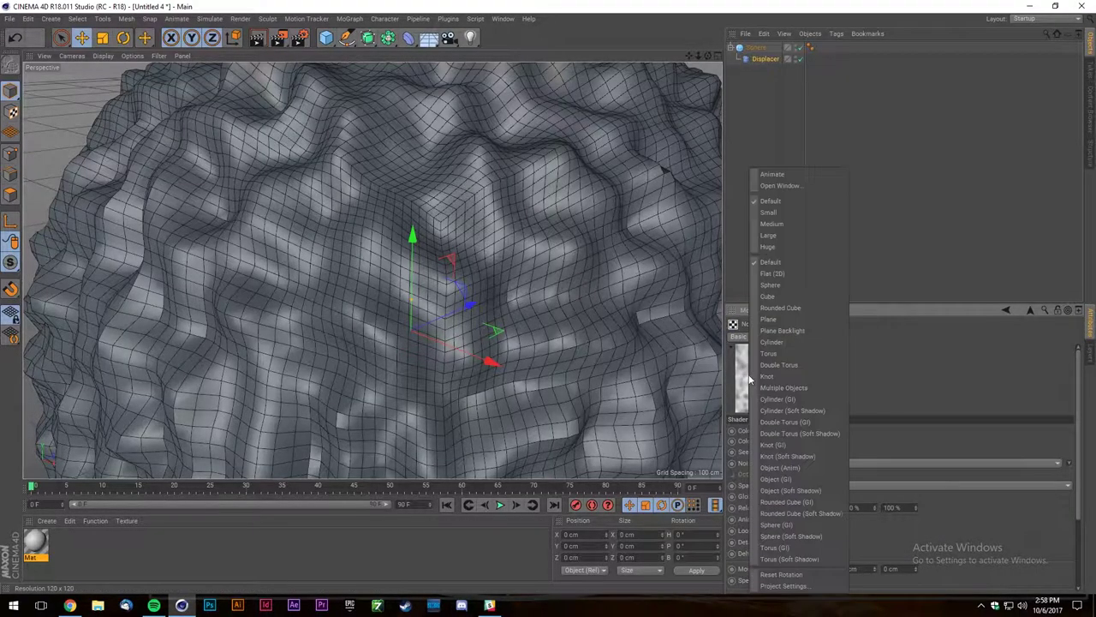
left_click(775, 211)
left_click_drag(747, 235, 561, 392)
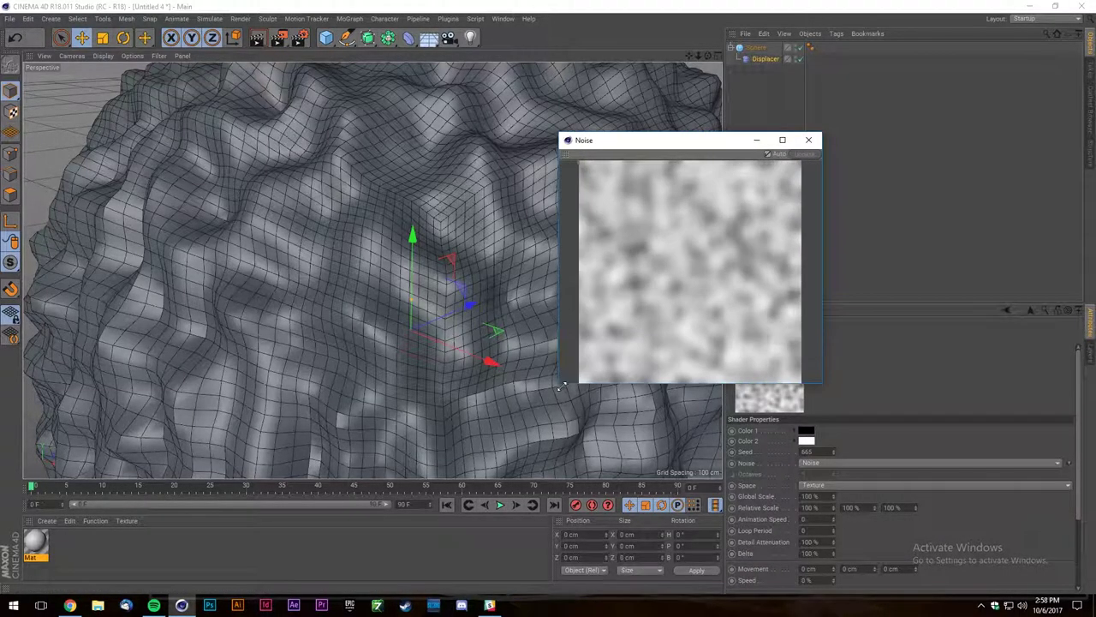
left_click_drag(698, 142, 930, 79)
left_click_drag(709, 56, 775, 17)
left_click_drag(372, 270, 372, 270)
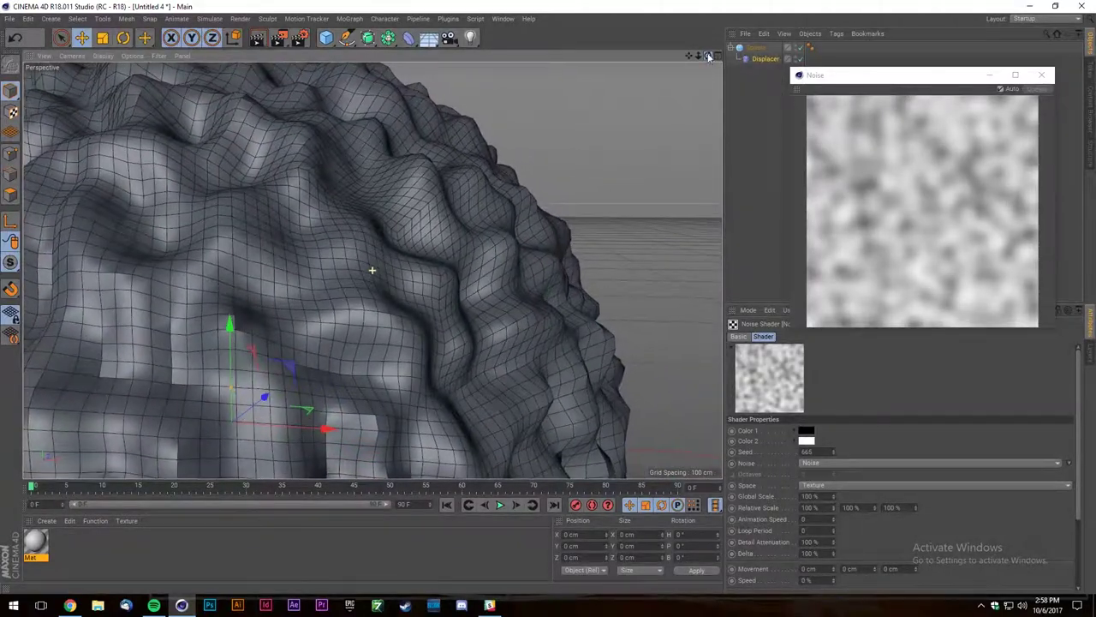
scroll(517, 251, "down", 3)
scroll(393, 254, "up", 5)
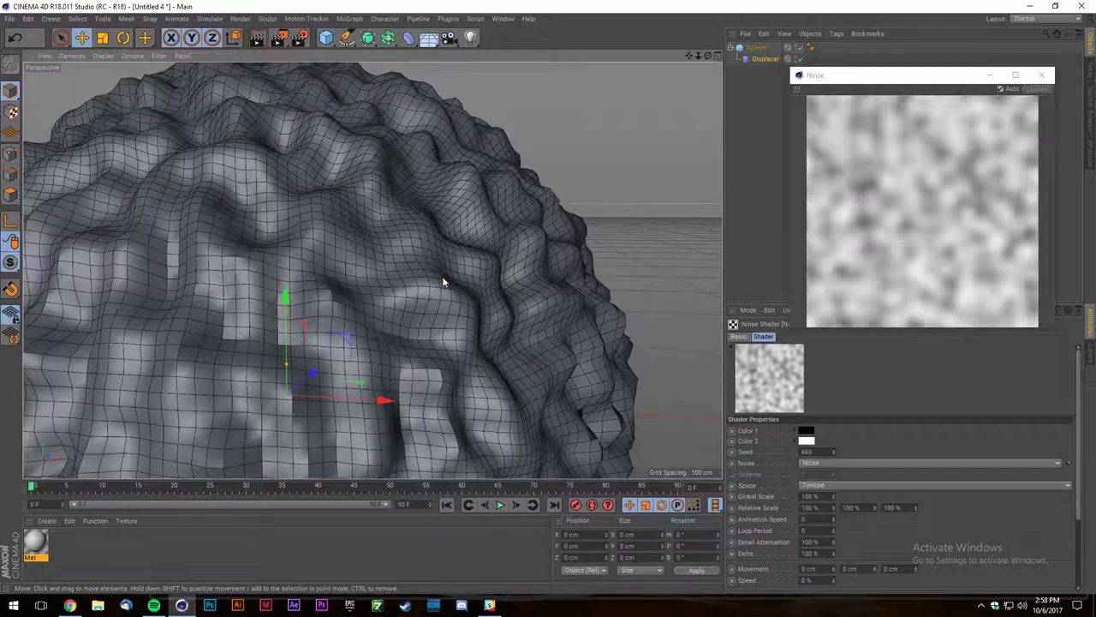
Switch to Chrome and search Google Images for "skin displacement" in a new tab.
left_click(71, 605)
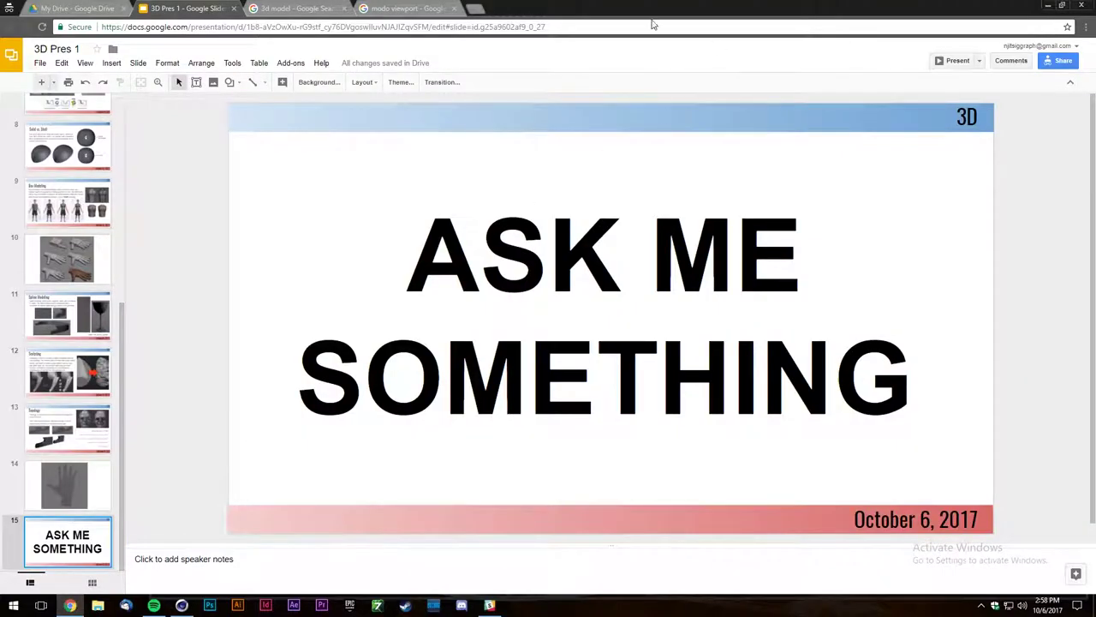
left_click(481, 10)
type("g0oo")
key("BackSpace")
key("BackSpace")
key("BackSpace")
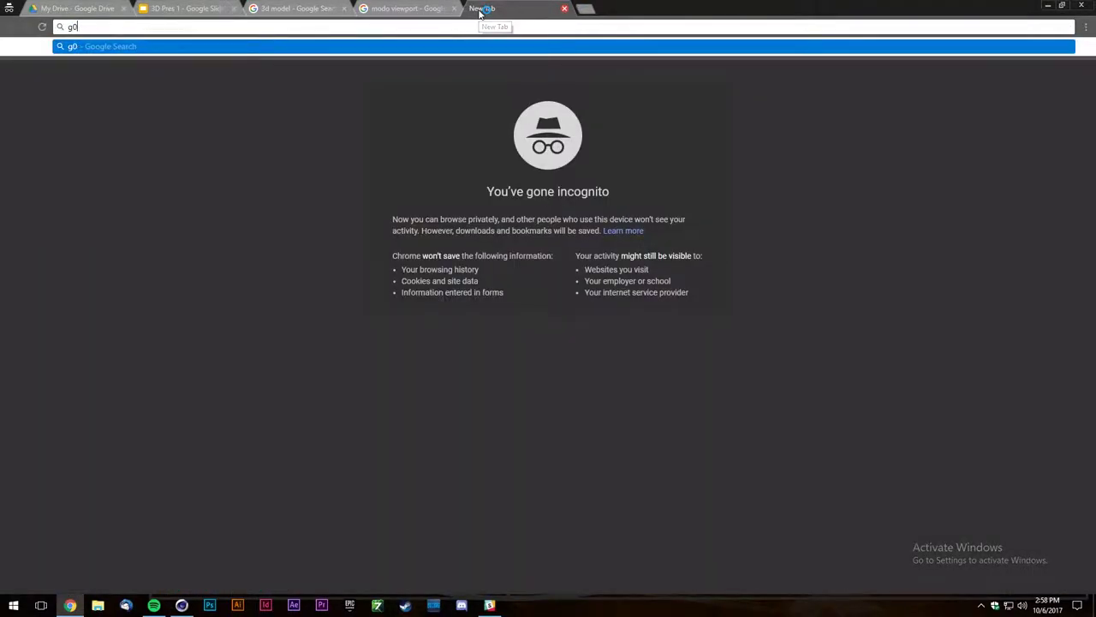
type("oogle.com/imag")
key("Return")
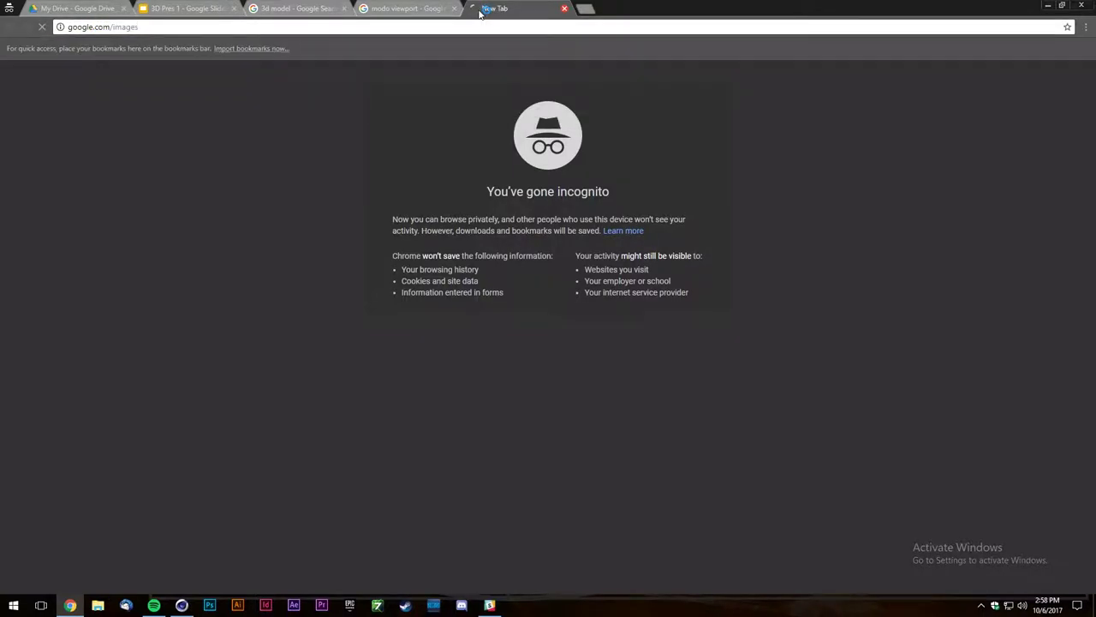
type("skin displacement")
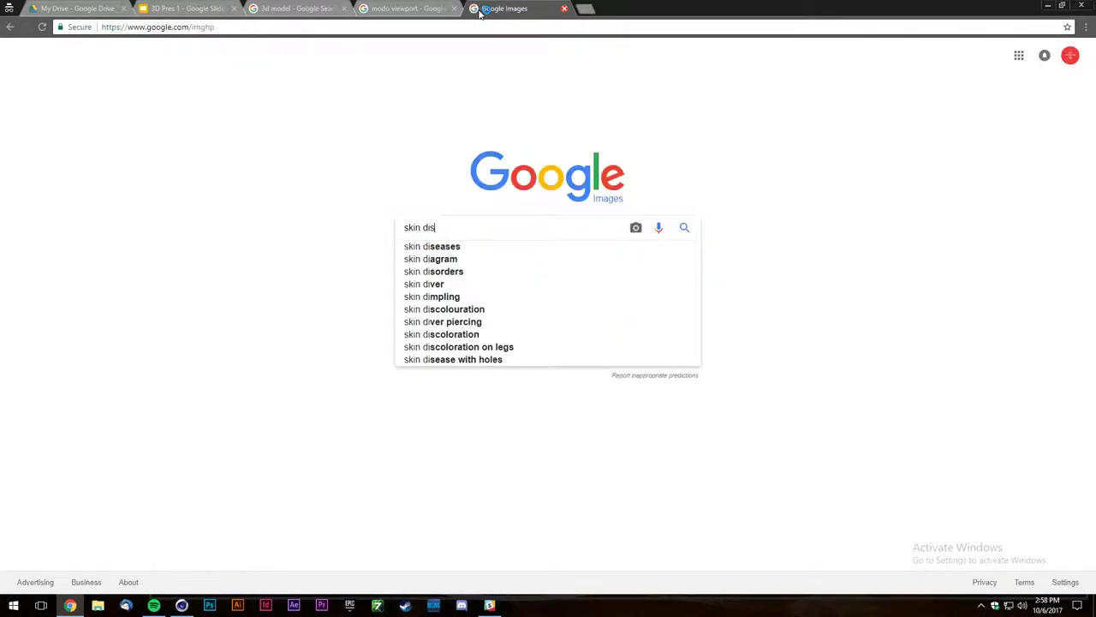
key("Return")
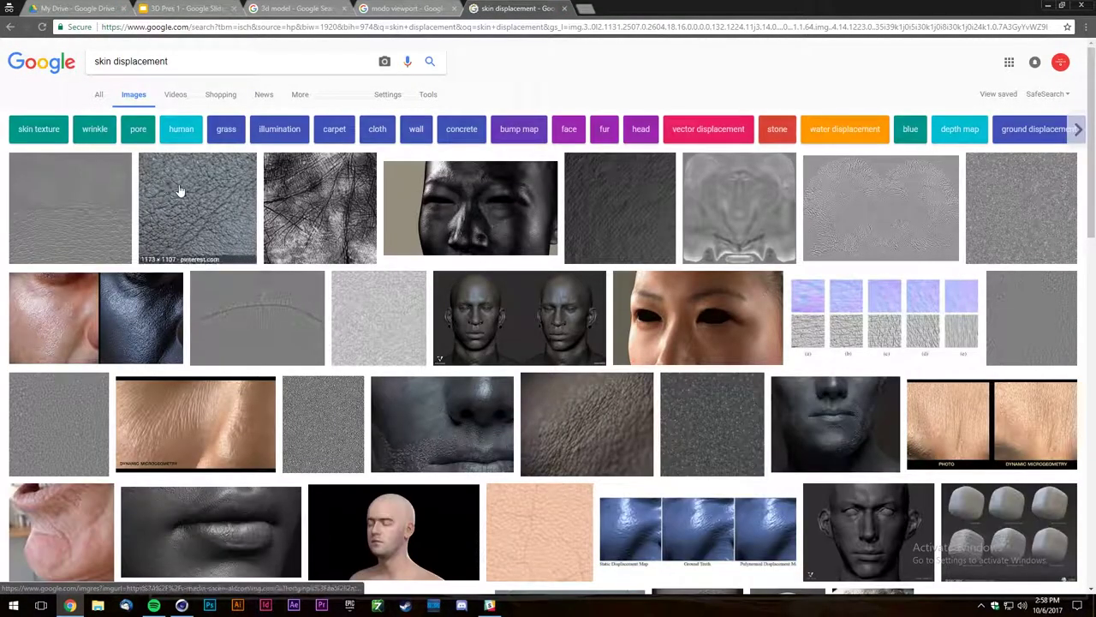
Examine the enlarged previews of the grey wrinkled skin texture and the dark face render for displacement detail.
left_click(180, 188)
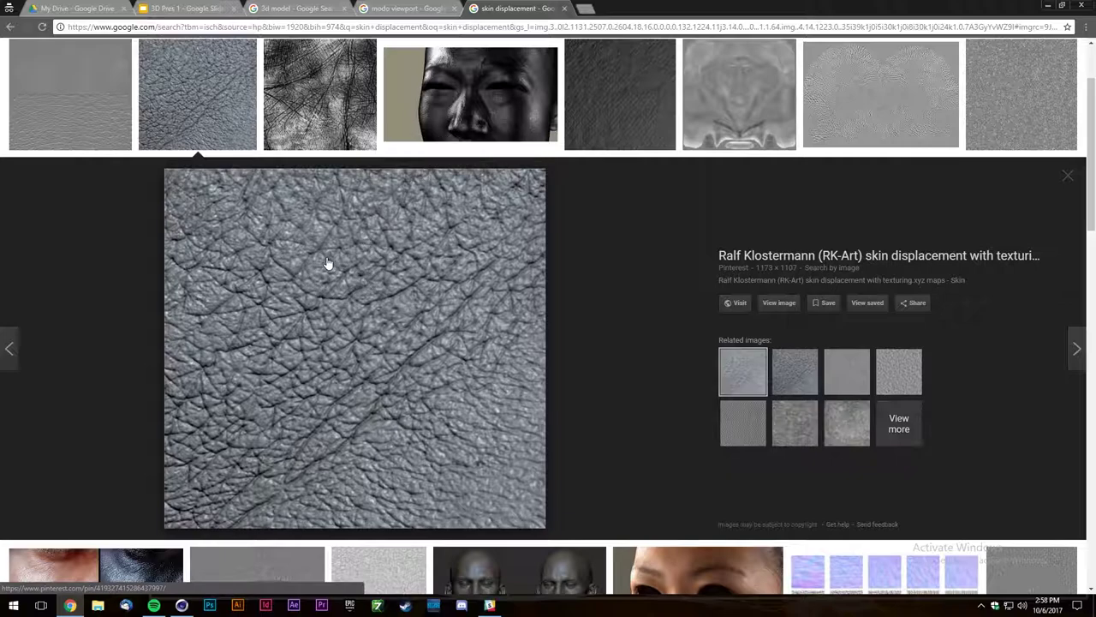
left_click(462, 101)
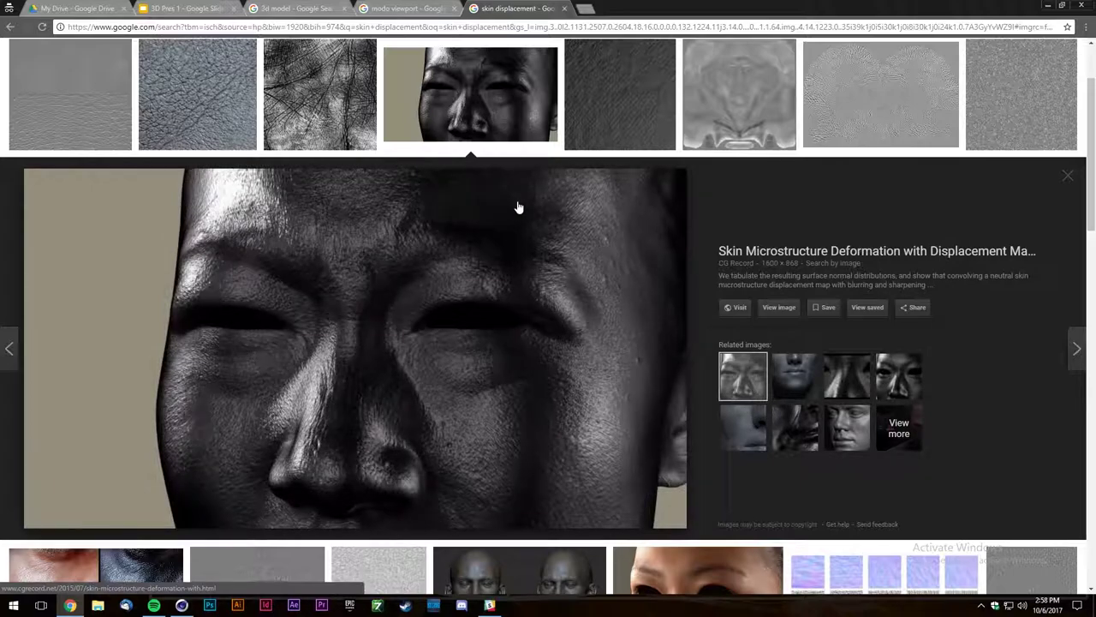
scroll(504, 207, "down", 2)
scroll(497, 215, "up", 3)
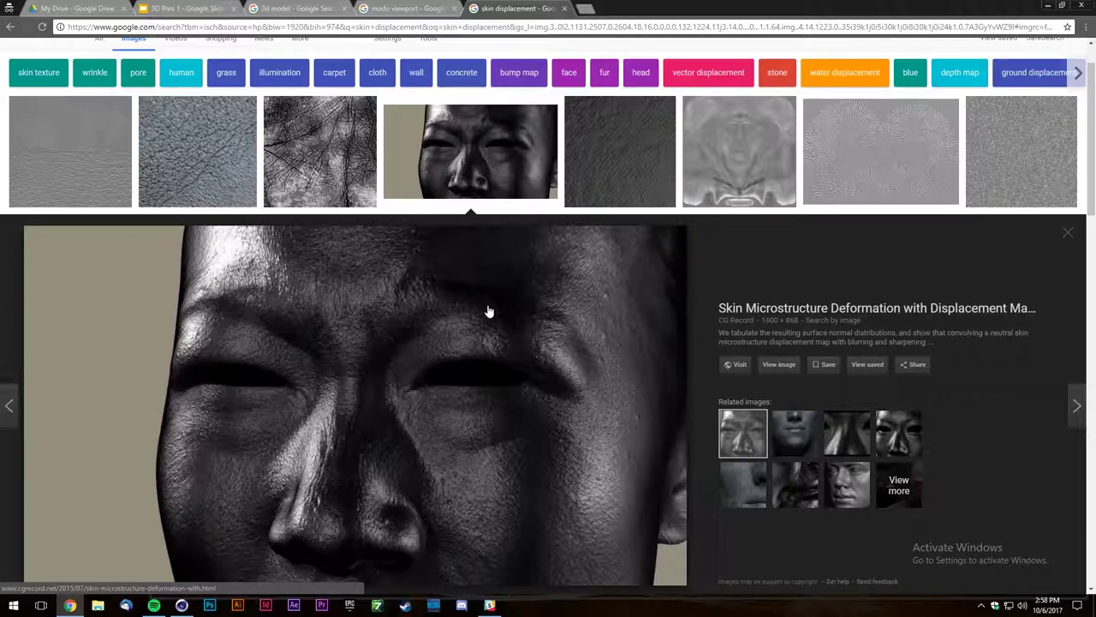
scroll(497, 307, "down", 1)
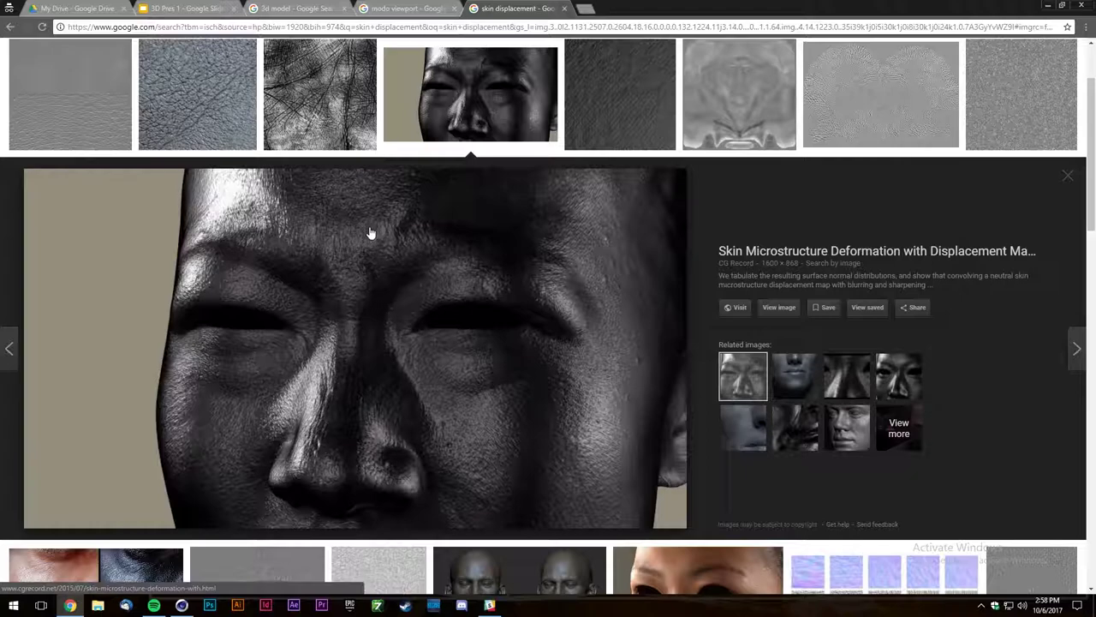
scroll(368, 236, "up", 2)
scroll(325, 247, "down", 2)
scroll(333, 249, "down", 1)
scroll(392, 299, "up", 1)
scroll(397, 294, "down", 1)
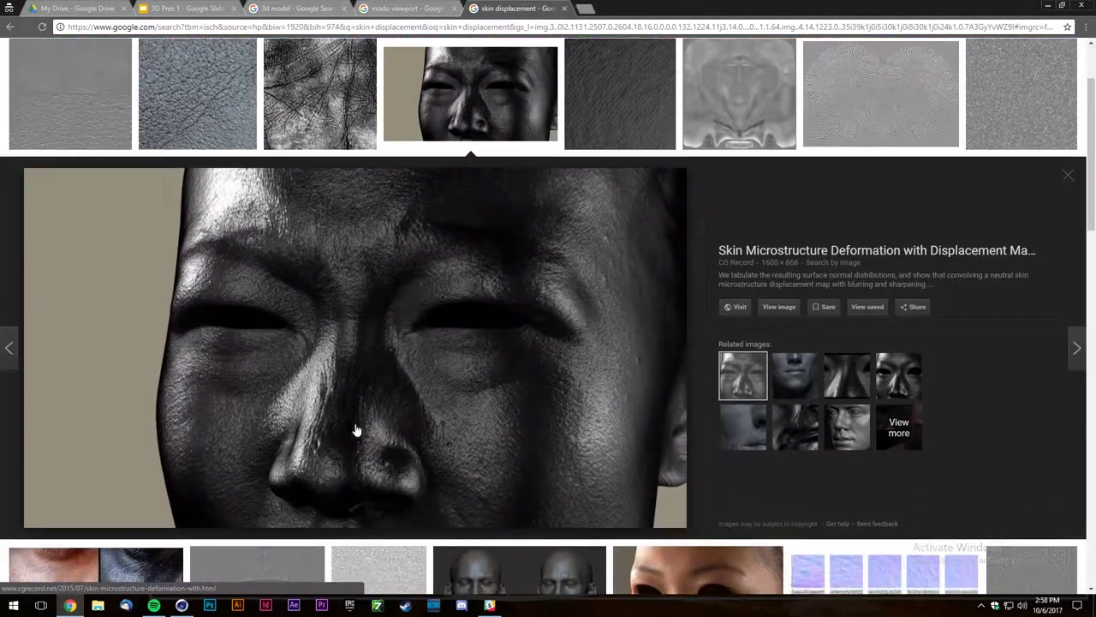
Switch back to Cinema 4D and frame the displaced sphere.
left_click(182, 605)
scroll(458, 350, "down", 2)
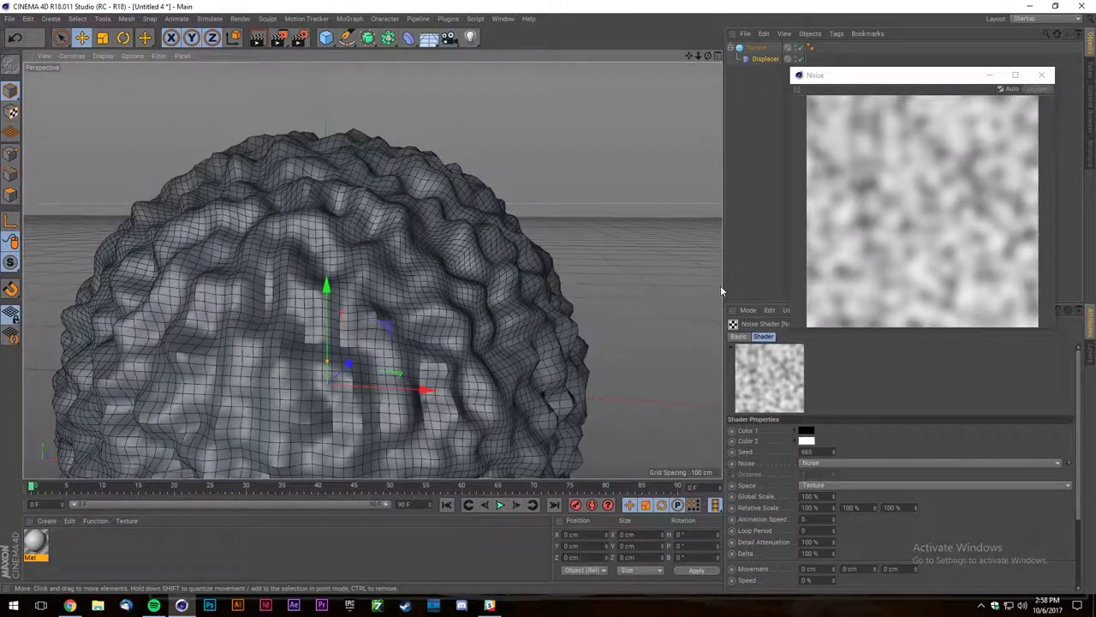
scroll(651, 300, "up", 5)
Try the Zada, Wavy Turbulence, Turbulence and Box Noise types on the Displacer's Noise shader.
left_click(816, 464)
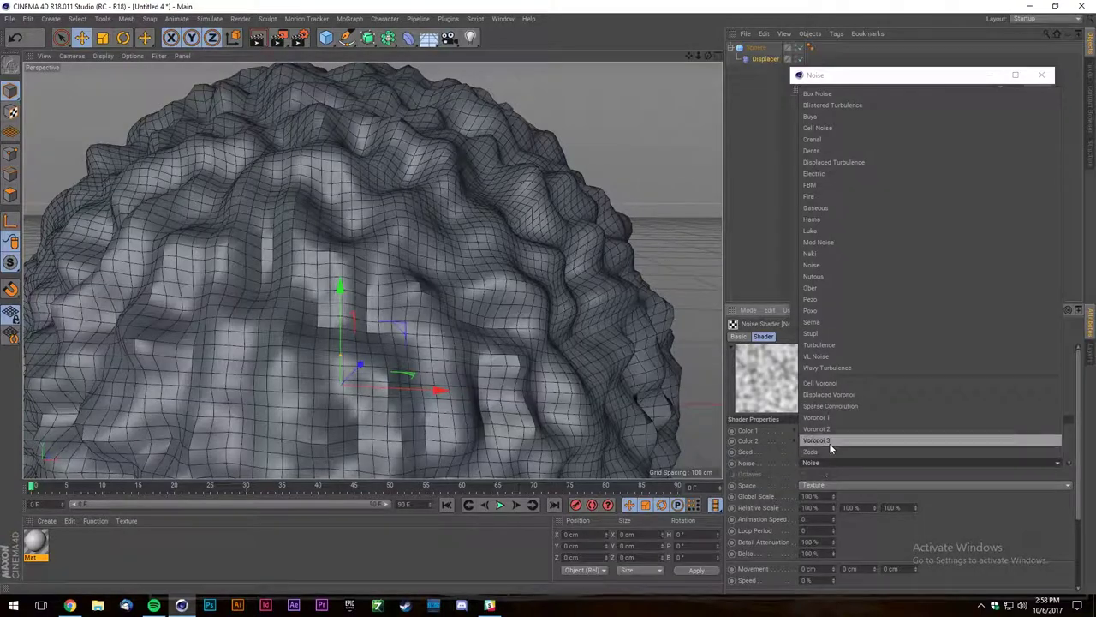
left_click(826, 452)
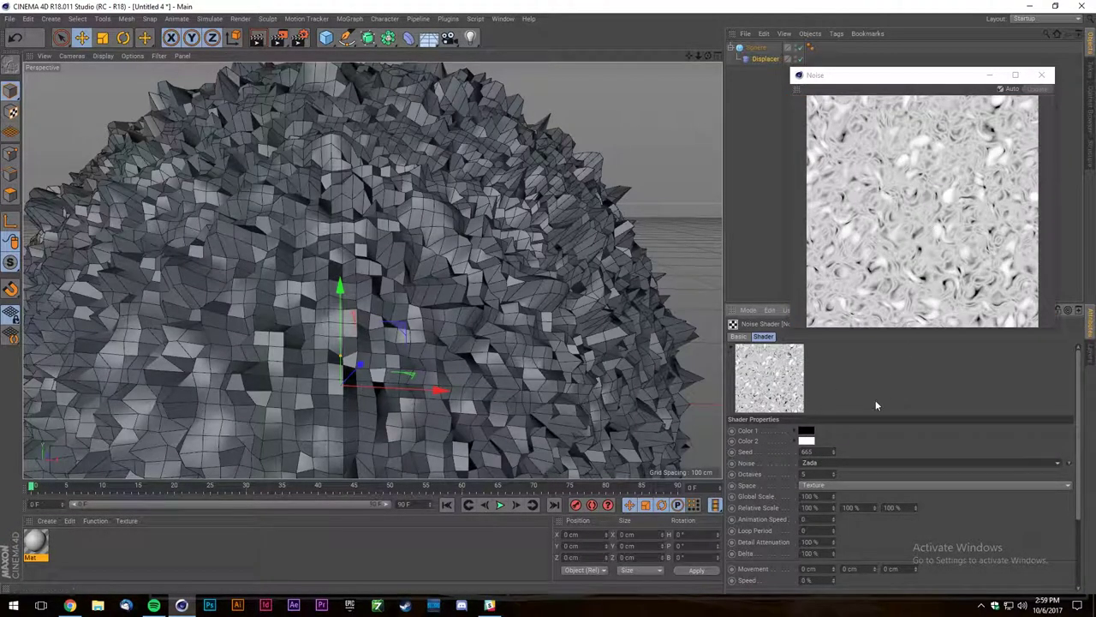
scroll(827, 462, "up", 4)
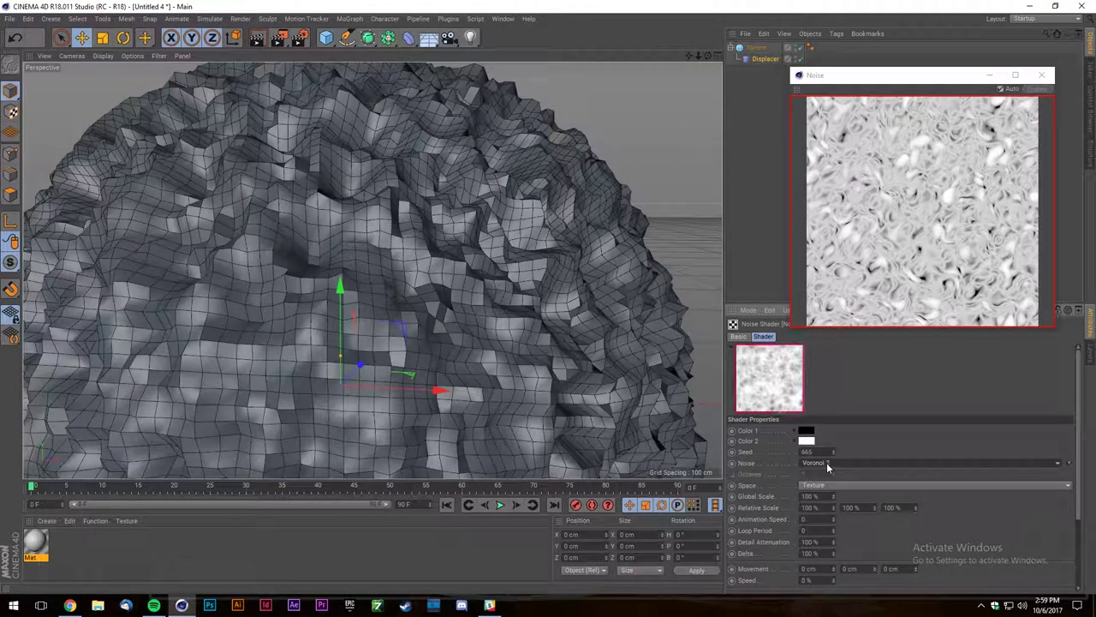
scroll(827, 462, "down", 1)
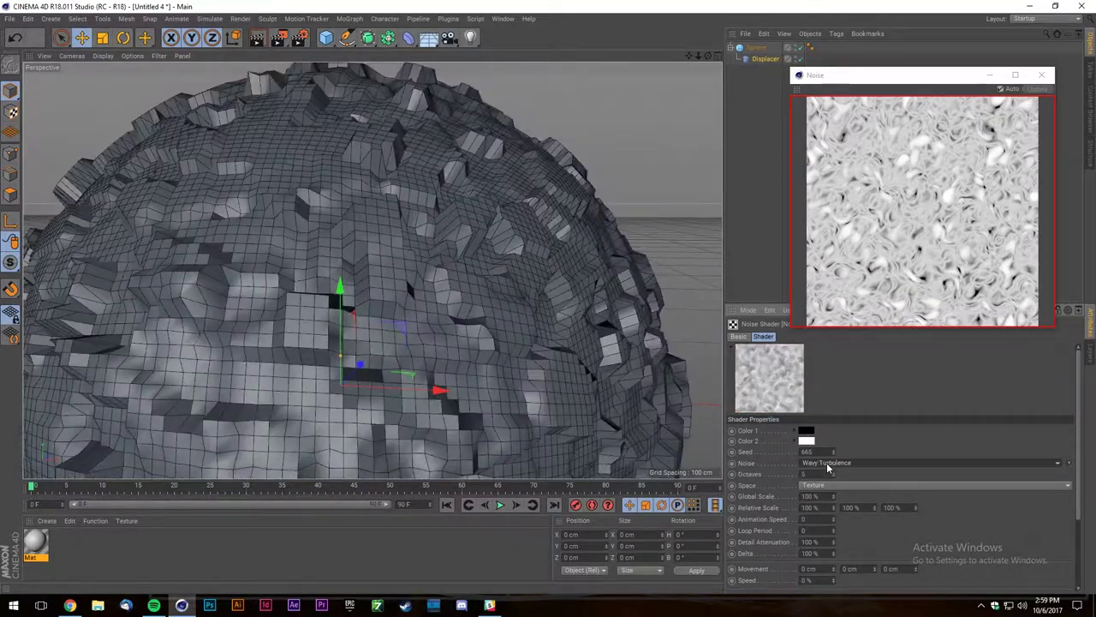
scroll(826, 463, "down", 1)
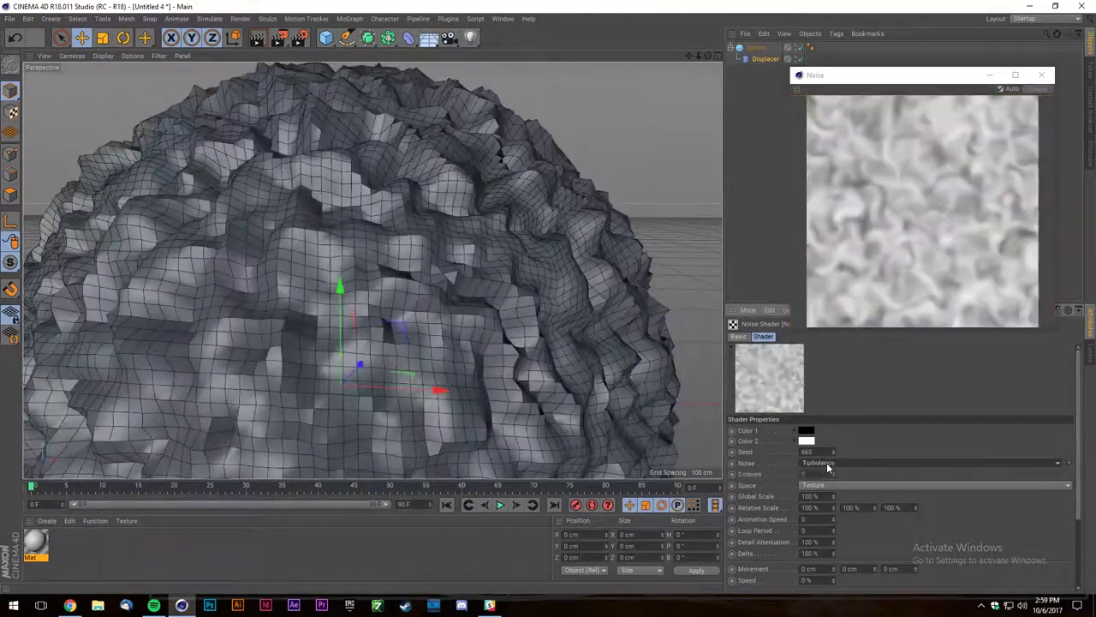
left_click(826, 463)
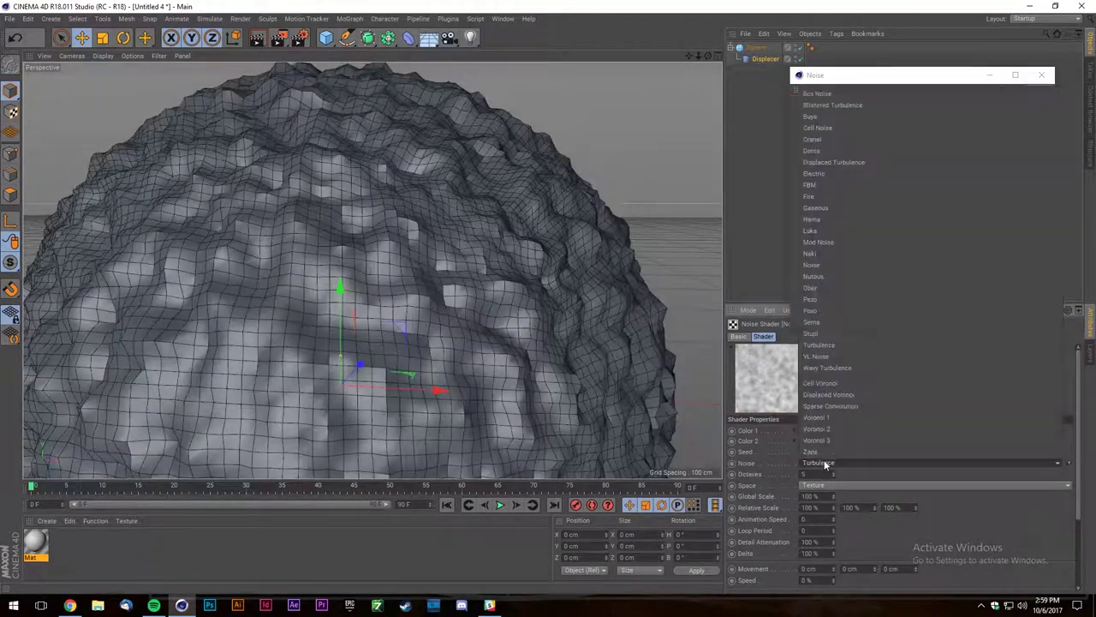
left_click(820, 94)
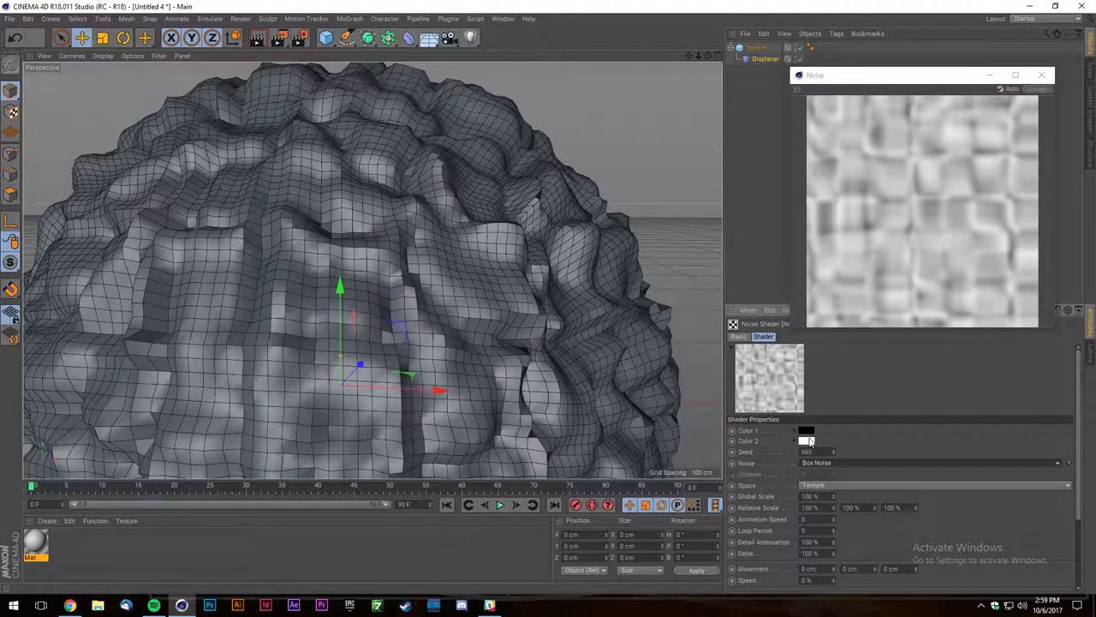
Set the Noise shader's noise type to Mod Noise.
left_click(822, 462)
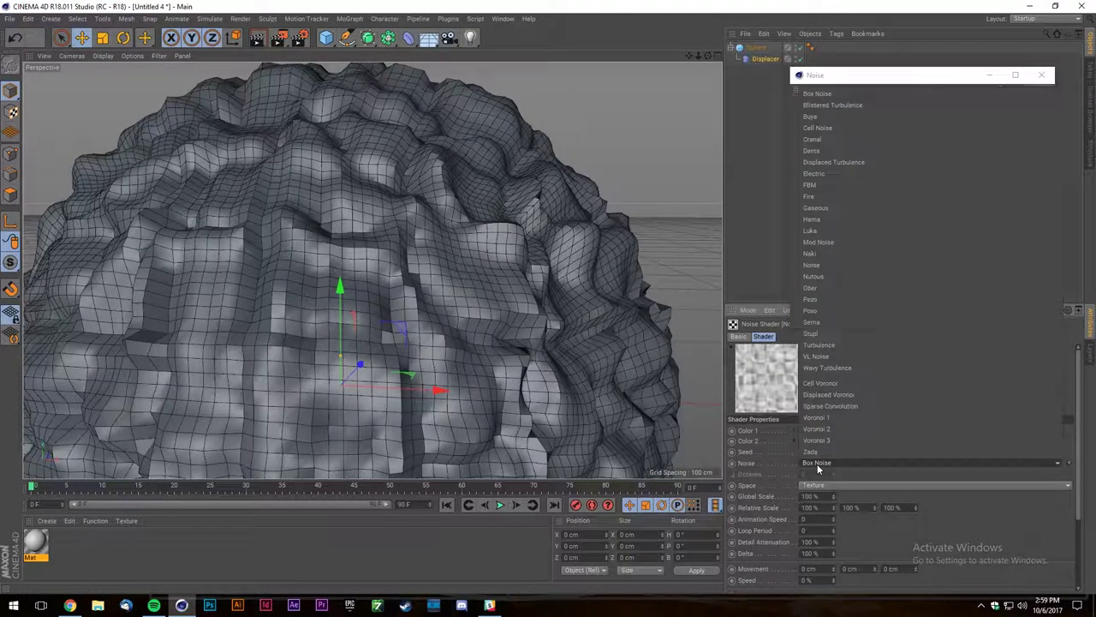
left_click(828, 311)
key("Up")
key("Up")
key("Up")
key("Up")
key("Up")
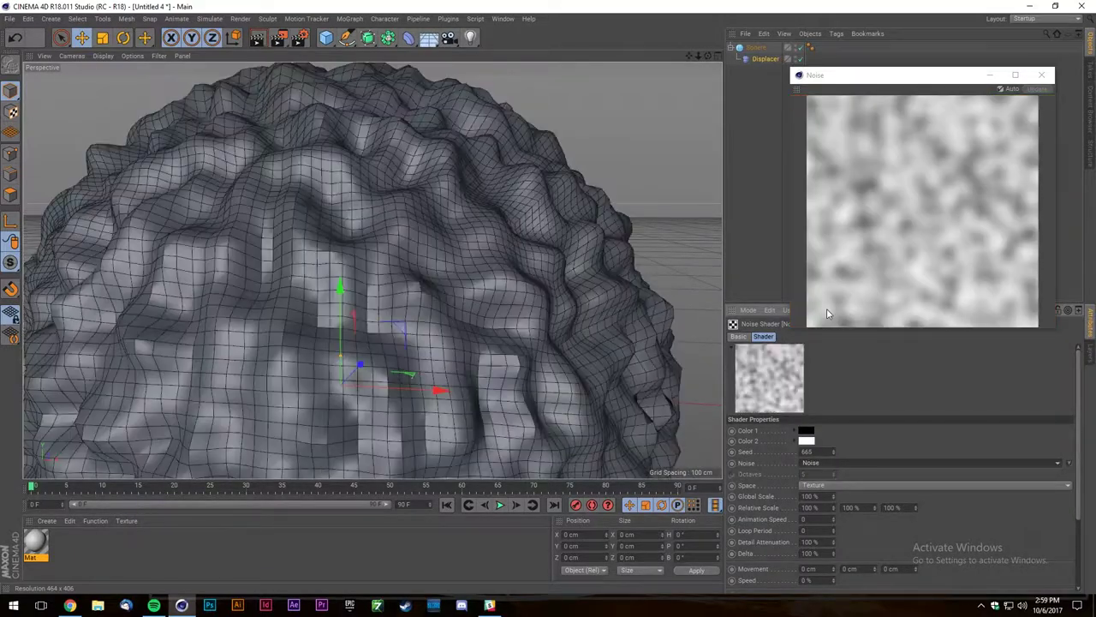
key("Down")
Set the Displacer's height to 40 cm.
scroll(445, 291, "down", 6)
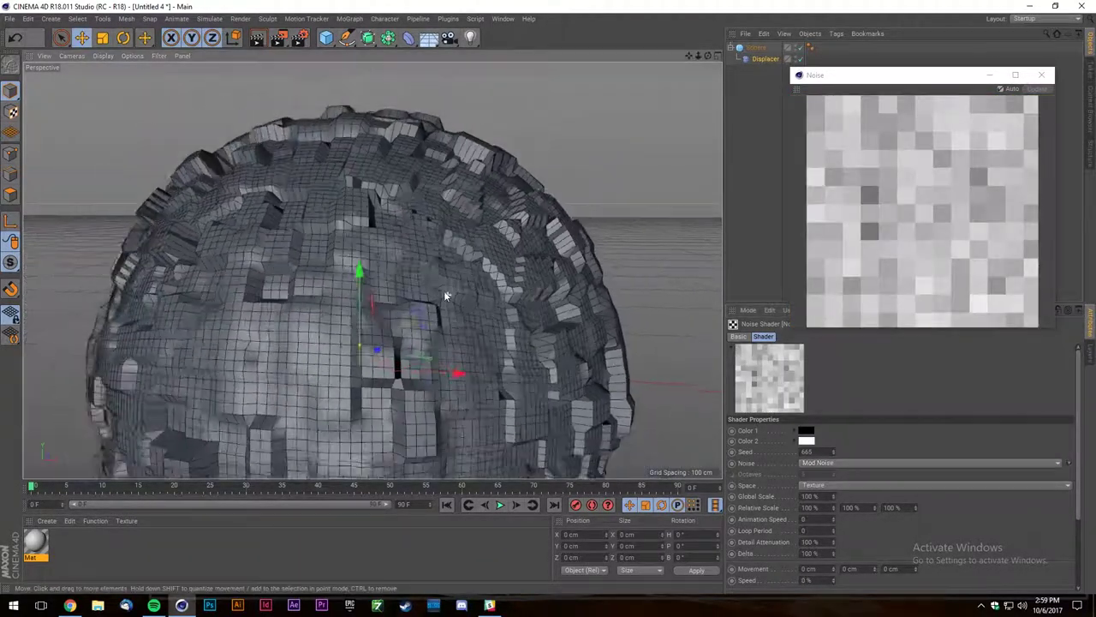
scroll(410, 257, "up", 3)
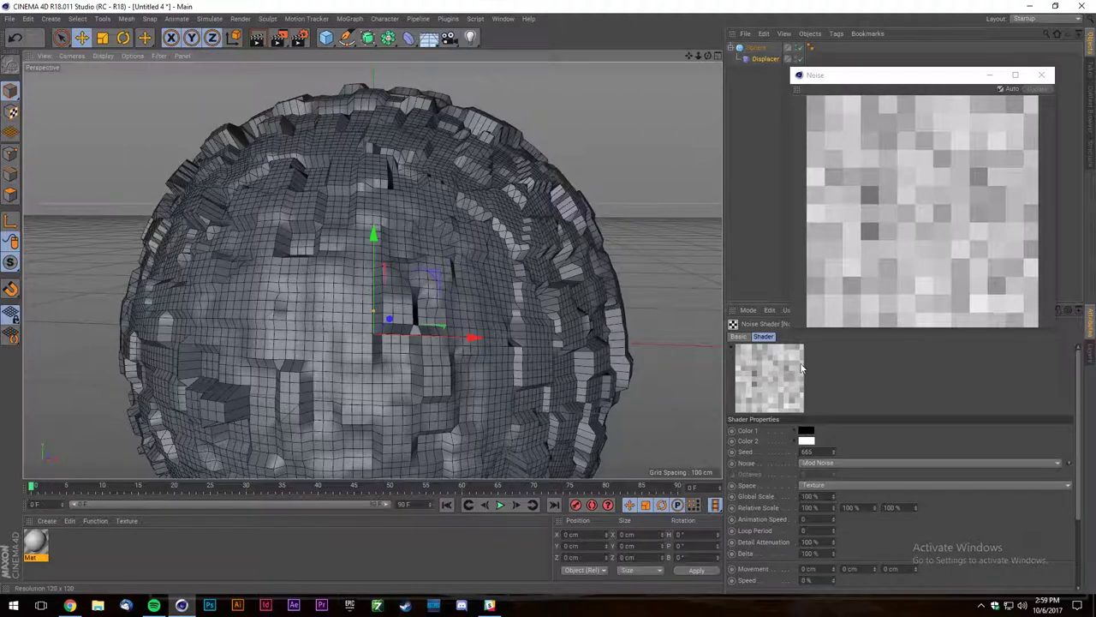
left_click(755, 48)
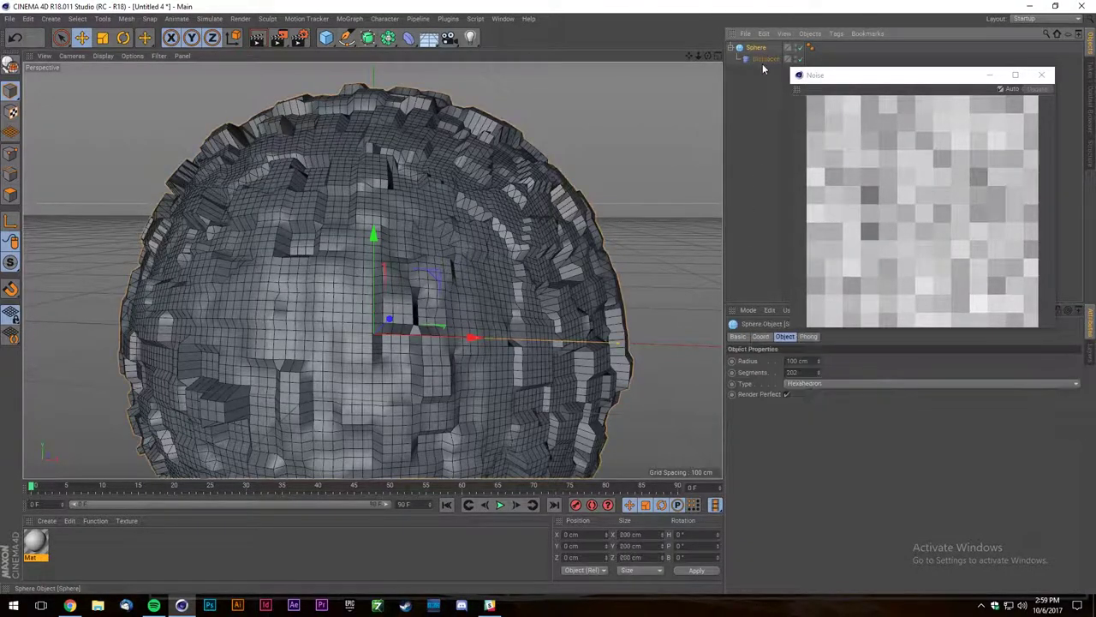
left_click(765, 60)
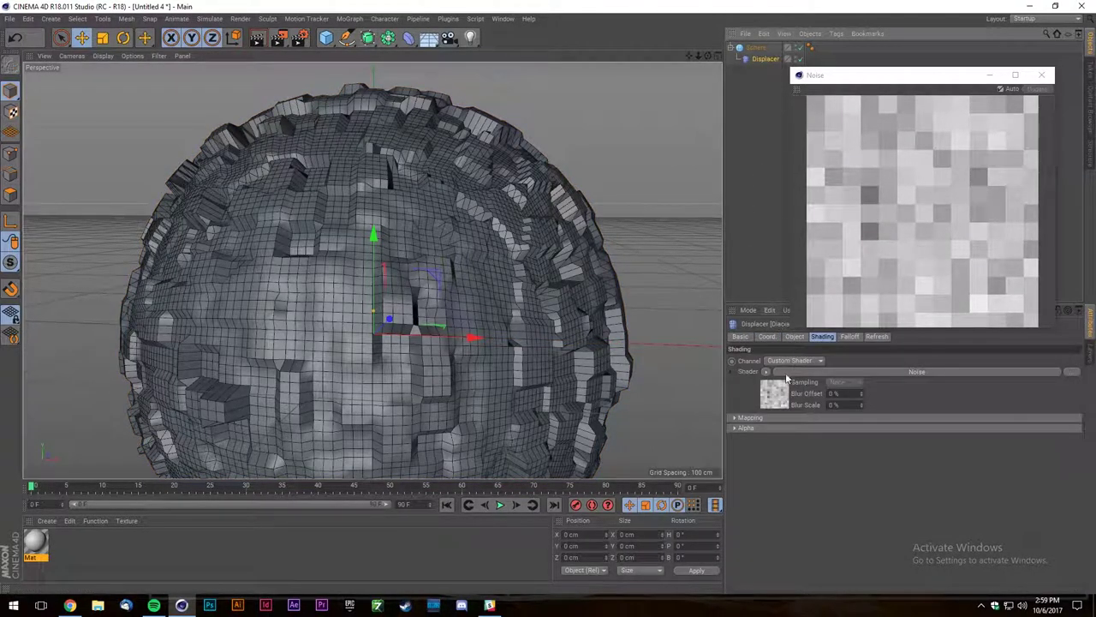
left_click(785, 387)
left_click(758, 60)
left_click(794, 338)
left_click_drag(798, 385, 836, 384)
scroll(419, 224, "down", 6)
scroll(401, 162, "up", 3)
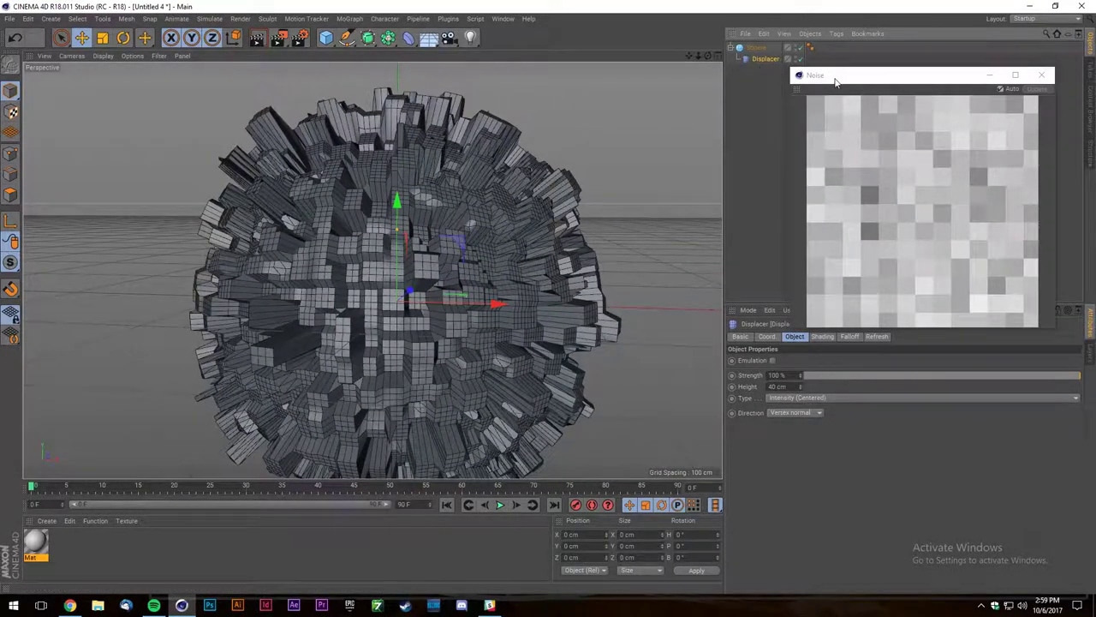
Move the noise preview window aside and set the Noise shader's global scale to 12%.
left_click_drag(903, 80, 934, 72)
left_click(820, 339)
left_click(789, 398)
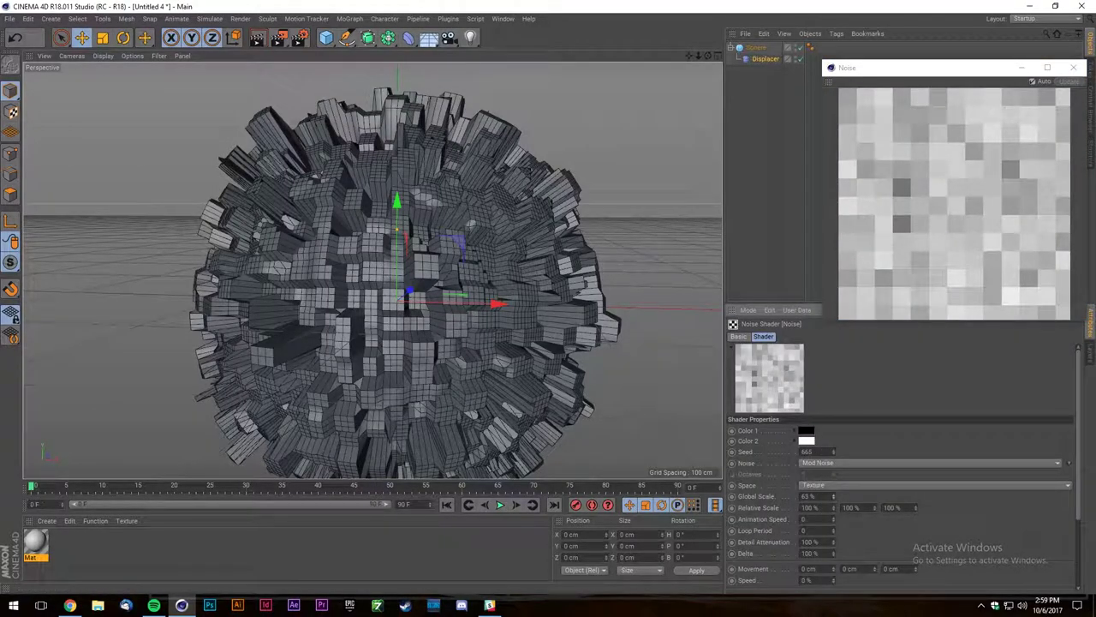
mouse_move(834, 497)
left_mouse_down()
mouse_move(834, 508)
mouse_move(835, 487)
left_mouse_up()
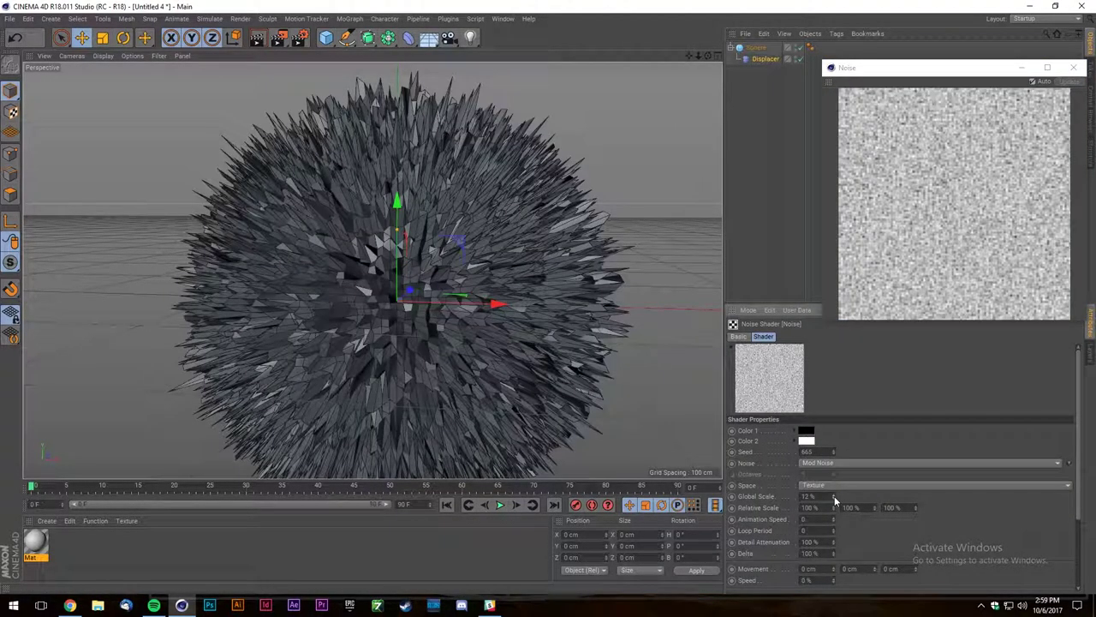
Set the sphere's segments to 1000.
scroll(504, 320, "up", 4)
scroll(451, 277, "down", 2)
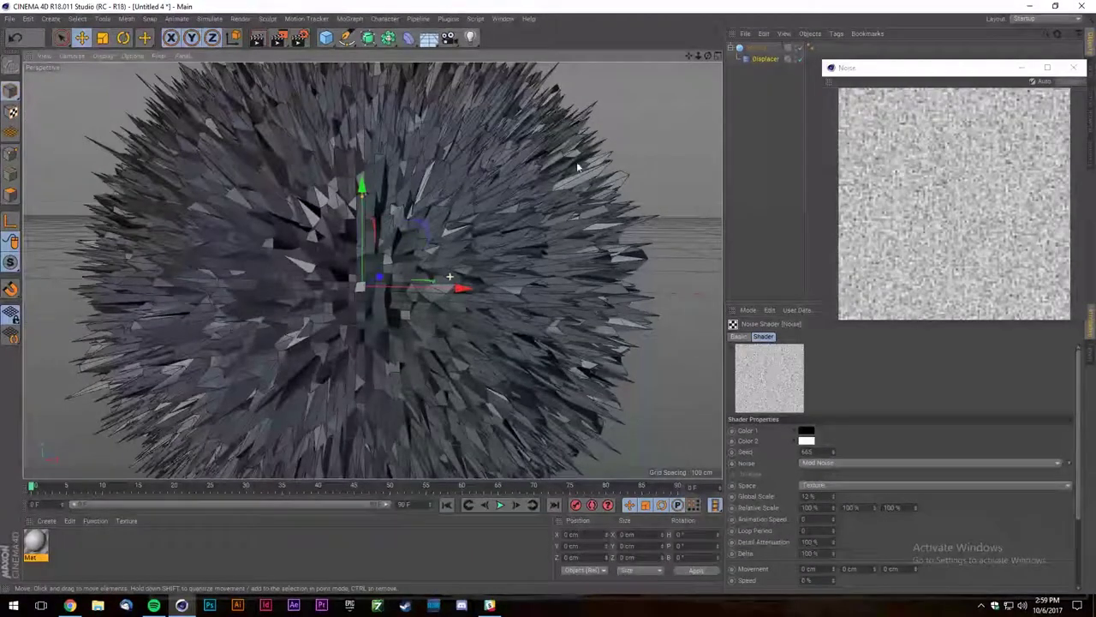
left_click(755, 48)
scroll(264, 283, "up", 4)
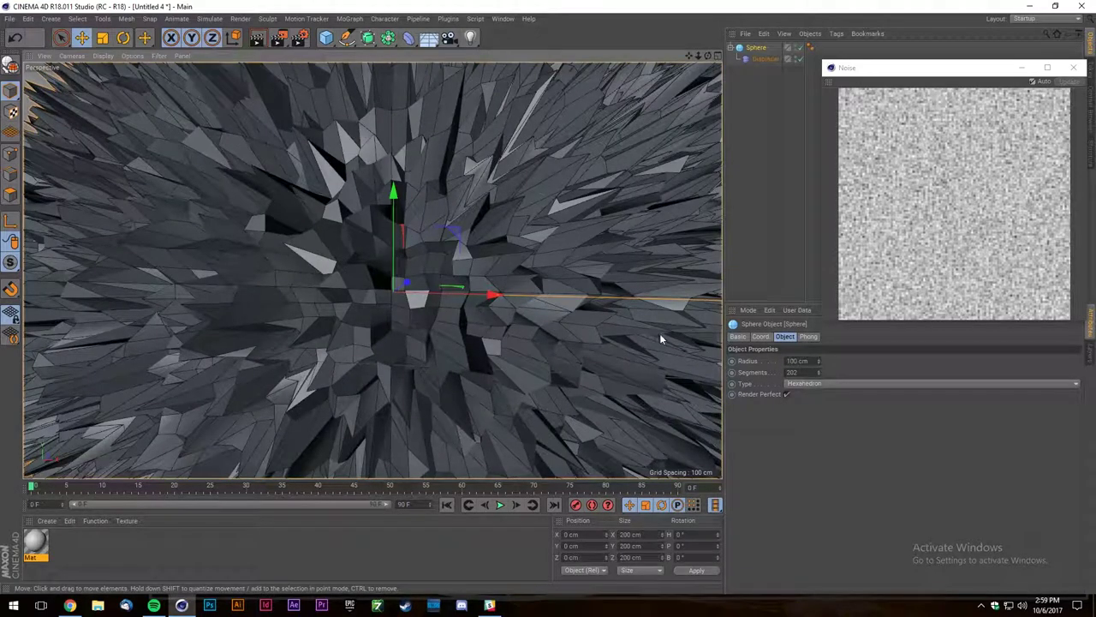
mouse_move(818, 372)
left_mouse_down()
mouse_move(817, 313)
mouse_move(811, 385)
left_mouse_up()
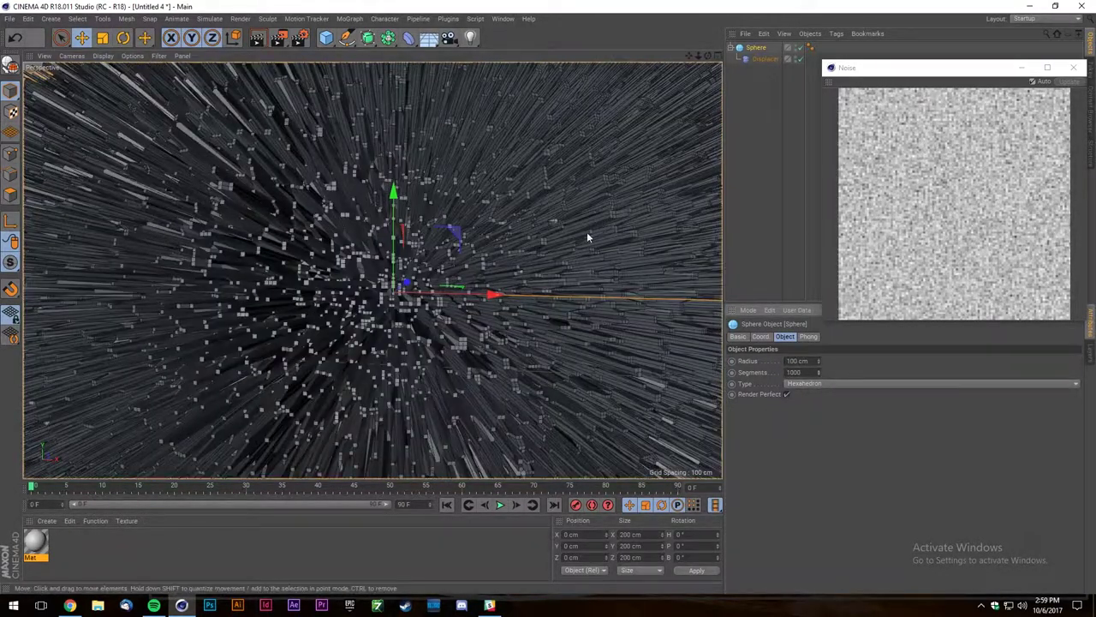
Examine the spiky displaced sphere up close, from another angle and from farther away.
scroll(596, 229, "up", 5)
left_click_drag(709, 56, 764, 43)
left_click_drag(371, 270, 376, 272, "alt")
scroll(520, 306, "down", 6)
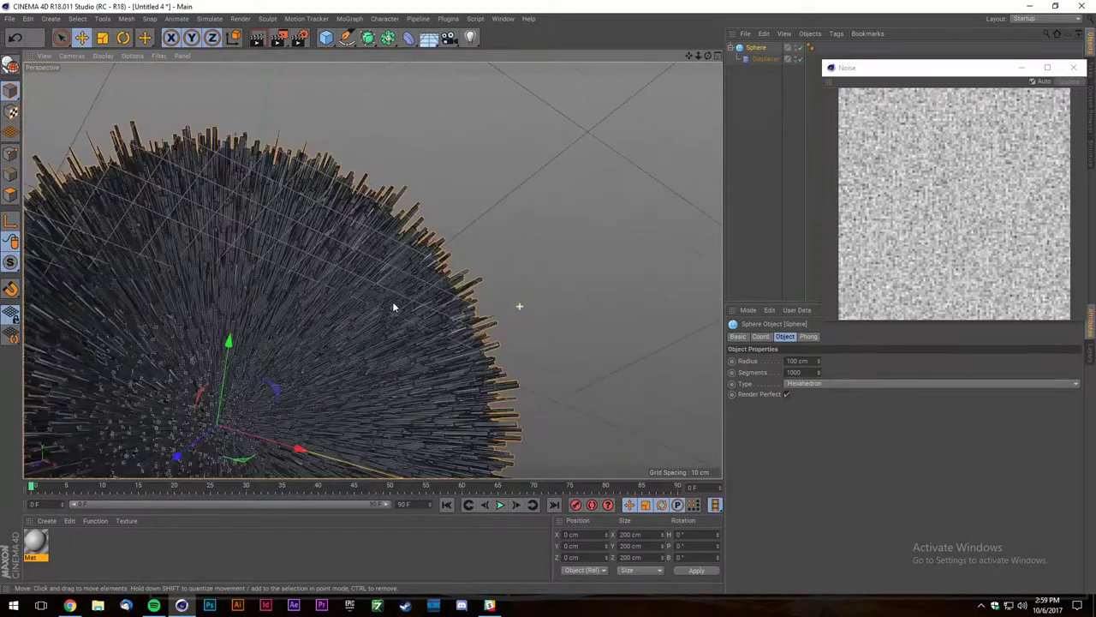
scroll(360, 260, "down", 3)
scroll(203, 331, "up", 2)
scroll(393, 244, "up", 2)
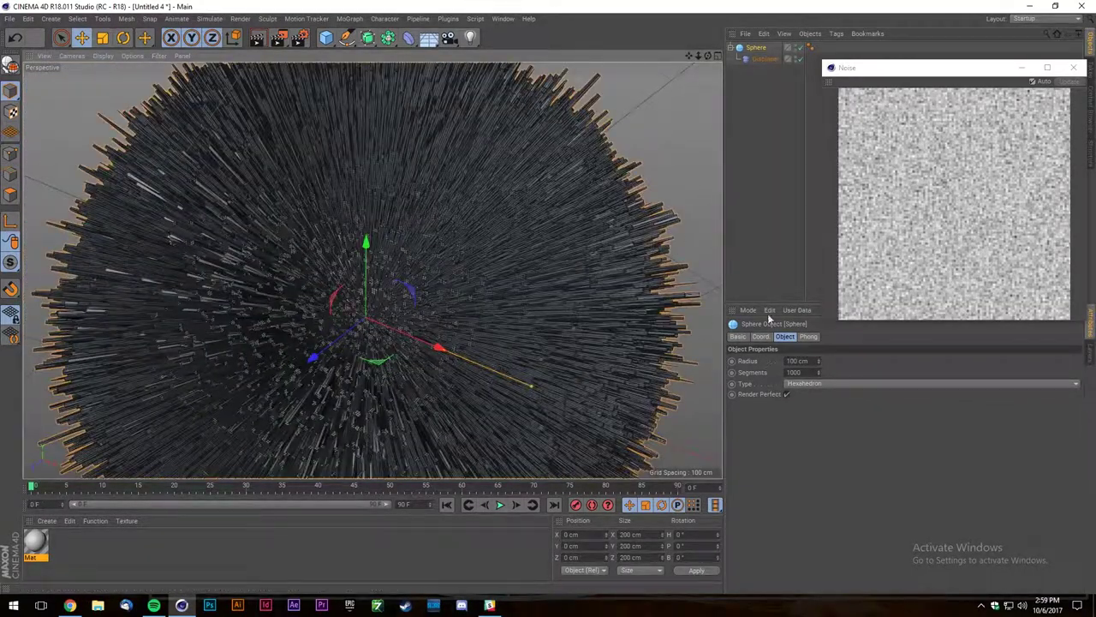
Set the Displacer's Noise shader global scale to 6569% and inspect the deformed sphere.
left_click(765, 58)
left_click(771, 392)
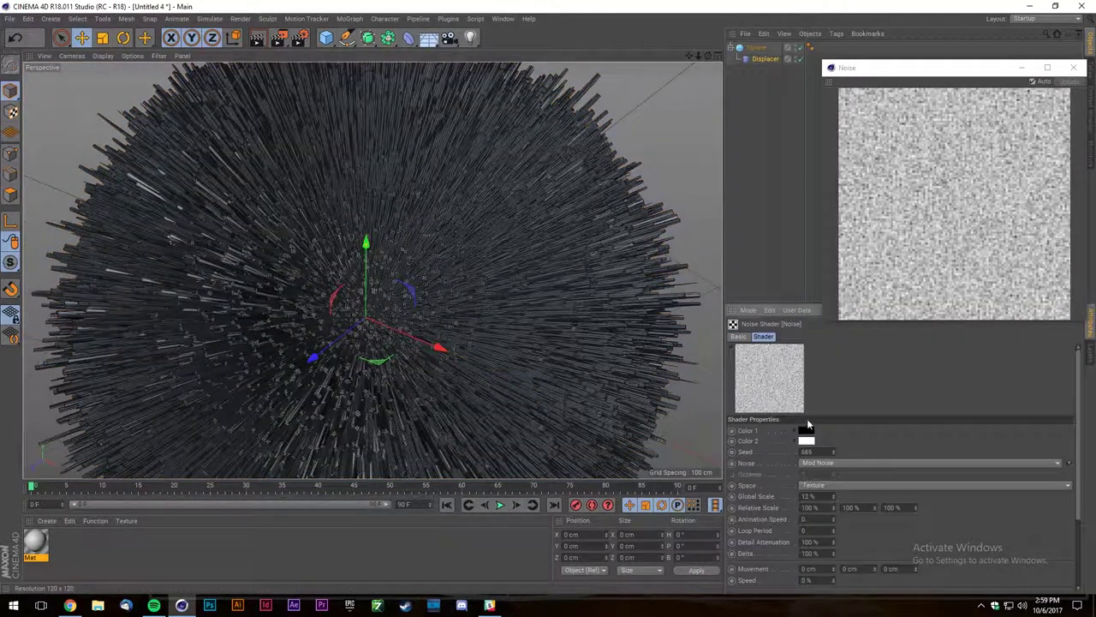
left_click_drag(833, 495, 737, 5)
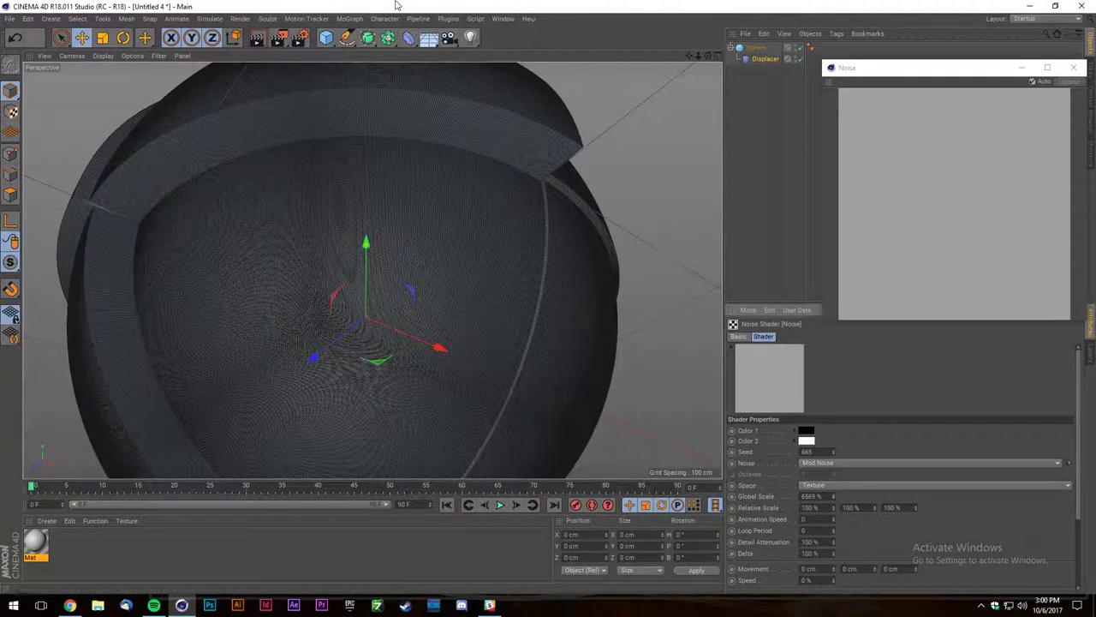
scroll(477, 143, "down", 4)
mouse_move(708, 56)
left_mouse_down()
mouse_move(582, 7)
mouse_move(702, 21)
mouse_move(634, 77)
mouse_move(709, 56)
left_mouse_up()
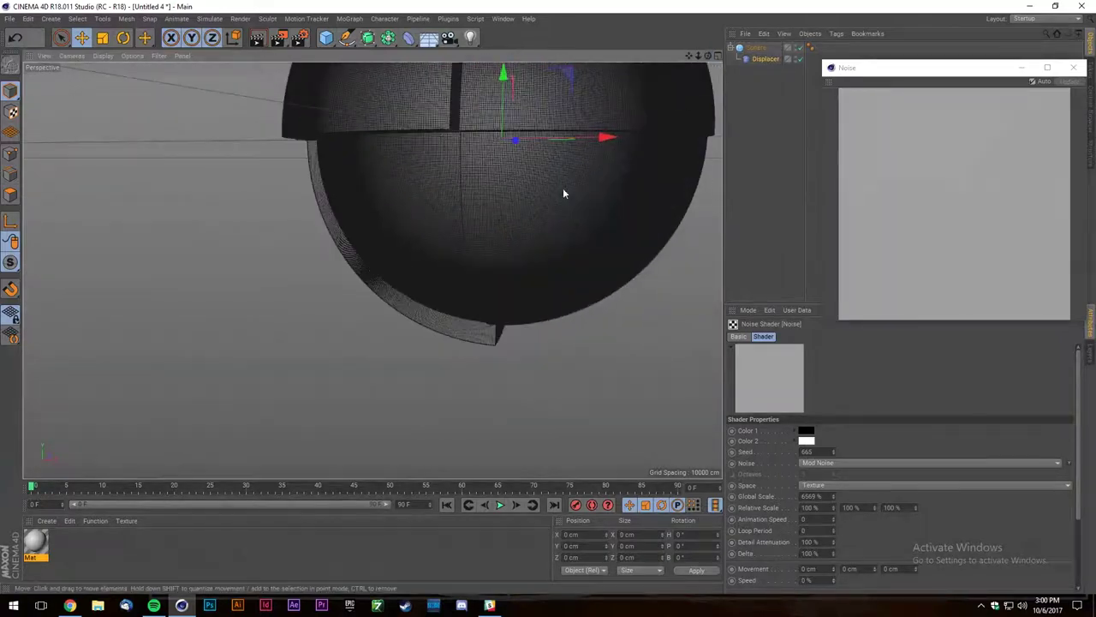
scroll(350, 292, "down", 5)
scroll(435, 214, "up", 3)
scroll(435, 214, "up", 3)
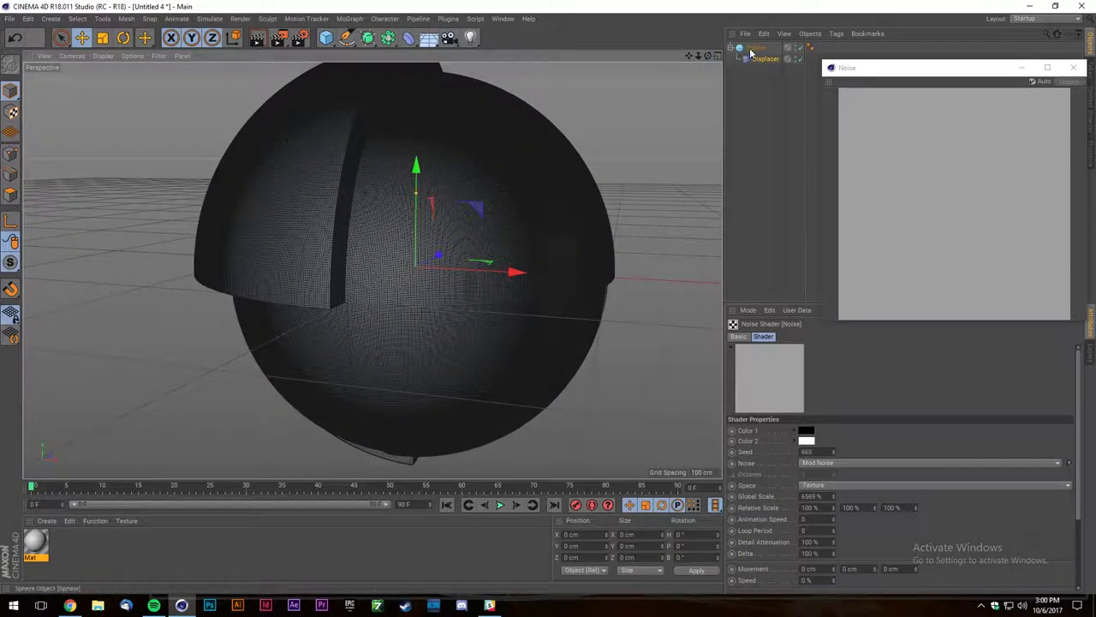
Delete the sphere together with its Displacer to leave the scene empty.
left_click(754, 47)
key("Delete")
scroll(301, 296, "up", 3)
left_click_drag(709, 56, 745, 137)
left_click_drag(634, 197, 532, 215, "alt")
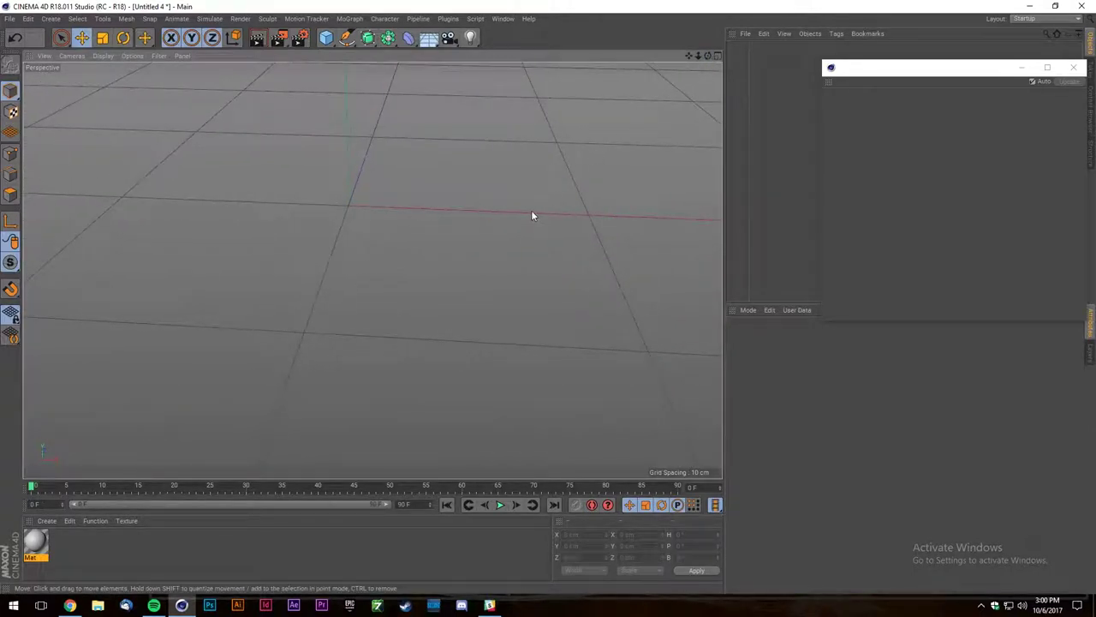
scroll(411, 280, "down", 10)
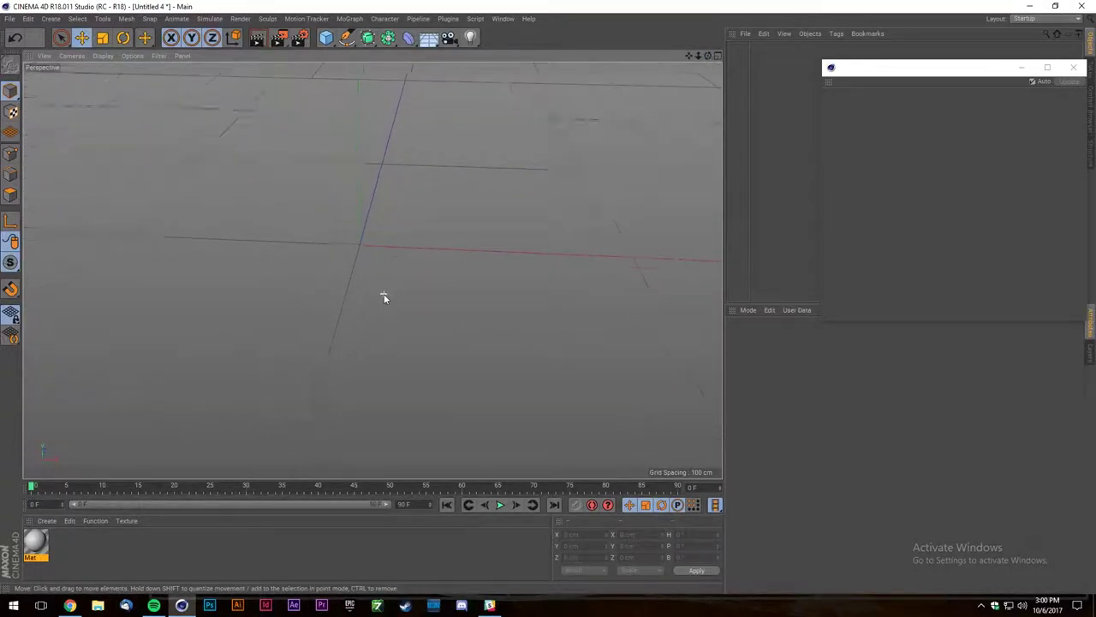
scroll(336, 288, "down", 3)
scroll(372, 269, "down", 3)
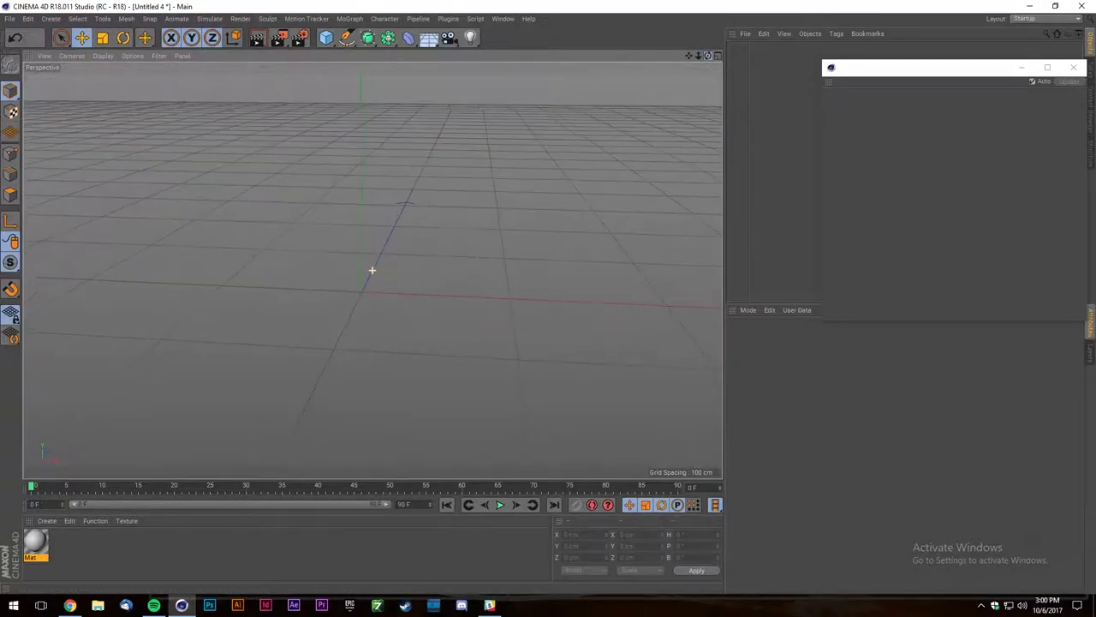
Switch to Chrome and open a new tab.
left_click(71, 606)
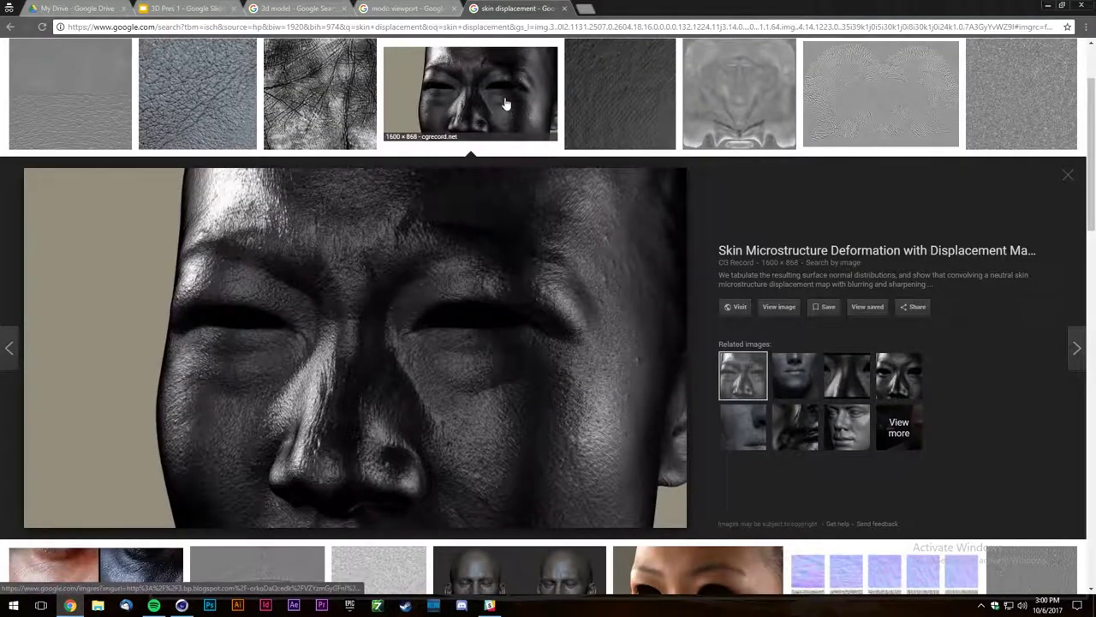
left_click(587, 9)
type("google.co")
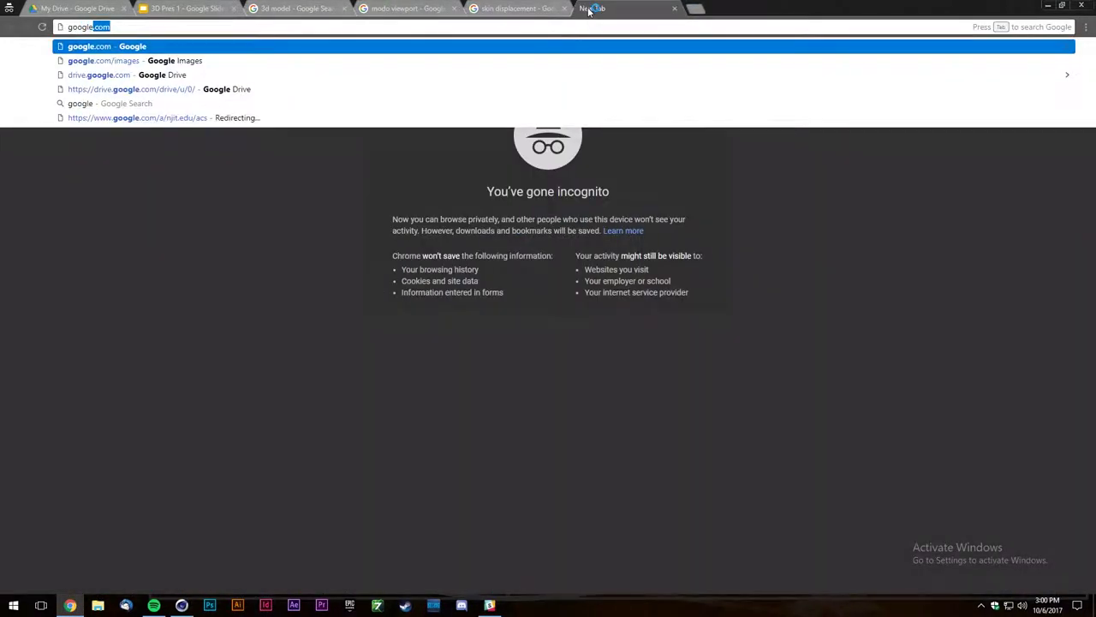
type("m")
key("BackSpace")
key("BackSpace")
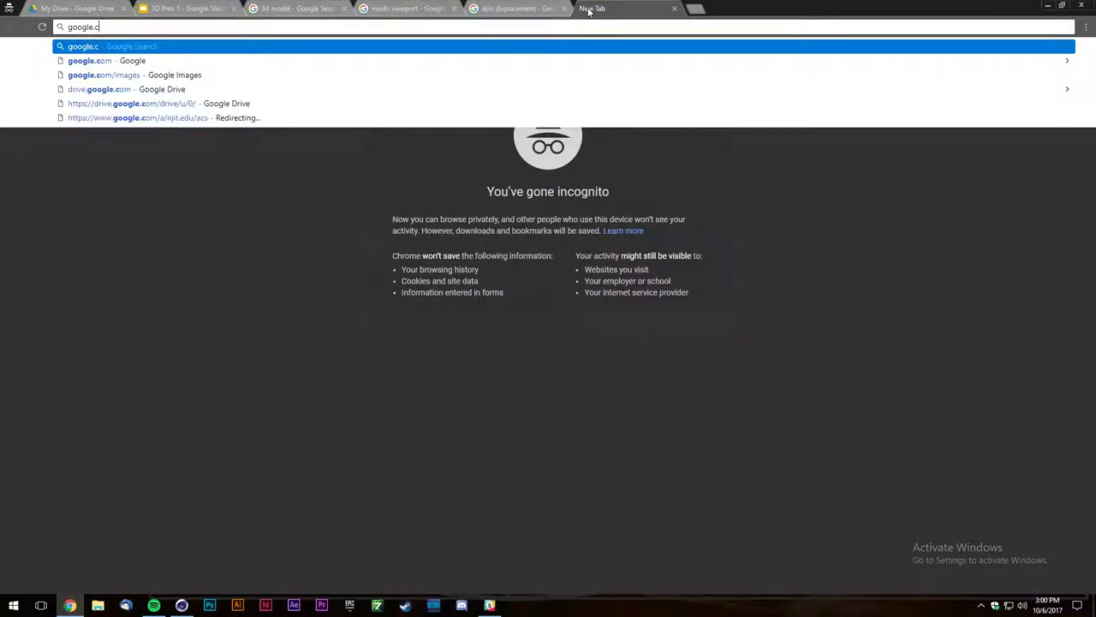
type("Aal")
key("ctrl+a")
Open the designer's Instagram profile page by its web address.
type("instagram.com./")
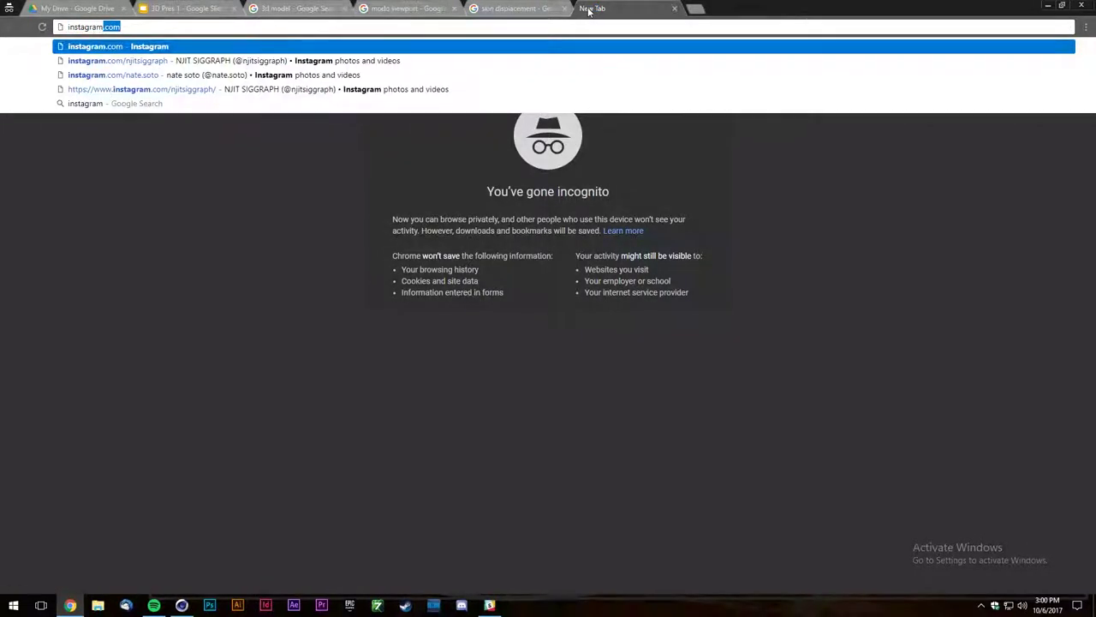
key("BackSpace")
key("BackSpace")
type("/alexschuppeldesign/")
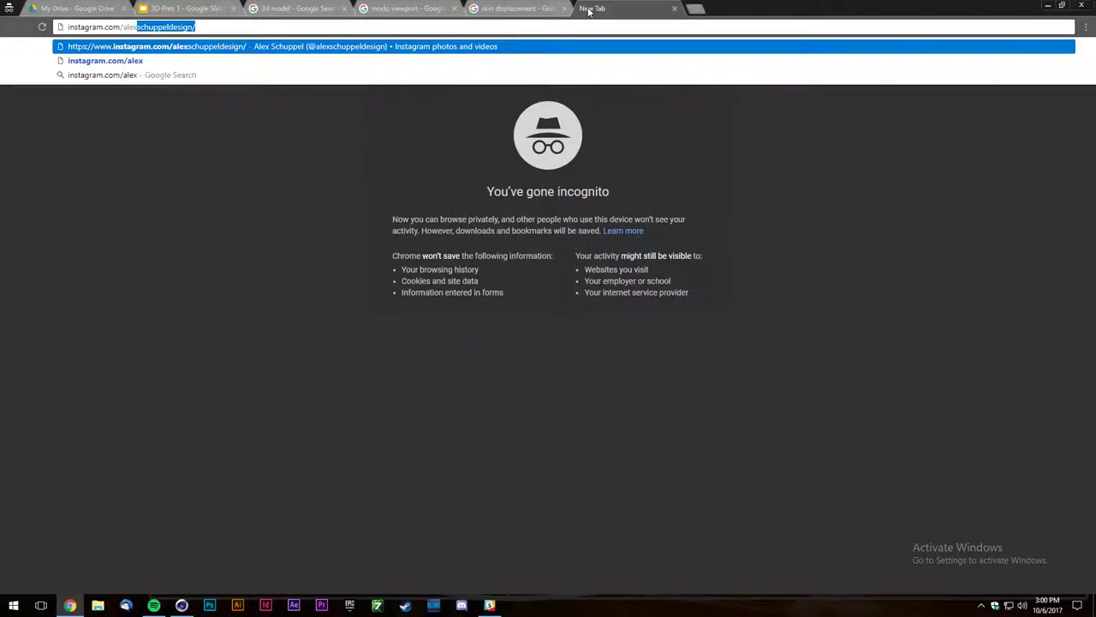
key("Return")
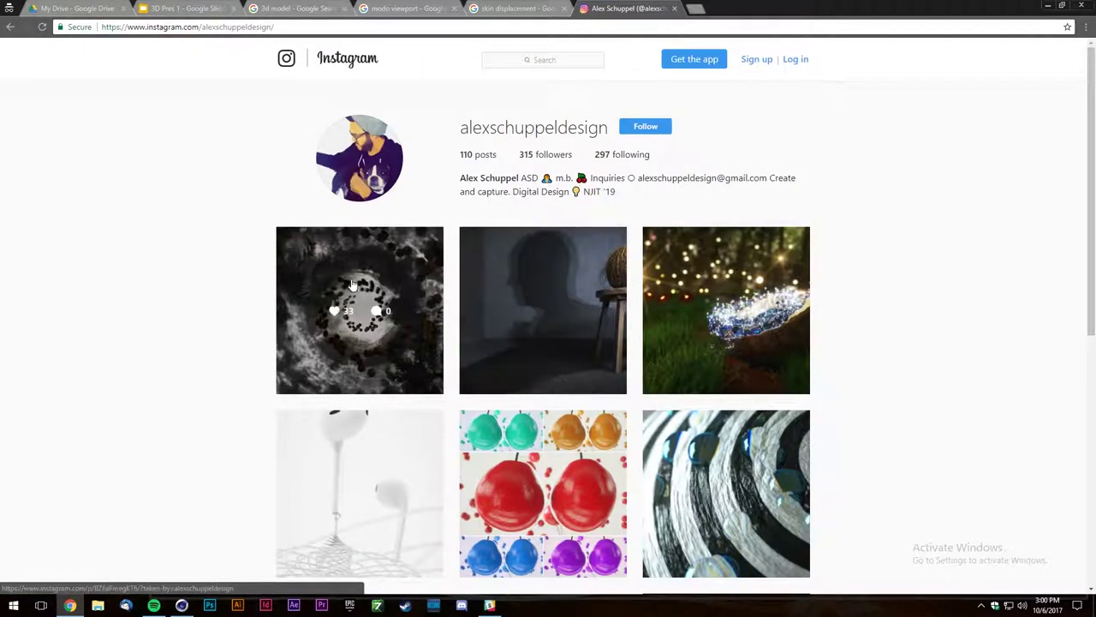
Browse the profile's posts and open the Red Bull can splash render.
scroll(313, 281, "down", 3)
left_click(505, 411)
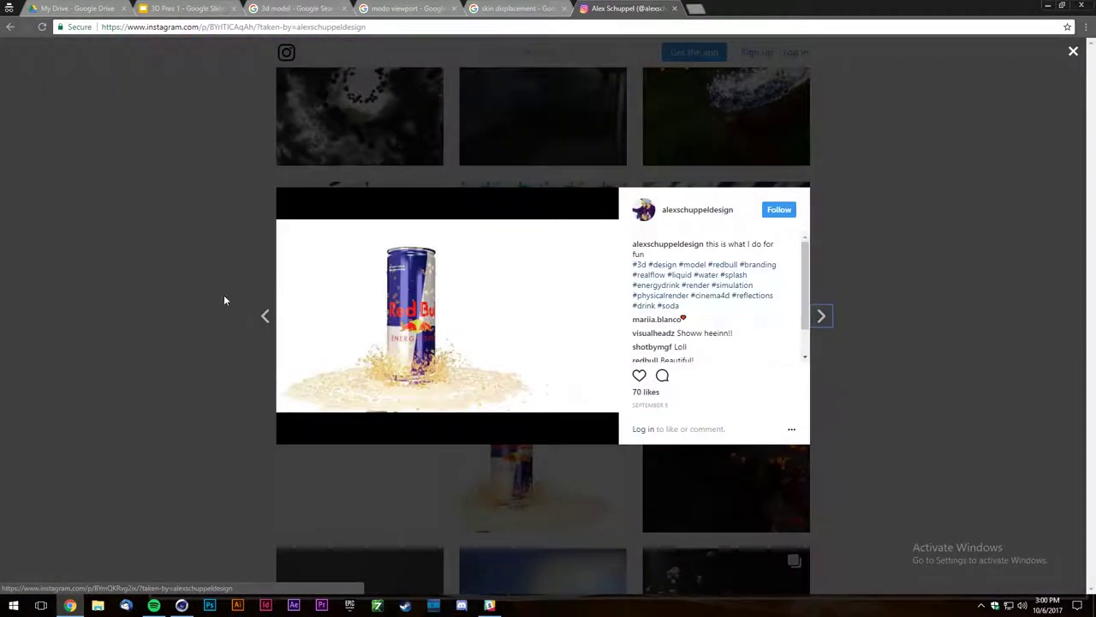
left_click(193, 251)
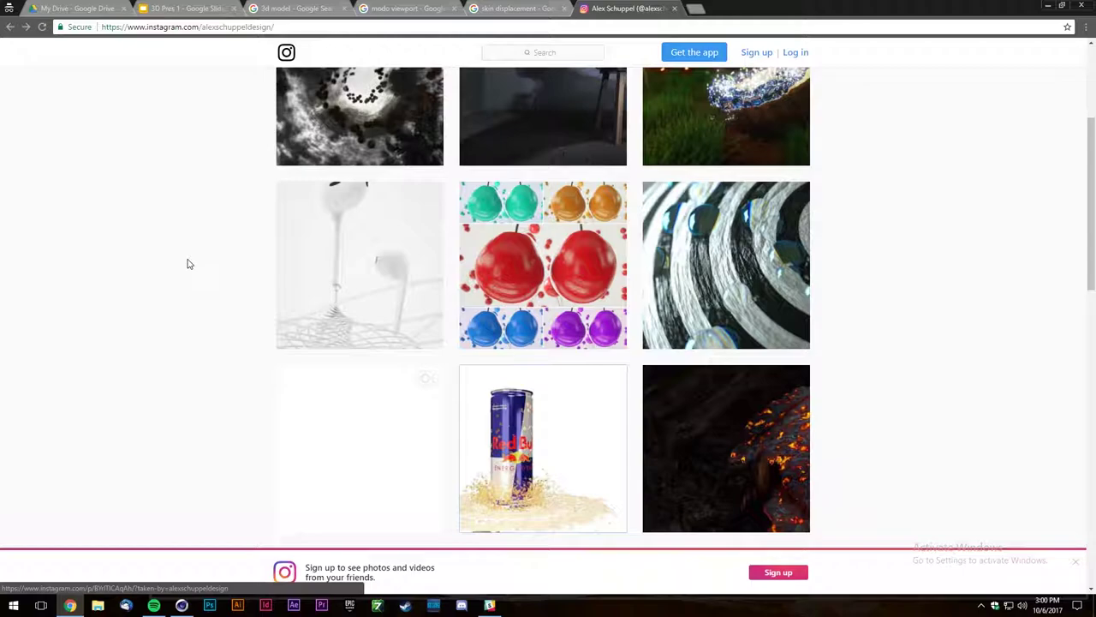
scroll(194, 248, "up", 2)
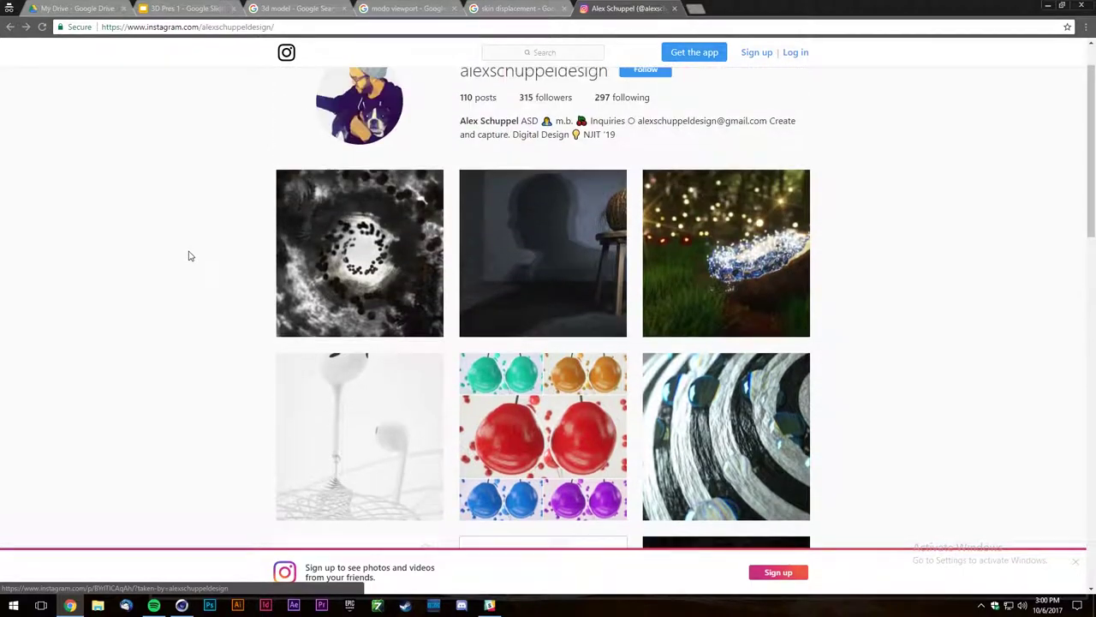
scroll(548, 343, "down", 1)
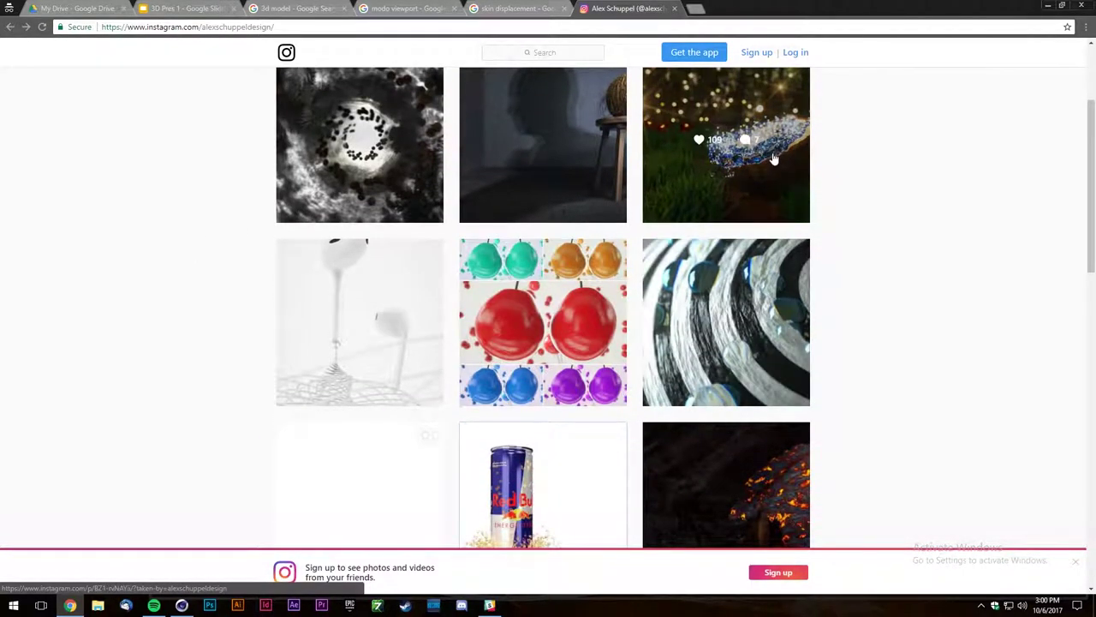
left_click(531, 488)
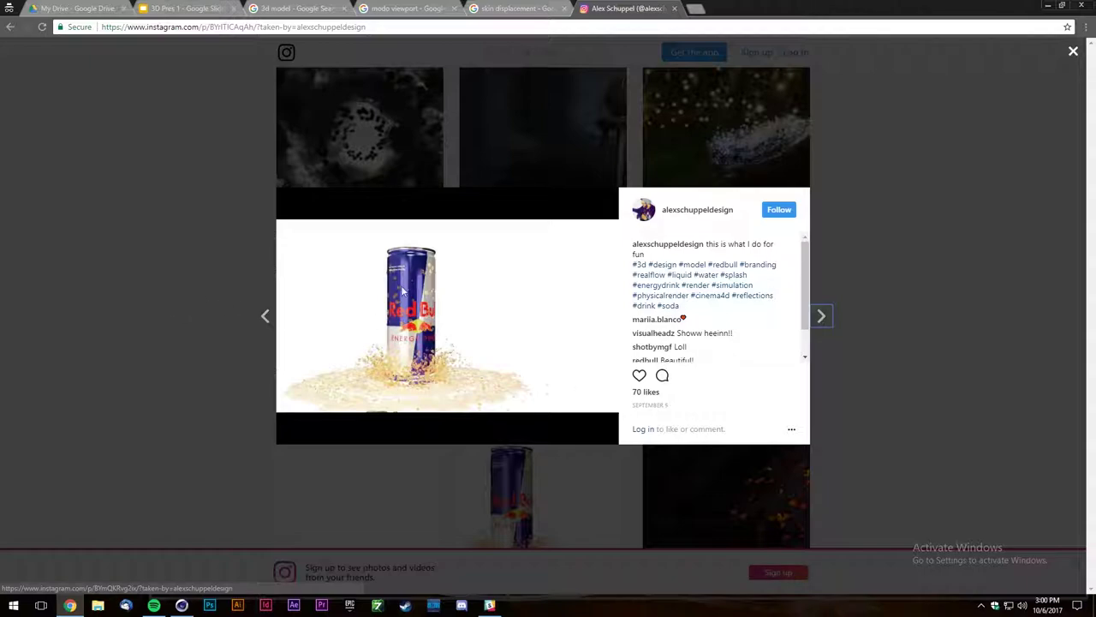
Show the Spline Modeling slide in the 3D Pres 1 presentation.
left_click(180, 7)
scroll(72, 248, "up", 5)
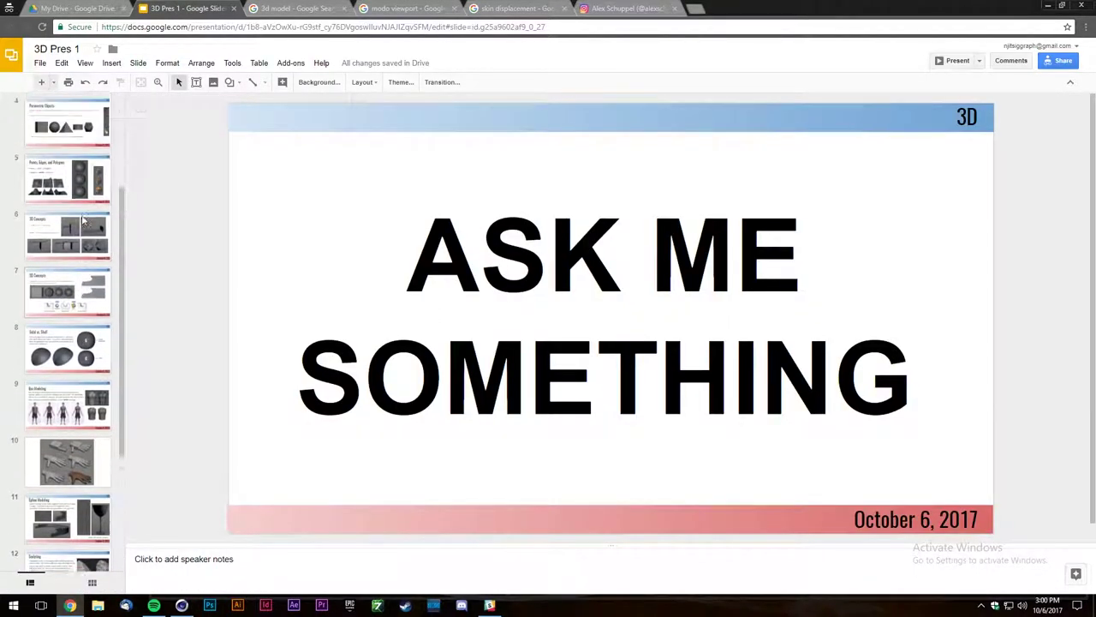
scroll(71, 259, "down", 4)
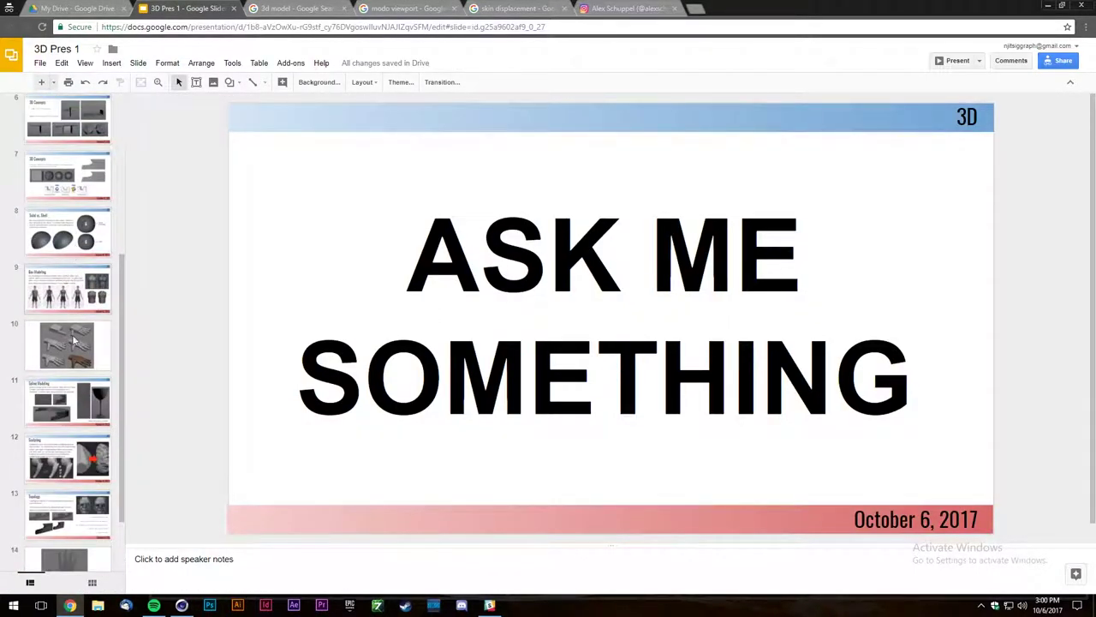
left_click(79, 390)
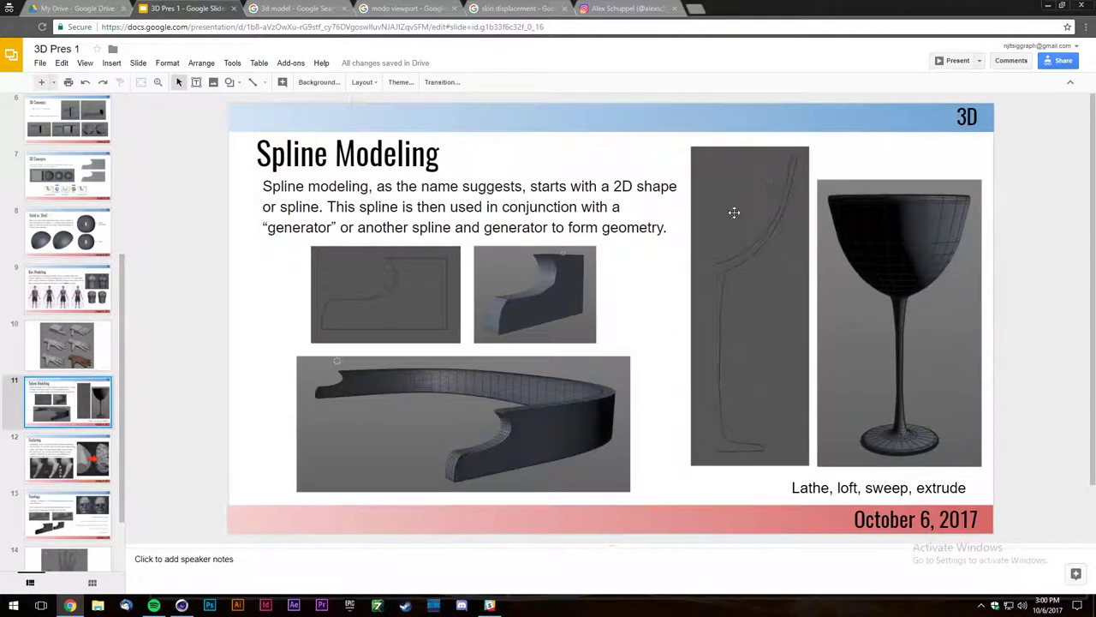
Return to the open Red Bull can post on Instagram as a modeling reference.
left_click(181, 604)
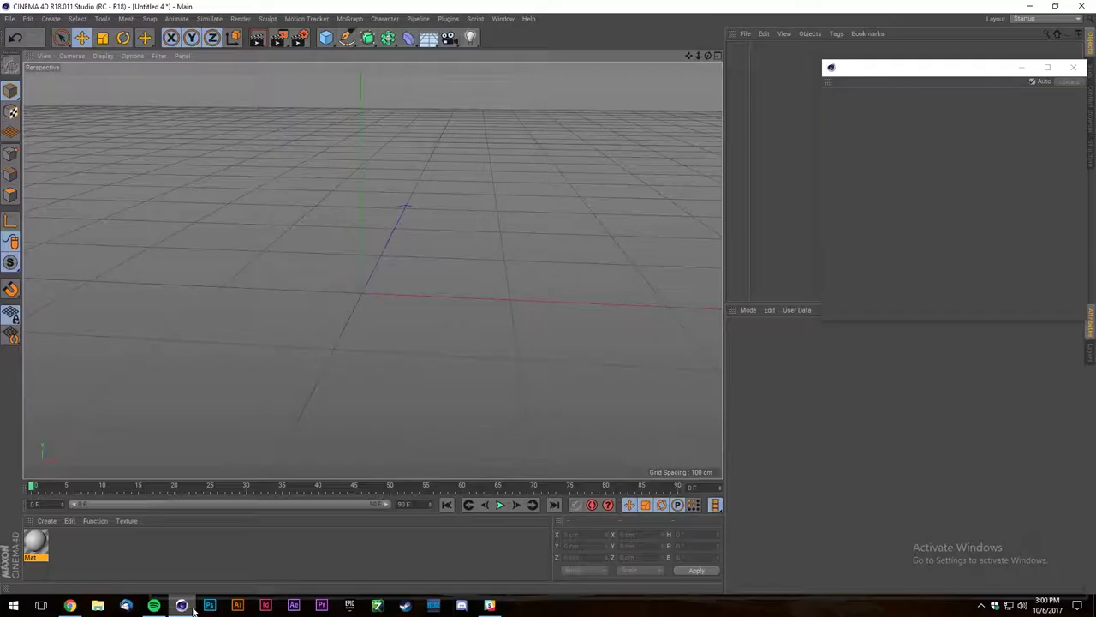
left_click(76, 605)
left_click(625, 9)
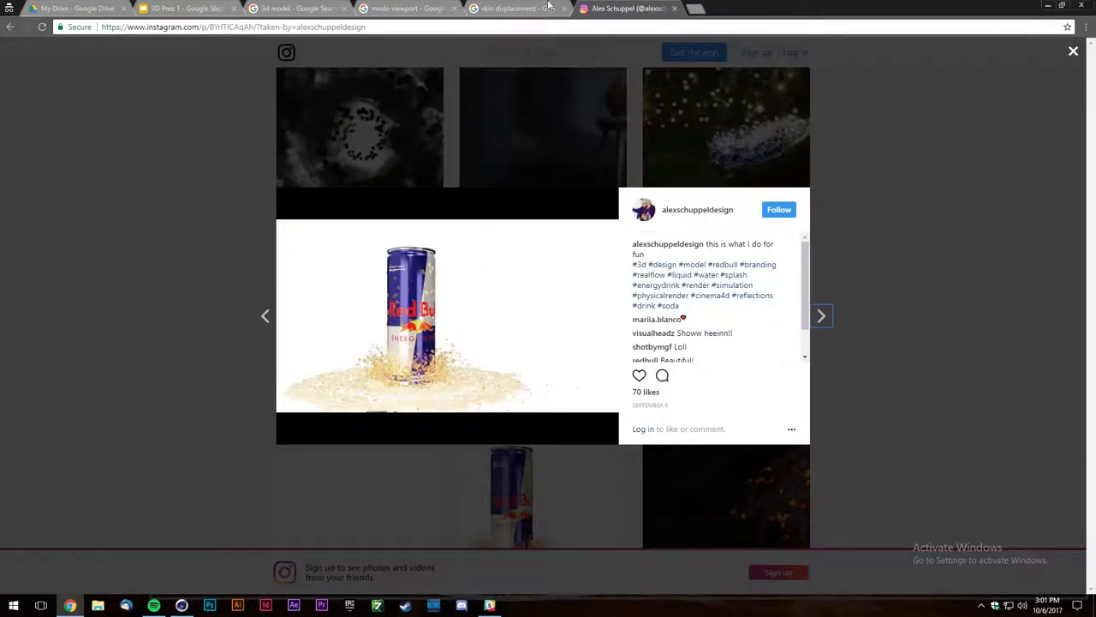
Search Google Images for "redbull texture" and preview the flat Red Bull label texture for a 3D model.
left_click(518, 9)
scroll(257, 73, "up", 2)
triple_click(238, 73)
type("red")
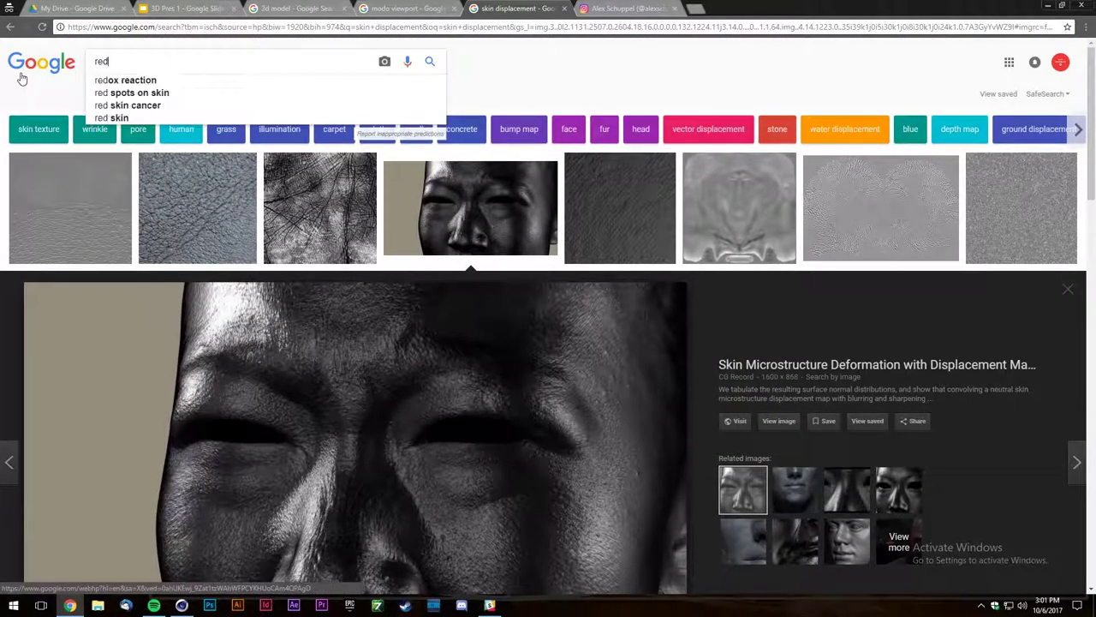
type("bull texture")
key("Return")
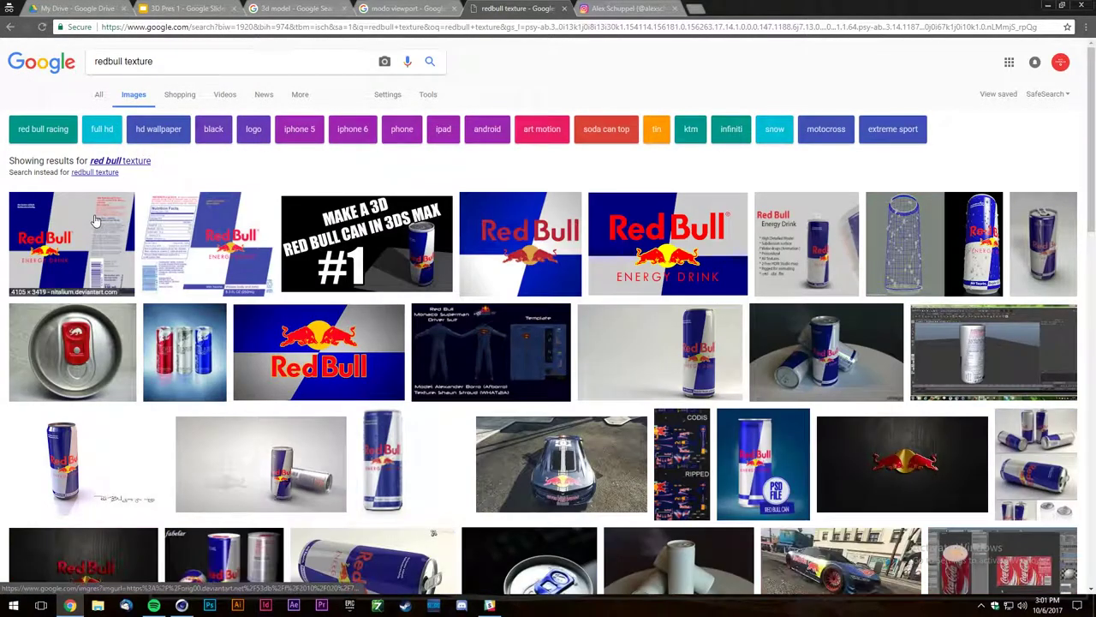
left_click(96, 221)
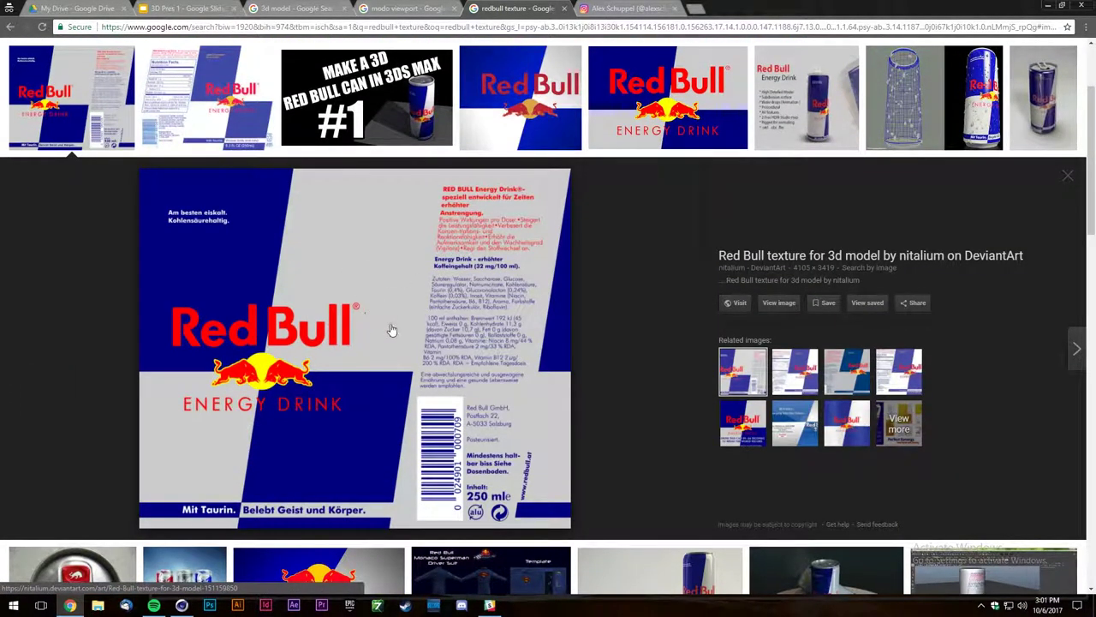
Switch to Cinema 4D and add a Cylinder primitive to the empty scene.
left_click(182, 605)
left_click_drag(323, 43, 430, 5)
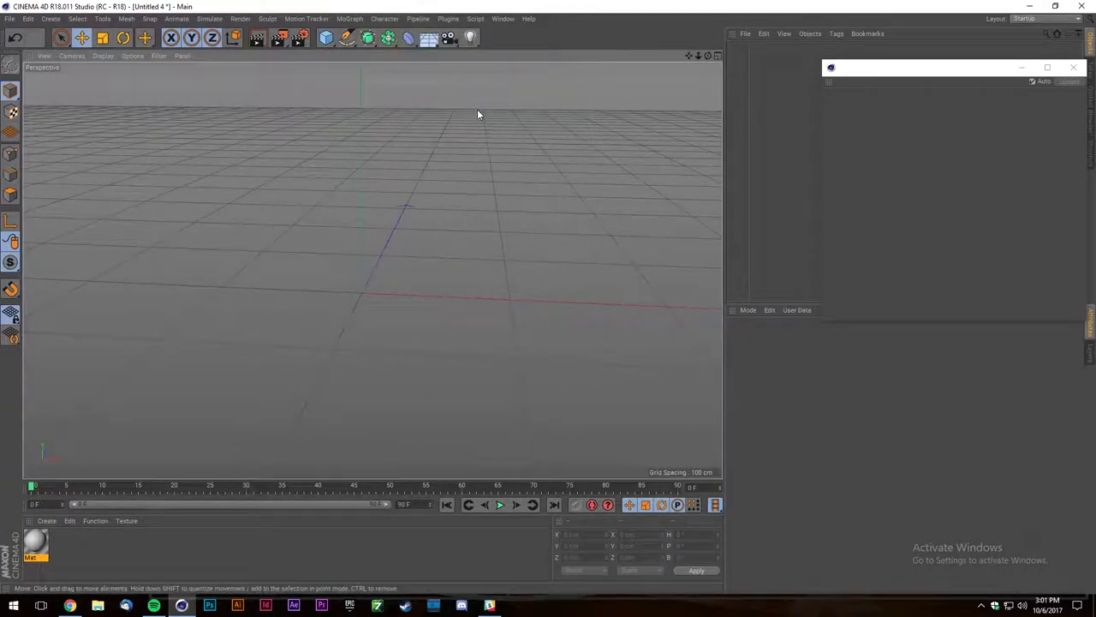
left_click_drag(477, 114, 356, 255, "alt")
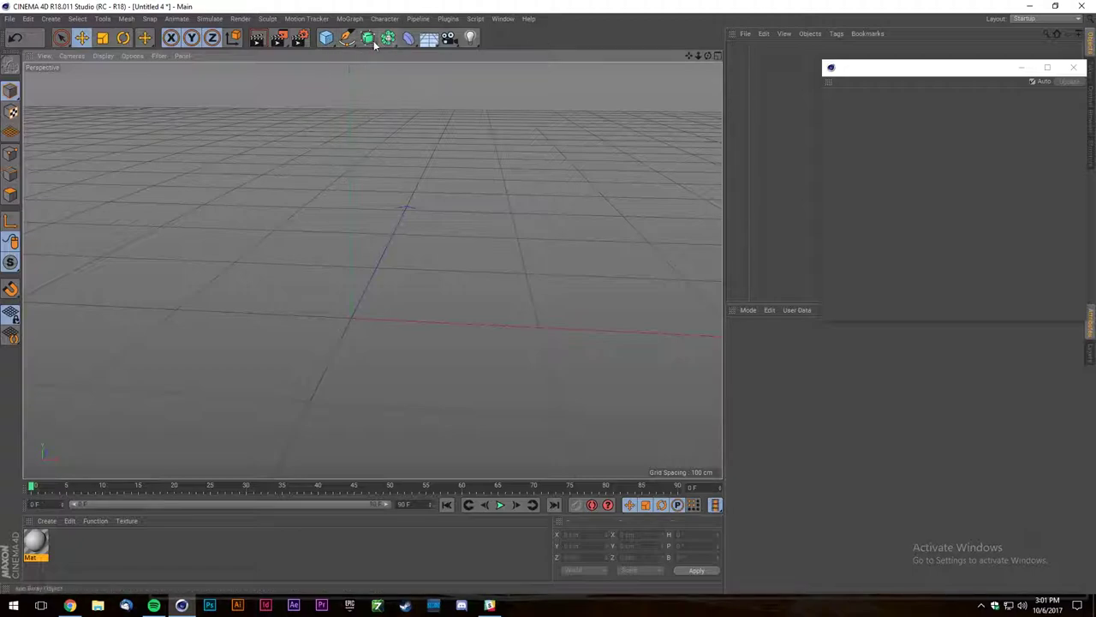
left_click(326, 37)
left_click(555, 54)
Set the cylinder's height to 199 cm and its rotation segments to 8.
scroll(426, 126, "down", 4)
left_click_drag(831, 373, 830, 421)
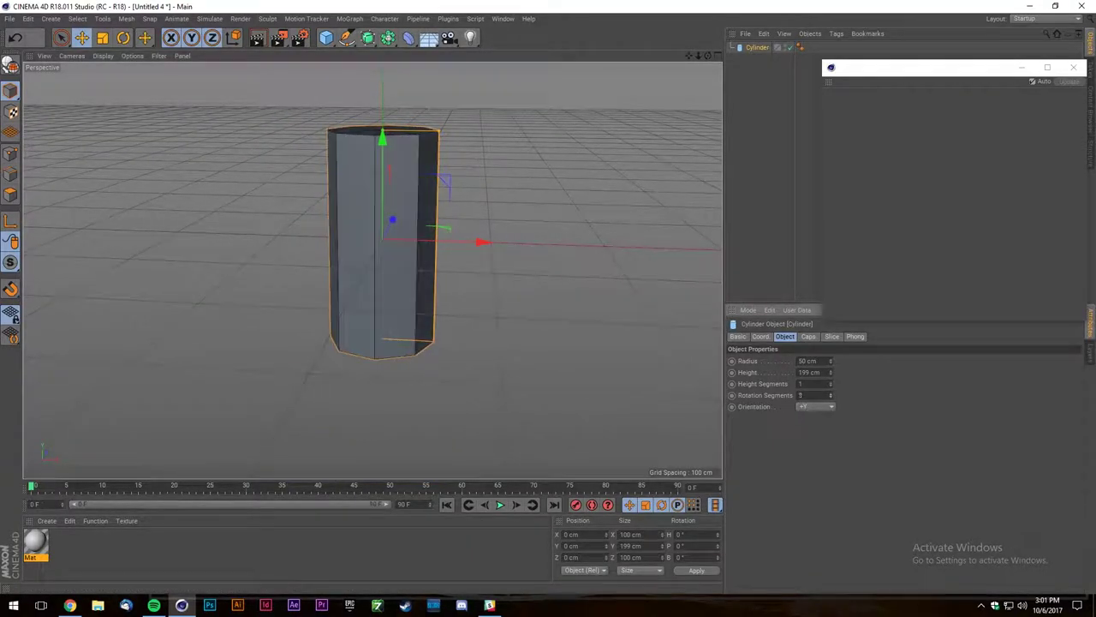
left_click(831, 398)
left_click(830, 394)
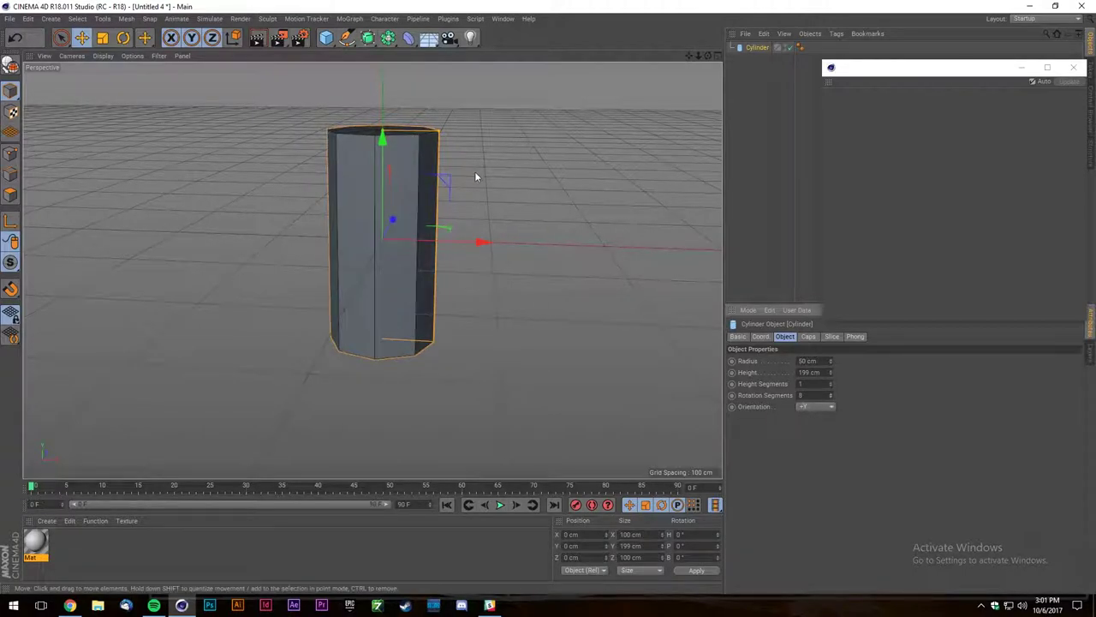
Turn off the cylinder's caps so both ends are open.
right_click_drag(322, 91, 372, 111, "alt")
left_click(808, 336)
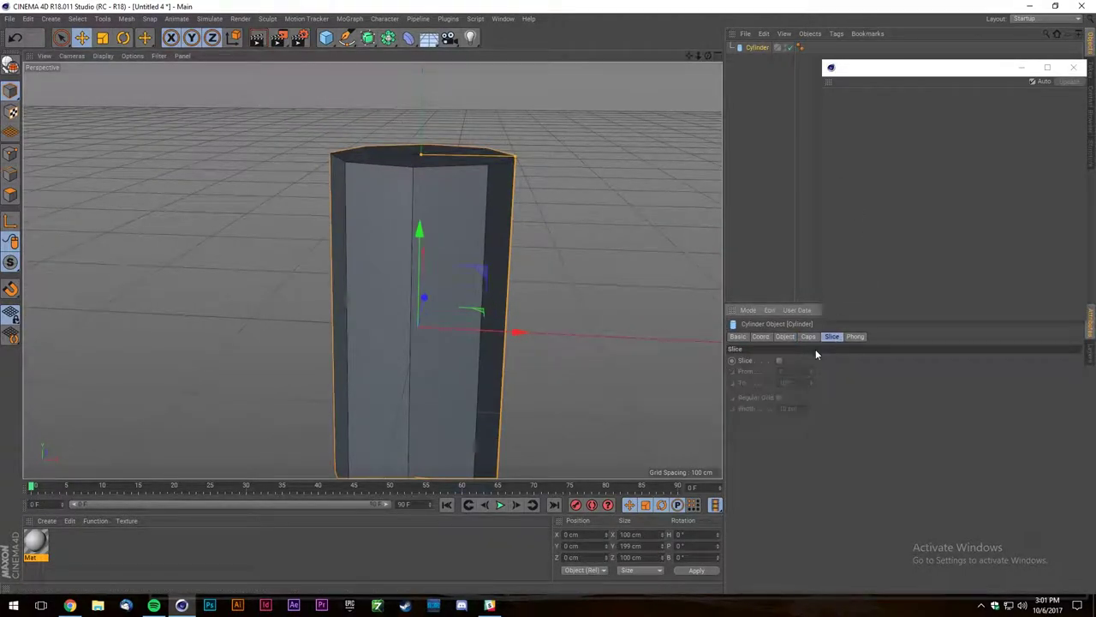
left_click(771, 359)
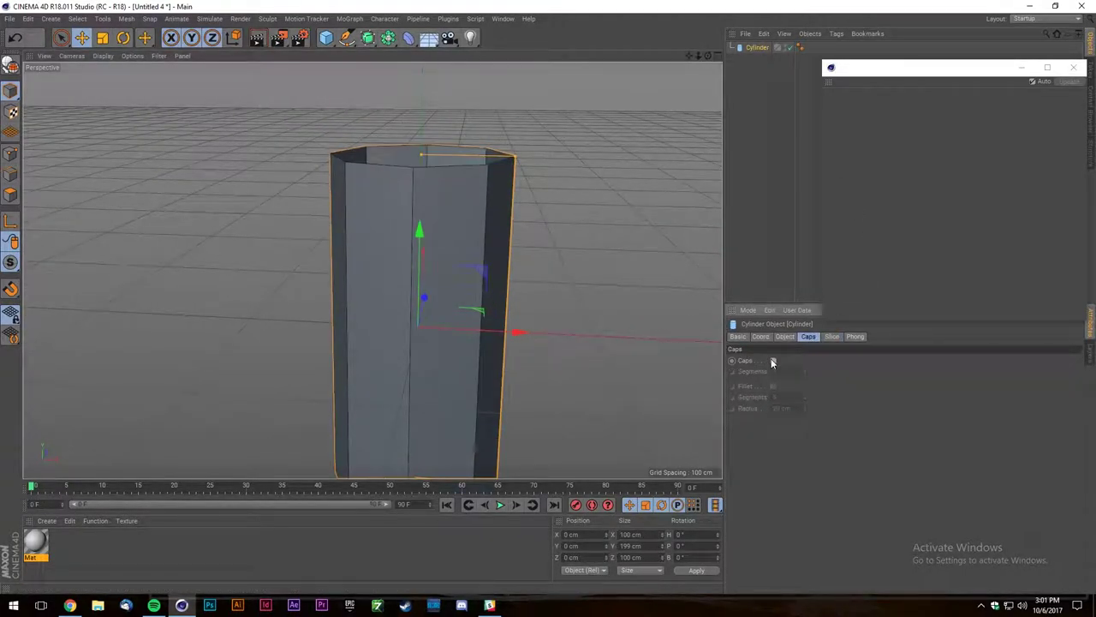
scroll(330, 144, "down", 4)
scroll(391, 150, "up", 4)
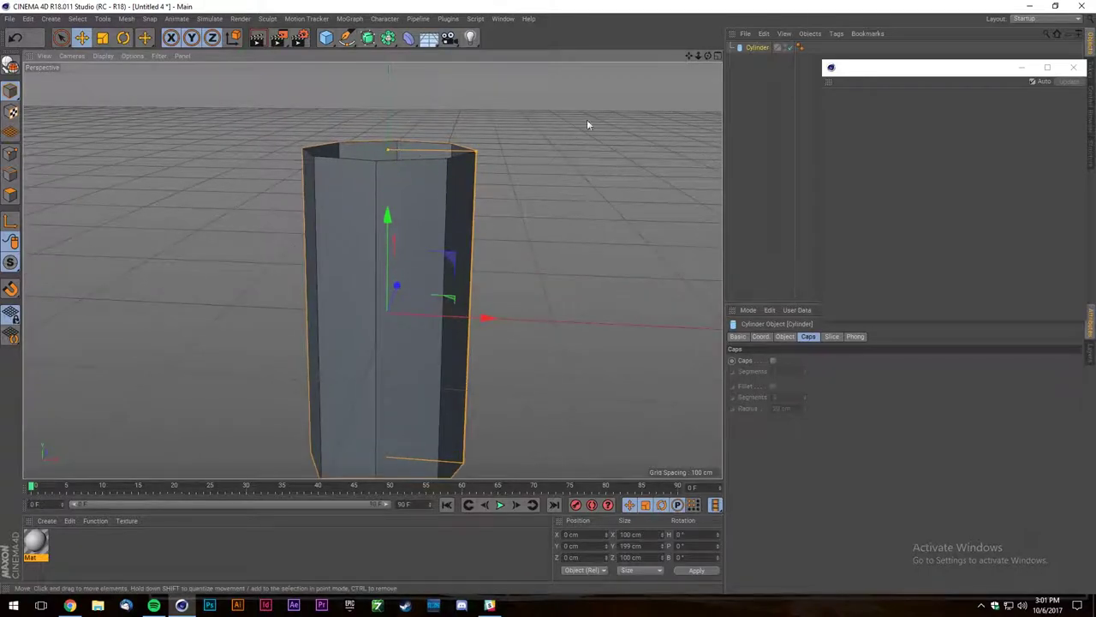
Convert the cylinder to an editable polygon object and set up Live Selection in point mode.
left_click(41, 71)
left_click(61, 38)
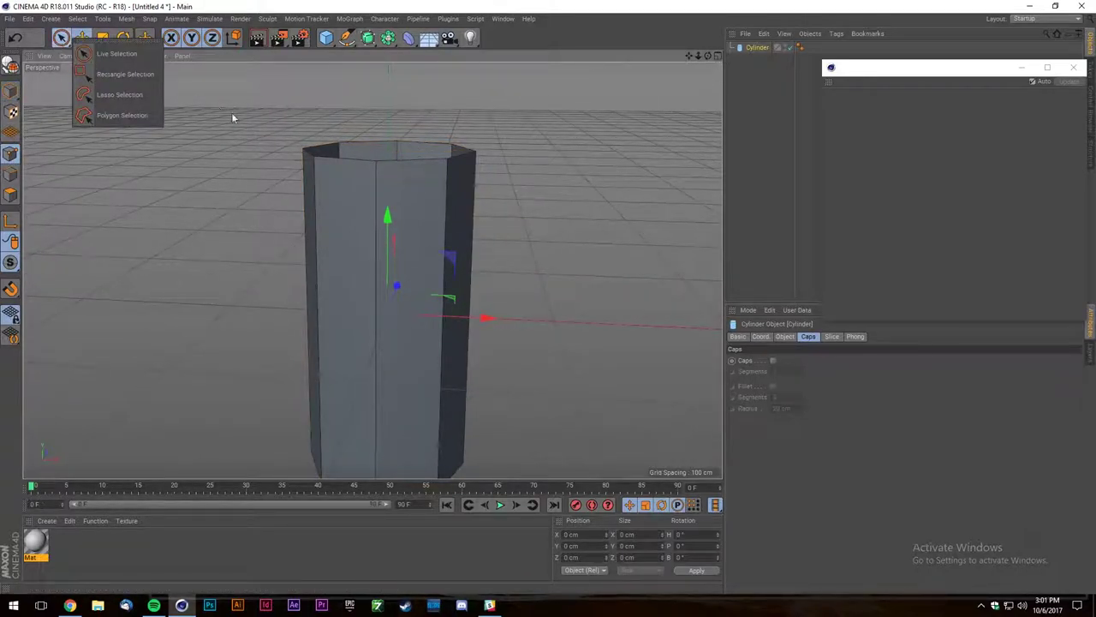
left_click(137, 54)
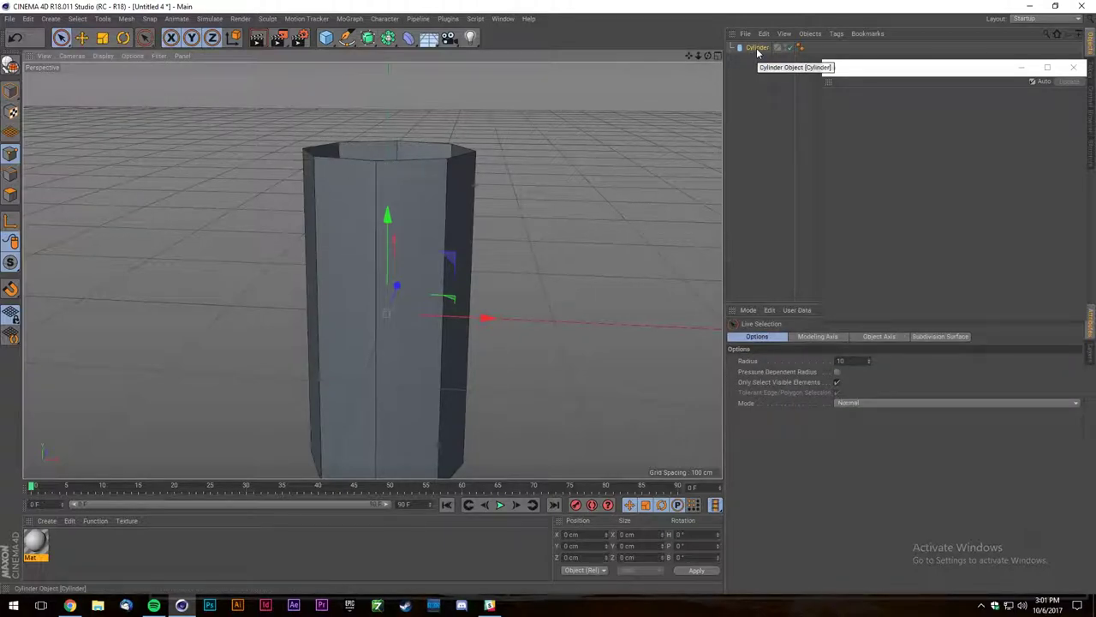
left_click(12, 70)
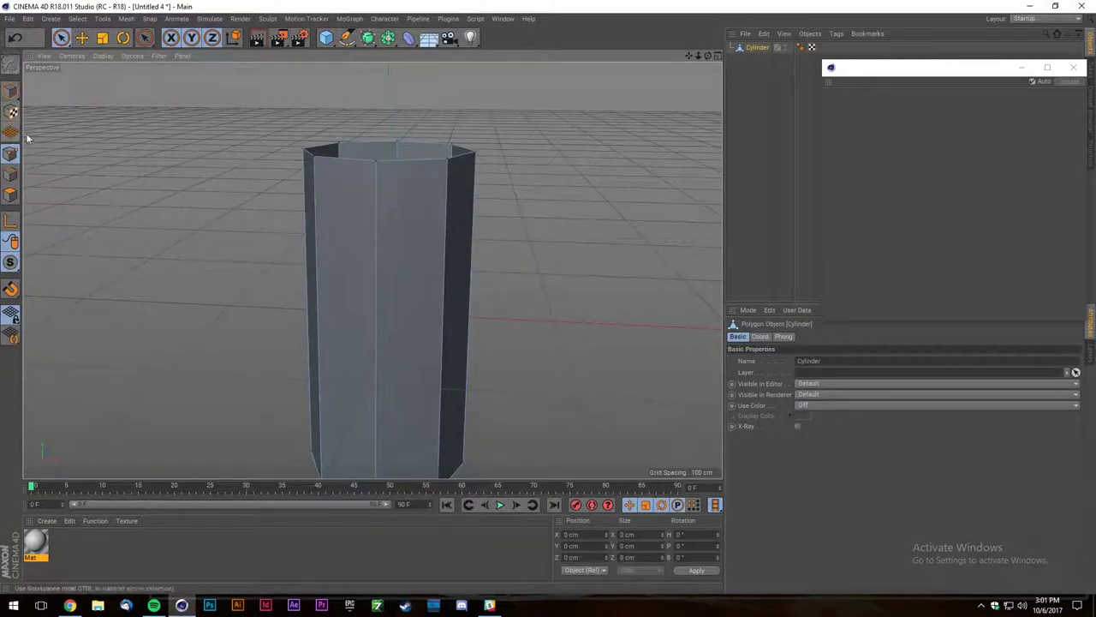
Loop-select the points around the cylinder's top rim and switch to edge mode.
left_click(382, 164)
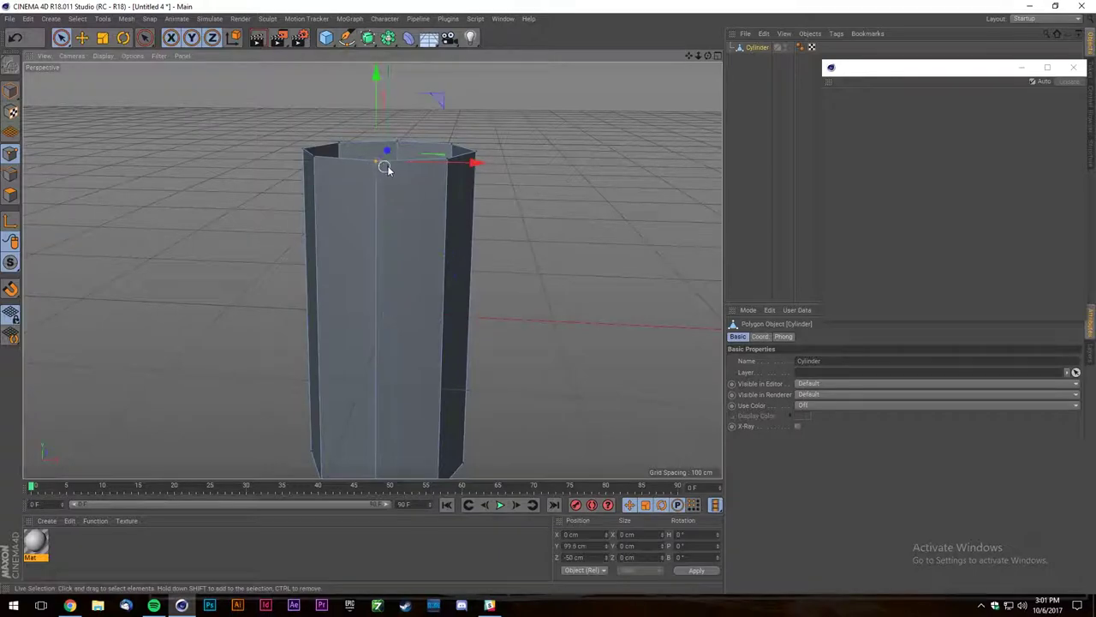
left_click(378, 164)
scroll(363, 195, "down", 2)
scroll(363, 197, "up", 3)
key("u")
key("l")
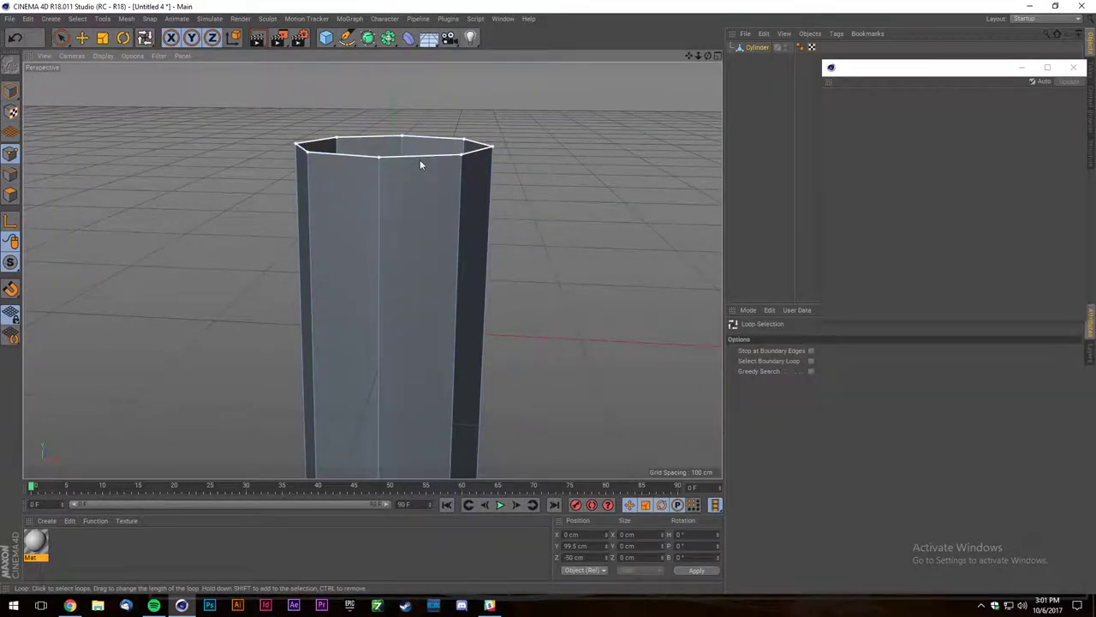
left_click(419, 160)
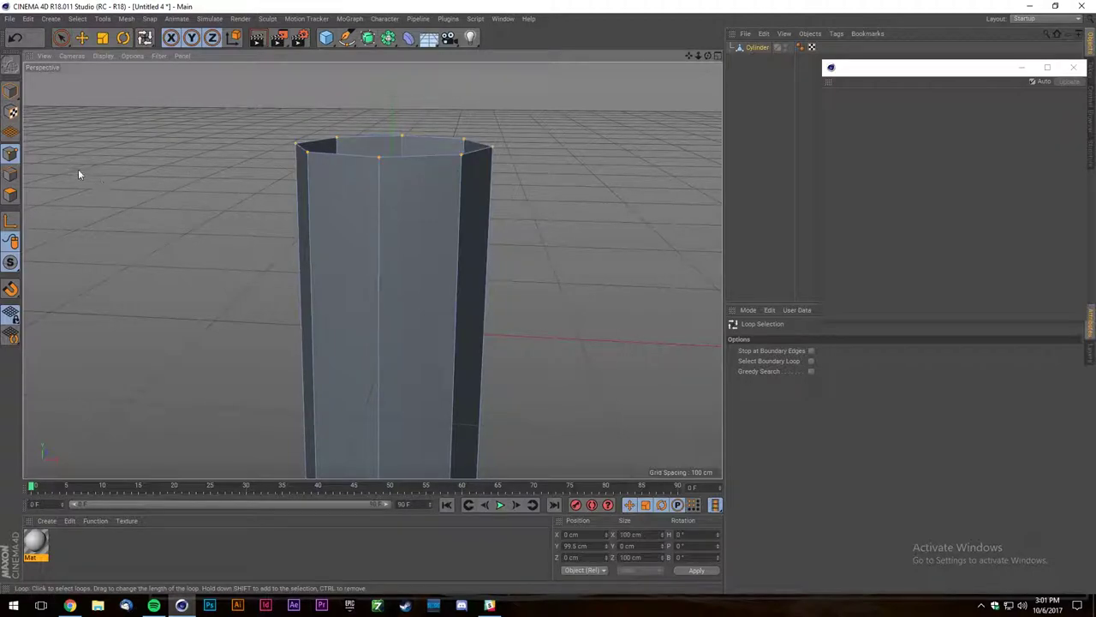
left_click(10, 174)
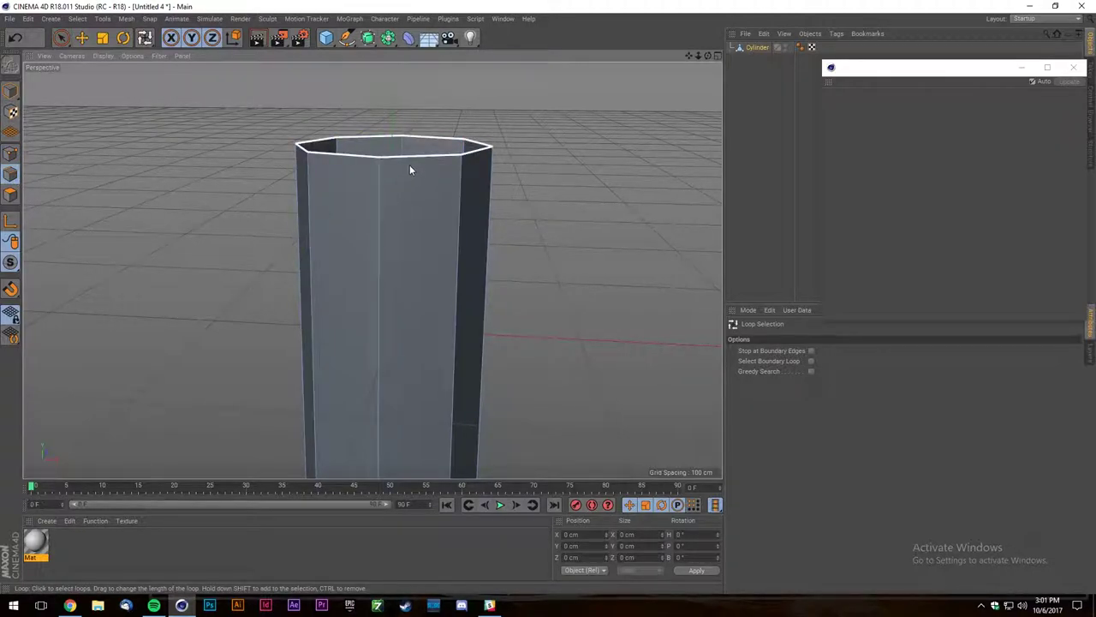
scroll(409, 164, "down", 3)
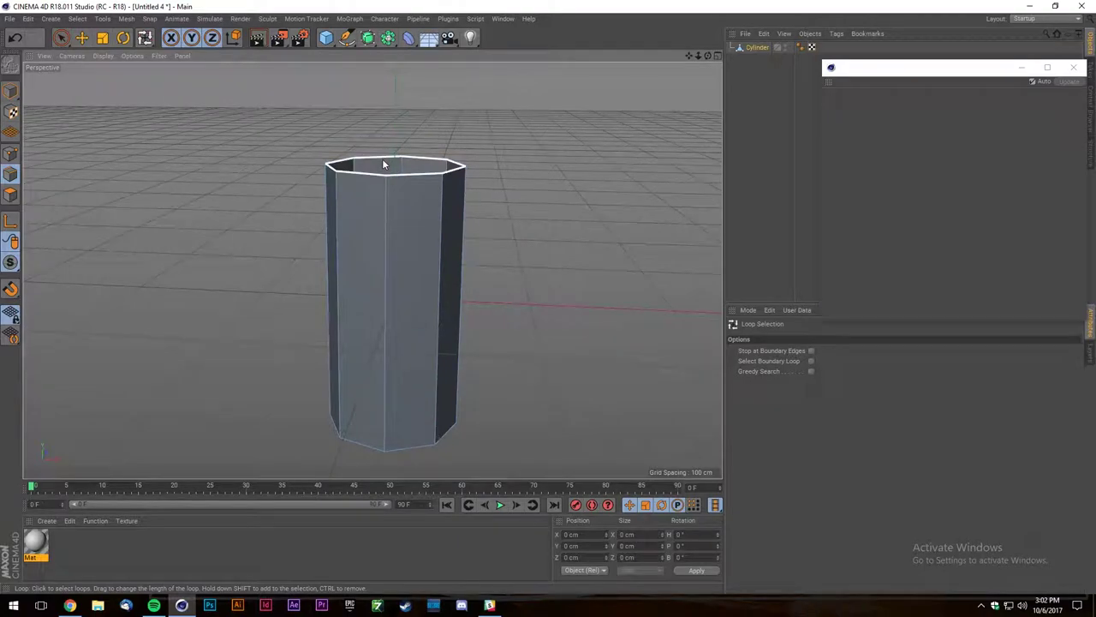
scroll(389, 188, "up", 3)
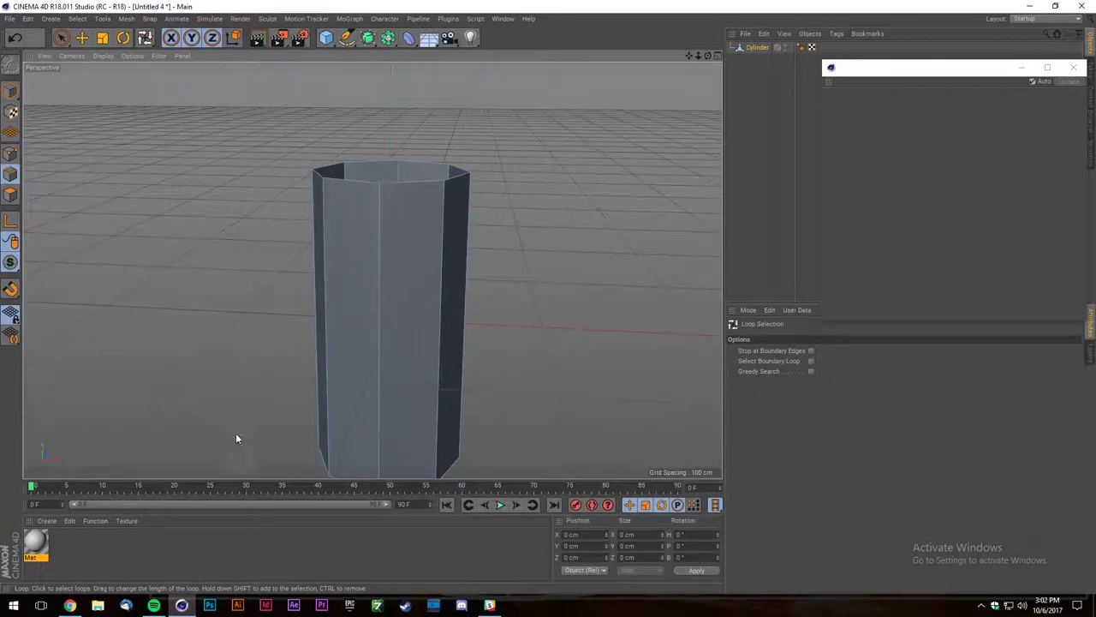
Switch to Chrome and search Google Images for "redbull can" in place of the modo viewport search.
left_click(71, 606)
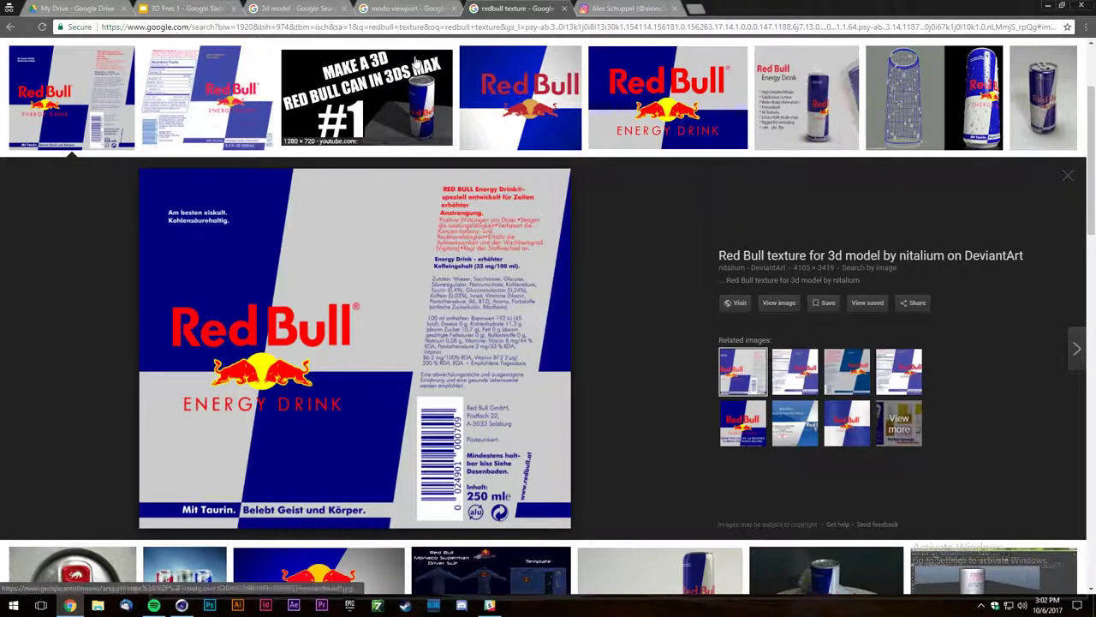
left_click(398, 10)
scroll(298, 101, "up", 3)
left_click(245, 66)
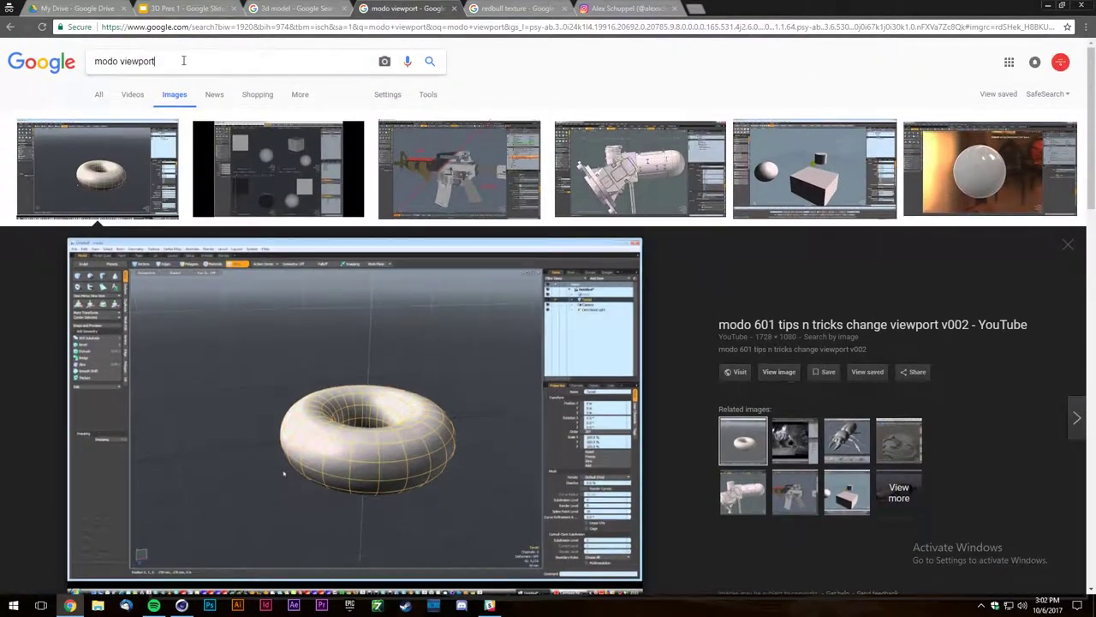
key("ctrl+a")
type("redbull cajn]")
key("Return")
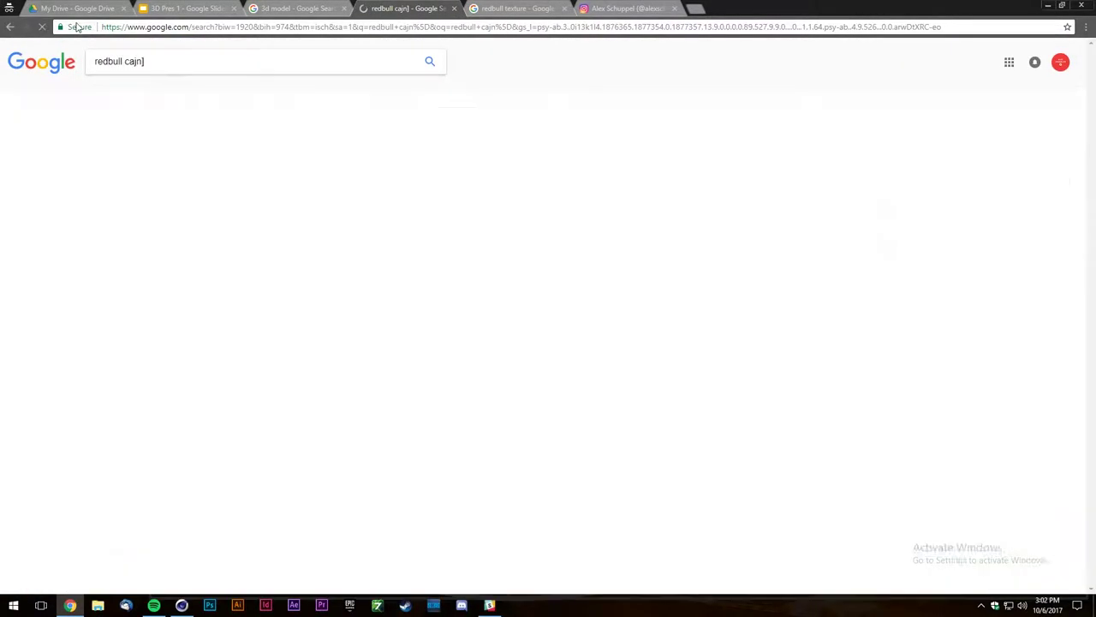
key("BackSpace")
key("BackSpace")
key("BackSpace")
type("n")
key("Return")
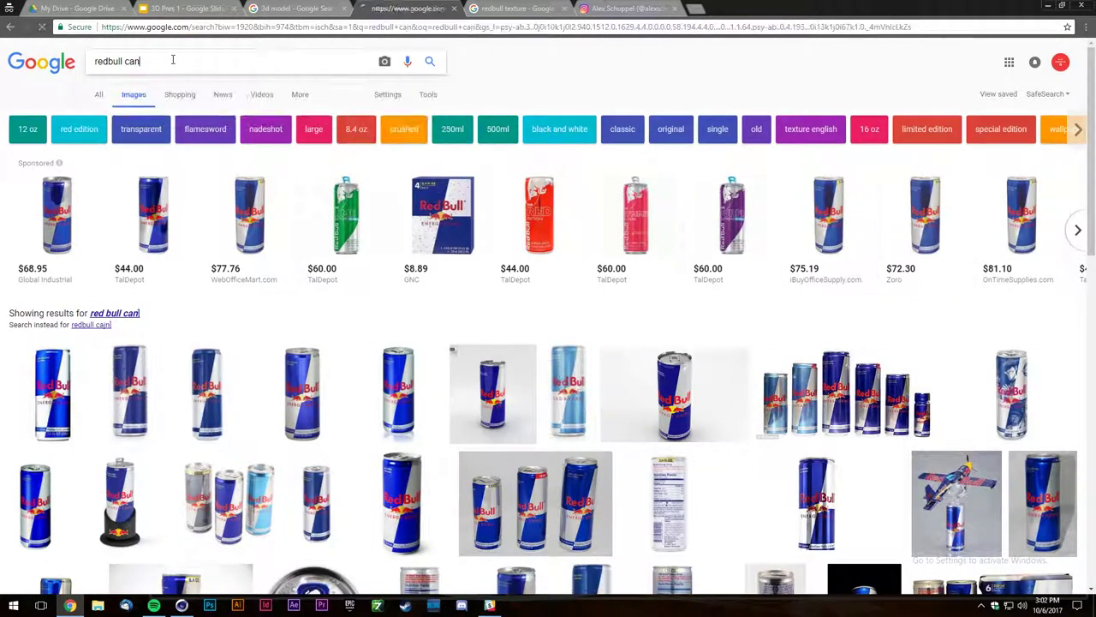
Preview the upright Red Bull can image and save it as Red-Bull-Energy-Drink-Can-UK in the SIGGRAPH folder.
left_click(138, 381)
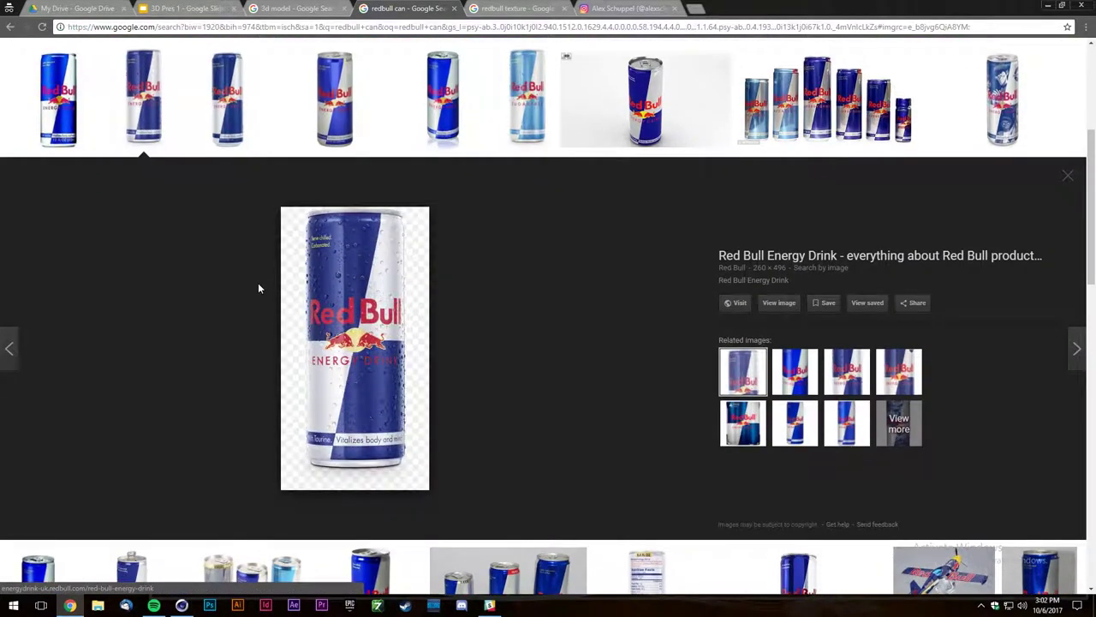
right_click(383, 308)
left_click(435, 415)
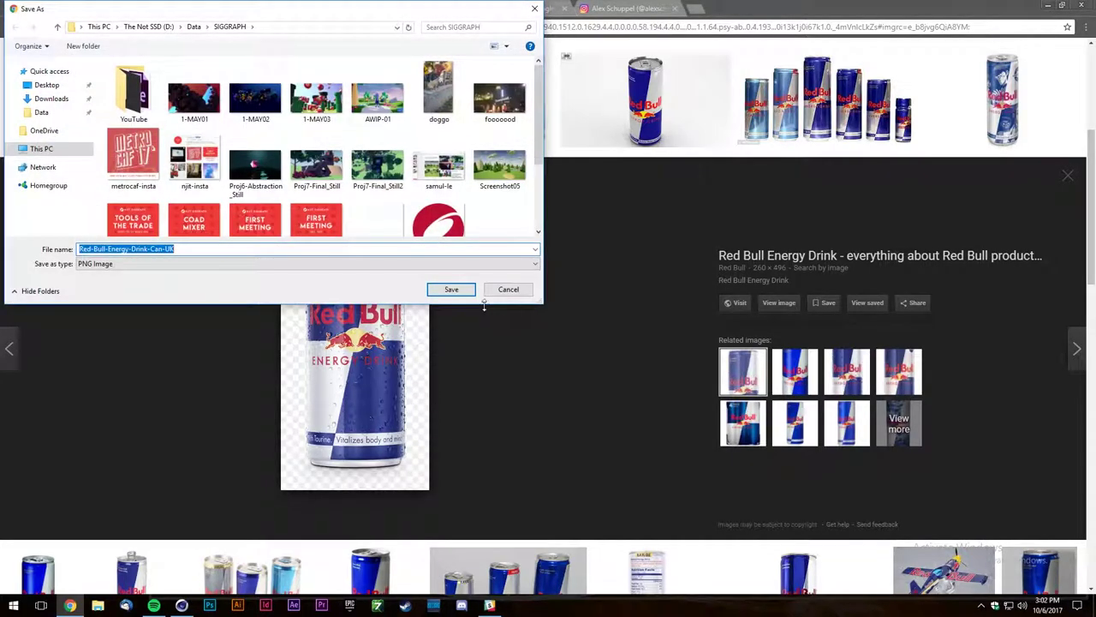
key("Return")
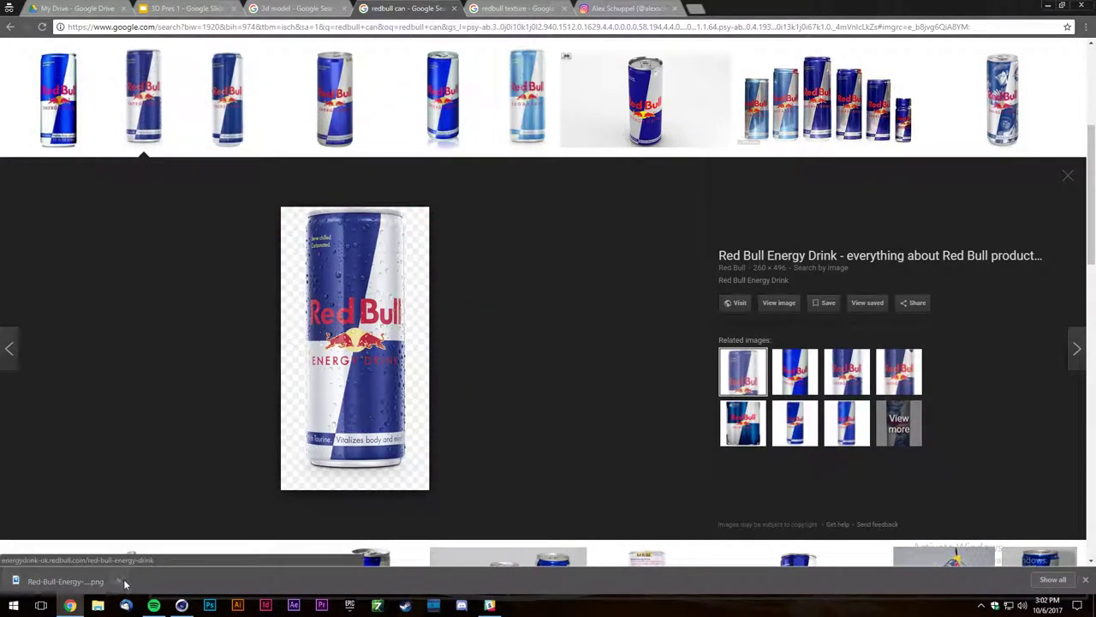
Show the downloaded can image in its folder and bring it into Cinema 4D as a new material without copying it to the project.
left_click(117, 580)
left_click(150, 542)
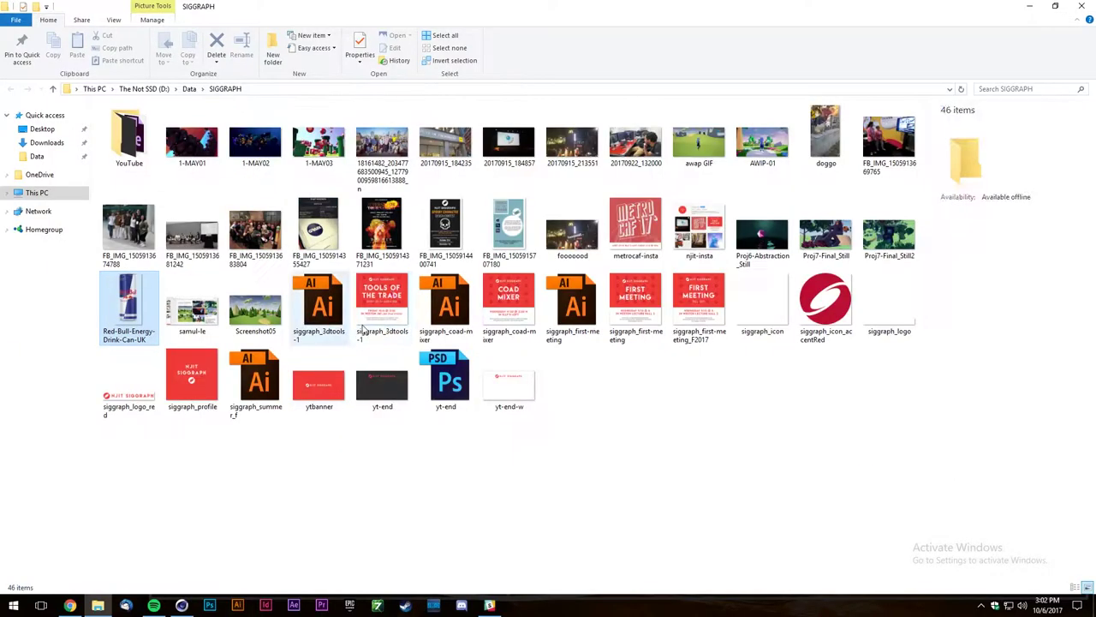
left_click_drag(129, 304, 142, 558)
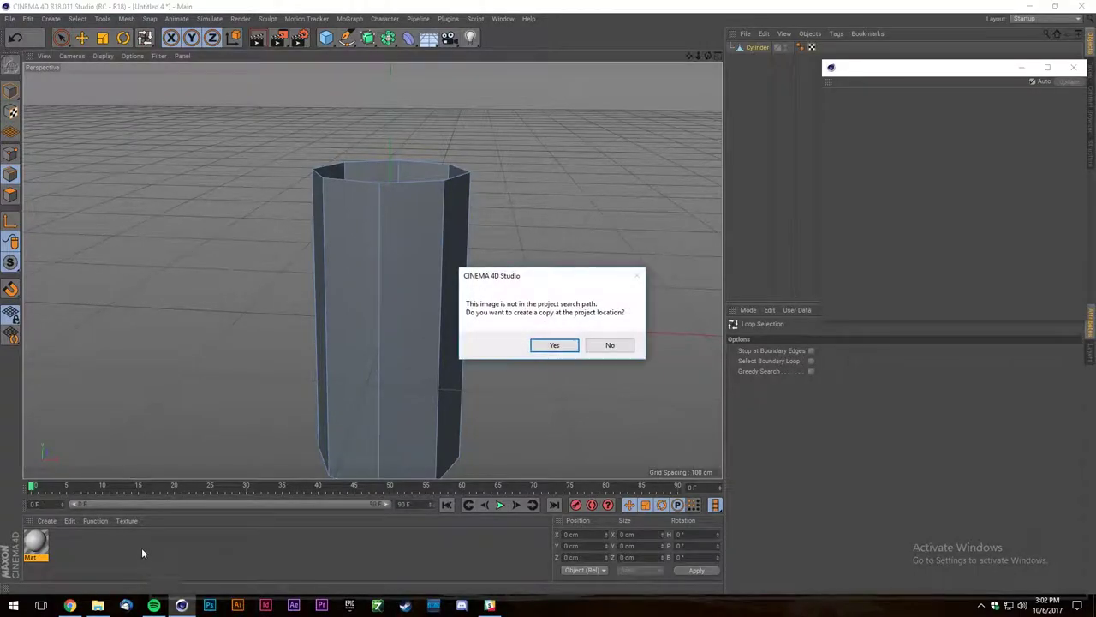
left_click(592, 349)
scroll(310, 334, "down", 3)
scroll(197, 401, "down", 3)
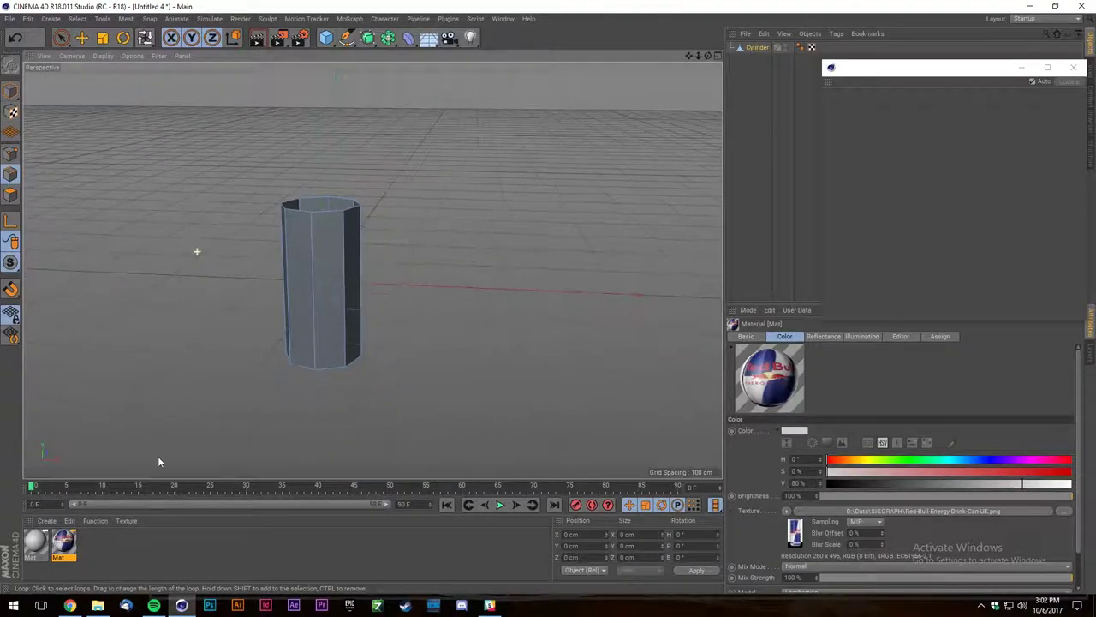
Switch to File Explorer and check the can image's pixel dimensions in its properties.
left_click(107, 602)
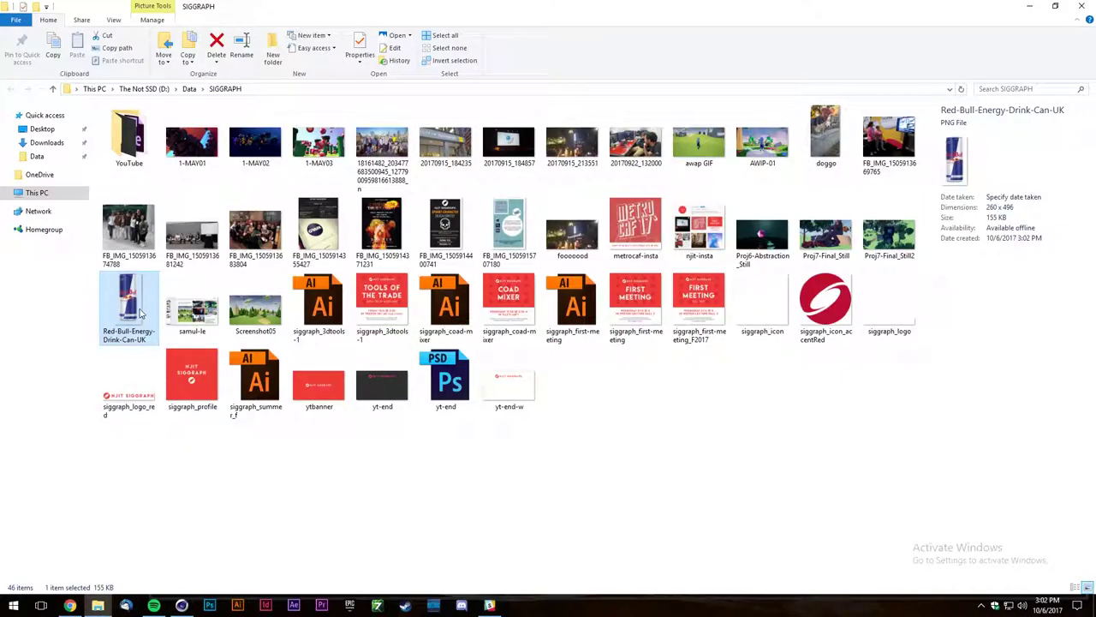
right_click(139, 310)
left_click(174, 299)
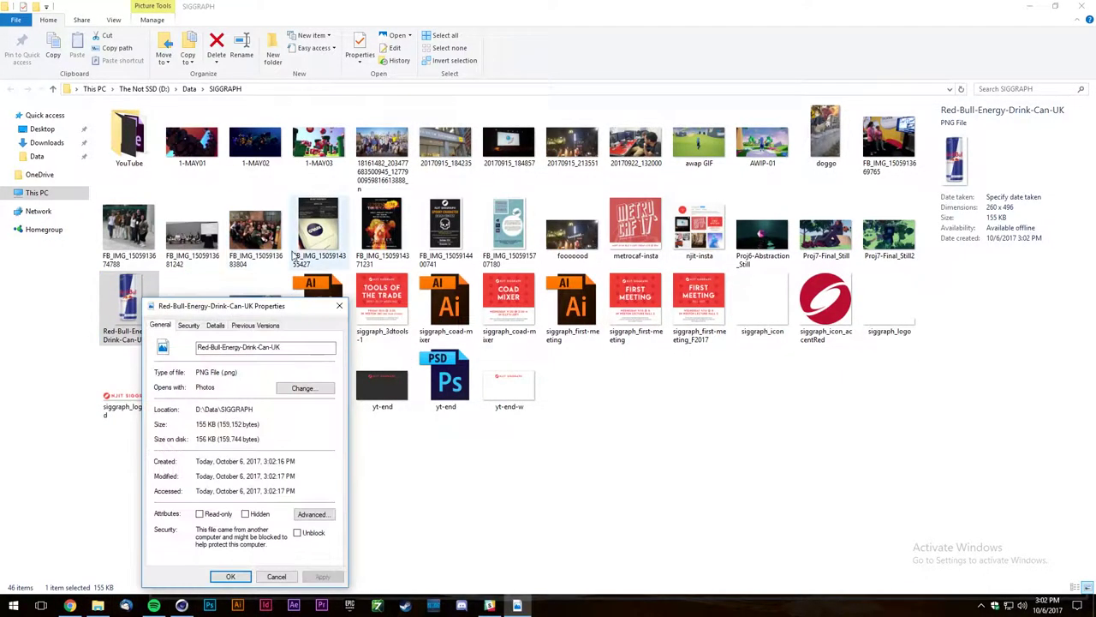
left_click(215, 327)
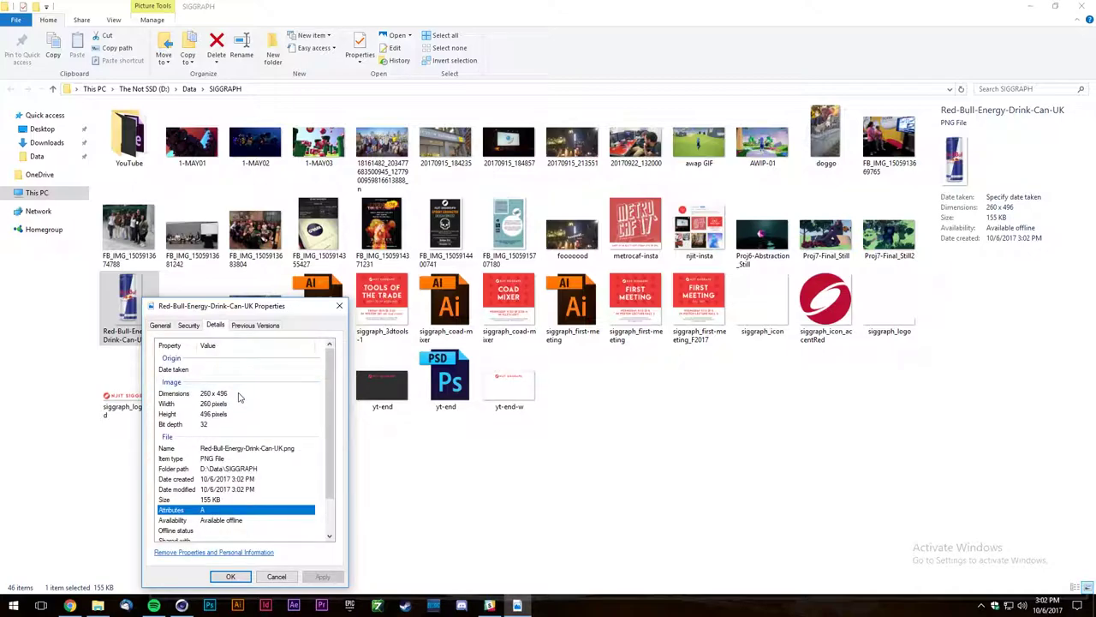
Switch to Cinema 4D and add a Plane with a width of 260 cm and a height of 496 cm.
left_click(181, 605)
left_click_drag(328, 39, 411, 75)
left_click(411, 75)
left_click(817, 361)
type("250")
key("Tab")
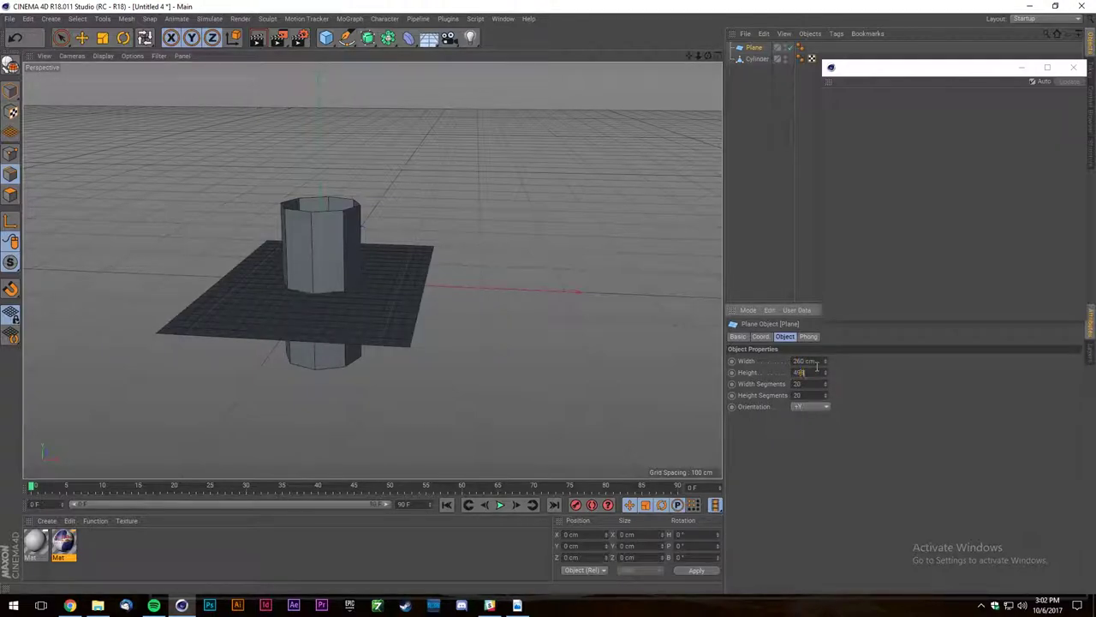
type("496")
key("Return")
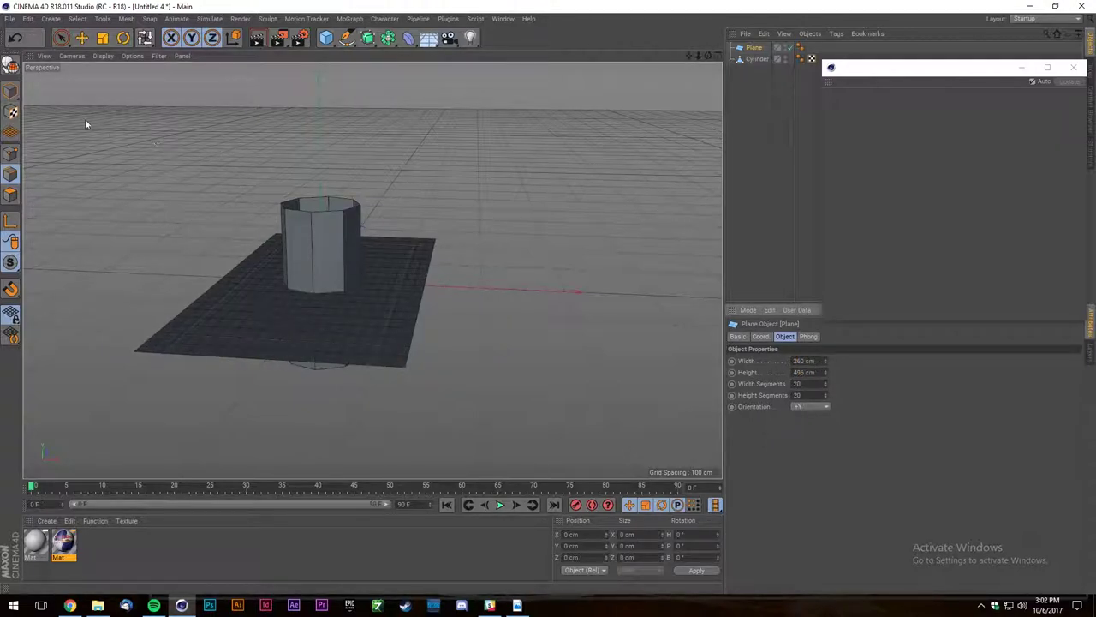
Move the plane back along Z behind the cylinder and rotate its pitch to 90° so it stands upright.
left_click(10, 93)
key("e")
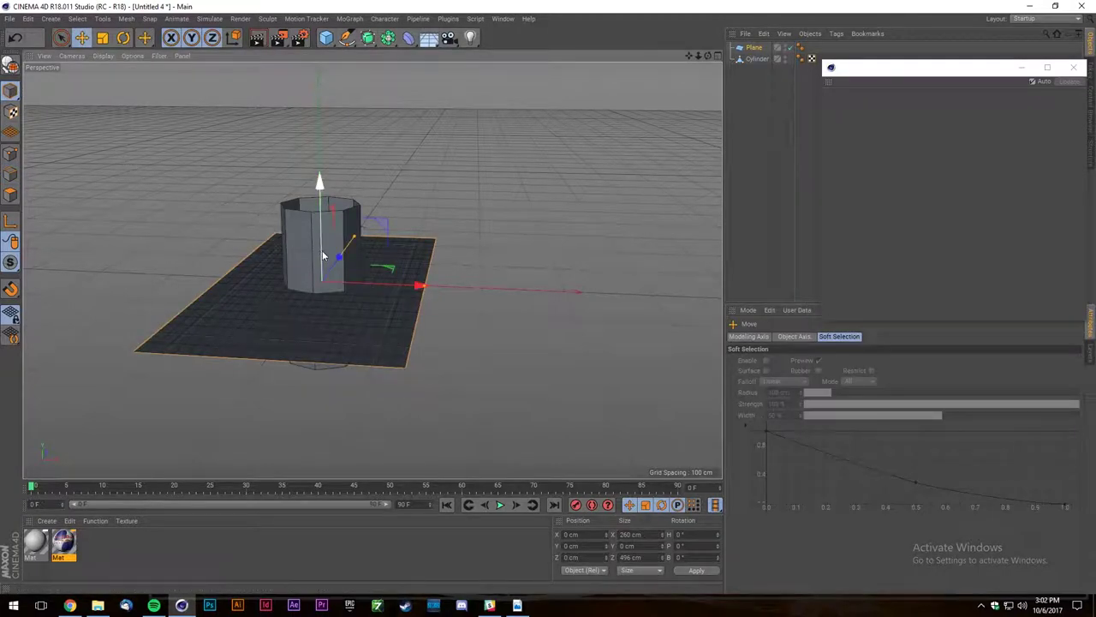
left_click_drag(338, 261, 435, 183)
key("r")
left_click_drag(388, 154, 403, 281, "shift")
scroll(298, 294, "down", 3)
left_click_drag(406, 178, 438, 155, "alt")
Apply the Red Bull can material to the plane.
left_click(765, 106)
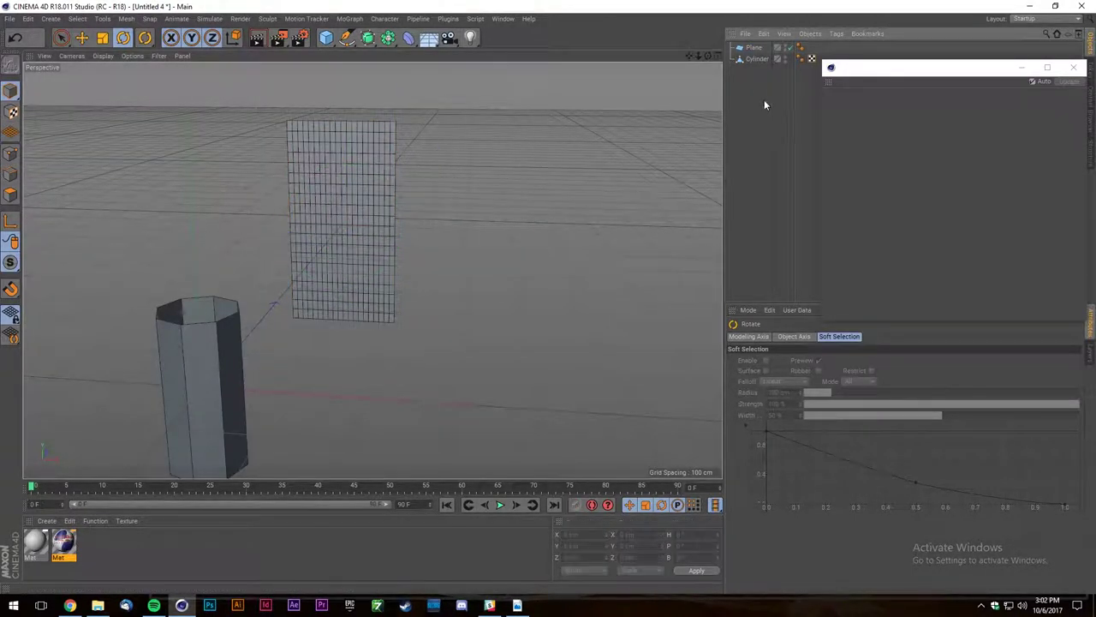
left_click(753, 49)
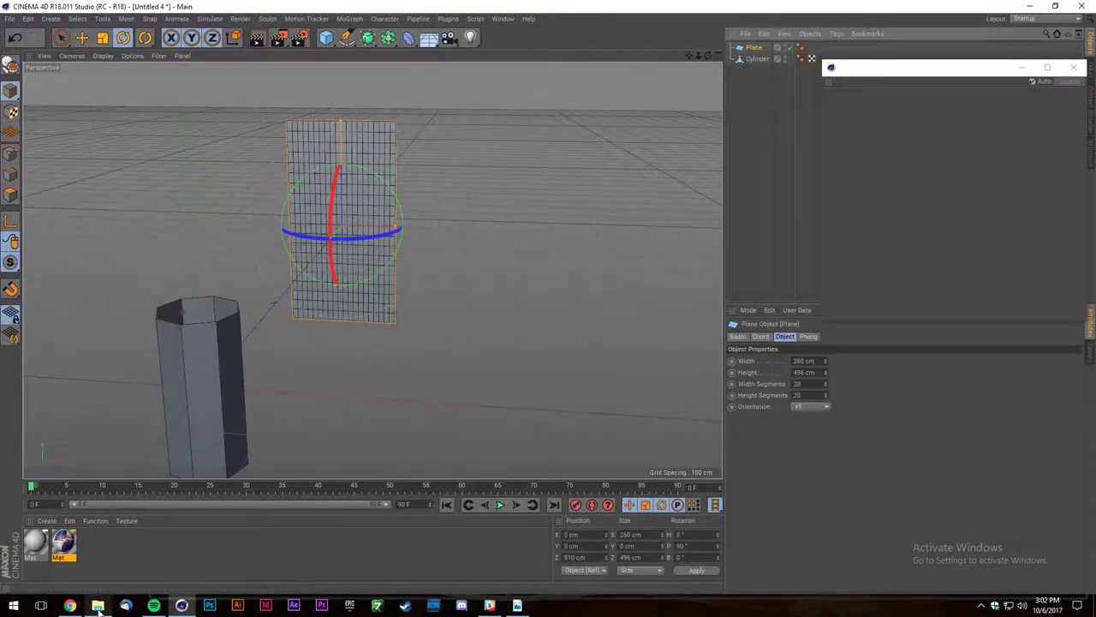
left_click(69, 553)
left_click_drag(324, 273, 326, 272)
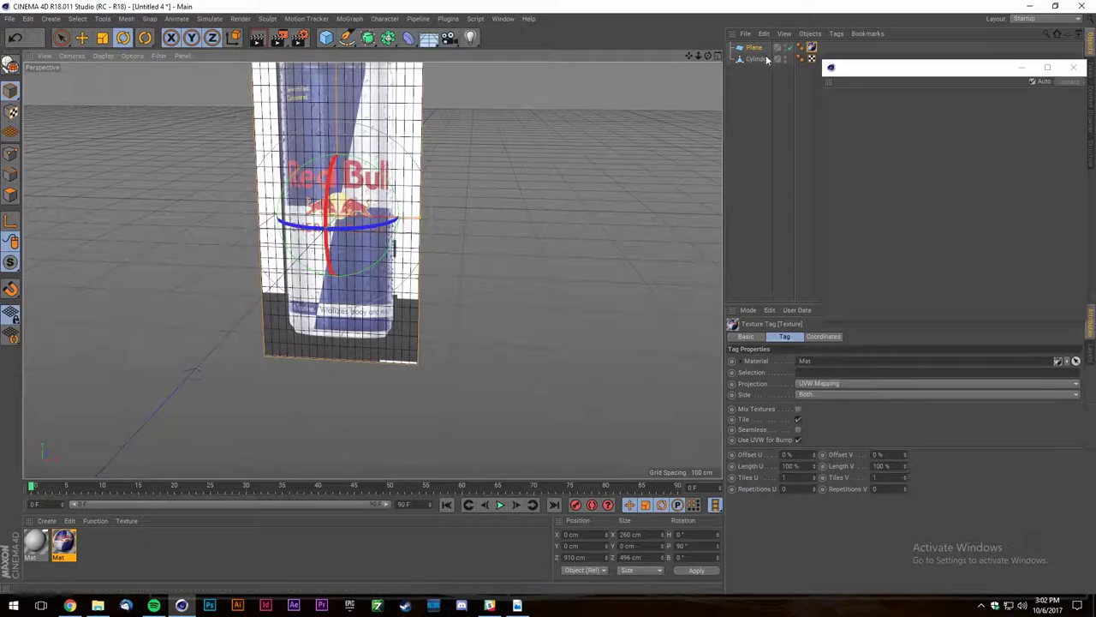
Find the Display tag with a command search for "disp" and add it to the plane.
left_click(756, 50)
key("d")
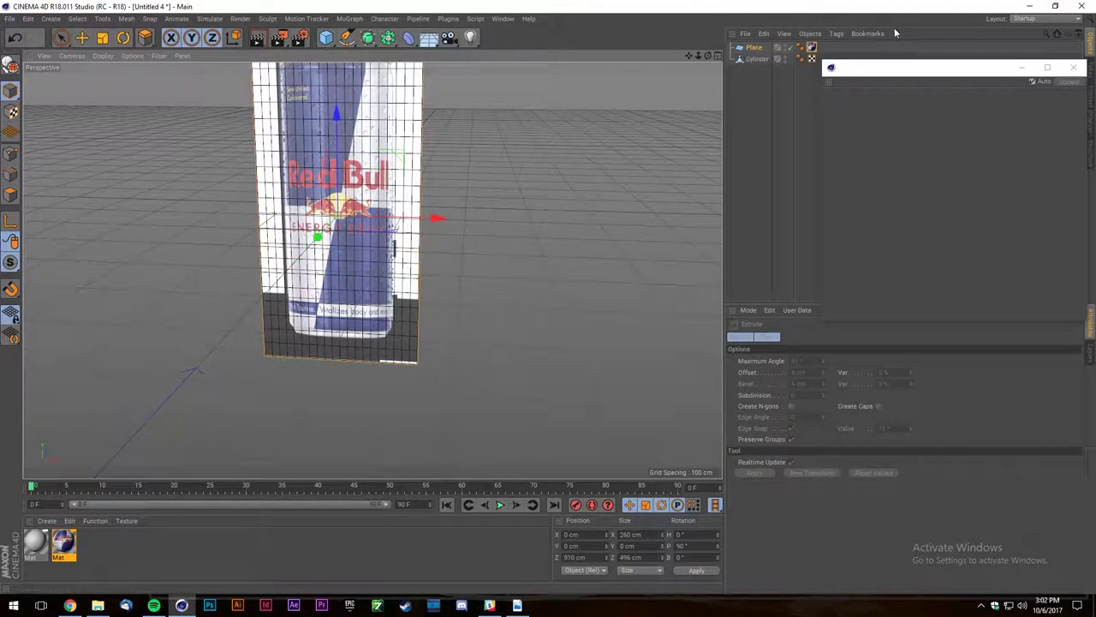
left_click(768, 50)
key("shift+c")
type("disp")
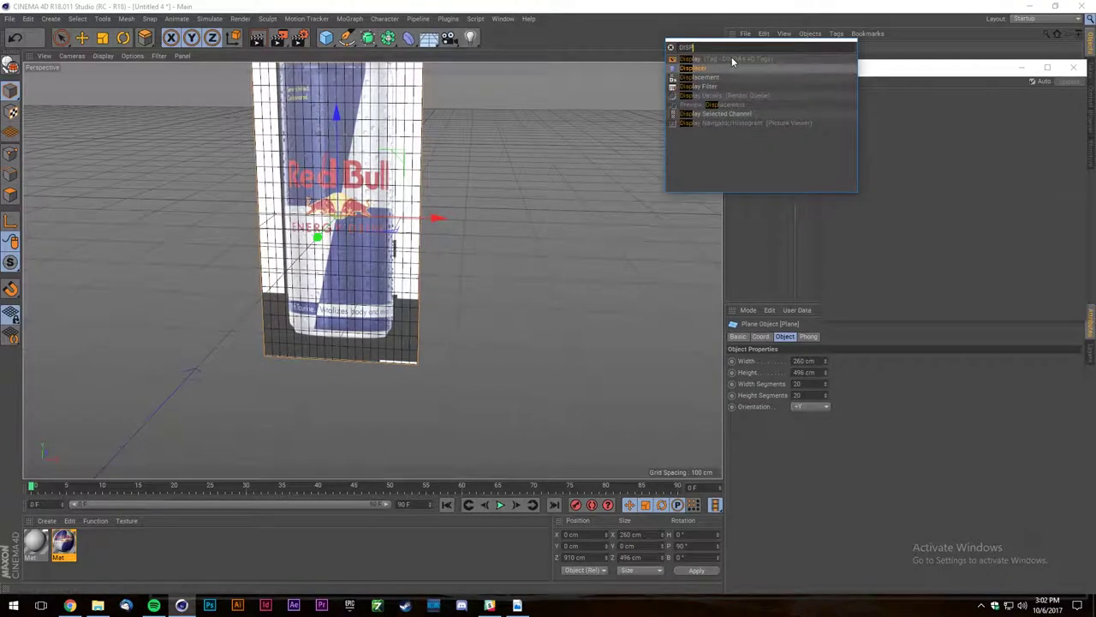
left_click(731, 56)
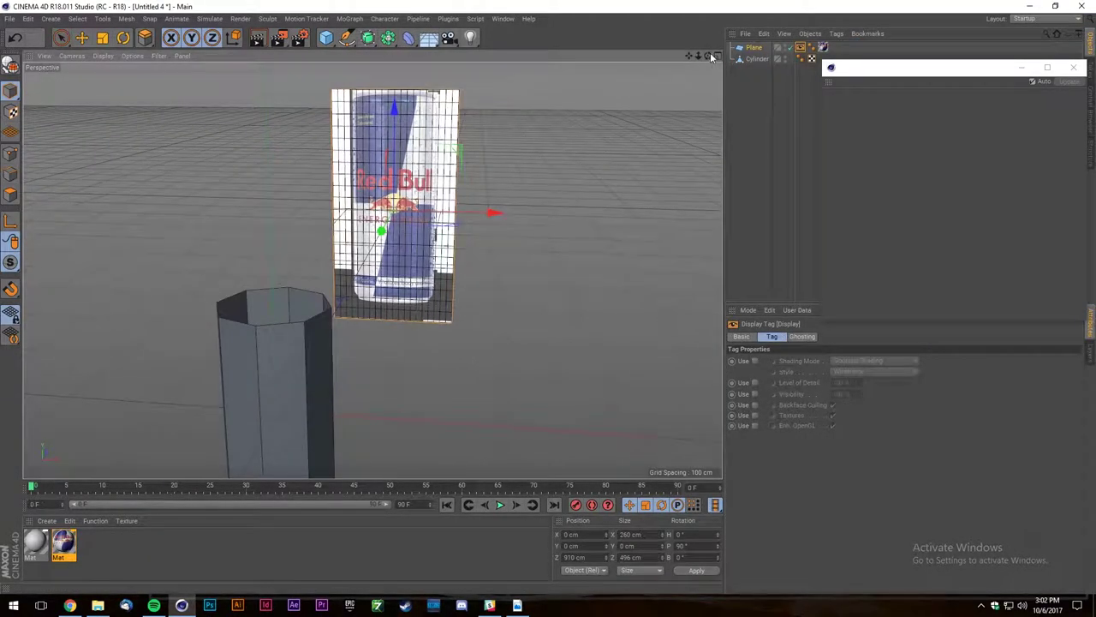
Enable the shading mode override in the plane's Display tag, using Gouraud Shading with the Wireframe style options open.
left_click(714, 55)
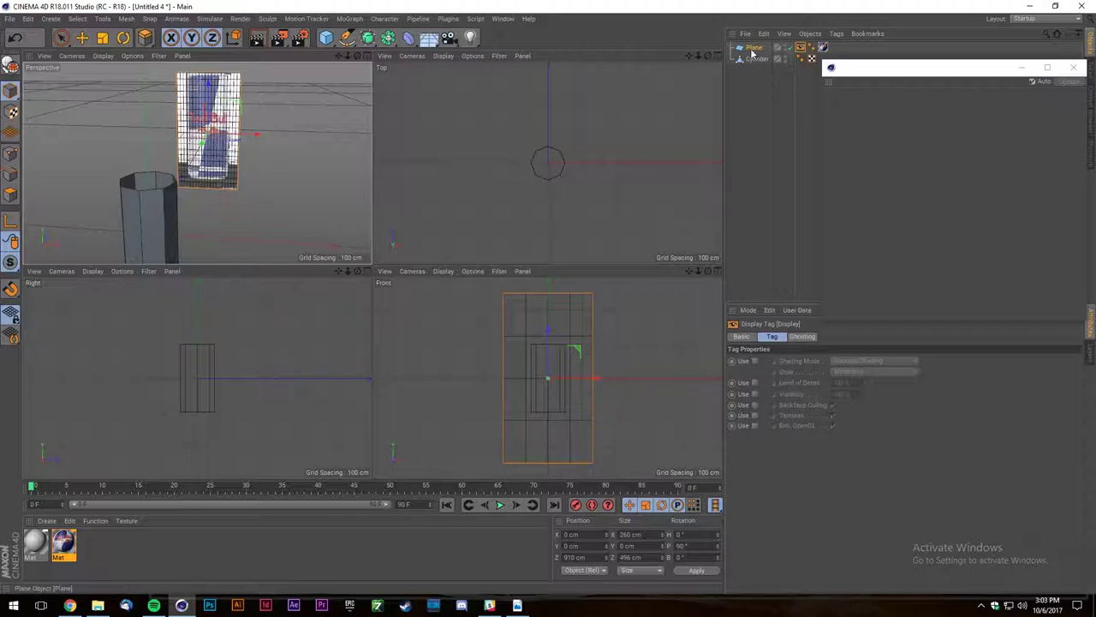
left_click(367, 55)
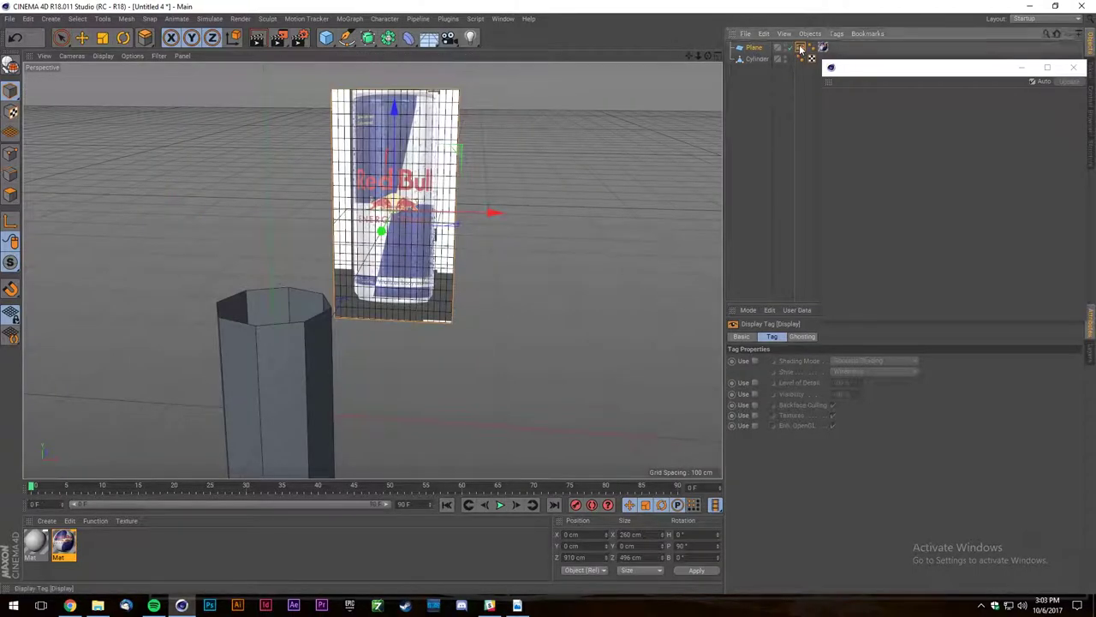
left_click(755, 361)
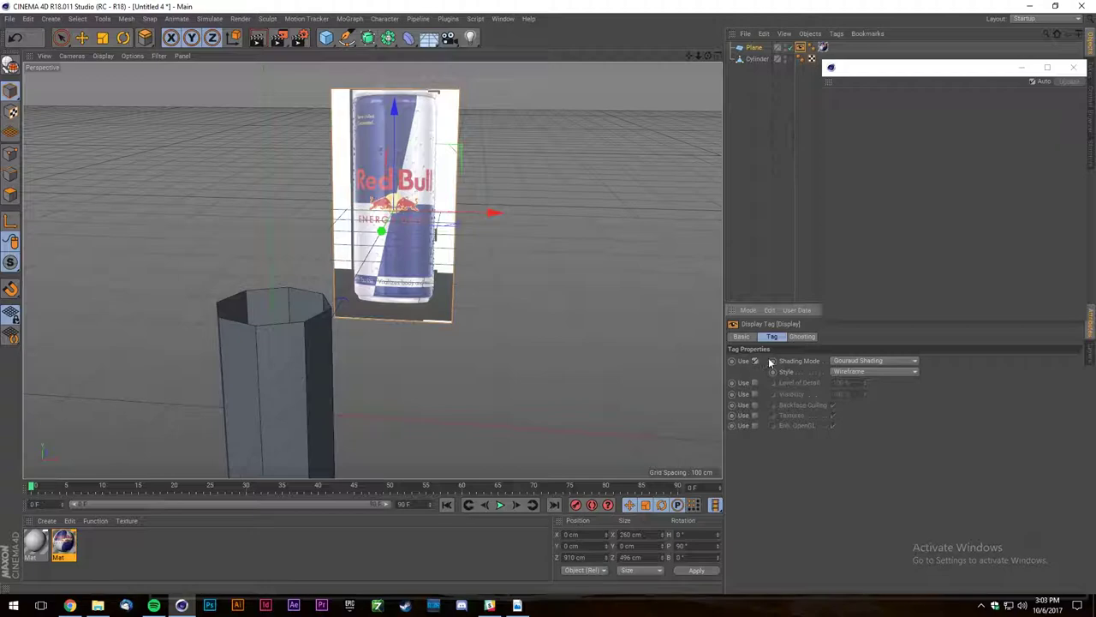
left_click(856, 370)
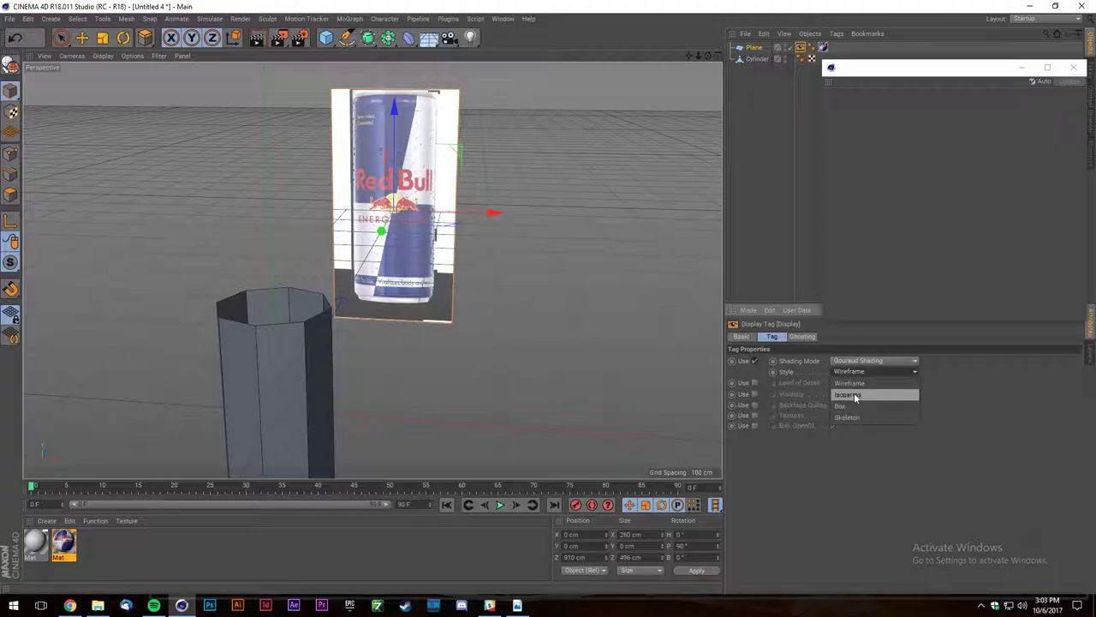
Set the plane's width segments and height segments to 1.
left_click(755, 48)
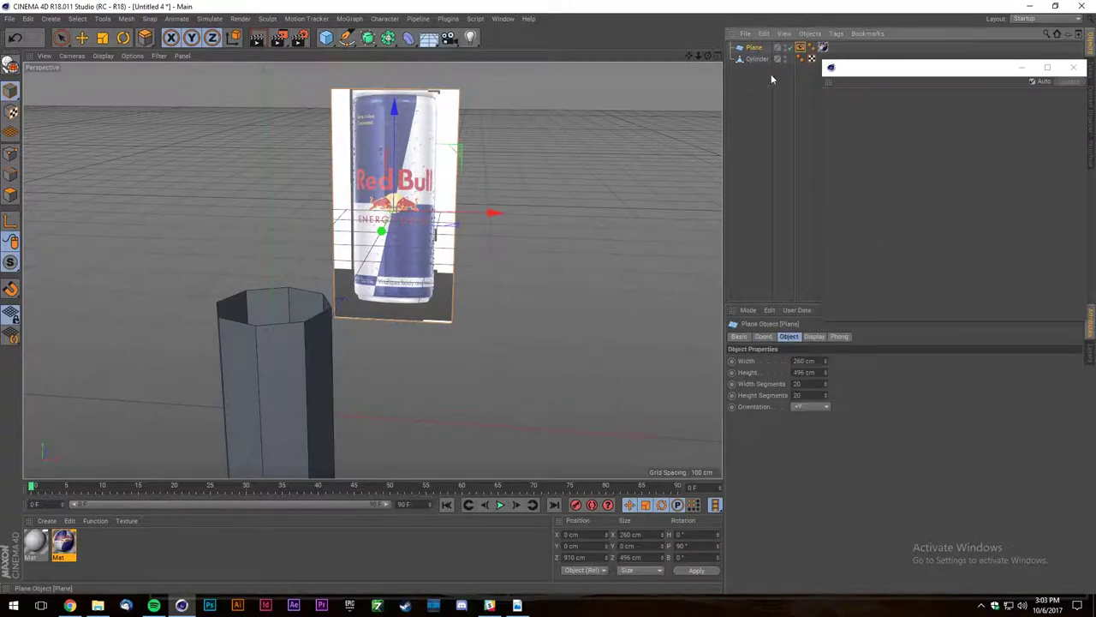
left_click_drag(809, 382, 730, 385)
type("1")
key("Tab")
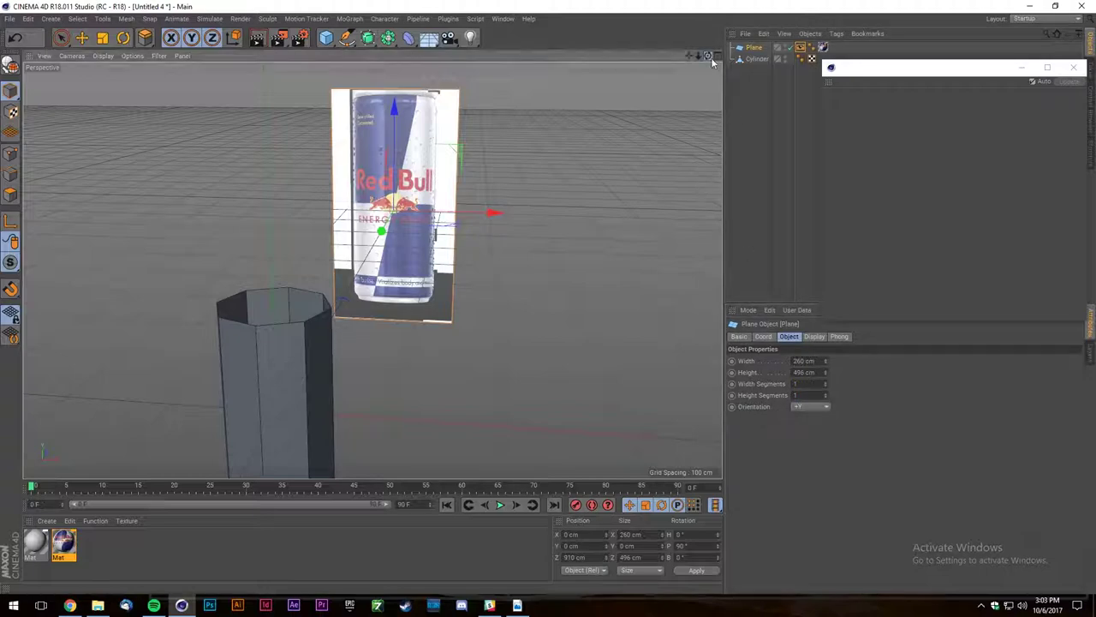
Compare the can photo with the cylinder in the front view and inspect the photo material's settings.
left_click(716, 56)
scroll(602, 437, "up", 5)
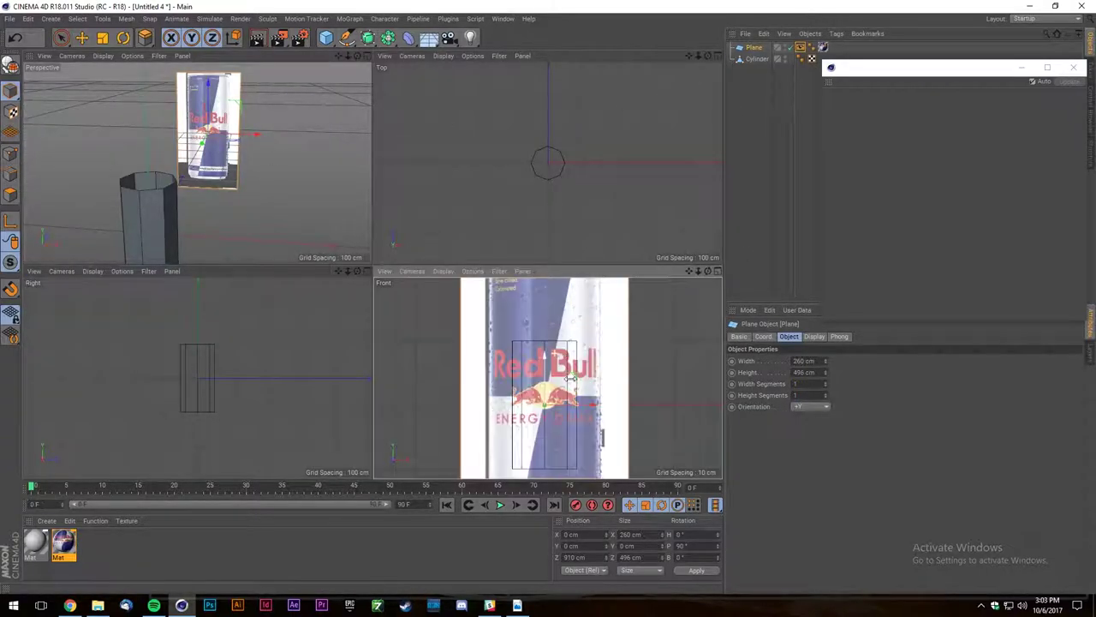
scroll(536, 370, "down", 5)
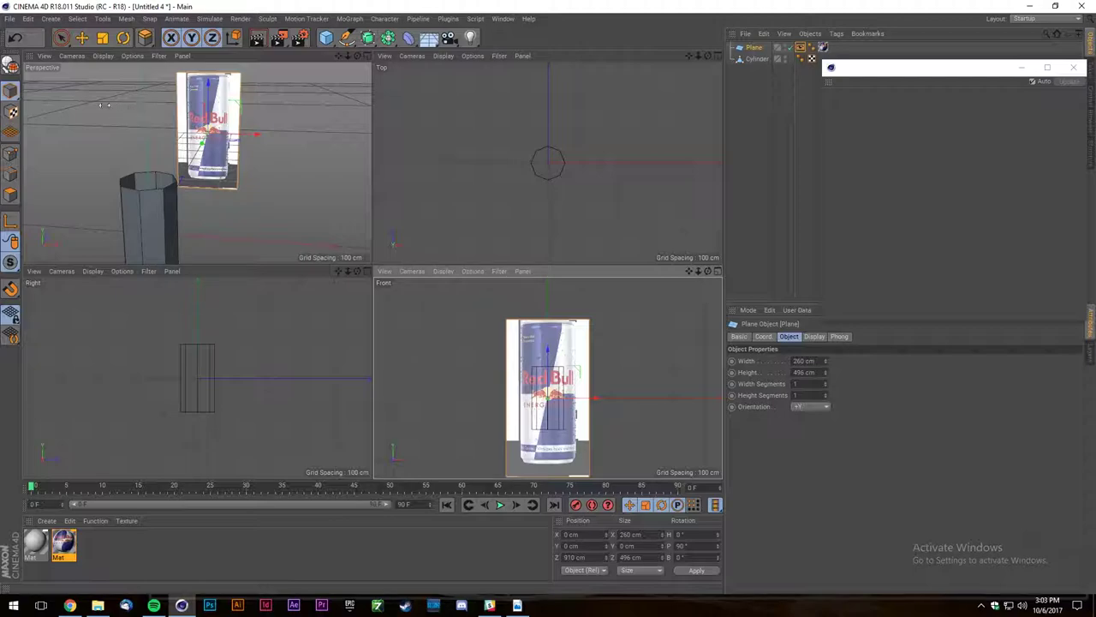
double_click(62, 541)
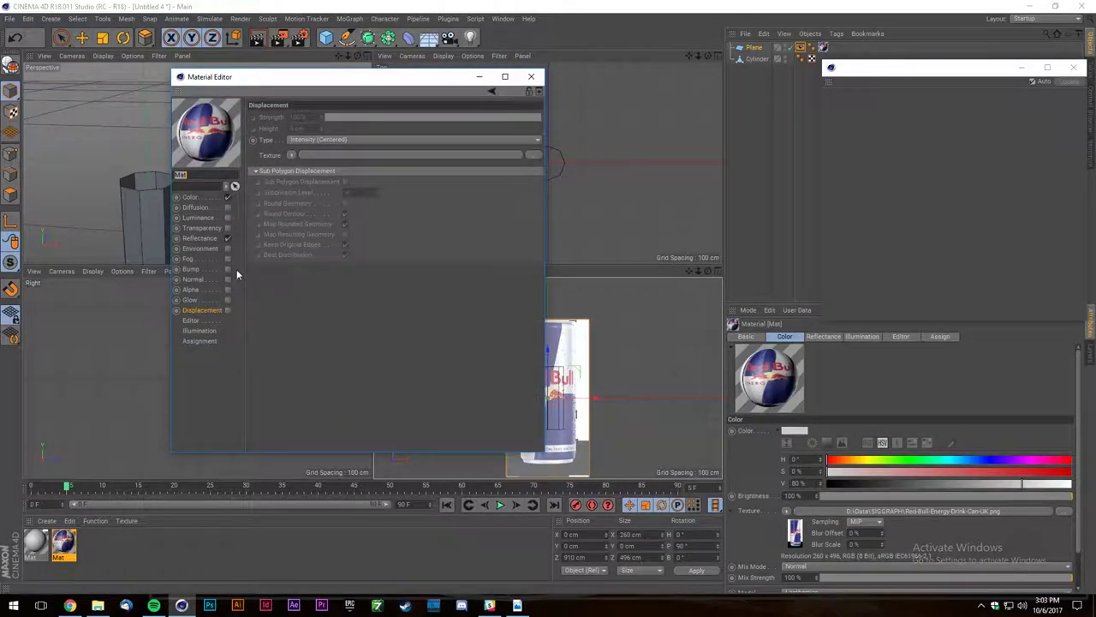
left_click(531, 76)
scroll(526, 355, "up", 5)
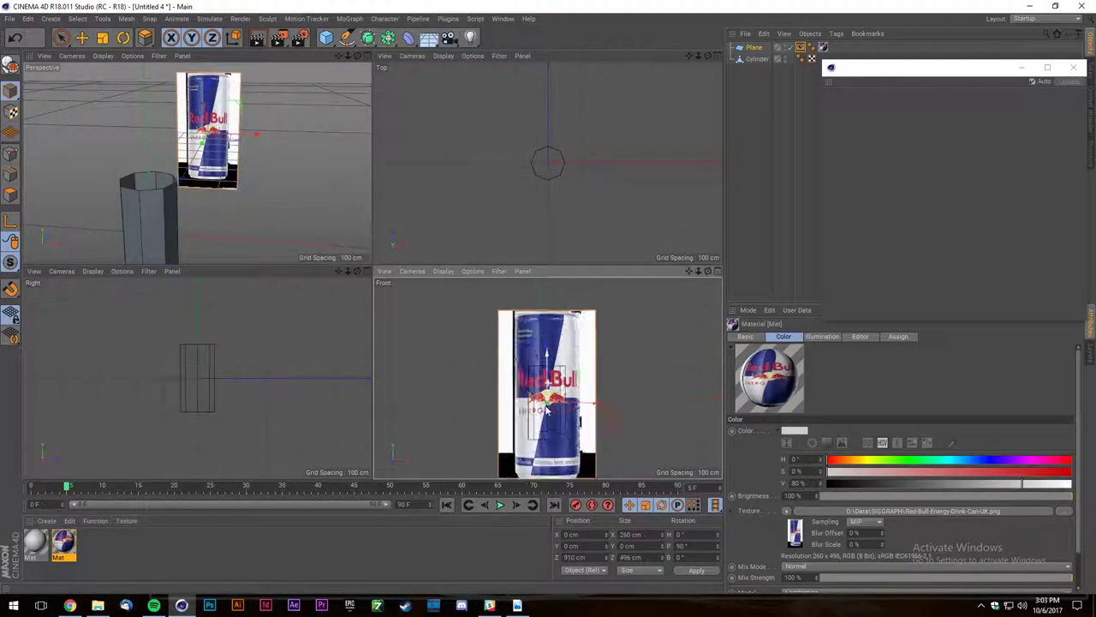
scroll(525, 355, "down", 5)
scroll(526, 355, "up", 5)
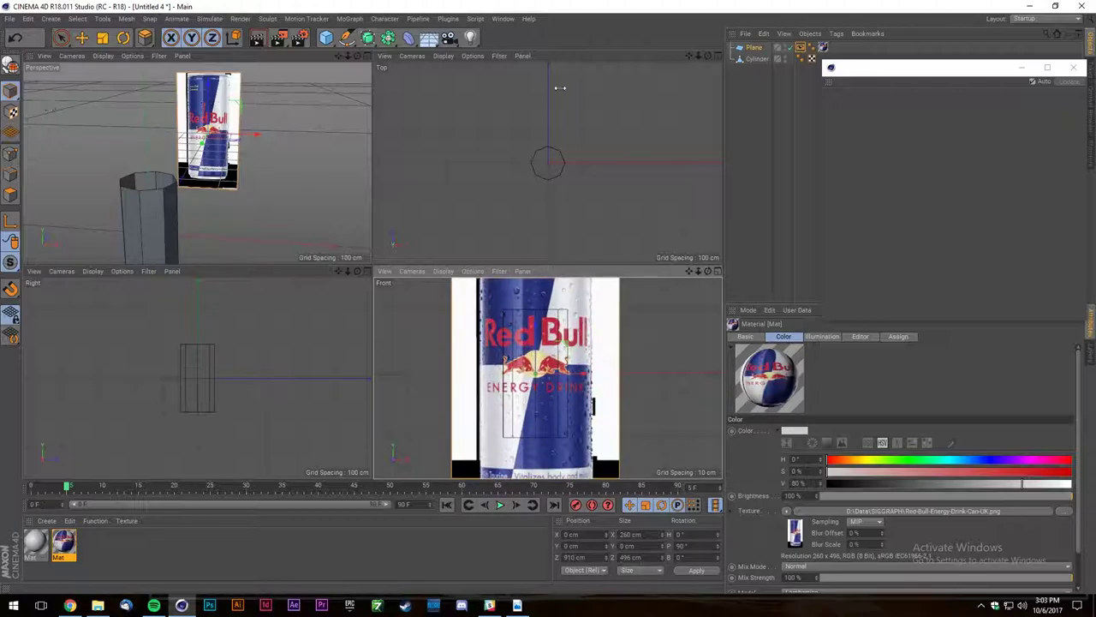
Stretch the cylinder vertically to about 455 cm and raise it to about Y 14 cm to match the can photo's height.
left_click(756, 59)
scroll(584, 363, "down", 1)
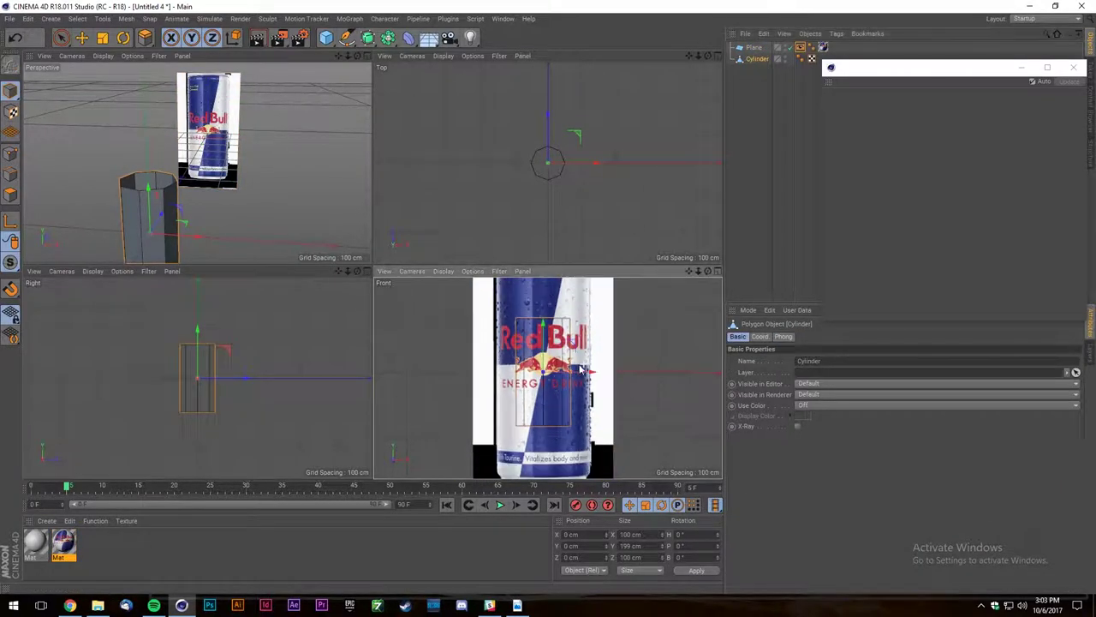
key("t")
left_click_drag(544, 354, 538, 331)
scroll(546, 345, "down", 3)
key("e")
Scale the cylinder to about 170 cm in X and Z so its width matches the can in the front view.
key("t")
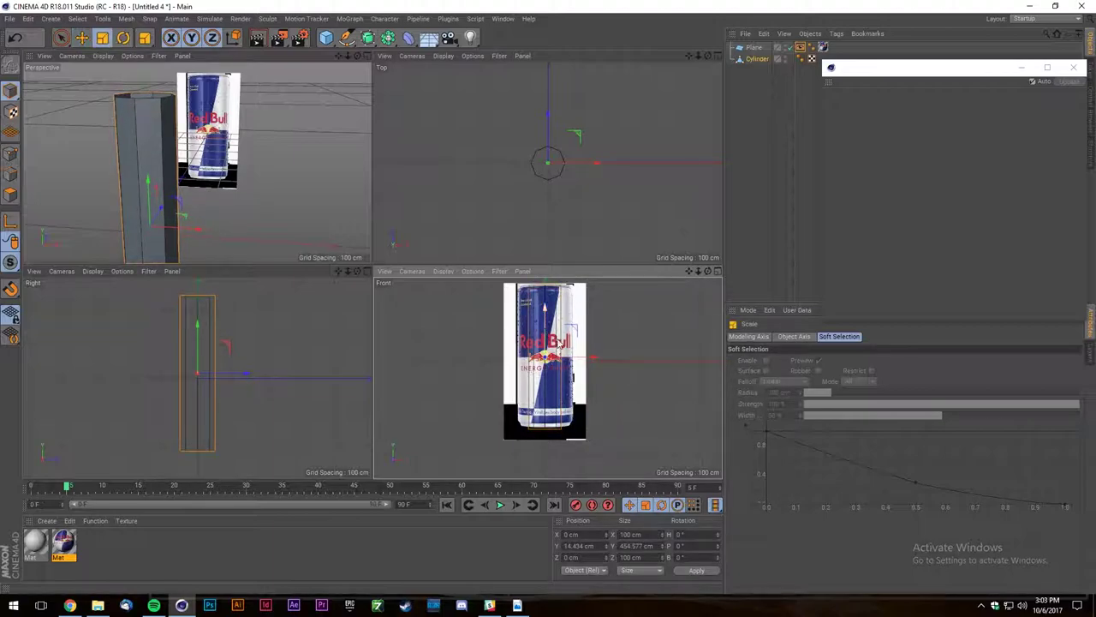
left_click_drag(181, 214, 394, 214)
key("ctrl+z")
scroll(112, 125, "down", 2)
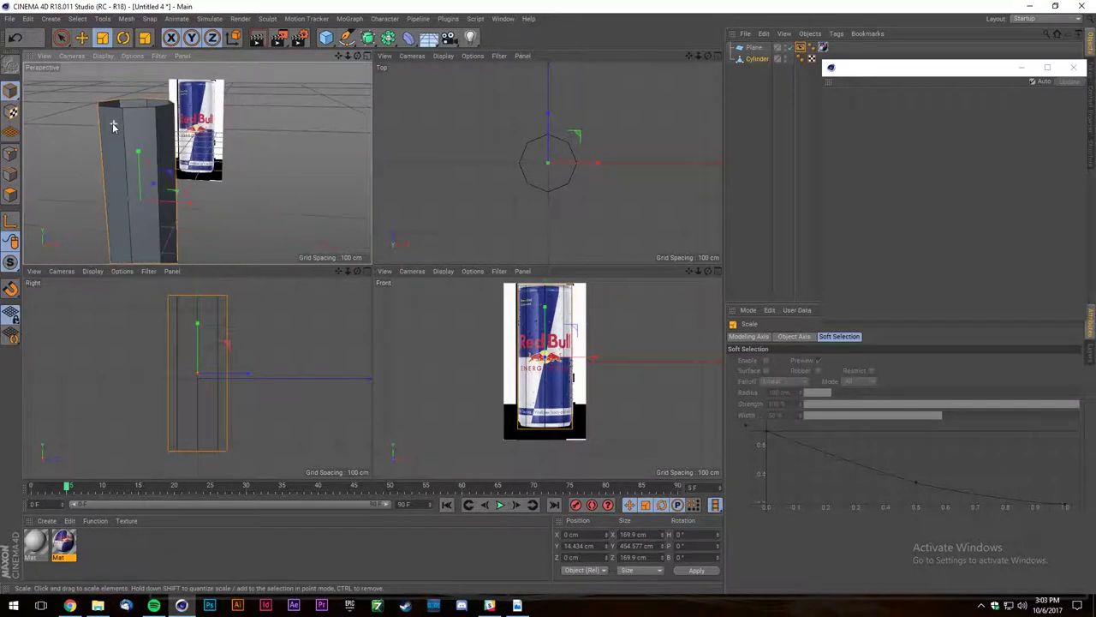
scroll(112, 124, "up", 4)
scroll(517, 306, "up", 3)
scroll(532, 372, "down", 4)
scroll(533, 370, "up", 5)
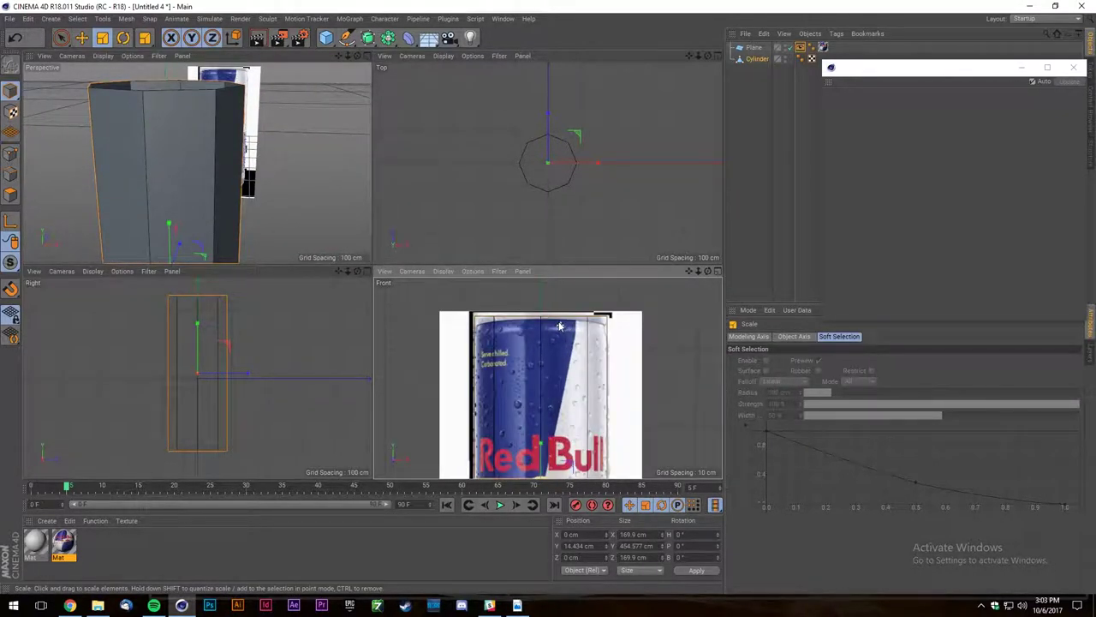
right_click(536, 322)
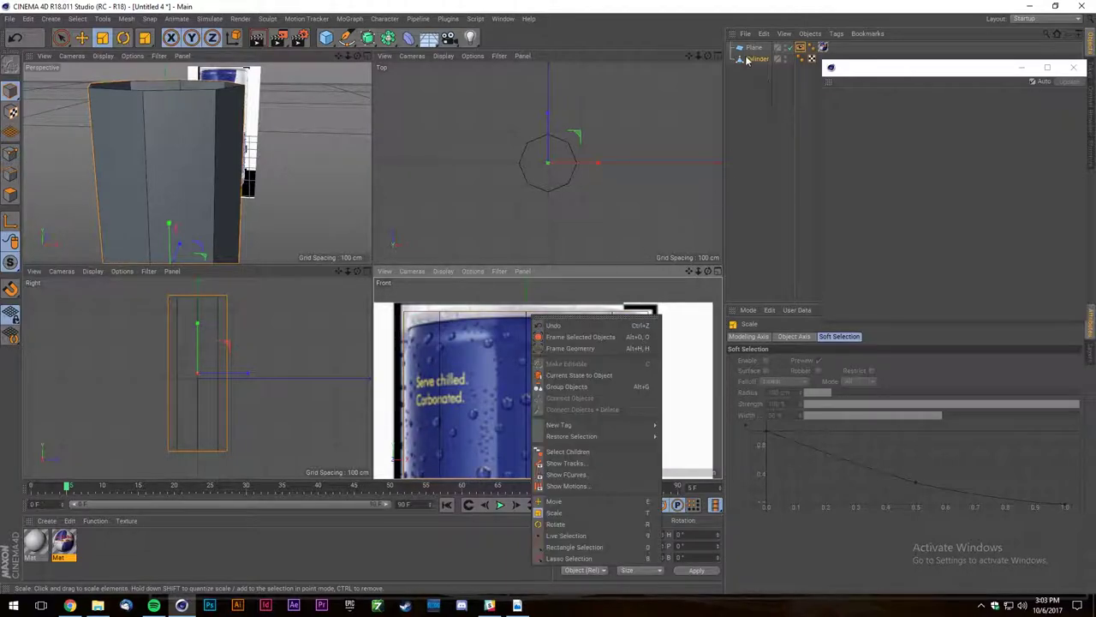
left_click(746, 60)
right_click(536, 311)
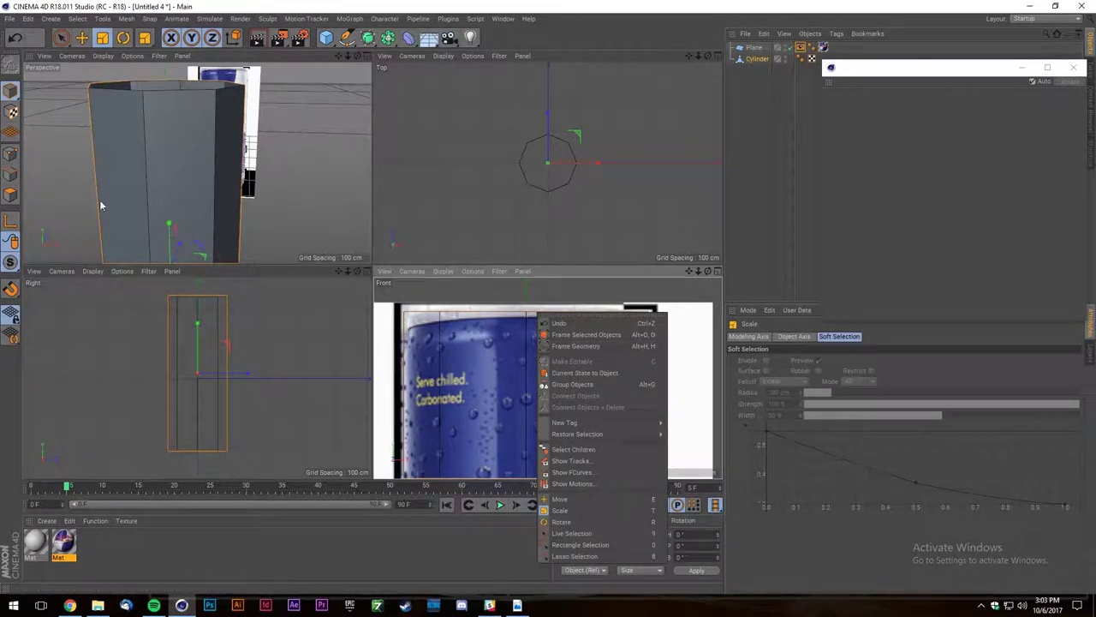
Add a loop cut around the cylinder about 7.5 cm below its top rim, working in edge mode.
left_click(11, 174)
left_click(525, 386)
right_click(525, 385)
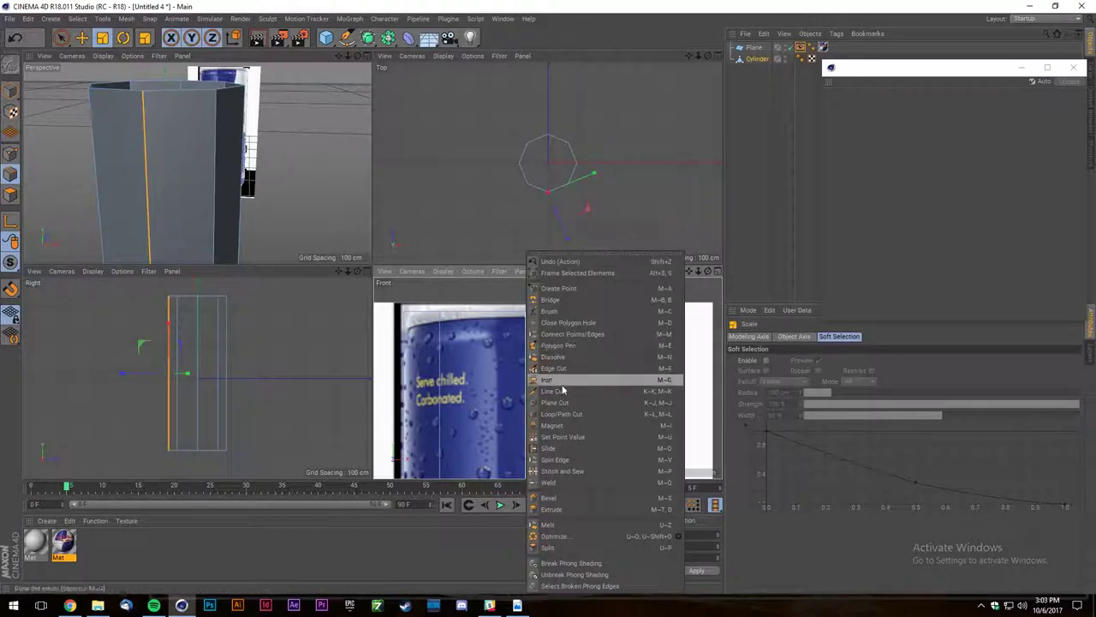
left_click(562, 414)
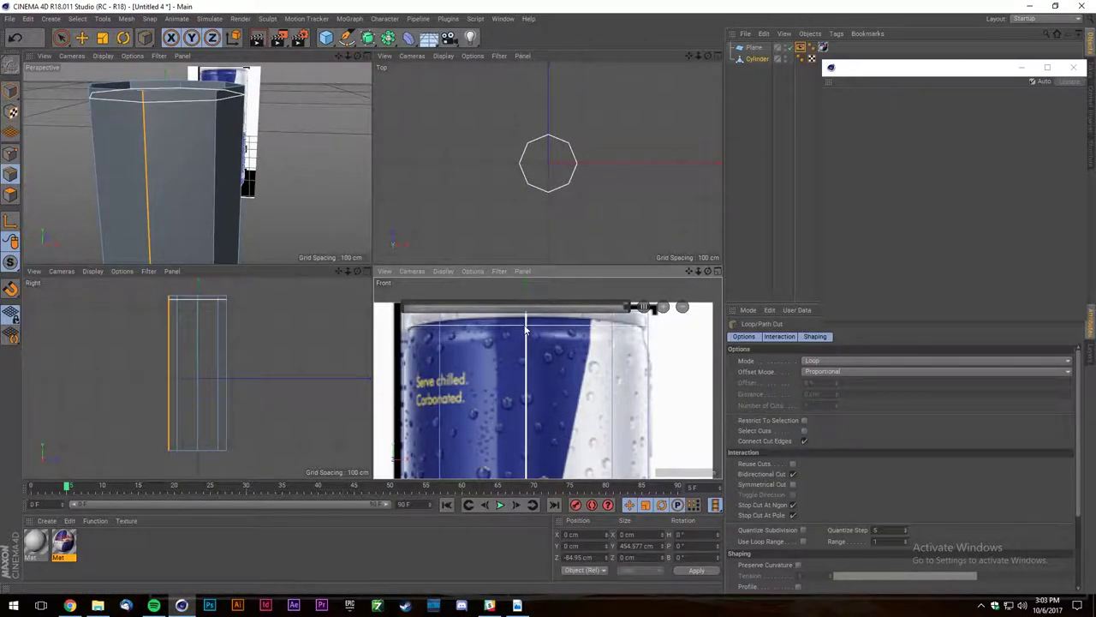
scroll(512, 370, "down", 3)
scroll(517, 355, "up", 6)
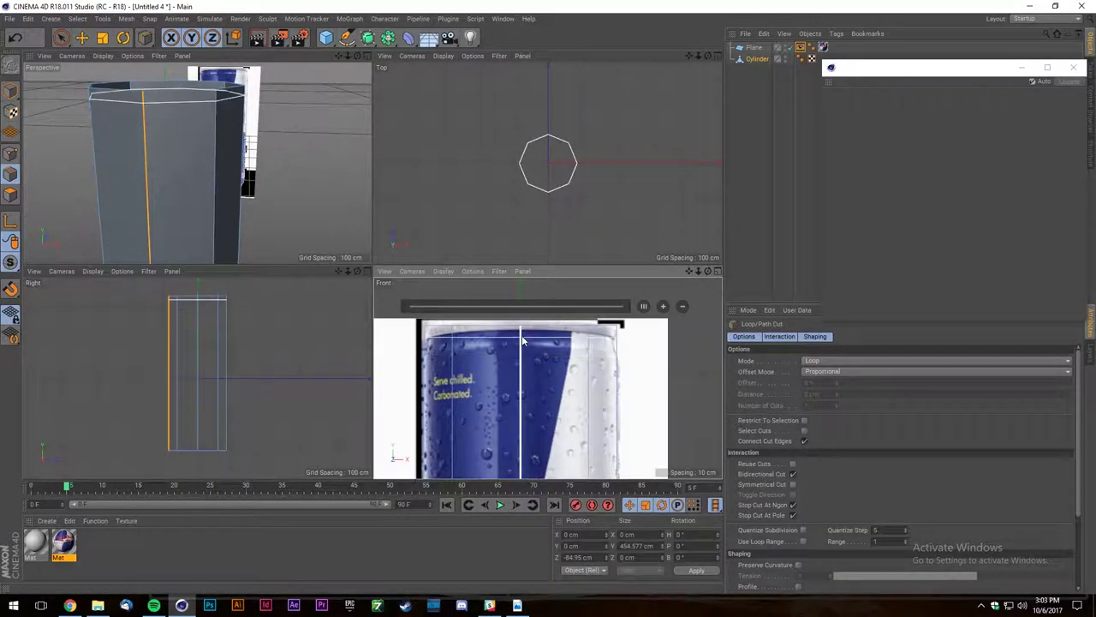
left_click(521, 336)
Add a second loop cut between the top rim and the first cut, at an offset of about 46%.
scroll(223, 85, "up", 5)
scroll(222, 85, "down", 2)
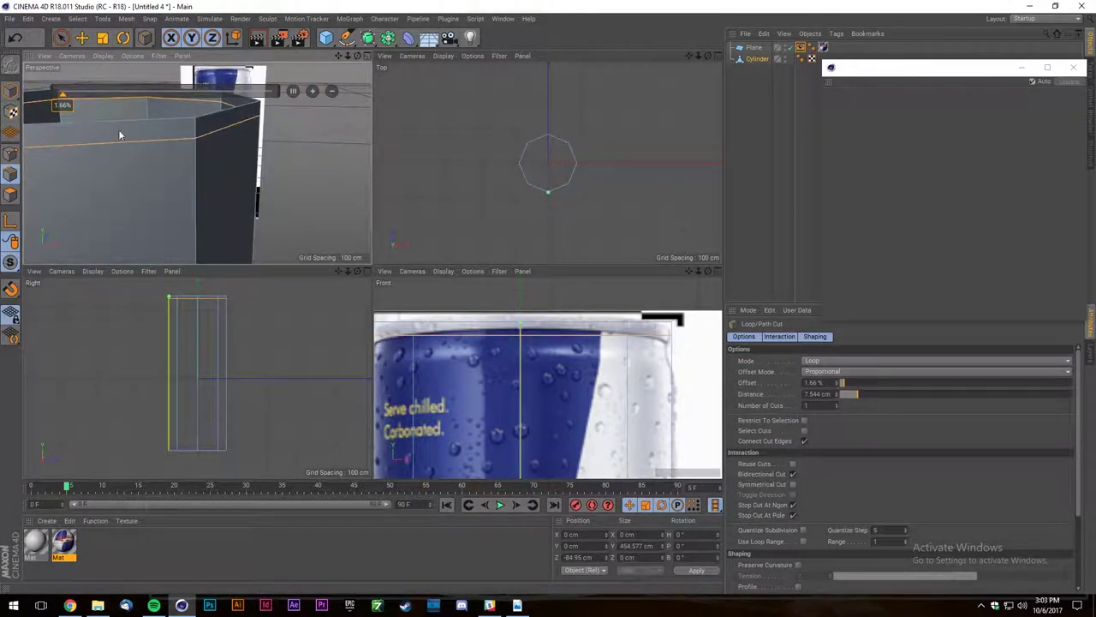
scroll(151, 135, "down", 4)
scroll(117, 135, "up", 4)
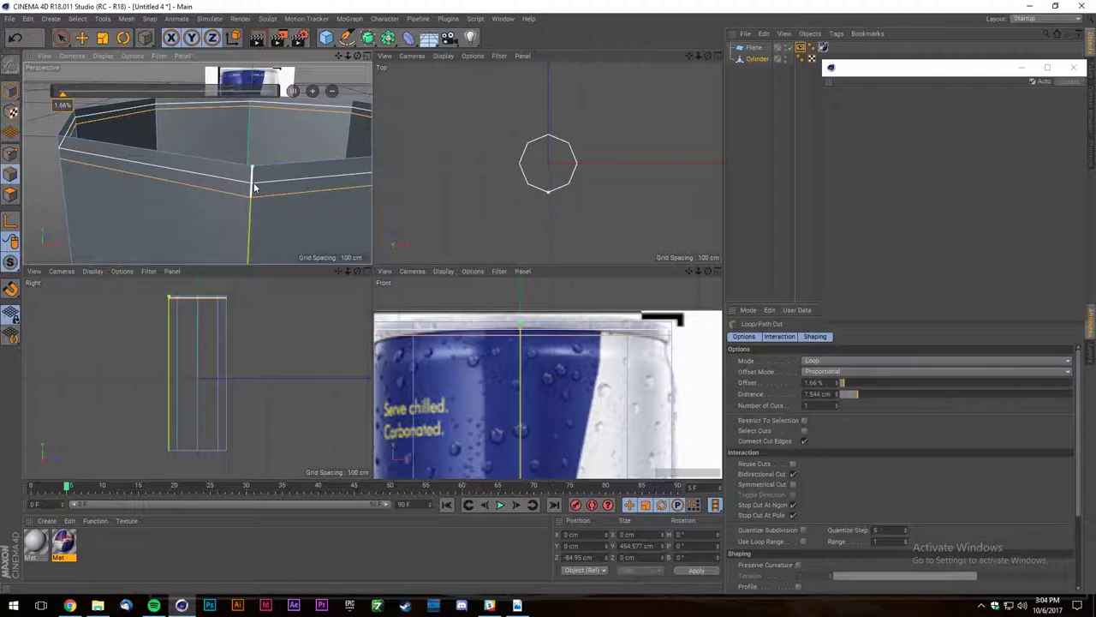
scroll(143, 137, "down", 3)
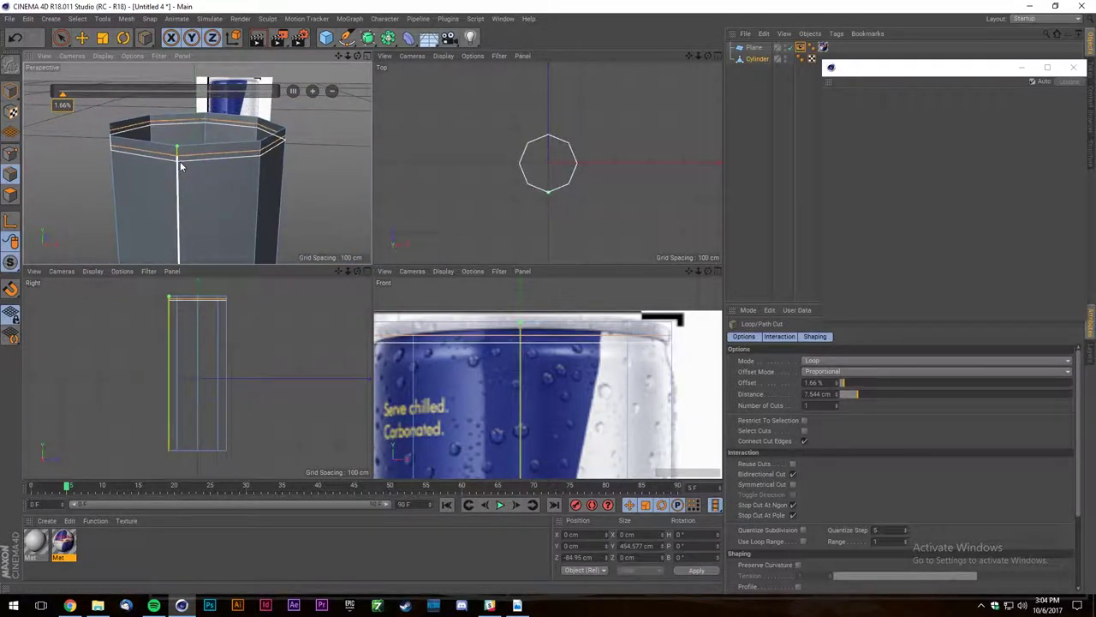
scroll(180, 163, "up", 3)
left_click(177, 144)
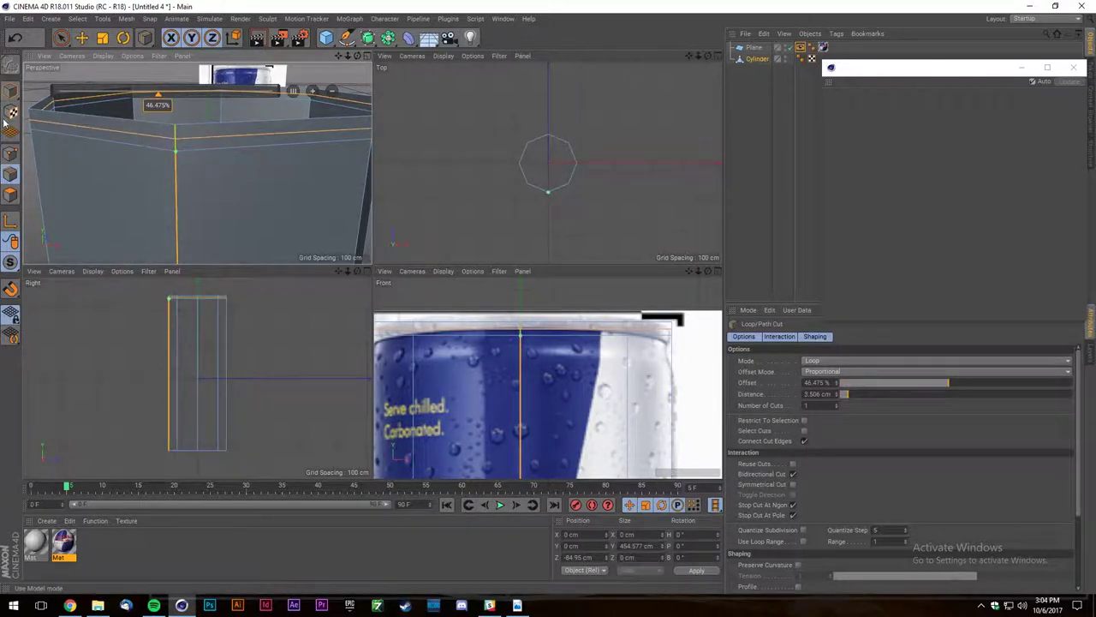
Loop-select the top rim and the upper cut, and scale both edge loops outward to about 177 cm in diameter.
left_click(11, 175)
key("u")
key("l")
left_click(125, 132)
left_click(122, 121, "shift")
scroll(109, 162, "down", 4)
key("t")
left_click_drag(279, 122, 302, 118)
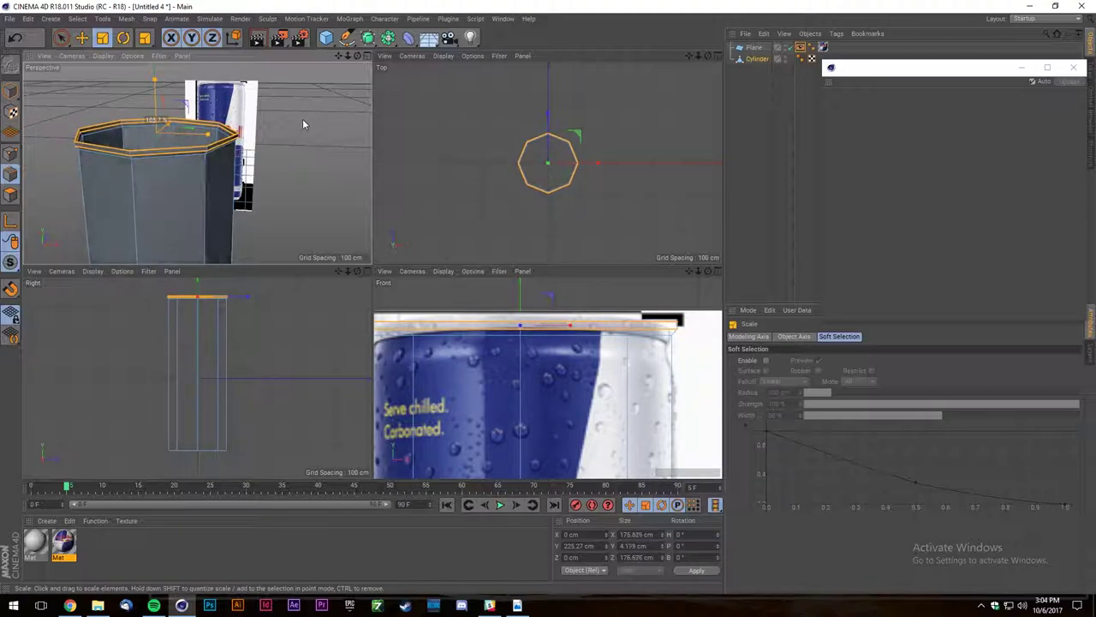
Add two loop cuts near the cylinder's bottom edge, the first at a 4.16% offset and the second at about 74%.
right_click_drag(275, 84, 251, 86, "alt")
scroll(252, 92, "down", 3)
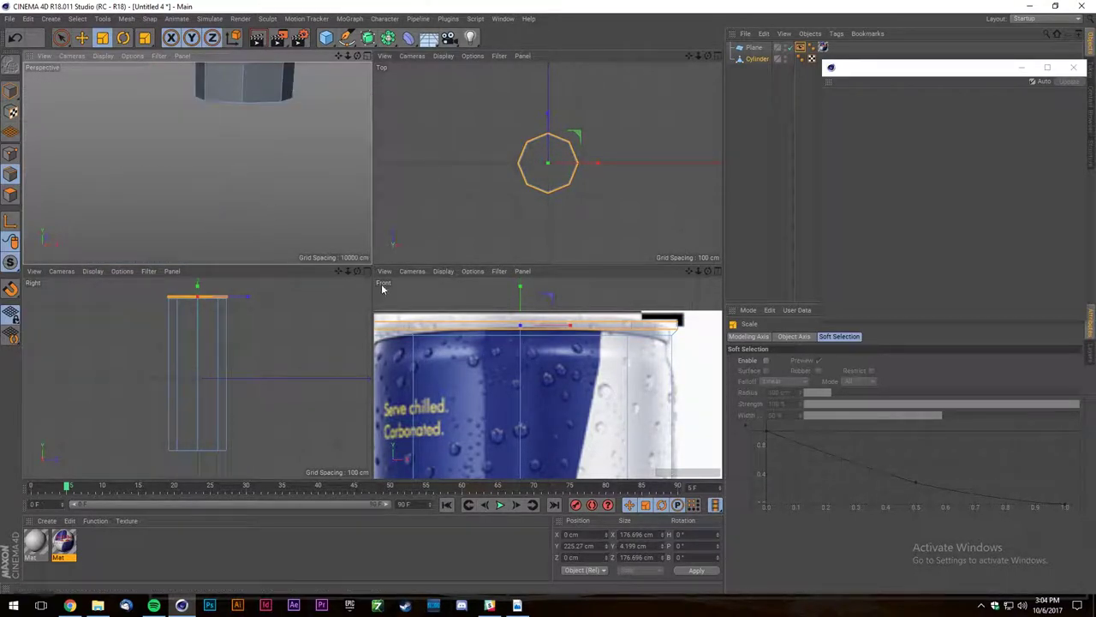
scroll(492, 343, "down", 3)
scroll(493, 343, "down", 2)
scroll(493, 343, "up", 6)
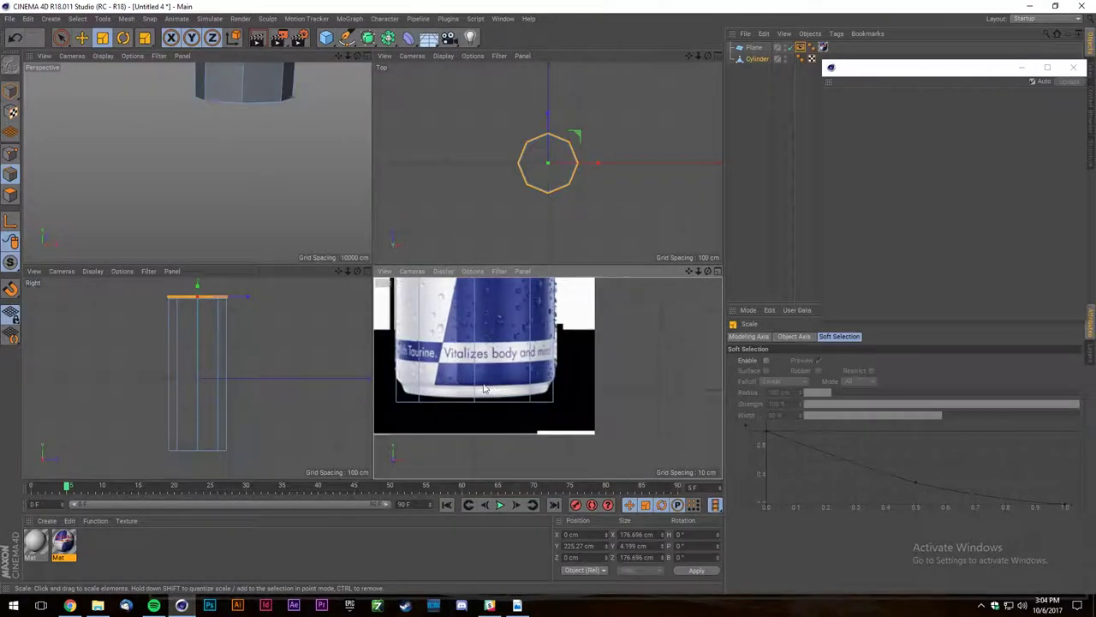
right_click(251, 104)
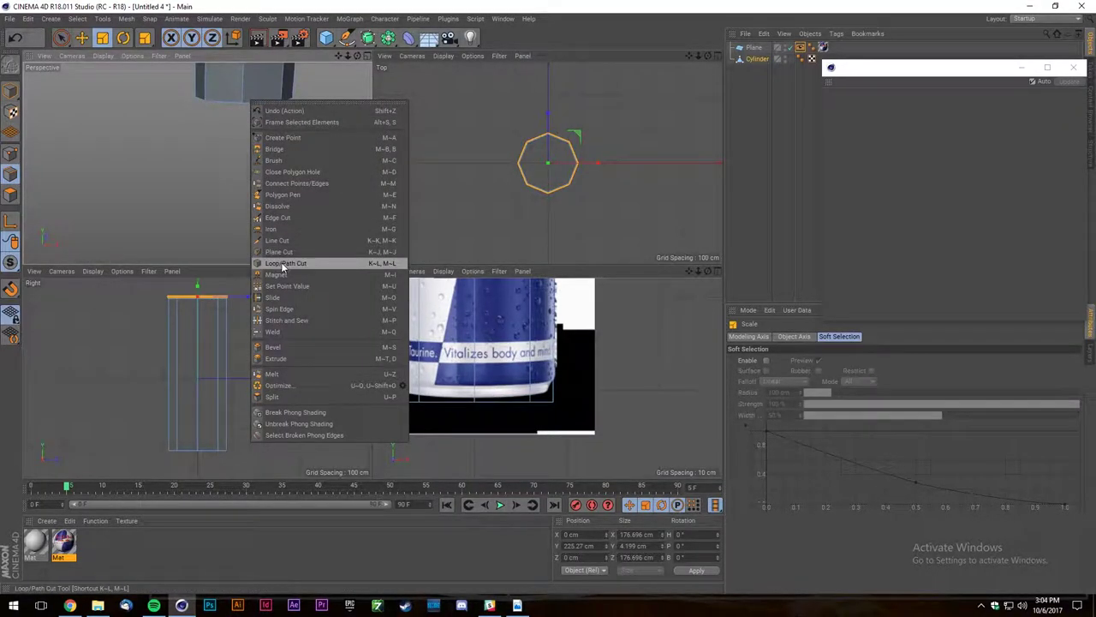
left_click(287, 258)
scroll(278, 92, "up", 3)
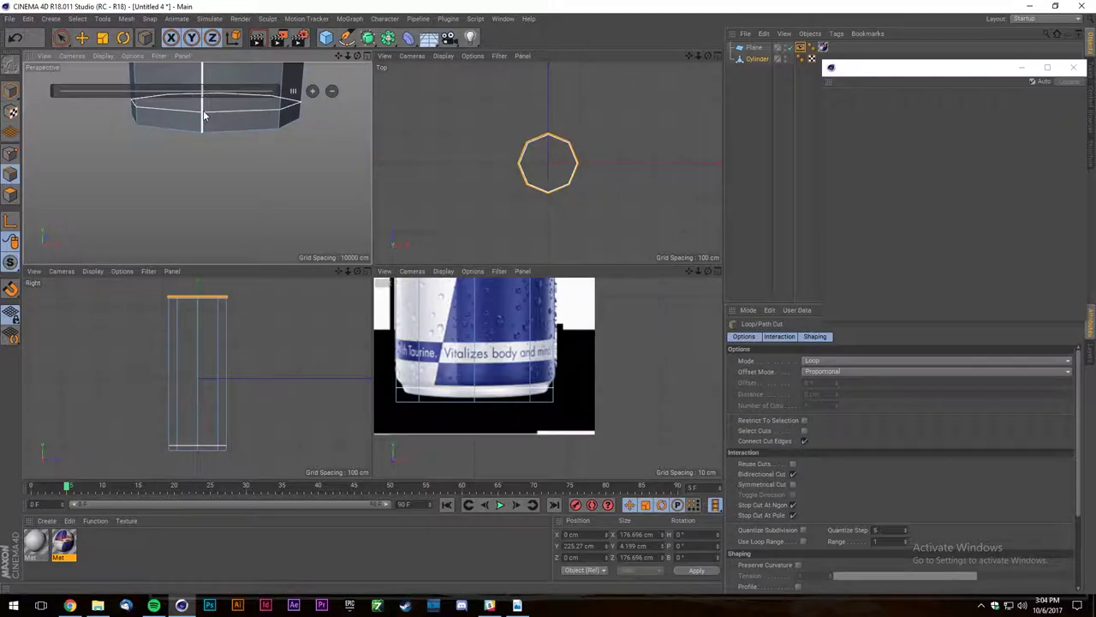
left_click(204, 116)
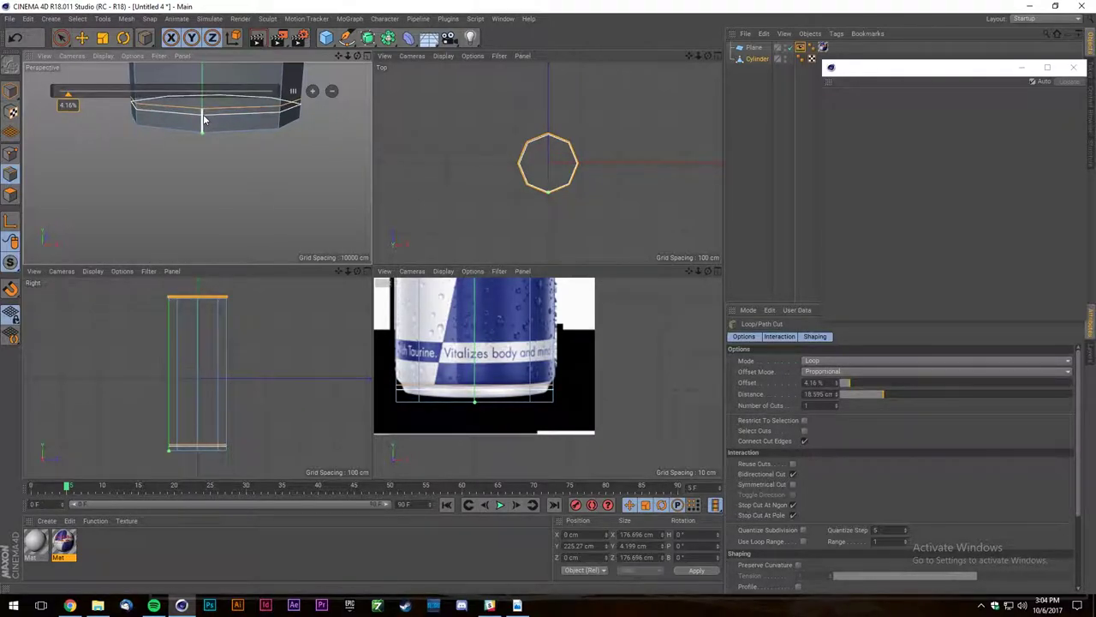
left_click_drag(204, 120, 81, 127)
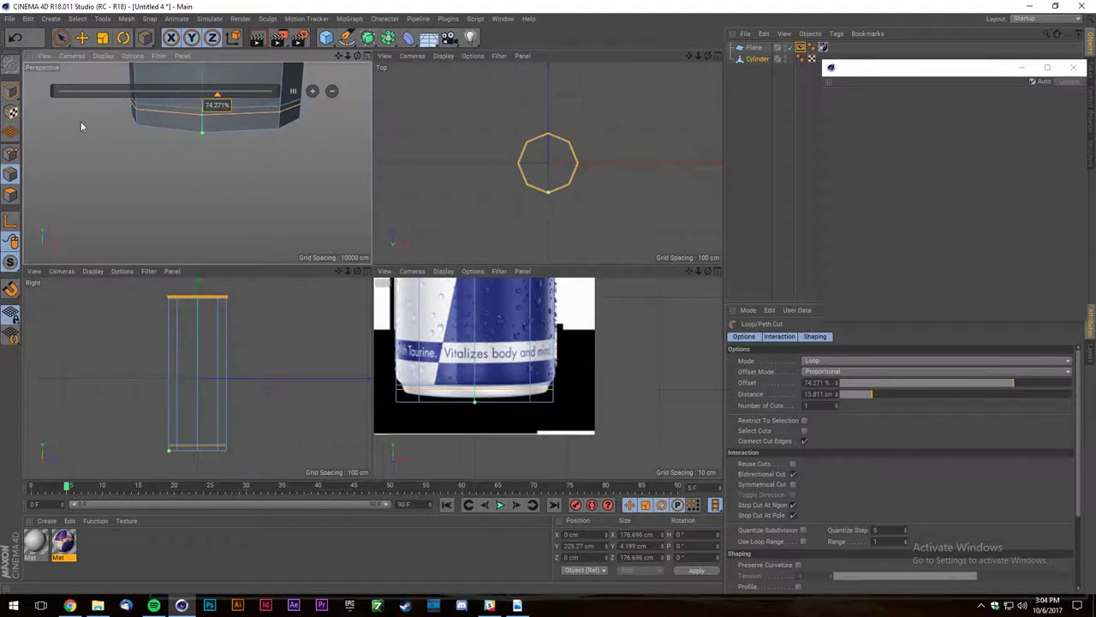
Loop-select the lowest edge loops at the cylinder's base and scale them inward to about 161 cm in diameter.
left_click(12, 176)
key("u")
key("l")
left_click(174, 114)
left_click(175, 127, "shift")
key("t")
left_click_drag(346, 140, 326, 152)
Extrude the bottom edge loop inward to about 144 cm in diameter and lower the new loop to about Y -229 cm.
key("u")
key("l")
left_click(194, 131)
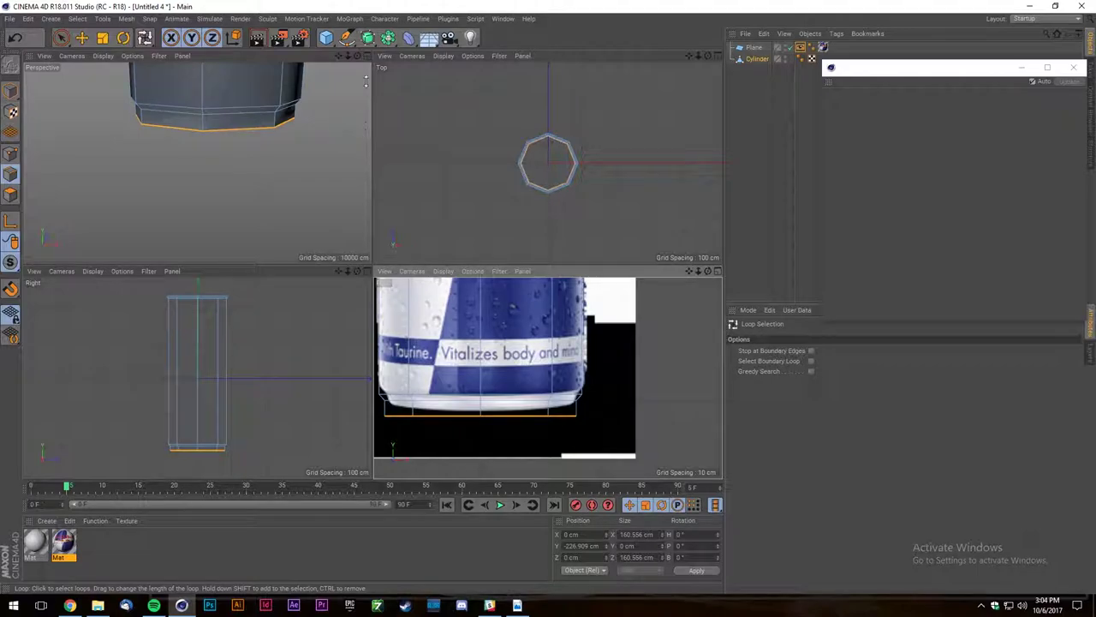
left_click_drag(358, 57, 360, 39)
scroll(168, 143, "down", 3)
scroll(276, 125, "up", 3)
key("e")
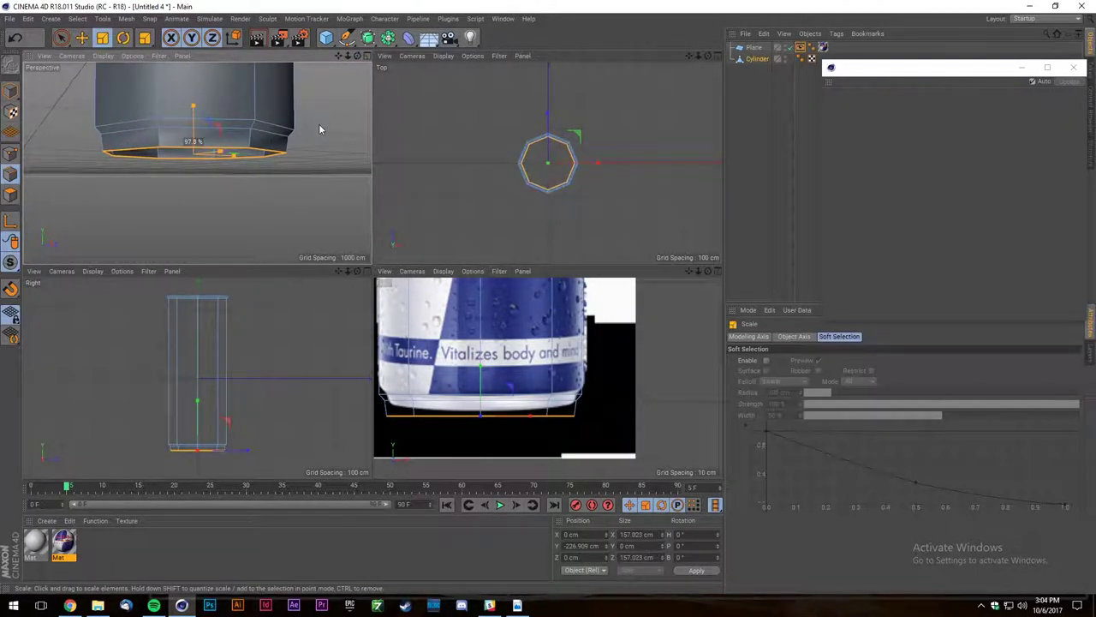
key("t")
left_click_drag(339, 93, 324, 121)
key("e")
scroll(240, 125, "up", 3)
left_click_drag(181, 114, 181, 120)
Extrude the base's inner edge loop further inward to about 126 cm in diameter.
key("t")
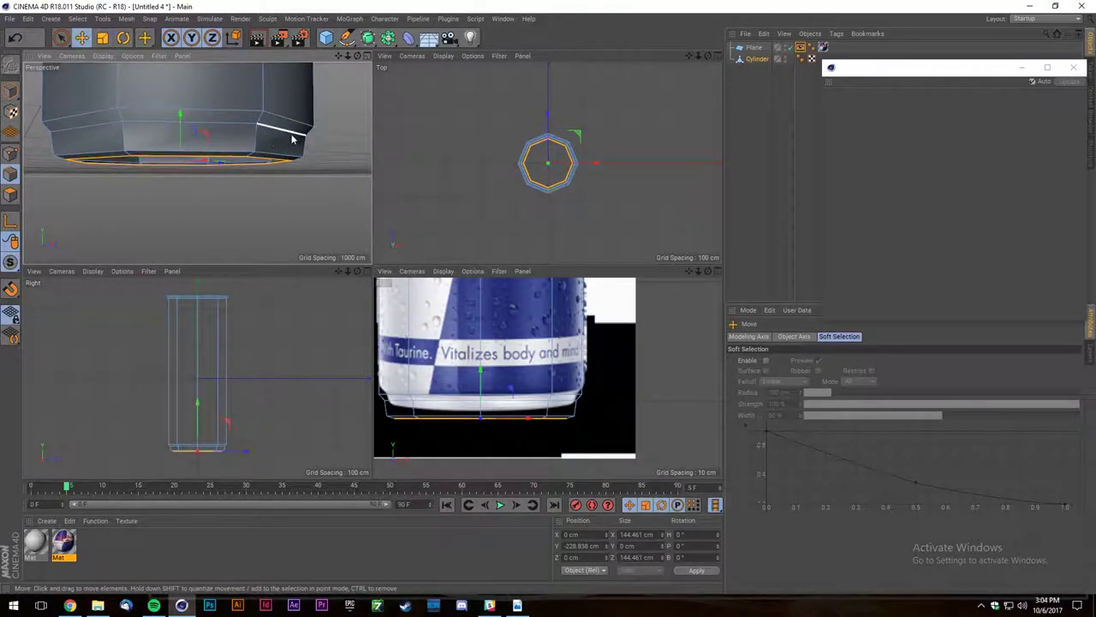
left_click_drag(342, 113, 313, 137)
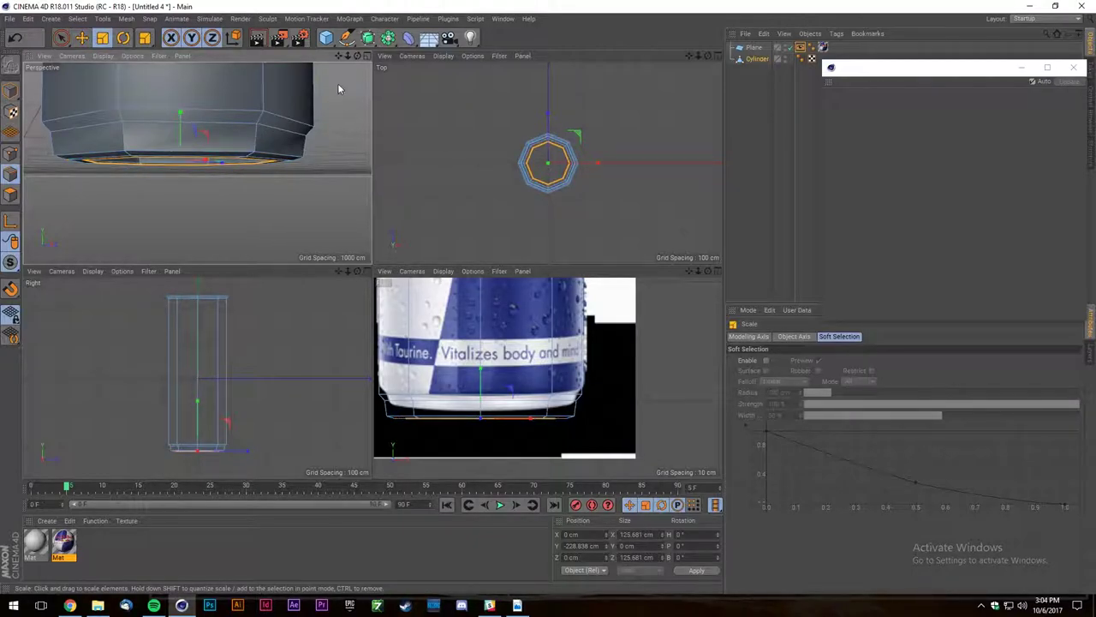
Extrude the base's inner edge loop inward to about 82 cm in diameter and raise it to about Y -220 cm.
left_click_drag(358, 57, 366, 24)
key("e")
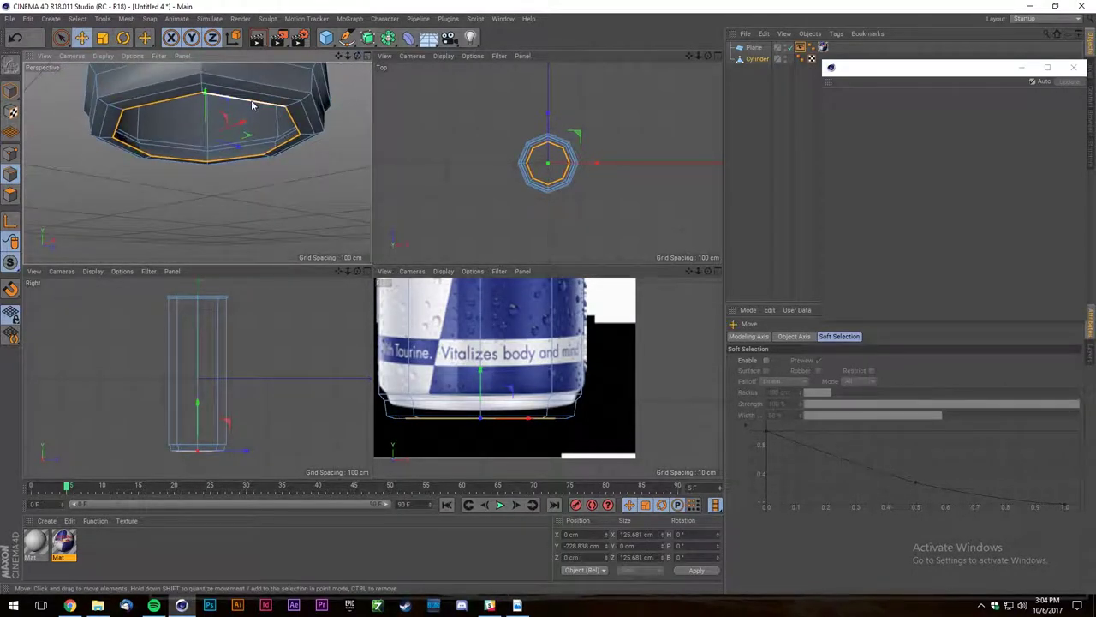
left_click_drag(204, 111, 204, 104)
key("t")
left_click_drag(318, 135, 197, 218)
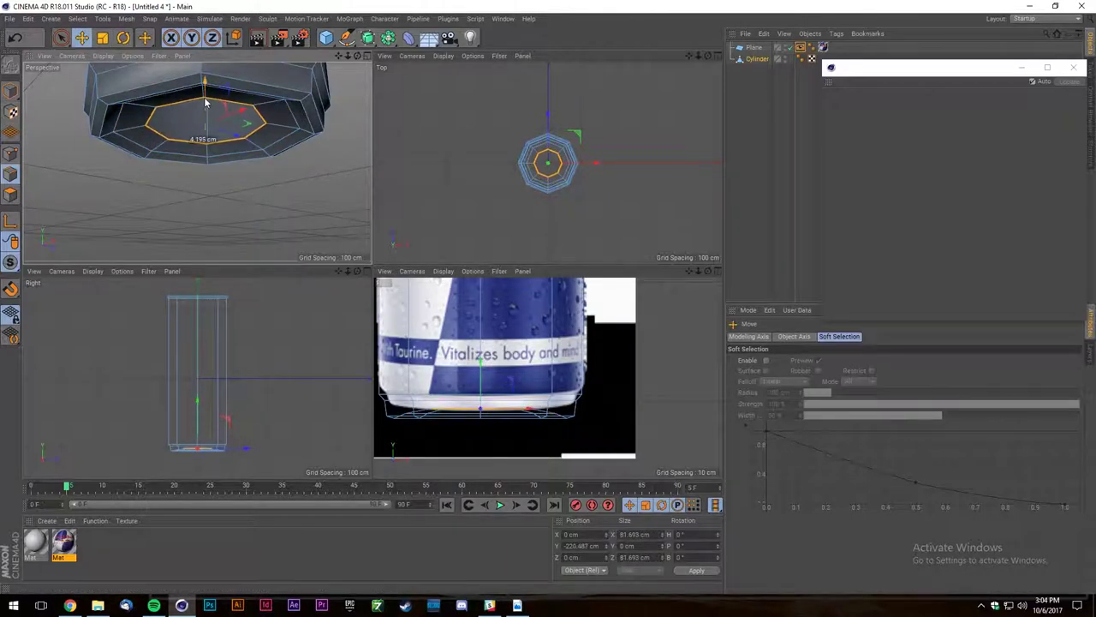
Cap the remaining opening in the cylinder's base with Close Polygon Hole.
key("m")
key("d")
left_click(262, 137)
scroll(222, 188, "down", 4)
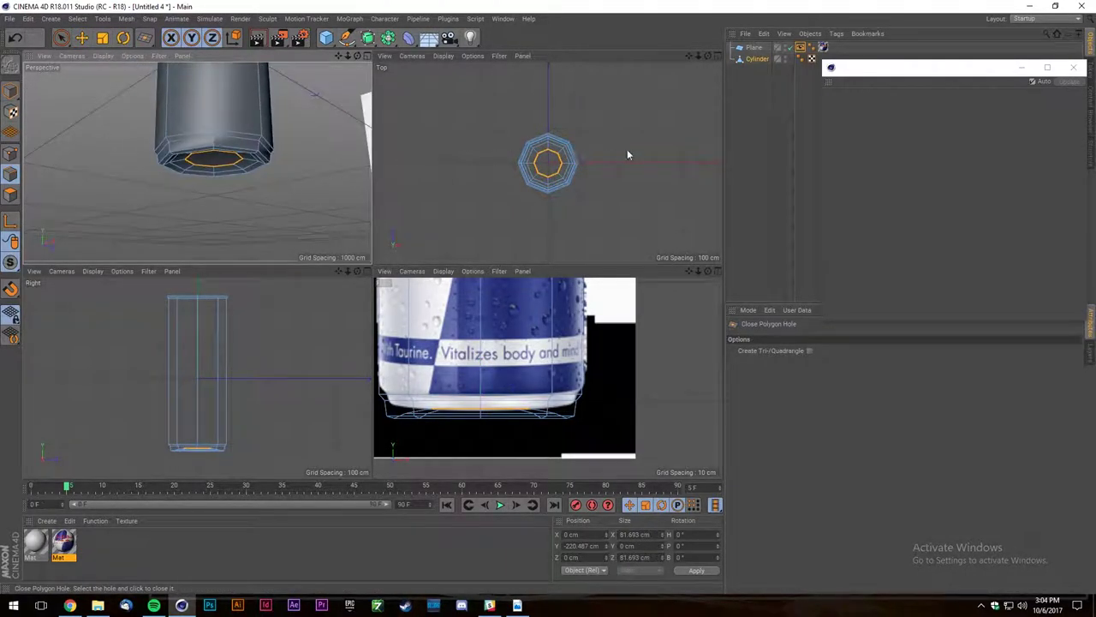
Loop-select the inner edge loop of the Cylinder's open top rim.
left_click(749, 166)
right_click_drag(329, 230, 250, 216, "alt")
left_click_drag(196, 163, 249, 201, "alt")
scroll(268, 83, "up", 2)
scroll(235, 83, "up", 5)
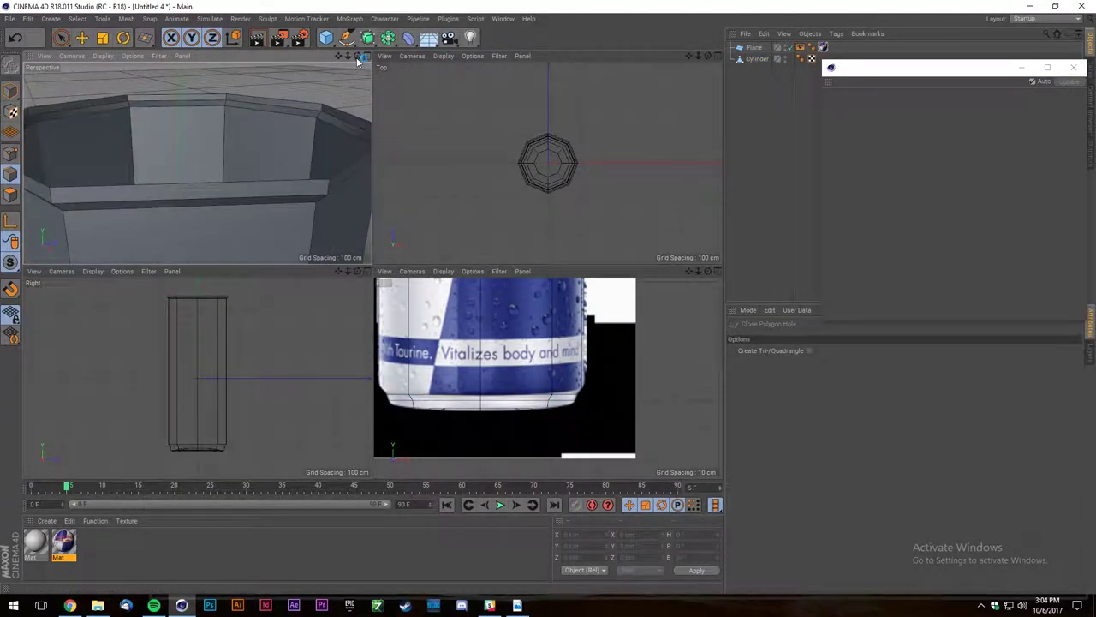
scroll(226, 343, "down", 3)
scroll(476, 342, "down", 4)
scroll(476, 330, "up", 6)
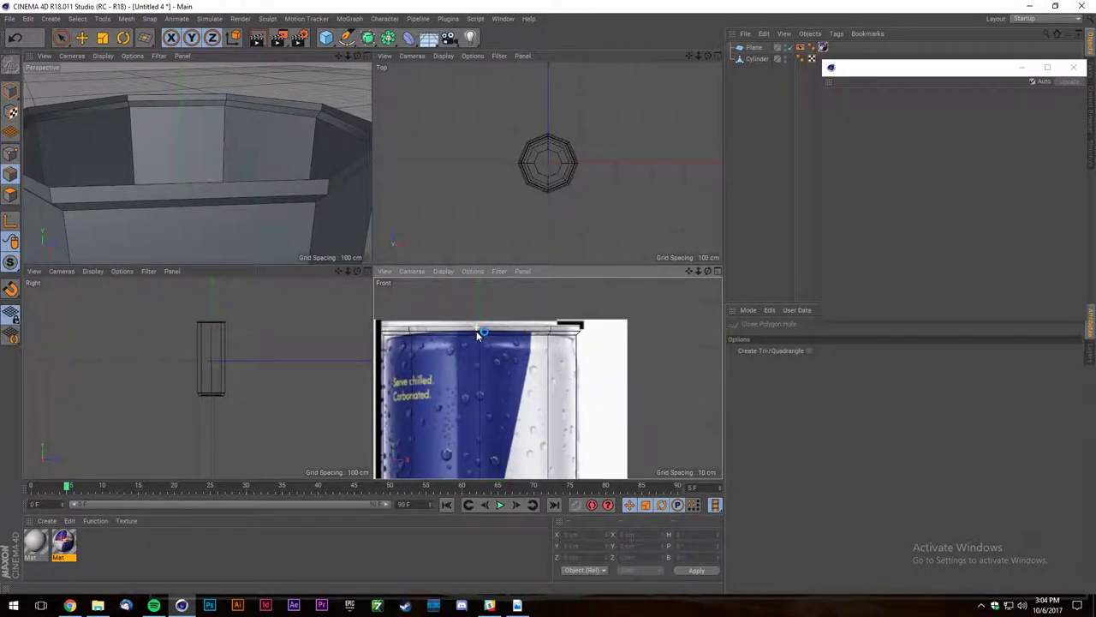
left_click(750, 60)
scroll(377, 175, "down", 3)
key("u")
key("l")
left_click(222, 184)
Scale the selected top rim loop inward to about 169 cm in diameter.
scroll(308, 150, "down", 5)
scroll(309, 149, "up", 5)
key("t")
left_click_drag(346, 116, 337, 136)
key("ctrl+e")
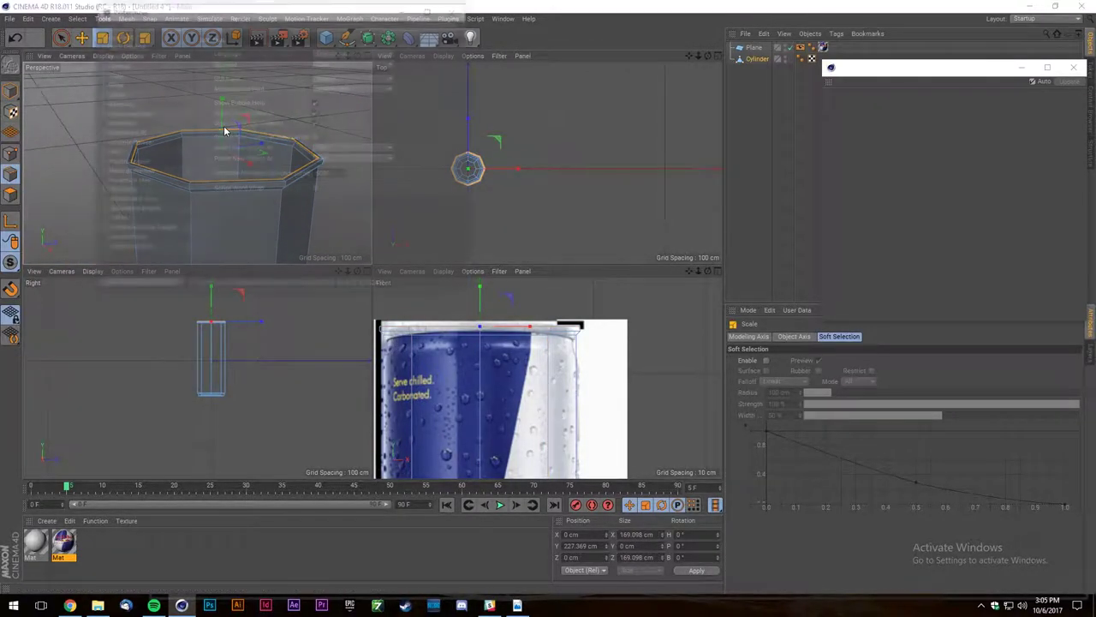
left_click(462, 11)
scroll(283, 171, "up", 3)
scroll(280, 163, "down", 2)
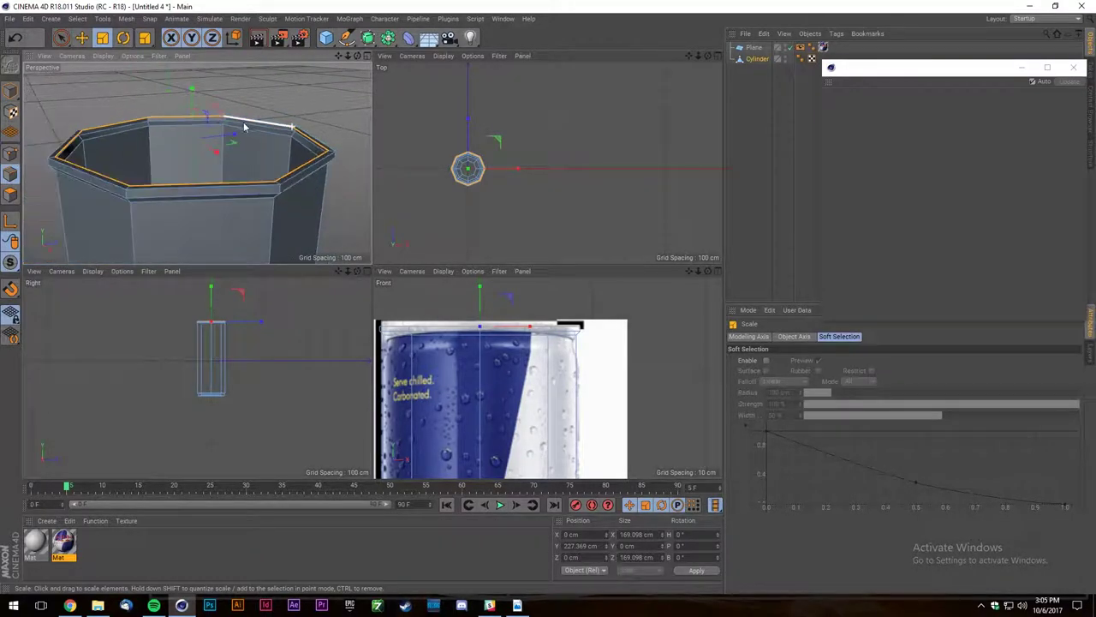
Extrude the top rim loop inward to about 119 cm in diameter and lower it to about Y 226 cm.
key("e")
left_click_drag(190, 120, 190, 117)
left_click_drag(322, 116, 258, 121, "ctrl")
key("ctrl+e")
left_click(453, 13)
key("e")
left_click_drag(193, 104, 193, 112)
key("t")
left_click_drag(299, 111, 257, 147)
Cap the remaining opening in the cylinder's top with Close Polygon Hole.
key("m")
key("d")
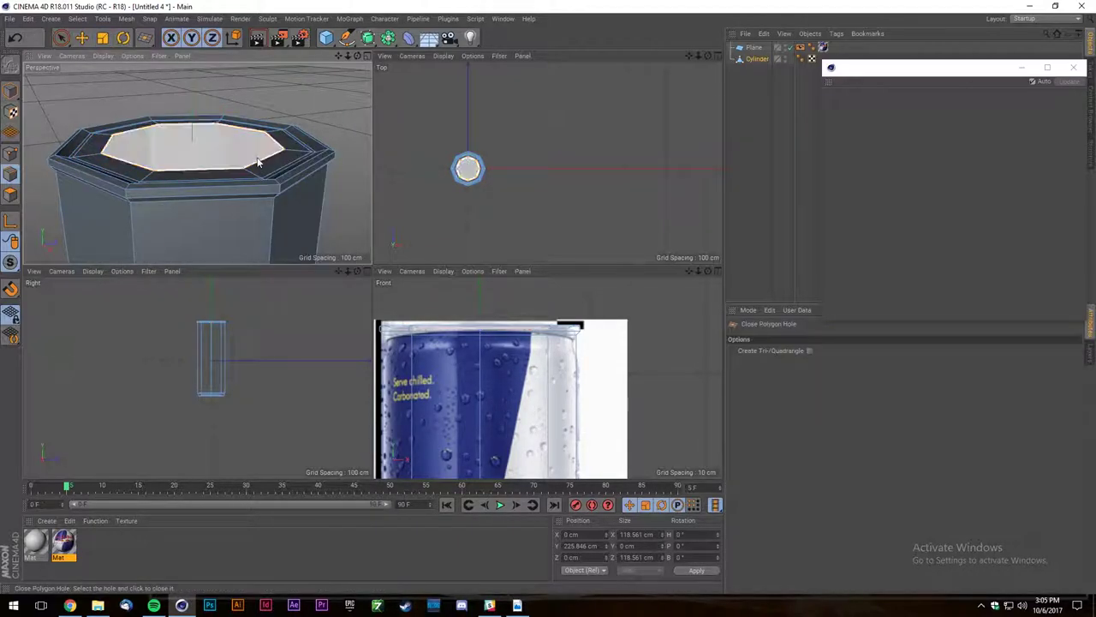
scroll(210, 89, "down", 5)
Add a Subdivision Surface as the parent of the Cylinder.
left_click(367, 57)
left_click_drag(707, 58, 702, 30)
scroll(351, 77, "down", 3)
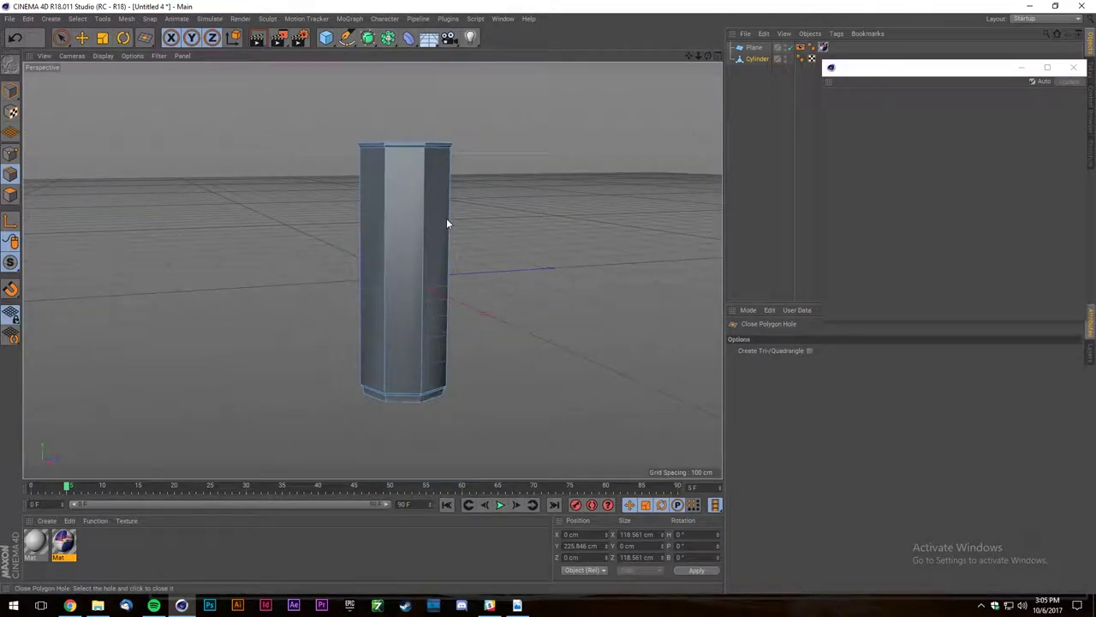
left_click(752, 60)
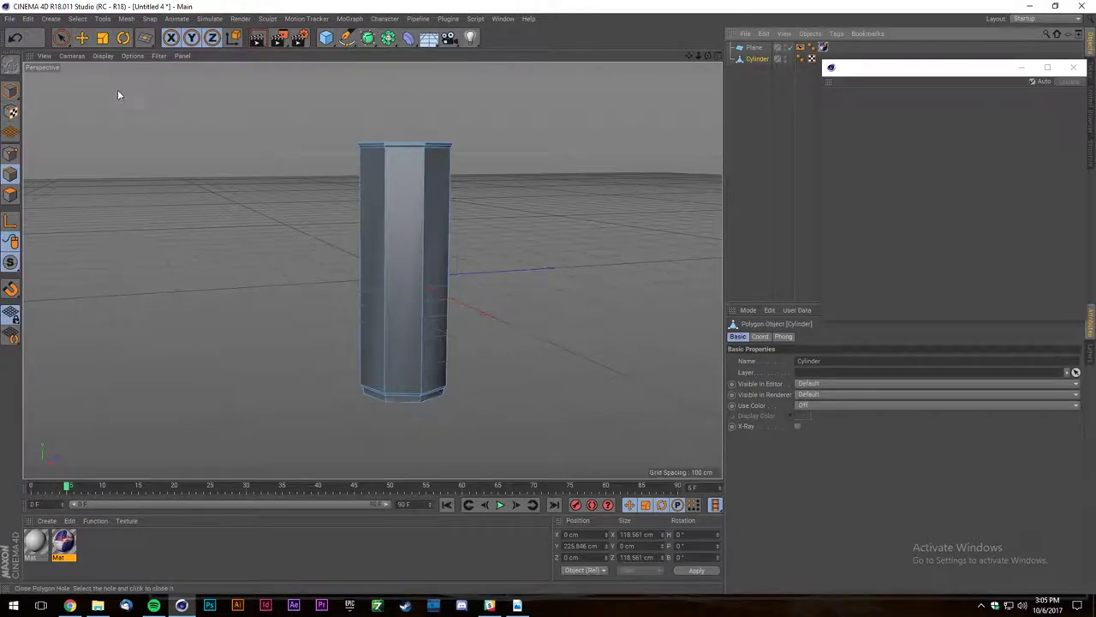
left_click(10, 91)
left_click(368, 38, "alt")
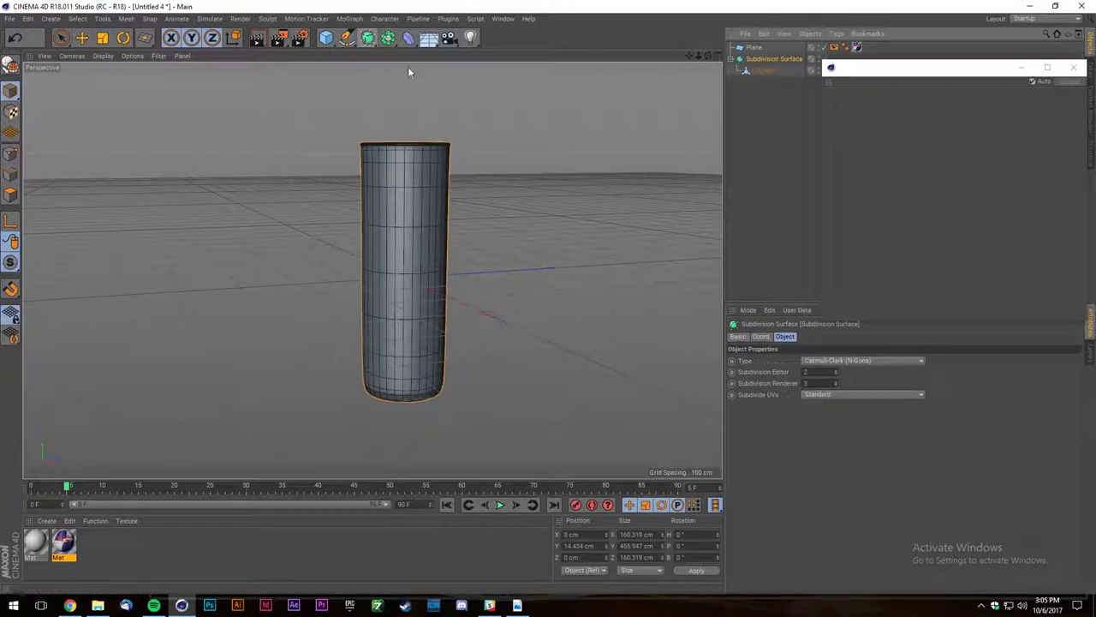
Switch the Cylinder to edge mode, loop-select its lowest outer edge and activate the Loop/Path Cut tool.
left_click(761, 71)
scroll(528, 226, "up", 4)
scroll(385, 226, "down", 2)
left_click(12, 174)
scroll(283, 367, "up", 5)
key("u")
key("l")
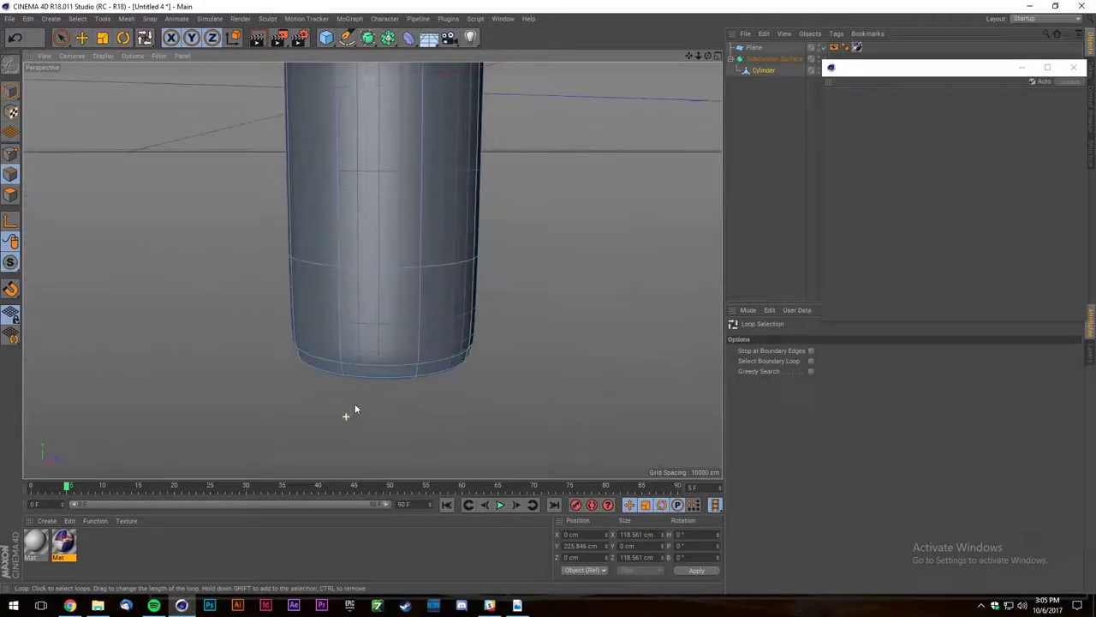
left_click(399, 375)
right_click(399, 375)
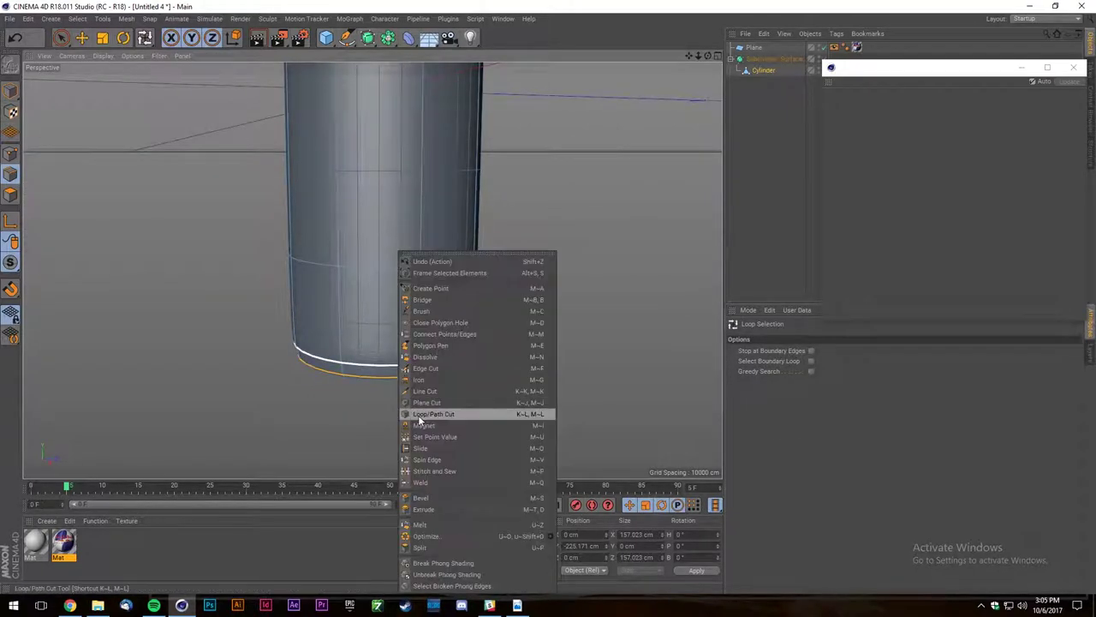
left_click(426, 432)
scroll(426, 434, "up", 2)
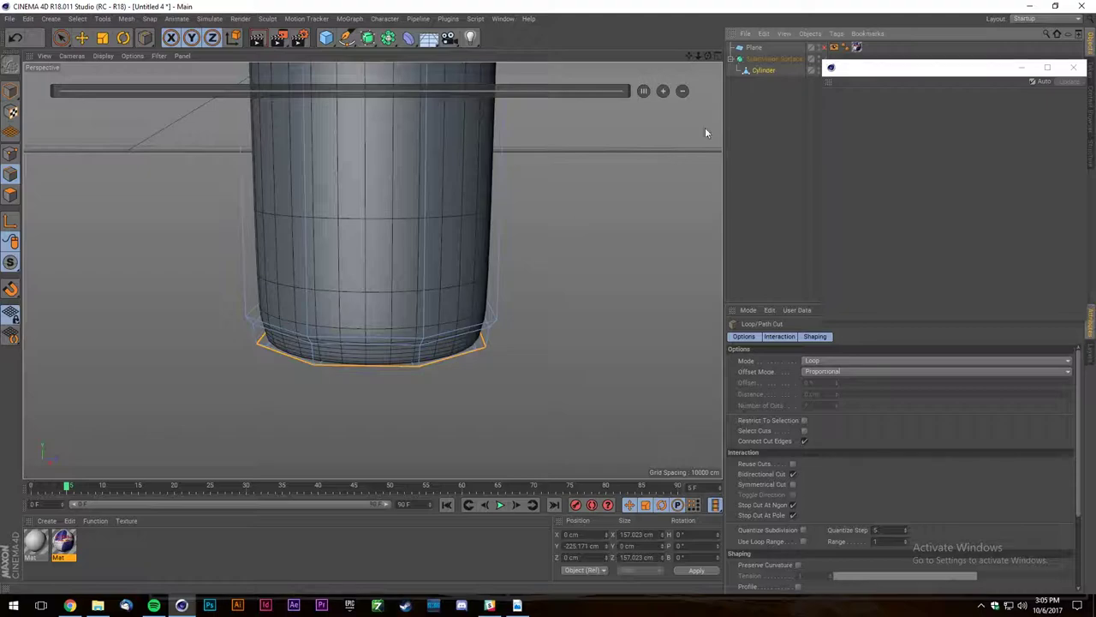
Compare the can's base with Subdivision Surface smoothing on and off, and leave the smoothing disabled.
left_click(824, 59)
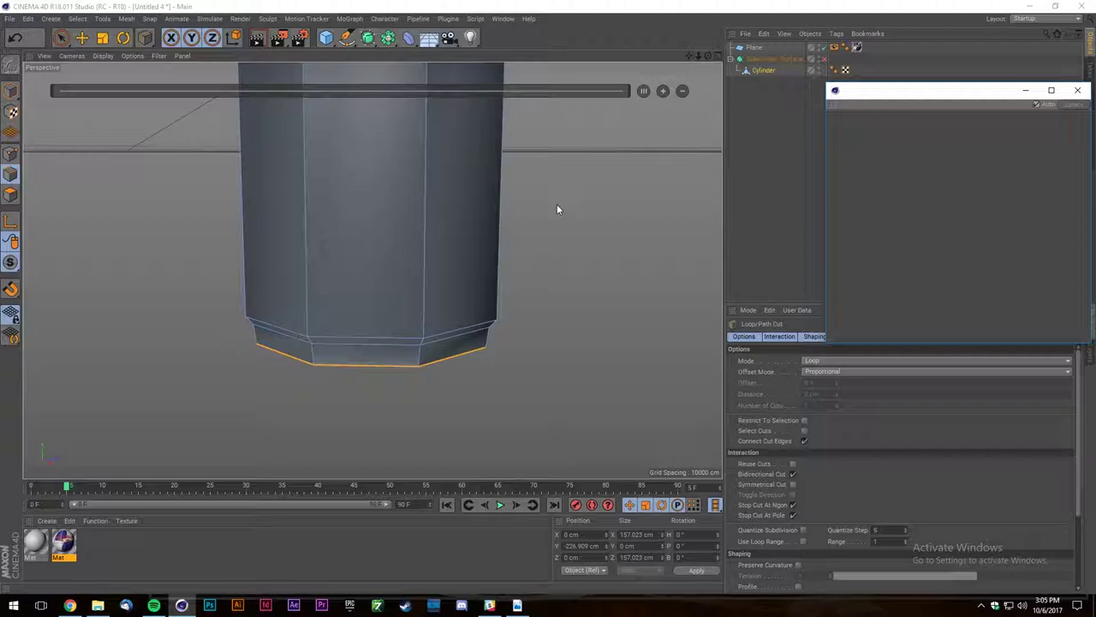
left_click(771, 59)
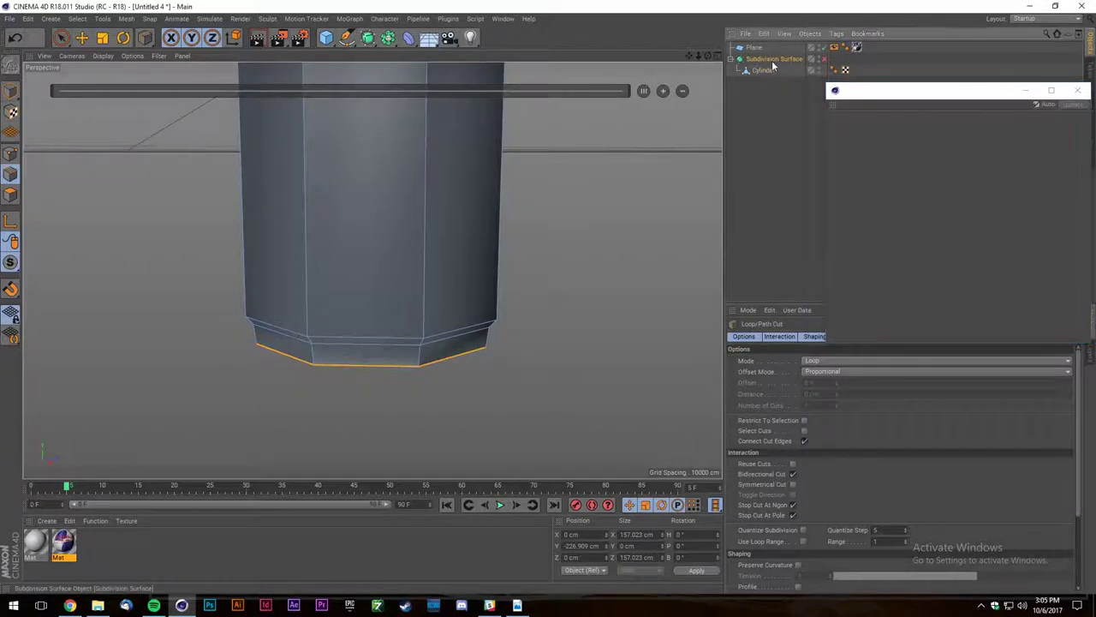
scroll(351, 393, "down", 2)
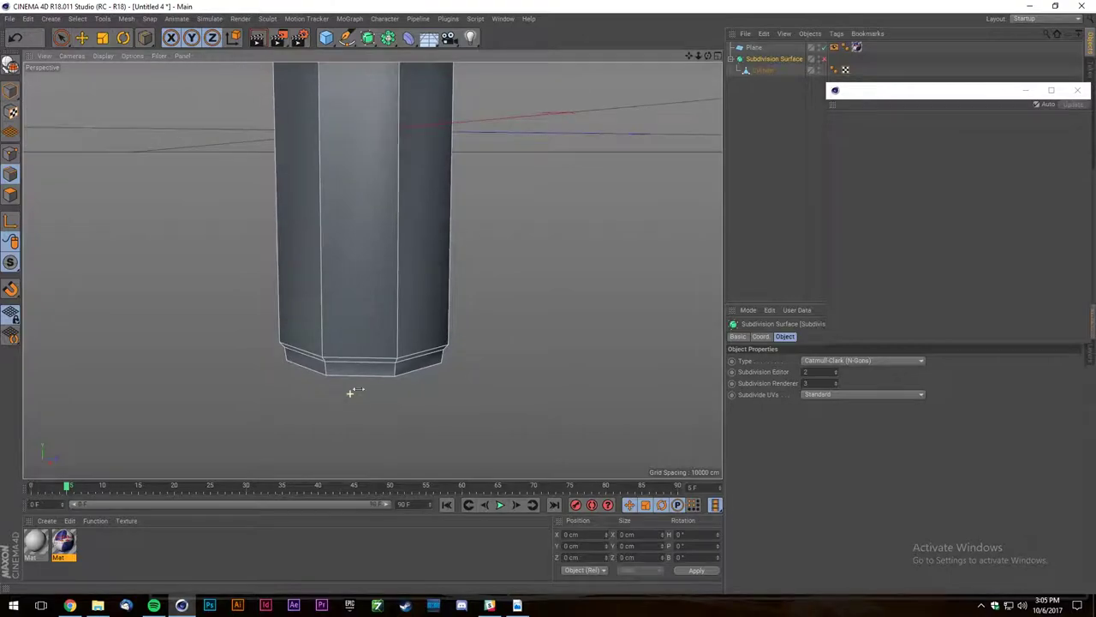
left_click(825, 59)
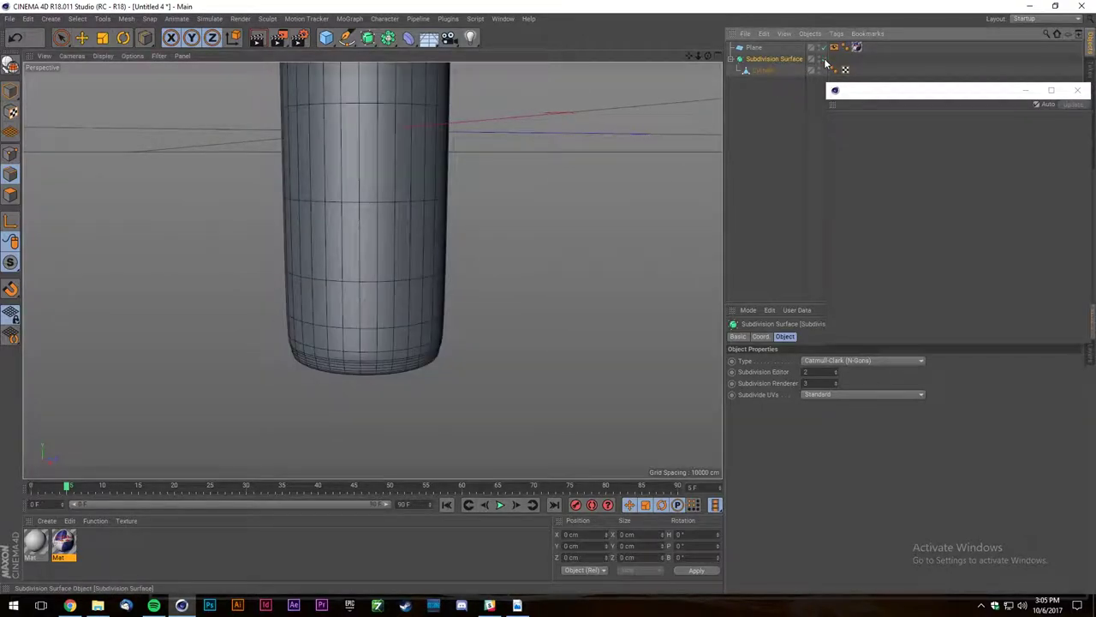
left_click(825, 59)
left_click(825, 60)
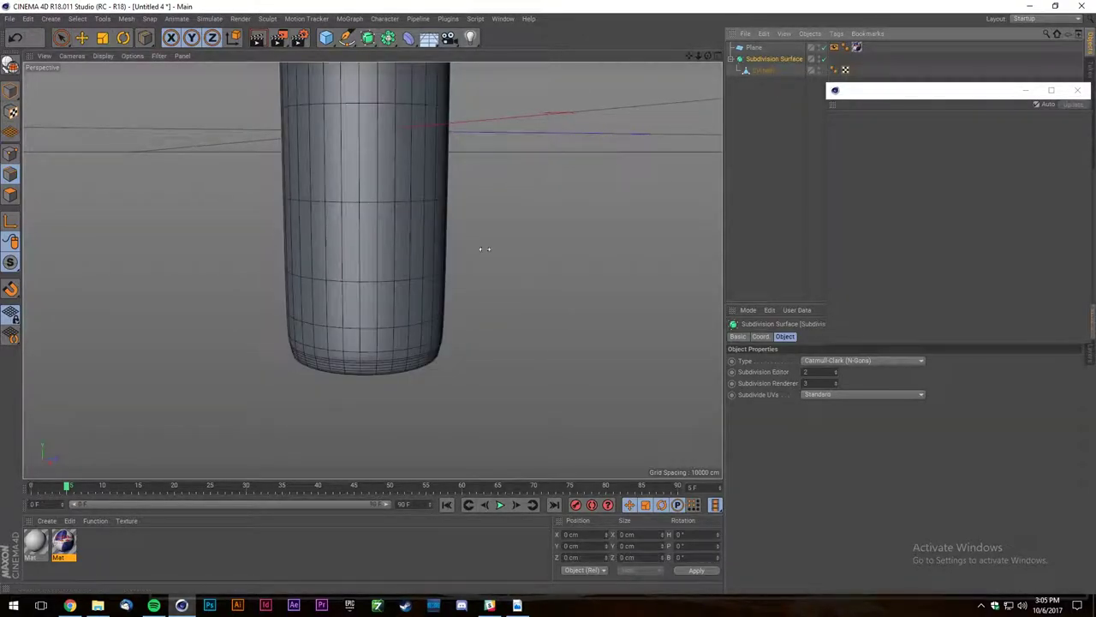
left_click_drag(504, 230, 434, 360, "alt")
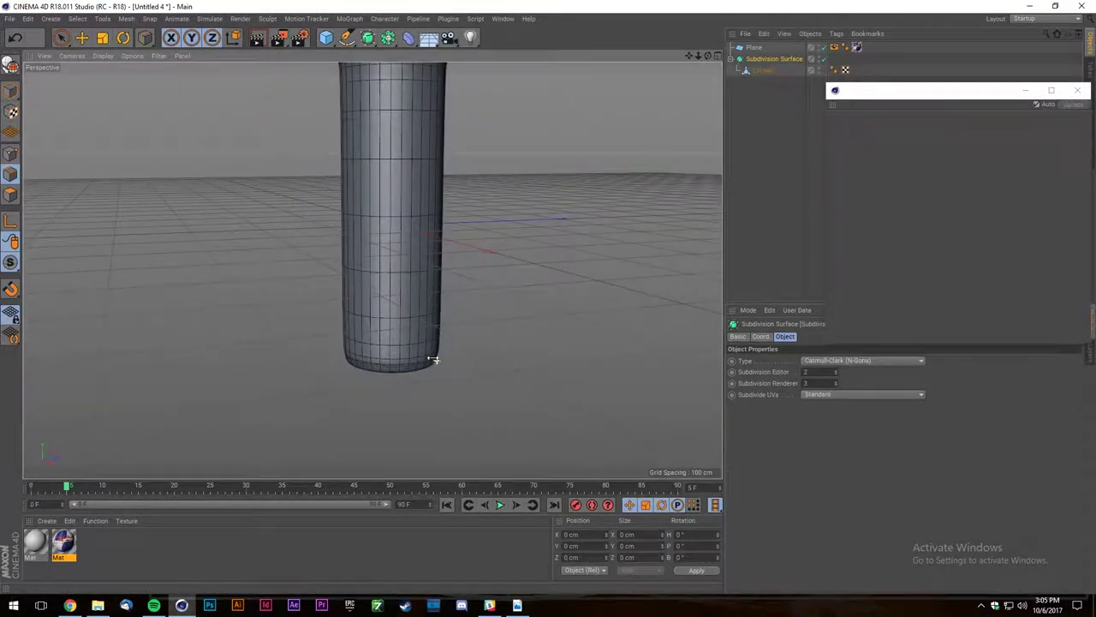
left_click(825, 59)
right_click_drag(484, 263, 599, 179, "alt")
left_click(756, 73)
right_click_drag(415, 391, 523, 269, "alt")
left_click_drag(708, 55, 706, 12)
left_click(824, 58)
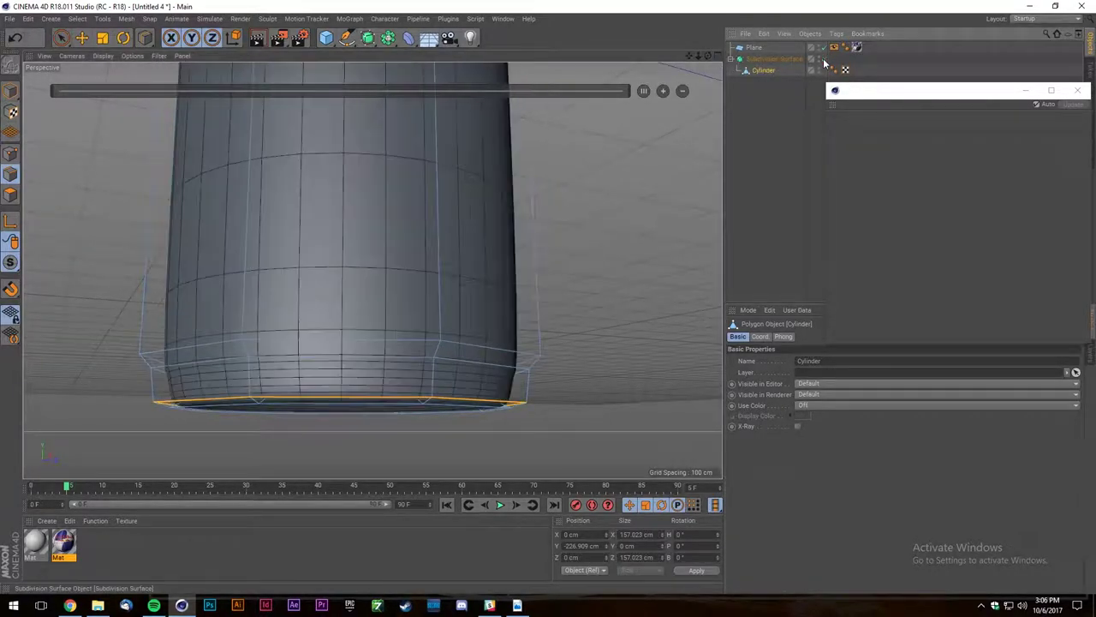
left_click(825, 58)
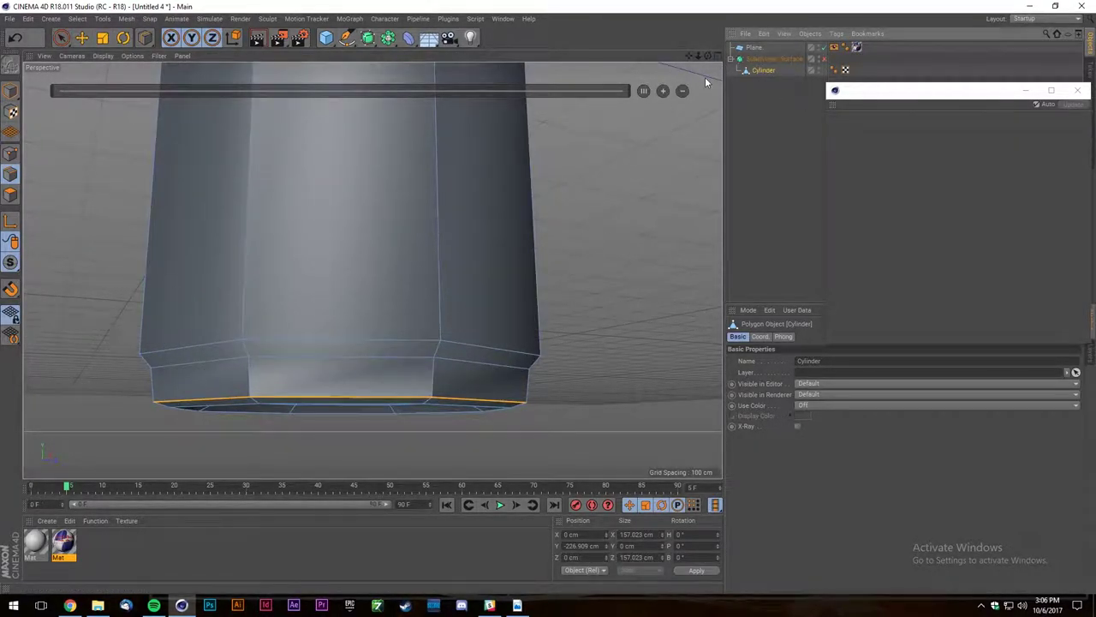
Add a loop cut just below the upper edge of the sloped band at the cylinder's base.
left_click(717, 55)
scroll(556, 321, "down", 8)
scroll(536, 419, "up", 5)
scroll(538, 416, "up", 6)
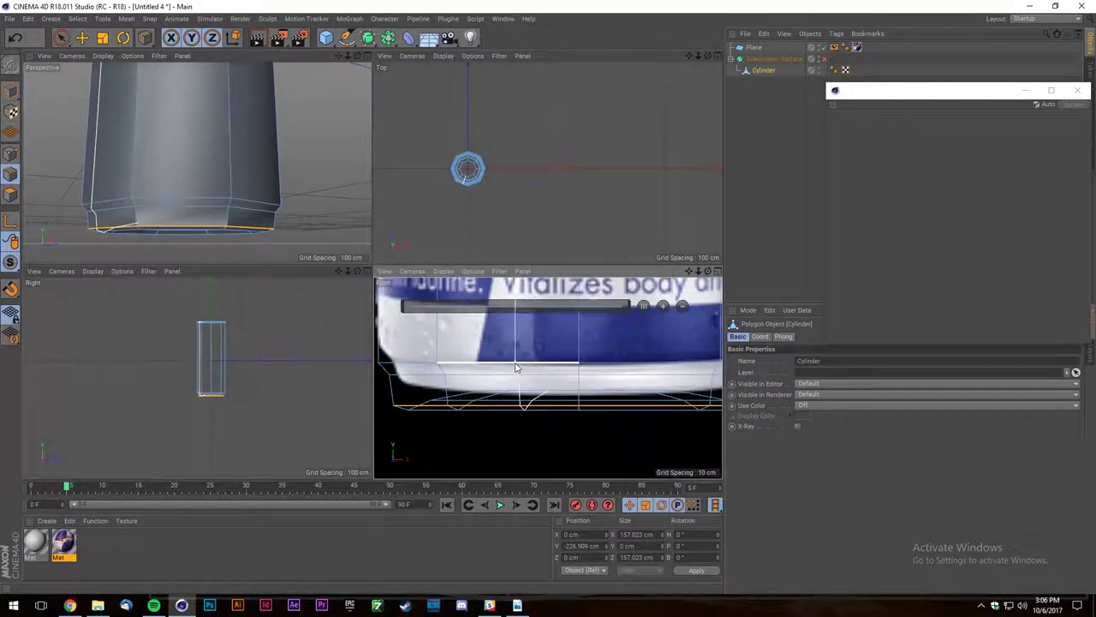
scroll(511, 346, "down", 5)
key("u")
key("l")
left_click(433, 371)
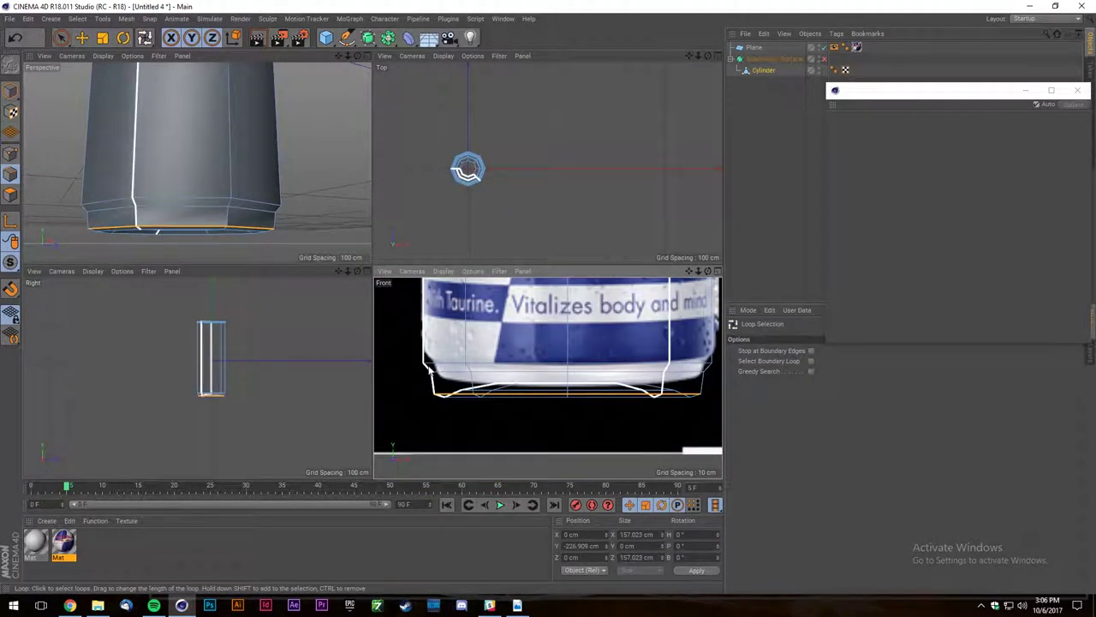
scroll(432, 371, "up", 4)
right_click(447, 370)
left_click(483, 414)
left_click(424, 365)
Loop-select the new edge loop in the base's sloped band and scale it inward to about 162 cm in diameter.
key("u")
key("l")
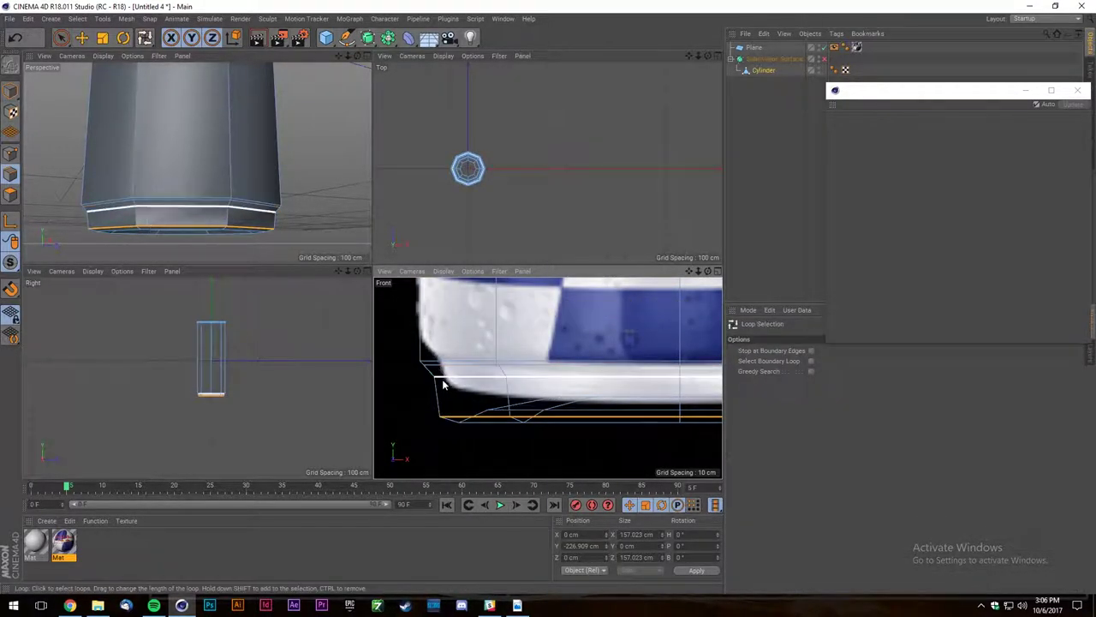
left_click(442, 370)
key("t")
left_click_drag(557, 399, 541, 404)
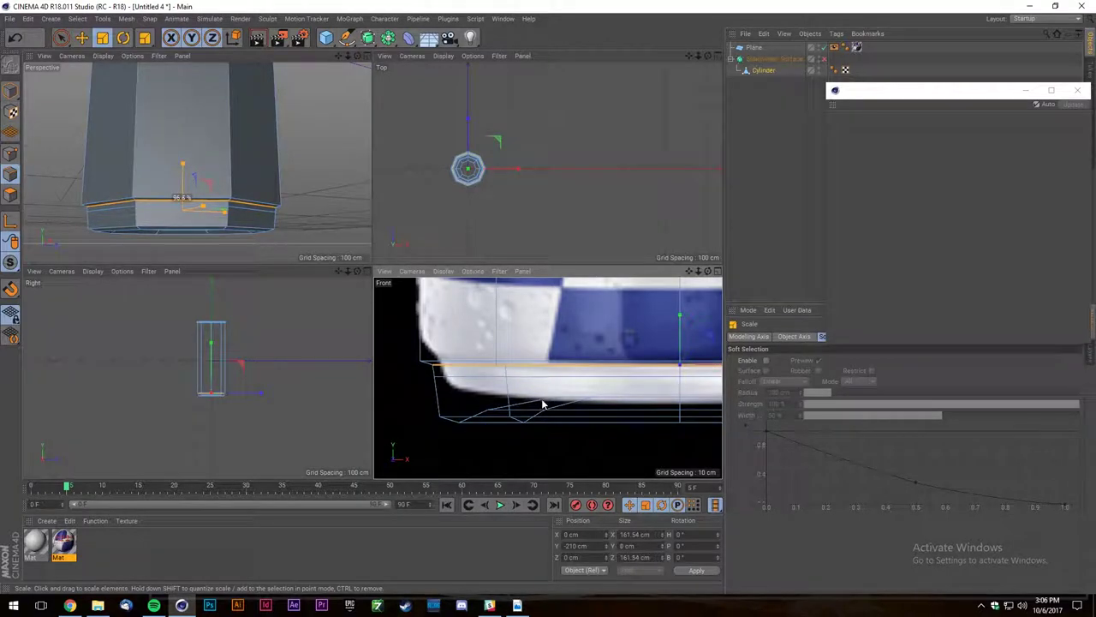
Loop-select the lower edge of the base's sloped band and raise it to about Y -211 cm.
key("u")
key("l")
left_click(467, 379)
key("e")
left_click_drag(675, 352, 676, 345)
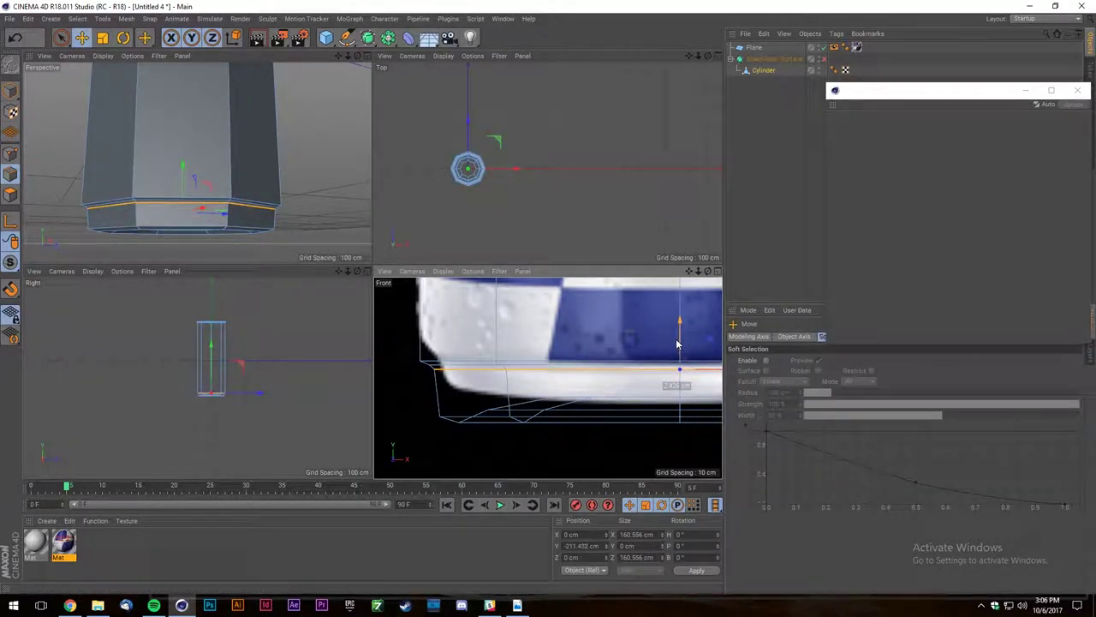
scroll(433, 371, "up", 5)
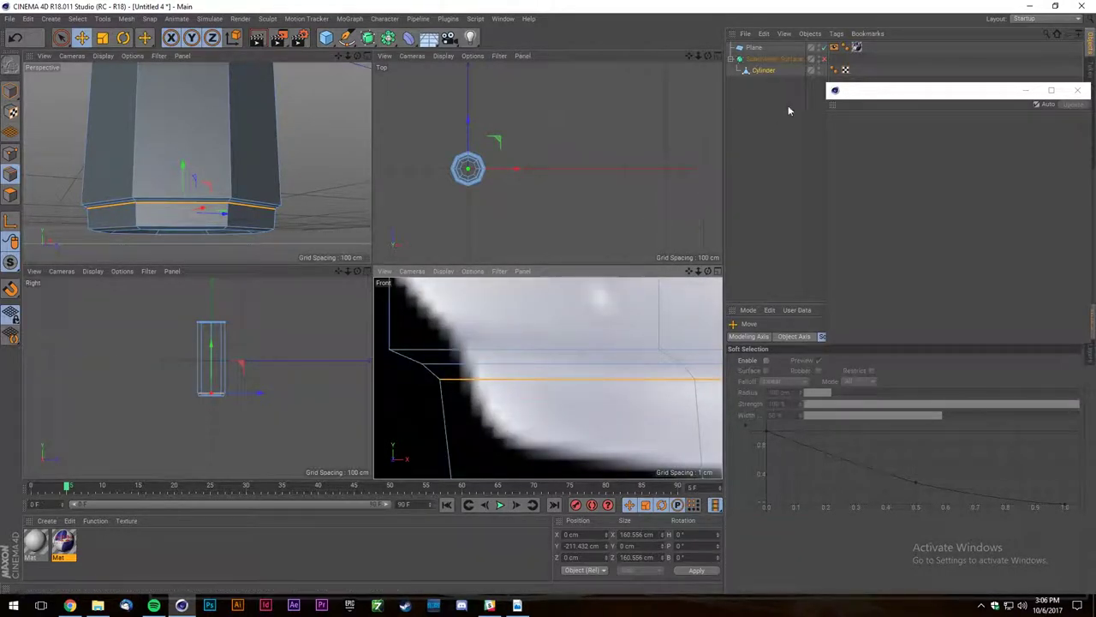
Enable the Subdivision Surface and add a loop cut just above the lower edge of the base's sloped band.
left_click(823, 58)
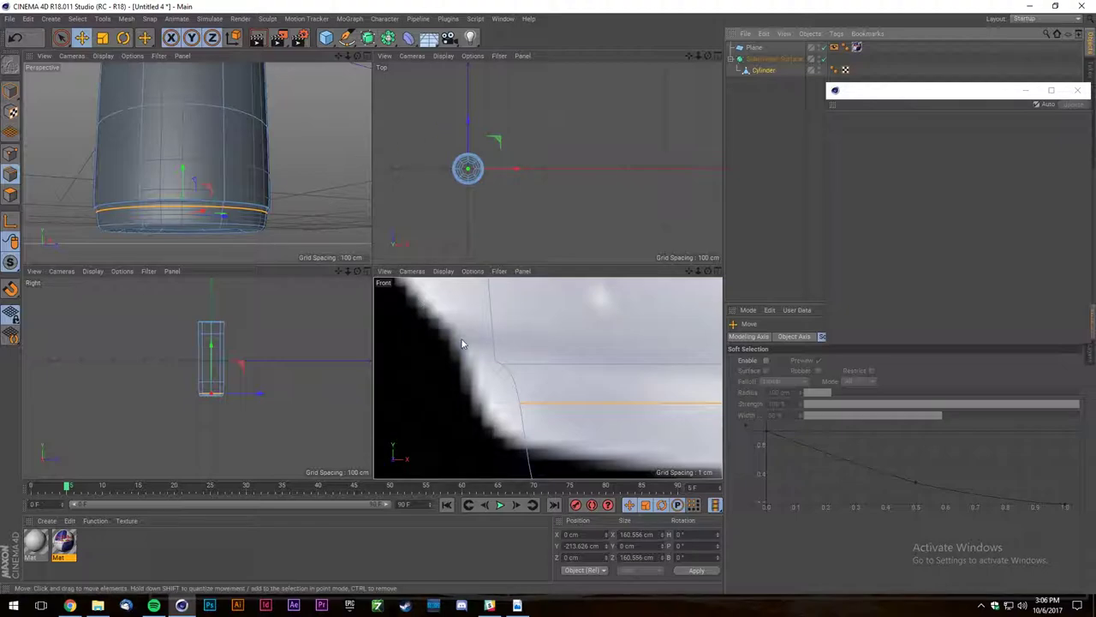
right_click(509, 391)
left_click(532, 396)
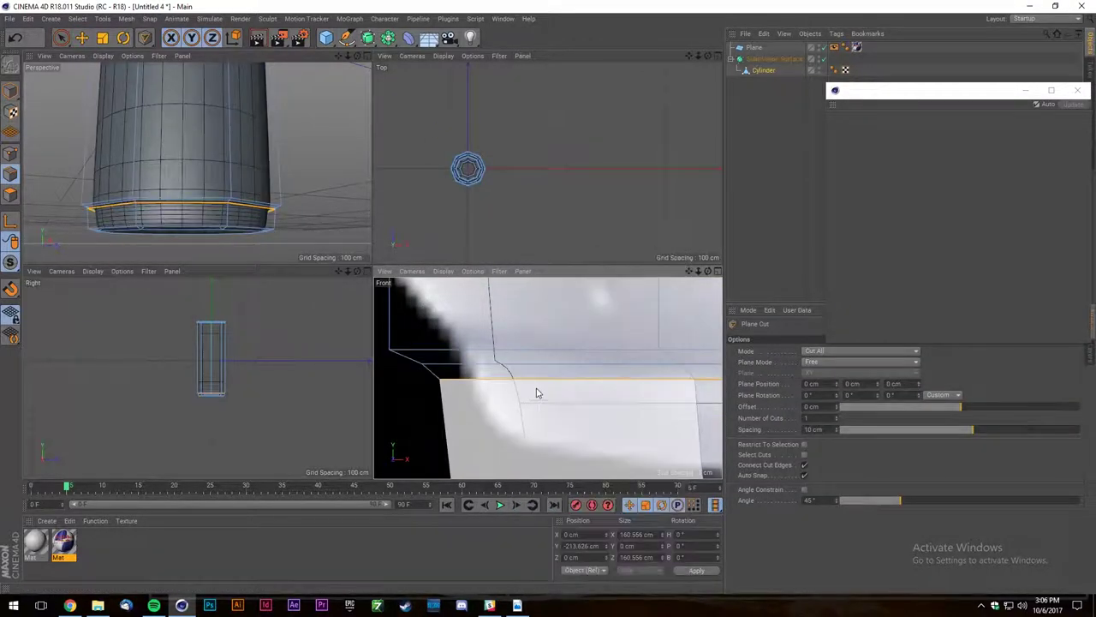
right_click(567, 410)
left_click(600, 414)
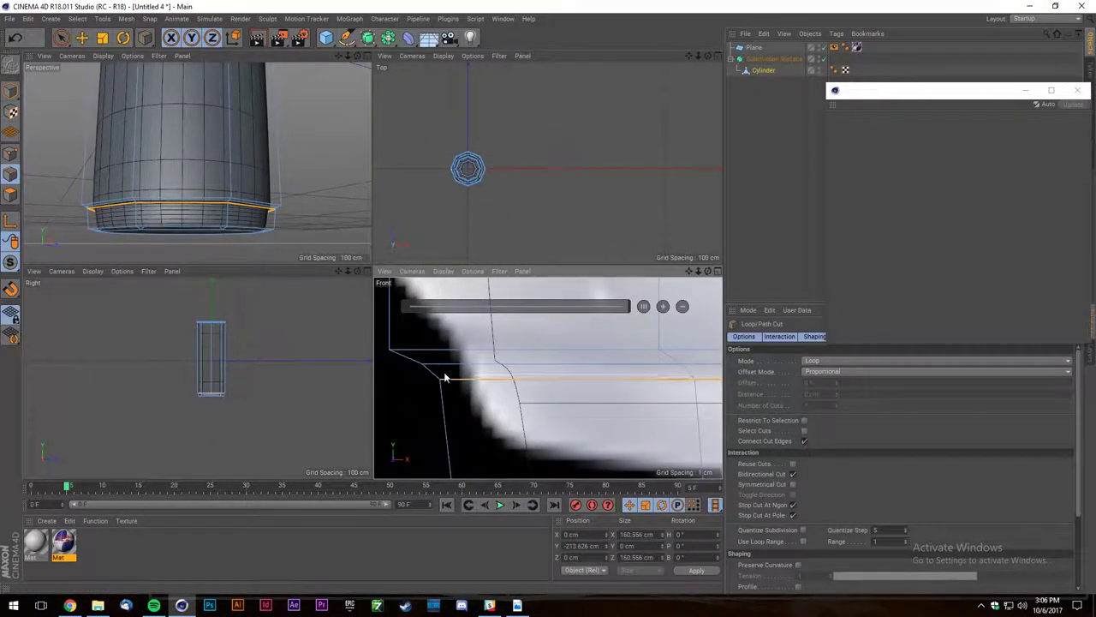
Disable smoothing and scale the loop at the lower edge of the base's sloped band inward to about 156 cm in diameter.
key("u")
key("l")
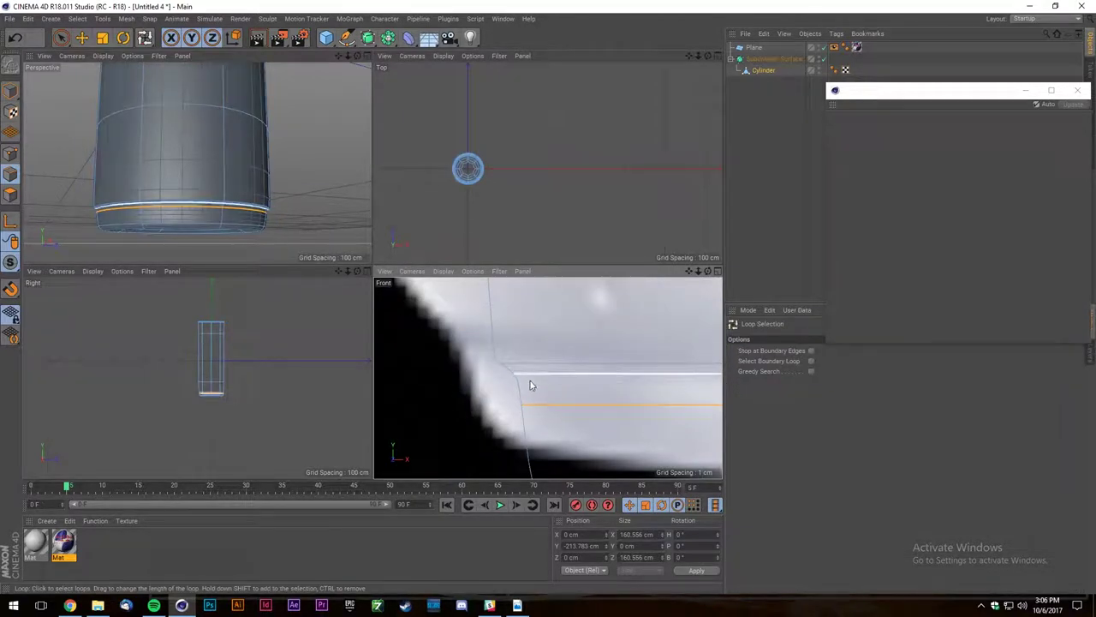
left_click(533, 400)
key("q")
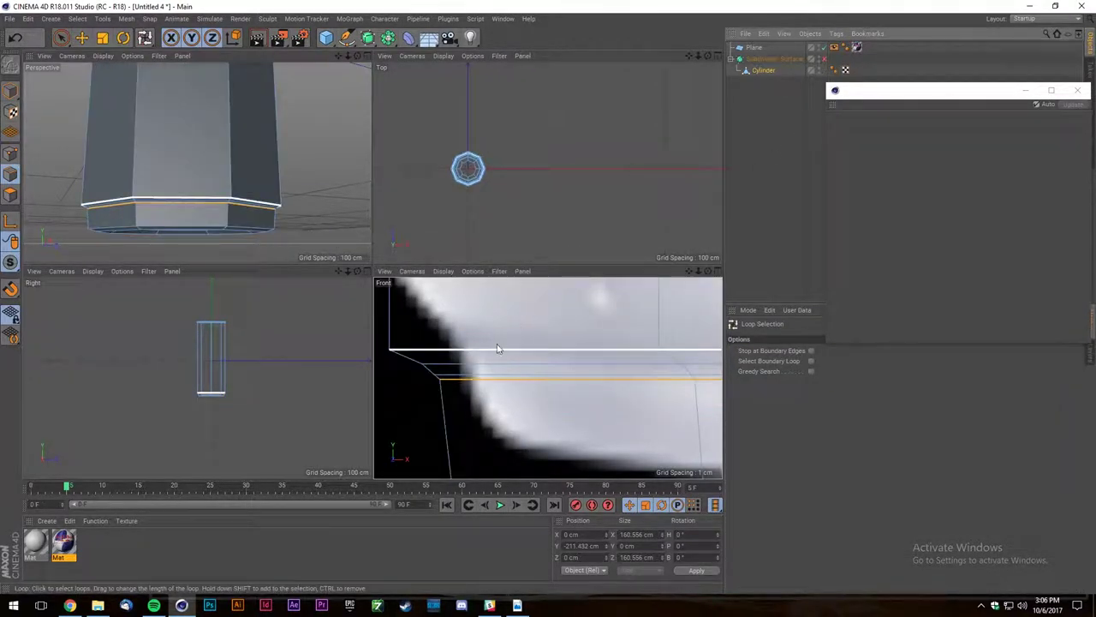
key("t")
left_click_drag(479, 381, 421, 419)
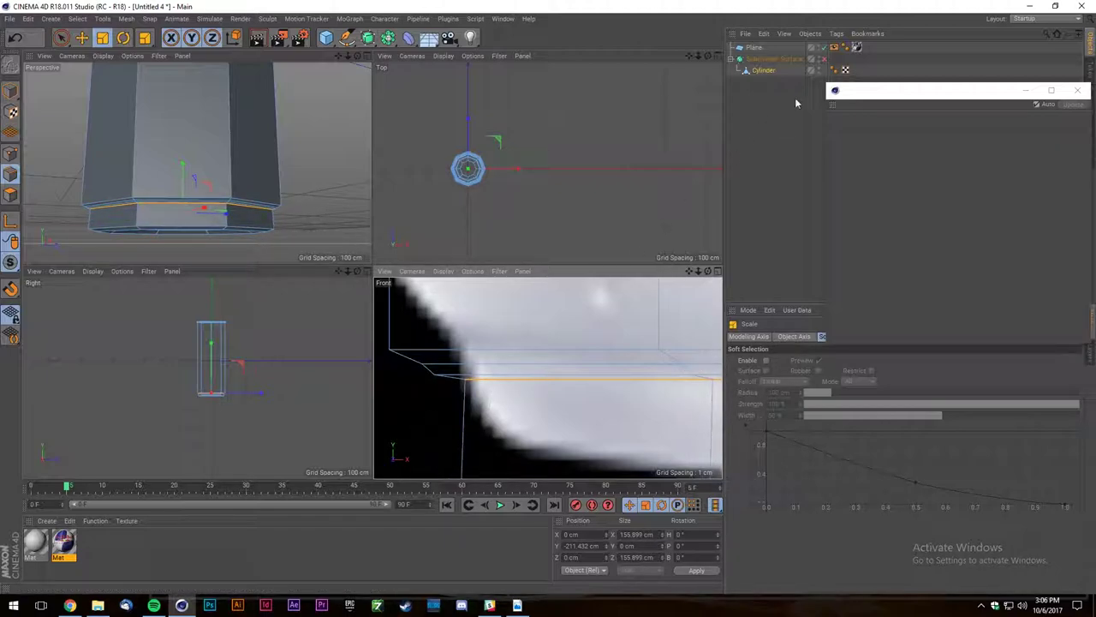
Re-enable the Subdivision Surface, inspect the smoothed base up close, and select the Subdivision Surface object.
left_click(823, 58)
left_click_drag(280, 197, 246, 186, "alt")
scroll(221, 176, "down", 4)
scroll(238, 161, "up", 4)
left_click_drag(357, 56, 322, 92)
left_click(368, 55)
scroll(323, 179, "up", 5)
mouse_move(708, 56)
left_mouse_down()
mouse_move(676, 25)
mouse_move(690, 47)
left_mouse_up()
left_click_drag(371, 270, 660, 108, "alt")
left_click(775, 58)
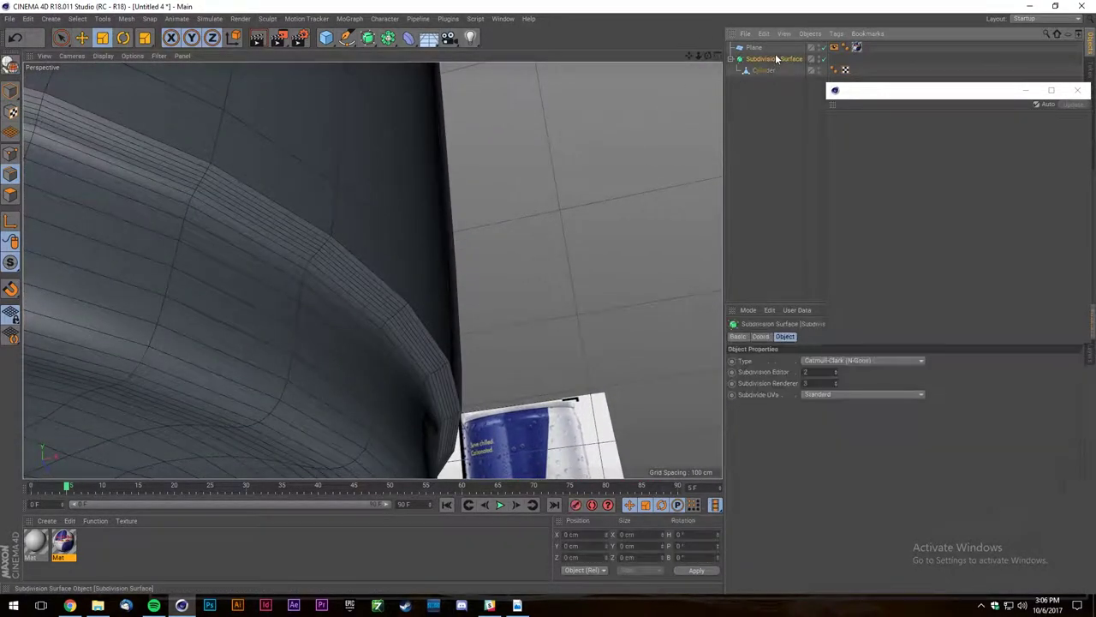
Set the Subdivision Surface's editor and renderer subdivision levels to 0.
double_click(807, 372)
type("0")
key("Tab")
type("0")
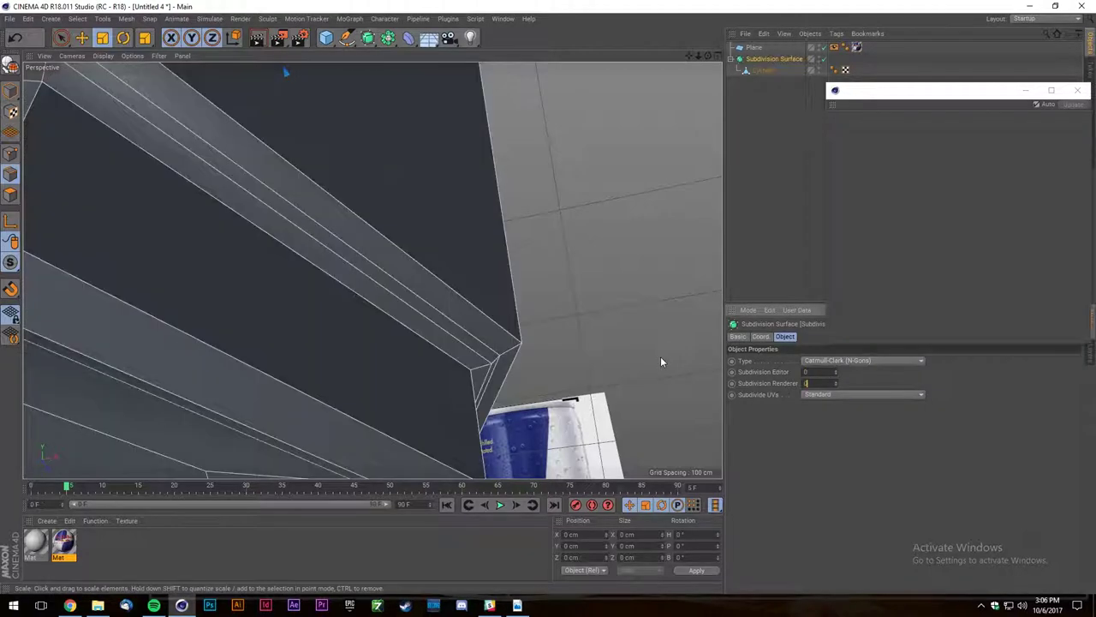
Loop-select the upper and lower edges of the base's sloped band on the Cylinder and inspect the unsmoothed profile.
left_click(763, 70)
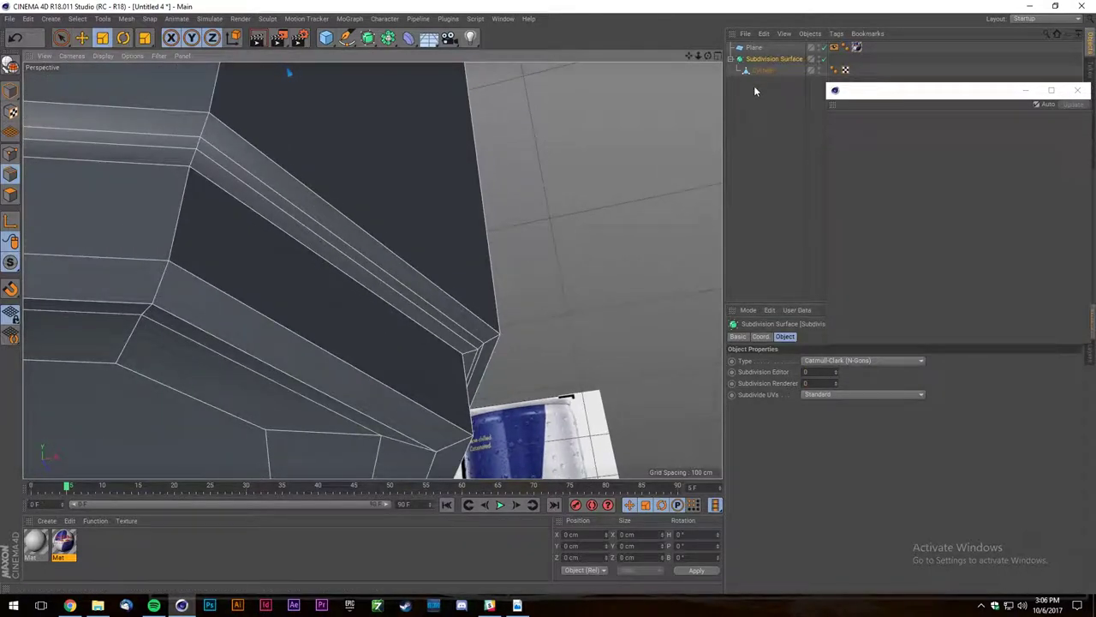
key("u")
key("l")
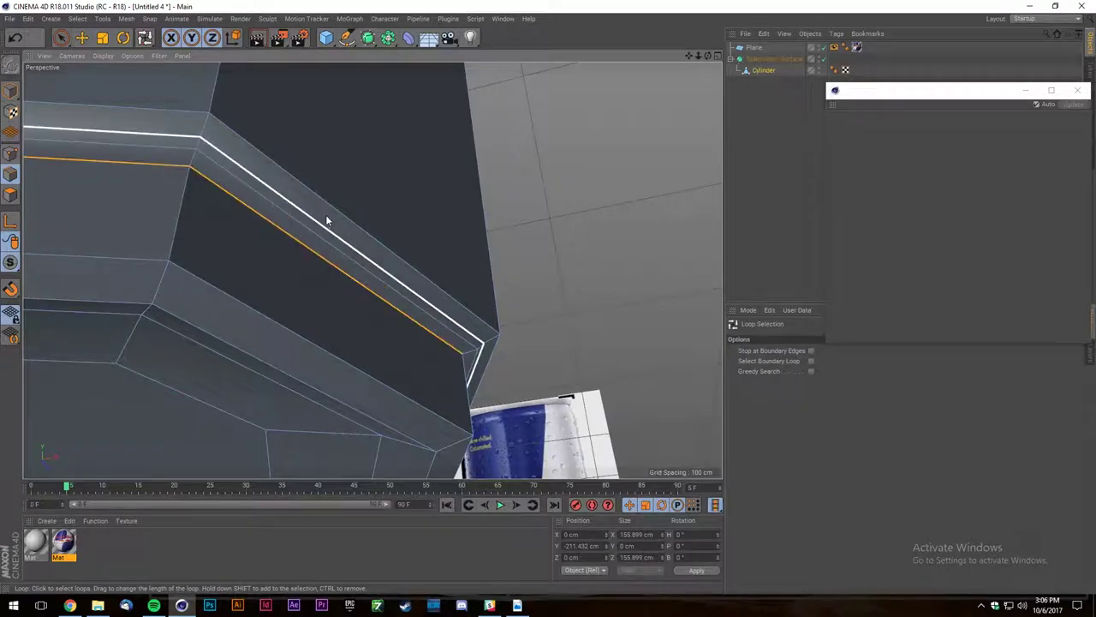
left_click(342, 216, "shift")
scroll(239, 193, "up", 3)
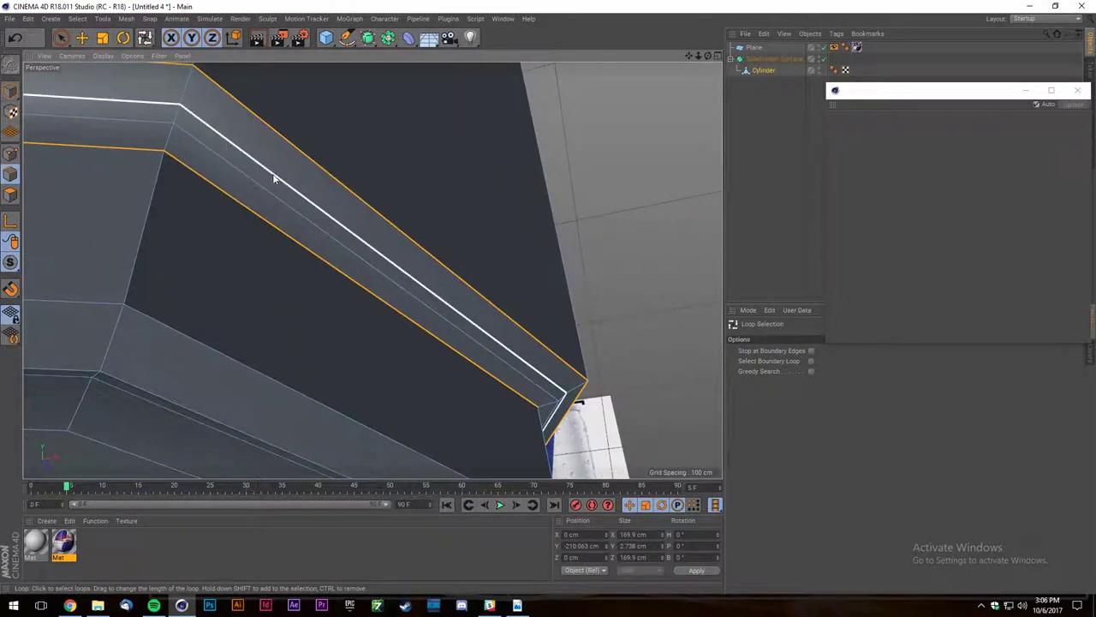
left_click_drag(708, 55, 673, 111)
left_click_drag(372, 271, 372, 271, "alt")
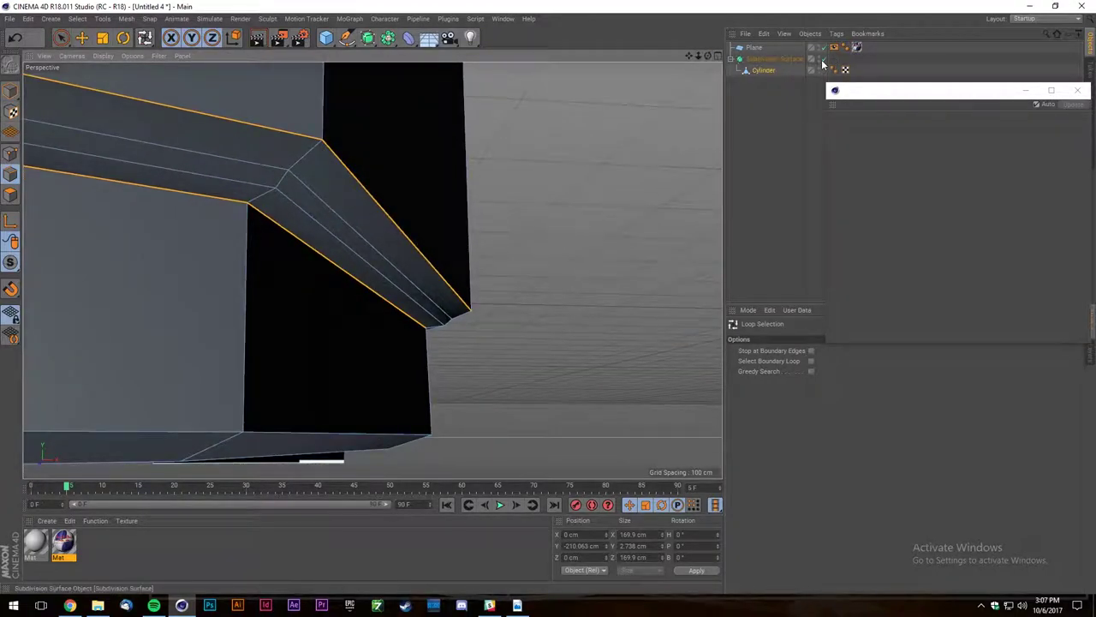
Try an editor subdivision level of 1 and inspect the base's sloped band with the Cylinder selected.
left_click(774, 59)
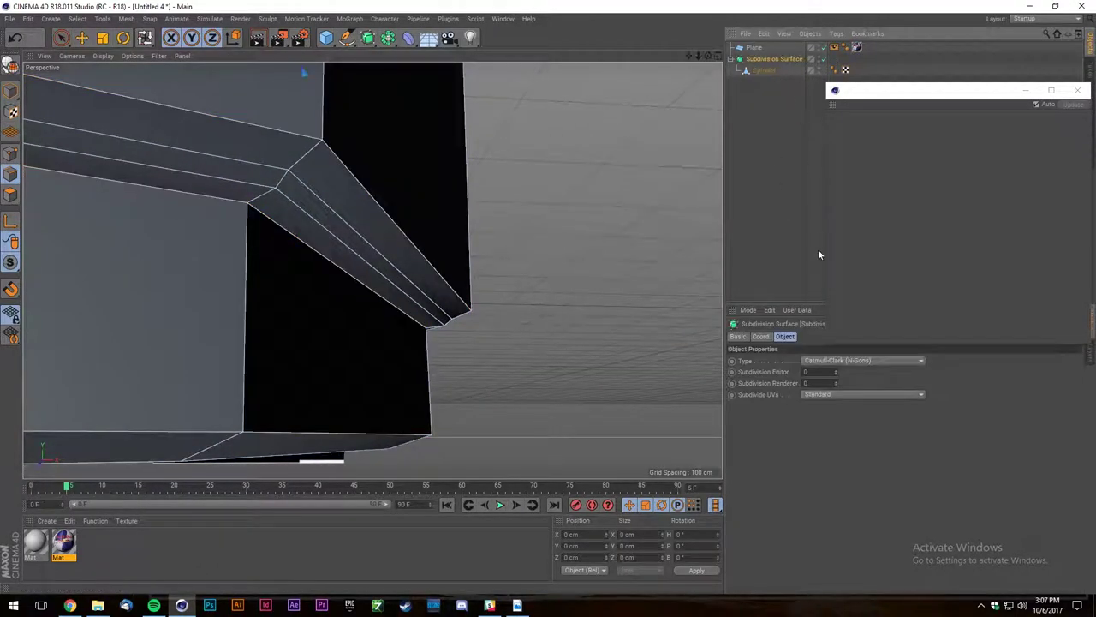
left_click(835, 369)
left_click(763, 70)
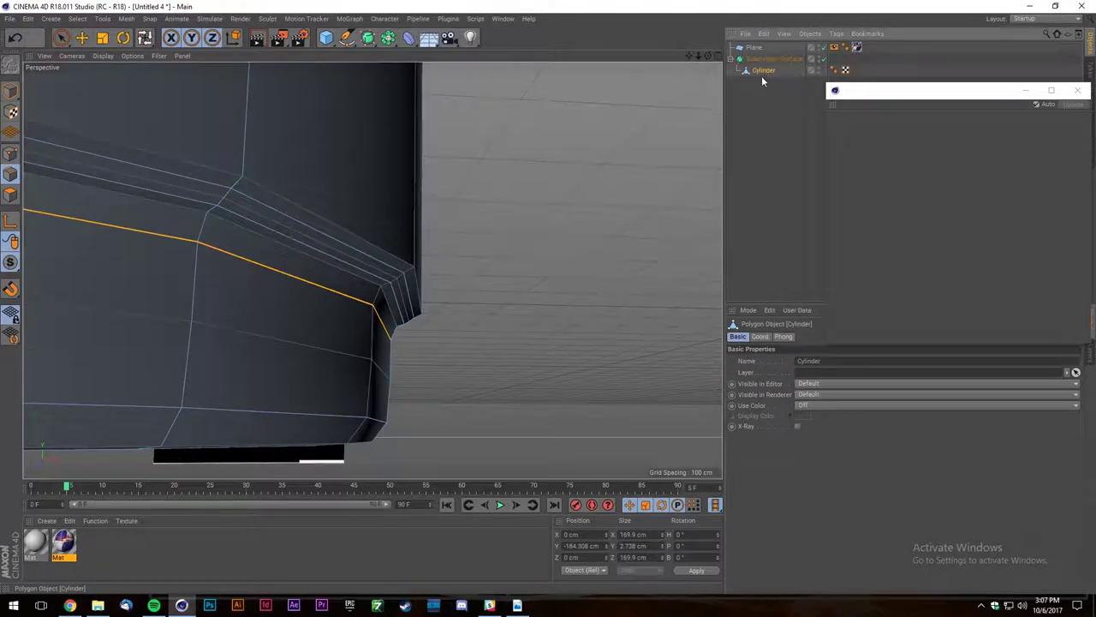
scroll(232, 269, "up", 3)
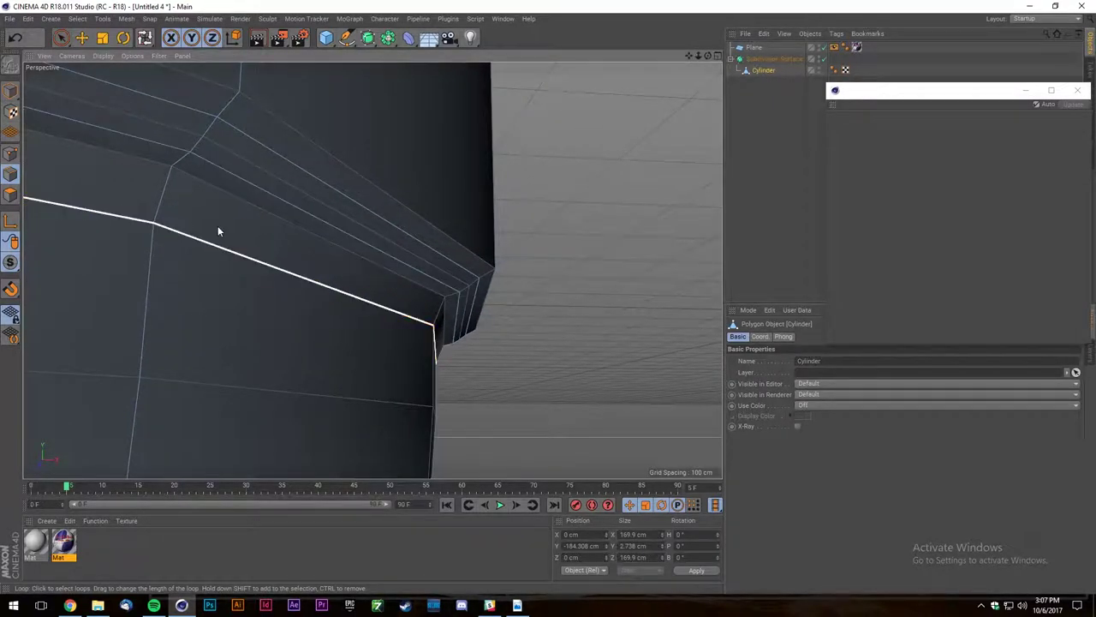
scroll(219, 228, "up", 2)
left_click_drag(339, 254, 353, 154, "alt")
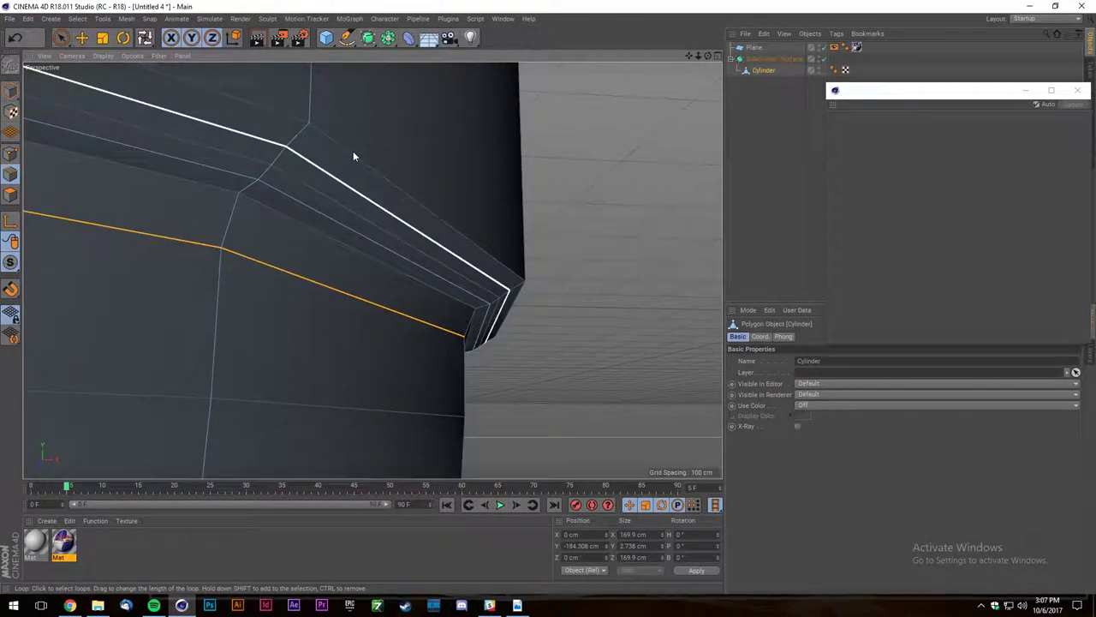
Set the Subdivision Surface's editor subdivision to 2 and select the Cylinder to check the base's edges.
left_click(773, 58)
left_click(807, 373)
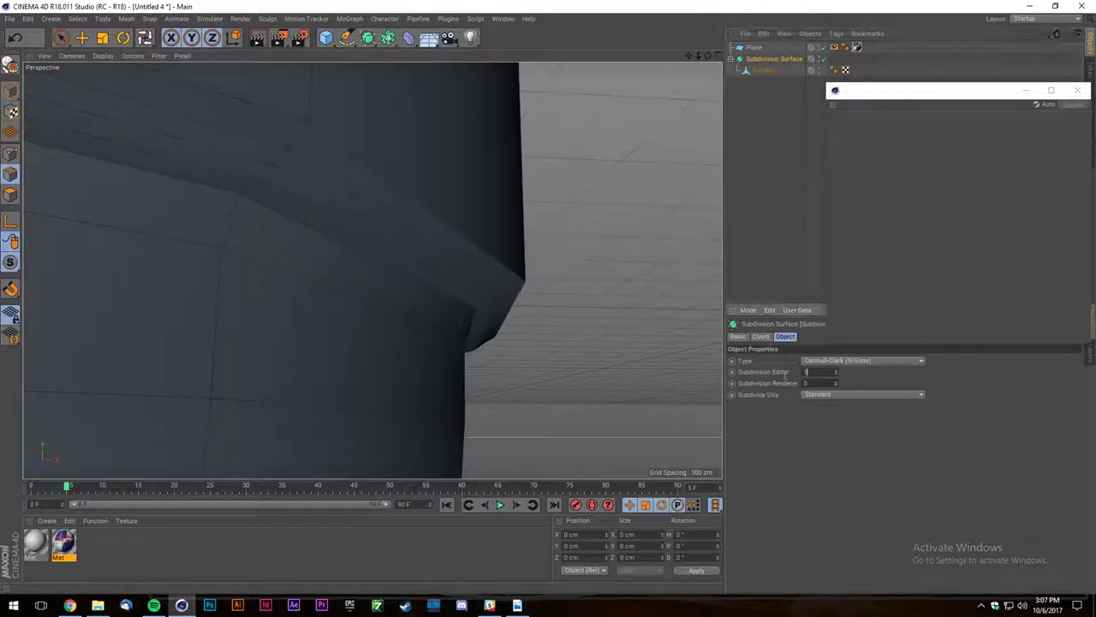
type("2")
key("Return")
left_click(743, 74)
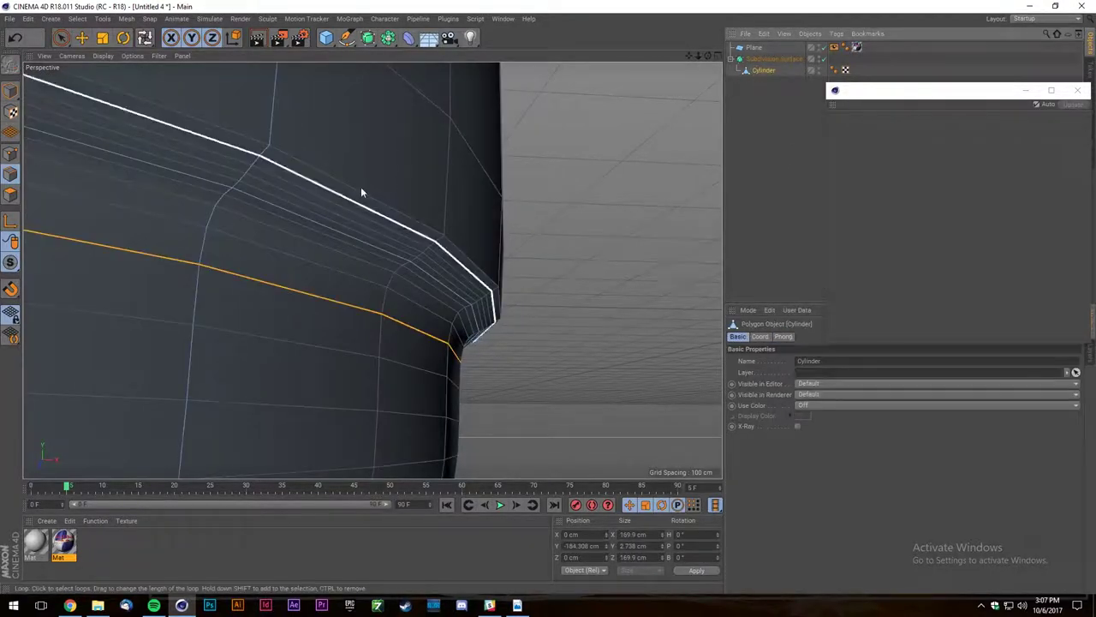
Try an editor subdivision level of 3 on the whole can, then return it to 2.
left_click(767, 60)
left_click(836, 369)
scroll(526, 318, "down", 10)
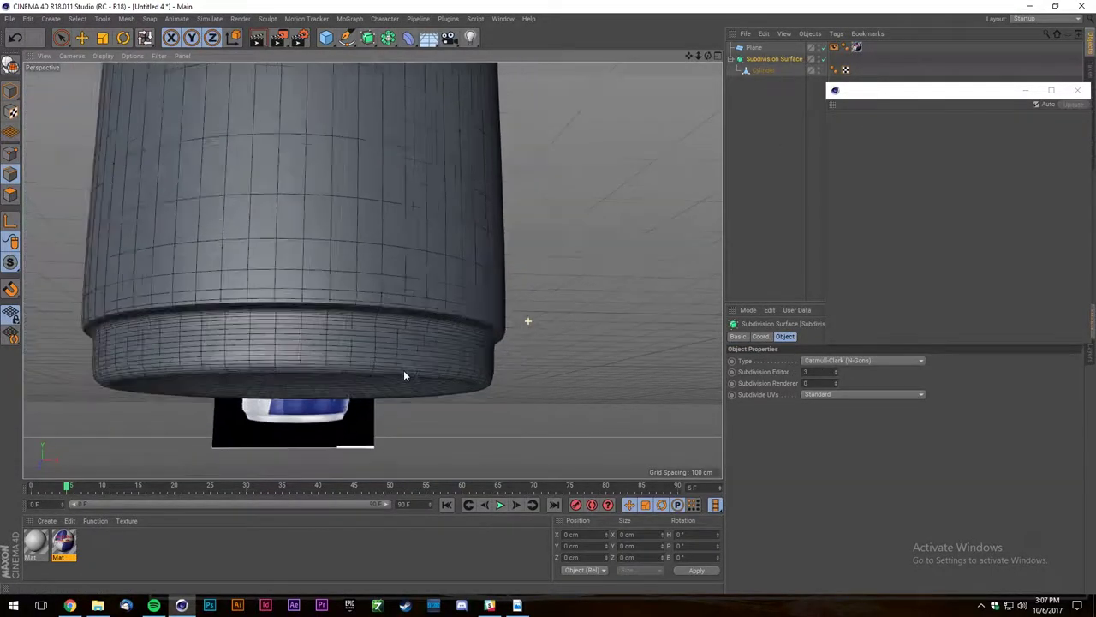
scroll(392, 358, "up", 2)
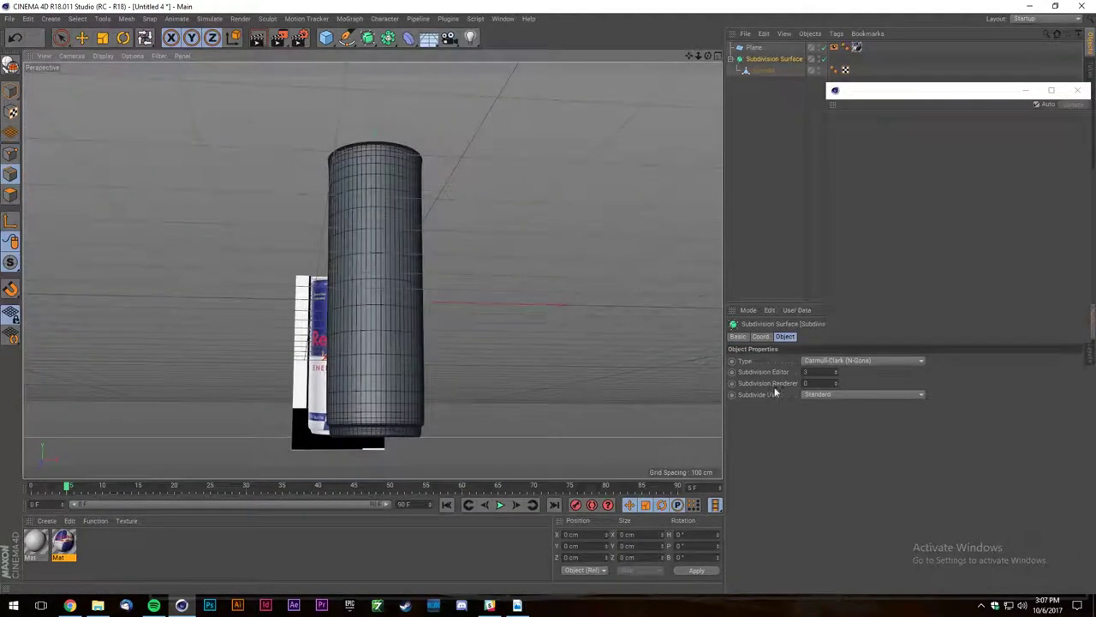
left_click(835, 375)
left_click_drag(709, 56, 779, 269)
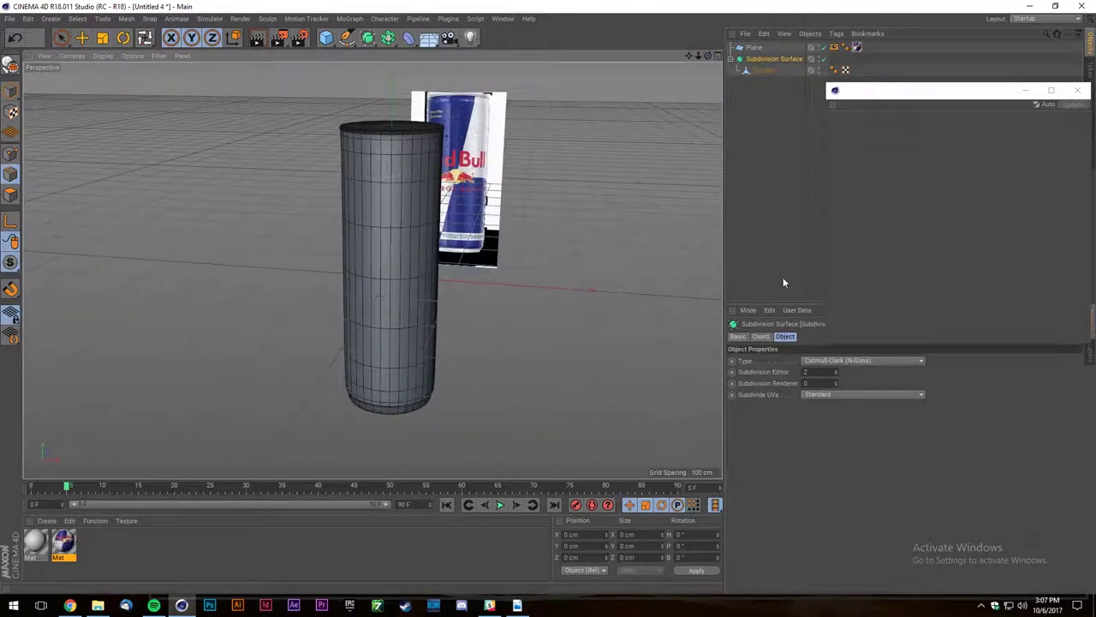
left_click(837, 370)
left_click(837, 375)
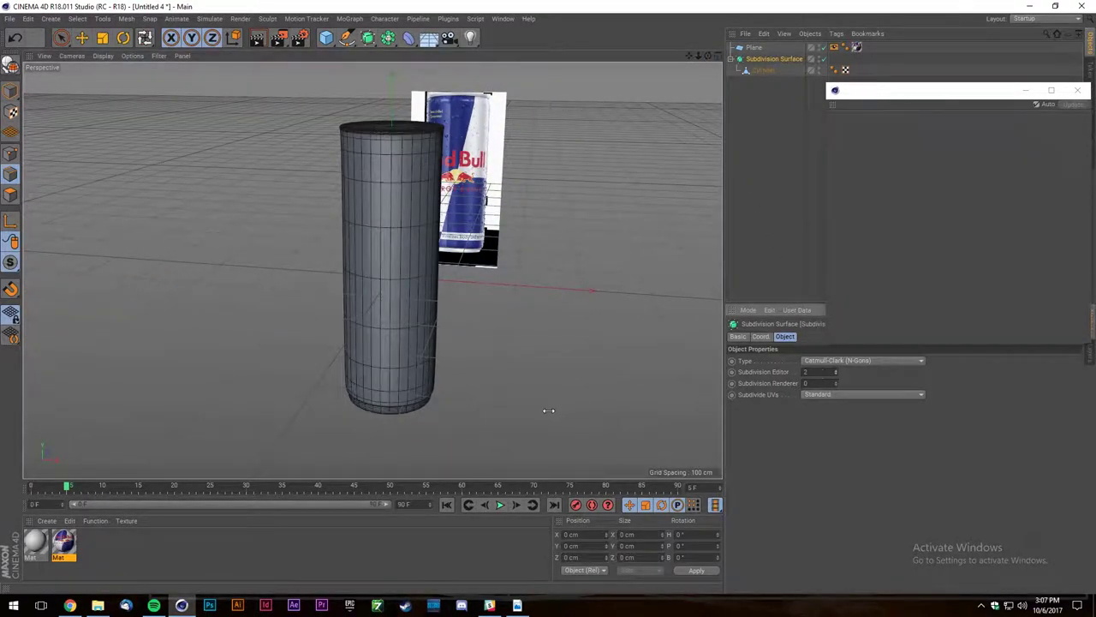
Select the Cylinder and disable the Subdivision Surface to expose the low-poly mesh at the can's top.
scroll(550, 411, "down", 2)
scroll(464, 201, "up", 4)
scroll(438, 244, "up", 6)
scroll(406, 331, "down", 3)
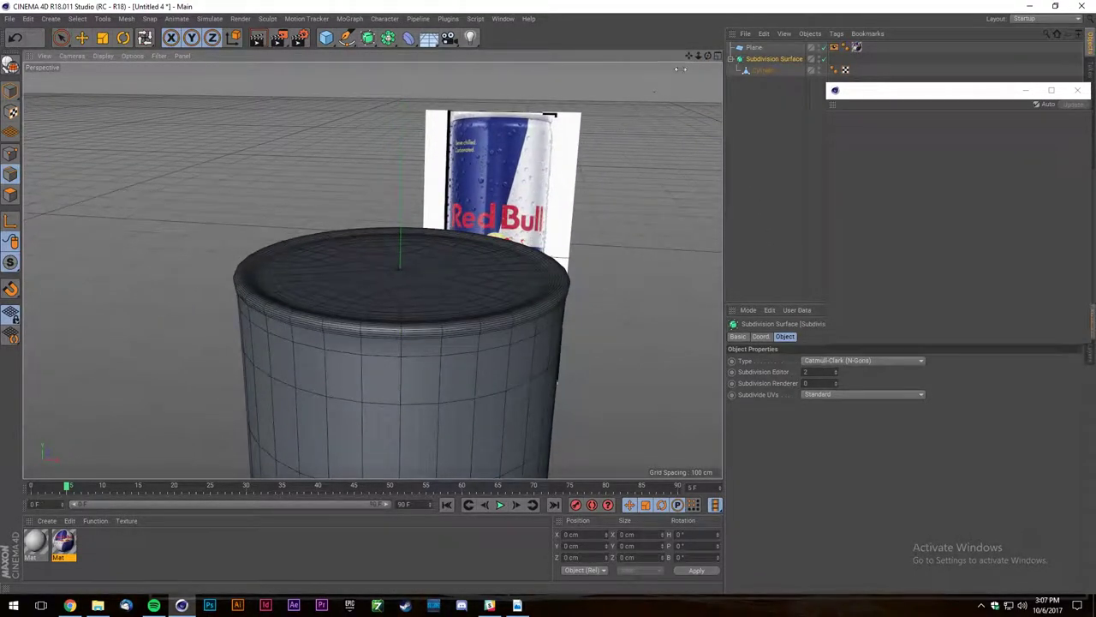
left_click_drag(708, 57, 712, 89)
left_click_drag(371, 269, 371, 269, "alt")
left_click(763, 69)
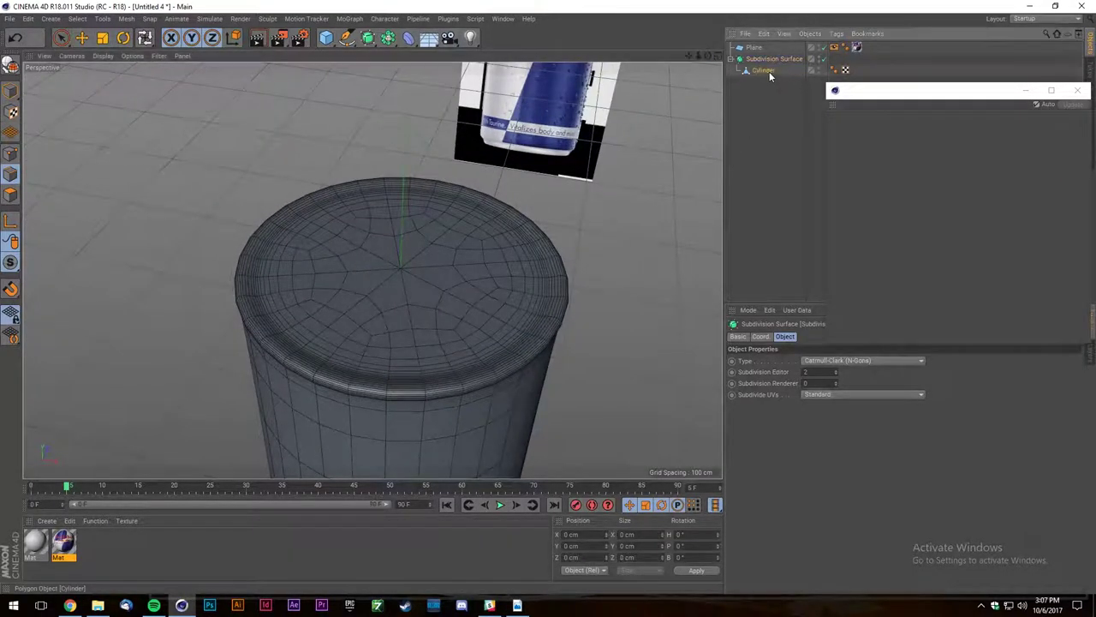
left_click(819, 59)
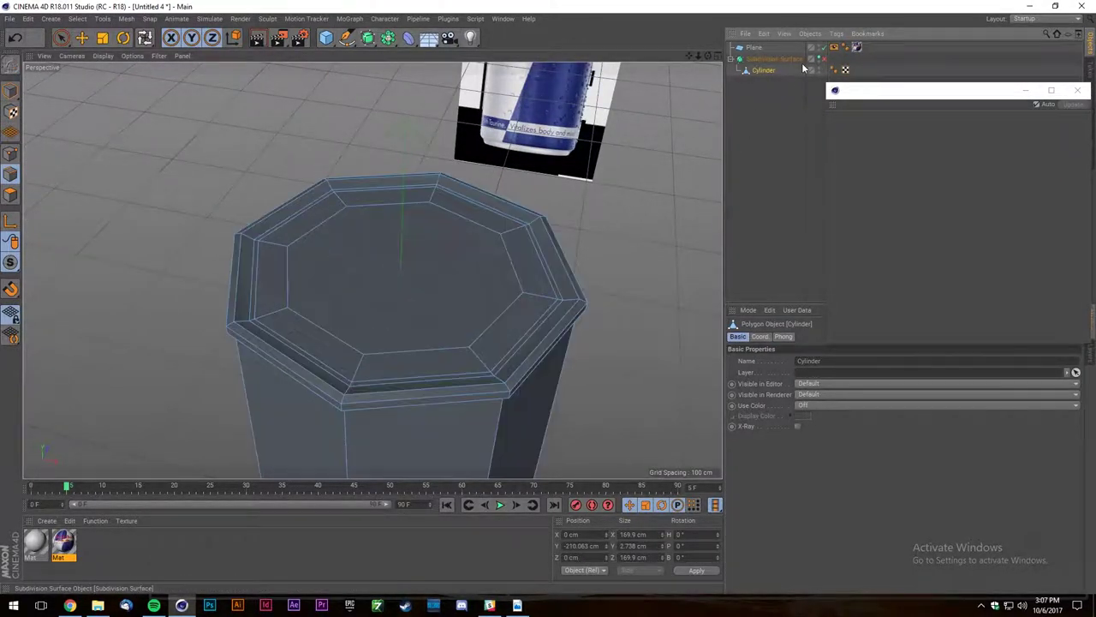
Add the edge loops inside the top rim to the loop selection and lower the selection to about Y 4.8 cm.
key("u")
key("l")
left_click(253, 261)
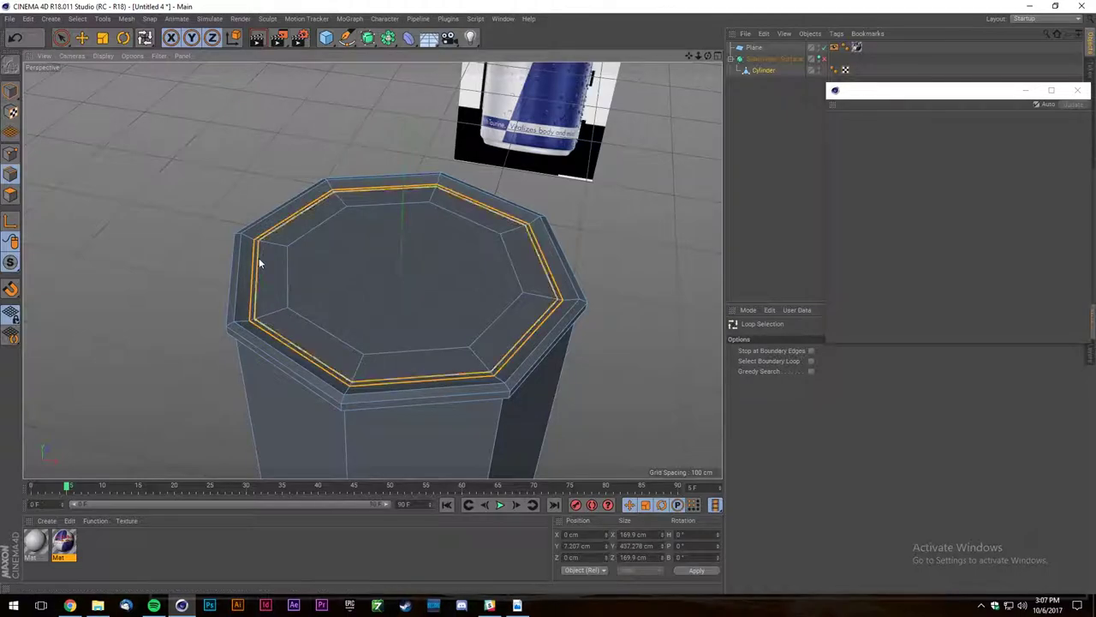
left_click(288, 254, "shift")
key("e")
scroll(400, 274, "down", 3)
left_click_drag(392, 351, 392, 356)
scroll(346, 264, "up", 3)
Add a loop cut on the inner sloped band of the top rim and scale it inward to about 156 cm in diameter.
right_click(303, 253)
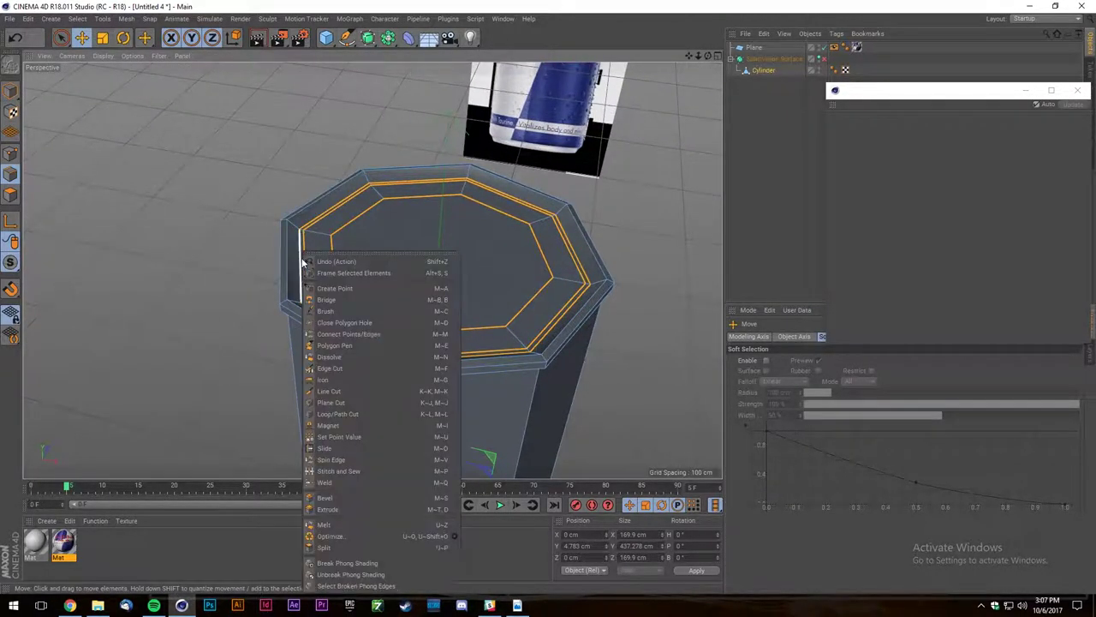
left_click(322, 416)
scroll(324, 248, "up", 3)
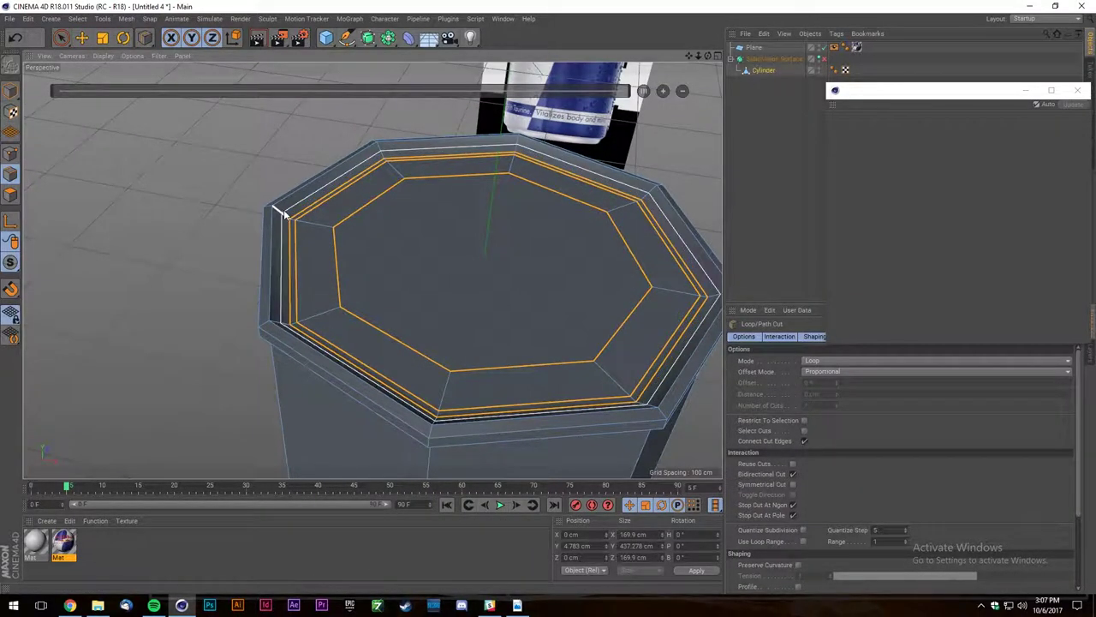
left_click(281, 212)
key("t")
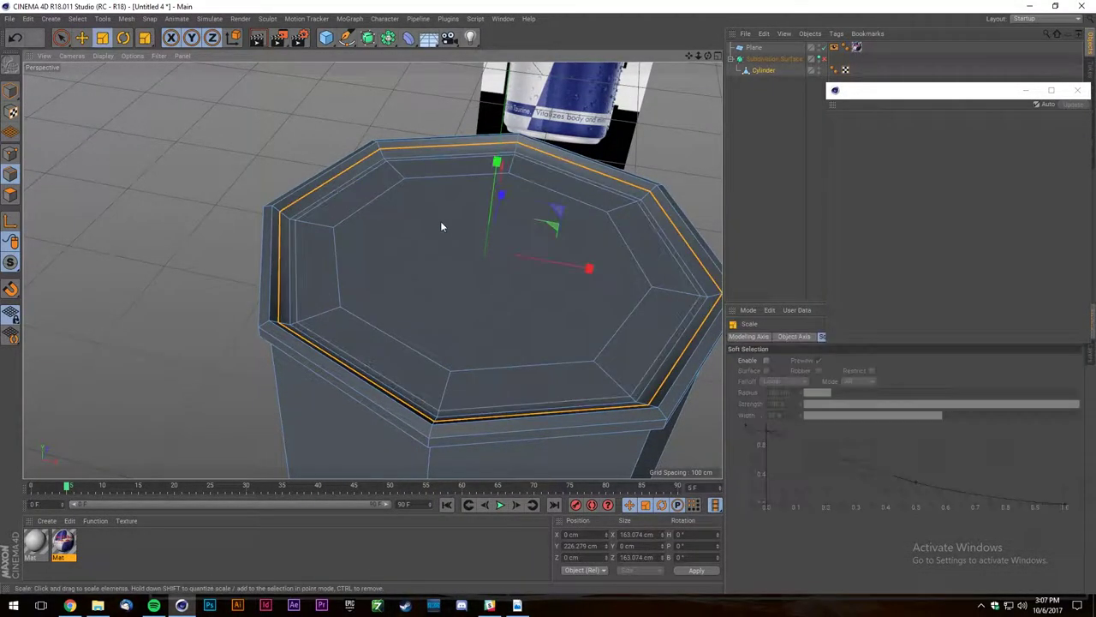
left_click_drag(626, 161, 607, 165)
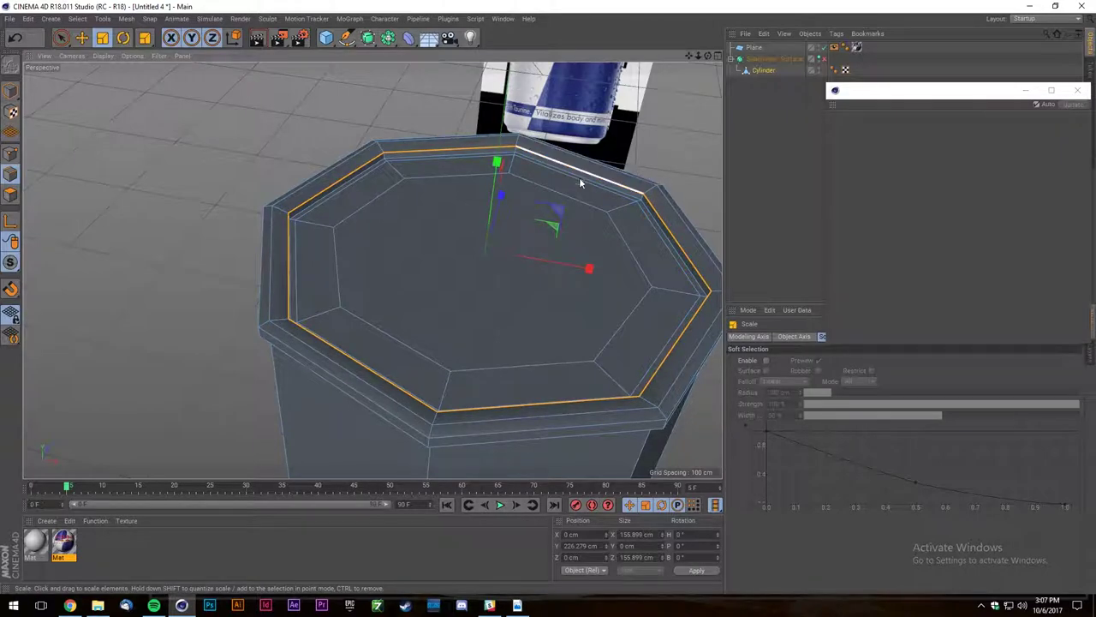
Re-enable the Subdivision Surface, inspect the smoothed top rim up close and clear the object selection.
left_click(826, 59)
scroll(359, 208, "up", 4)
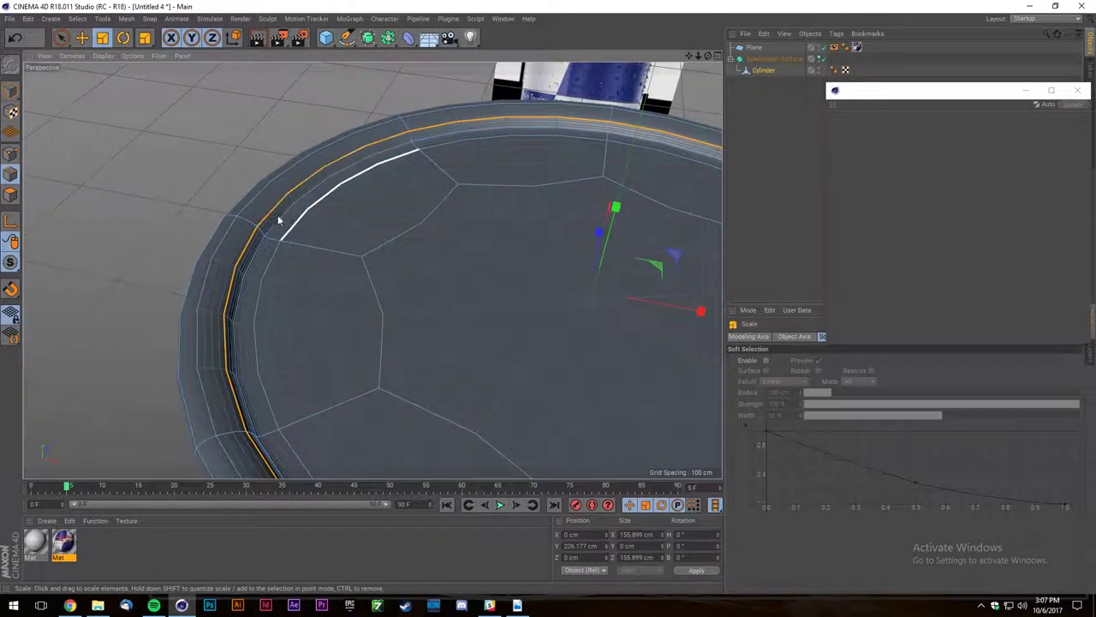
left_click_drag(707, 55, 708, 15)
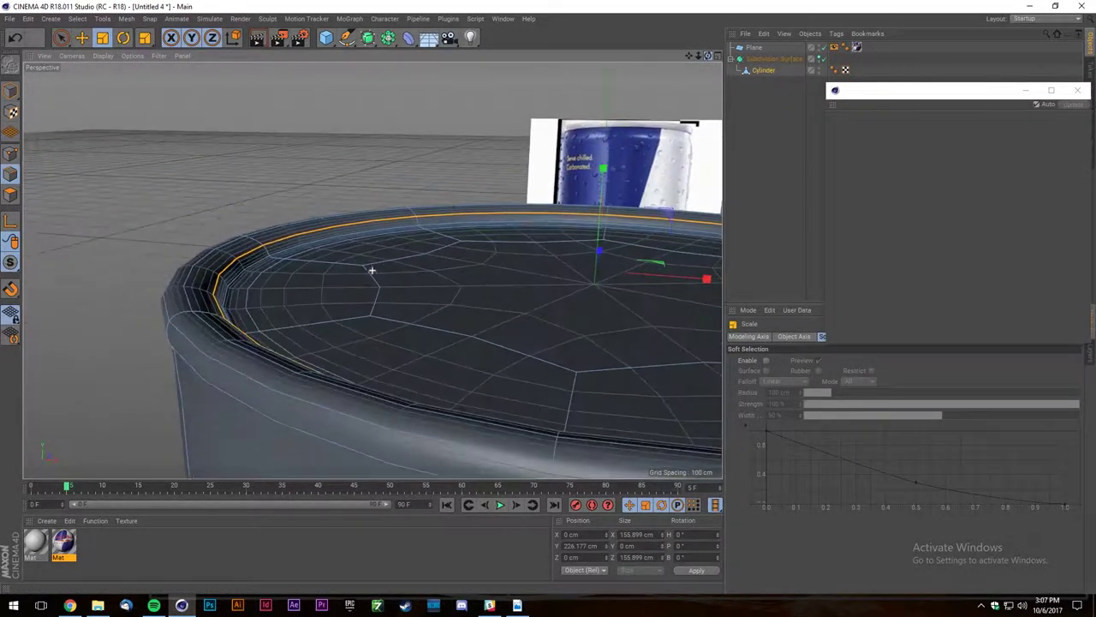
left_click(733, 129)
scroll(282, 233, "down", 6)
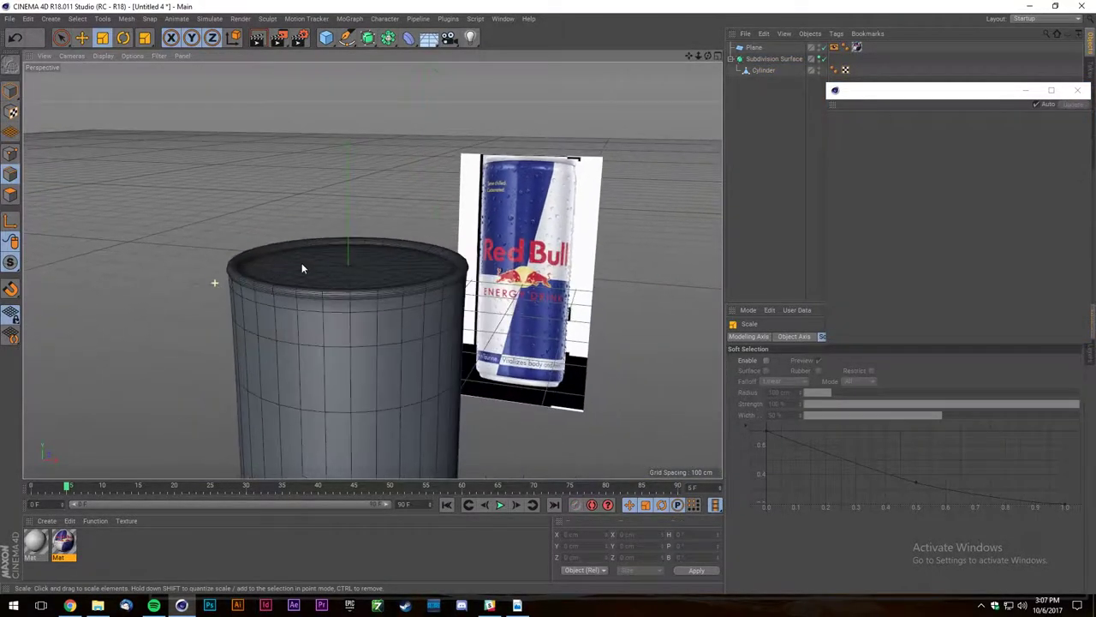
Disable the Subdivision Surface again and bring the can's lid into close view.
left_click(819, 58)
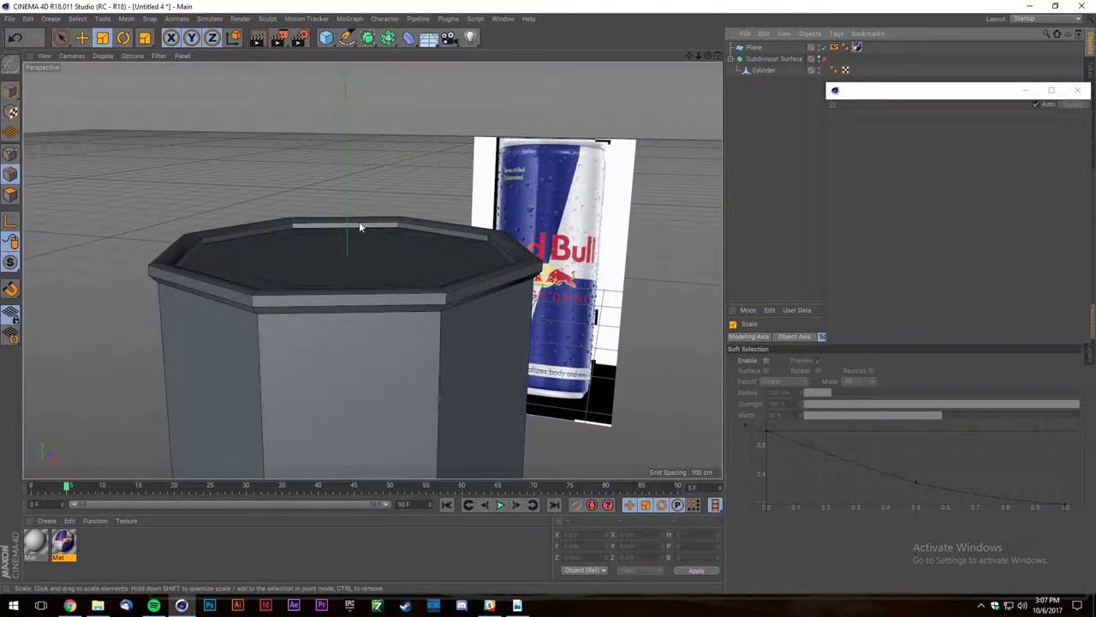
scroll(360, 221, "up", 5)
left_click_drag(371, 269, 372, 269, "alt")
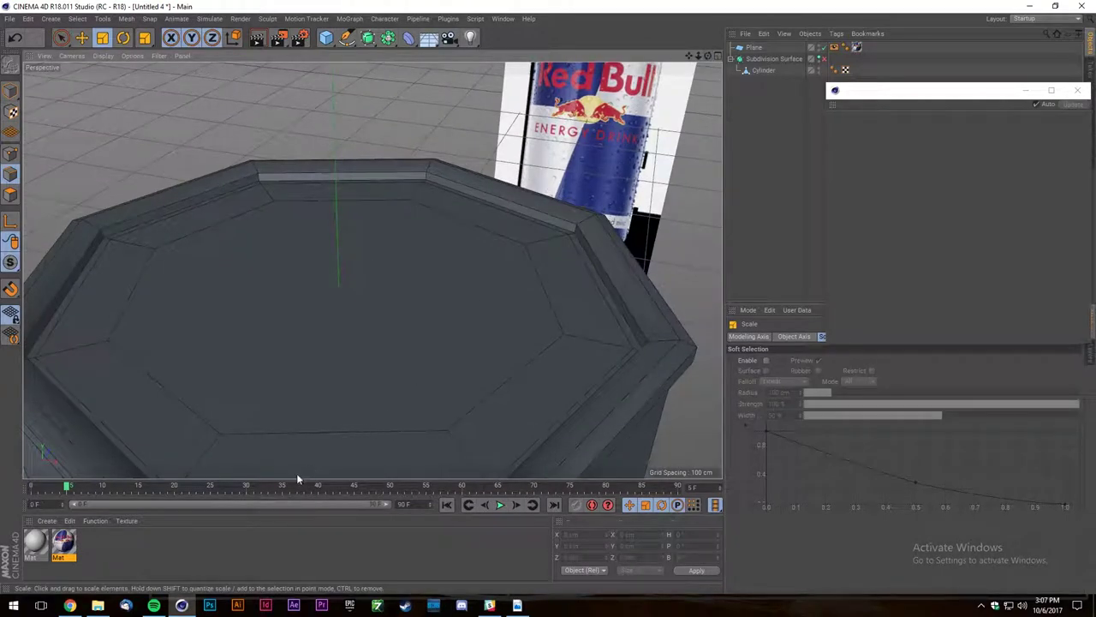
Switch to Chrome, search Google Images for "can top" and open a top-view image of a drink can lid.
left_click(70, 604)
scroll(391, 141, "up", 4)
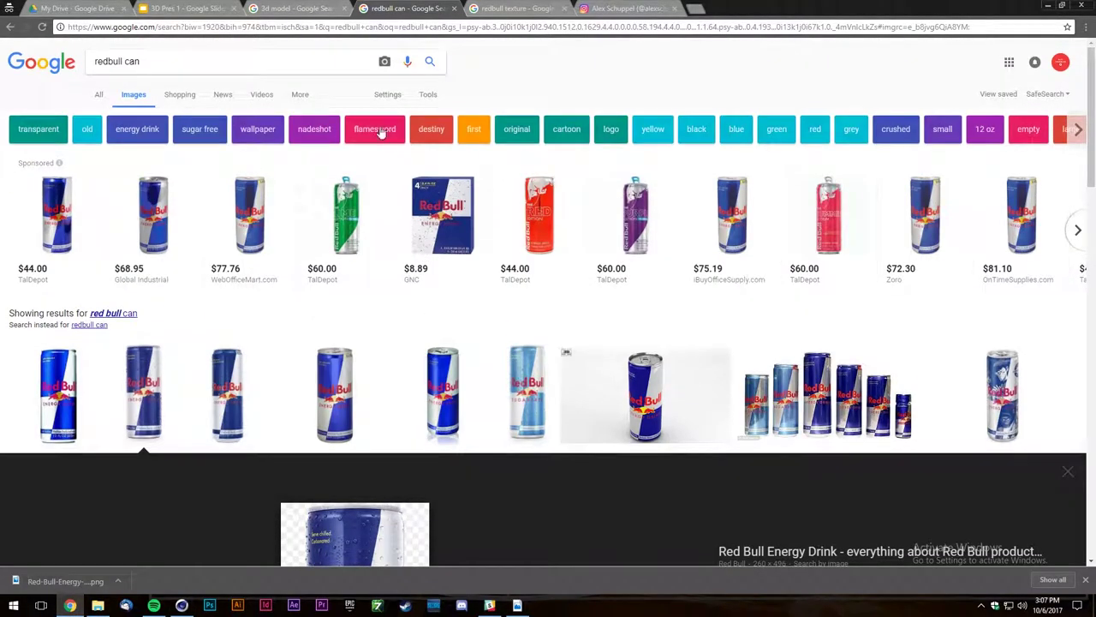
left_click(267, 62)
type("can top")
key("Return")
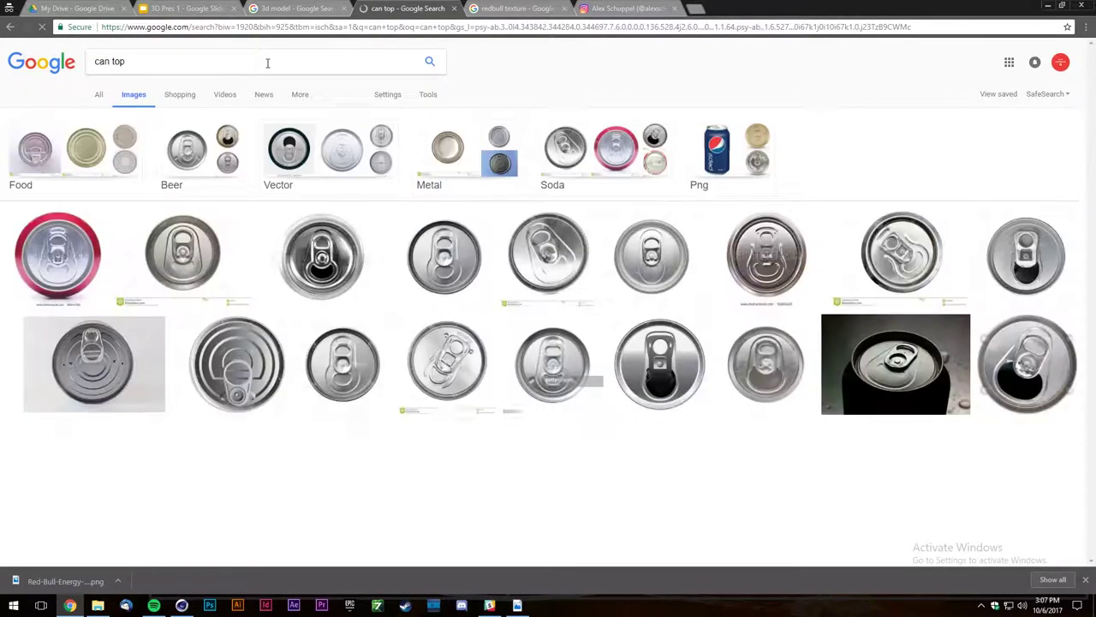
left_click(189, 229)
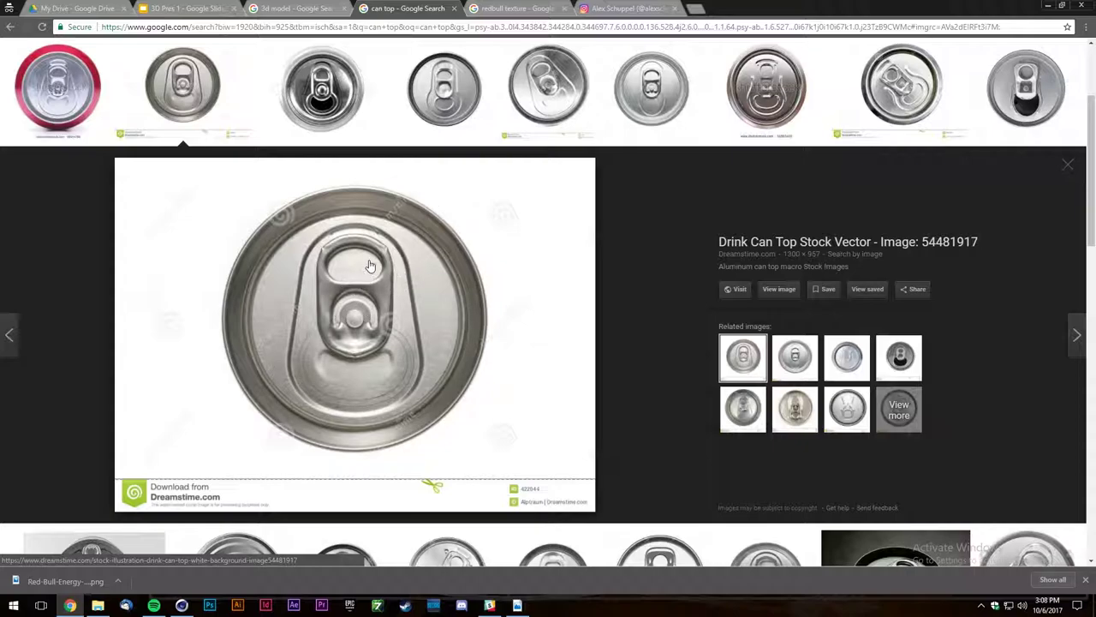
Switch back to Cinema 4D, add a cube and raise it to the top of the can.
left_click(183, 608)
scroll(364, 405, "down", 3)
left_click(326, 38)
scroll(449, 154, "down", 1)
scroll(430, 182, "down", 2)
key("e")
left_click_drag(388, 342, 388, 161)
Set the cube's X, Y and Z sizes to 20 cm each.
left_click(751, 48)
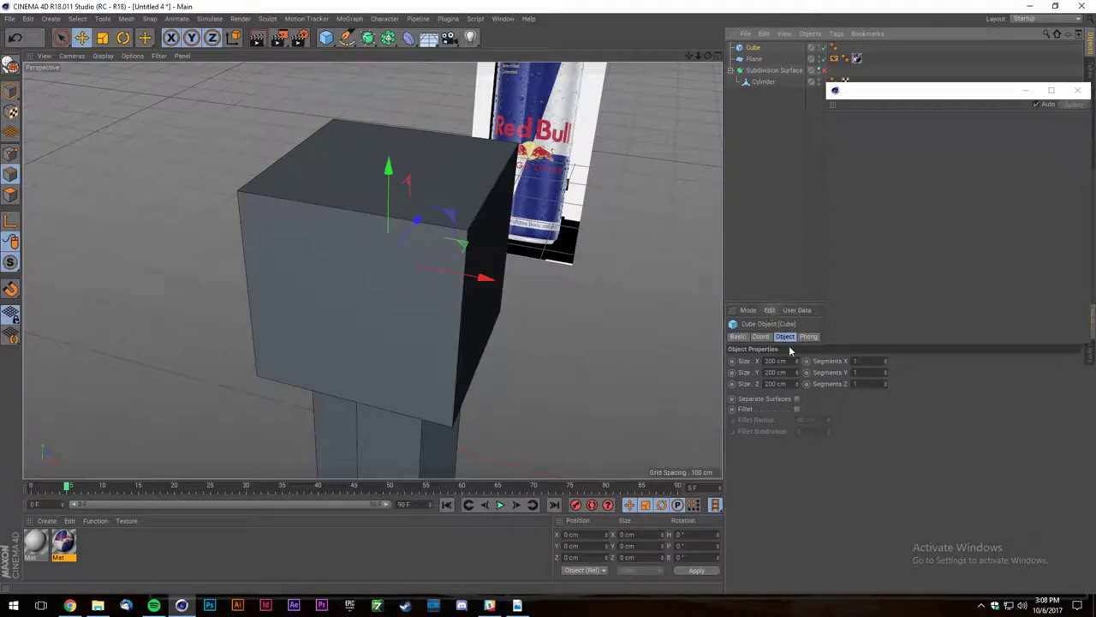
type("20")
key("Tab")
type("20")
key("Tab")
type("20")
key("Return")
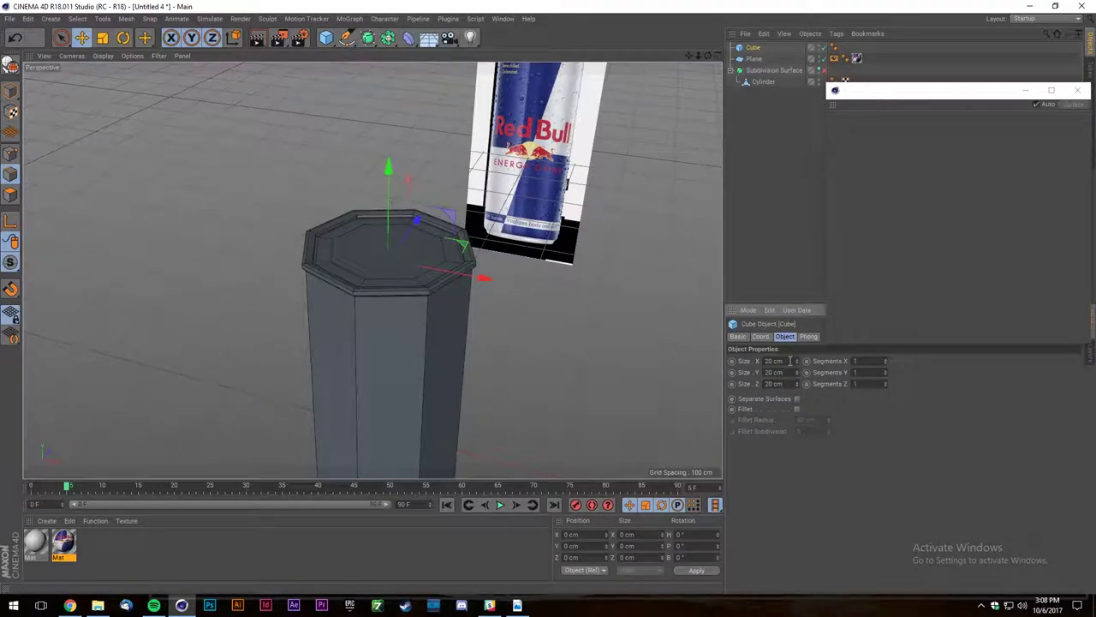
Flatten the cube to a Y size of 4 cm and lengthen its X size to 42 cm.
scroll(387, 244, "up", 5)
left_click_drag(797, 373, 797, 344)
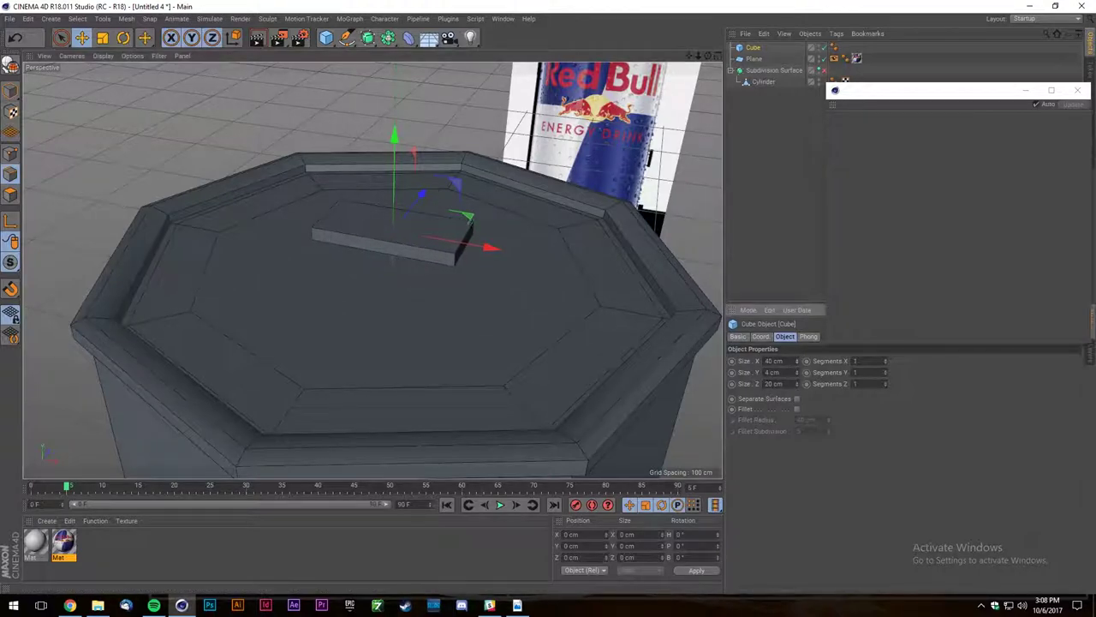
scroll(369, 346, "down", 3)
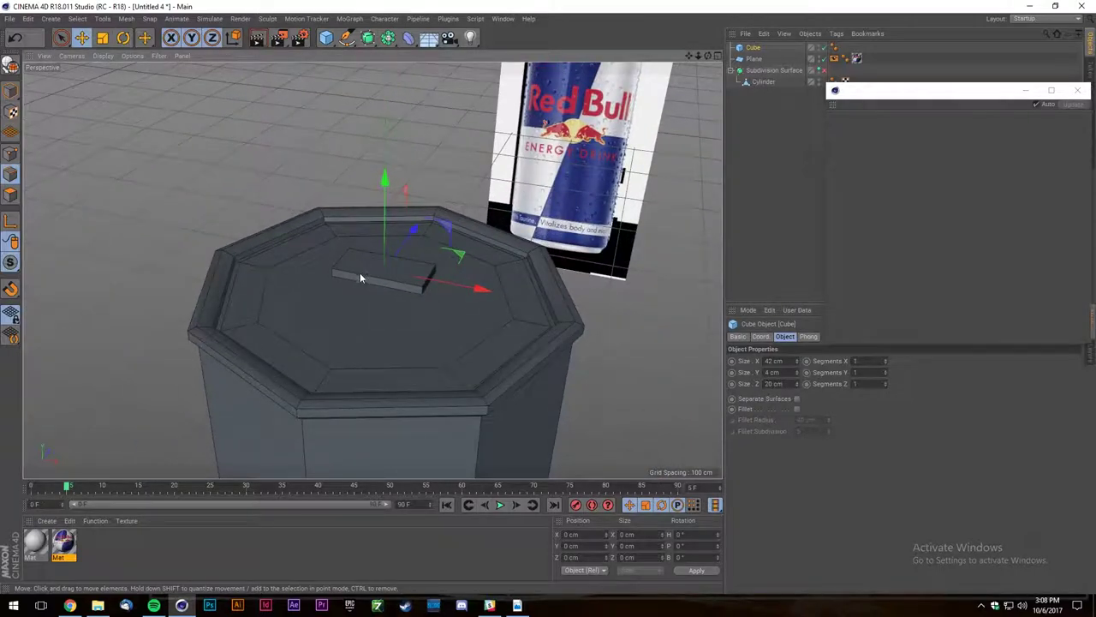
Lower the flattened cube until it sits on the can's lid and examine its placement against the can.
mouse_move(384, 223)
left_mouse_down()
mouse_move(383, 253)
mouse_move(383, 242)
left_mouse_up()
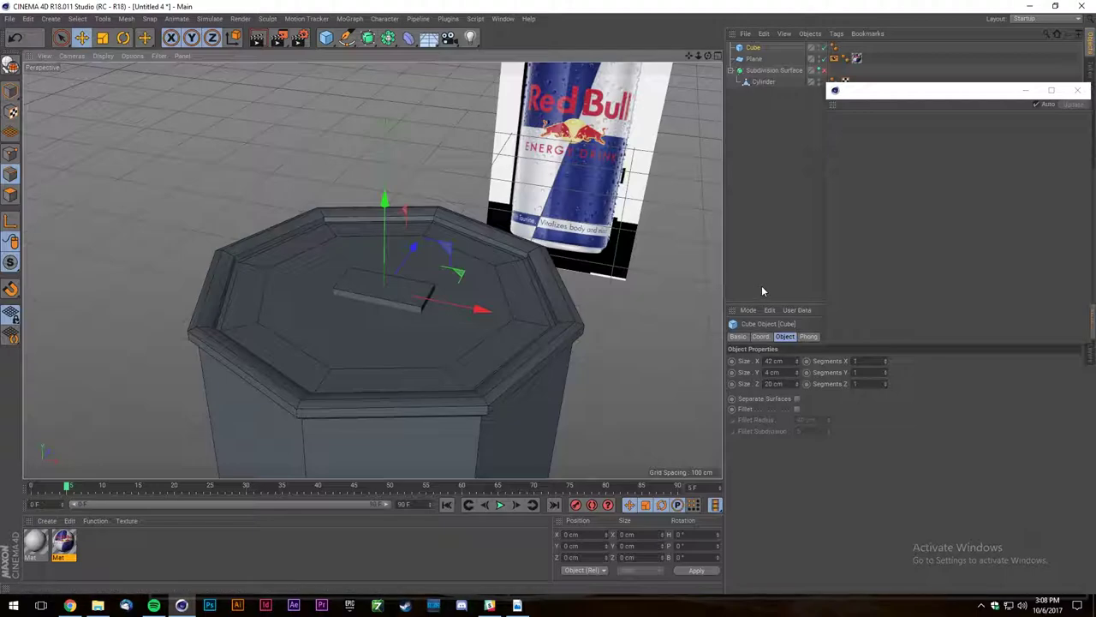
left_click_drag(708, 56, 608, 69)
left_click_drag(372, 270, 368, 291, "alt")
scroll(408, 257, "up", 4)
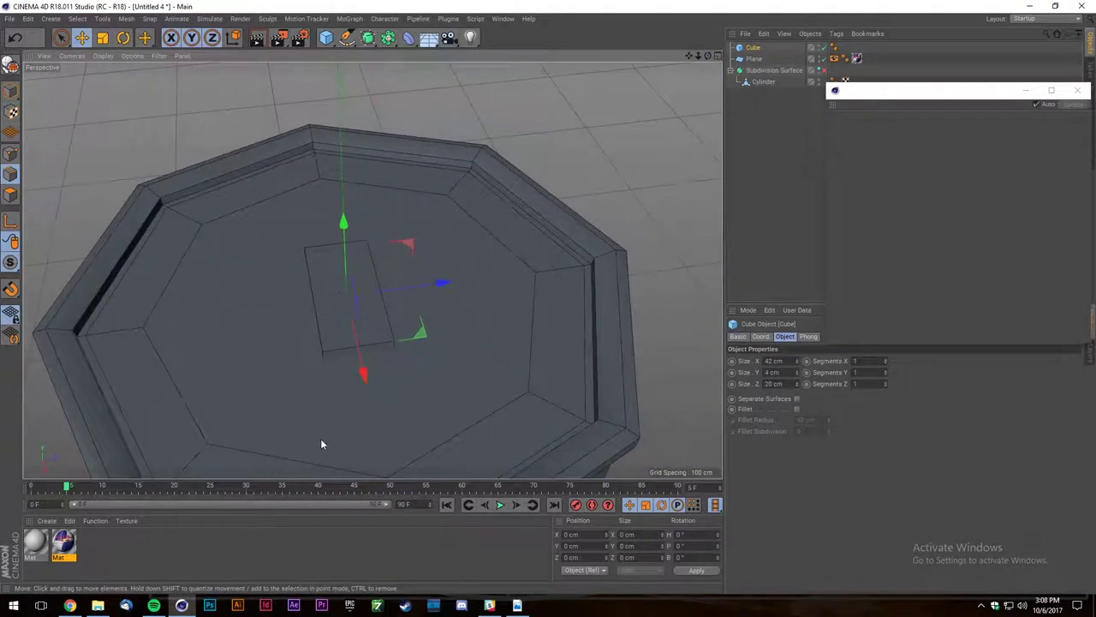
scroll(282, 335, "down", 5)
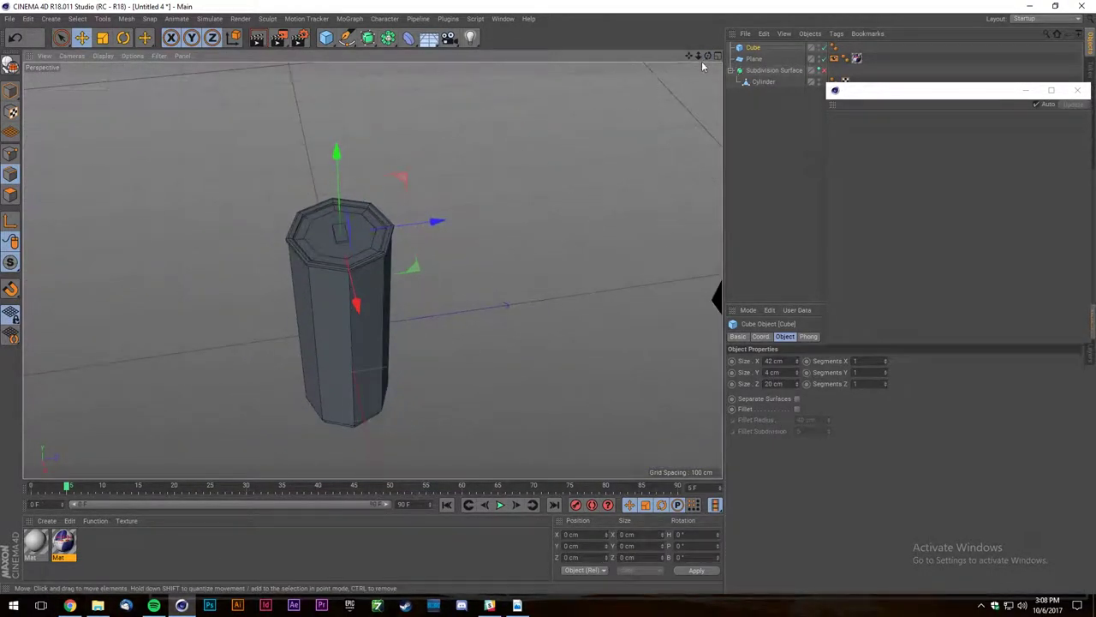
left_click_drag(707, 56, 623, 71)
scroll(392, 193, "down", 2)
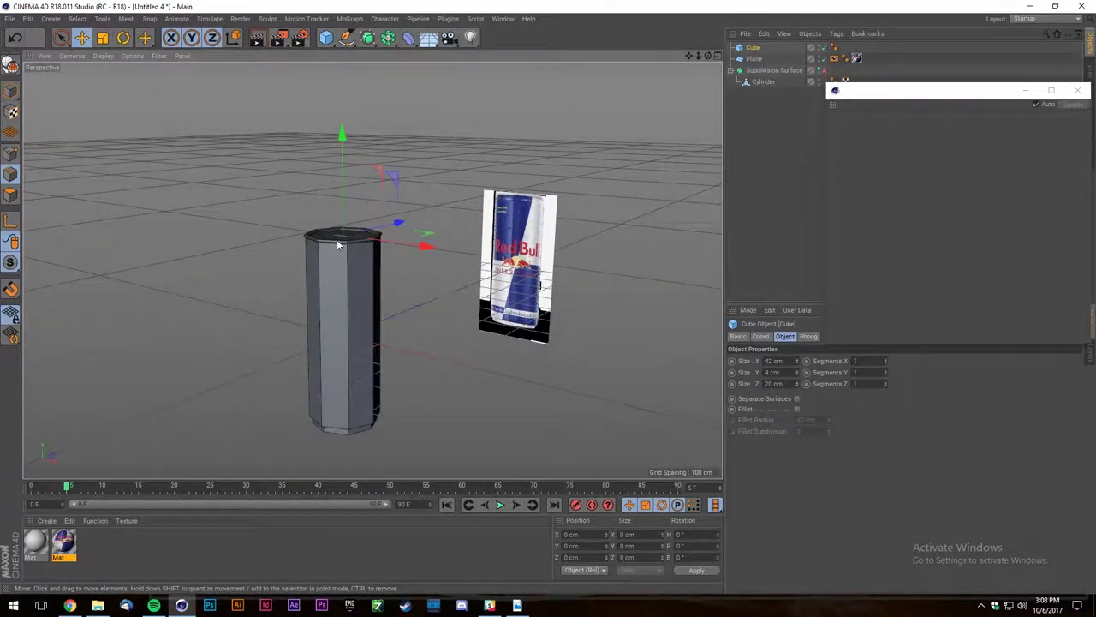
scroll(337, 241, "up", 1)
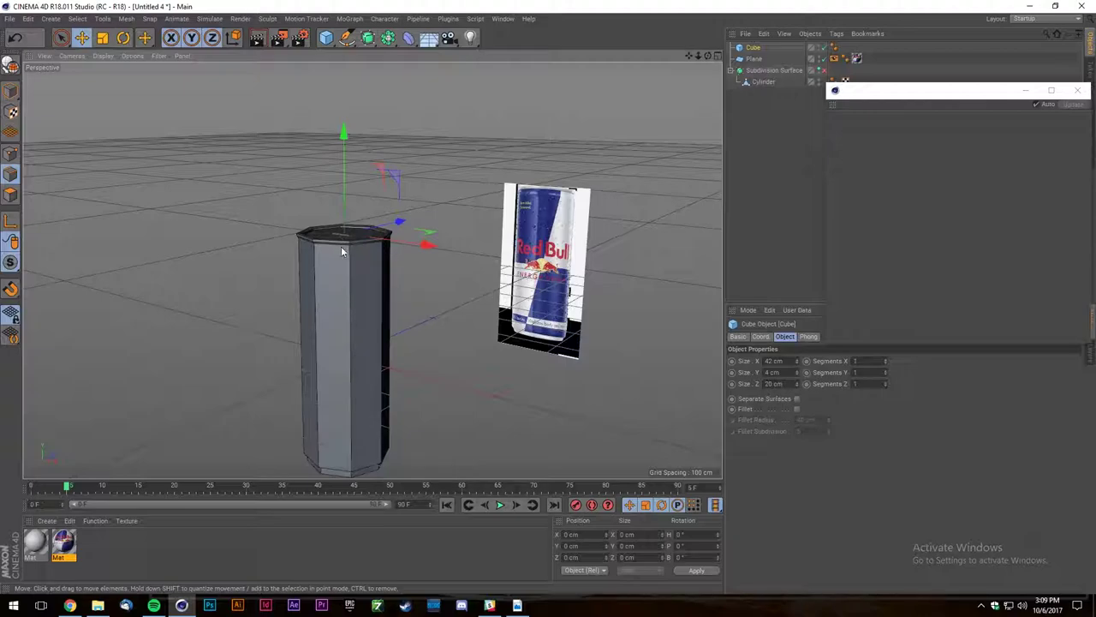
scroll(334, 232, "up", 5)
left_click_drag(707, 56, 198, 331)
scroll(419, 211, "up", 3)
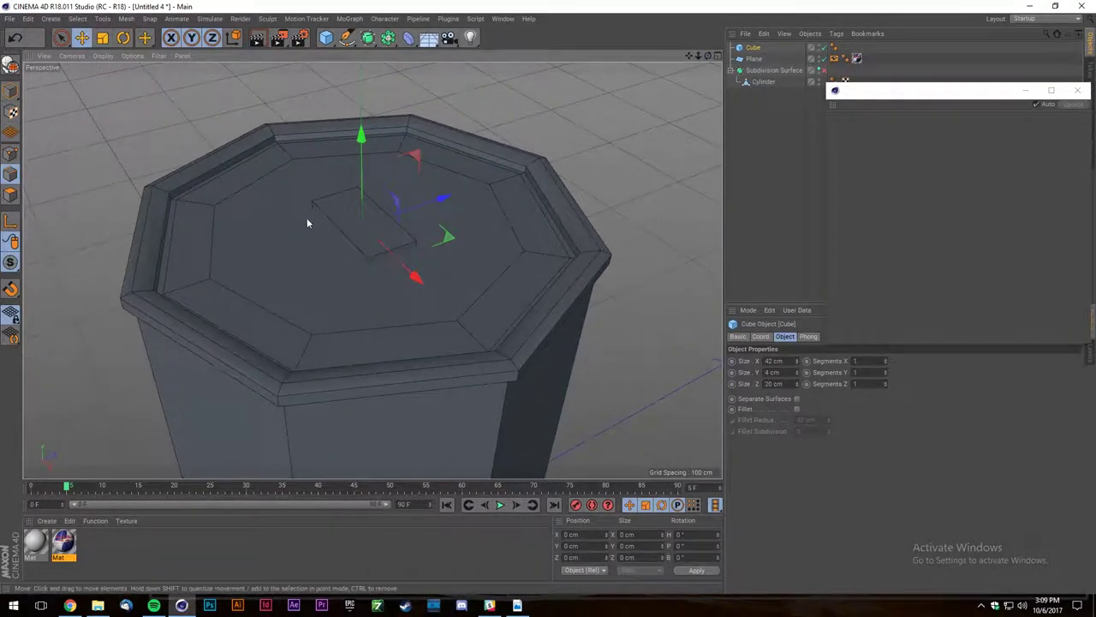
scroll(324, 230, "up", 2)
Resize the cube on the lid to 51 cm in X, 1 cm in Y and 28 cm in Z.
left_click(70, 606)
right_click(71, 606)
left_click(181, 606)
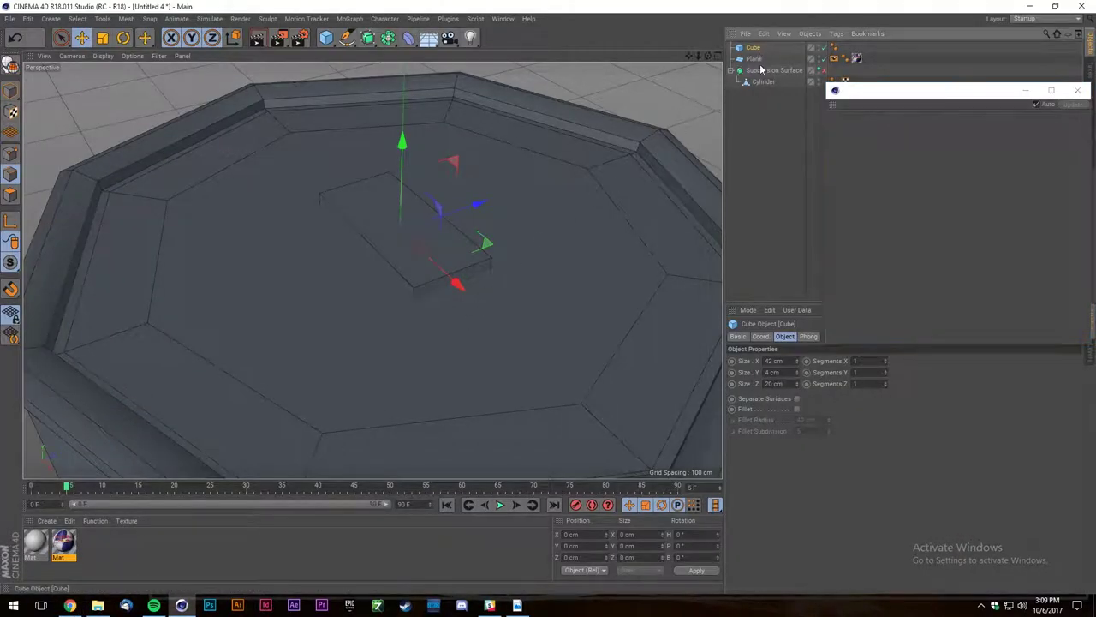
left_click_drag(798, 362, 797, 368)
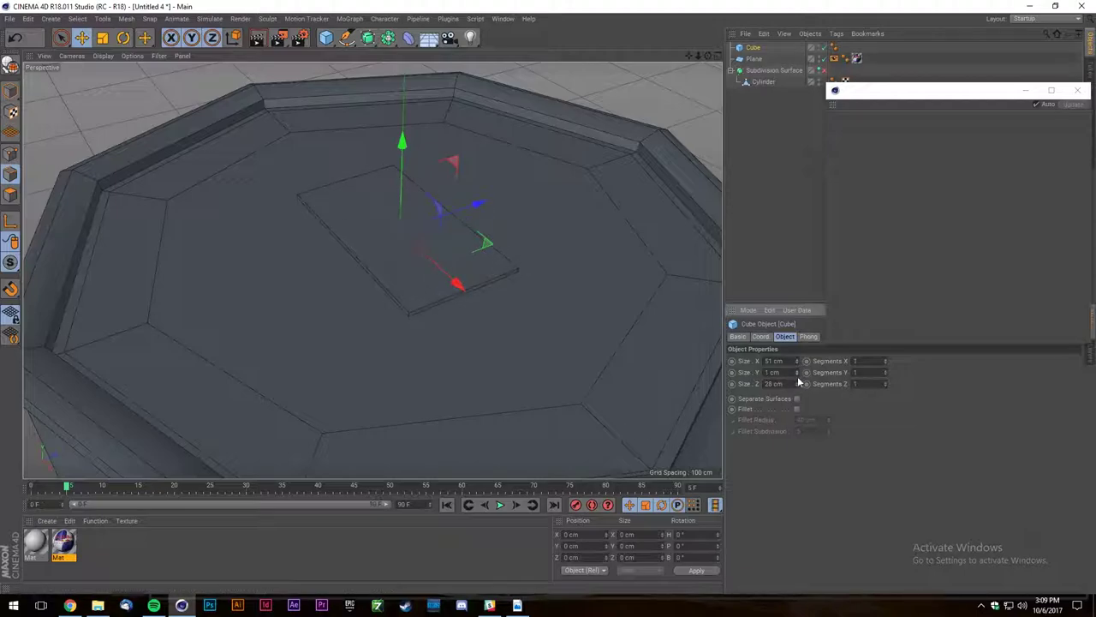
Check the can-top image in Chrome, give the cube two X segments in Cinema 4D and convert it to an editable polygon object.
left_click(70, 605)
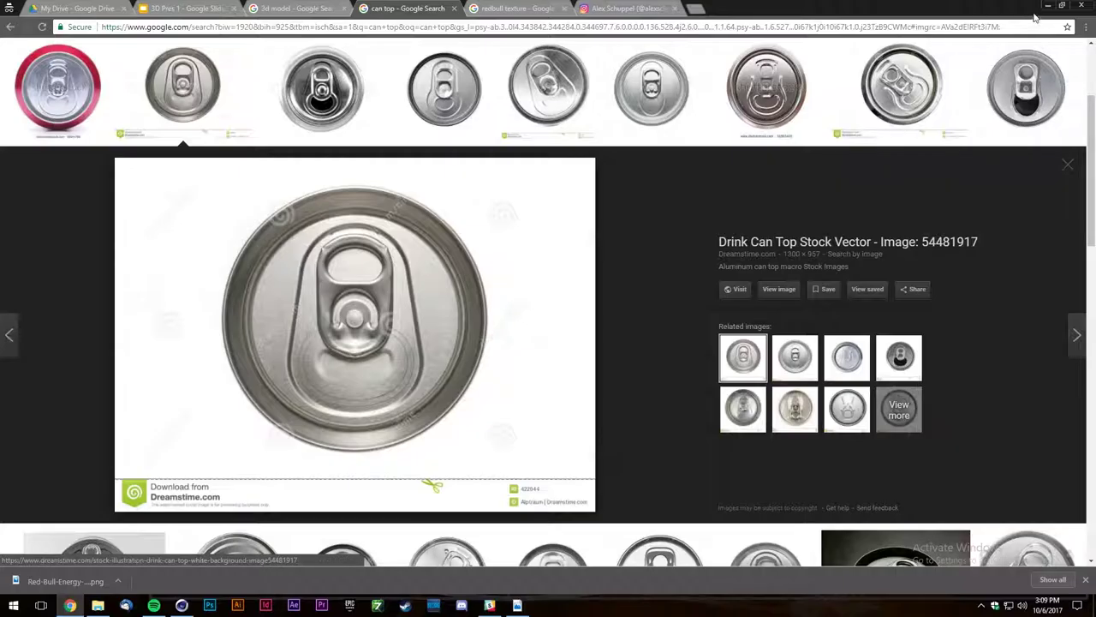
left_click(1046, 5)
left_click(887, 361)
left_click_drag(621, 257, 142, 128, "alt")
left_click(13, 70)
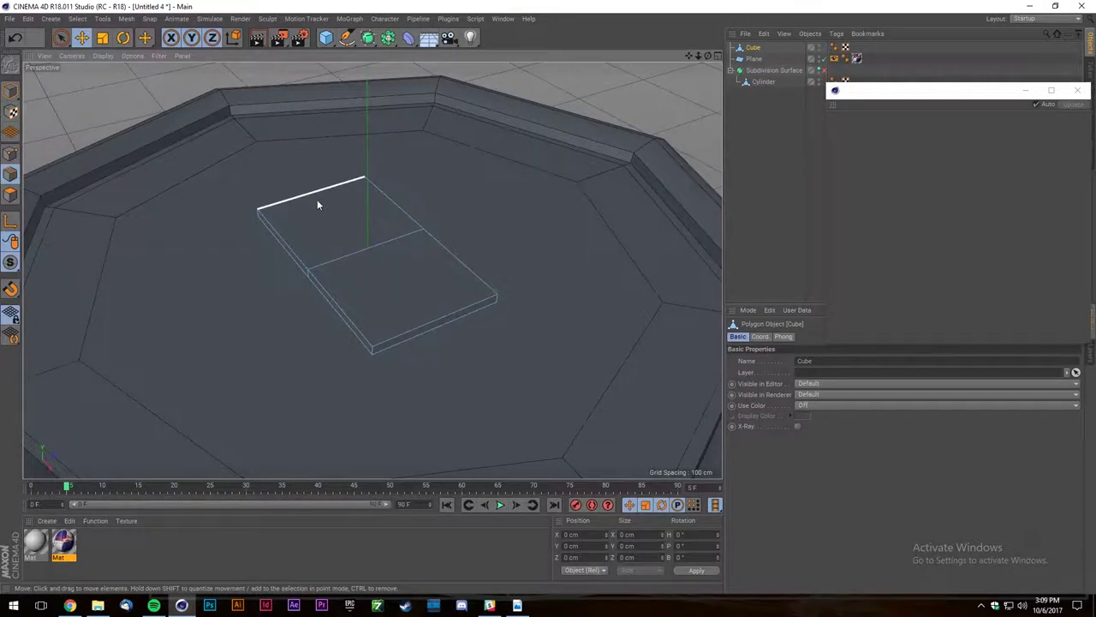
scroll(318, 203, "up", 3)
left_click(11, 195)
left_click(303, 237)
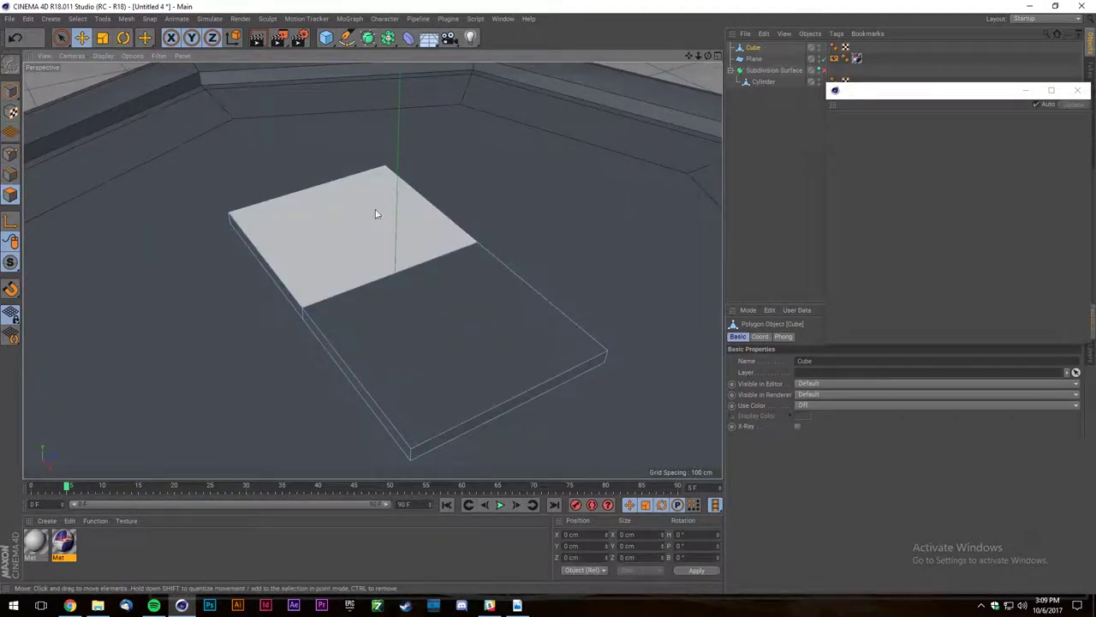
Delete the whole cube object from the lid.
left_click(756, 49)
left_click(12, 91)
key("Delete")
Add a new plane and raise it to the can's top, at about 254 cm in Y.
left_click(327, 39)
left_click(414, 75)
right_click_drag(419, 86, 352, 170, "alt")
scroll(352, 174, "down", 2)
left_click_drag(371, 286, 376, 75)
left_click(754, 49)
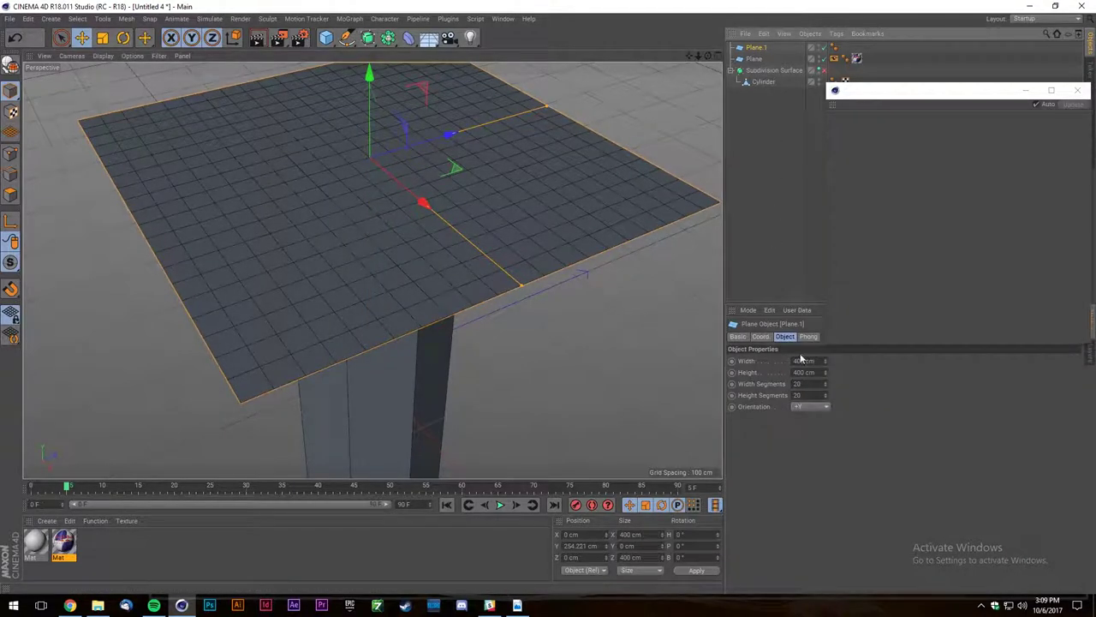
Set the new plane's width to 20 cm and its height to 40 cm.
double_click(810, 360)
type("20")
key("Tab")
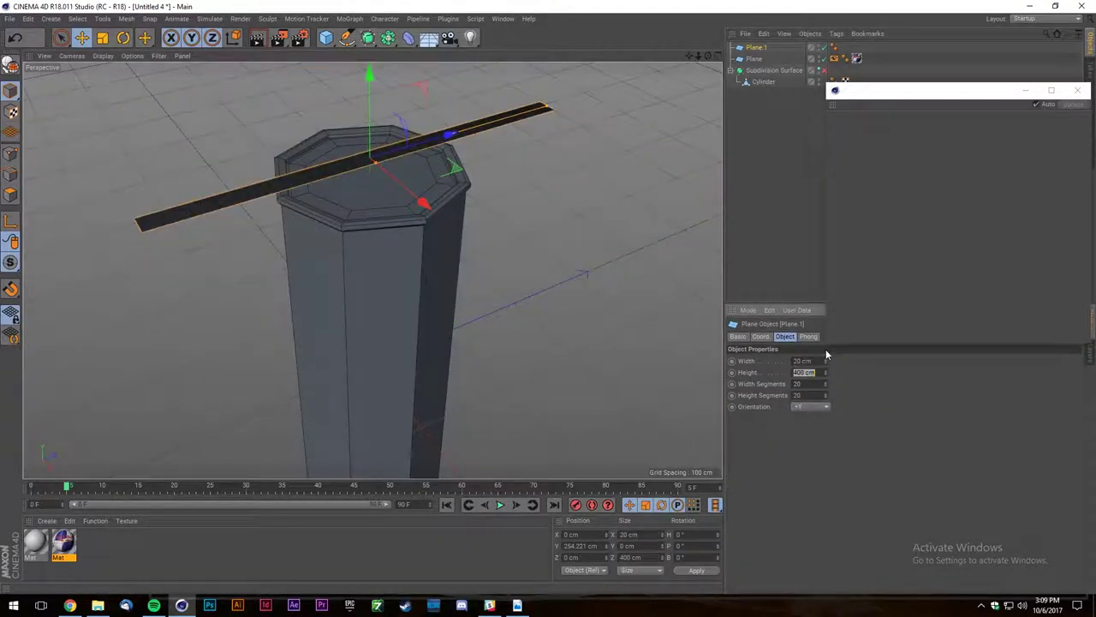
type("40")
key("Return")
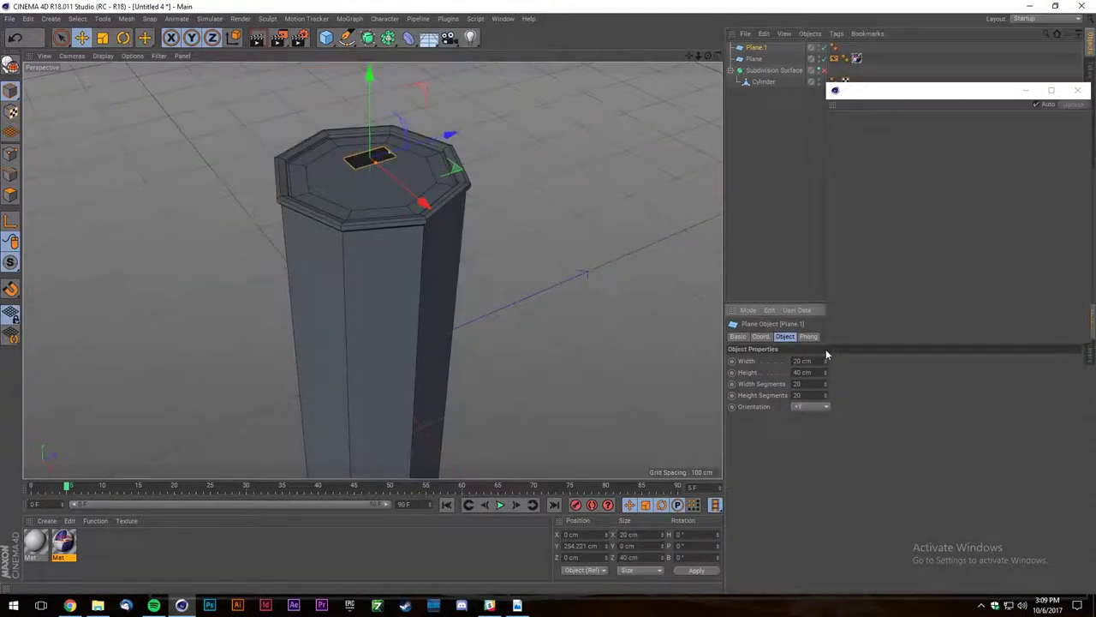
Resize the plane freehand to a width of about 65.3 cm and a height of about 31.5 cm.
scroll(323, 195, "up", 5)
left_click_drag(338, 180, 379, 231)
left_click_drag(390, 142, 374, 148)
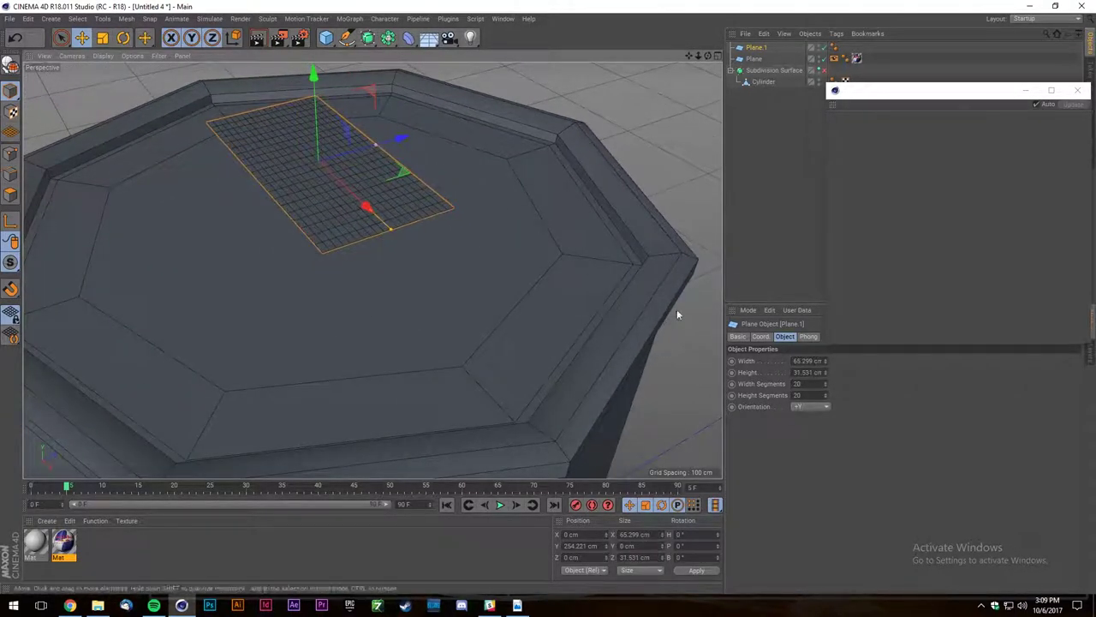
Give the plane two width segments and one height segment, and convert it to an editable polygon object.
double_click(797, 384)
type("1")
key("Tab")
type("2")
key("Return")
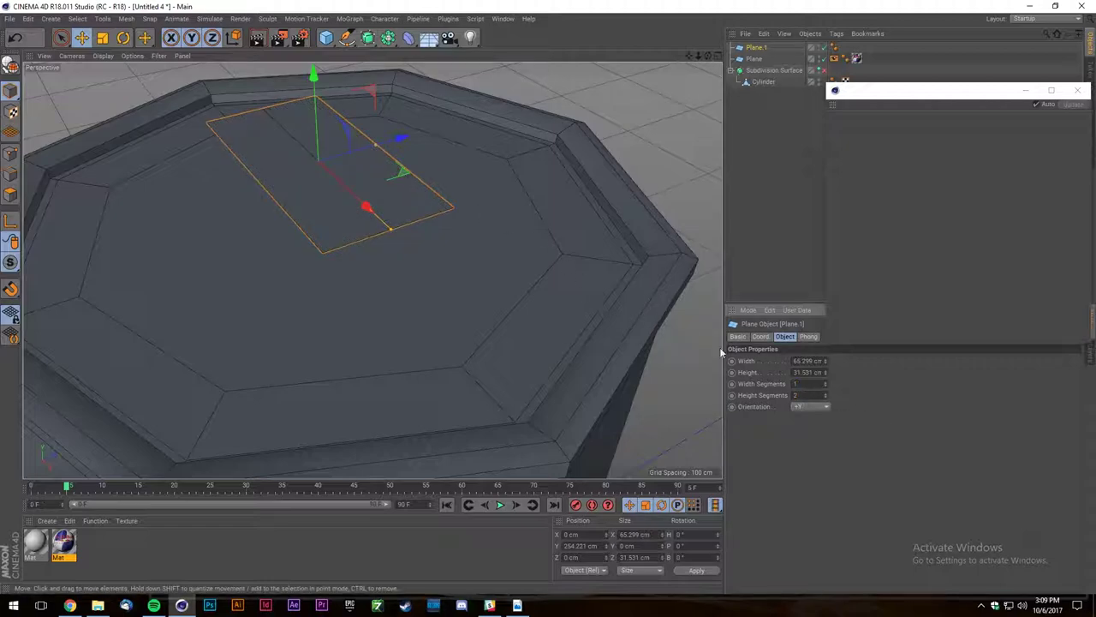
scroll(322, 162, "up", 3)
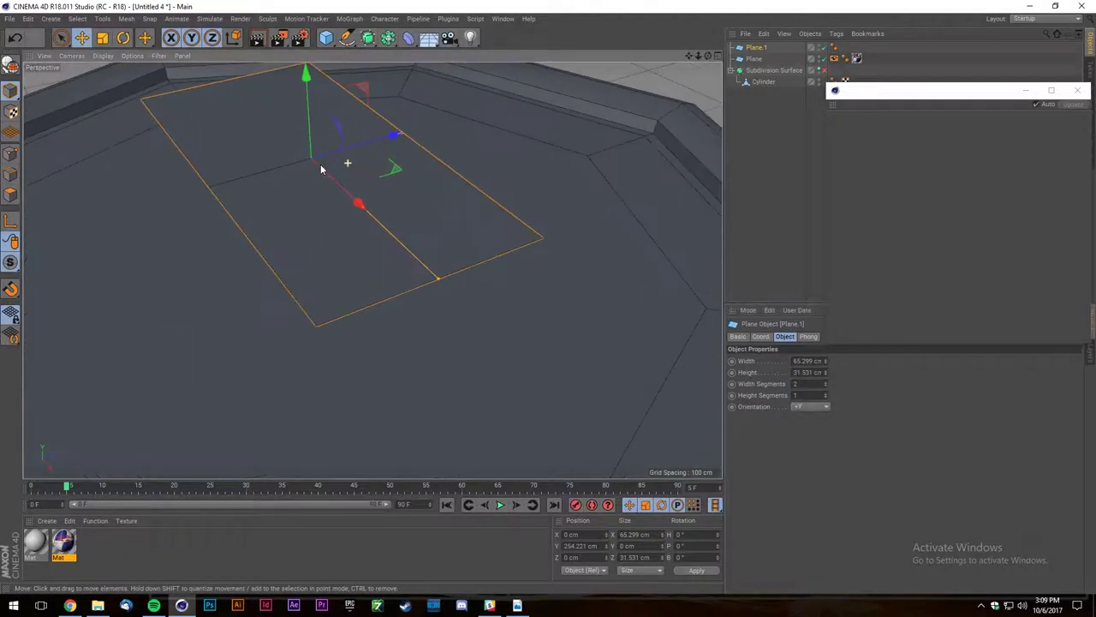
scroll(416, 236, "down", 3)
scroll(250, 101, "up", 4)
left_click(12, 67)
scroll(357, 240, "down", 3)
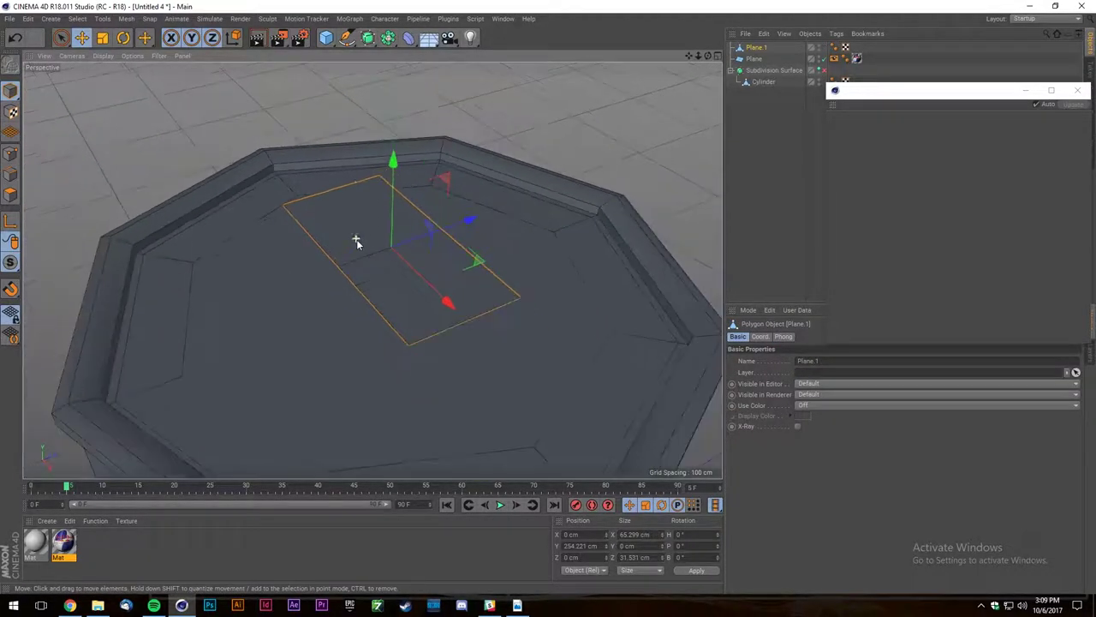
Select the polygon forming the plane's far half, on the negative X side.
scroll(357, 240, "up", 3)
left_click(11, 193)
left_click(357, 264)
left_click(357, 264)
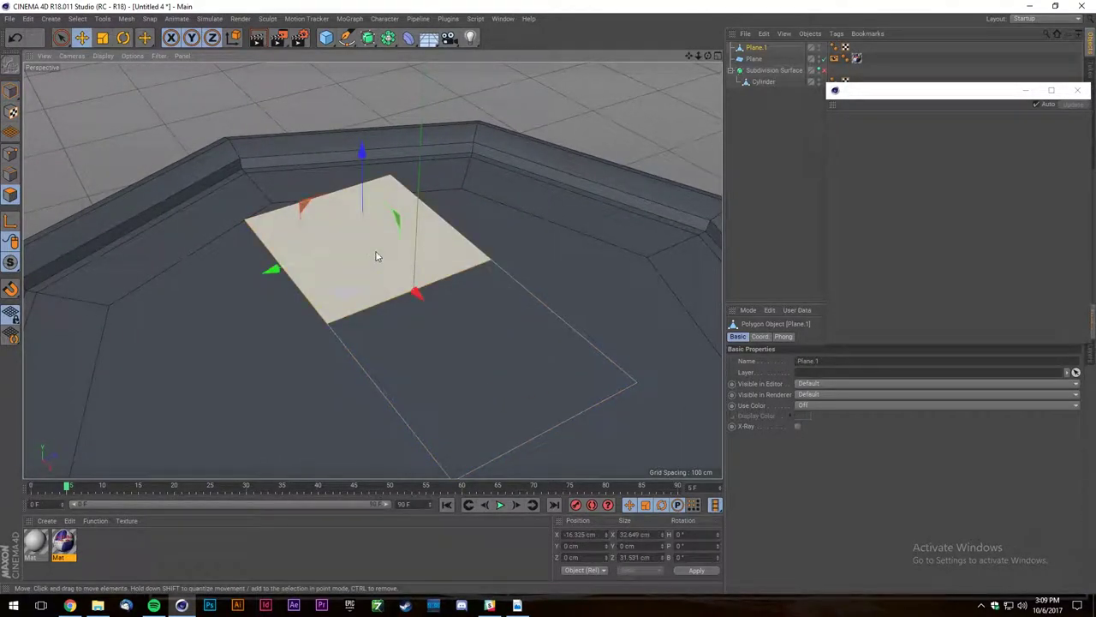
left_click(379, 261)
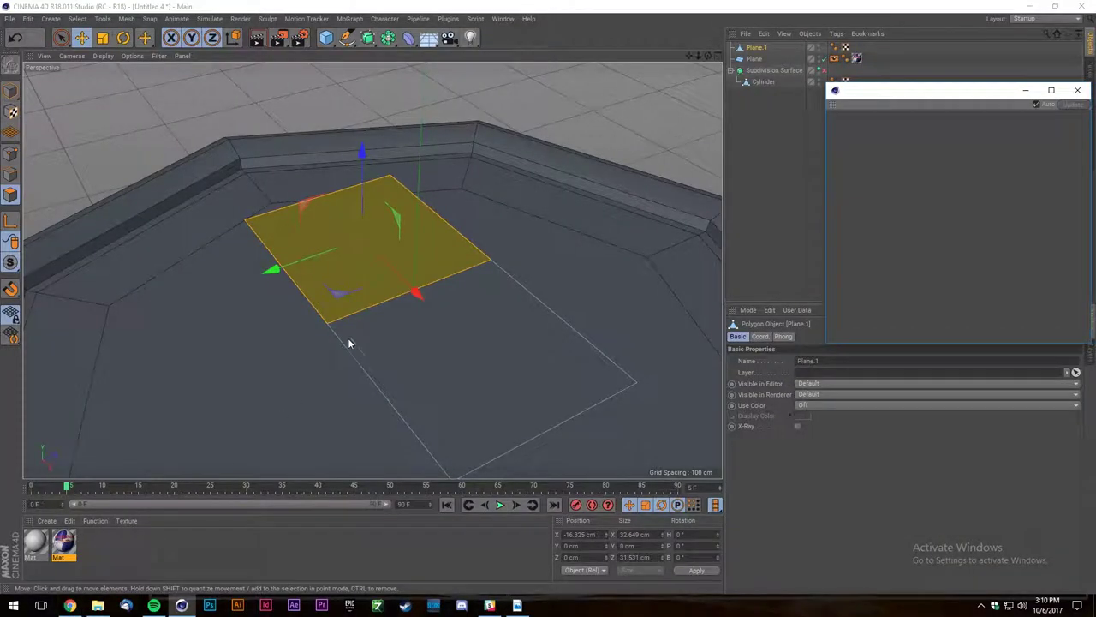
Try to shrink the selected far polygon with the Scale tool, with the Y axis locked.
key("t")
left_click_drag(545, 162, 524, 202, "alt")
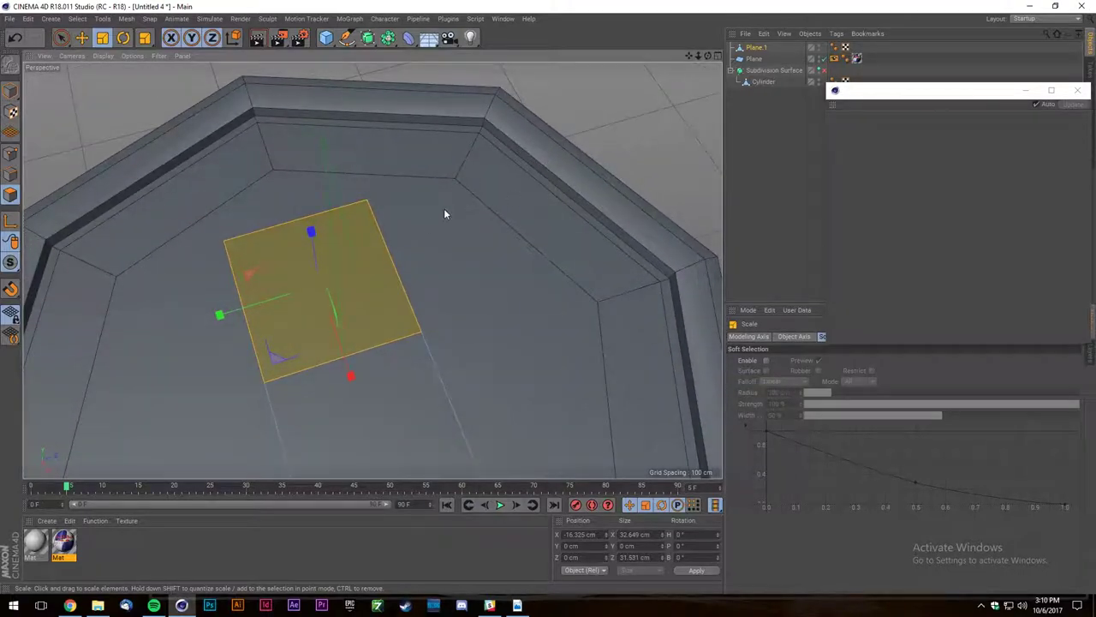
key("y")
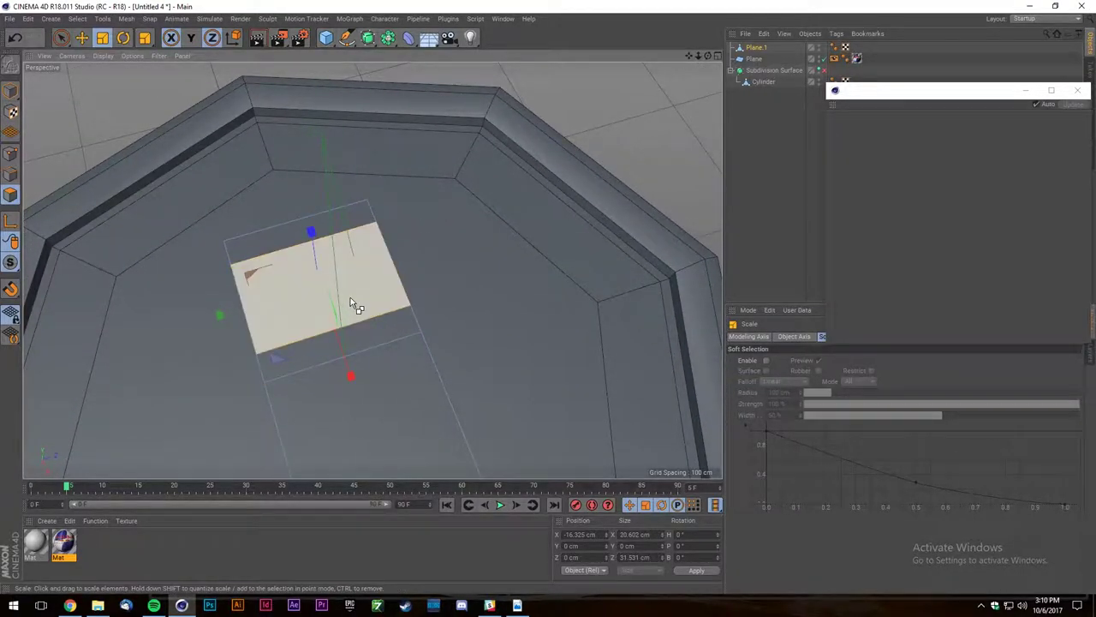
Inset the plane's far polygon by about 6.8 cm with Extrude Inner and delete the inner polygon to open a hole.
right_click(297, 300)
left_click(320, 352)
left_click_drag(343, 341, 368, 327)
left_click(455, 265)
middle_click_drag(355, 267, 425, 214, "alt")
right_click_drag(425, 213, 304, 315, "alt")
right_click_drag(370, 163, 383, 112, "alt")
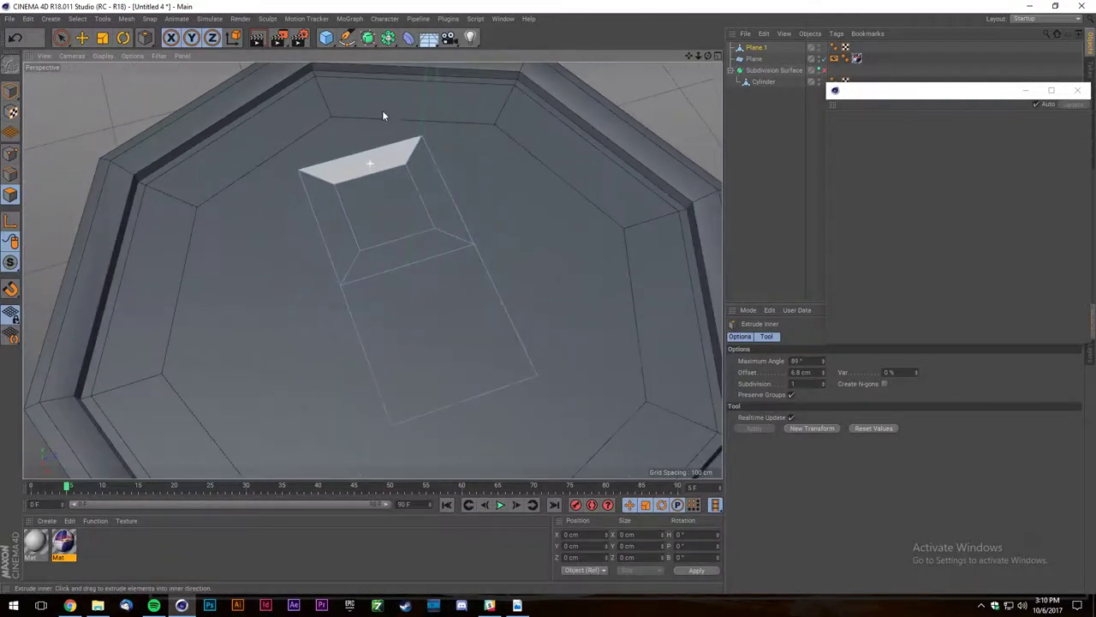
Try the plane under a Subdivision Surface, and undo adding it.
left_click(368, 38, "alt")
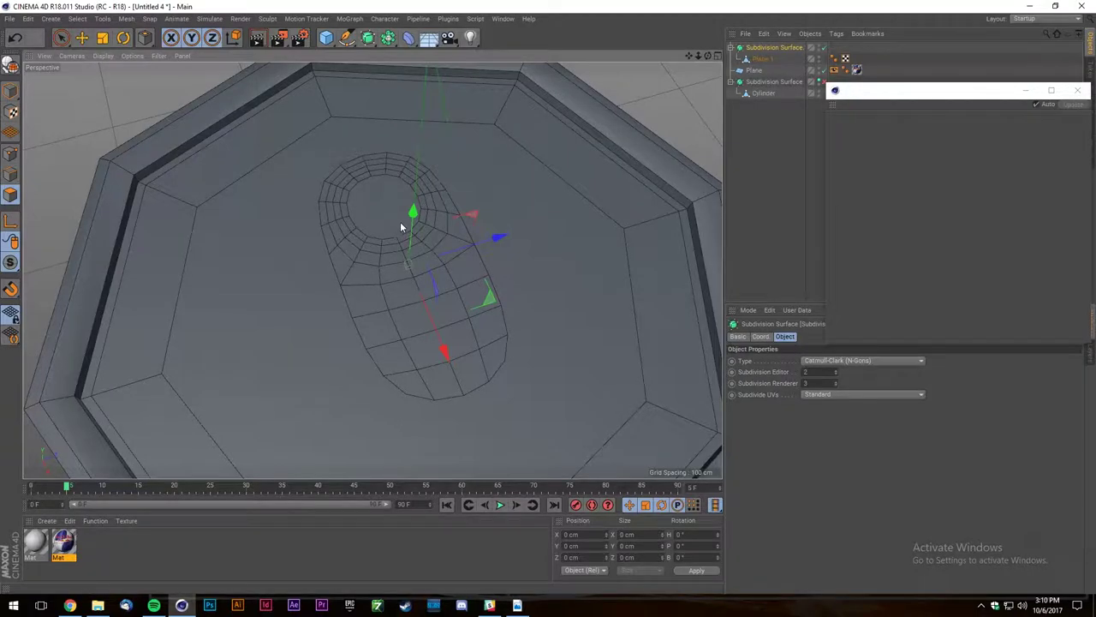
scroll(401, 223, "up", 3)
key("ctrl+z")
scroll(374, 220, "down", 3)
key("ctrl+shift+a")
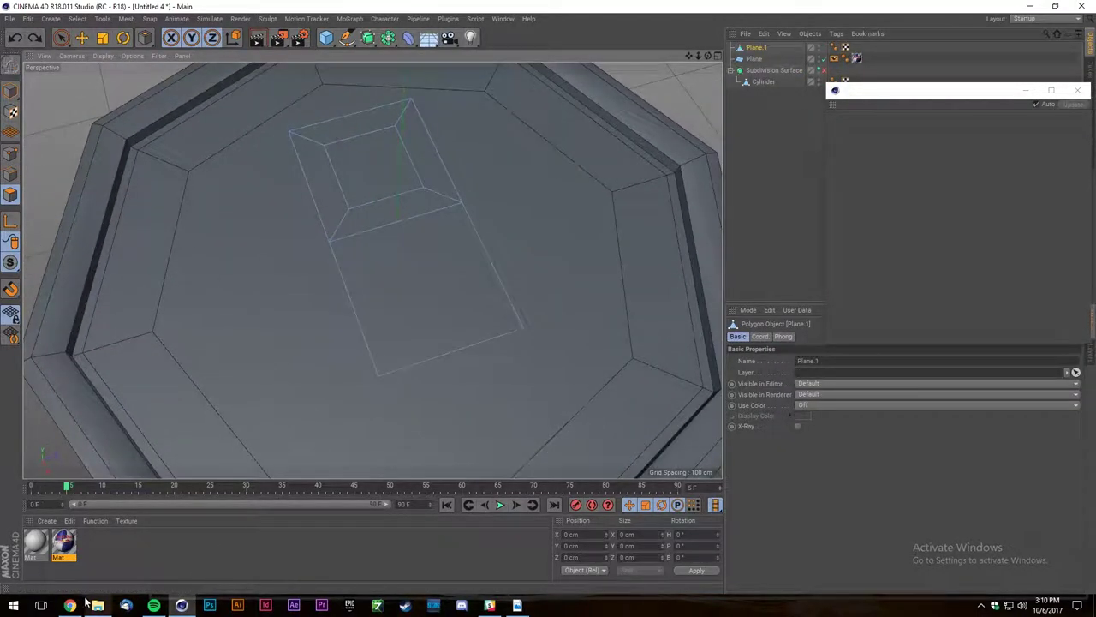
Check the can-top image in Chrome and inset the plane's near polygon by about 6.04 cm with Extrude Inner in Cinema 4D.
left_click(69, 606)
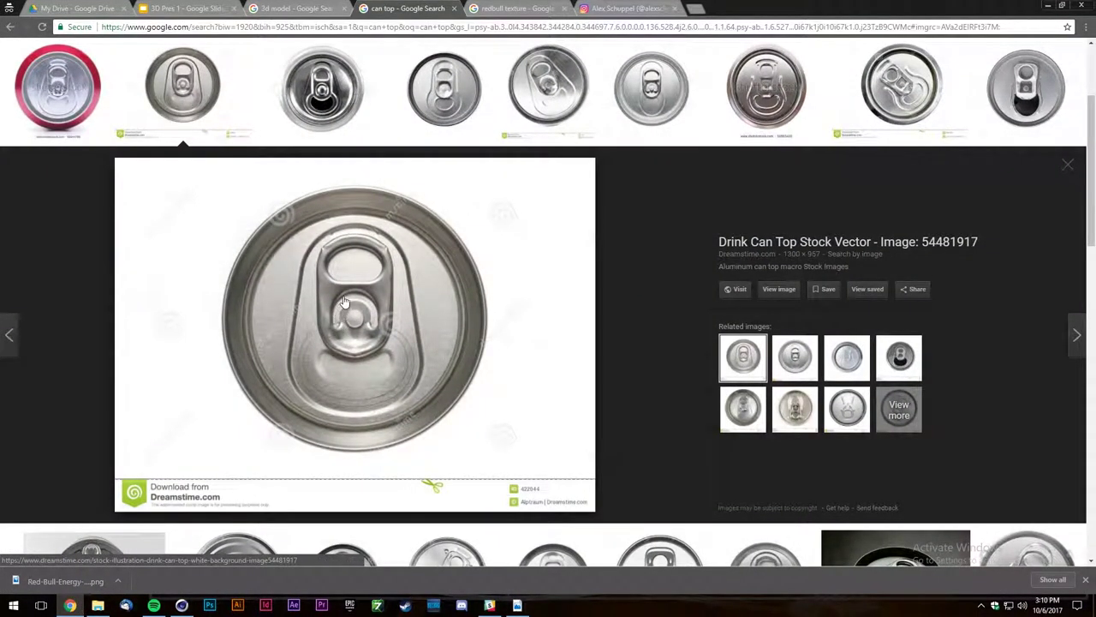
left_click(1049, 6)
right_click_drag(424, 342, 624, 188, "alt")
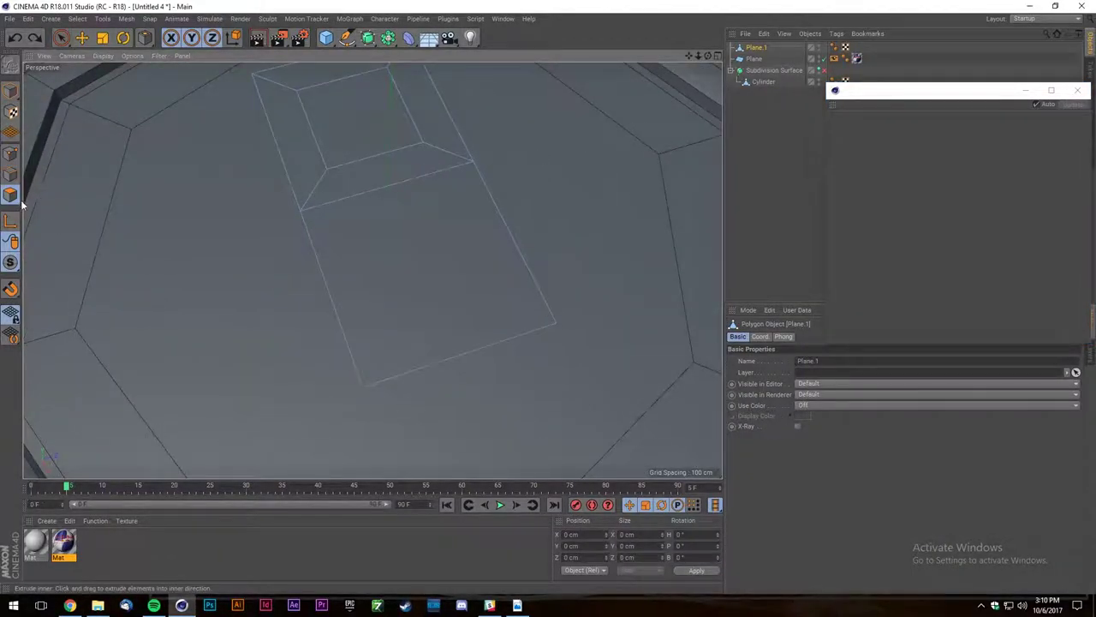
left_click(328, 246)
right_click(415, 248)
left_click(447, 352)
left_click_drag(585, 306, 650, 306)
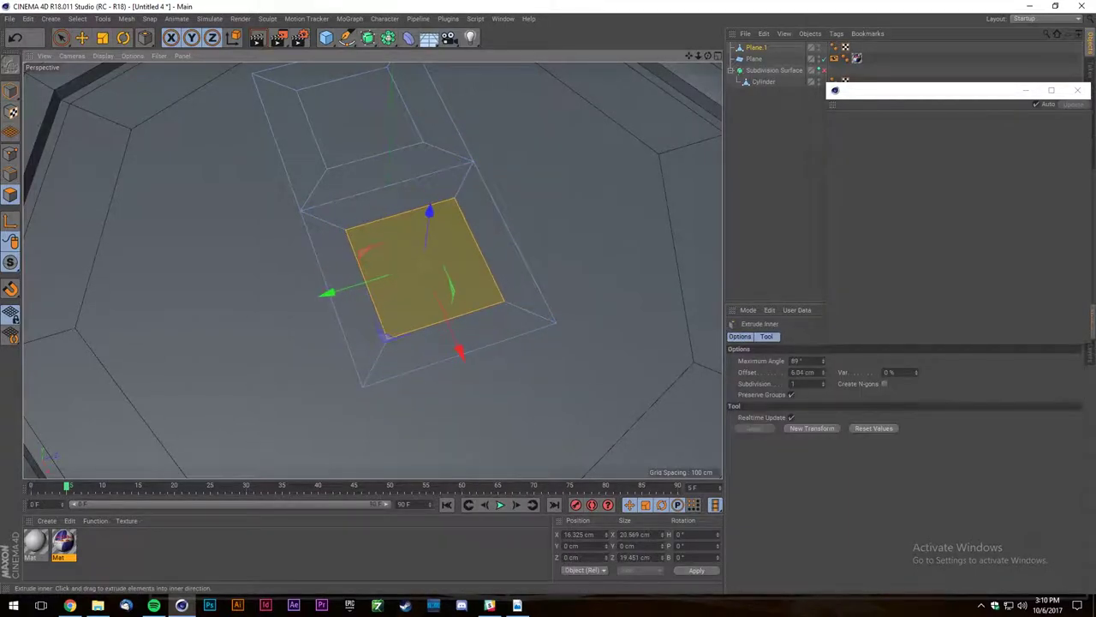
Compare with the can-top image in Chrome again and inset the near half's inner polygon by a further 3.37 cm.
left_click(71, 605)
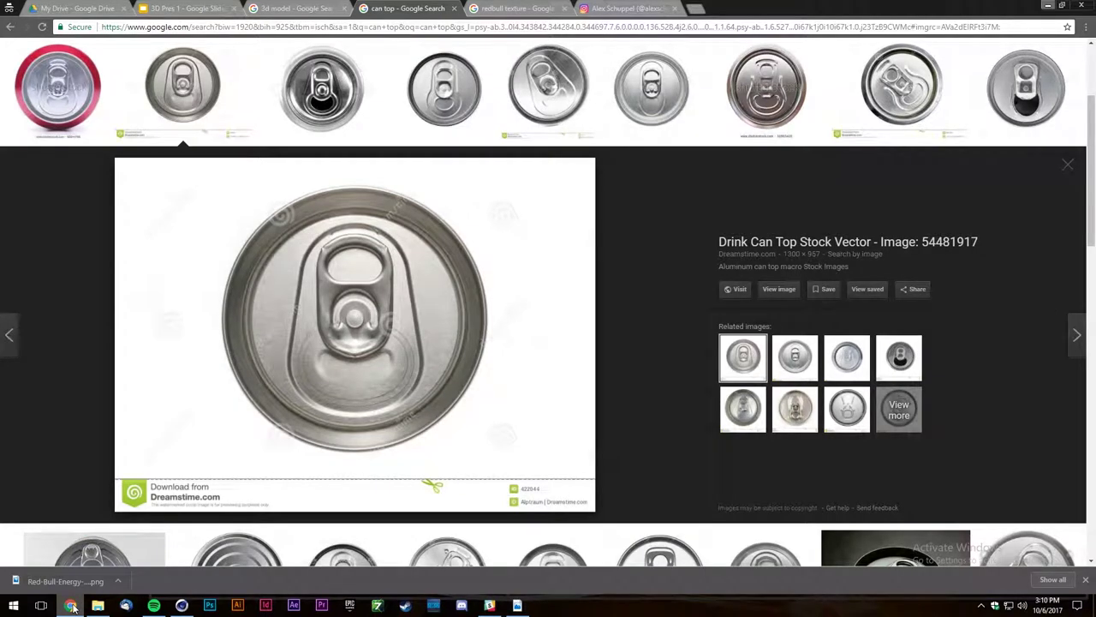
left_click(72, 606)
left_click_drag(602, 214, 635, 214)
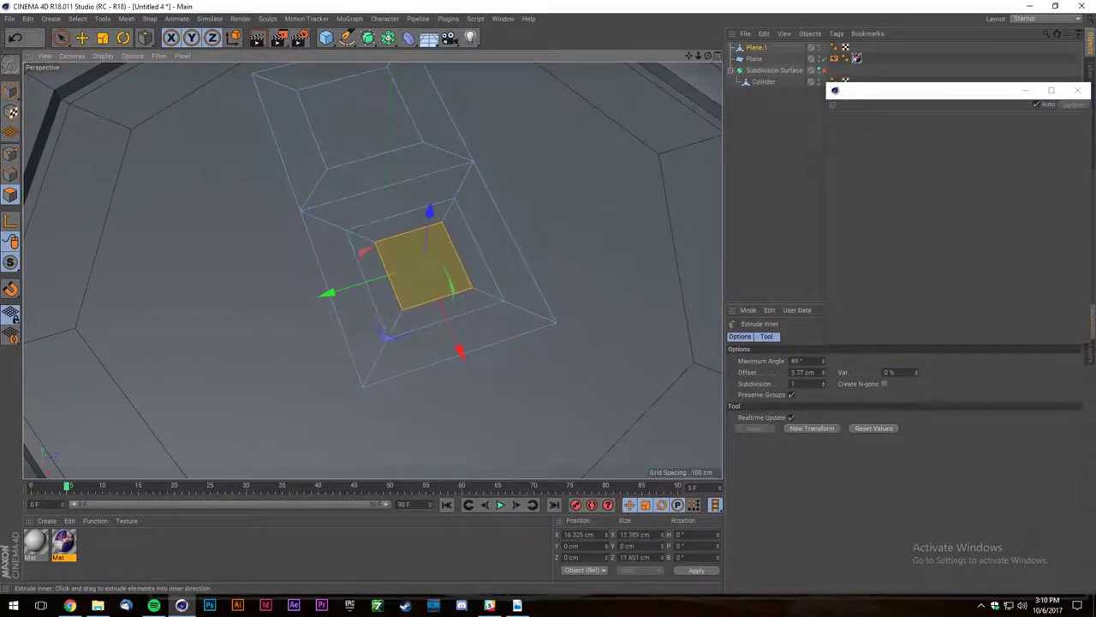
Delete the far and two side polygons of the near half's innermost ring, leaving a tongue attached at the near edge.
left_click(62, 38)
mouse_move(367, 253)
left_mouse_down()
mouse_move(364, 242)
mouse_move(436, 215)
mouse_move(469, 256)
left_mouse_up()
left_click(444, 186, "ctrl")
left_click(495, 163)
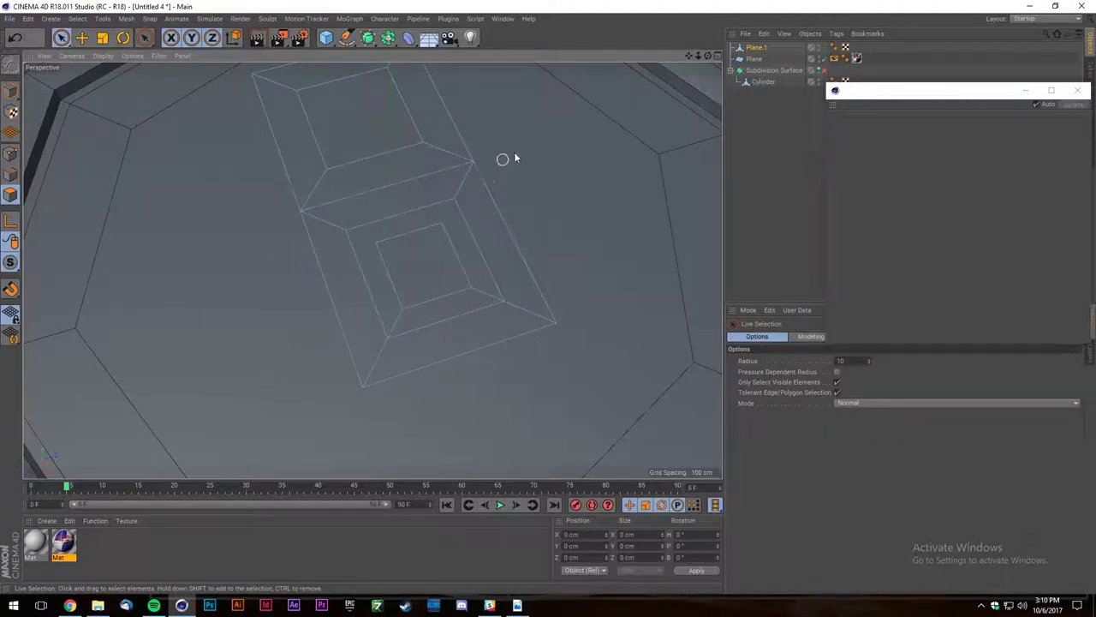
scroll(465, 227, "up", 3)
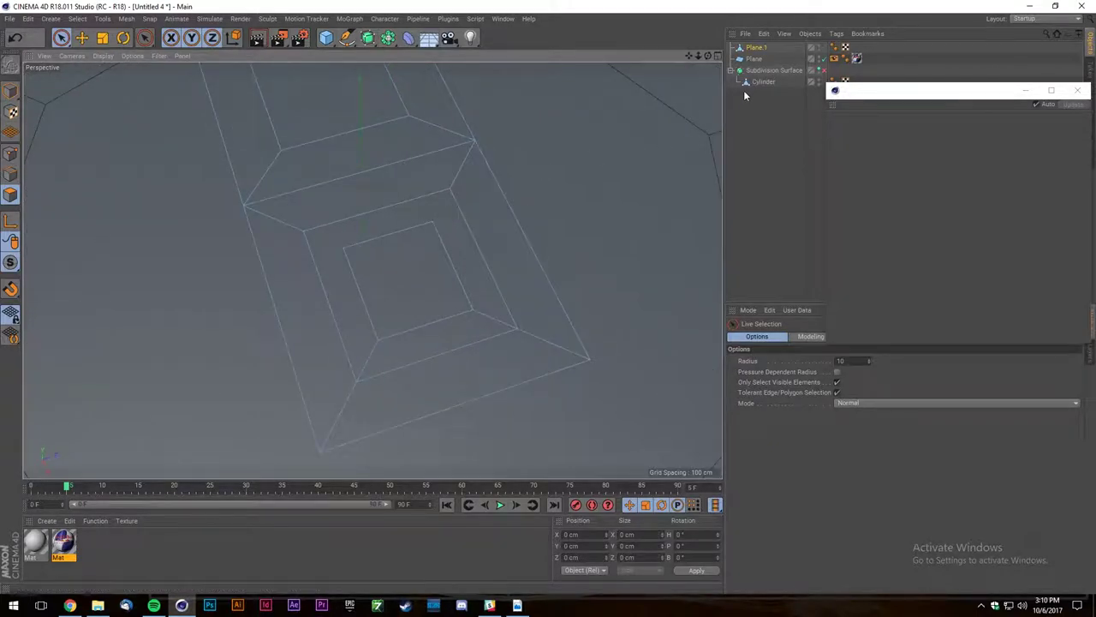
Place the plane under a Subdivision Surface and select the plane to inspect the smoothed tab and its tongue cut-out.
left_click(365, 43, "alt")
scroll(378, 205, "down", 5)
scroll(379, 205, "up", 5)
left_click_drag(372, 269, 411, 214, "alt")
left_click(762, 59)
scroll(405, 287, "up", 4)
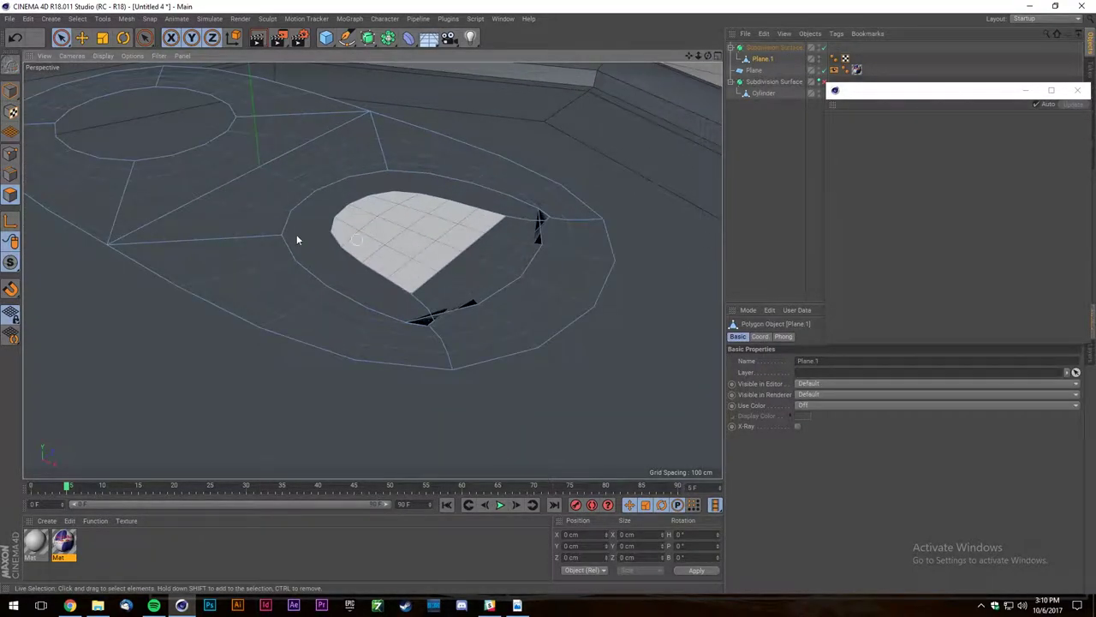
Switch the tab plane to point editing and disable its Subdivision Surface.
left_click(10, 154)
left_click(824, 48)
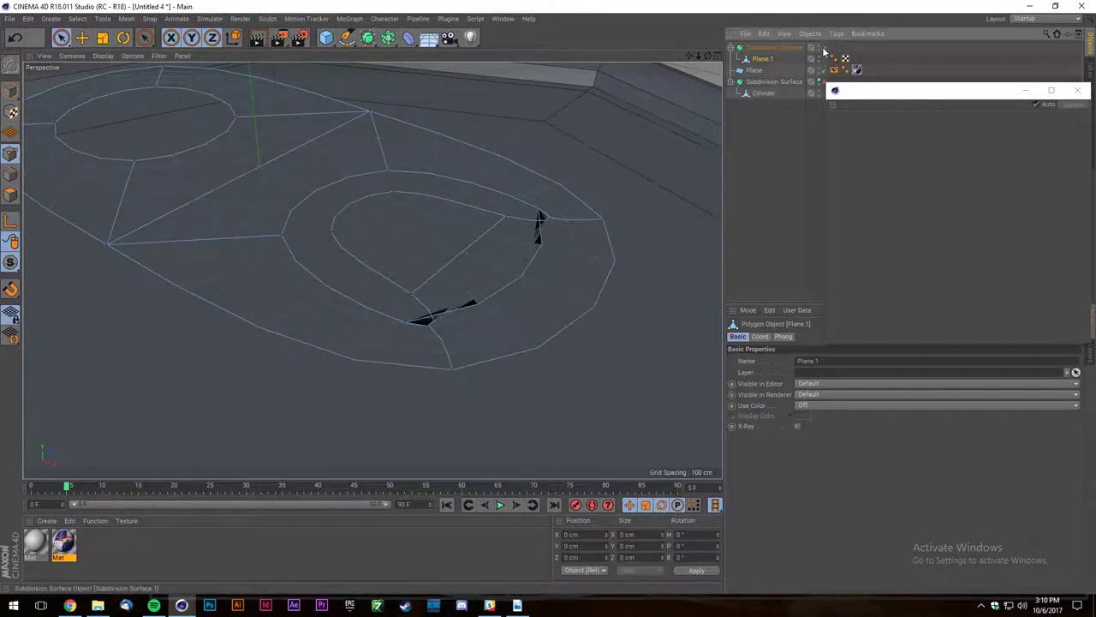
scroll(412, 263, "down", 4)
left_click_drag(411, 261, 97, 186, "alt")
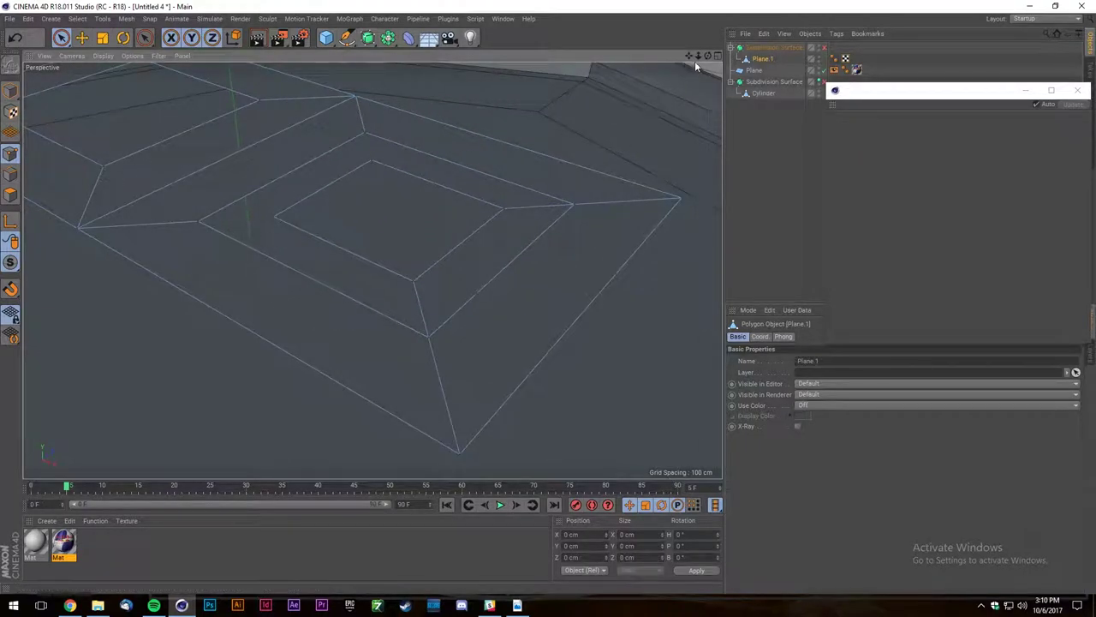
Switch the viewport display from wireframe to Constant Shading (Lines) to show the tab's surfaces with their edges.
scroll(372, 270, "up", 4)
left_click_drag(371, 269, 594, 98, "alt")
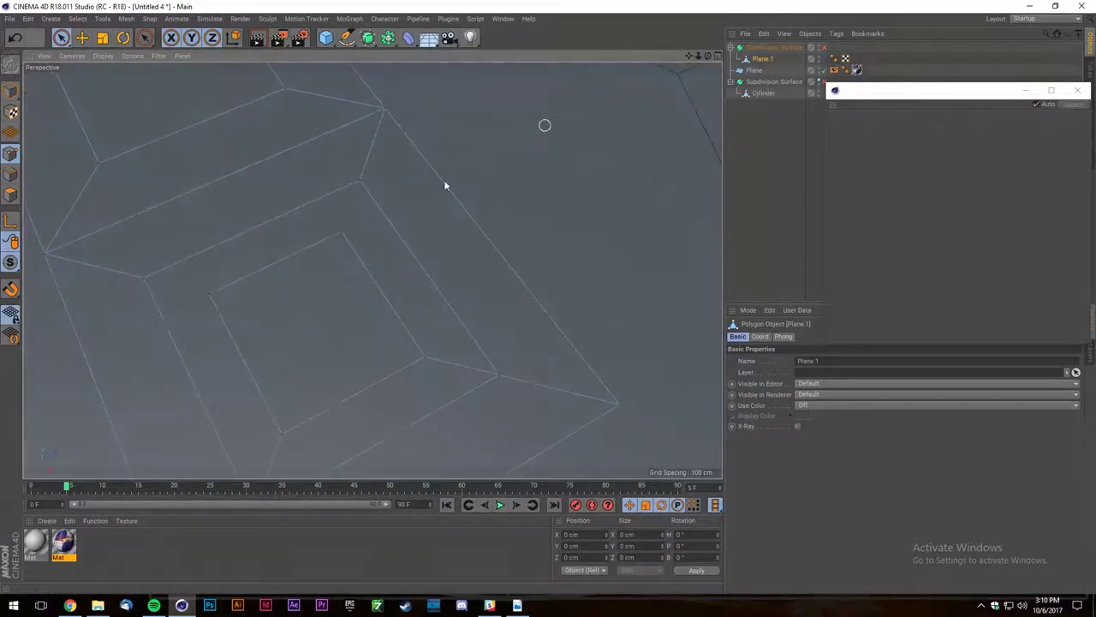
scroll(308, 233, "down", 2)
scroll(245, 254, "up", 5)
scroll(283, 233, "down", 5)
scroll(323, 244, "up", 2)
left_click(103, 56)
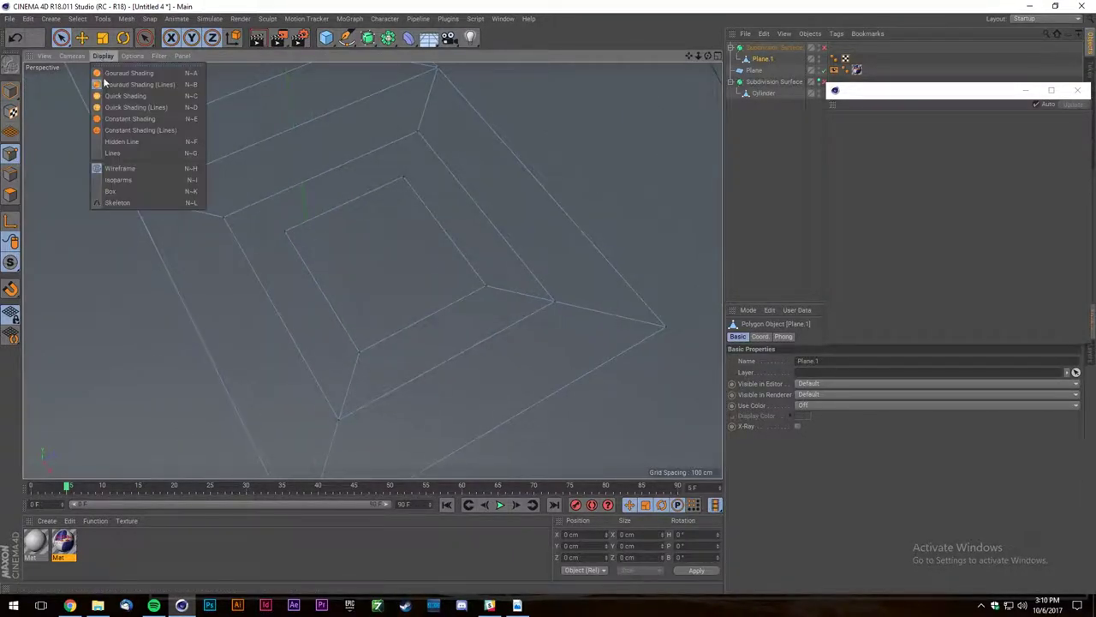
left_click(125, 97)
left_click(103, 56)
left_click(123, 129)
mouse_move(211, 166)
left_mouse_down("alt")
mouse_move(134, 148)
mouse_move(372, 269)
mouse_move(411, 257)
left_mouse_up("alt")
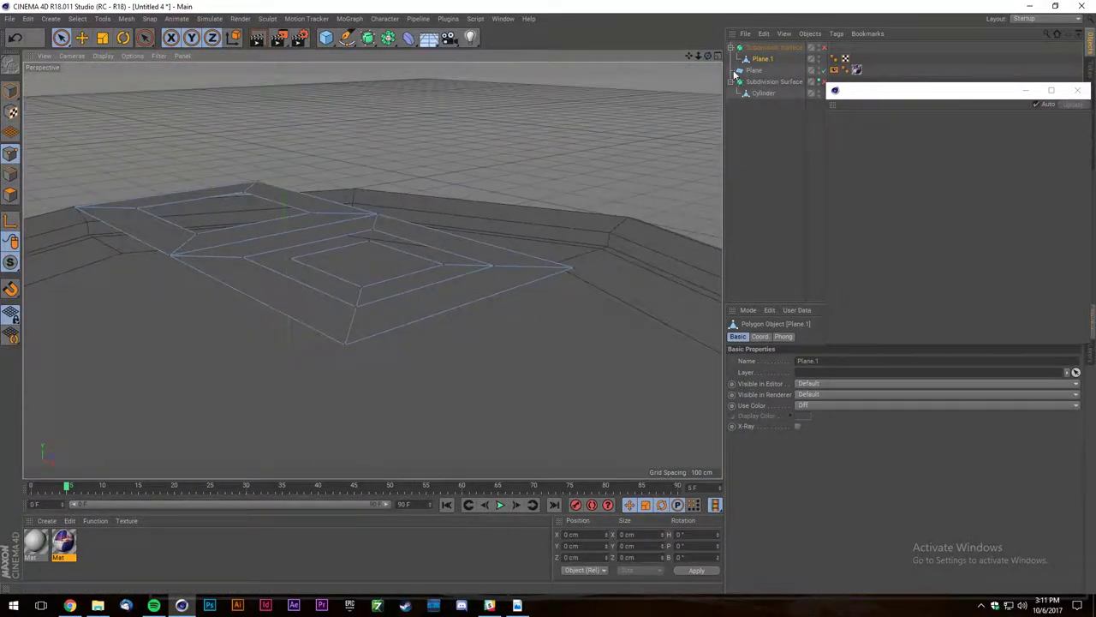
Add a Cloth Surface object and make the tab plane its child.
left_click(804, 146)
key("shift+c")
type("clotyt")
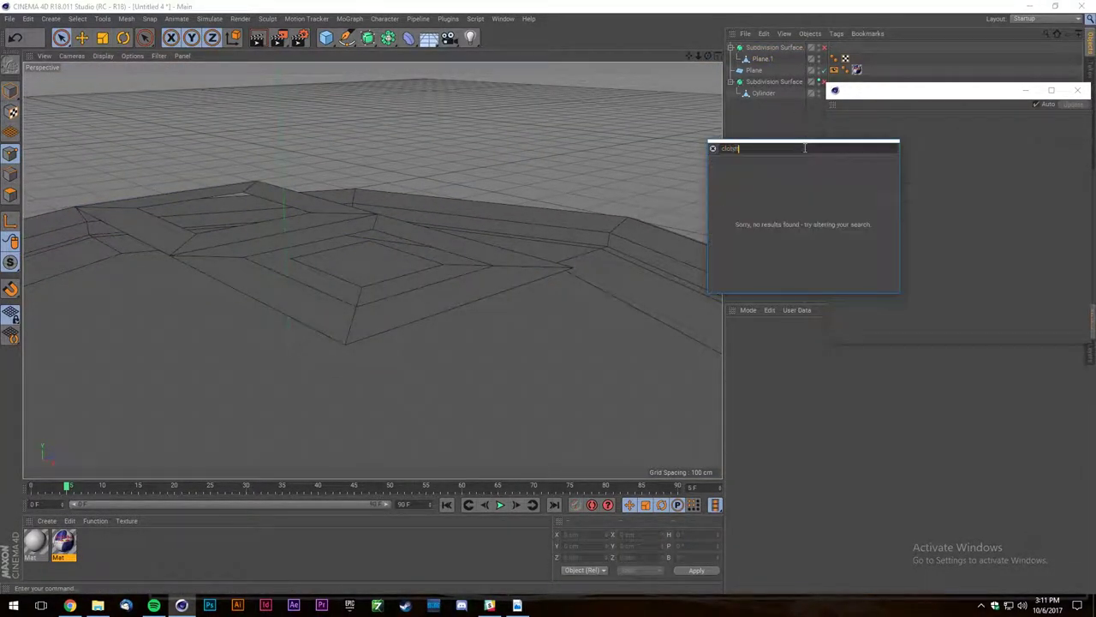
key("BackSpace")
key("BackSpace")
type("h")
key("Down")
key("Down")
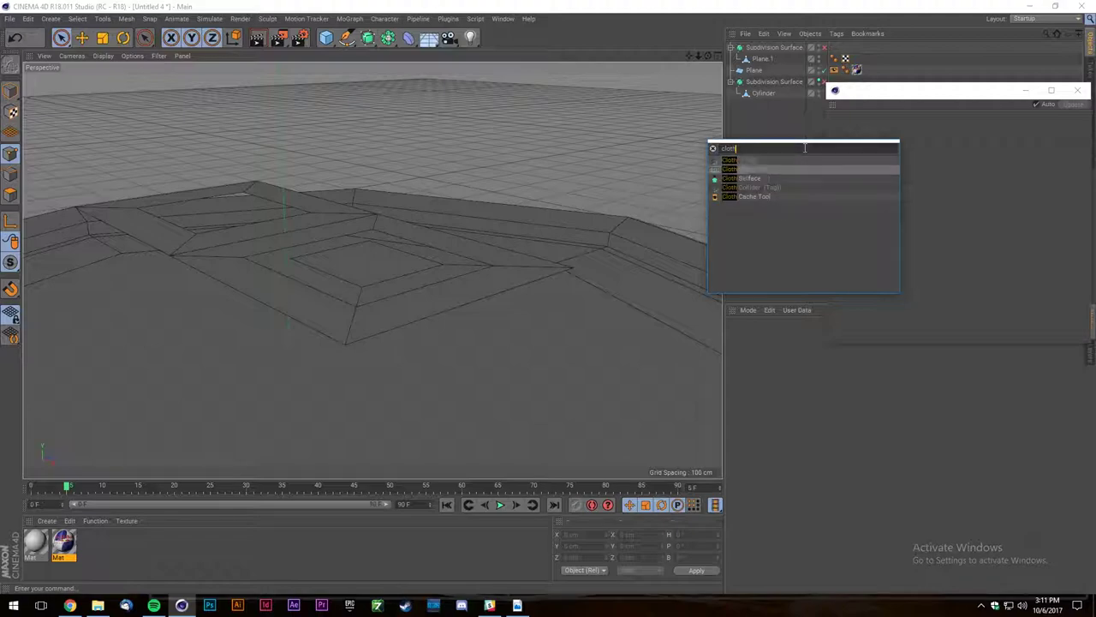
key("Return")
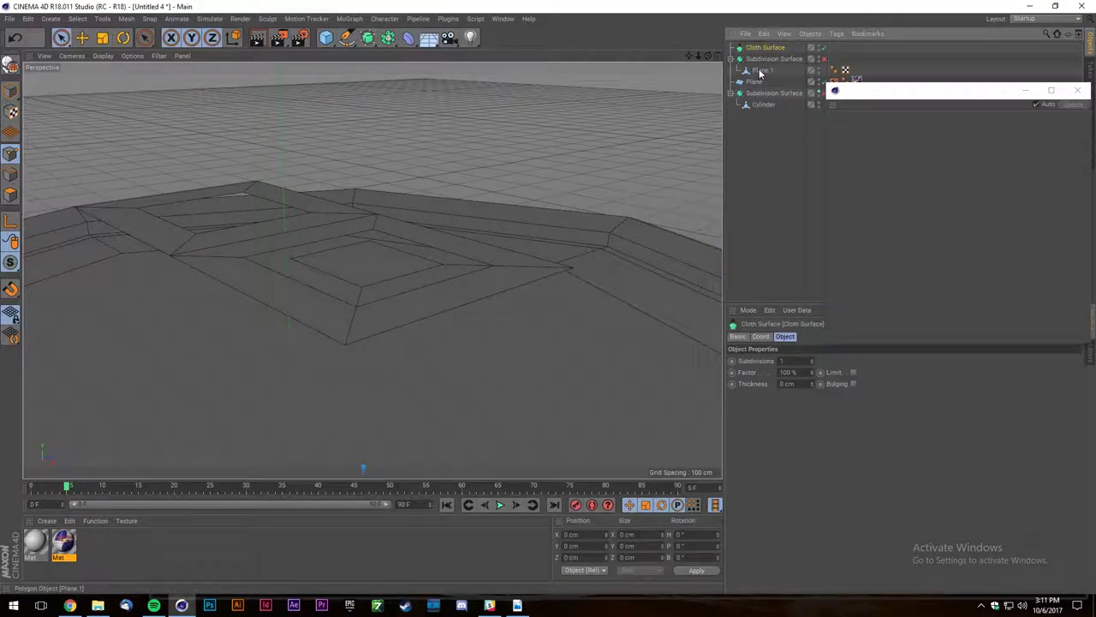
left_click_drag(765, 49, 762, 49)
left_click(763, 48)
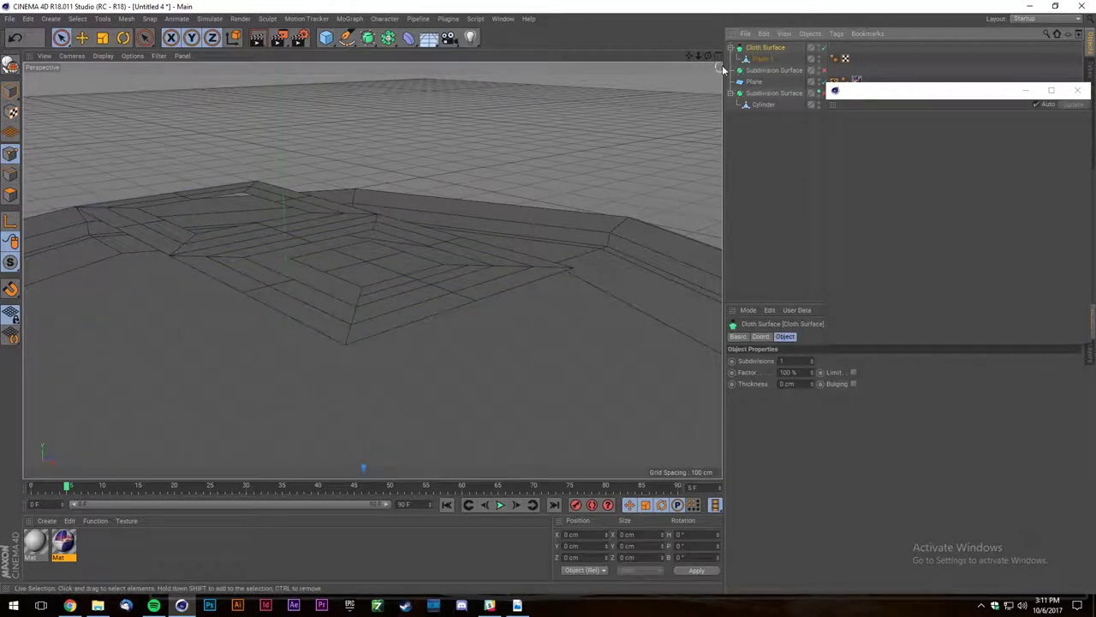
Set the Cloth Surface's subdivisions to 0 and its thickness to 1 cm.
scroll(333, 237, "up", 4)
scroll(385, 226, "down", 4)
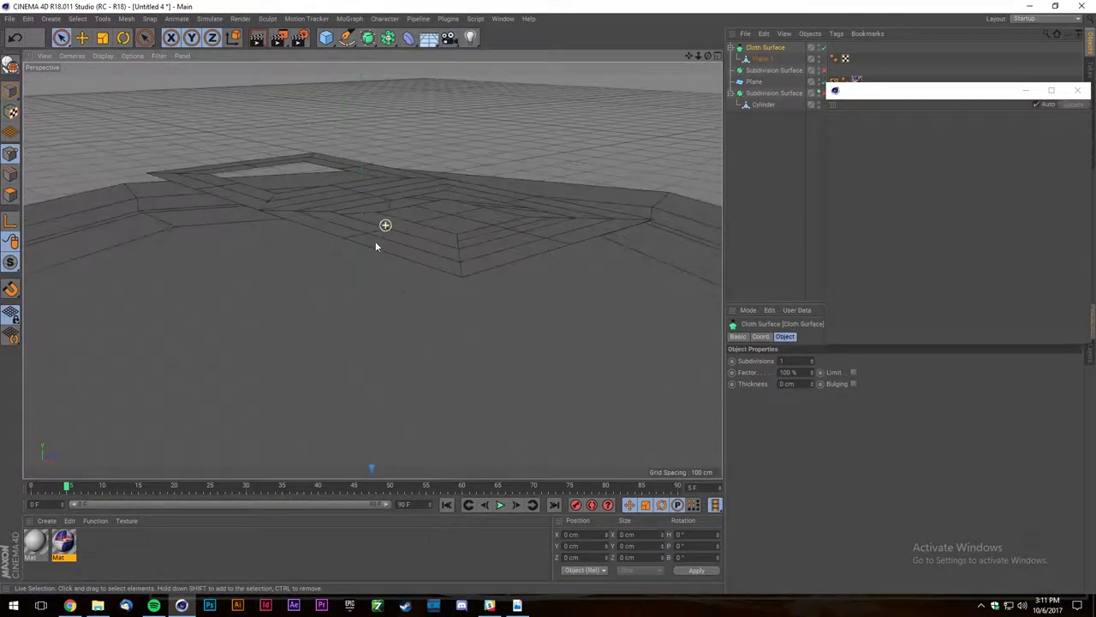
left_click_drag(315, 276, 323, 352, "alt")
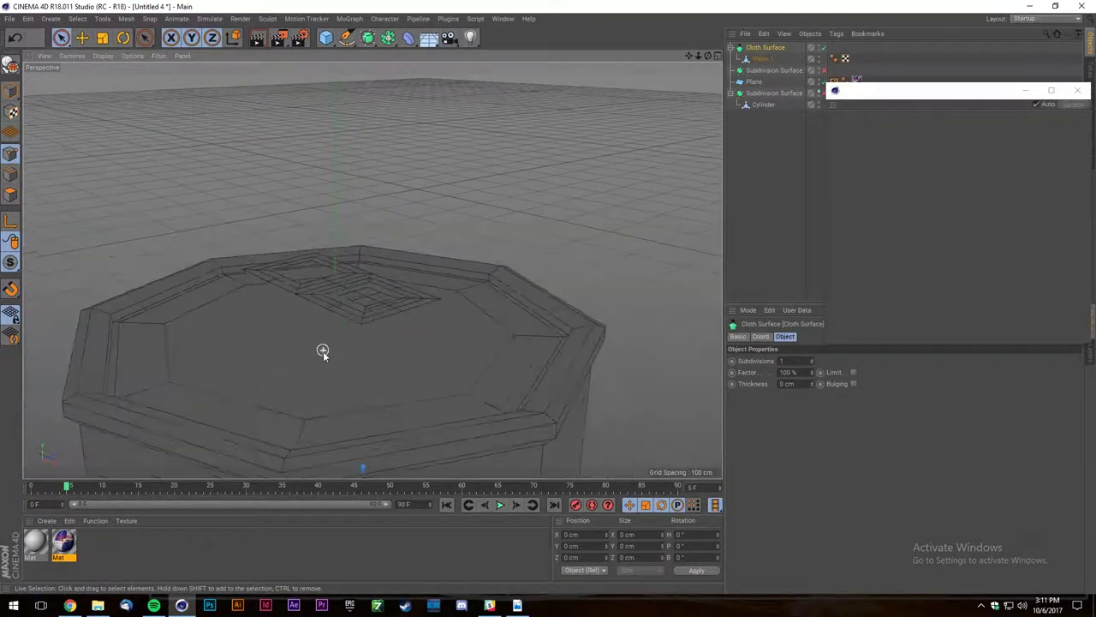
scroll(336, 318, "up", 5)
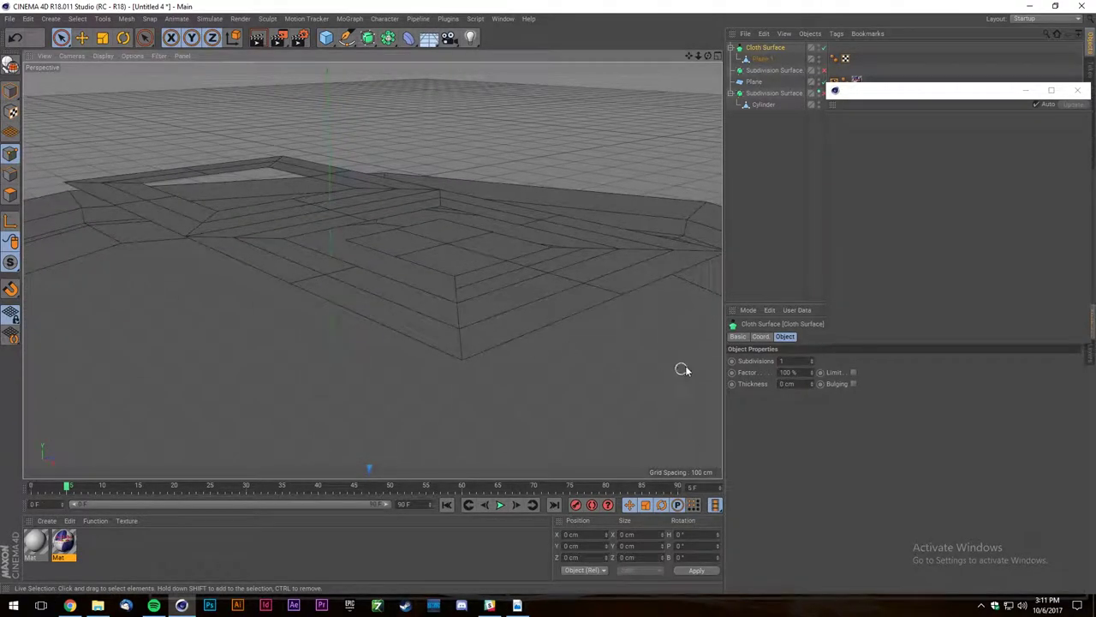
left_click(810, 363)
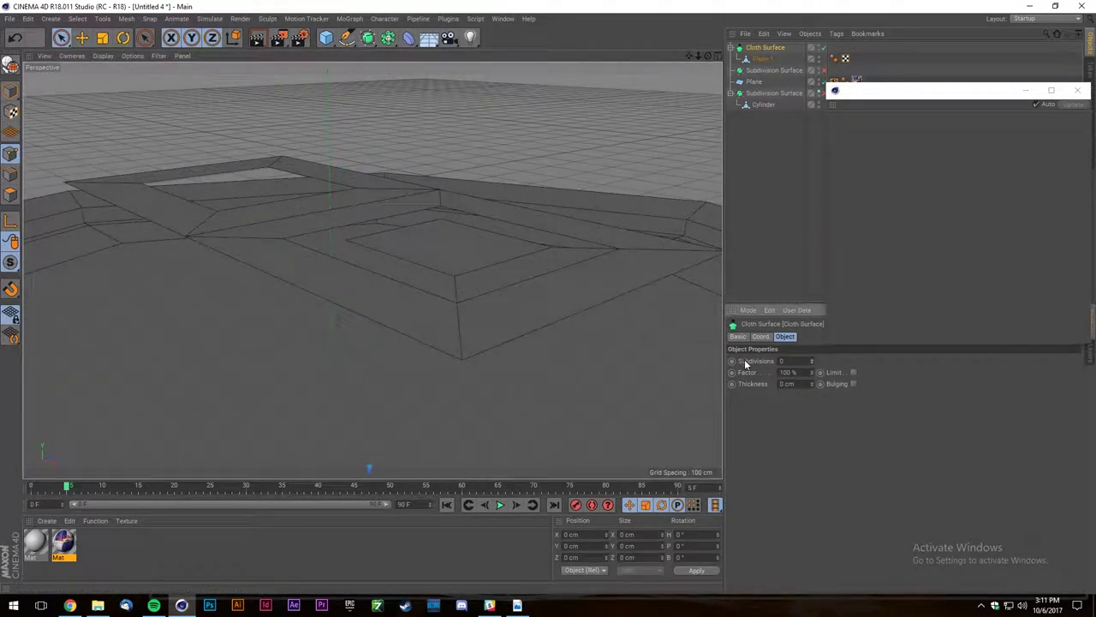
left_click(813, 382)
left_click_drag(643, 368, 476, 340, "alt")
mouse_move(708, 56)
left_mouse_down()
mouse_move(685, 26)
mouse_move(710, 28)
mouse_move(697, 63)
left_mouse_up()
scroll(462, 365, "down", 3)
left_click_drag(470, 315, 408, 345, "alt")
middle_click_drag(408, 345, 344, 336, "alt")
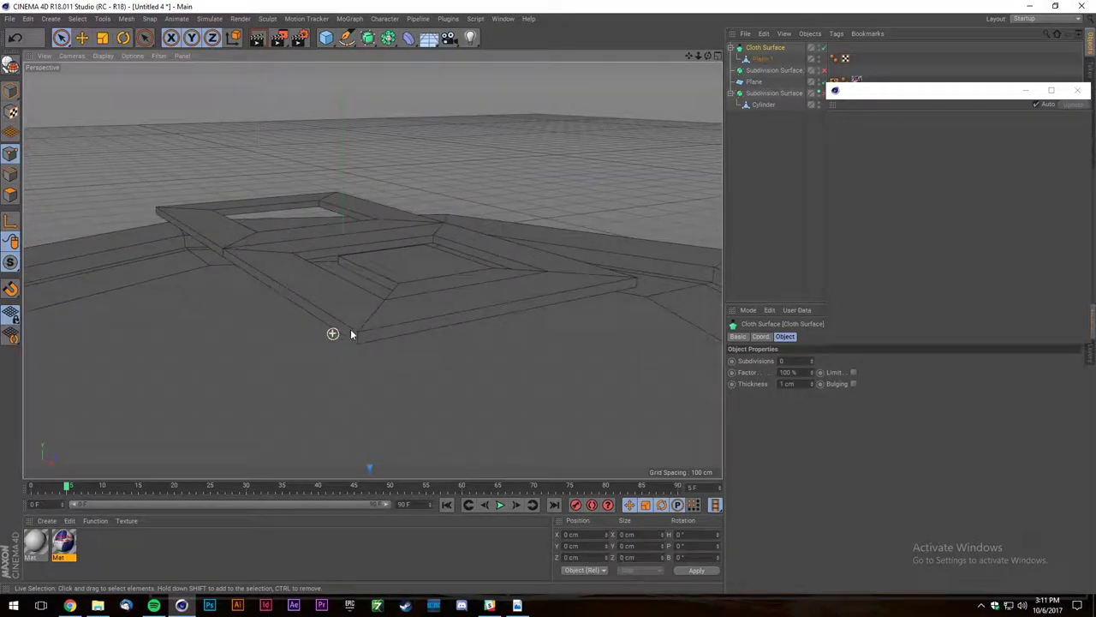
Select the Cloth Surface together with its child tab plane.
left_click(763, 59, "ctrl")
scroll(354, 326, "up", 2)
scroll(338, 344, "down", 1)
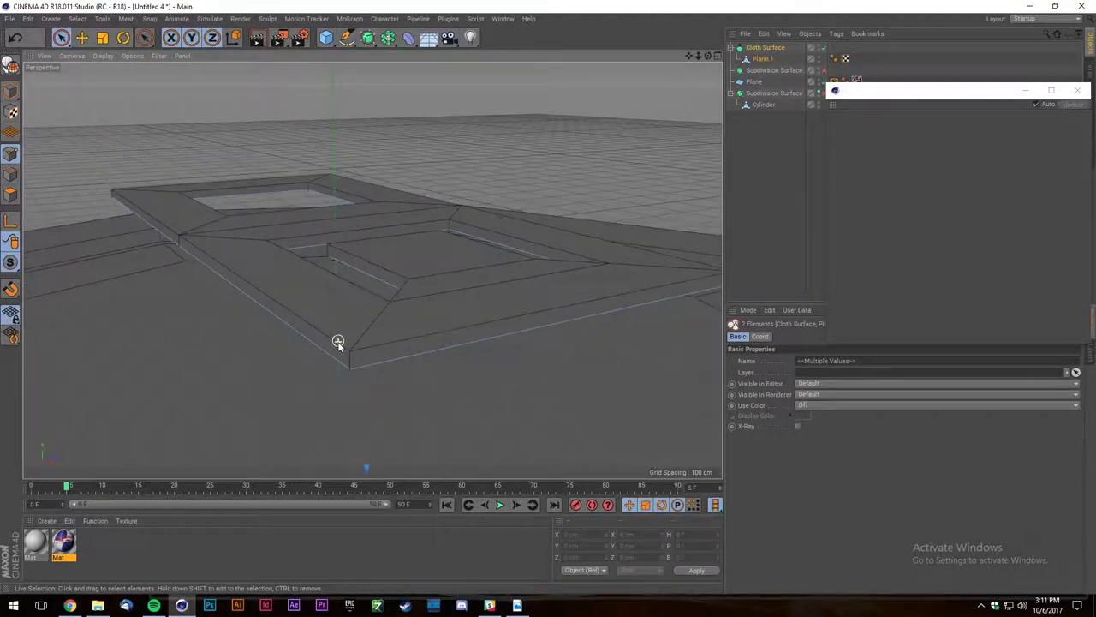
scroll(266, 353, "down", 3)
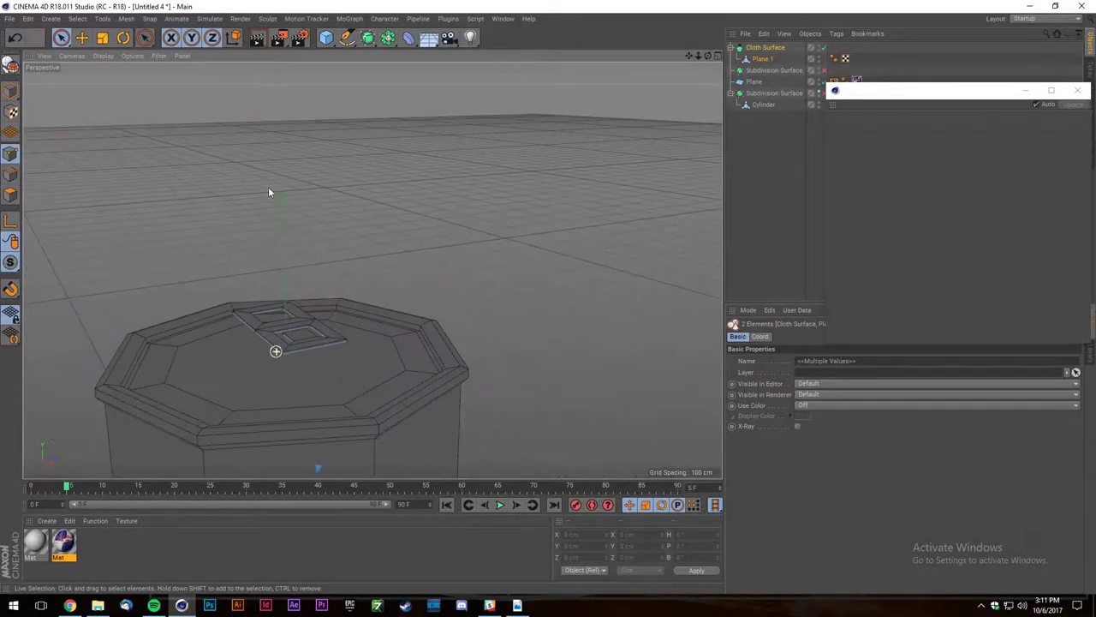
Add a new plane primitive and raise it above the can's lid.
left_click(325, 38)
left_click(430, 74)
scroll(366, 214, "down", 6)
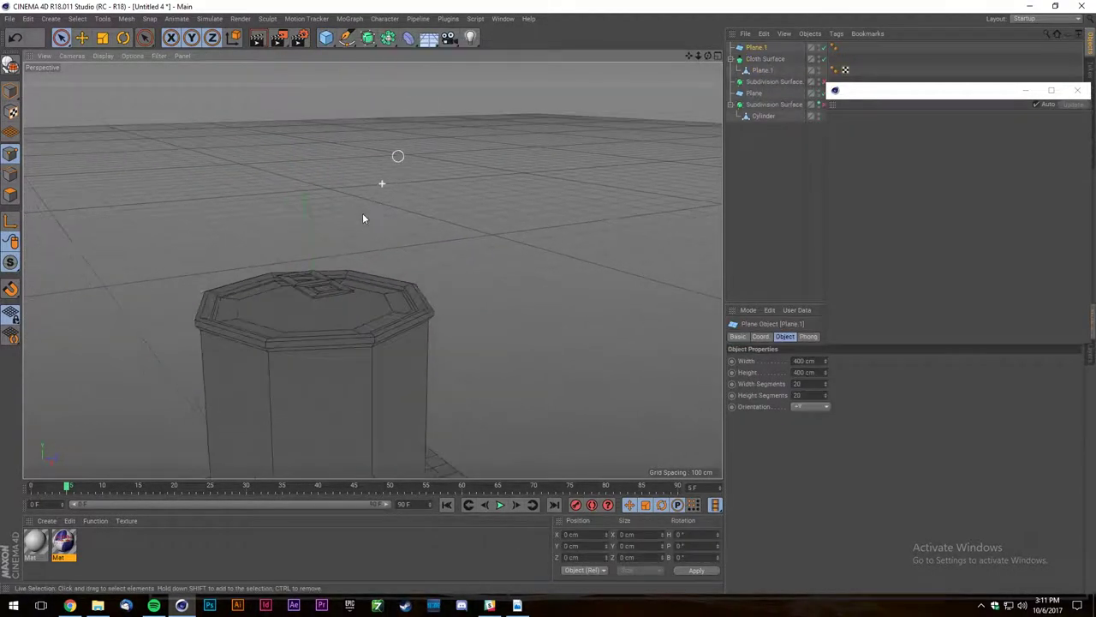
left_click_drag(344, 296, 366, 195)
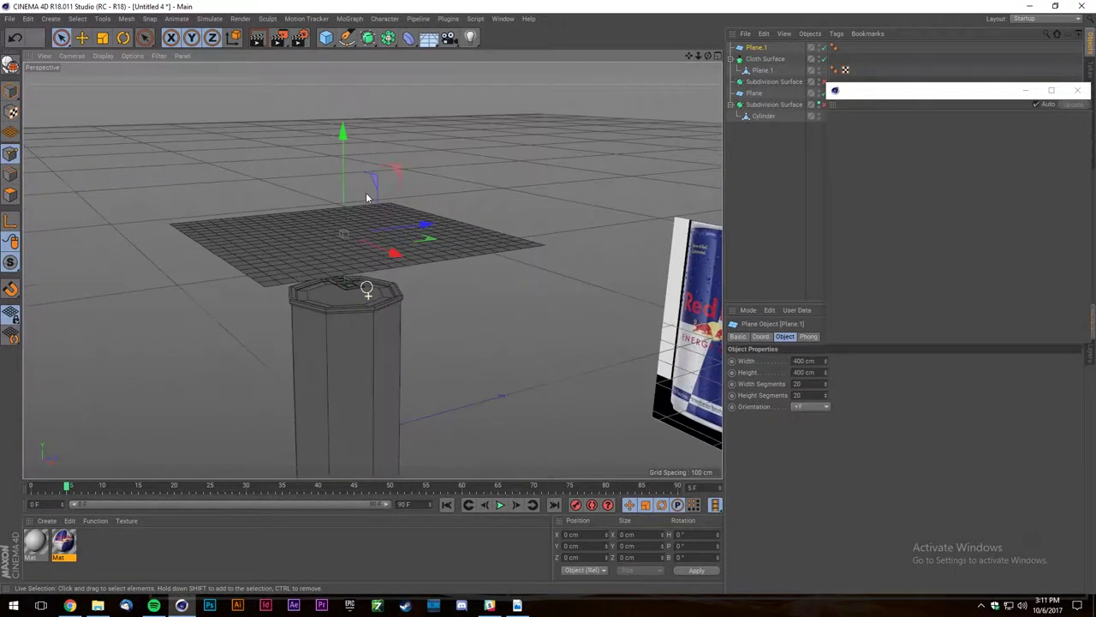
Add a Twist deformer as a child of the raised plane and fit it to its parent.
key("shift+c")
type("twis")
key("Return")
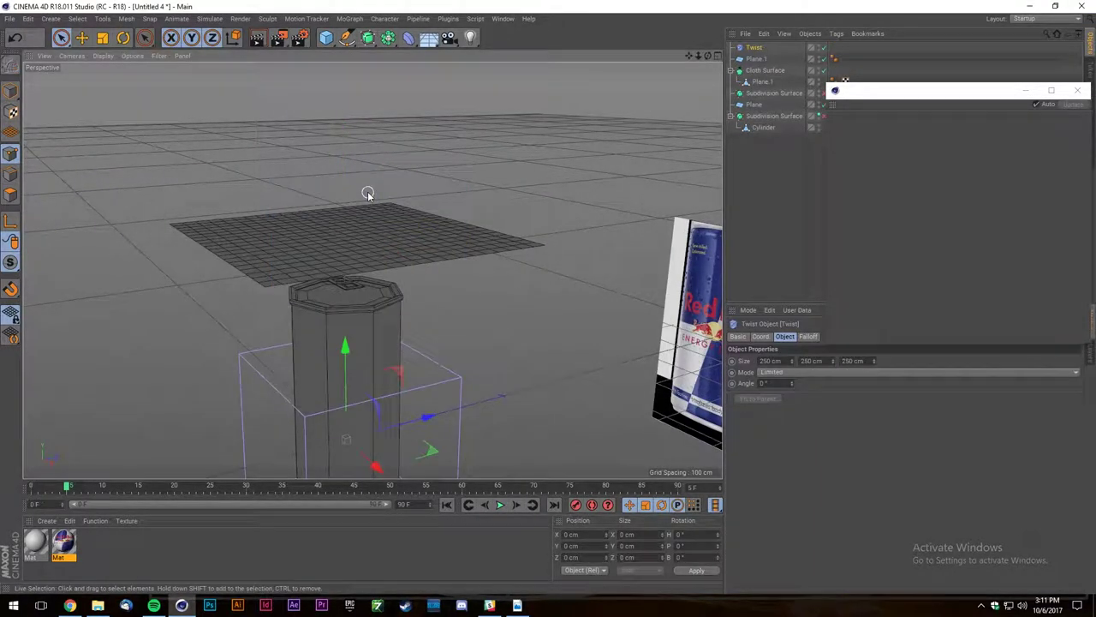
left_click(755, 48)
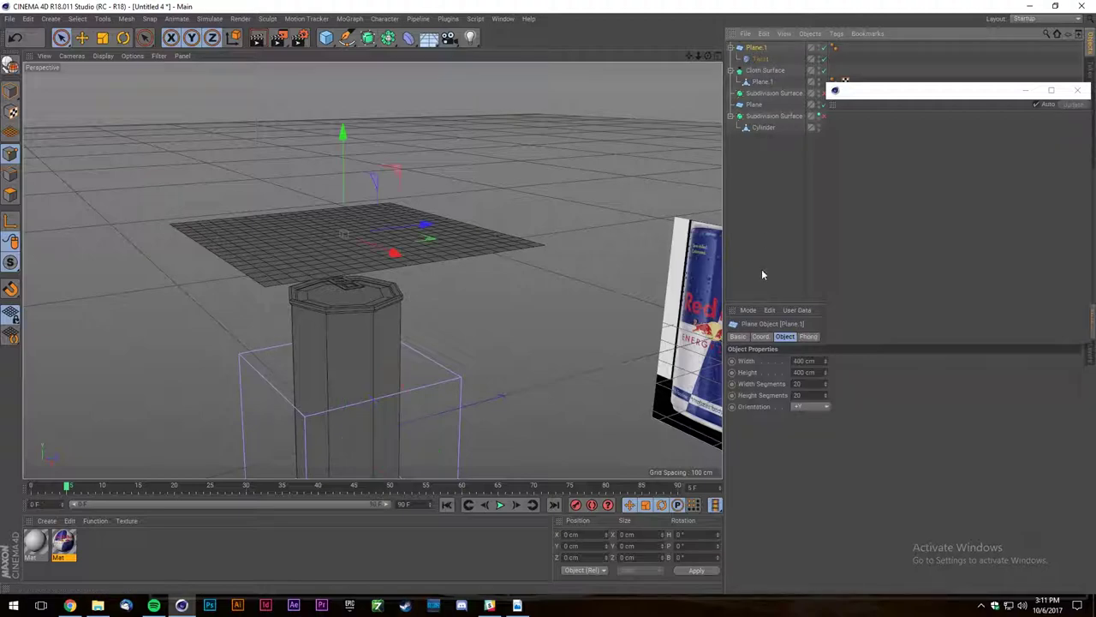
left_click(764, 59)
left_click(758, 398)
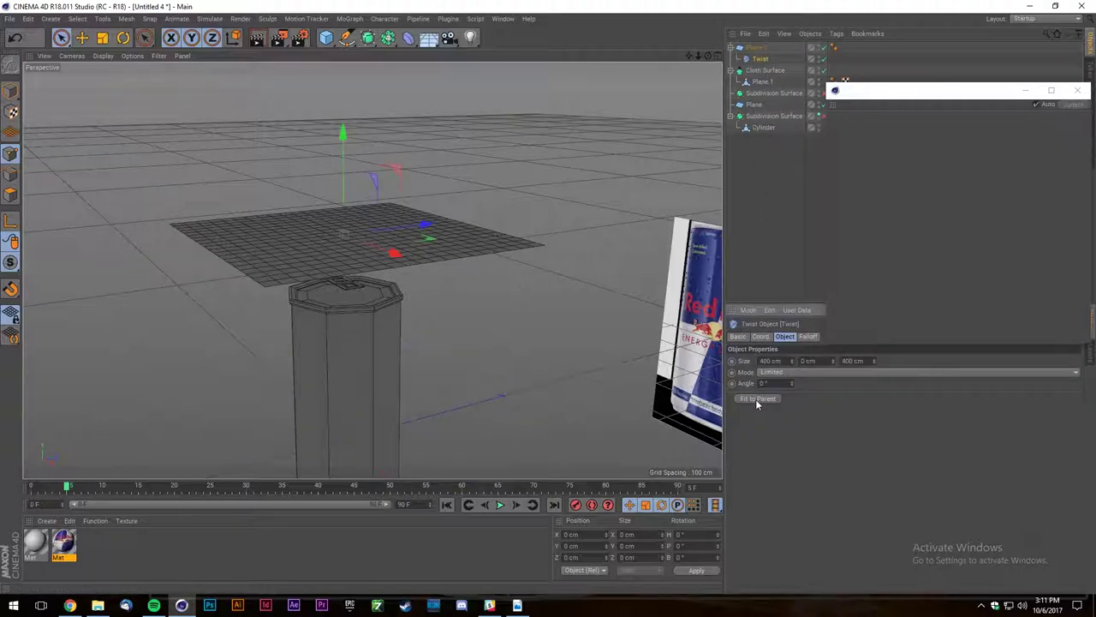
Delete the raised plane together with its Twist deformer.
left_click(752, 48)
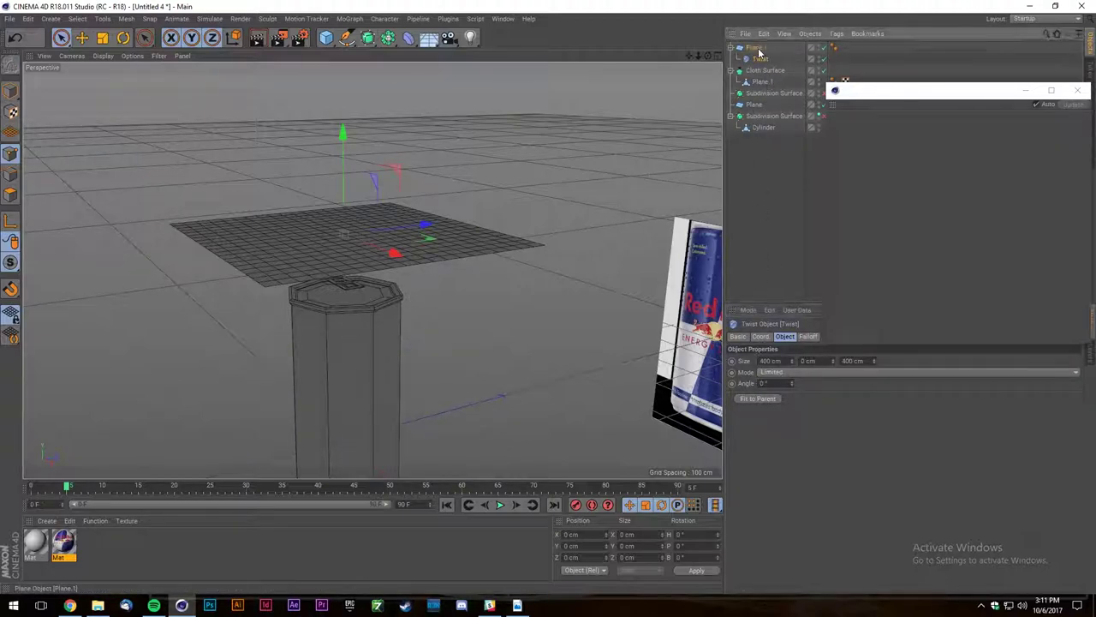
key("Delete")
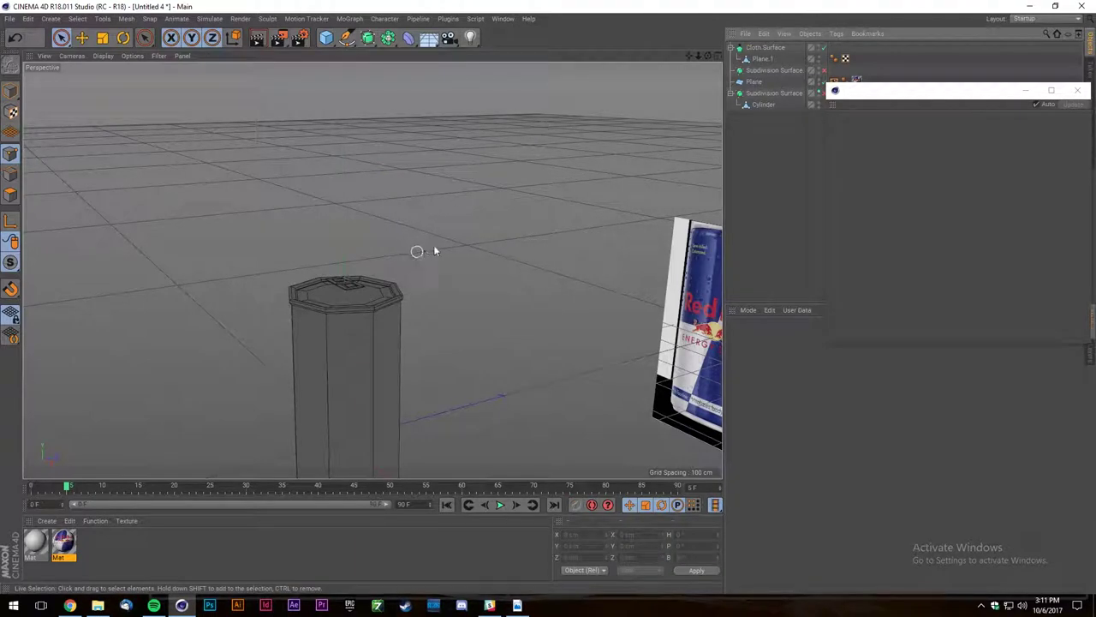
Merge the Cloth Surface and its tab plane with Connect Objects + Delete and place the result under the empty Subdivision Surface.
left_click(767, 61)
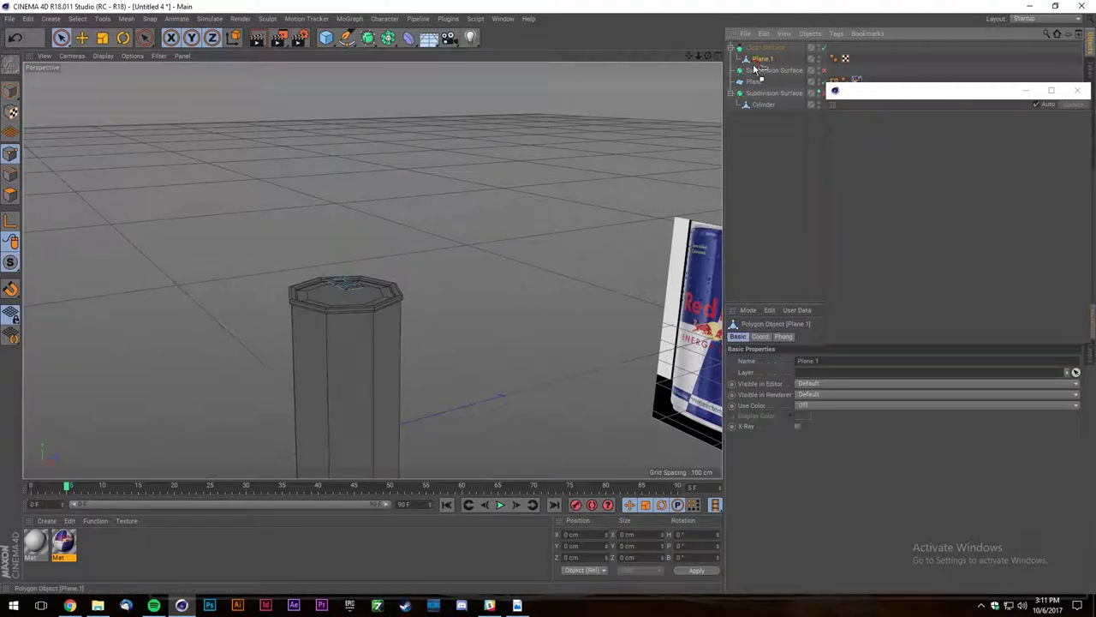
scroll(334, 261, "up", 5)
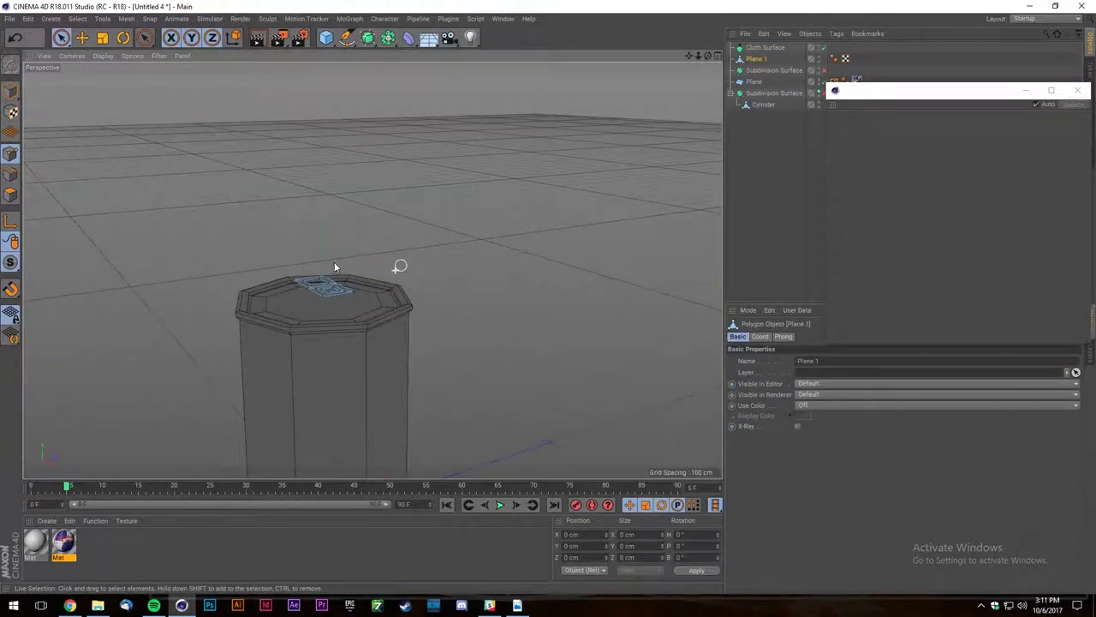
left_click_drag(757, 53, 757, 53)
right_click(759, 60)
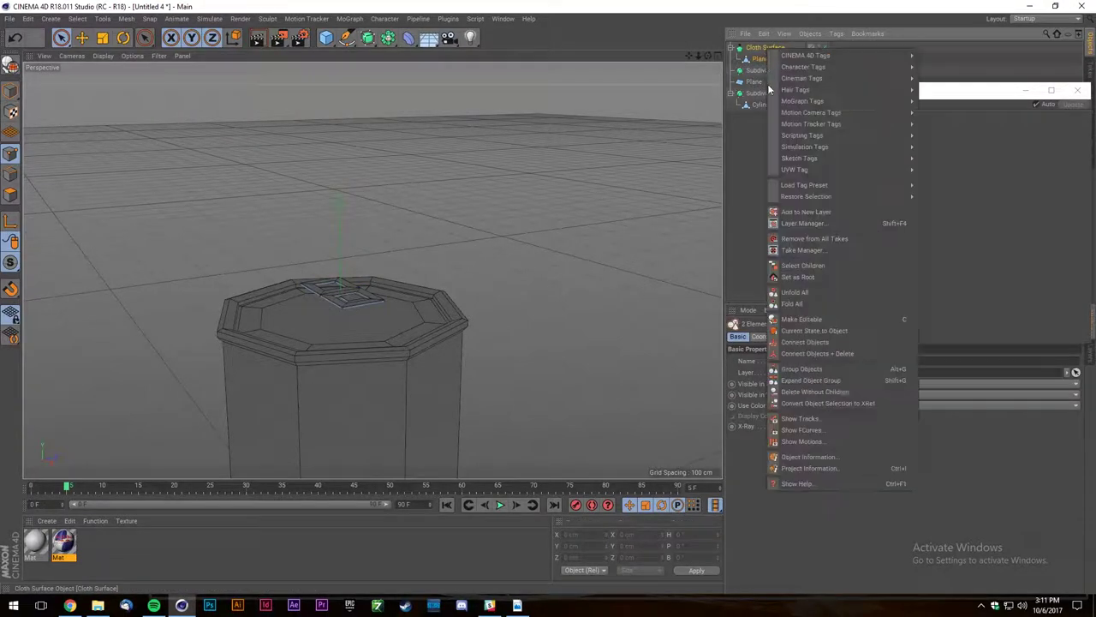
left_click(829, 352)
scroll(298, 276, "up", 3)
scroll(298, 276, "up", 3)
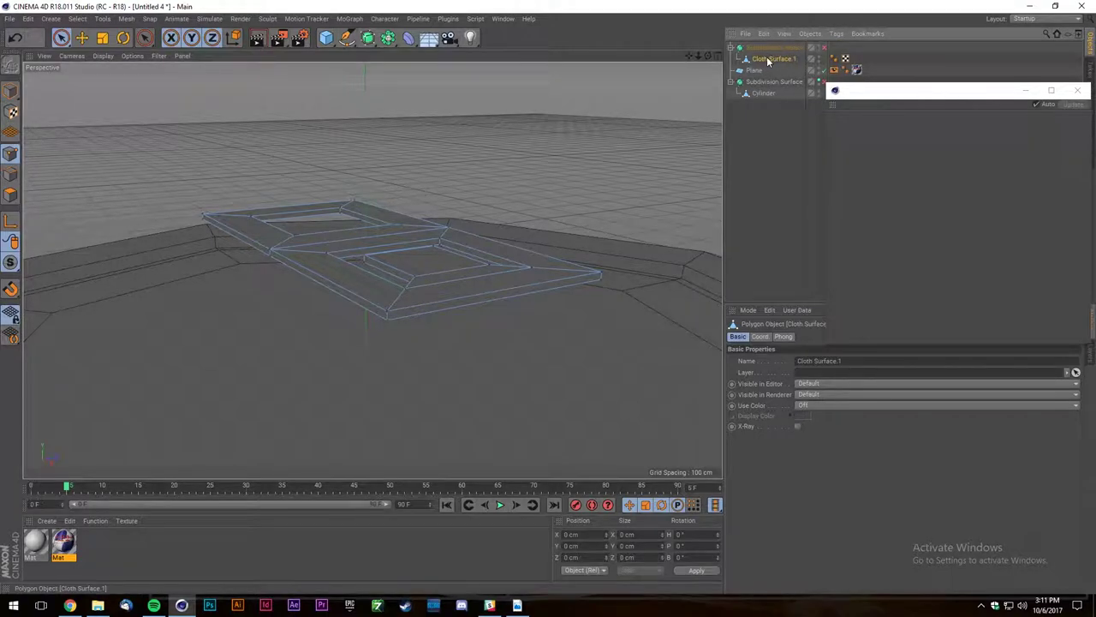
Select all points of the merged tab mesh and run Optimize on them.
key("ctrl+a")
key("shift+c")
type("optimize")
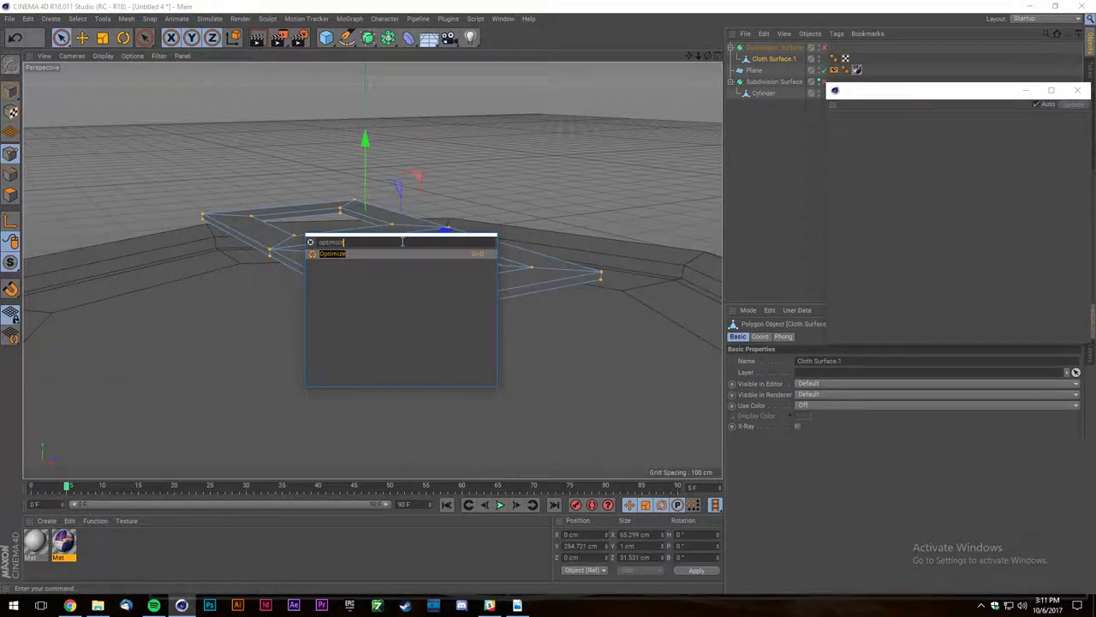
key("Return")
Enable the tab's Subdivision Surface and inspect the thickened, smoothed tab from above.
left_click(825, 48)
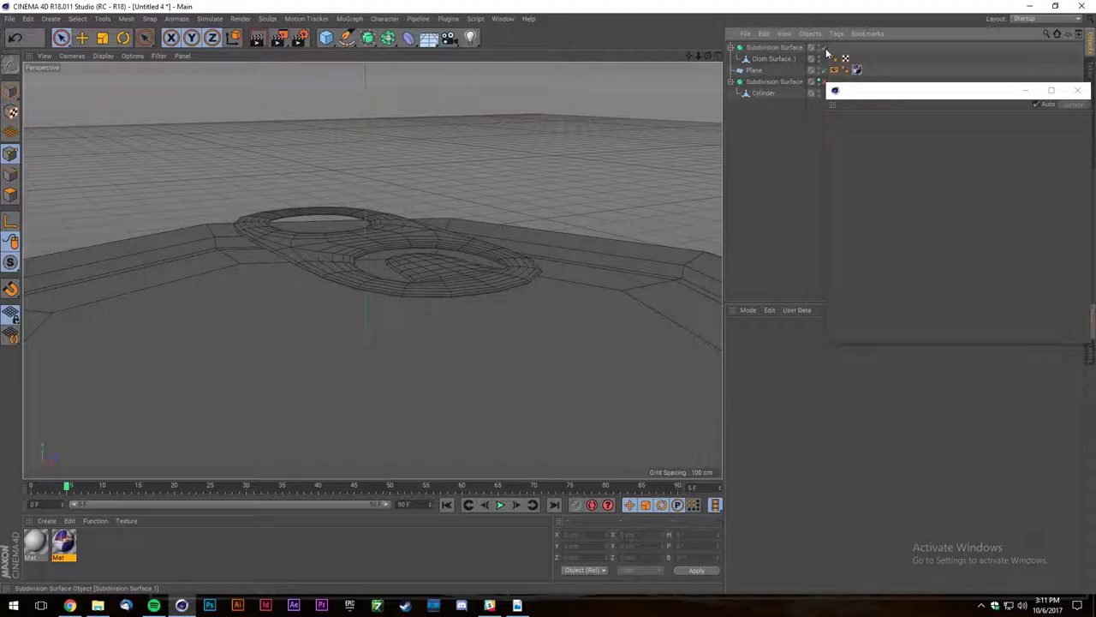
left_click(768, 49)
left_click_drag(363, 279, 690, 68, "alt")
scroll(477, 149, "down", 3)
left_click_drag(381, 302, 558, 257, "alt")
Set the tab's Subdivision Surface to an editor subdivision of 3.
left_click(778, 58)
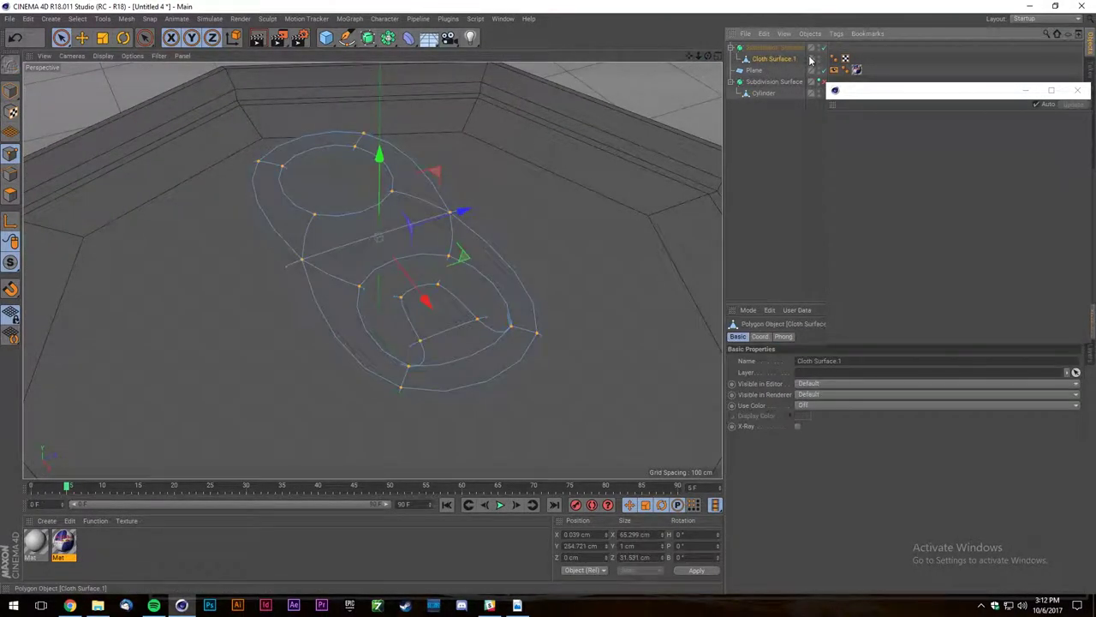
left_click(96, 58)
left_click(862, 56)
left_click(787, 49)
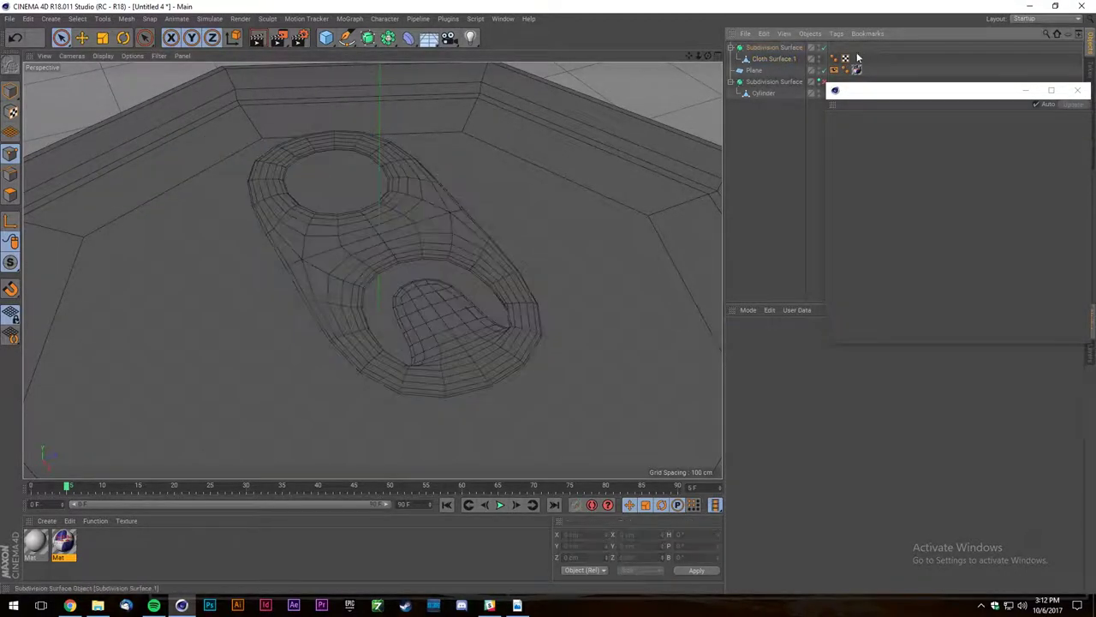
left_click(835, 368)
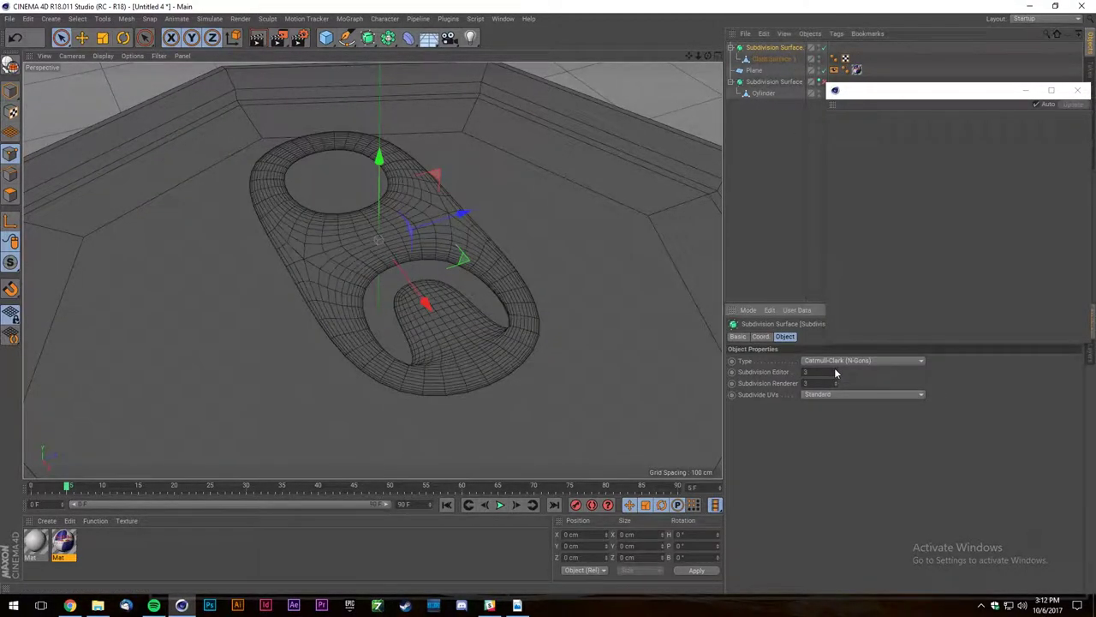
Select the tab mesh, disable its Subdivision Surface and switch to edge editing.
left_click_drag(540, 306, 446, 257, "alt")
left_click(766, 59)
left_click(764, 49)
left_click_drag(708, 55, 374, 267)
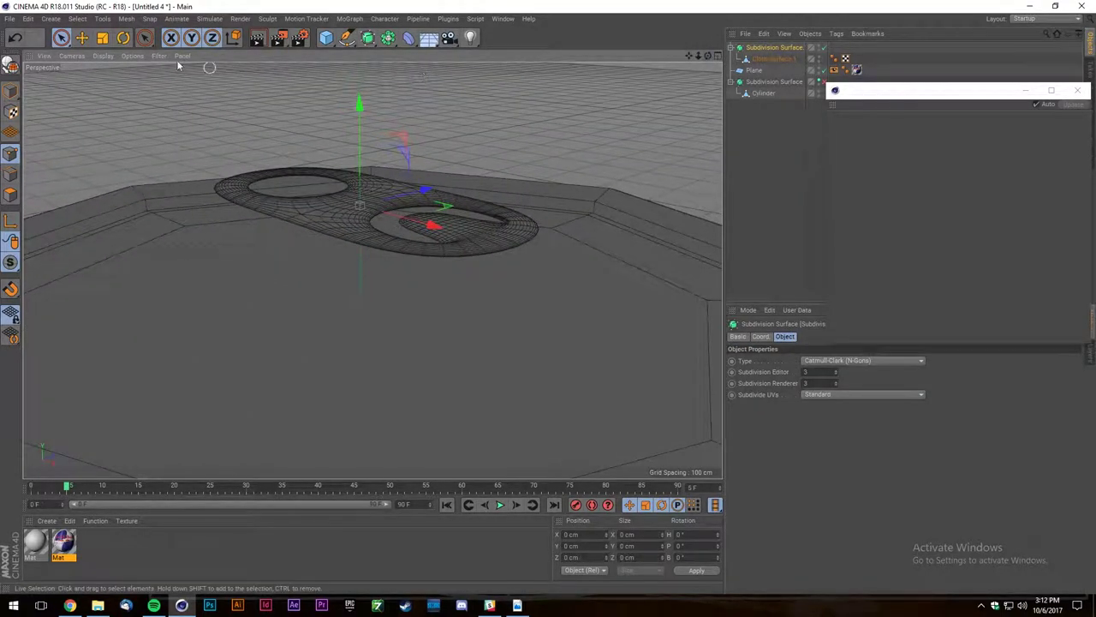
left_click(61, 38)
left_click(762, 60)
scroll(335, 196, "up", 5)
scroll(335, 196, "down", 5)
left_click(824, 48)
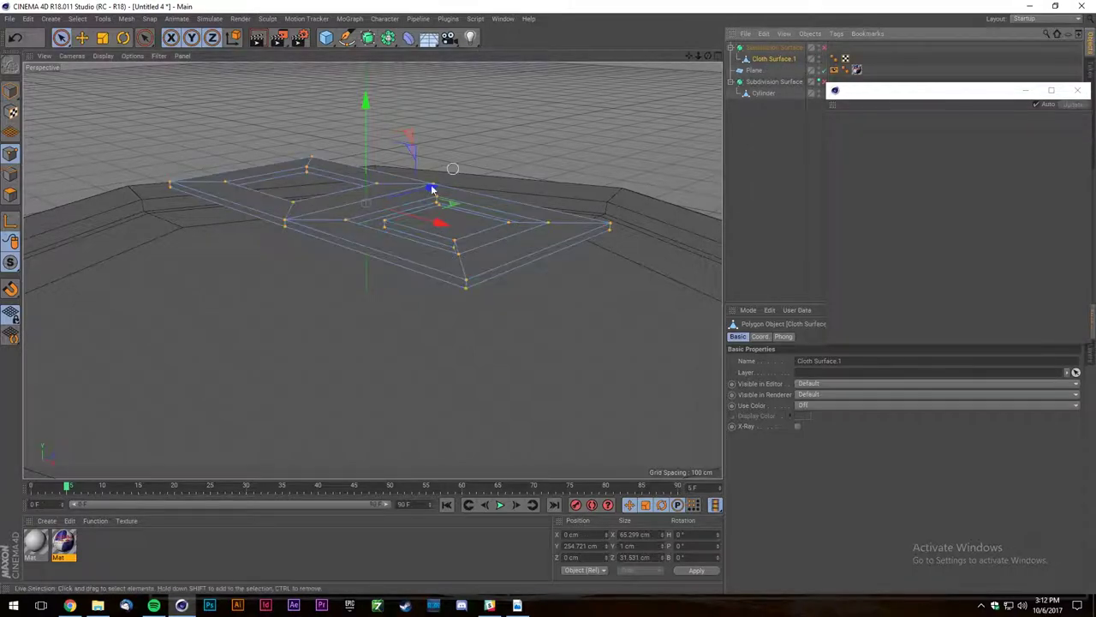
scroll(425, 214, "up", 3)
left_click(10, 173)
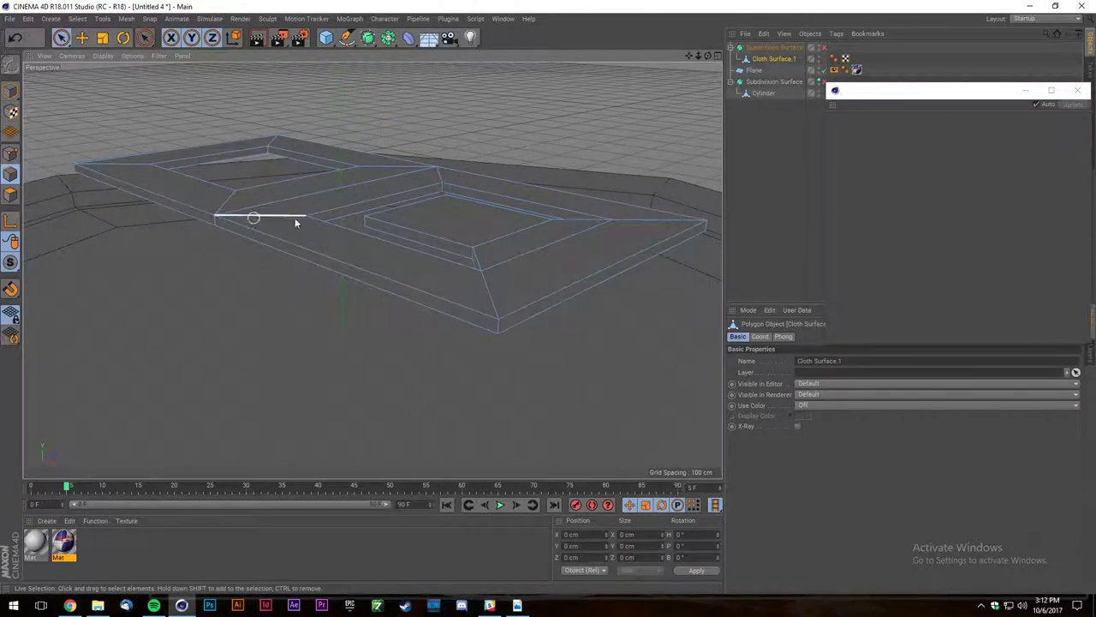
Toggle the tab's smoothing on and off to check its shape, and compare it with the can-top image in Chrome.
left_click(824, 49)
left_click(823, 48)
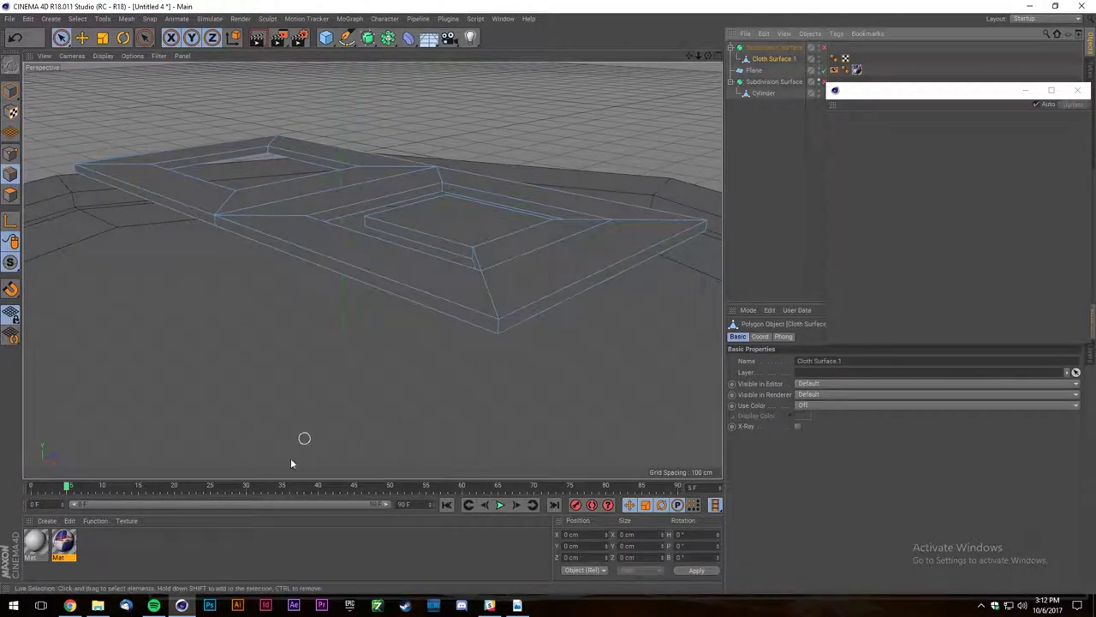
left_click(70, 605)
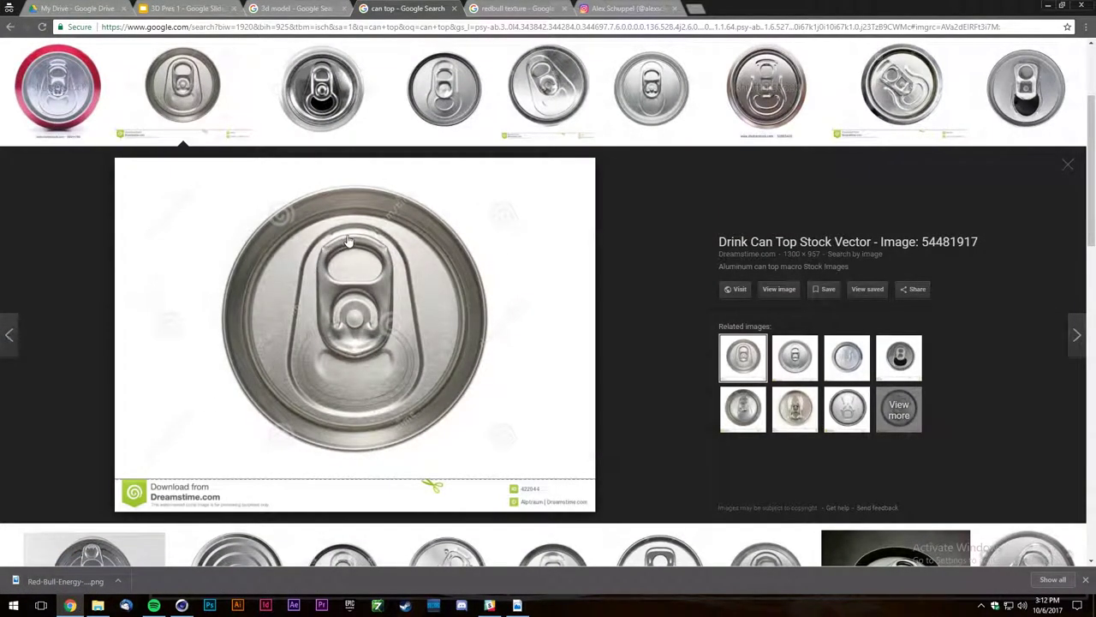
Return to Cinema 4D and loop-select both the upper and lower outer edge loops of the tab's rim.
scroll(291, 462, "up", 2)
scroll(245, 502, "down", 2)
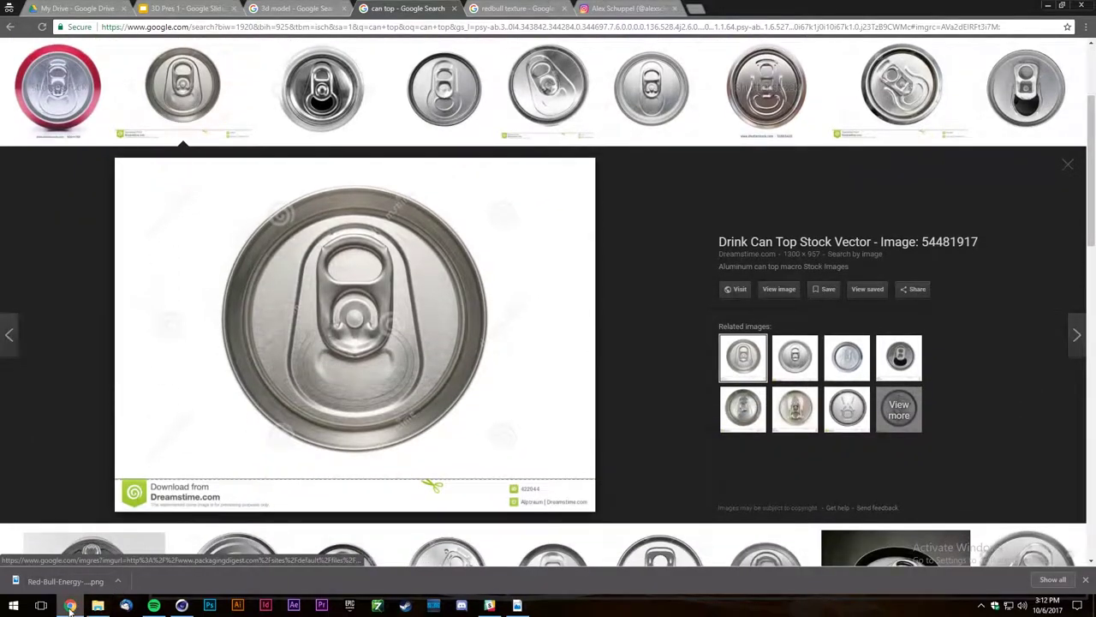
left_click(181, 605)
left_click(307, 250)
left_click(325, 269, "shift")
left_click_drag(708, 57, 373, 270)
left_click_drag(698, 56, 372, 271)
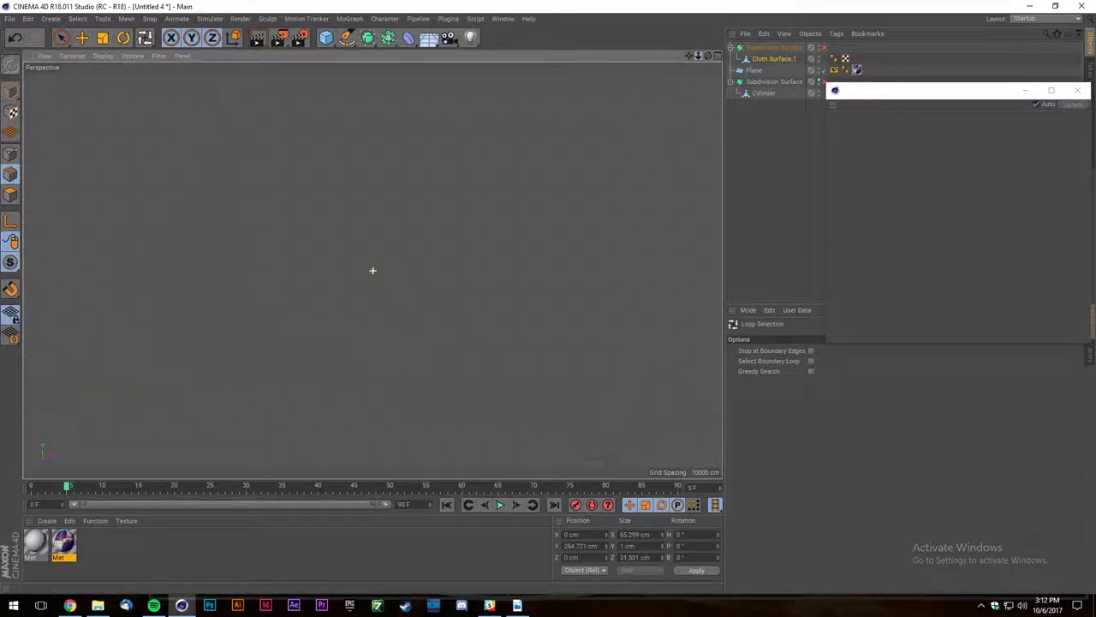
key("s")
key("ctrl+z")
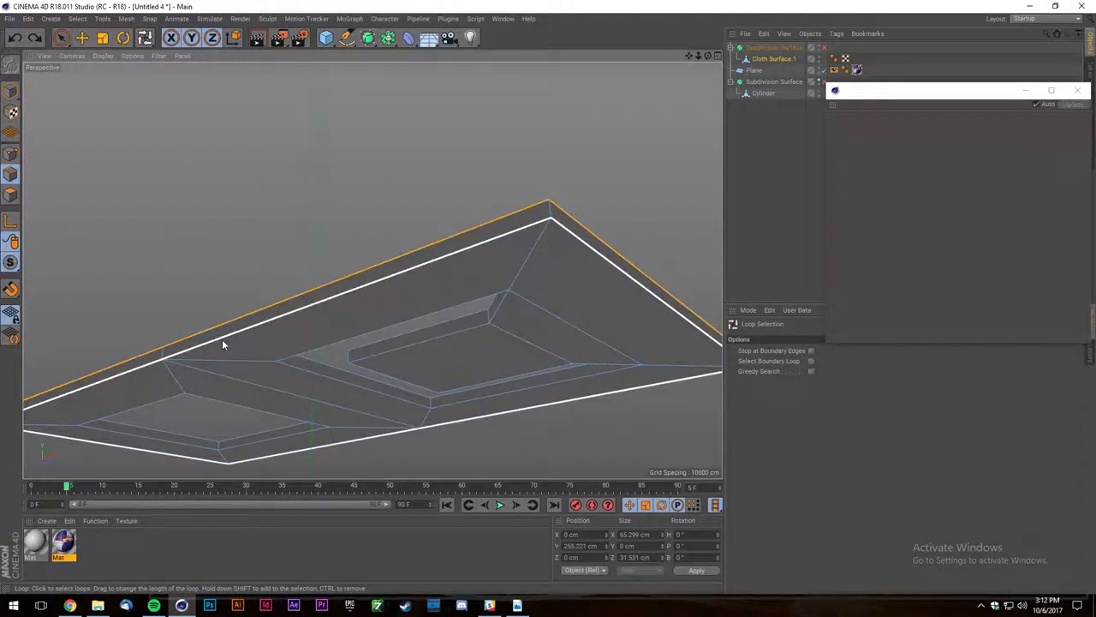
Bevel the selected rim loops with an offset of about 0.09 cm and a subdivision of 1.
right_click(298, 315)
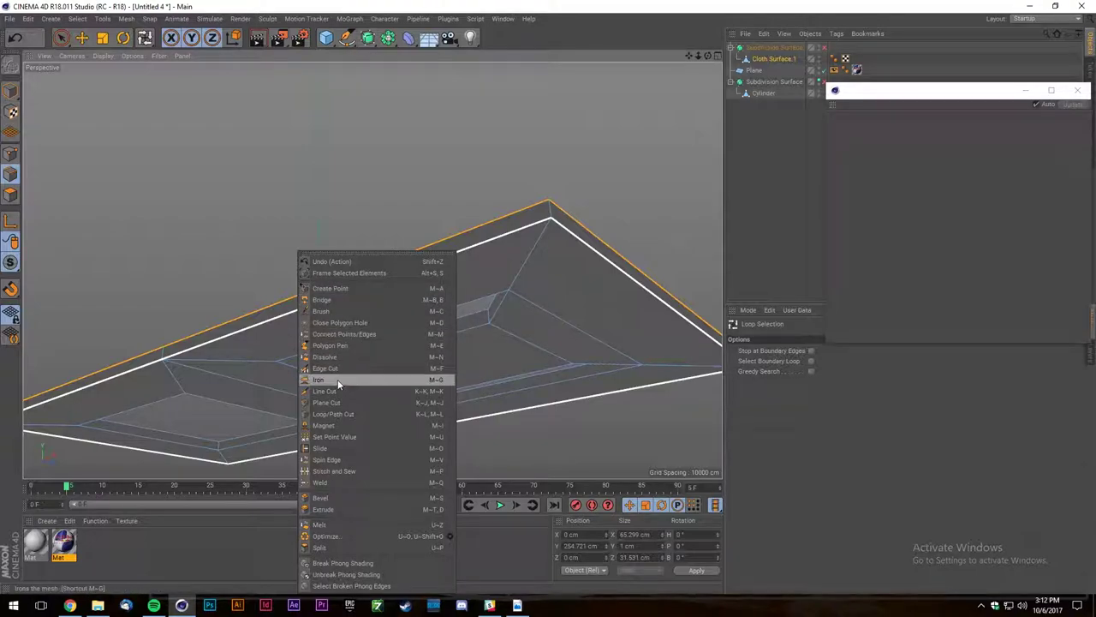
left_click(333, 498)
scroll(560, 257, "up", 4)
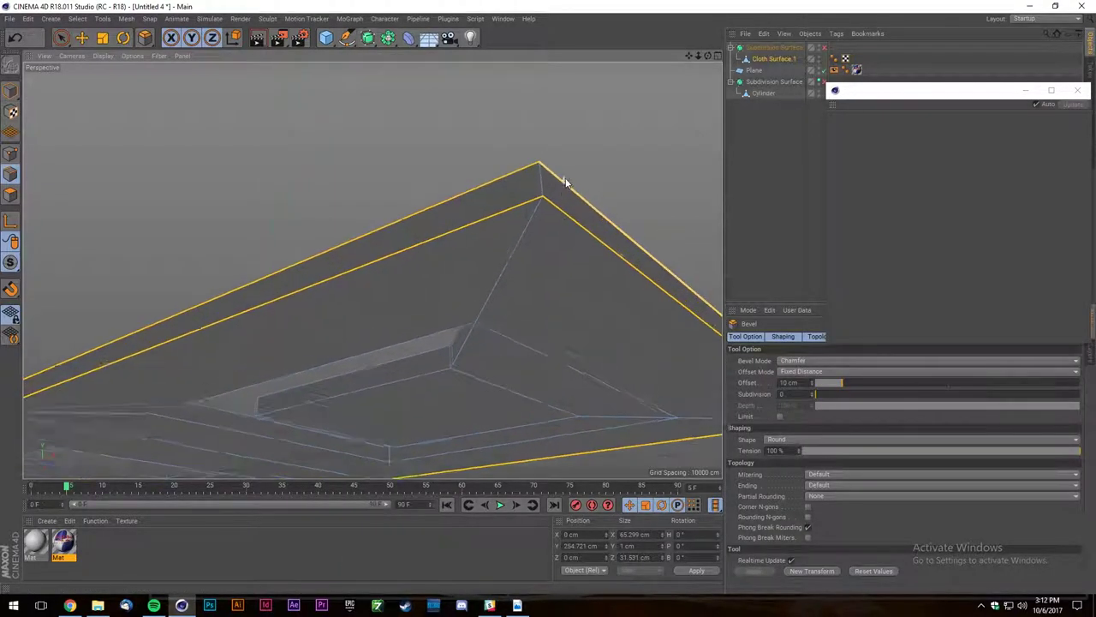
scroll(566, 183, "up", 3)
left_click_drag(569, 178, 591, 184)
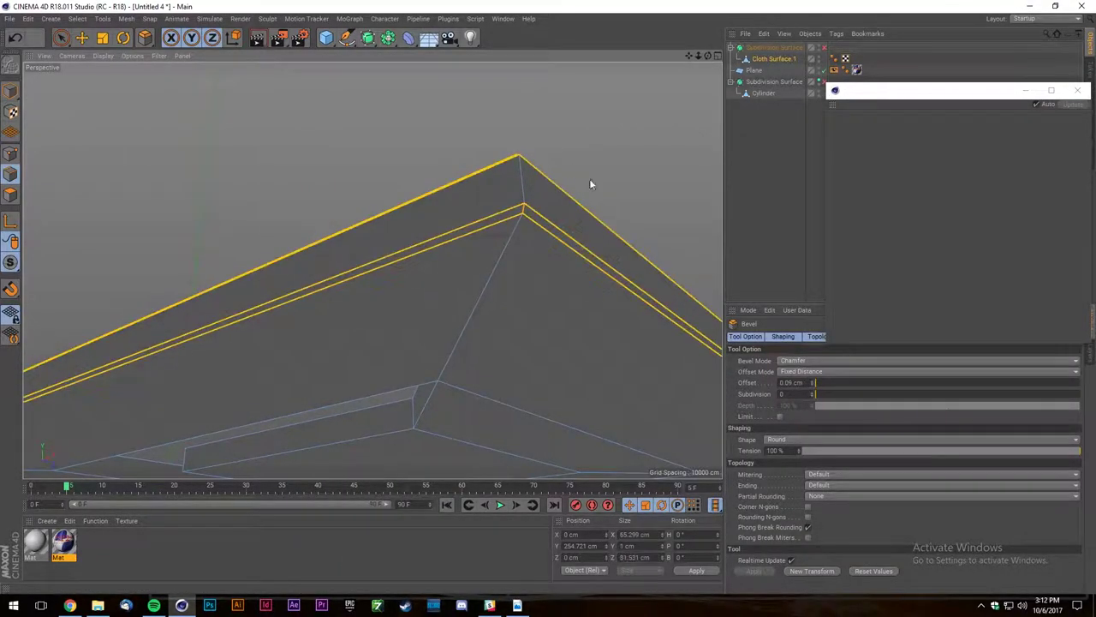
left_click(818, 396)
Enable the tab's Subdivision Surface and deselect all objects.
left_click_drag(708, 56, 203, 342)
scroll(202, 343, "down", 8)
left_click(826, 49)
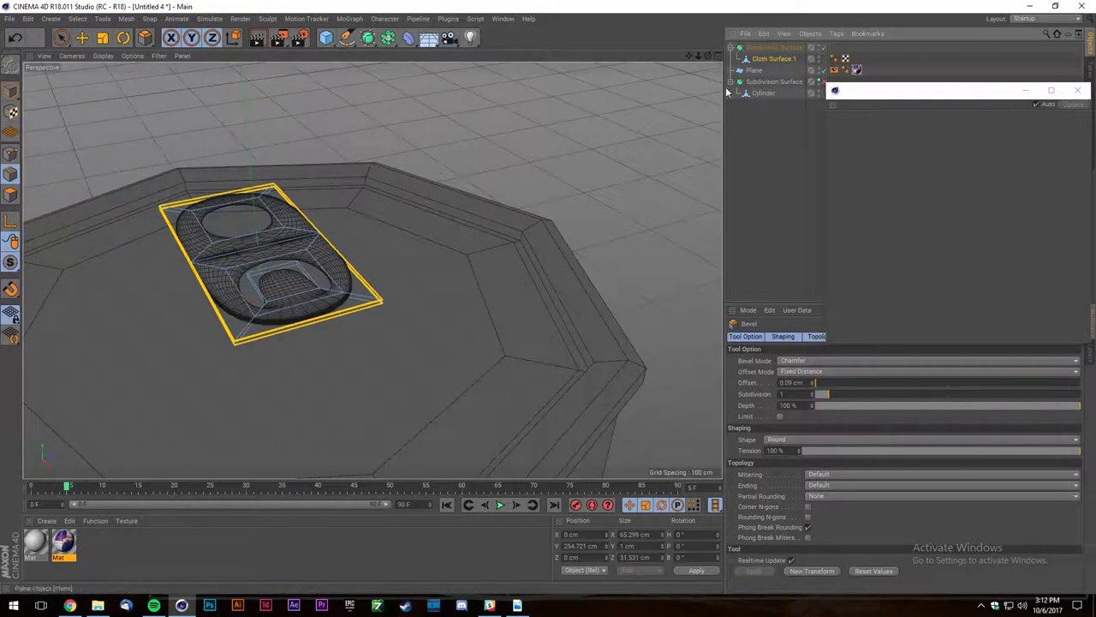
scroll(203, 252, "up", 3)
left_click(837, 208)
left_click(789, 214)
Inspect the smoothed tab's beveled rim from several angles and compare the tab with the can-top image in Chrome.
scroll(291, 341, "up", 6)
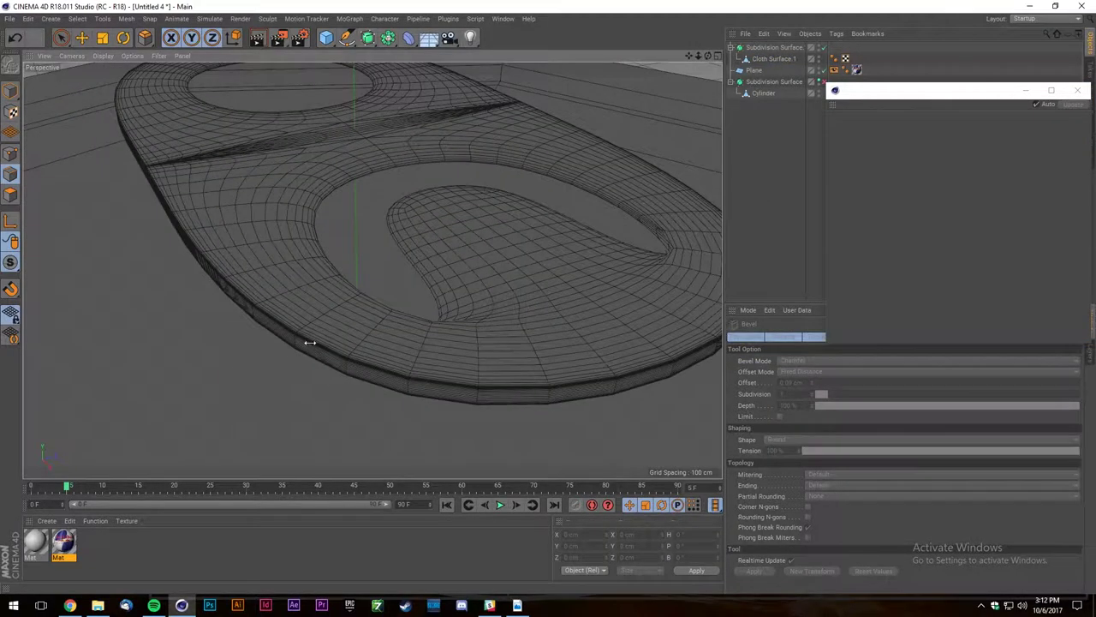
scroll(282, 312, "down", 5)
scroll(224, 181, "up", 5)
scroll(192, 238, "down", 5)
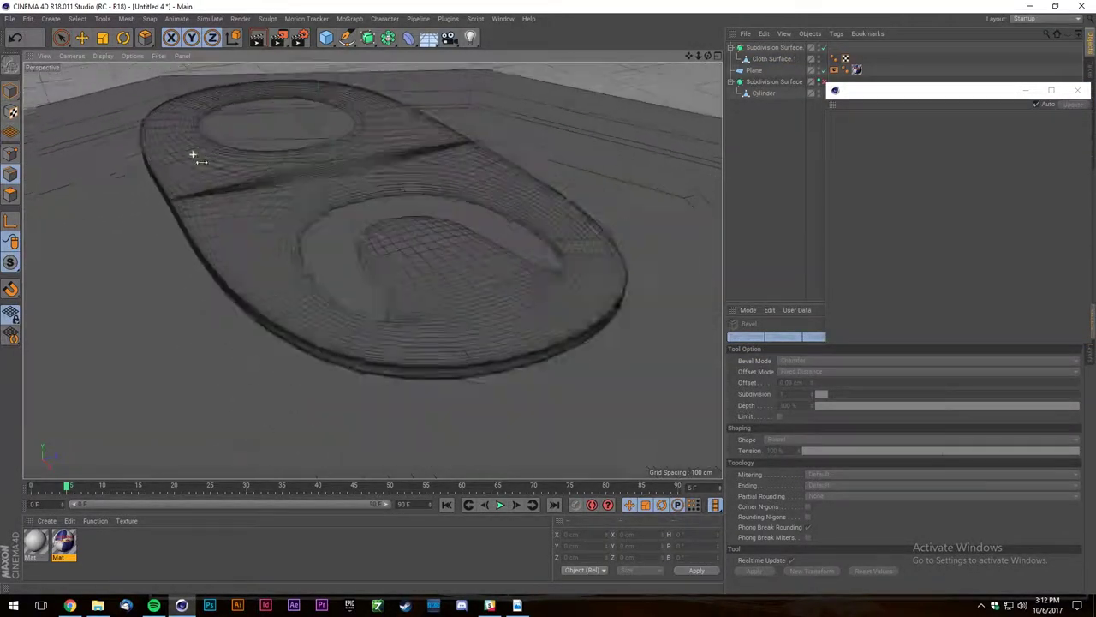
left_click_drag(707, 55, 536, 128)
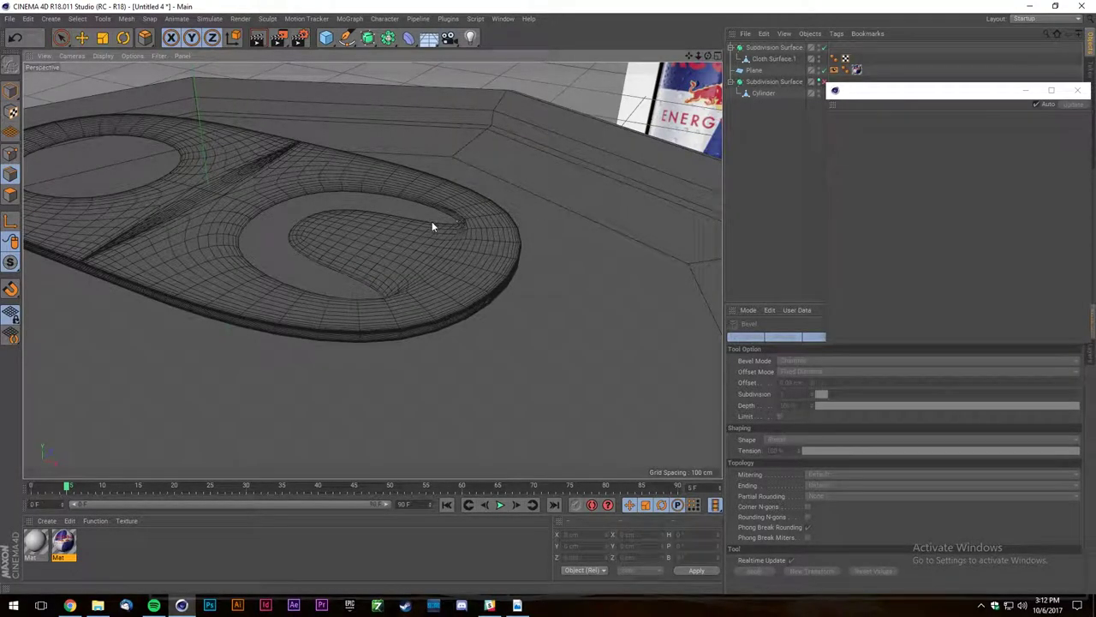
scroll(272, 245, "down", 4)
scroll(336, 247, "up", 3)
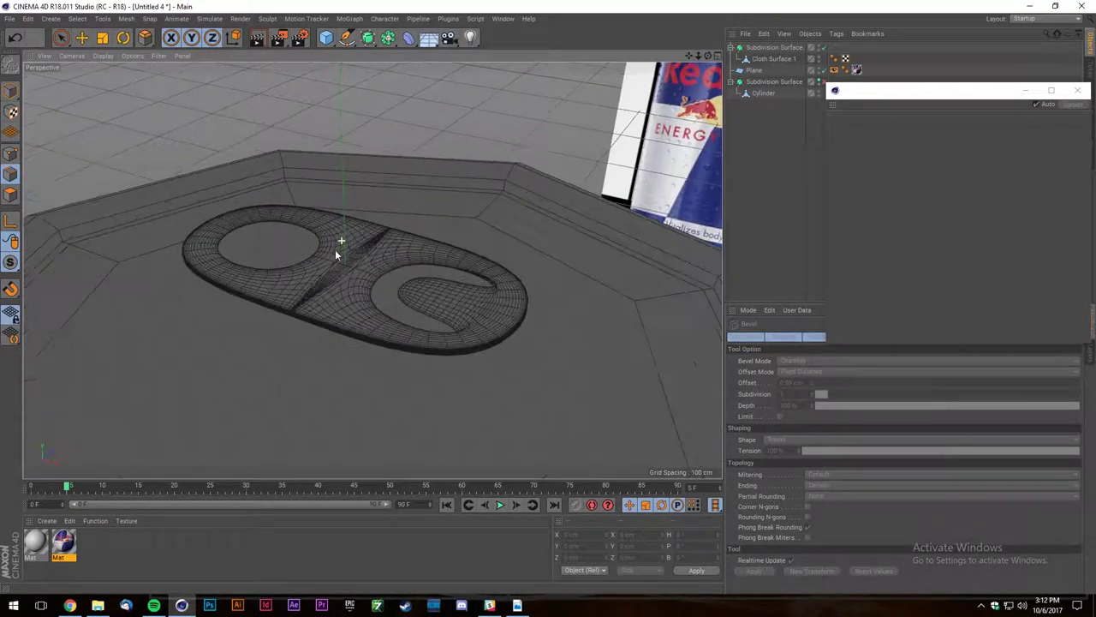
left_click(72, 606)
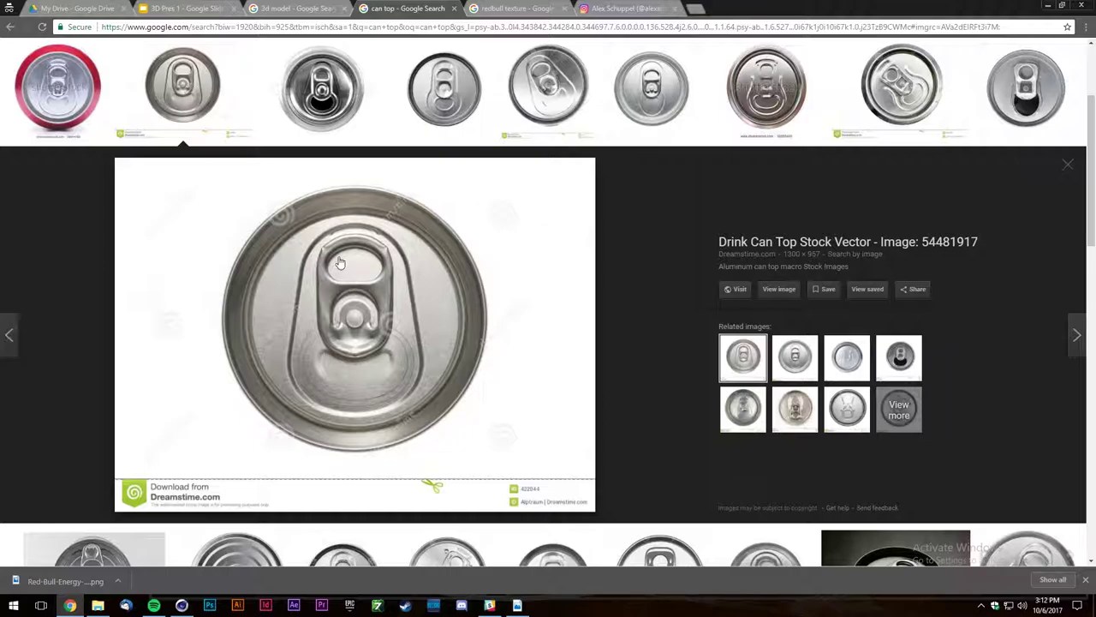
left_click(72, 606)
left_click(72, 605)
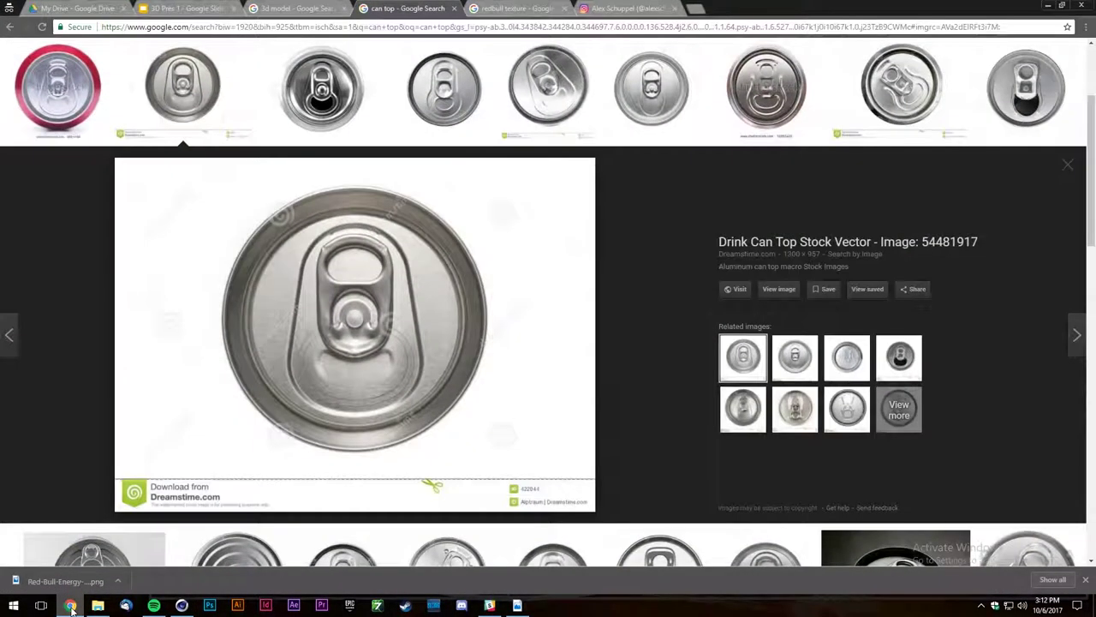
left_click(72, 605)
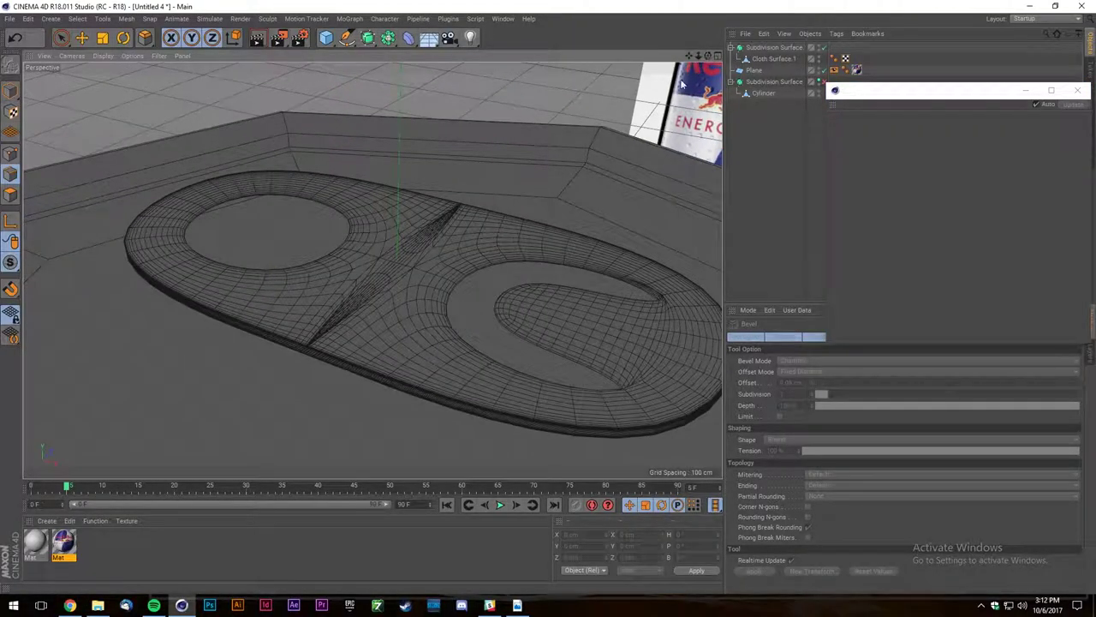
Disable the tab's Subdivision Surface and view its unsmoothed mesh from above.
left_click_drag(473, 336, 414, 392, "alt")
left_click(824, 48)
scroll(370, 250, "down", 5)
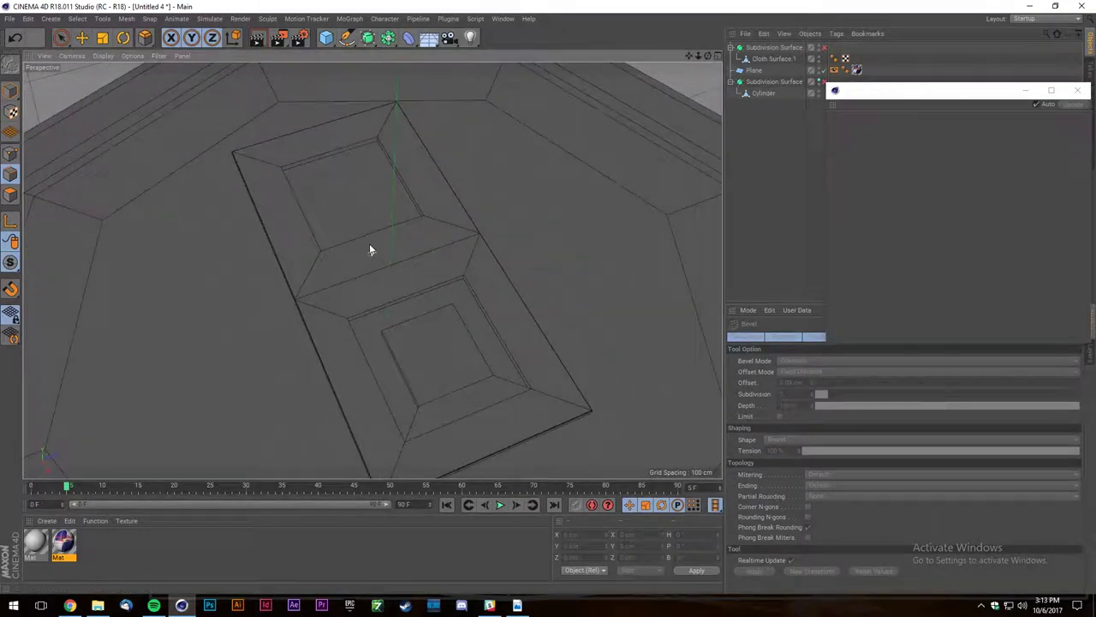
Recheck the can-top image in Chrome, then switch to Live Selection in point mode in Cinema 4D.
left_click(70, 605)
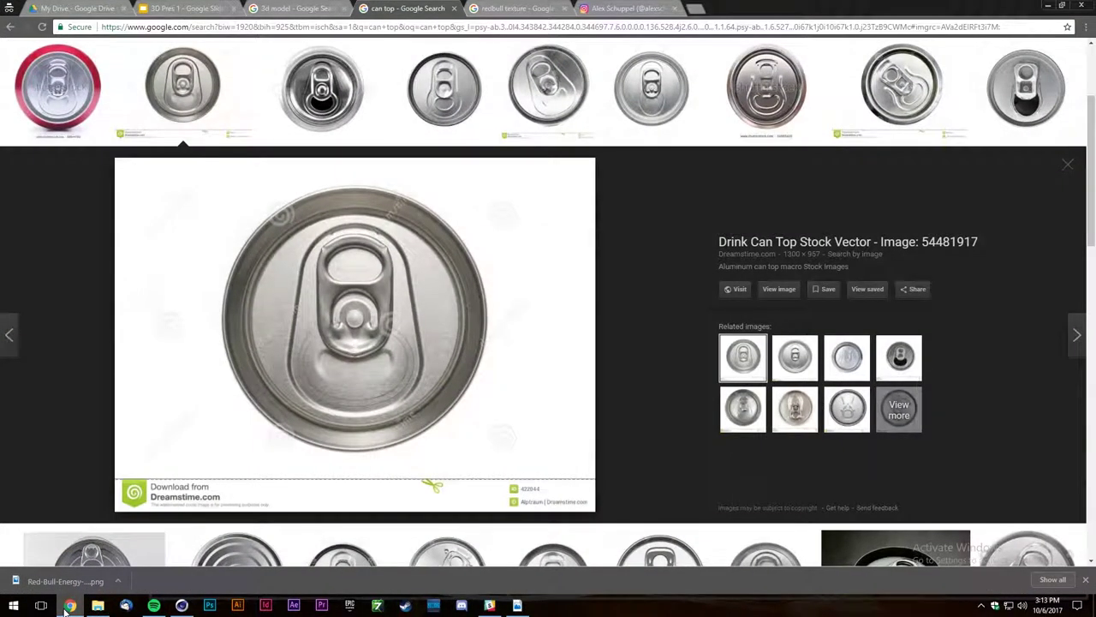
left_click(66, 609)
scroll(274, 291, "down", 4)
scroll(301, 233, "up", 4)
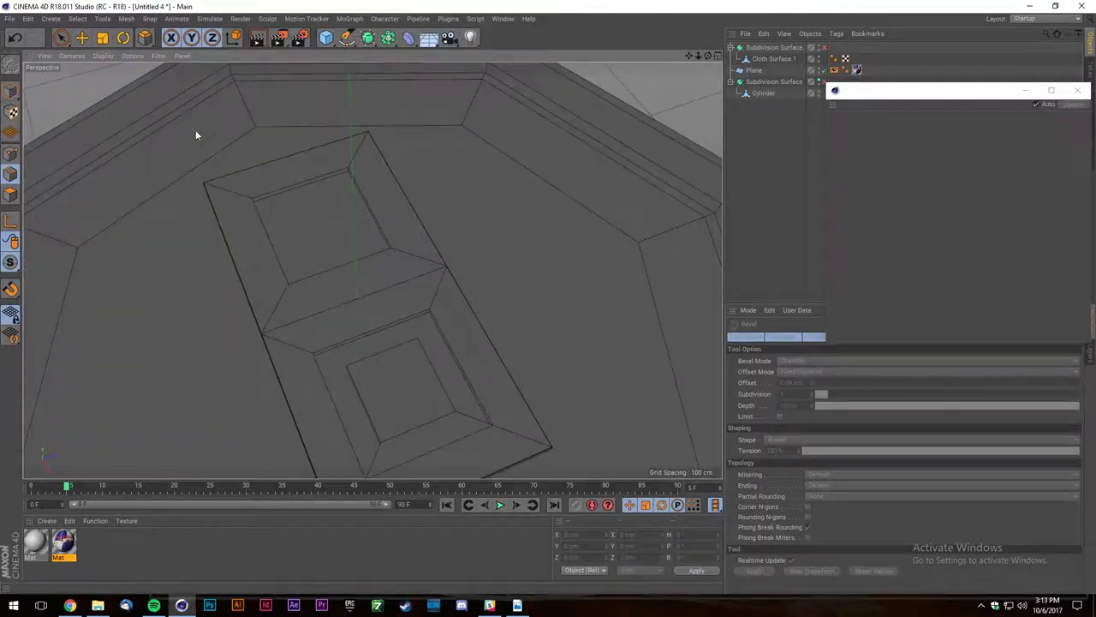
left_click(62, 39)
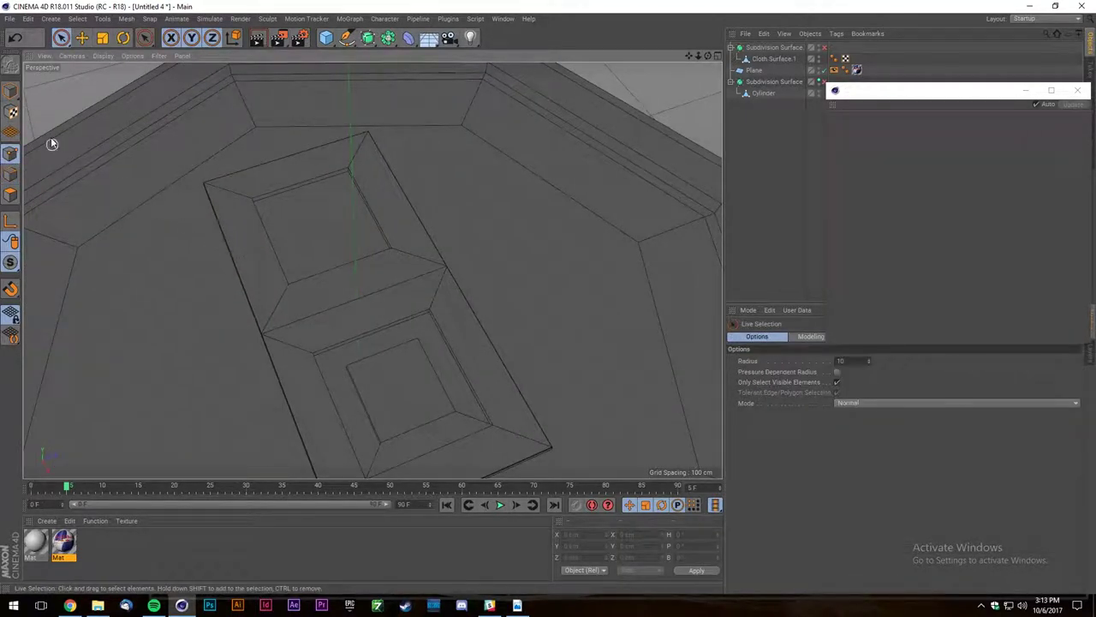
Check the can-top reference photo in the browser and select the pull tab mesh Cloth Surface.1.
left_click(767, 49)
left_click_drag(548, 265, 356, 268, "alt")
left_click(71, 606)
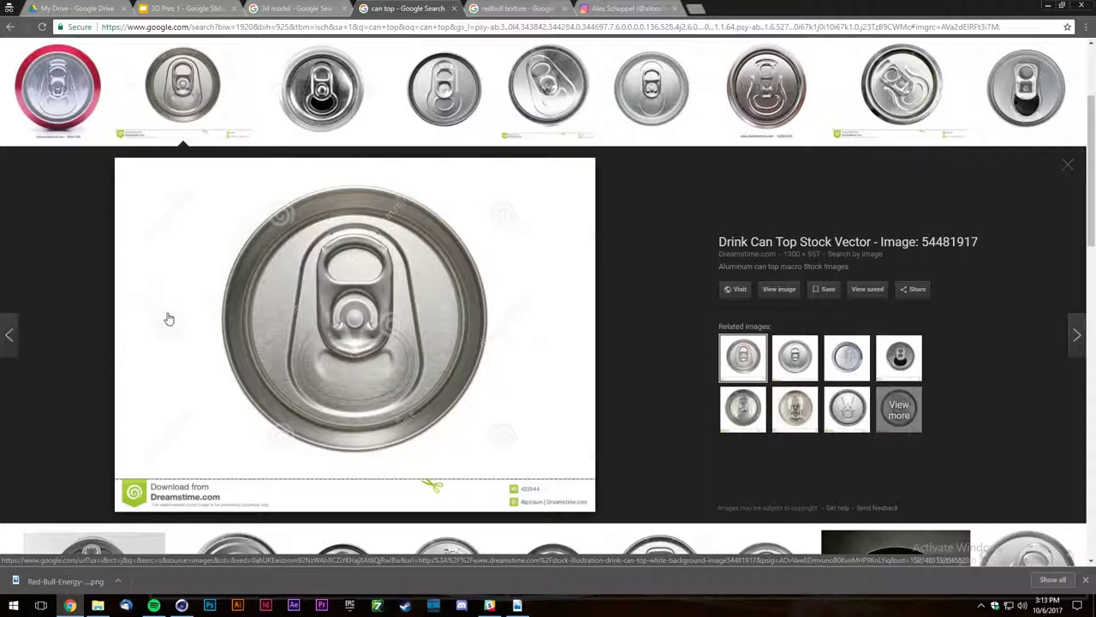
key("alt+Tab")
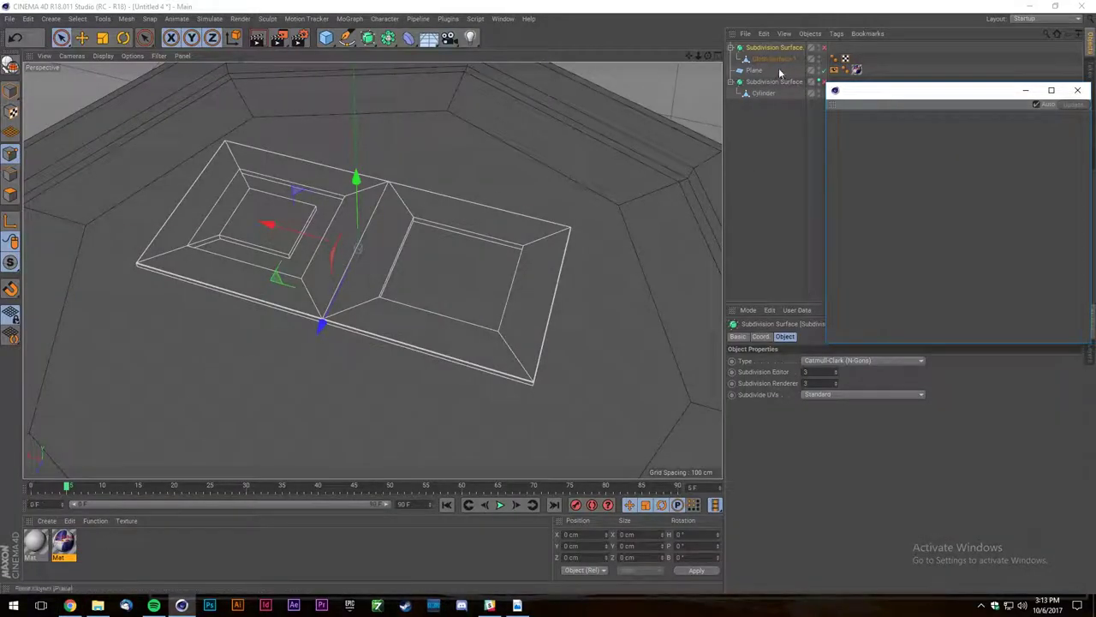
left_click(327, 255)
right_click(407, 224)
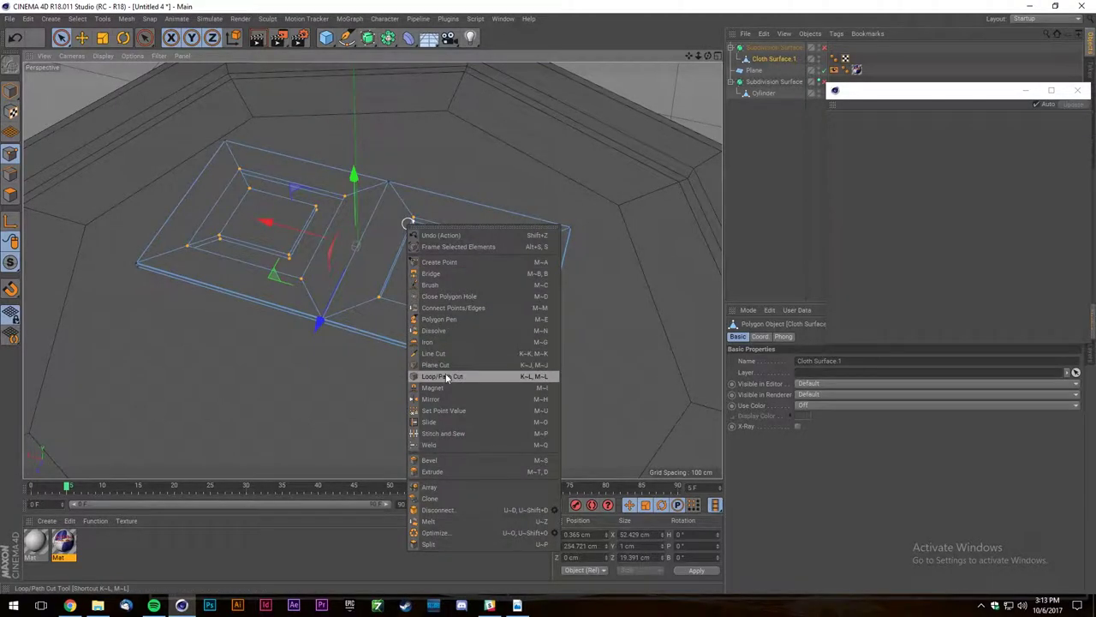
left_click(446, 376)
right_click(351, 228)
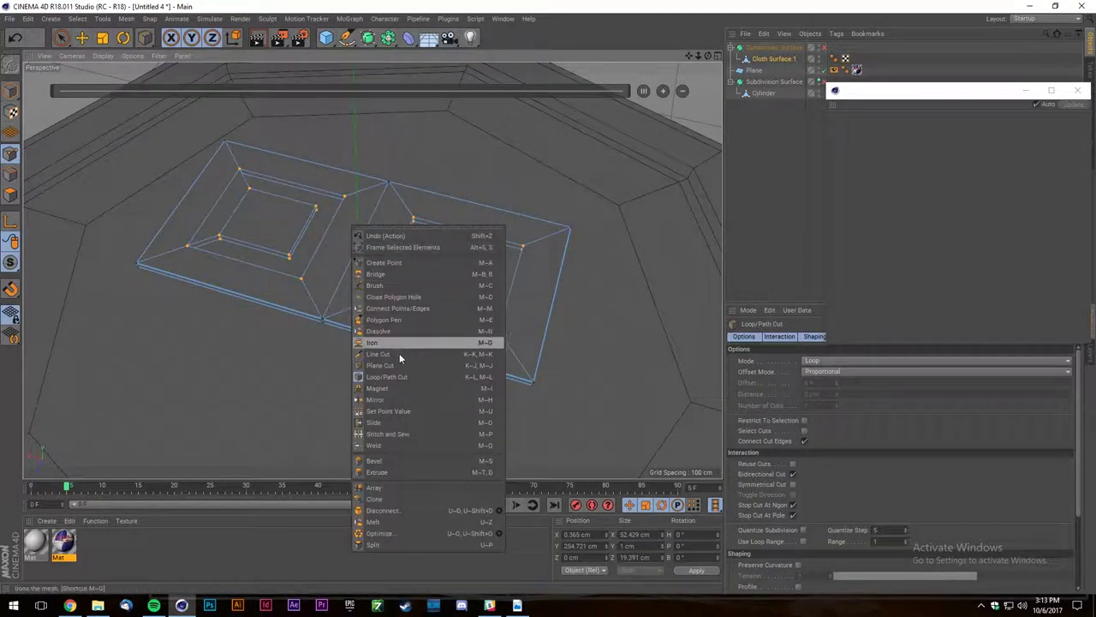
left_click(411, 364)
right_click(381, 255)
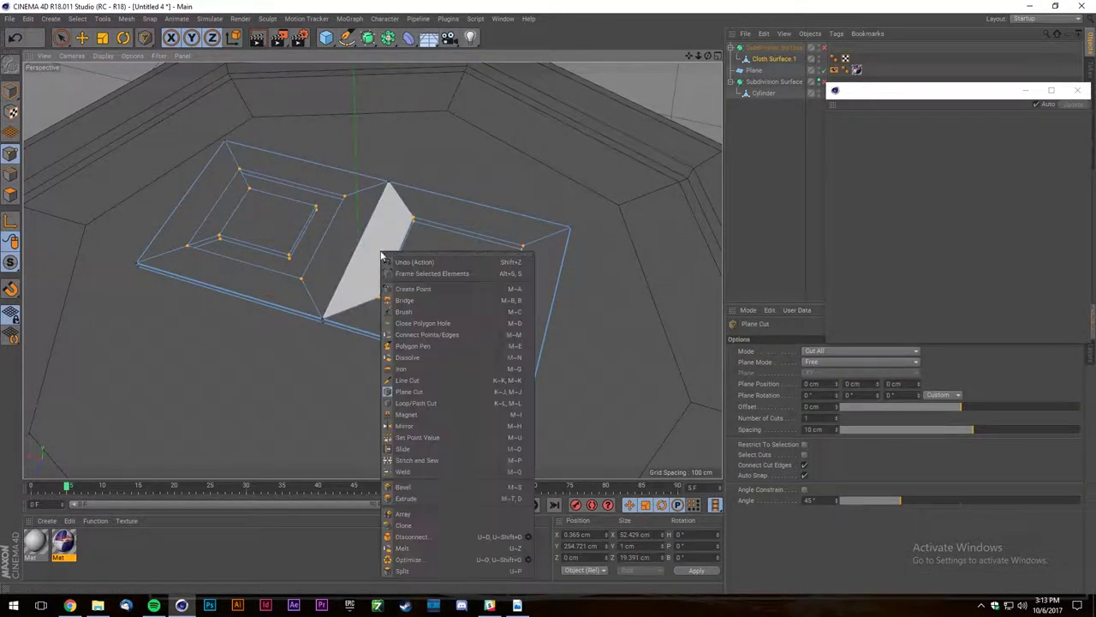
left_click(418, 402)
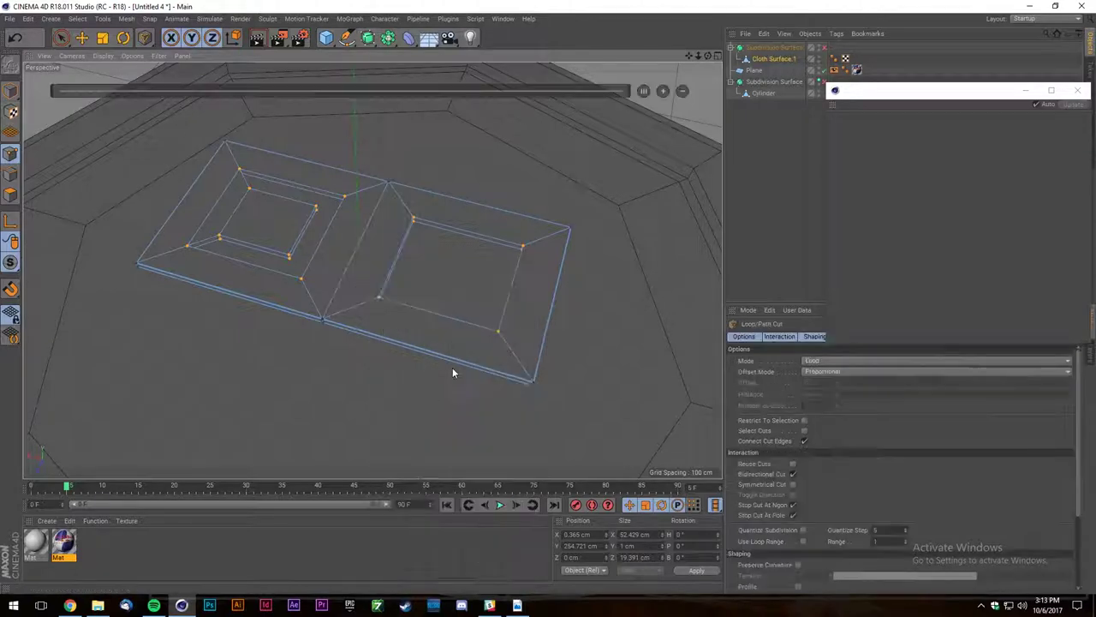
Plane-cut the pull tab mesh lengthwise down its middle, using World plane mode with the XY plane.
right_click(448, 246)
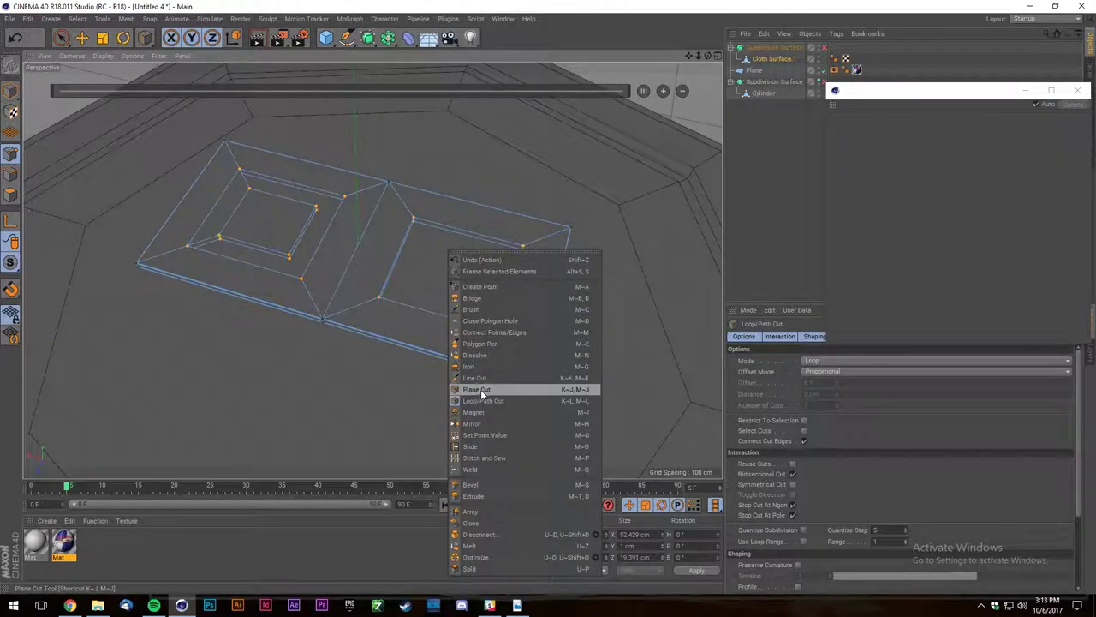
left_click(479, 387)
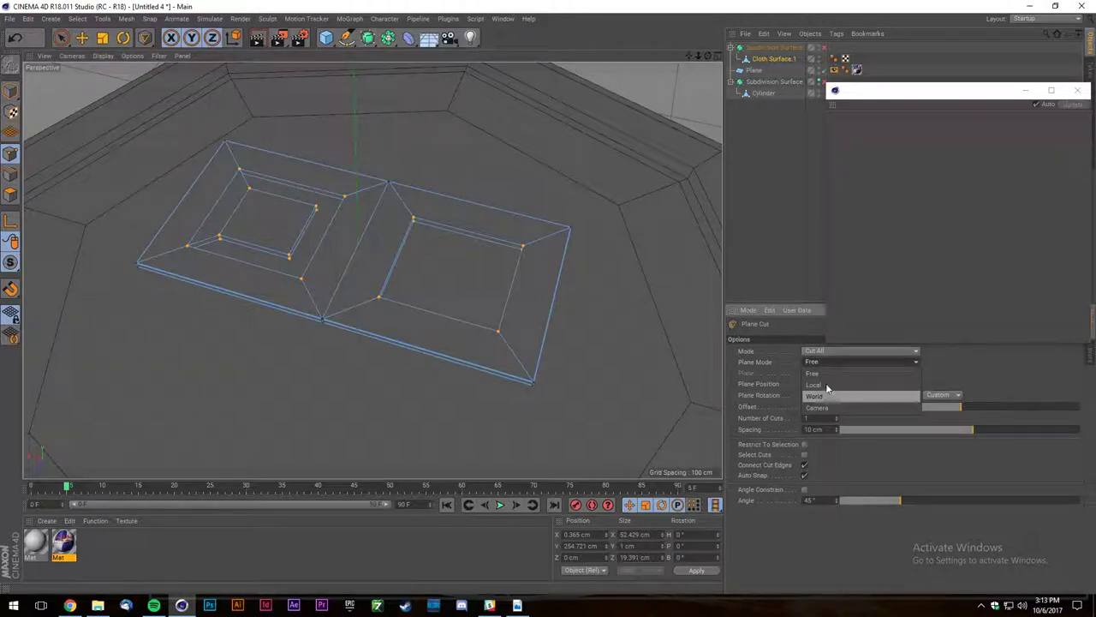
left_click(882, 362)
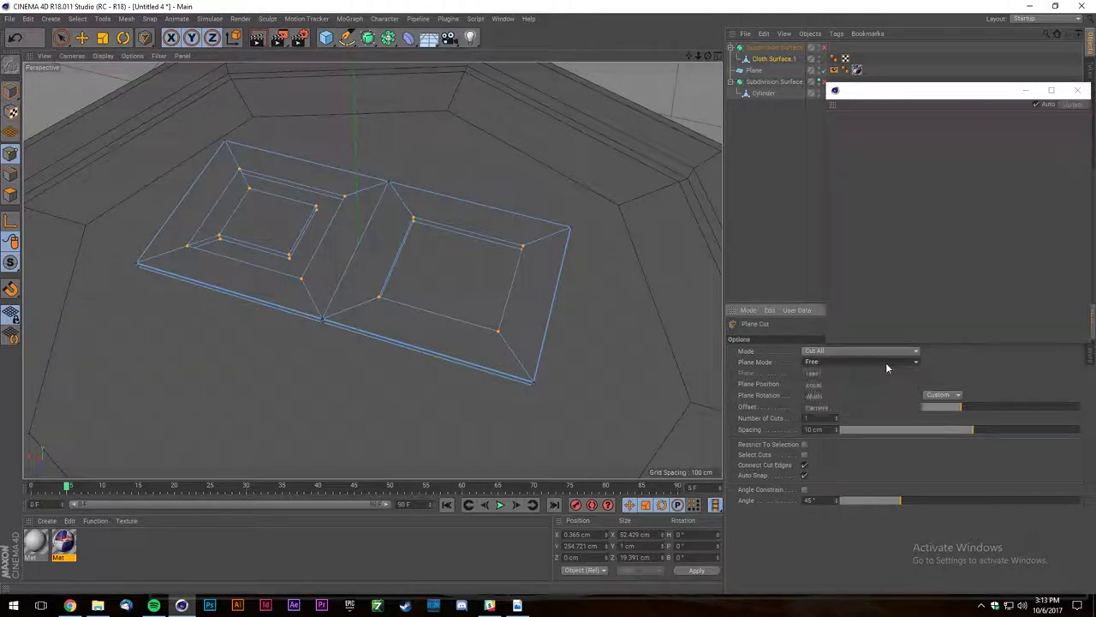
left_click(841, 394)
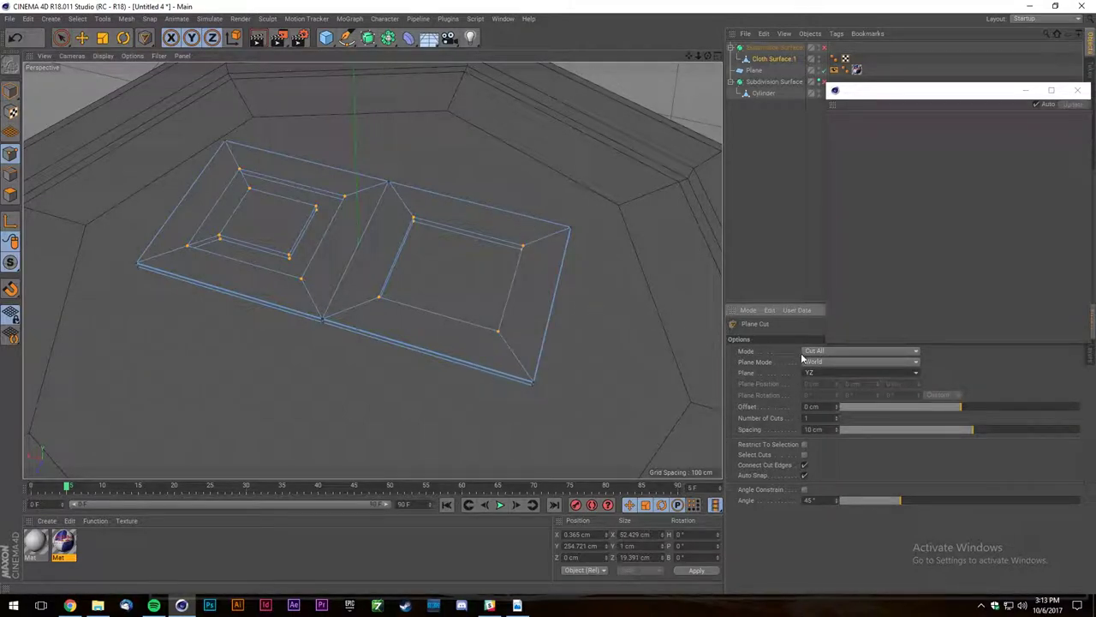
left_click_drag(710, 57, 712, 59)
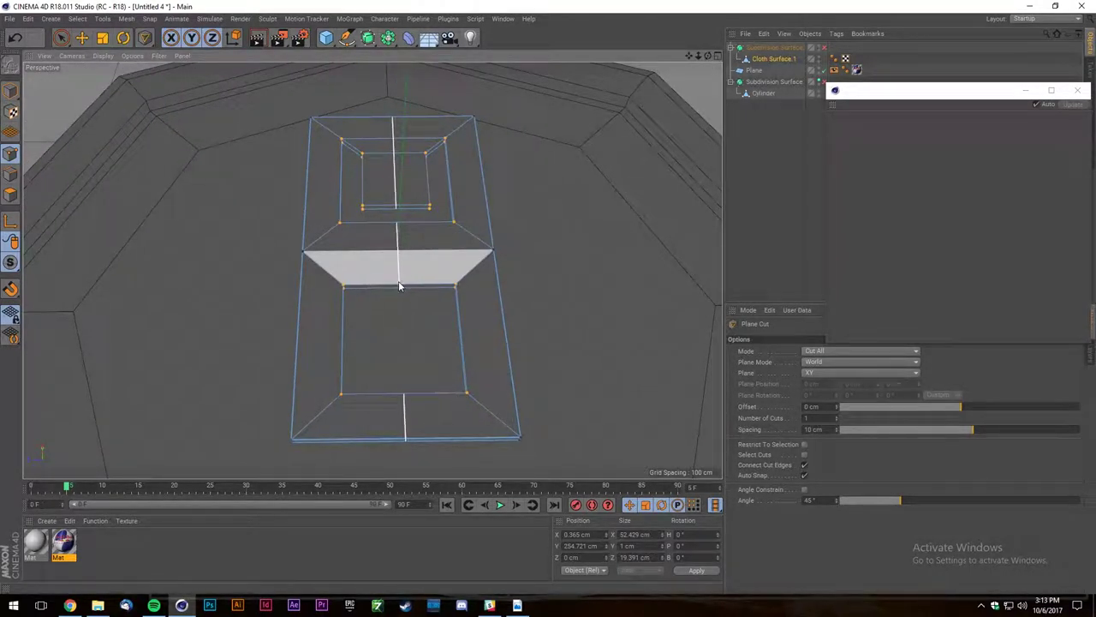
left_click(398, 283)
Live-select the inner points of the smaller inset at the tab's end and try scaling them.
right_click_drag(235, 215, 184, 210, "alt")
left_click(61, 38)
right_click_drag(311, 186, 262, 181, "alt")
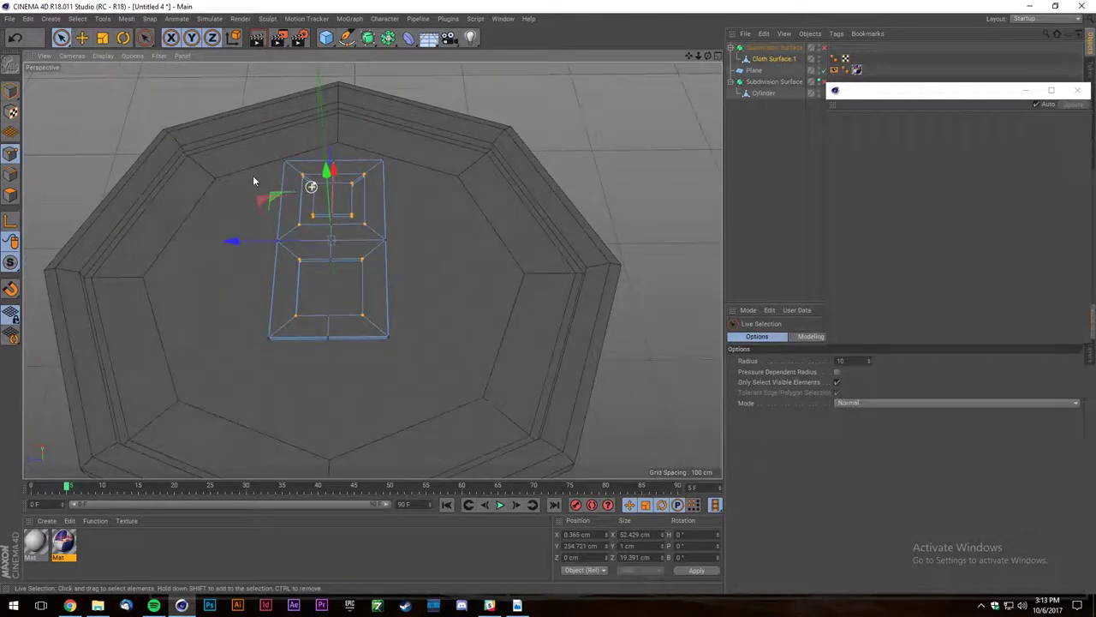
scroll(261, 183, "up", 5)
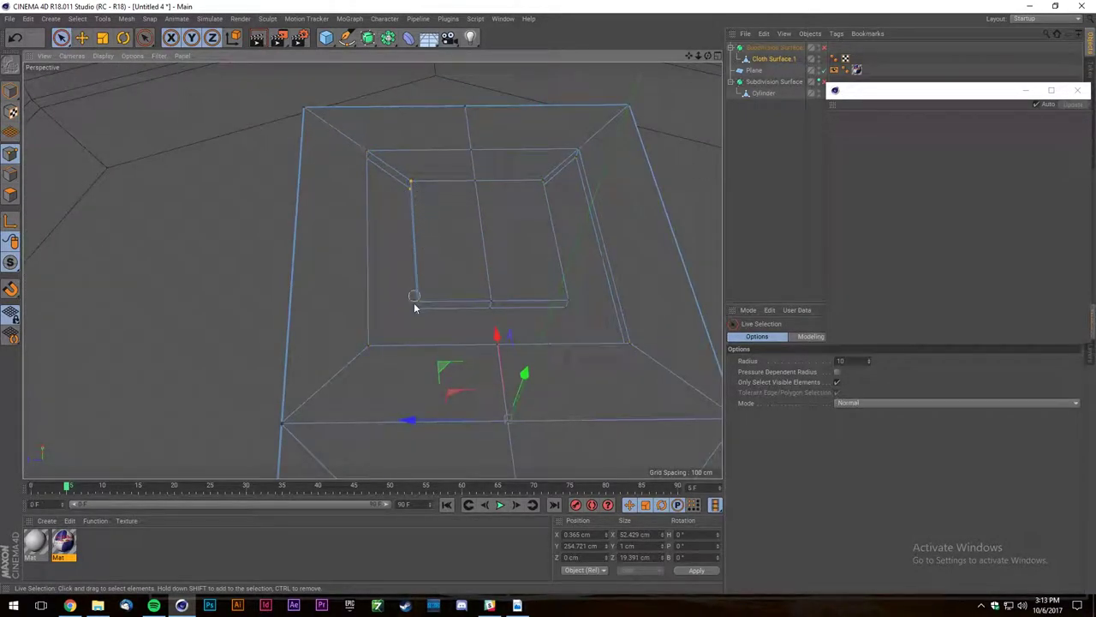
left_click(549, 189)
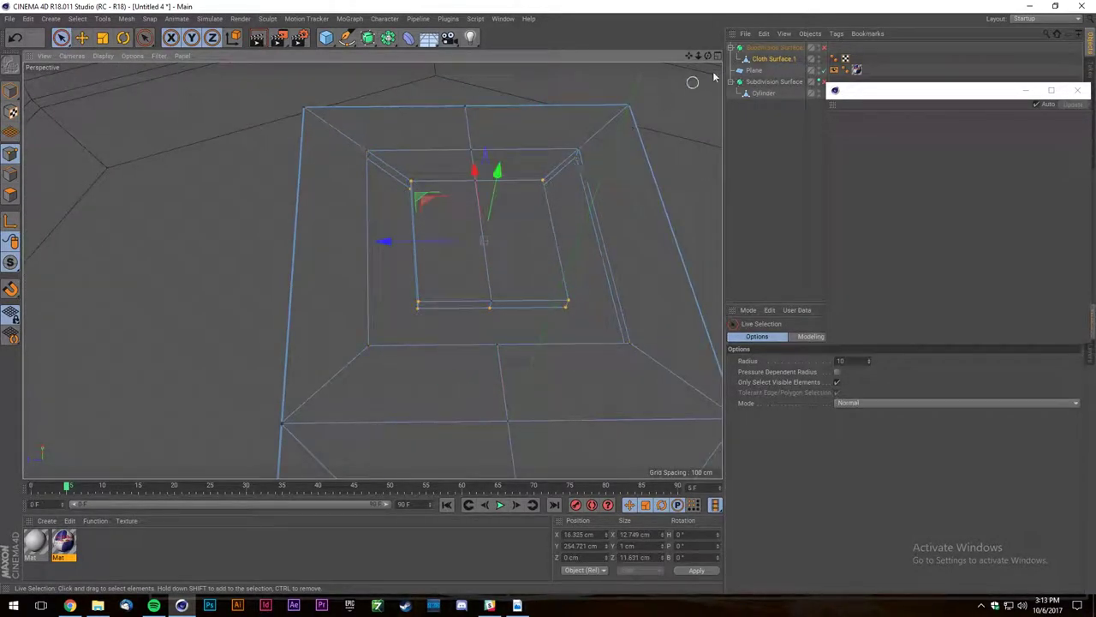
left_click_drag(709, 55, 372, 270)
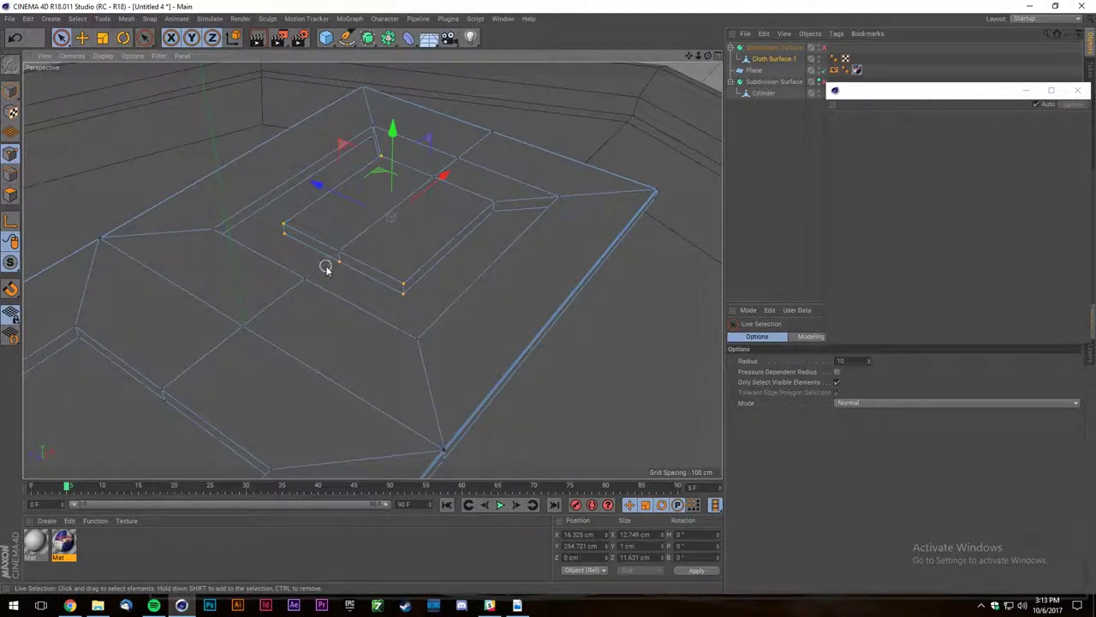
scroll(399, 291, "down", 5)
key("t")
key("y")
left_click_drag(546, 258, 629, 229)
key("ctrl+z")
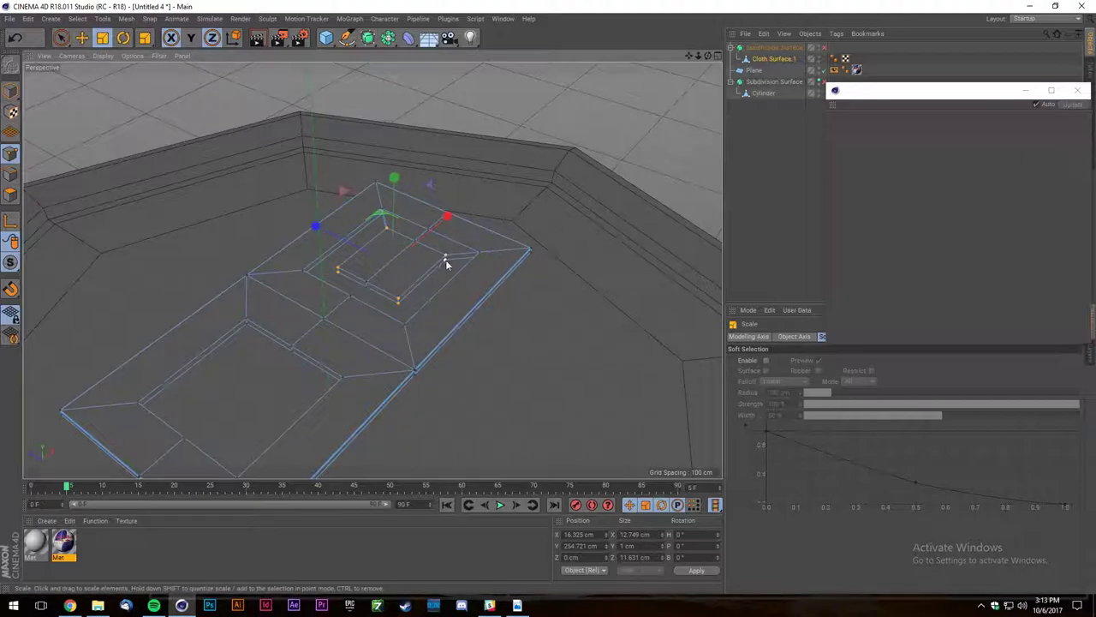
Try moving the middle points of the small inset's edges along the tab, comparing with the can-top reference photo.
left_click_drag(542, 262, 395, 263)
key("e")
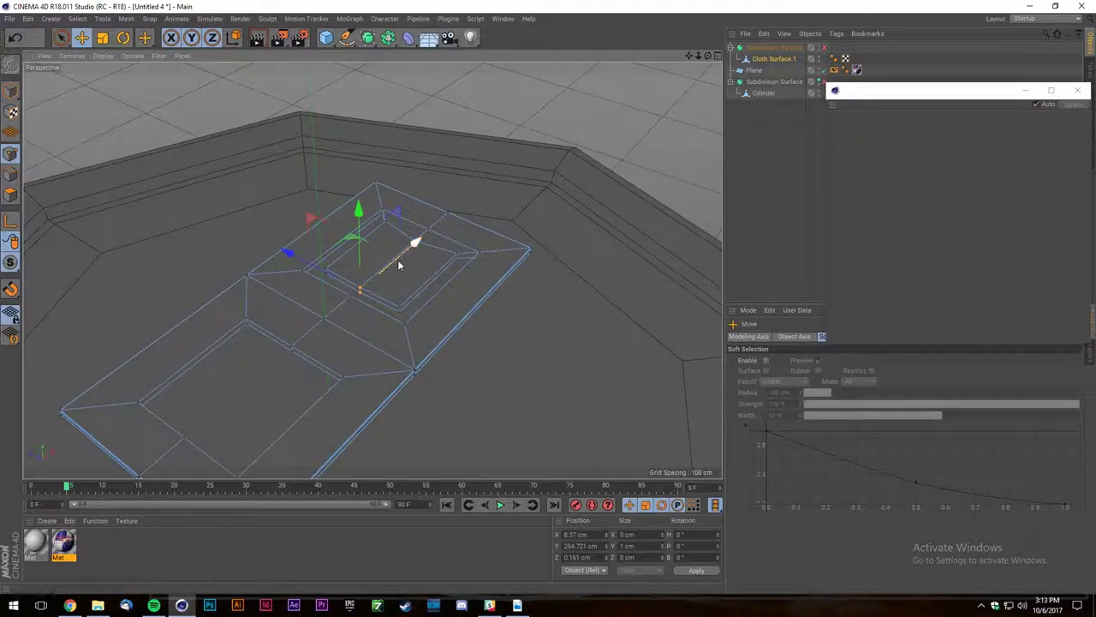
scroll(396, 263, "up", 4)
middle_click_drag(380, 282, 342, 327, "alt")
left_click(70, 605)
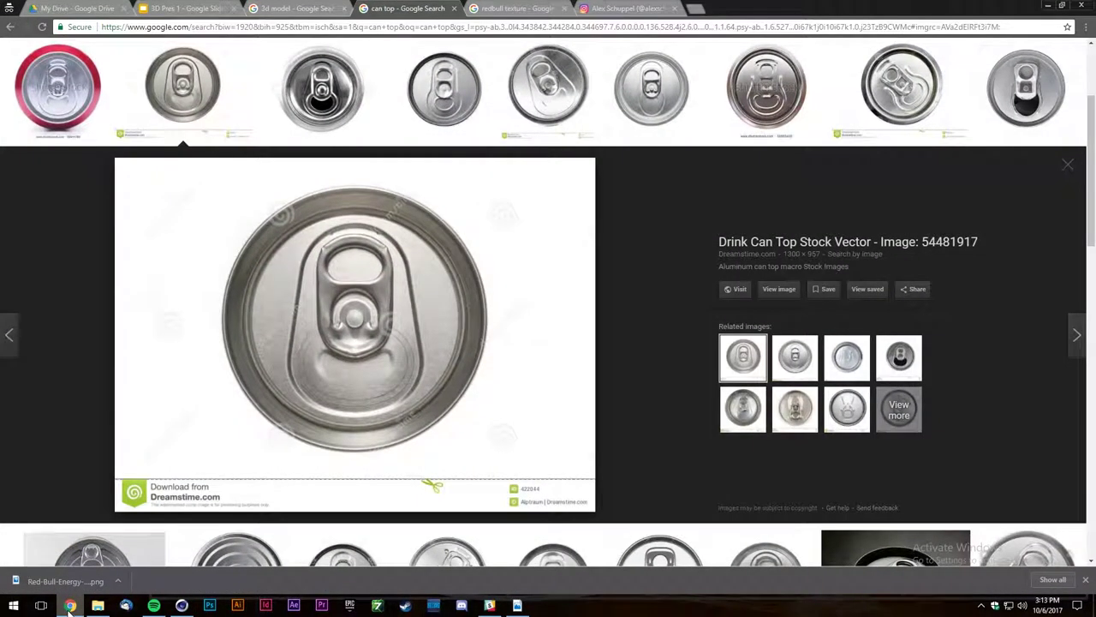
left_click(182, 605)
left_click_drag(372, 269, 372, 264, "alt")
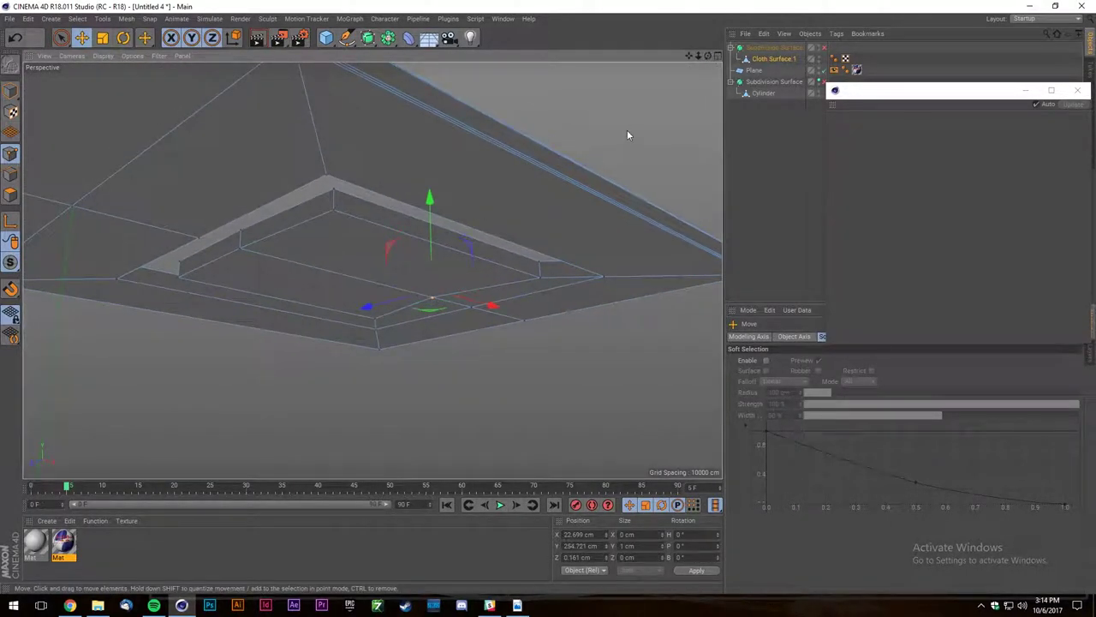
Undo the moves of the small inset's middle points.
left_click_drag(709, 56, 670, 79)
scroll(505, 276, "down", 4)
key("ctrl+z")
key("ctrl+z")
key("ctrl+z")
key("ctrl+z")
key("ctrl+z")
Move the middle point of the larger opening's end edge outward and turn on the tab's Subdivision Surface.
scroll(596, 247, "down", 4)
scroll(314, 291, "up", 4)
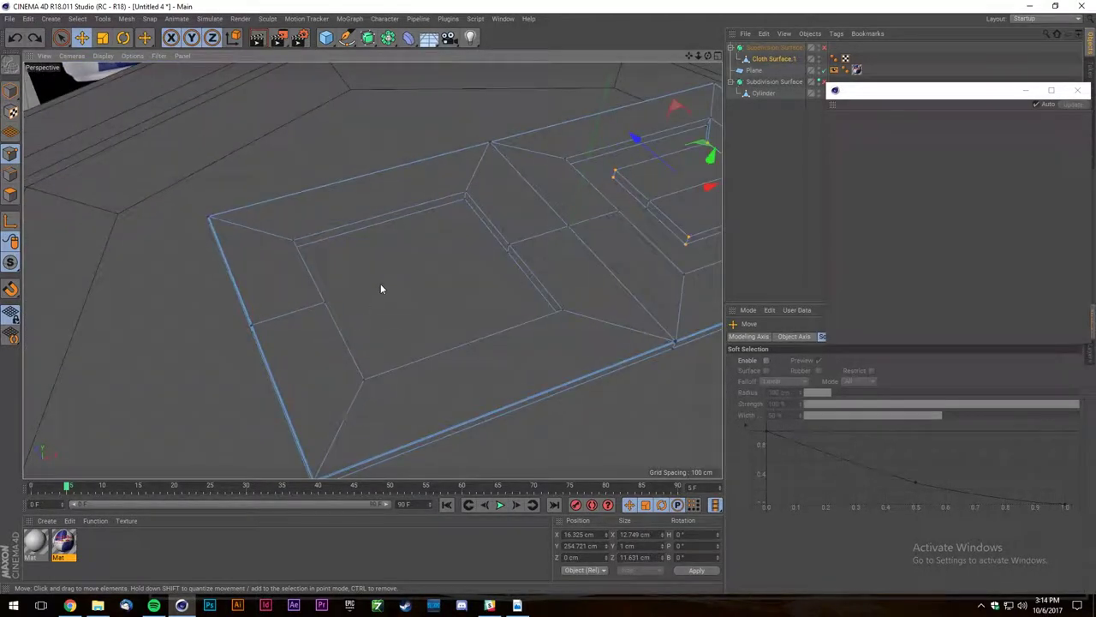
left_click_drag(715, 67, 227, 183, "alt")
left_click_drag(256, 224, 222, 217)
scroll(336, 276, "down", 4)
left_click(824, 47)
scroll(210, 316, "up", 5)
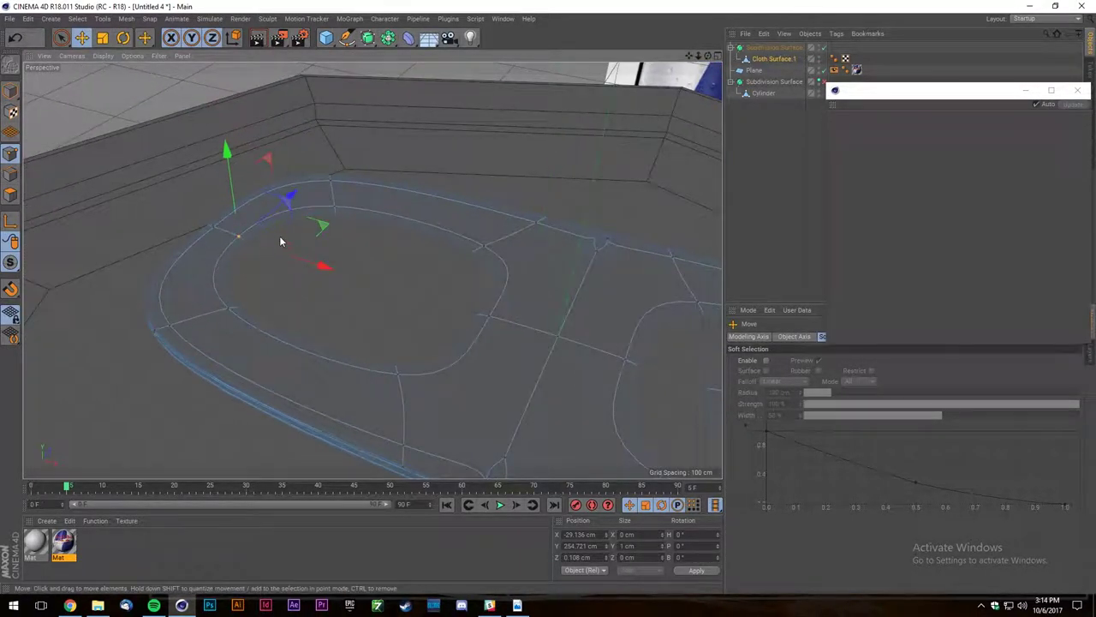
With Only Select Visible Elements off and selection radius 25, select the larger opening's end points and move them toward the tab's middle.
left_click(61, 37)
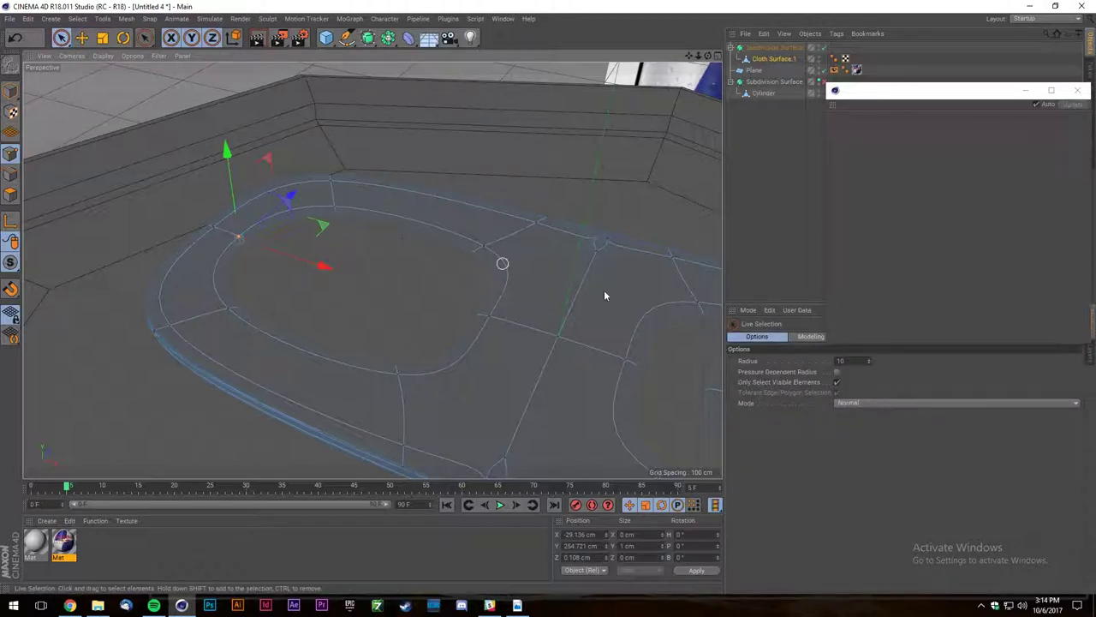
left_click(838, 382)
middle_click_drag(329, 238, 338, 238)
left_click_drag(342, 271, 420, 320)
scroll(436, 324, "down", 3)
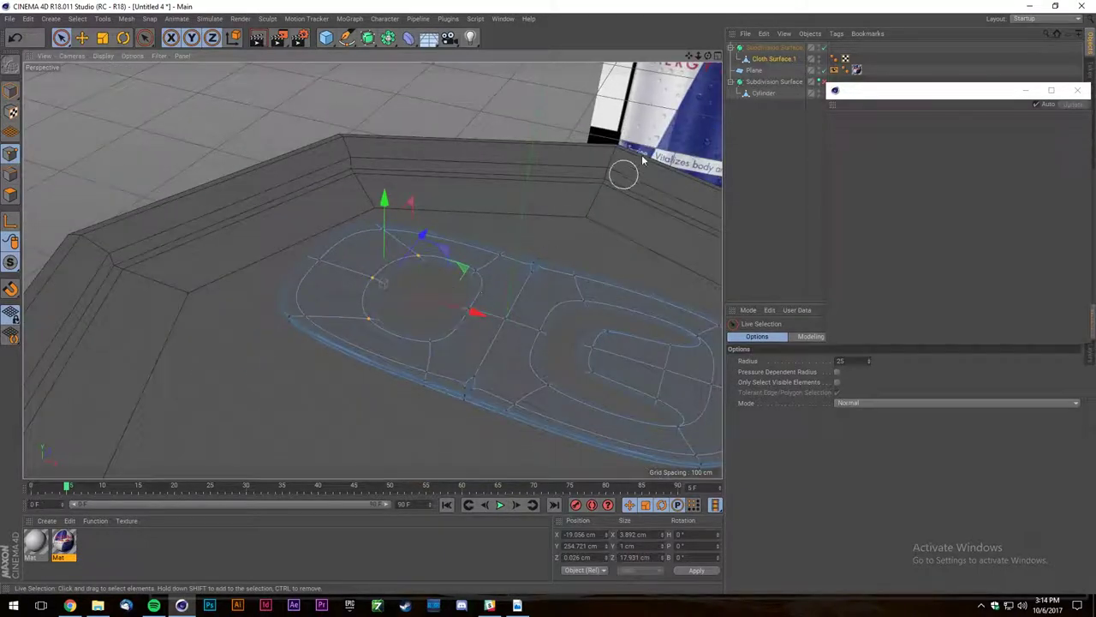
Compare the smoothed pull tab with the can-top reference photo in the browser.
left_click_drag(709, 56, 372, 269)
left_click(788, 156)
scroll(406, 294, "down", 3)
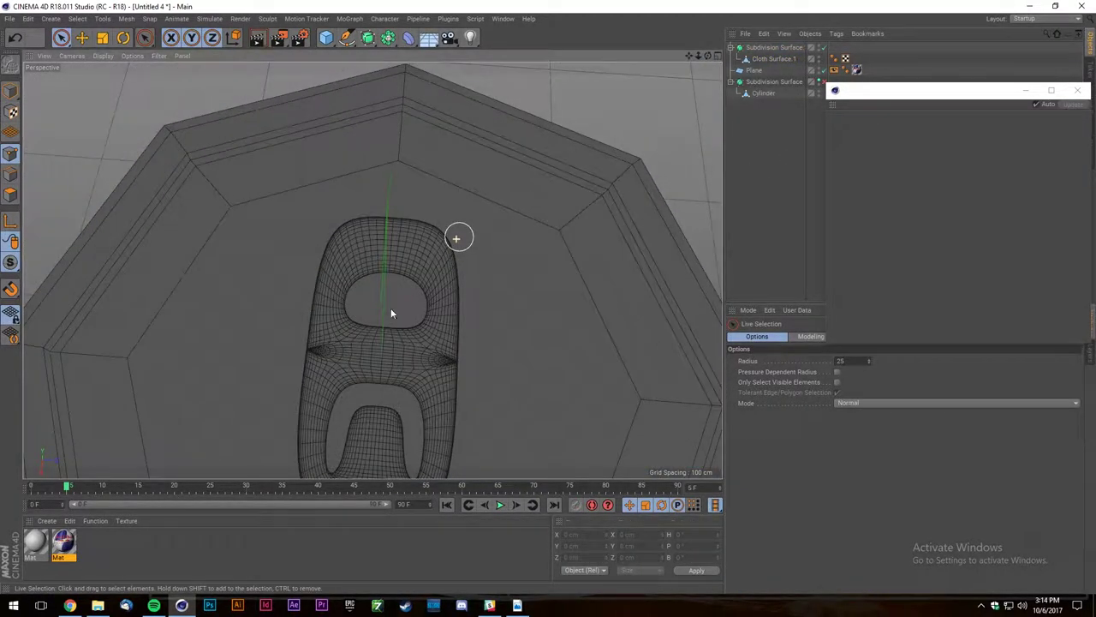
scroll(406, 294, "up", 5)
left_click(70, 605)
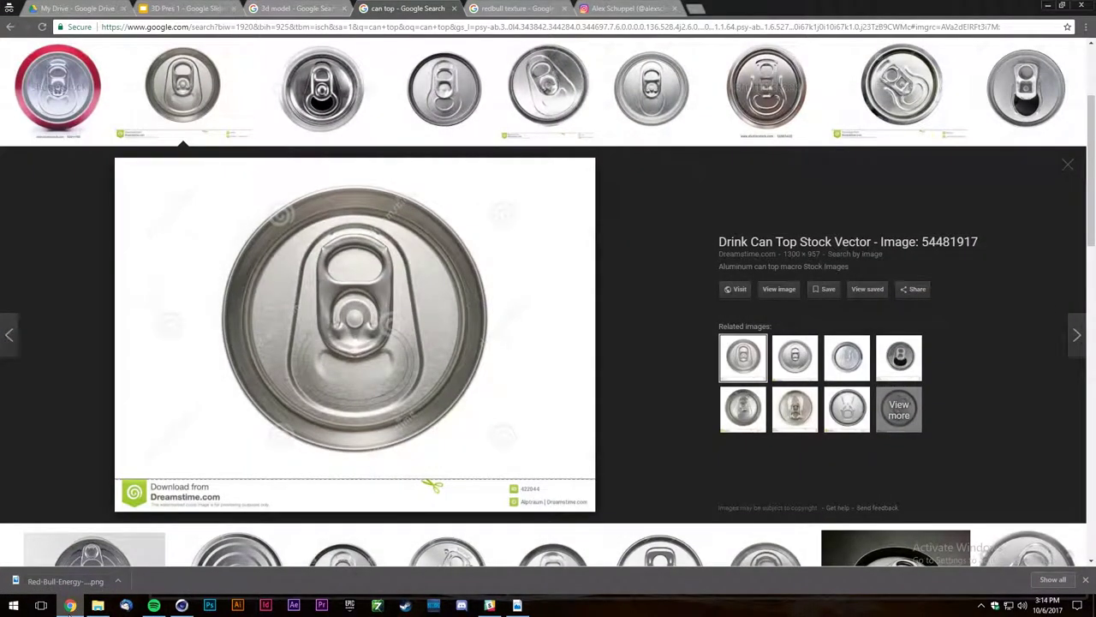
left_click(70, 606)
Select all points around the tab's finger opening and scale them up uniformly to about 143%.
left_click(769, 58)
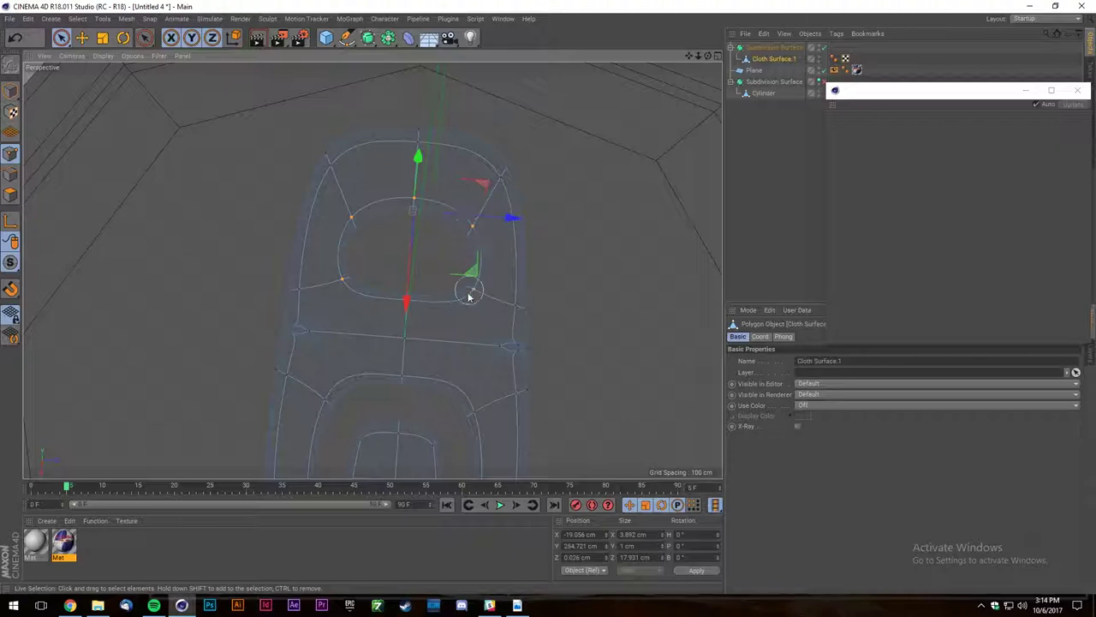
left_click_drag(385, 296, 418, 297)
key("t")
left_click_drag(570, 195, 621, 195)
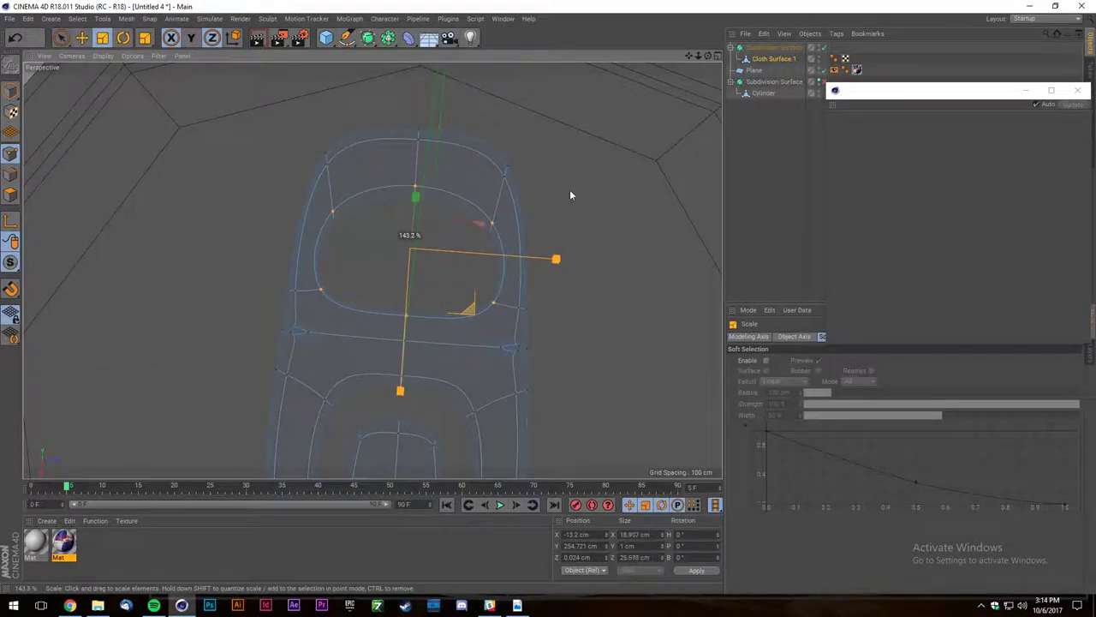
Move the enlarged finger opening slightly toward the tab's outer end and deselect the tab.
key("e")
left_click_drag(411, 295, 413, 301)
key("ctrl+z")
left_click_drag(403, 347, 404, 340)
left_click_drag(372, 268, 372, 269, "alt")
left_click(762, 205)
Lower the whole pull tab, with its Subdivision Surface, toward the can lid.
scroll(532, 252, "down", 5)
left_click(764, 48)
left_click_drag(402, 189, 401, 239)
Turn on the Subdivision Surface of the can's Cylinder.
left_click(774, 82)
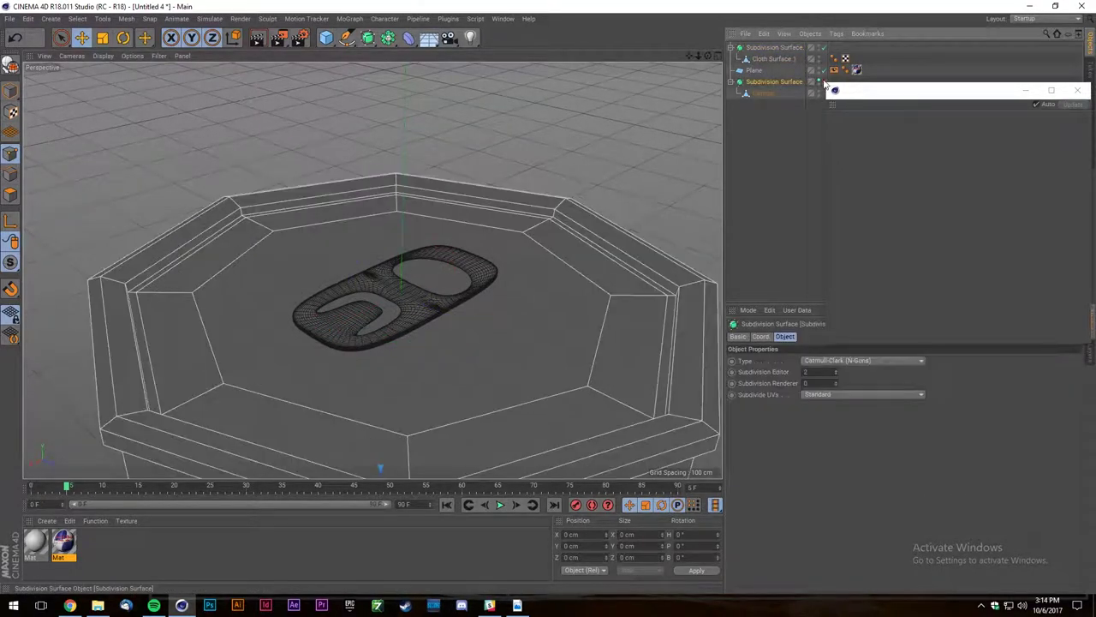
left_click(820, 80)
left_click(820, 82)
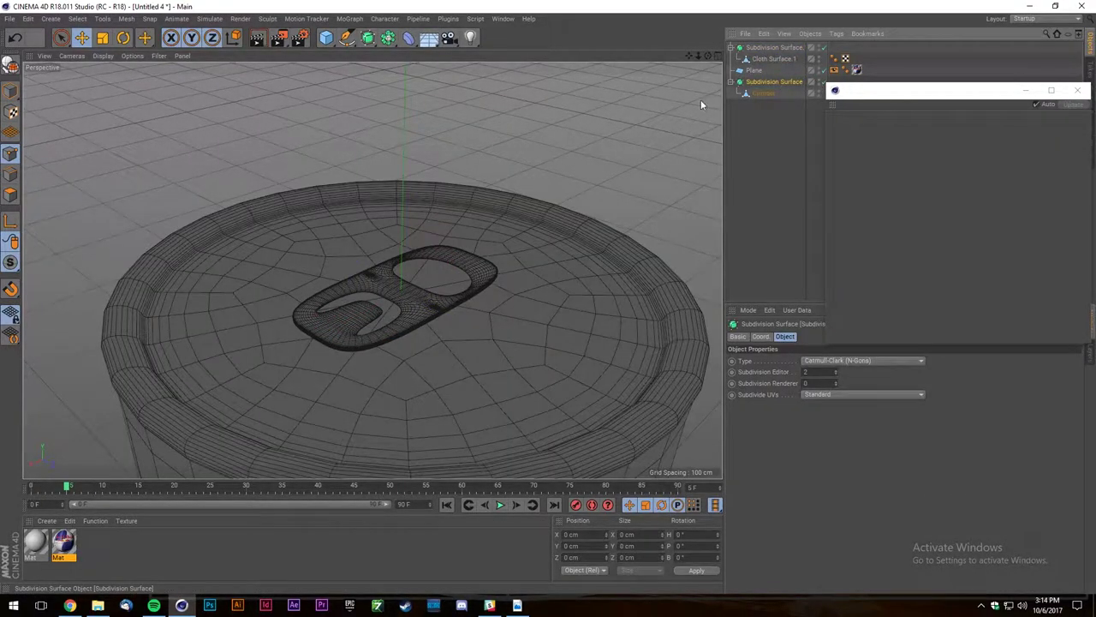
scroll(525, 152, "down", 3)
scroll(592, 143, "up", 4)
Select the pull tab and lower it a little further onto the lid, to a Y position of about 238 cm.
left_click(475, 183)
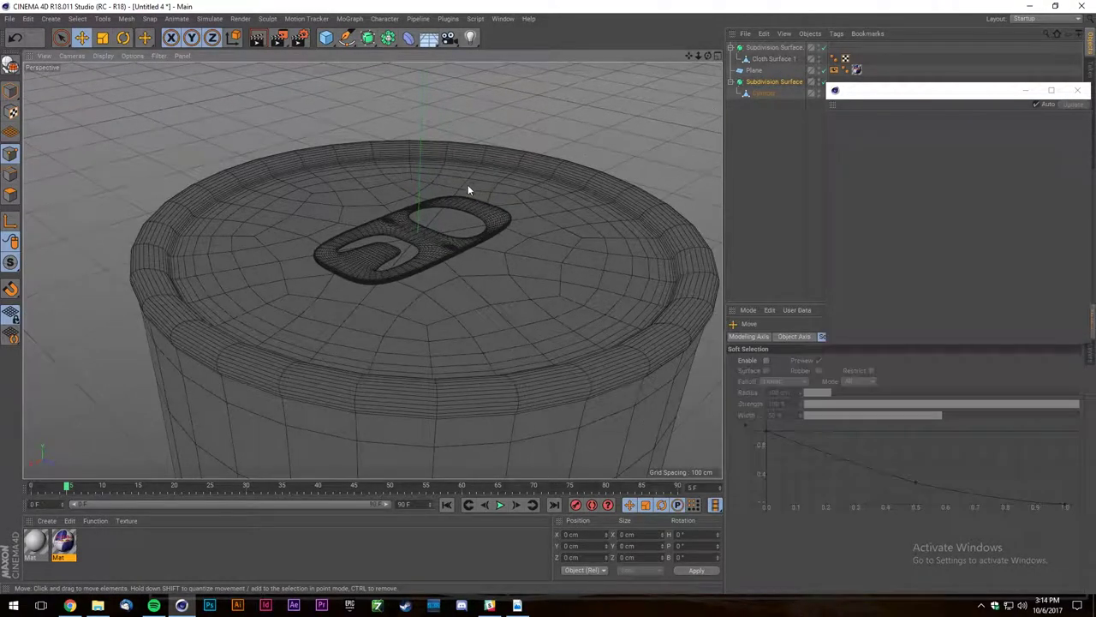
left_click(381, 168)
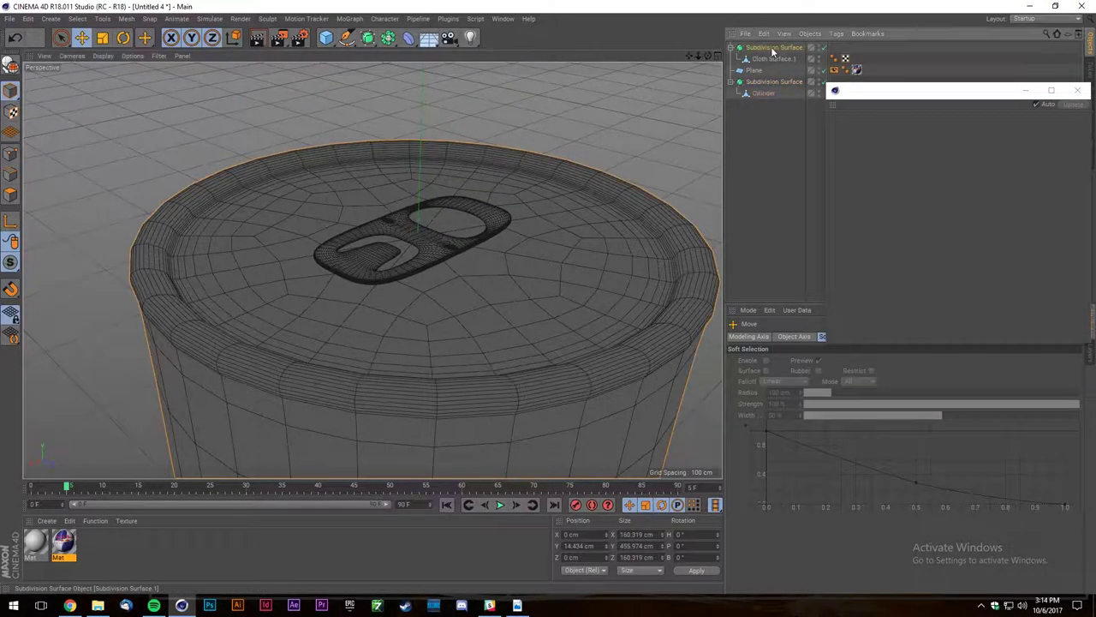
left_click(428, 206)
left_click_drag(419, 188, 419, 195)
scroll(400, 213, "down", 5)
Apply the Red Bull label material to the can and switch the viewport to shaded display without wireframe lines.
left_click_drag(65, 541, 289, 416)
scroll(306, 334, "down", 5)
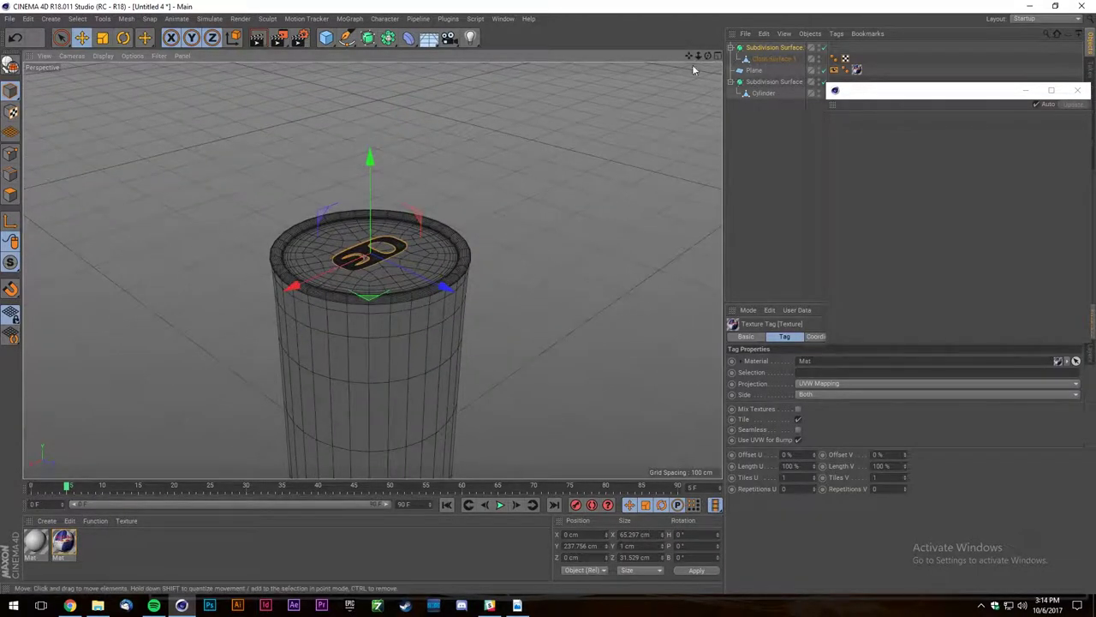
left_click(103, 56)
left_click(129, 77)
left_click_drag(157, 119, 220, 368, "alt")
scroll(257, 261, "up", 3)
scroll(329, 107, "down", 3)
scroll(334, 101, "up", 10)
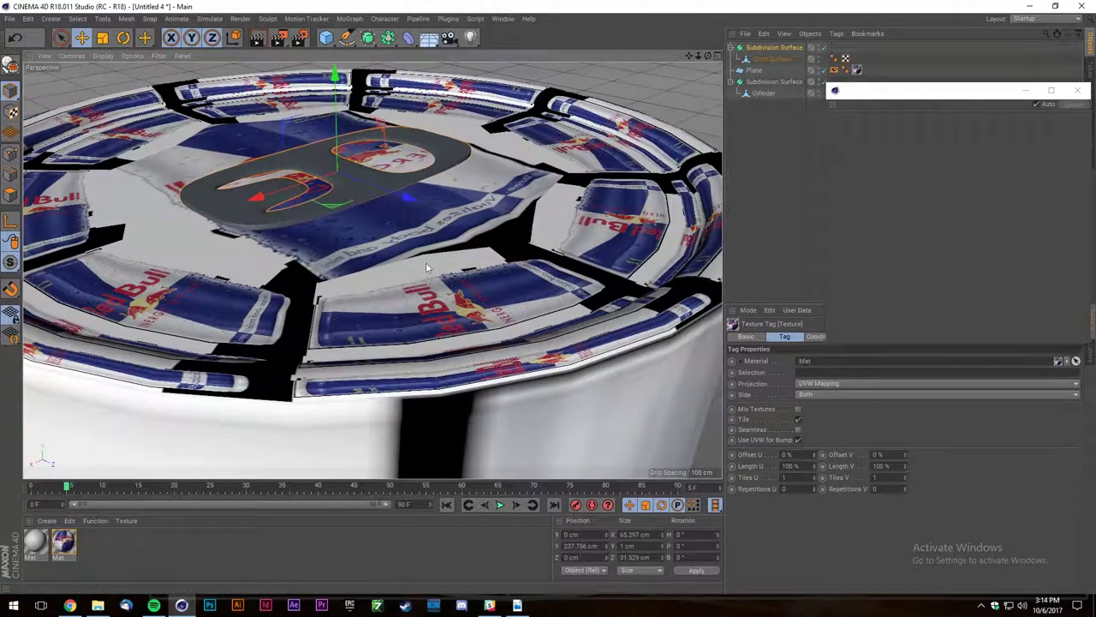
scroll(341, 387, "down", 5)
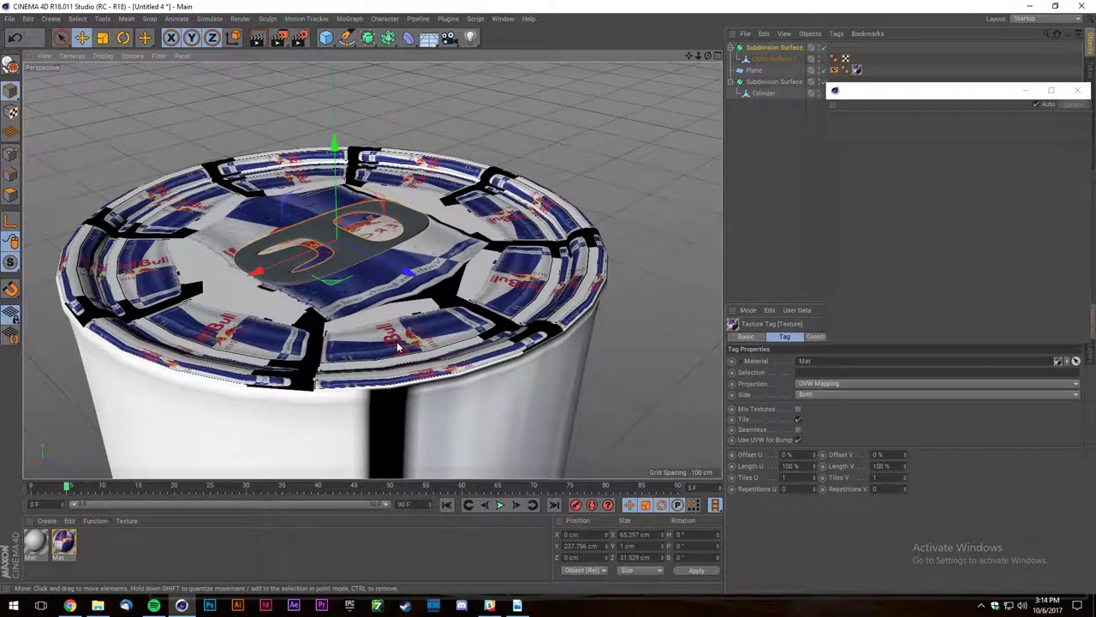
scroll(397, 346, "down", 4)
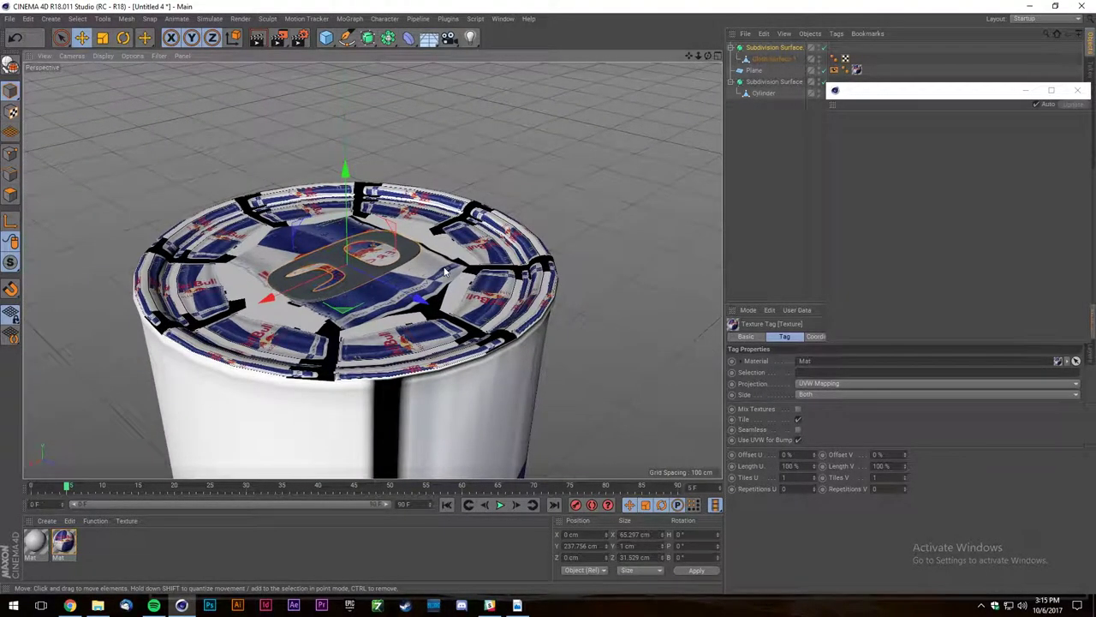
scroll(461, 269, "down", 4)
scroll(597, 113, "up", 2)
left_click_drag(597, 112, 707, 94, "alt")
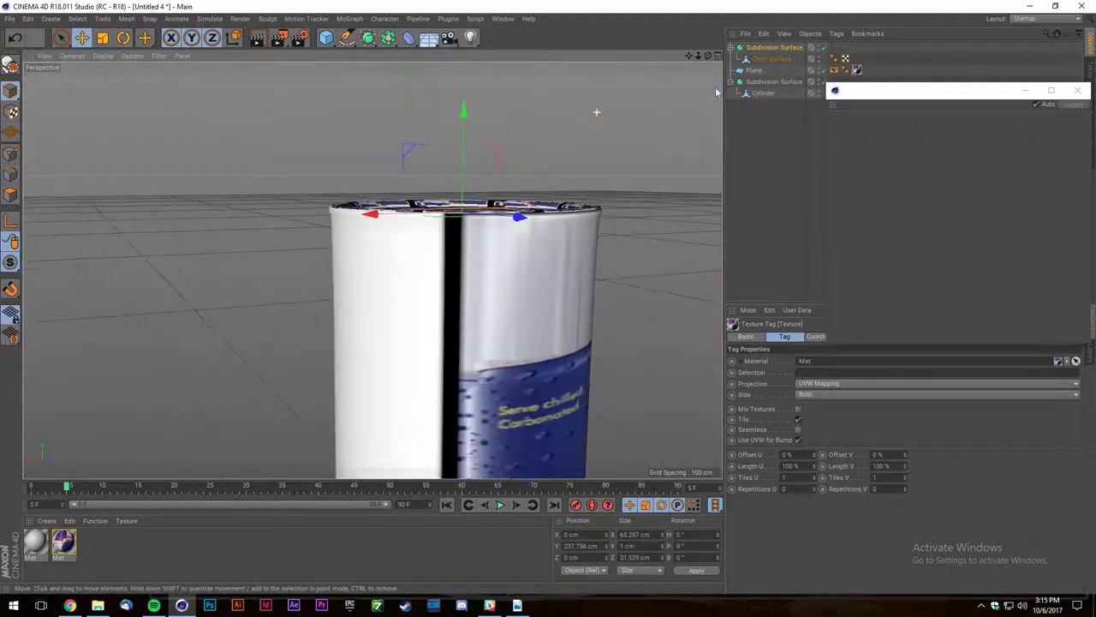
left_click(771, 59)
left_click(10, 195)
scroll(310, 220, "down", 3)
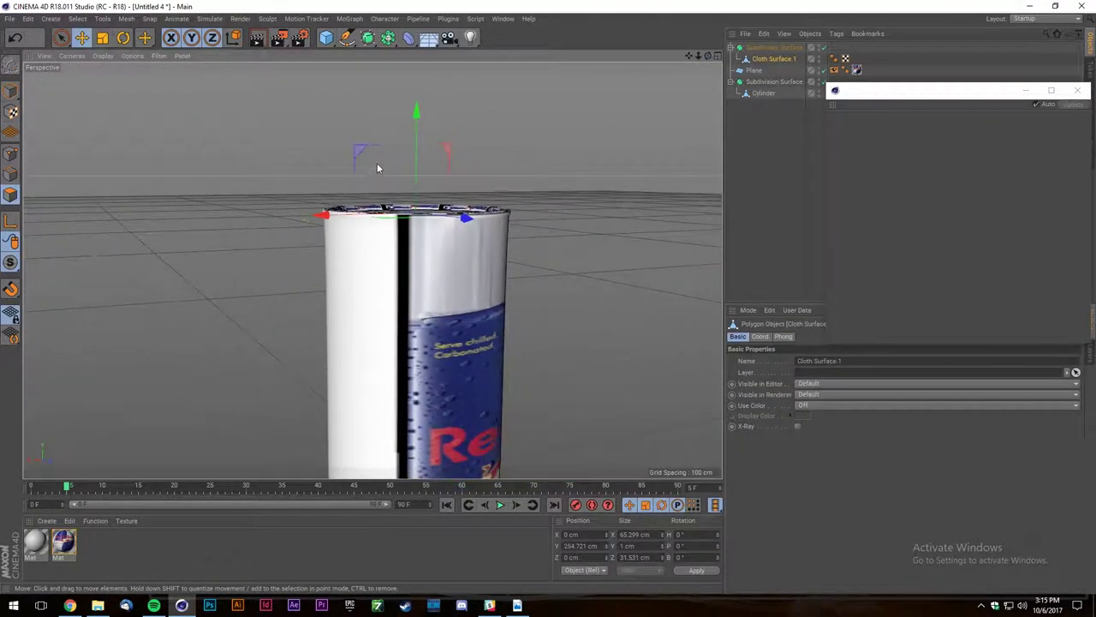
scroll(378, 167, "down", 3)
Move the floating window clear of the Cylinder's tags and delete the label texture tags from the Cylinder and the Plane.
left_click(763, 92)
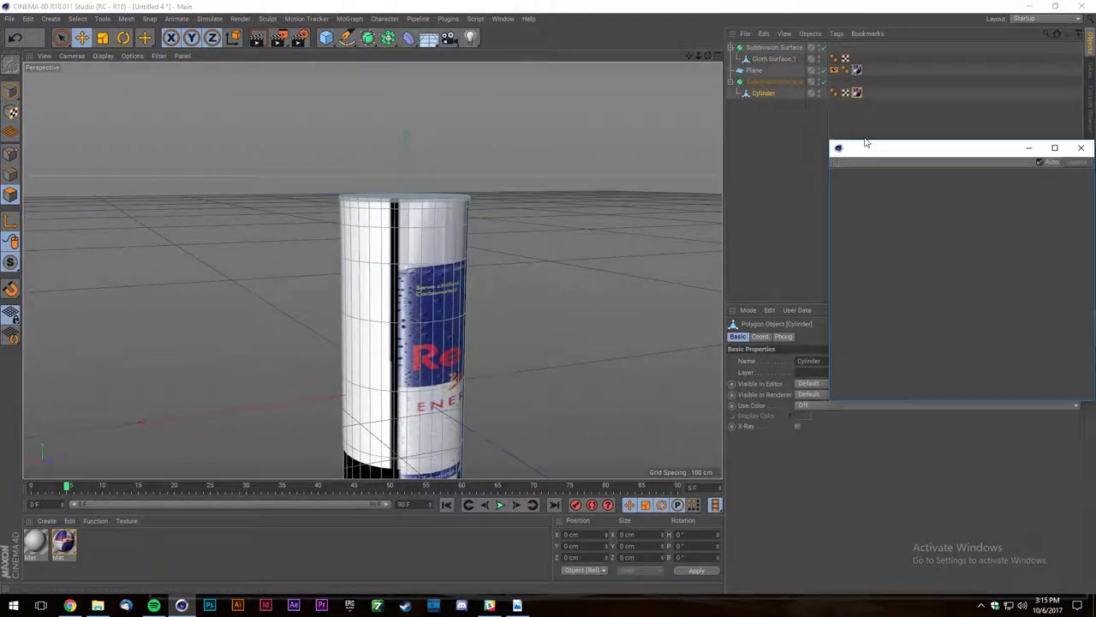
left_click(866, 109)
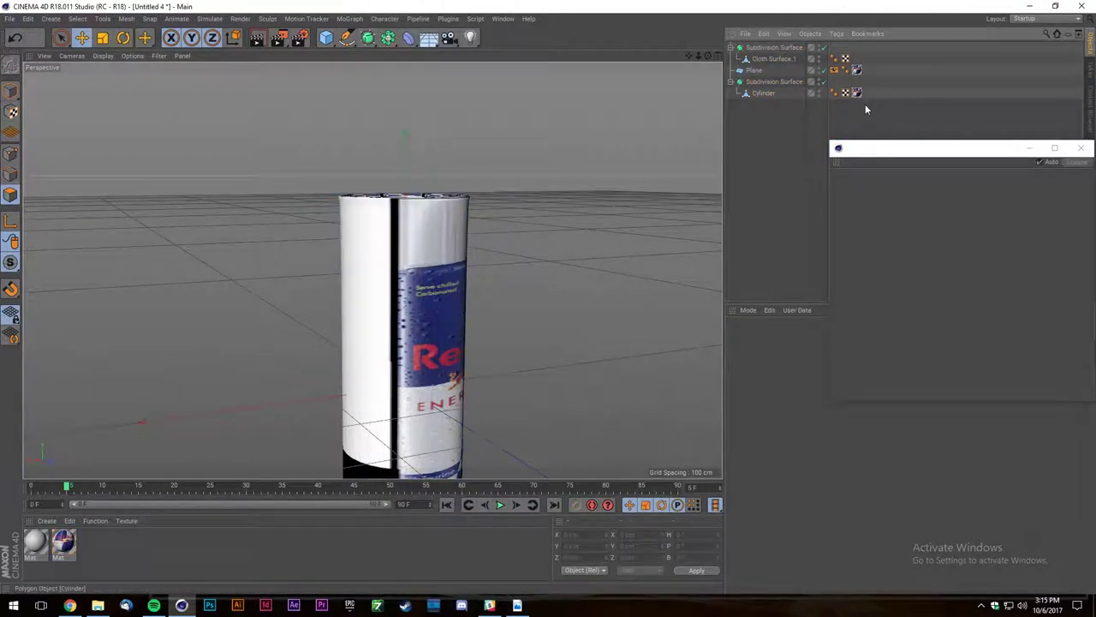
left_click(768, 81)
left_click(751, 95)
scroll(439, 159, "down", 3)
scroll(236, 429, "up", 1)
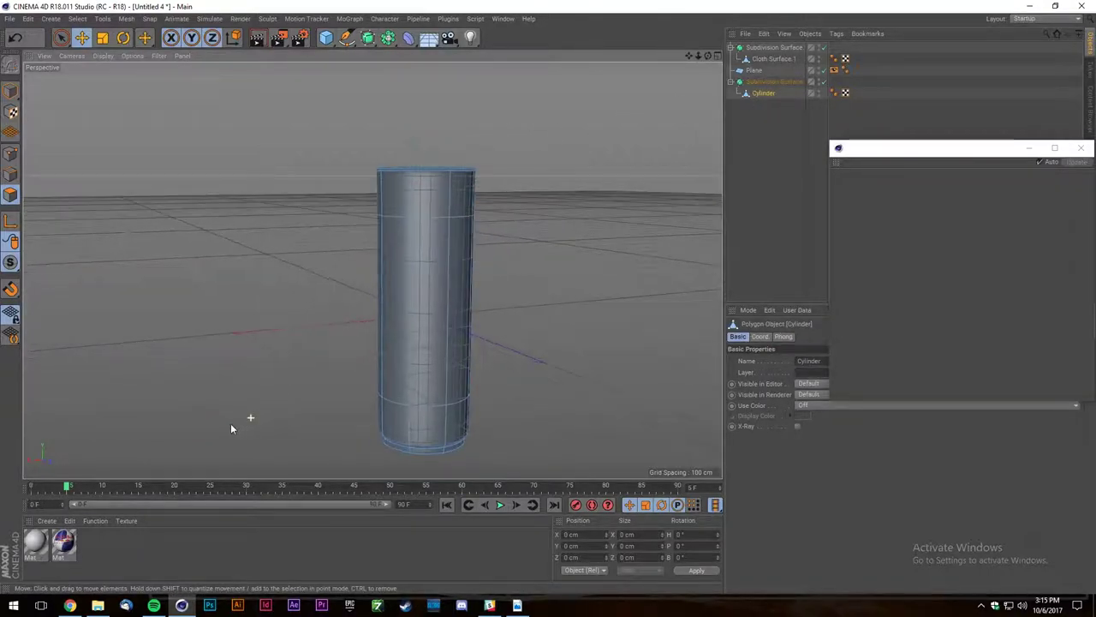
Turn off the can's Subdivision Surface and loop-select the Cylinder's side wall polygons.
left_click(65, 545)
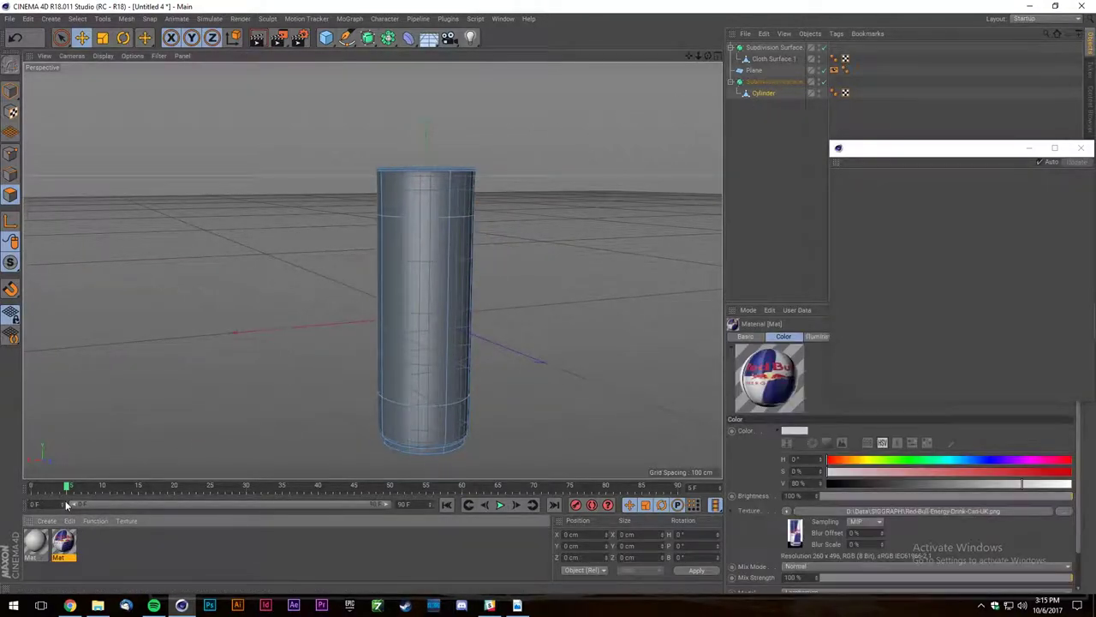
left_click(824, 81)
left_click(766, 95)
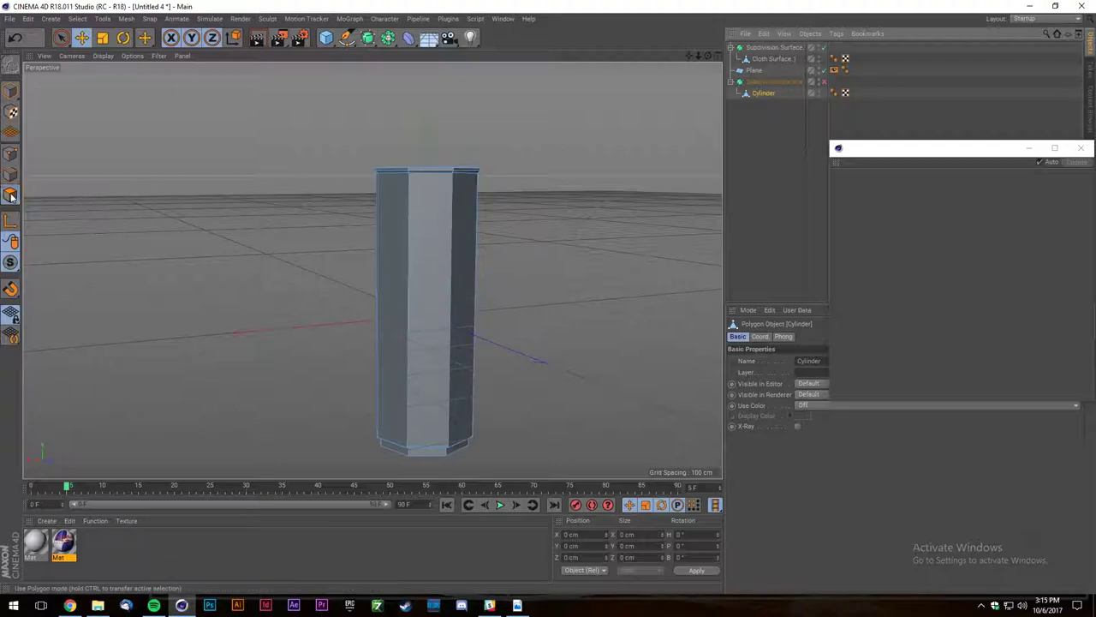
key("u")
key("l")
left_click(423, 267)
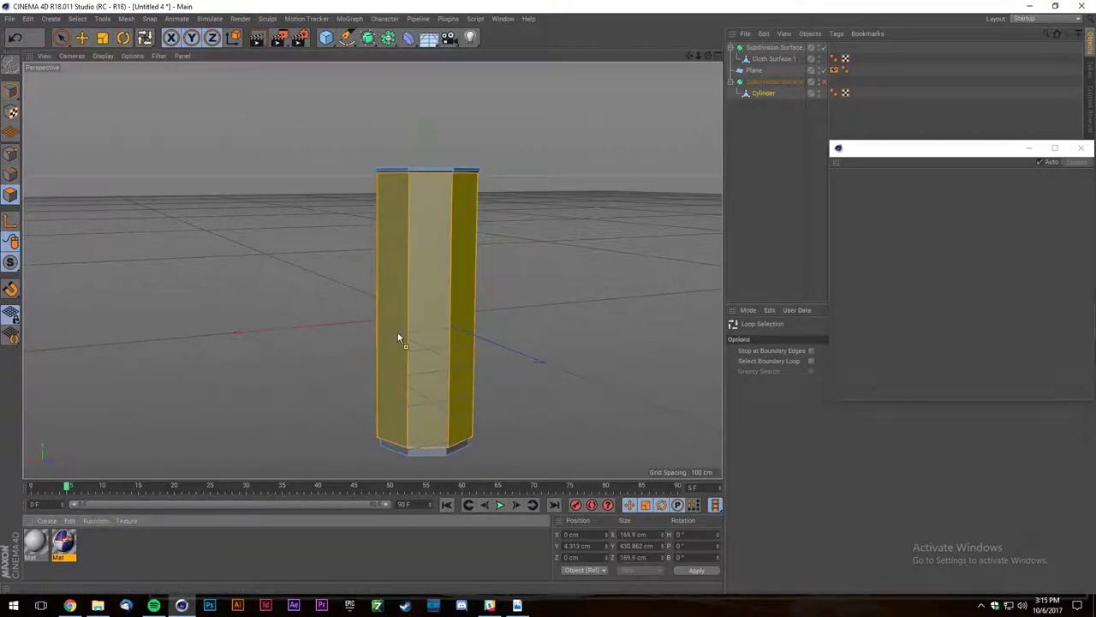
Try the existing label material on the selected side wall polygons, inspect it from another side, and delete its texture tag.
left_click_drag(397, 339, 396, 340)
left_click(791, 111)
left_click_drag(708, 55, 462, 95)
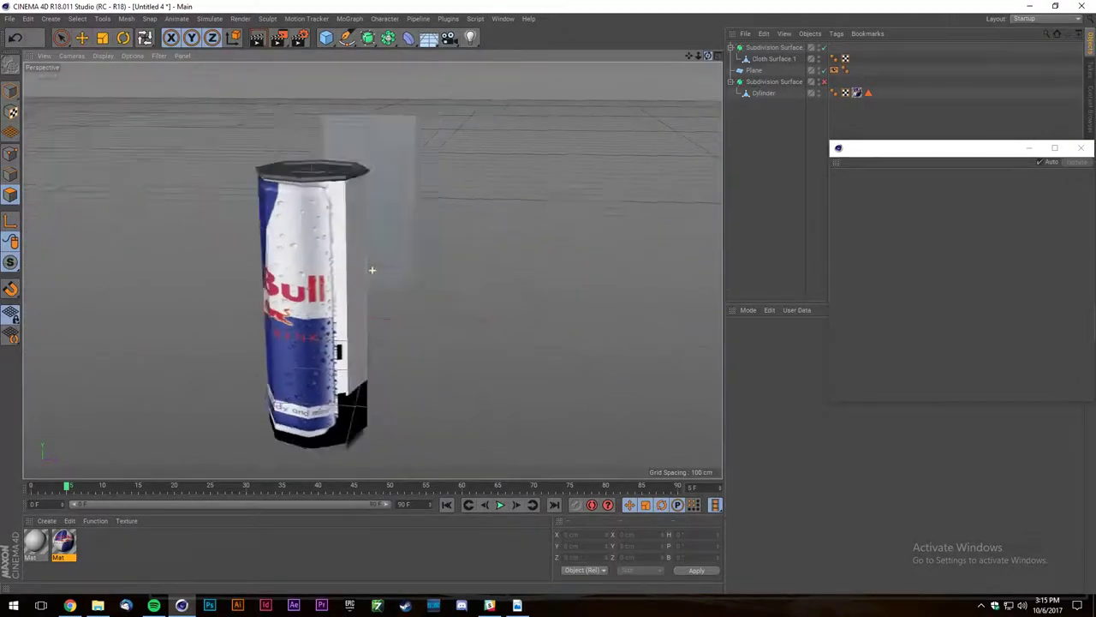
left_click_drag(372, 270, 462, 258, "alt")
key("ctrl+z")
left_click(776, 133)
left_click(856, 94)
key("Delete")
Switch to Chrome and save the flat Red Bull texture image from the redbull texture image search.
left_click(70, 605)
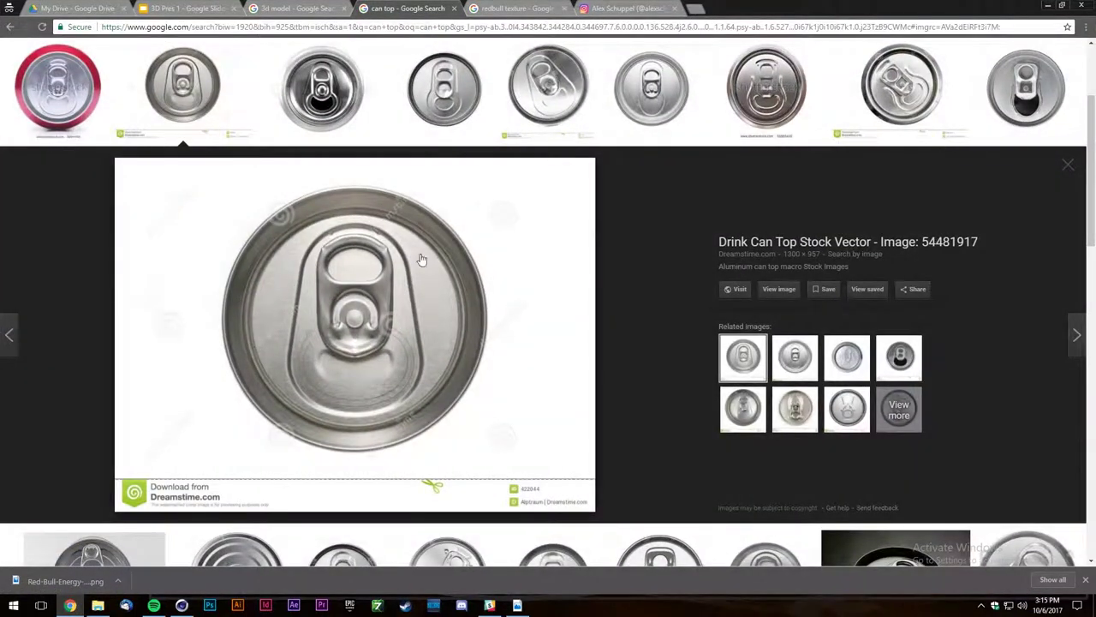
left_click(295, 8)
left_click(514, 8)
right_click(279, 260)
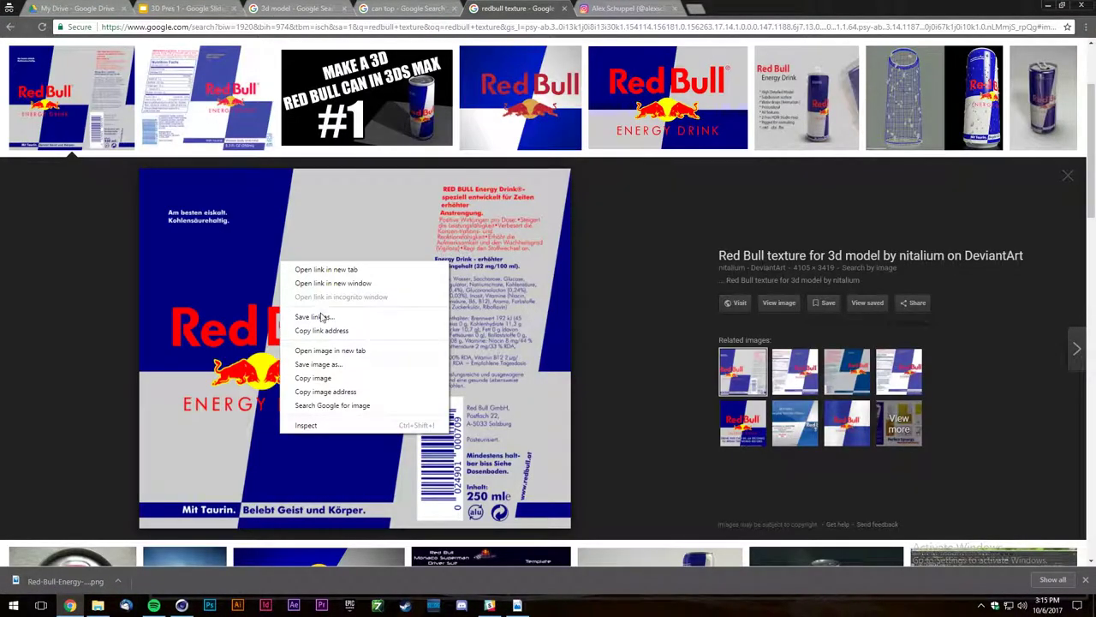
left_click(327, 361)
key("Return")
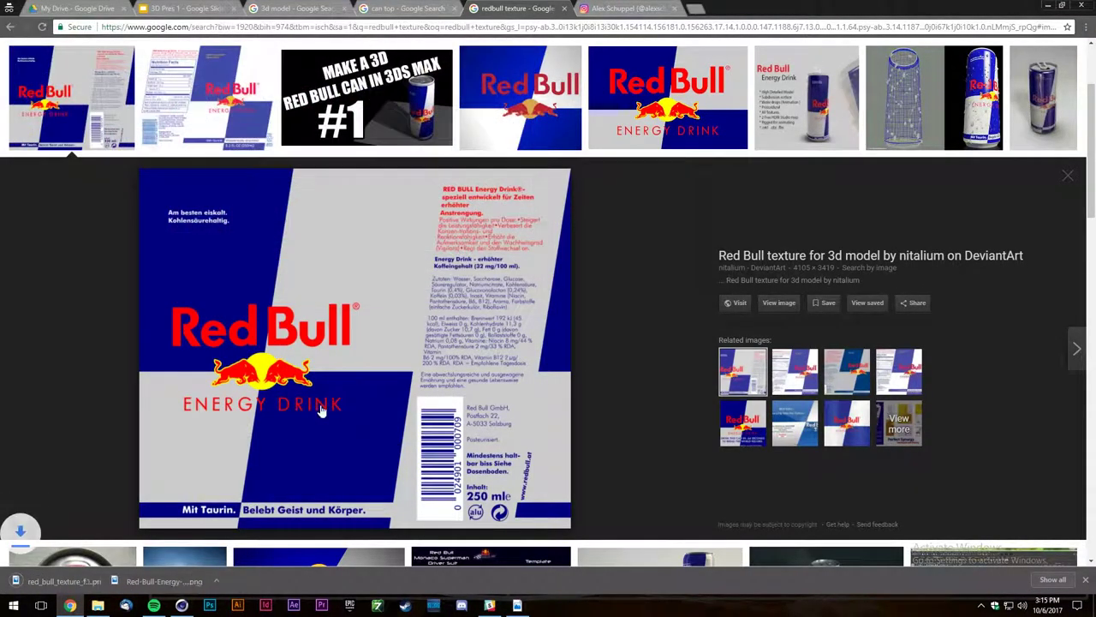
Locate the downloaded Red Bull texture in its folder and import it into Cinema 4D as a material without copying it to the project location.
left_click(118, 580)
left_click(150, 513)
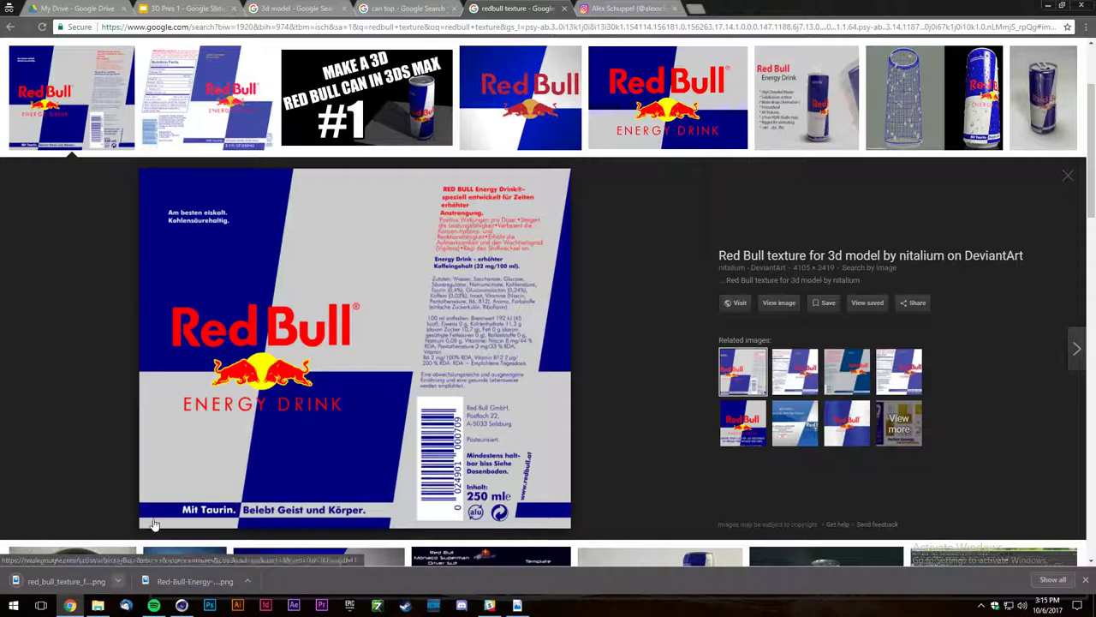
left_click(118, 582)
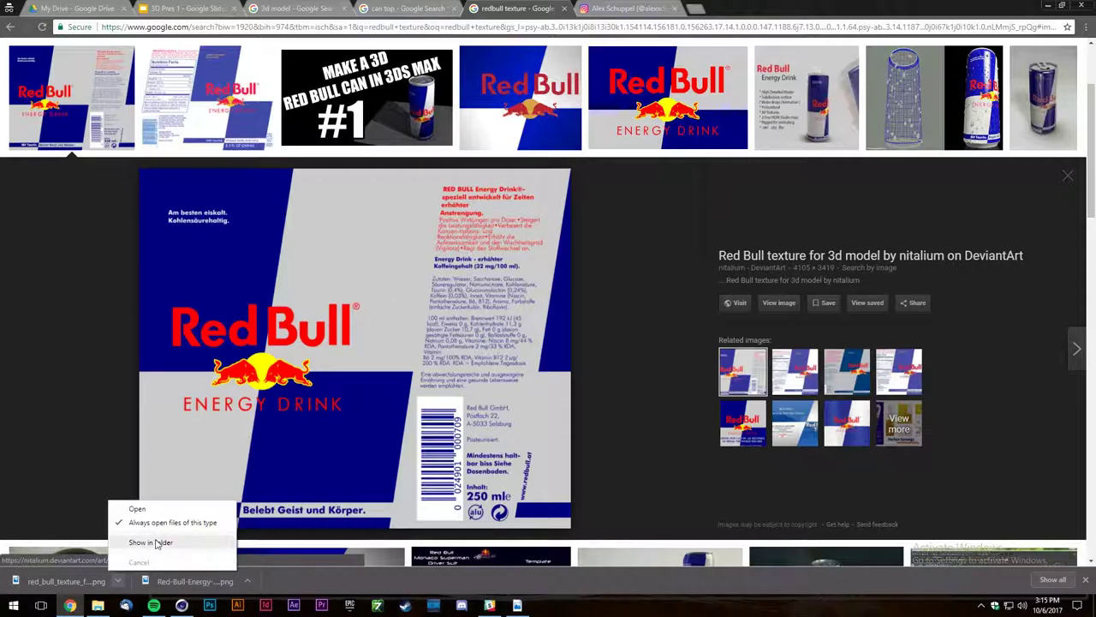
left_click(157, 543)
left_click_drag(129, 309, 161, 547)
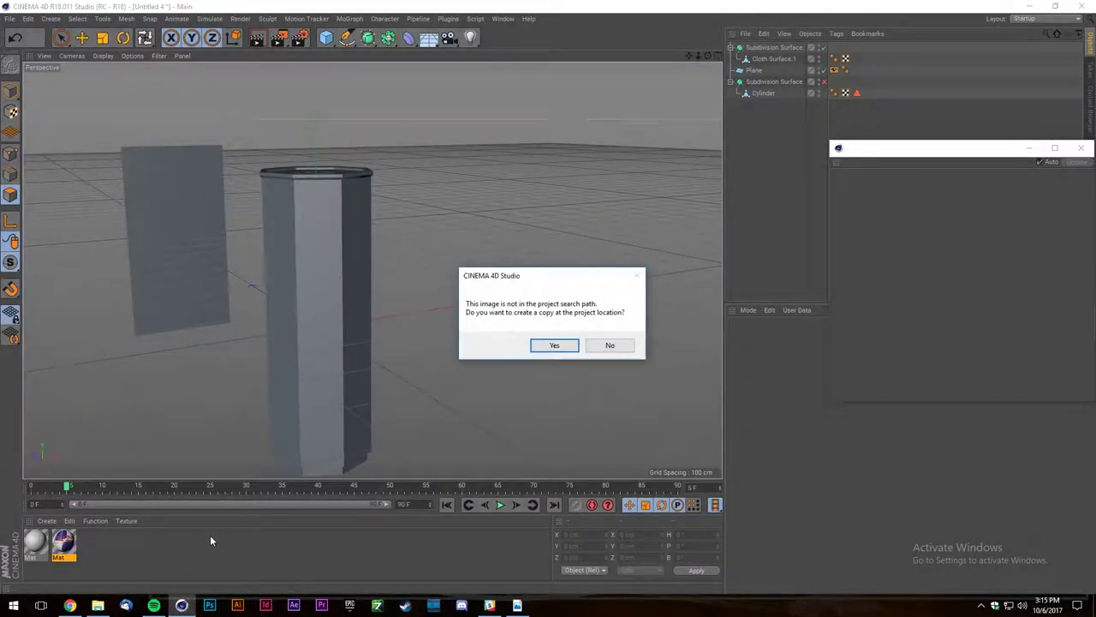
left_click(597, 346)
Create a new mirror-like material with Color disabled and a Beckmann layer added in Reflectance.
left_click(762, 94)
scroll(384, 105, "down", 2)
scroll(244, 310, "up", 2)
double_click(167, 555)
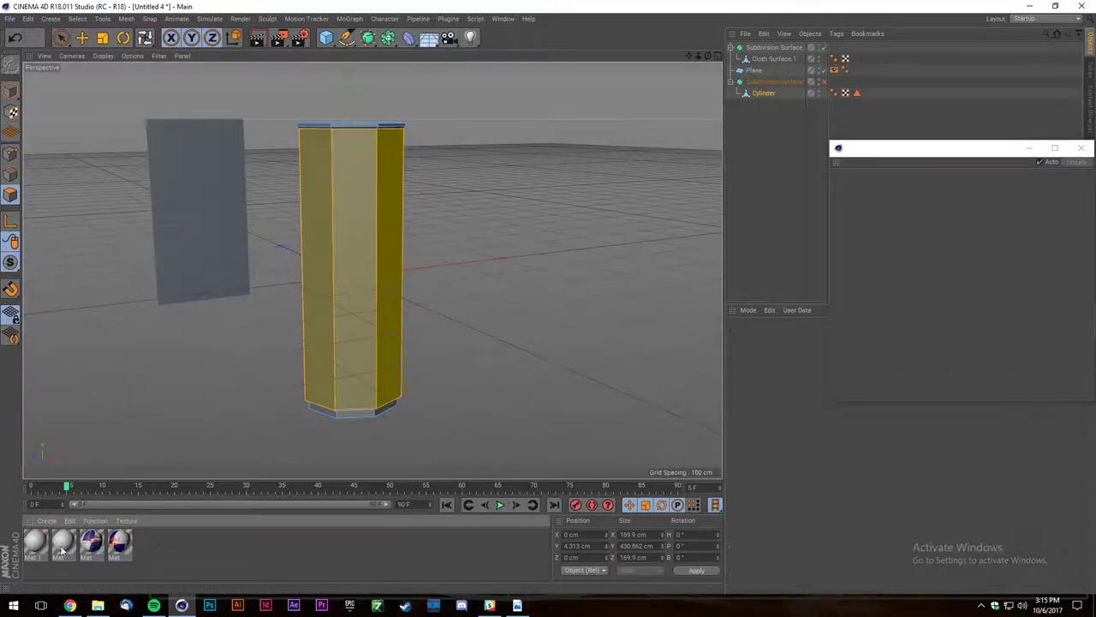
double_click(34, 546)
left_click(210, 198)
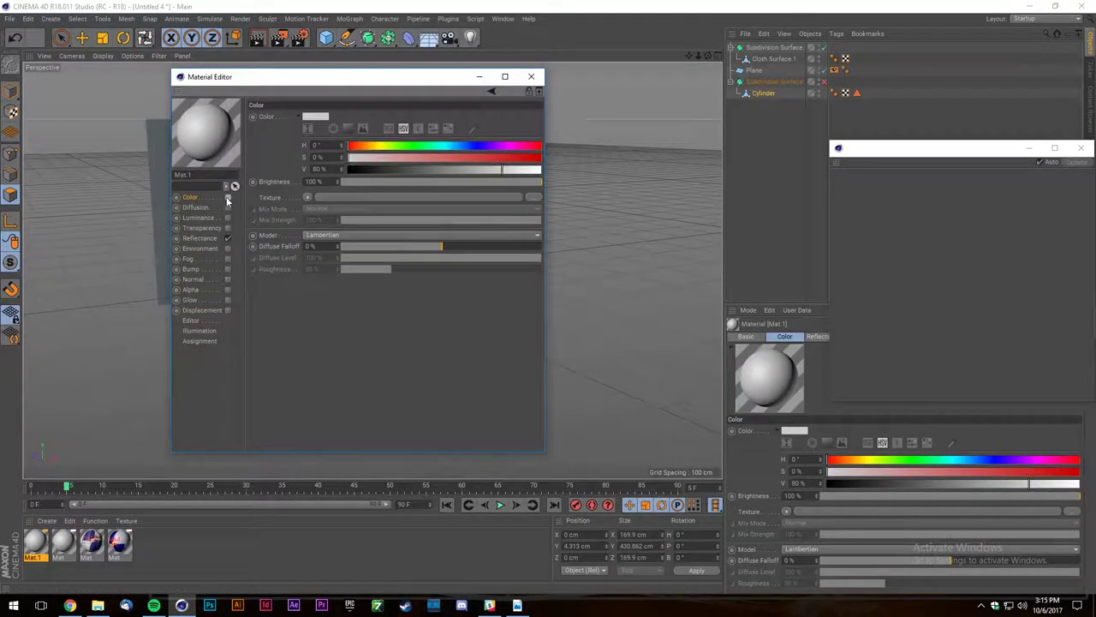
left_click(199, 239)
left_click(261, 141)
left_click(296, 142)
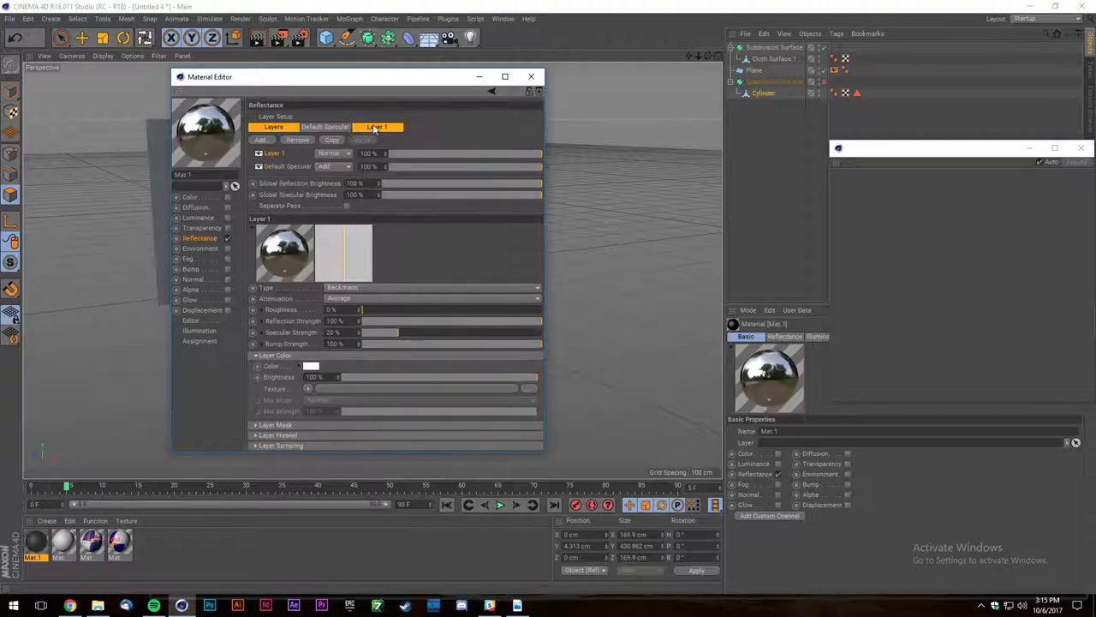
left_click(530, 78)
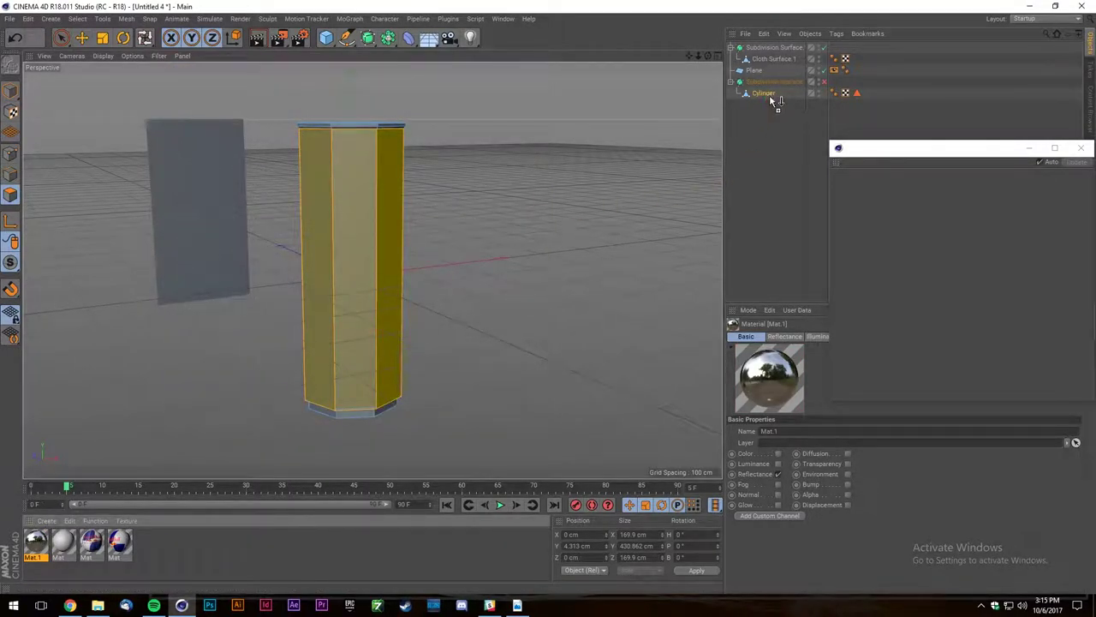
Apply the reflective material to the can's Subdivision Surface and the new label material to the selected side polygons, and check the result smoothed.
left_click_drag(771, 84, 773, 83)
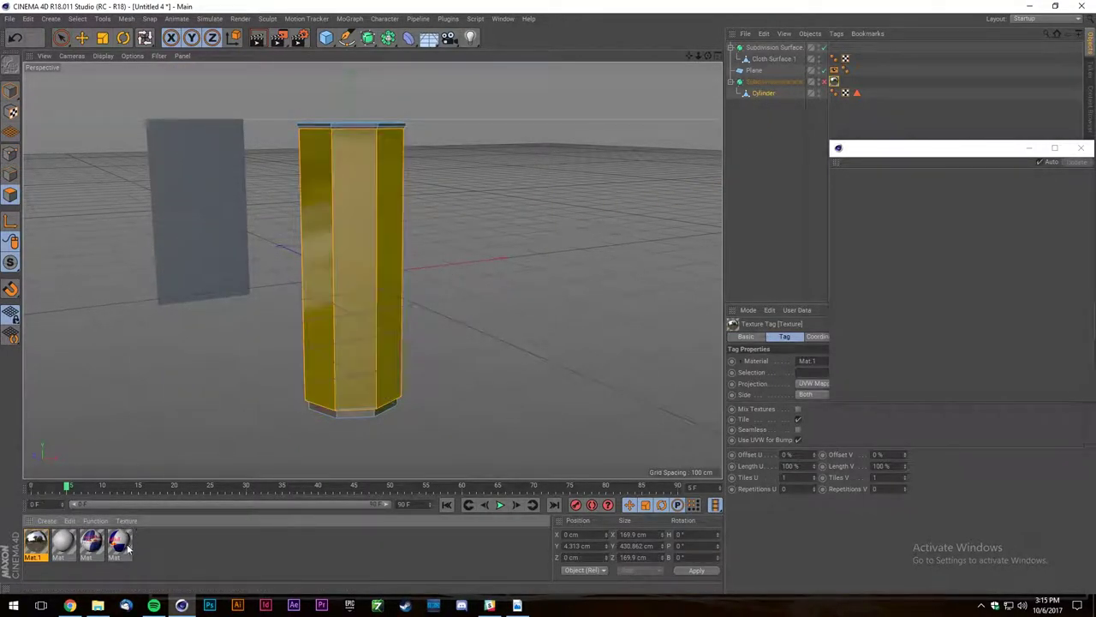
left_click(167, 545)
left_click_drag(362, 276, 361, 276)
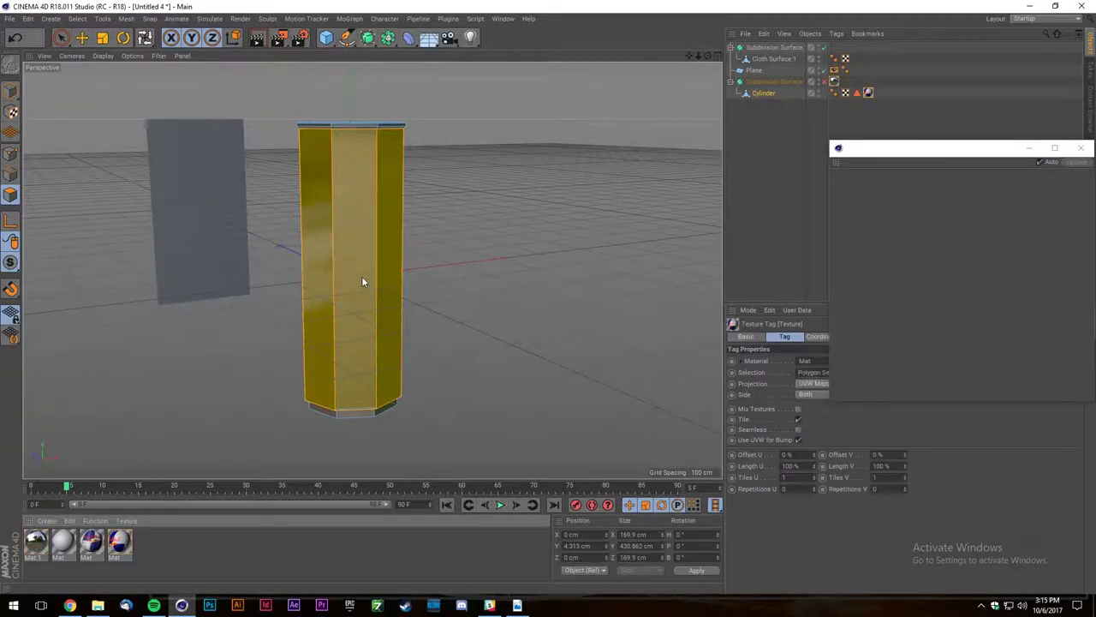
left_click(776, 135)
left_click(824, 82)
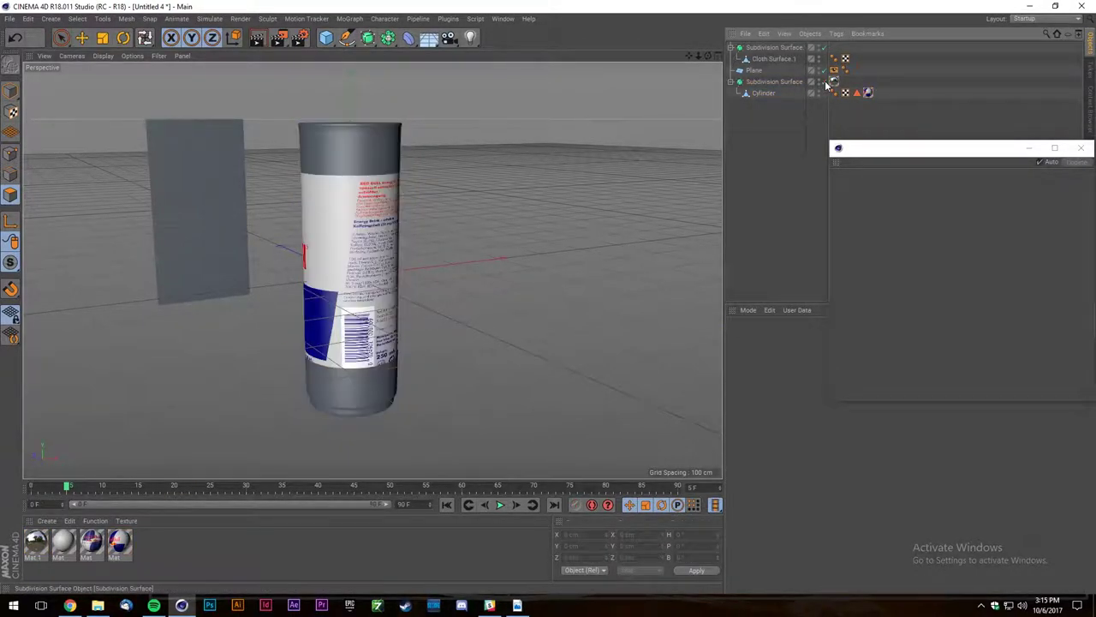
left_click(824, 82)
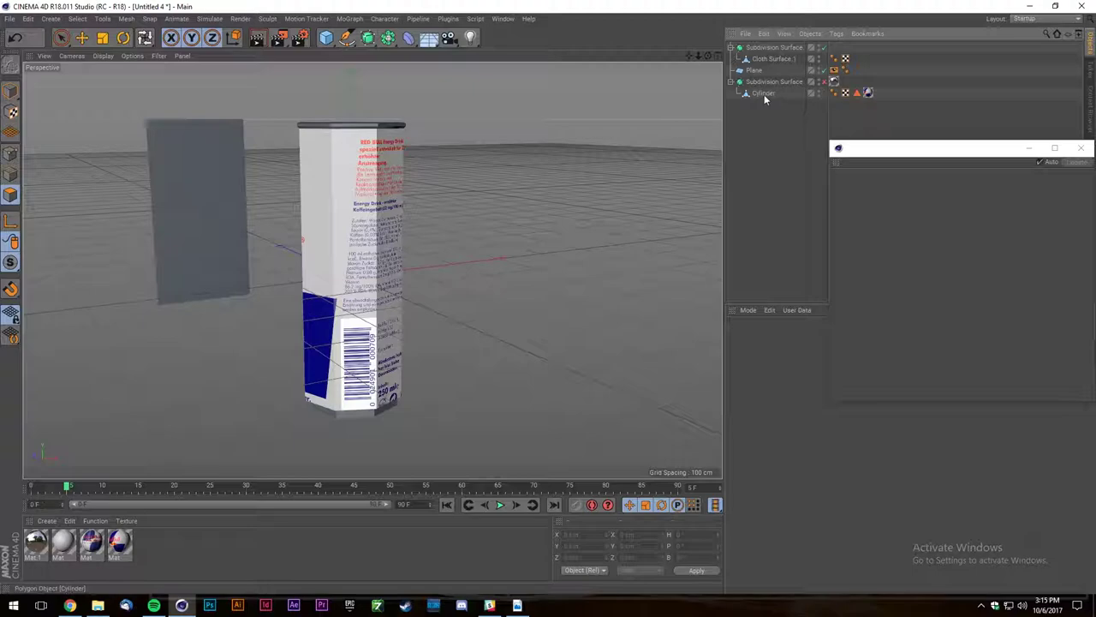
Loop-select the Cylinder's edges where the side wall meets the top rim and lower them to about Y 217.3 cm.
left_click(766, 95)
left_click(824, 82)
scroll(335, 135, "up", 5)
left_click(824, 82)
scroll(374, 104, "up", 6)
key("u")
key("l")
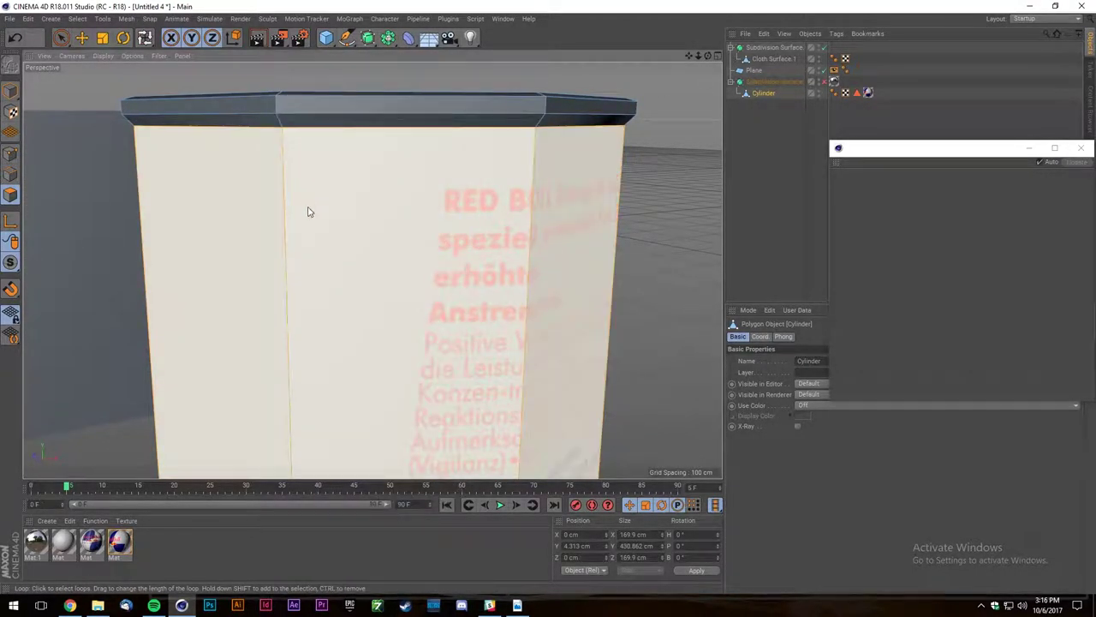
right_click(284, 211)
left_click(828, 83)
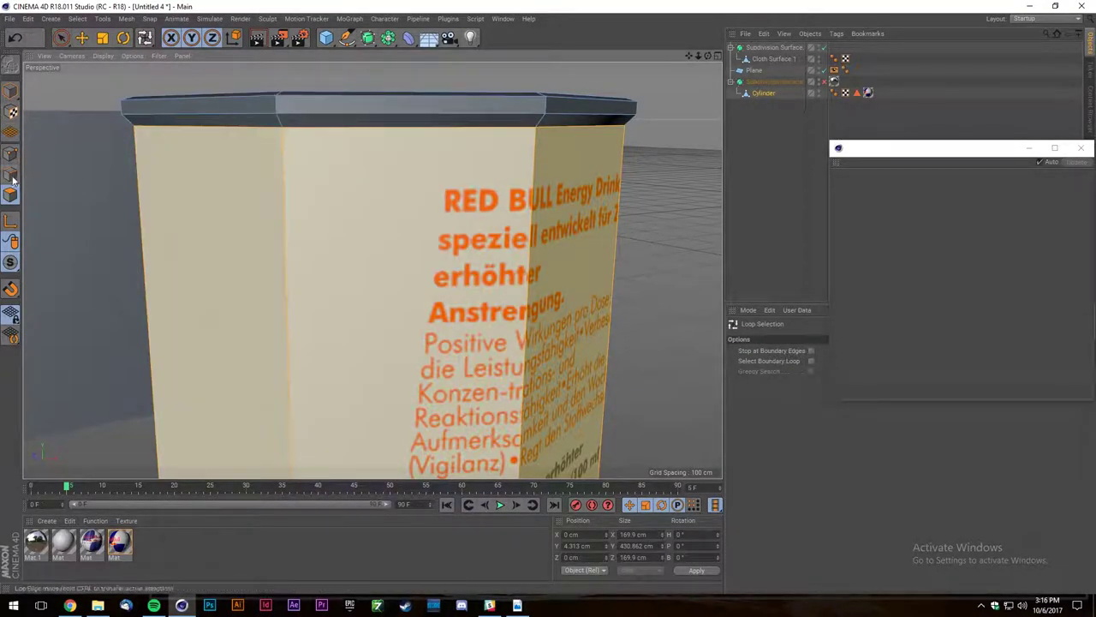
scroll(336, 88, "down", 10)
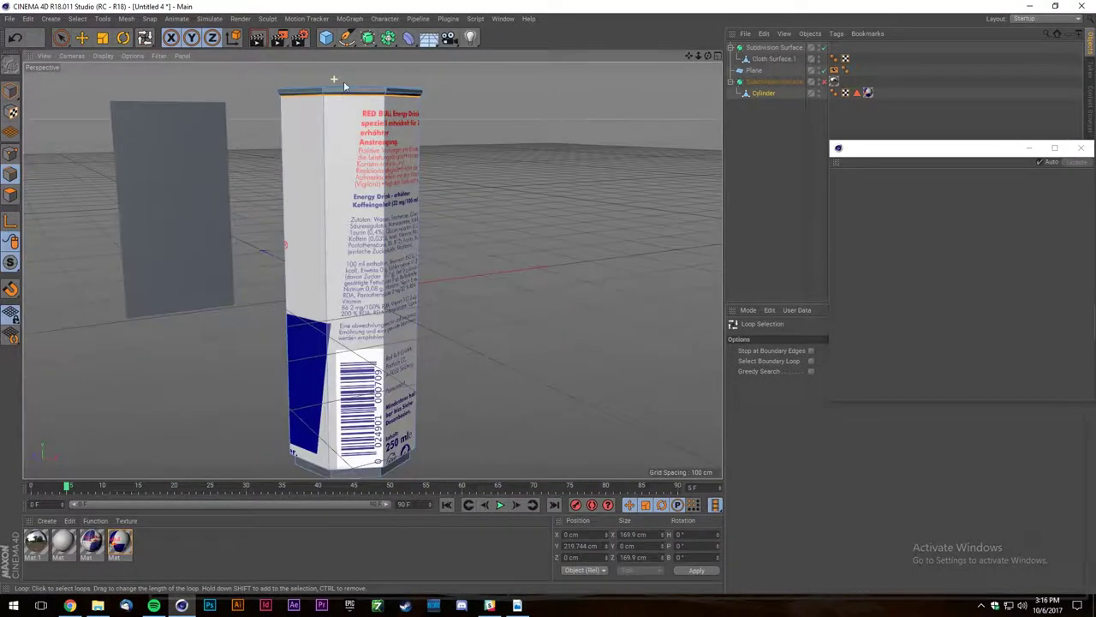
scroll(343, 91, "down", 2)
scroll(350, 420, "up", 5)
scroll(362, 423, "down", 7)
scroll(362, 224, "up", 5)
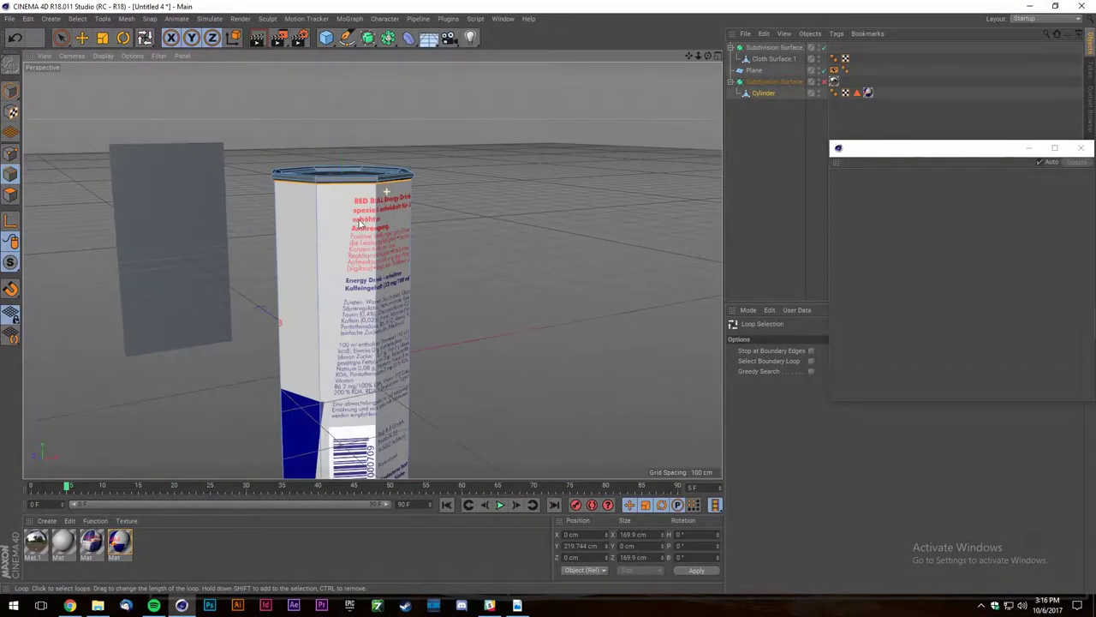
scroll(363, 225, "up", 3)
scroll(394, 195, "up", 5)
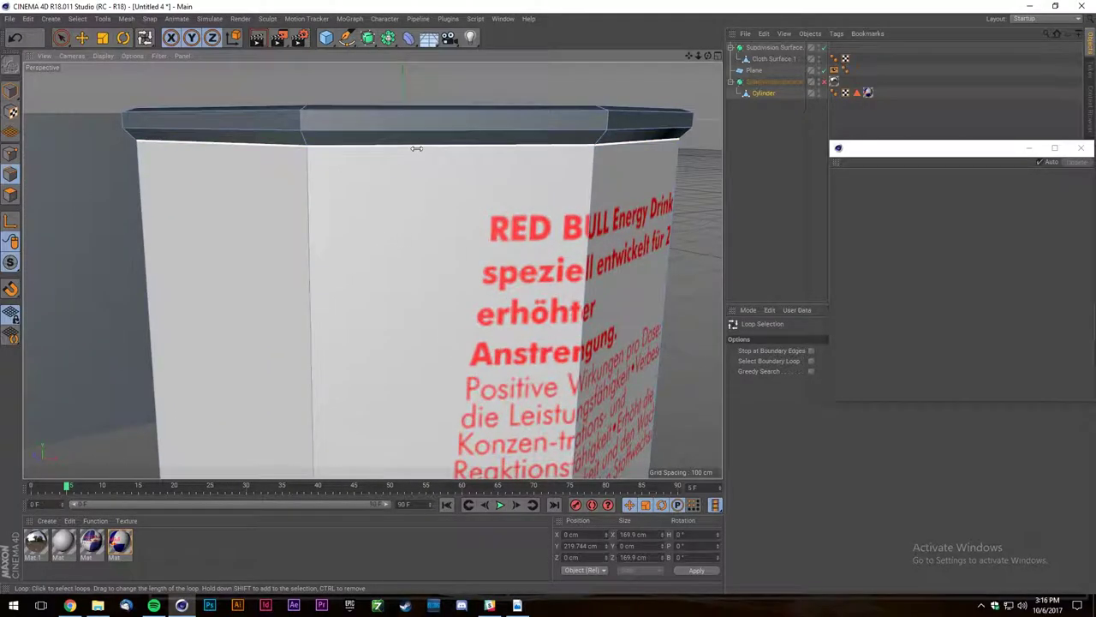
key("e")
left_click(403, 106)
left_click_drag(403, 103, 403, 112)
Add a loop cut at about 62% offset just above the lowered edge loop and check it with the Subdivision Surface.
right_click(350, 154)
left_click(372, 317)
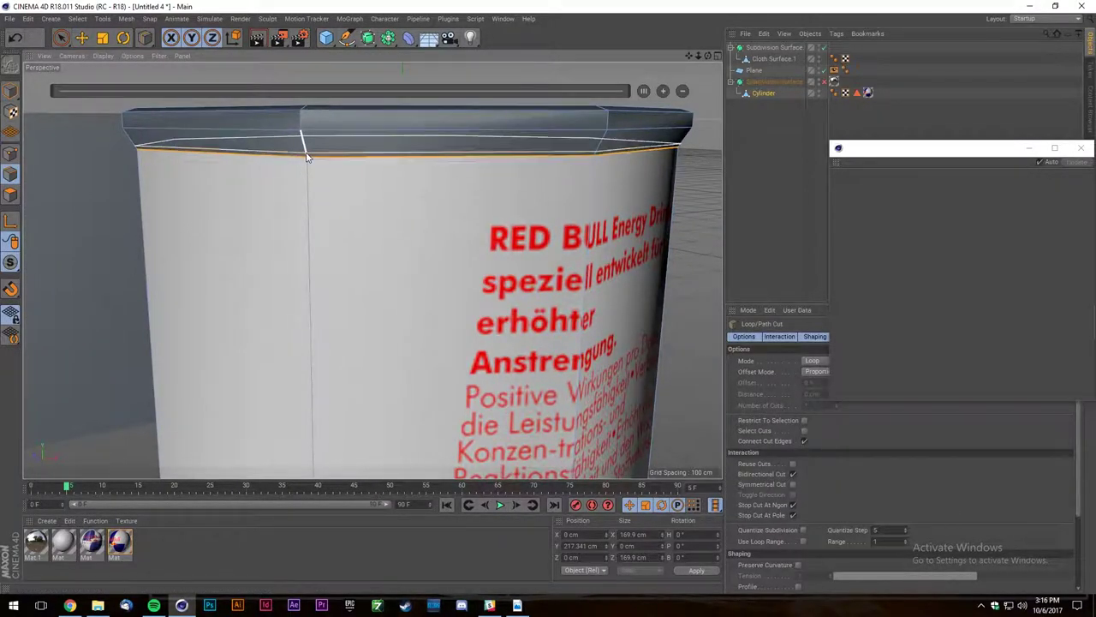
left_click(307, 151)
scroll(306, 153, "up", 5)
scroll(308, 158, "down", 5)
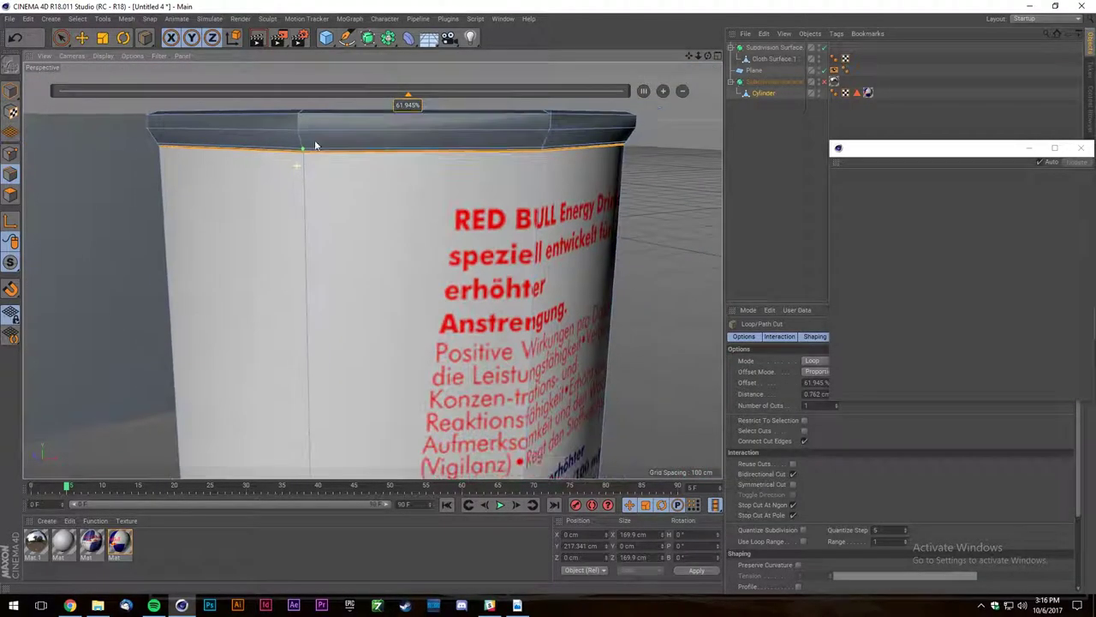
left_click(824, 84)
left_click(825, 83)
Delete the Cylinder's polygon selection tag and label texture tag.
left_click(794, 103)
left_click_drag(882, 107, 858, 90)
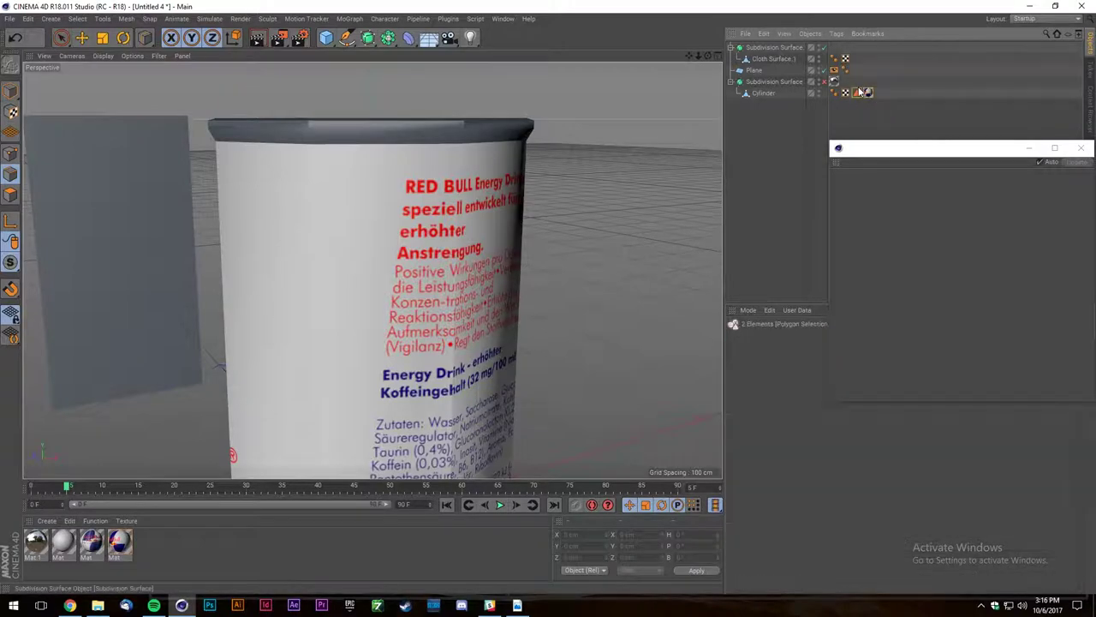
key("Delete")
Apply the new Red Bull label material to the loop-selected side wall polygons of the Cylinder.
left_click(762, 93)
scroll(424, 131, "down", 3)
left_click(10, 197)
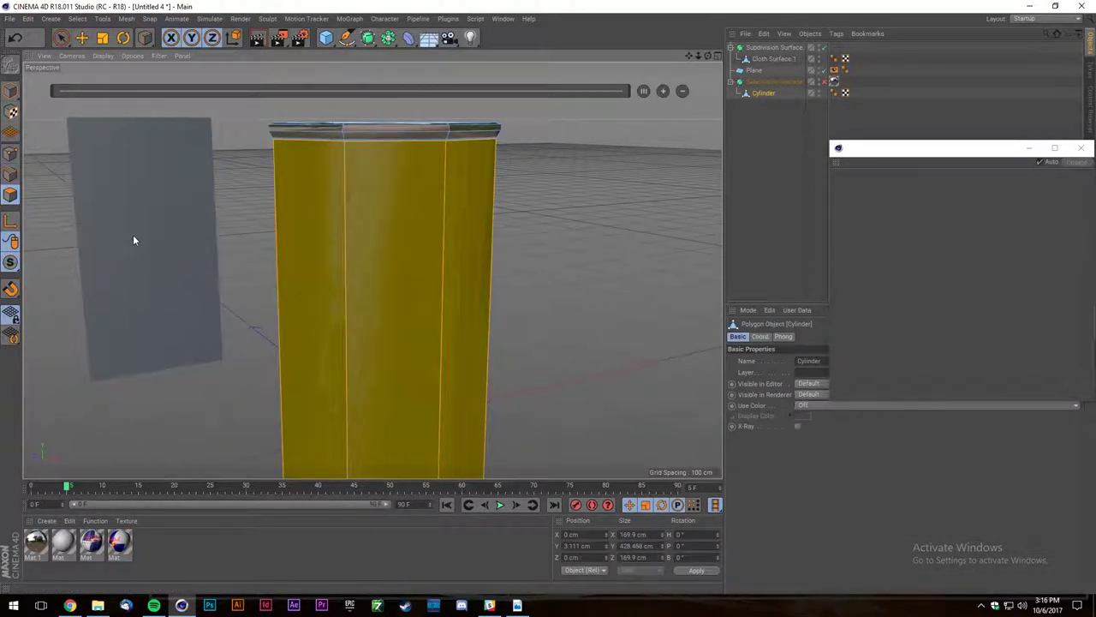
key("u")
key("l")
right_click_drag(320, 172, 66, 355, "alt")
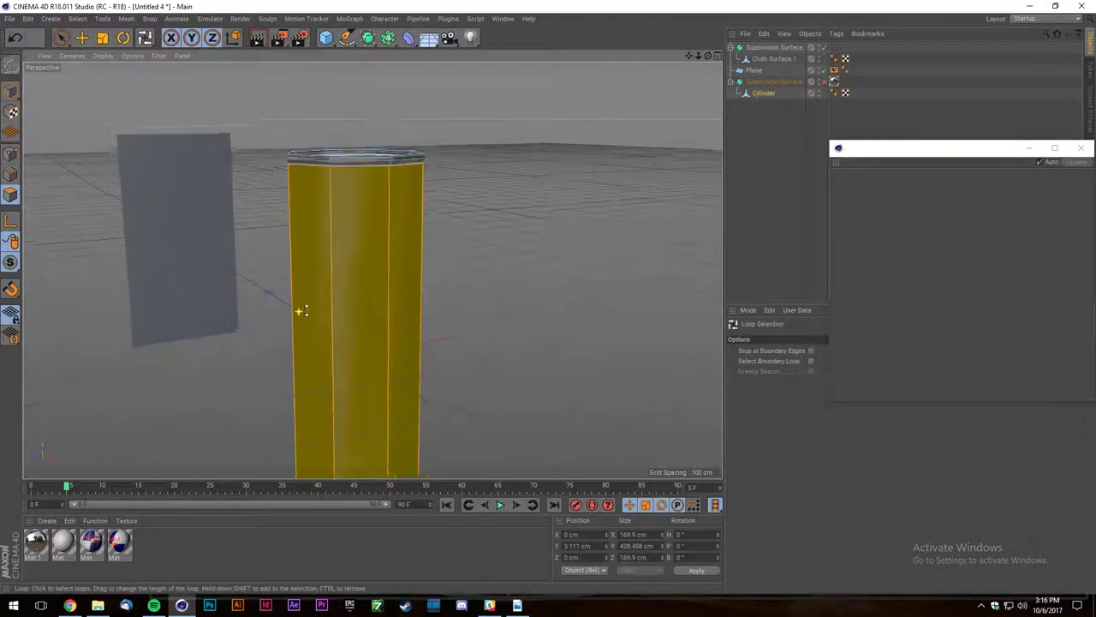
right_click_drag(299, 311, 320, 394, "alt")
scroll(298, 311, "up", 8)
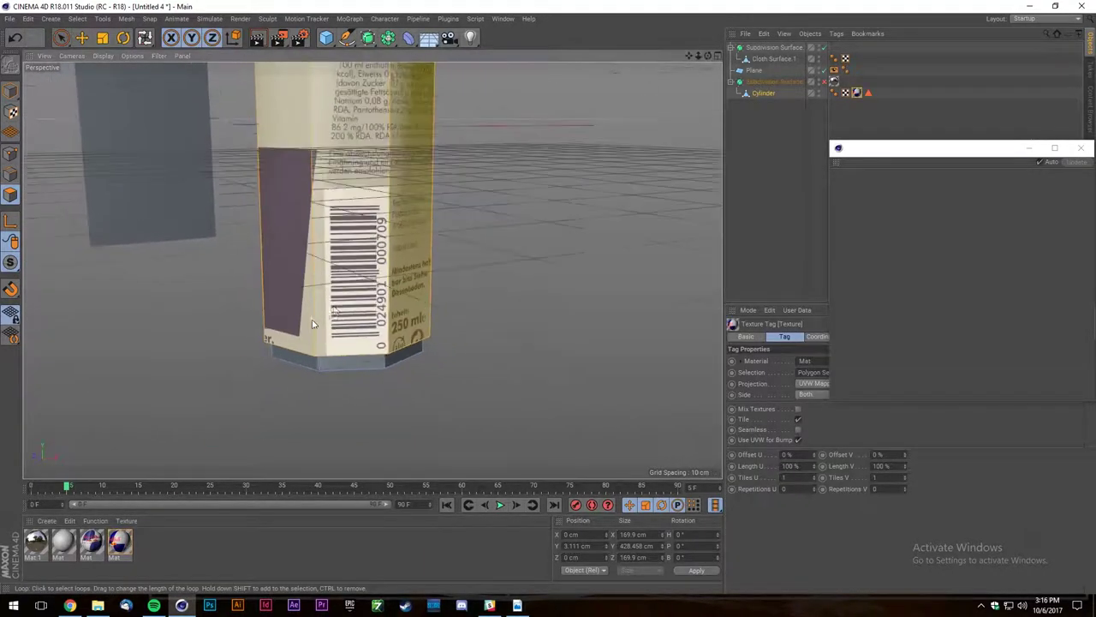
left_click(873, 95)
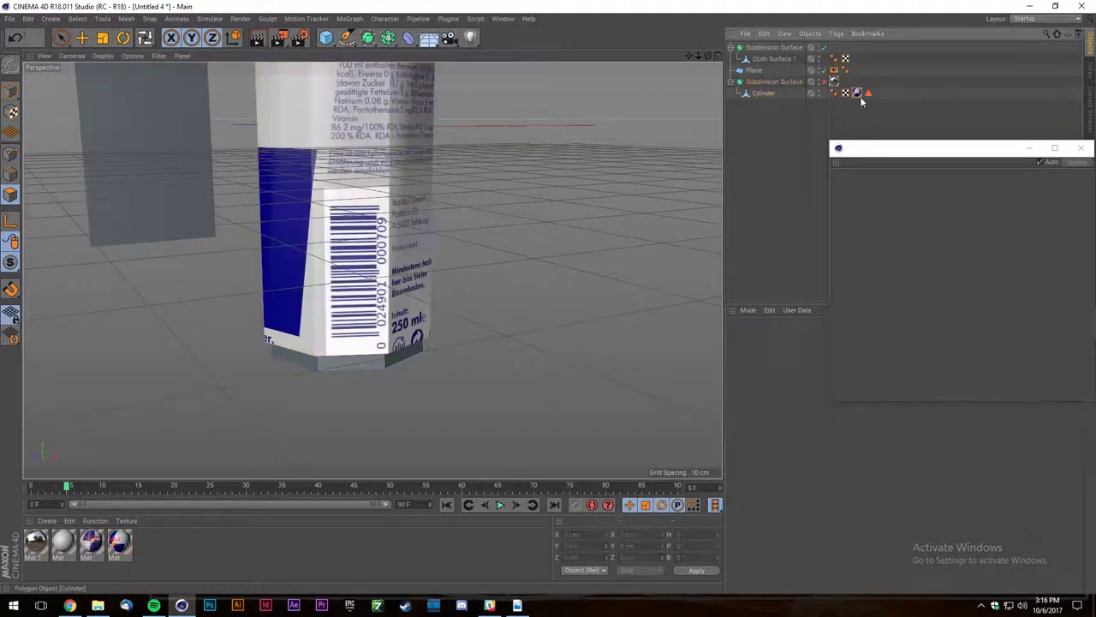
Check how the label wraps around the Cylinder with its Subdivision Surface enabled.
left_click(823, 82)
scroll(523, 293, "down", 5)
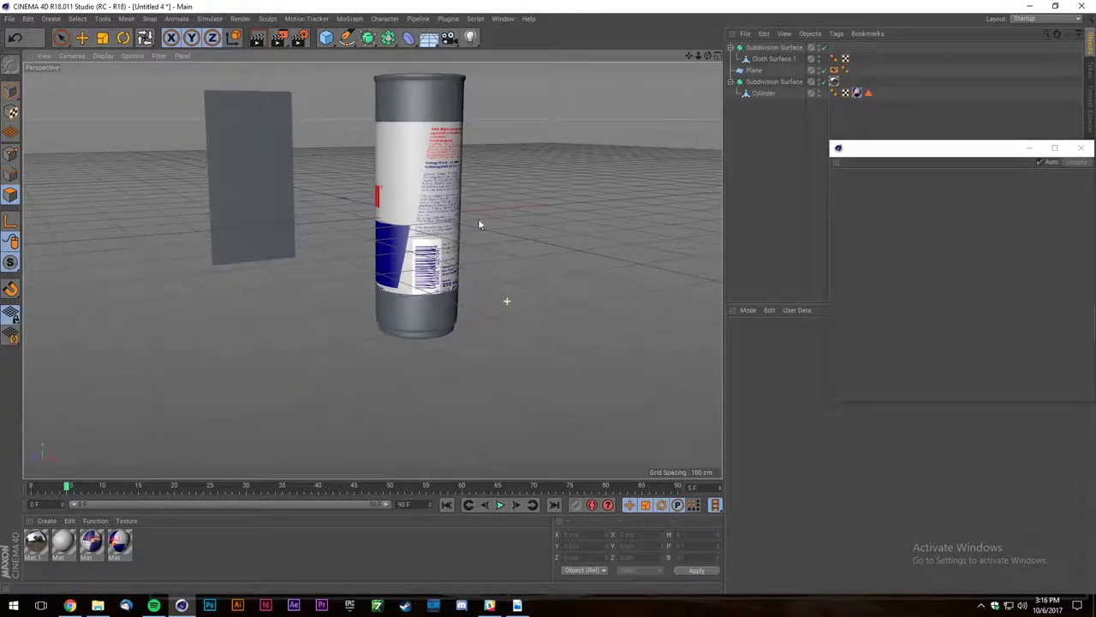
key("ctrl+z")
left_click(825, 82)
left_click(825, 82)
Delete the label texture tag and the polygon selection tag from the Cylinder.
left_click(762, 93)
key("o")
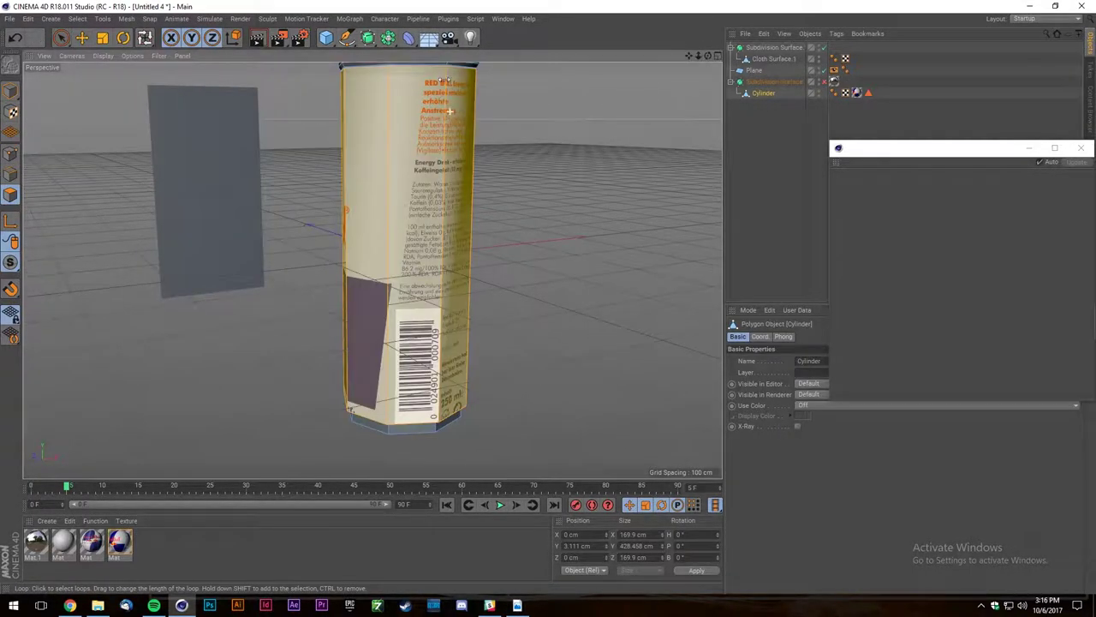
left_click_drag(891, 108, 854, 89)
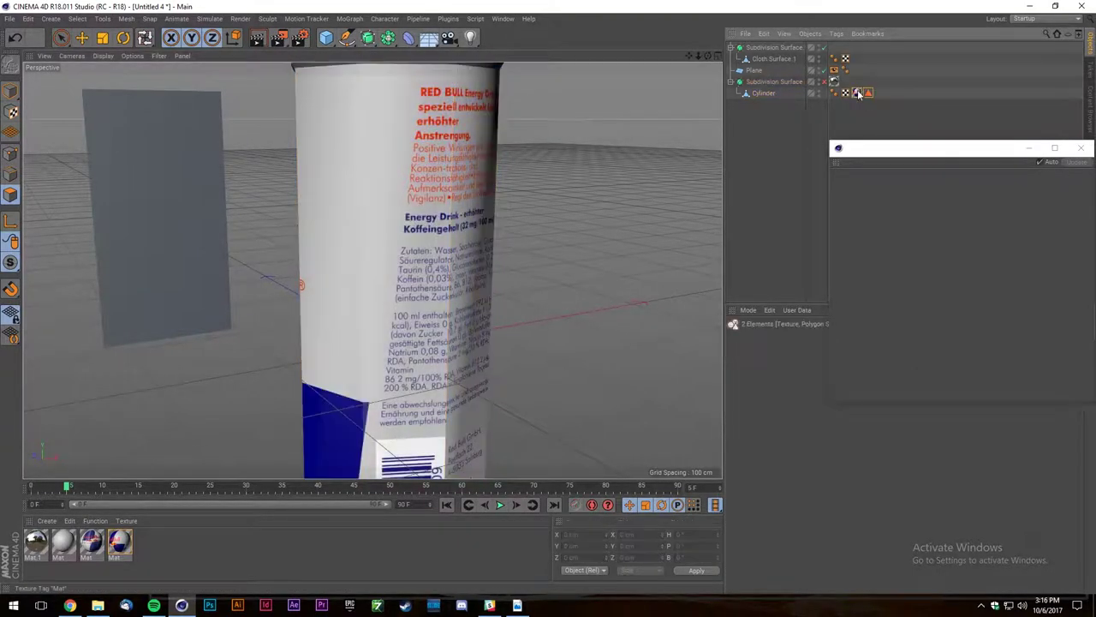
key("Delete")
left_click(766, 94)
Add a loop cut at about 0.235% offset just above the bottom edge of the Cylinder's side wall.
scroll(407, 118, "down", 2)
scroll(407, 118, "down", 4)
scroll(428, 359, "up", 8)
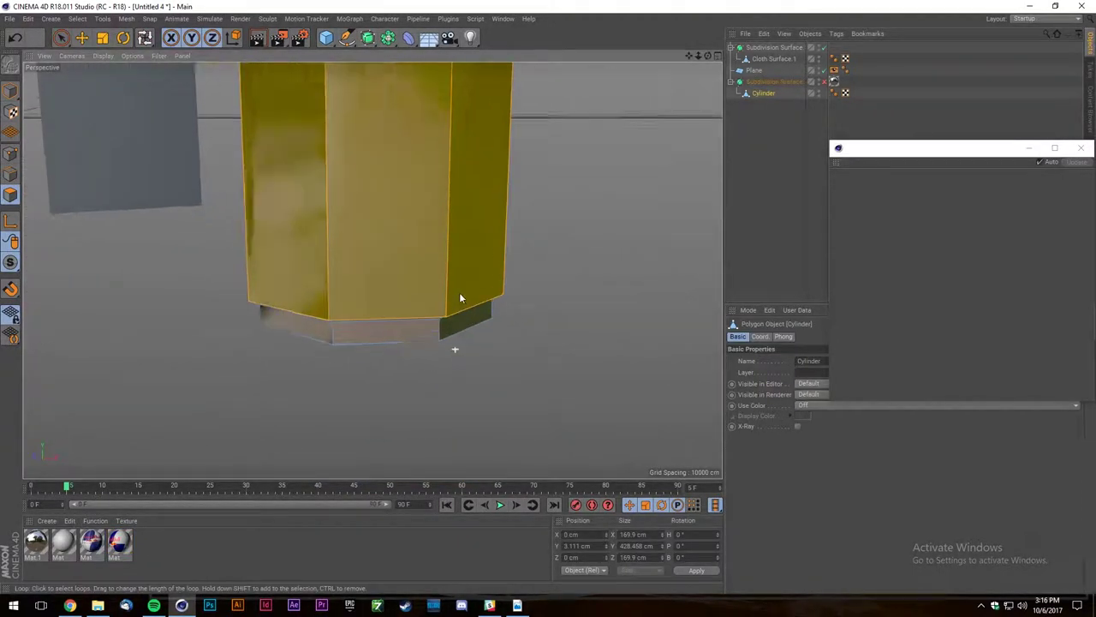
right_click(410, 313)
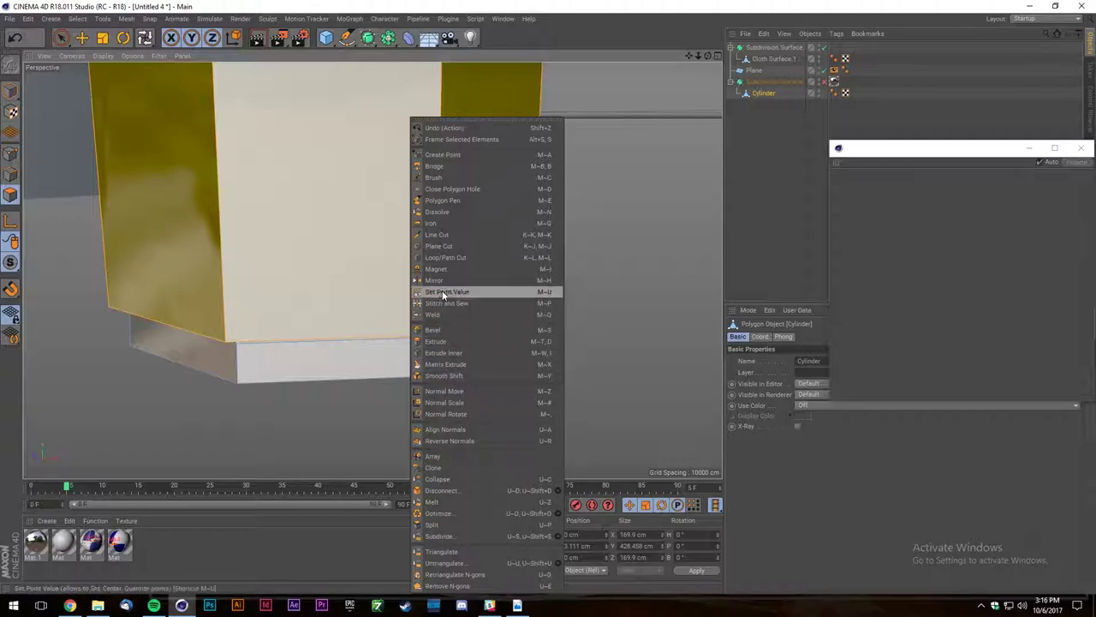
left_click(441, 259)
left_click_drag(708, 57, 668, 26)
scroll(484, 287, "up", 3)
scroll(465, 307, "up", 5)
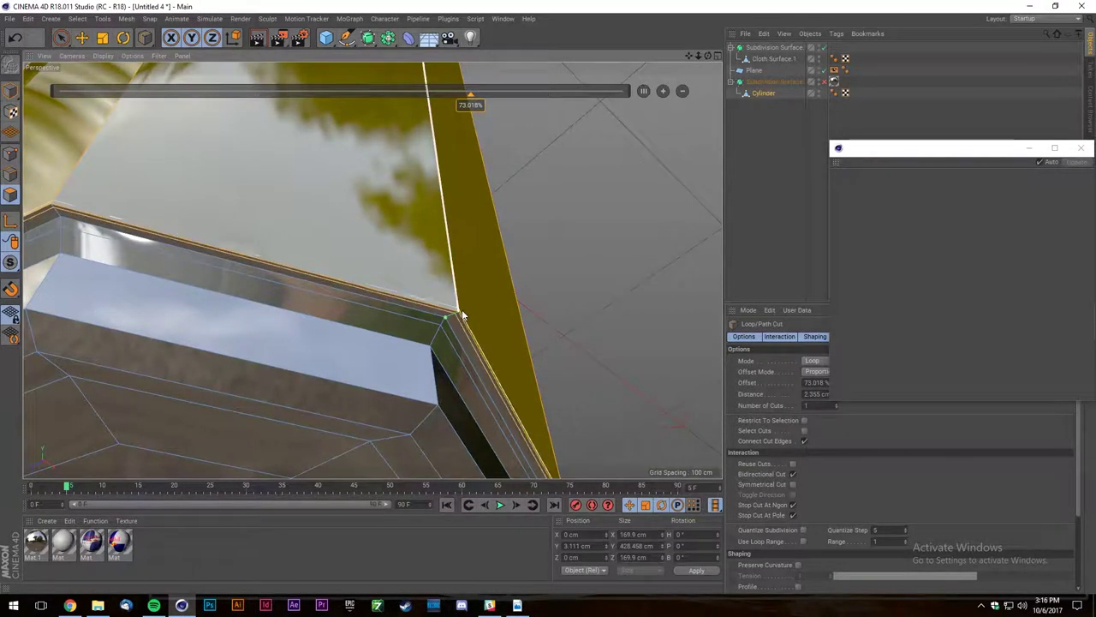
left_click_drag(708, 55, 108, 202)
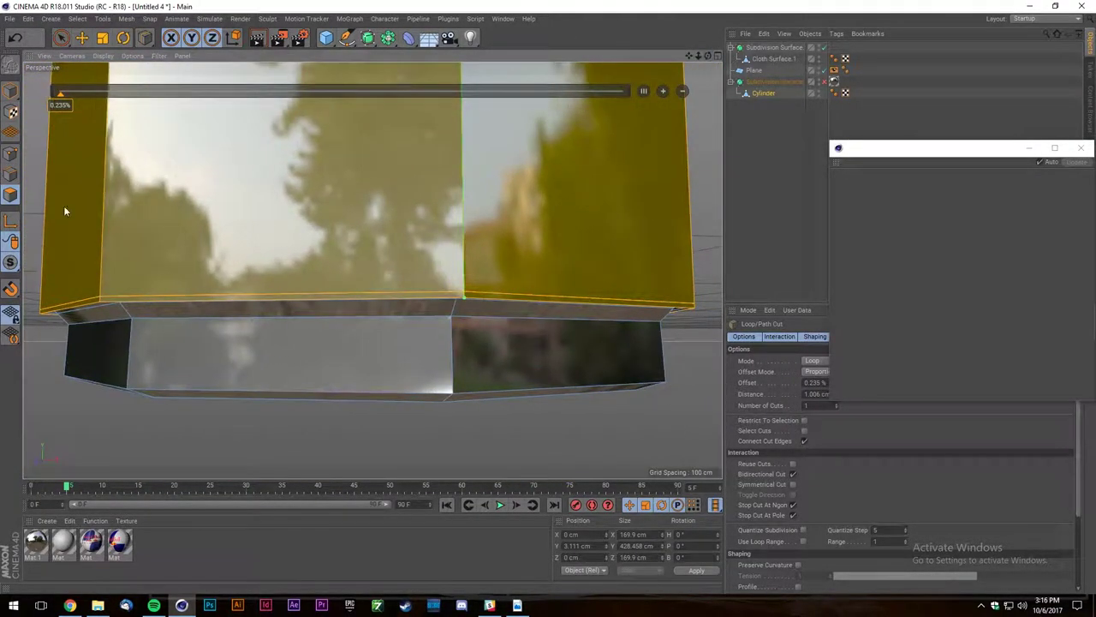
Loop-select the side wall including its narrow edge strips, apply the Red Bull label material, and check it with the Subdivision Surface.
left_click(11, 218)
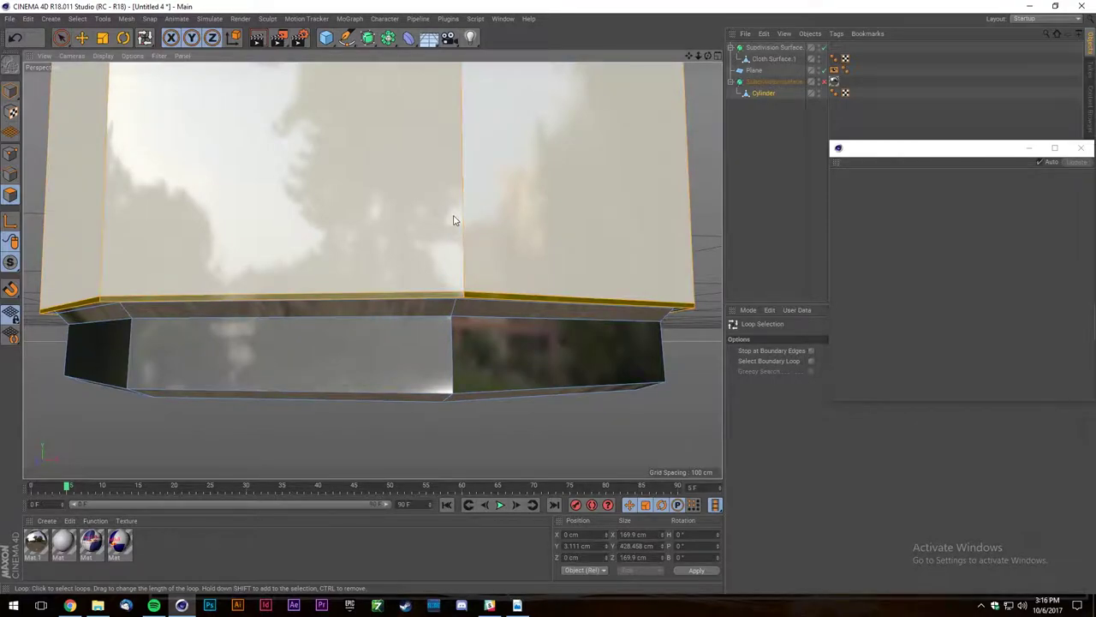
scroll(421, 452, "down", 10)
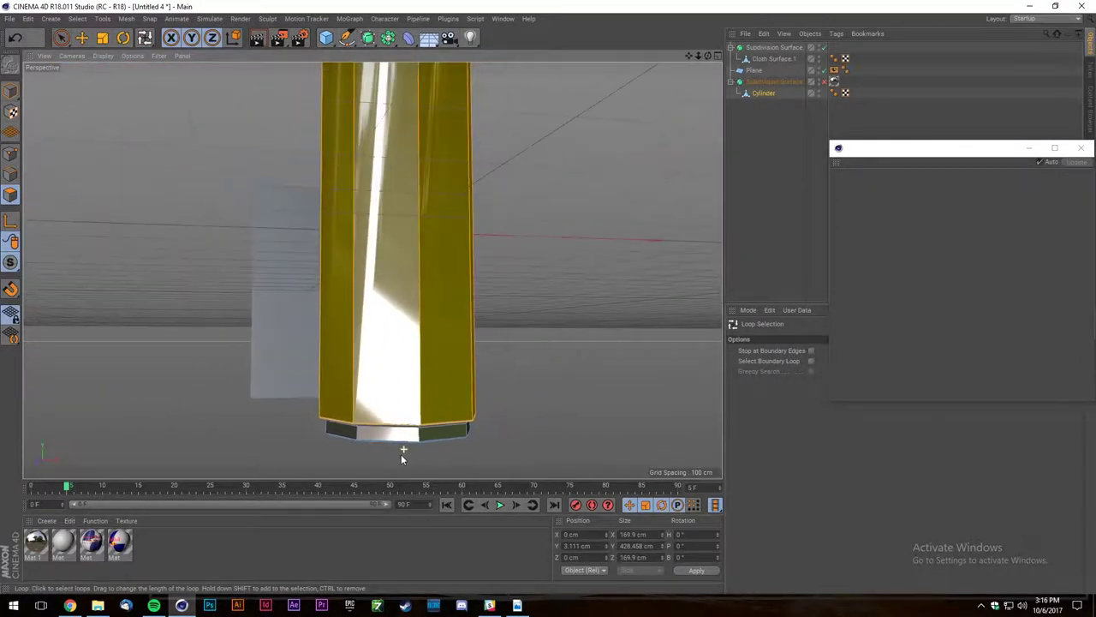
scroll(410, 205, "up", 4)
scroll(414, 171, "up", 6)
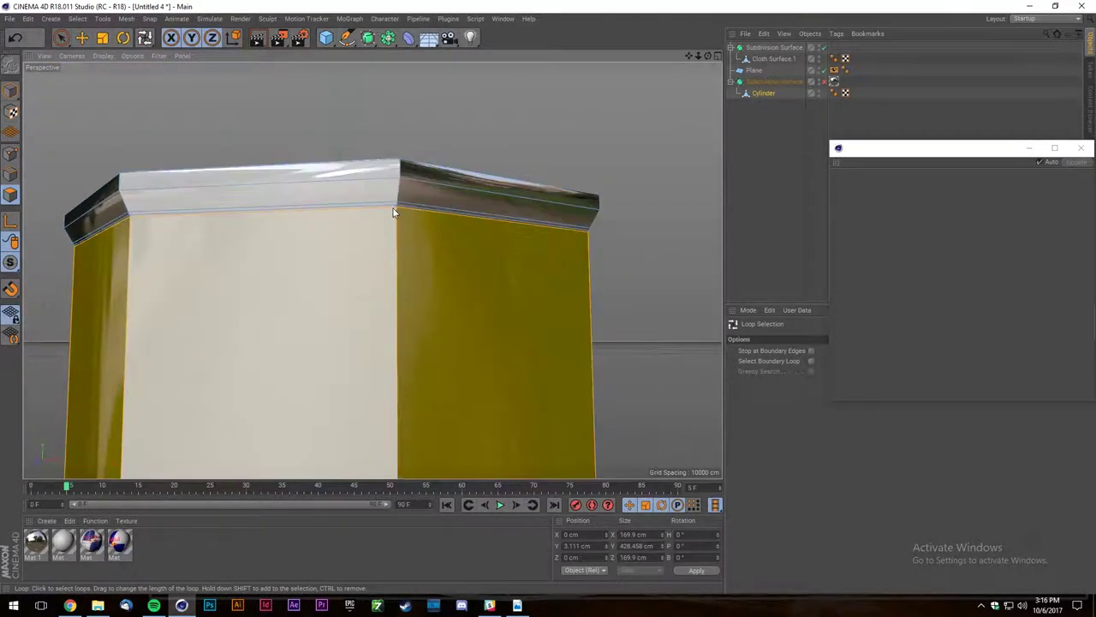
left_click(396, 206, "shift")
scroll(408, 287, "down", 5)
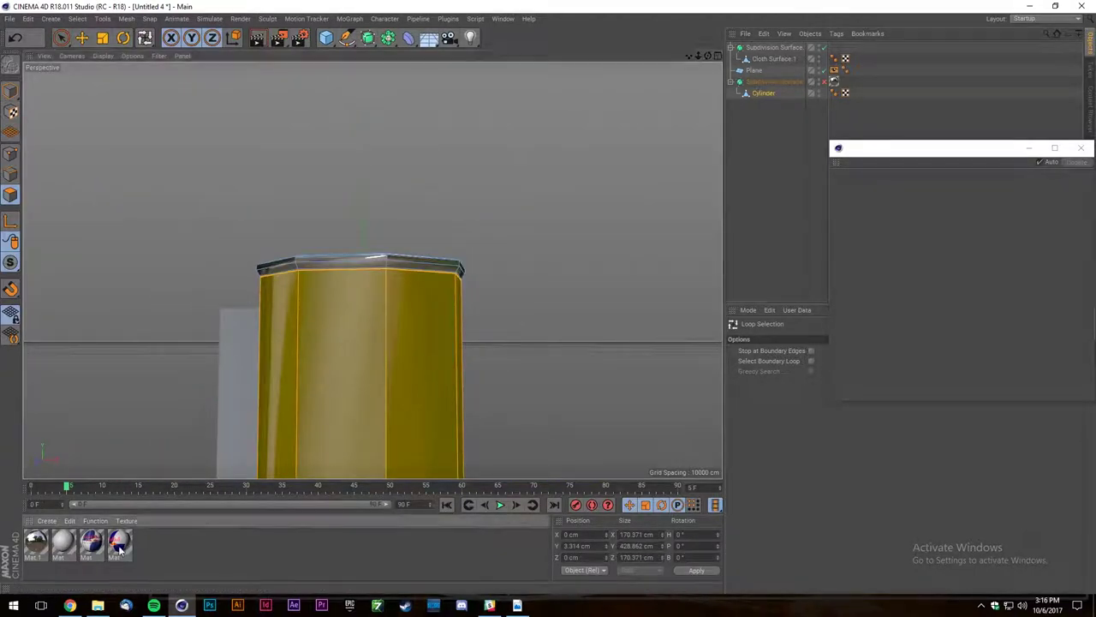
left_click_drag(336, 407, 338, 406)
left_click(753, 153)
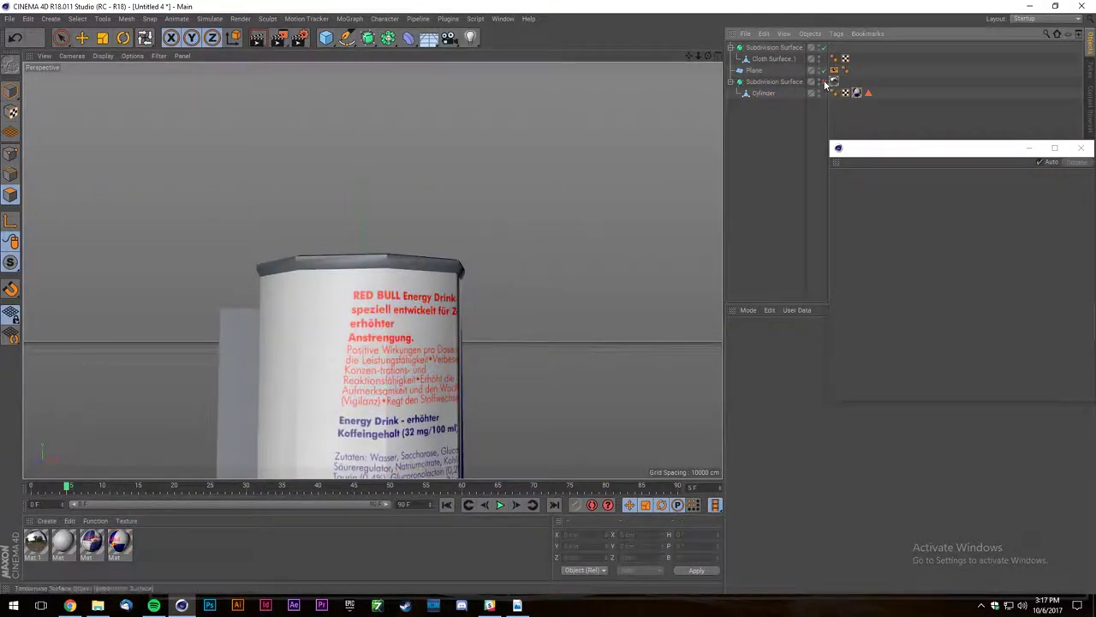
scroll(394, 189, "down", 6)
scroll(428, 342, "up", 4)
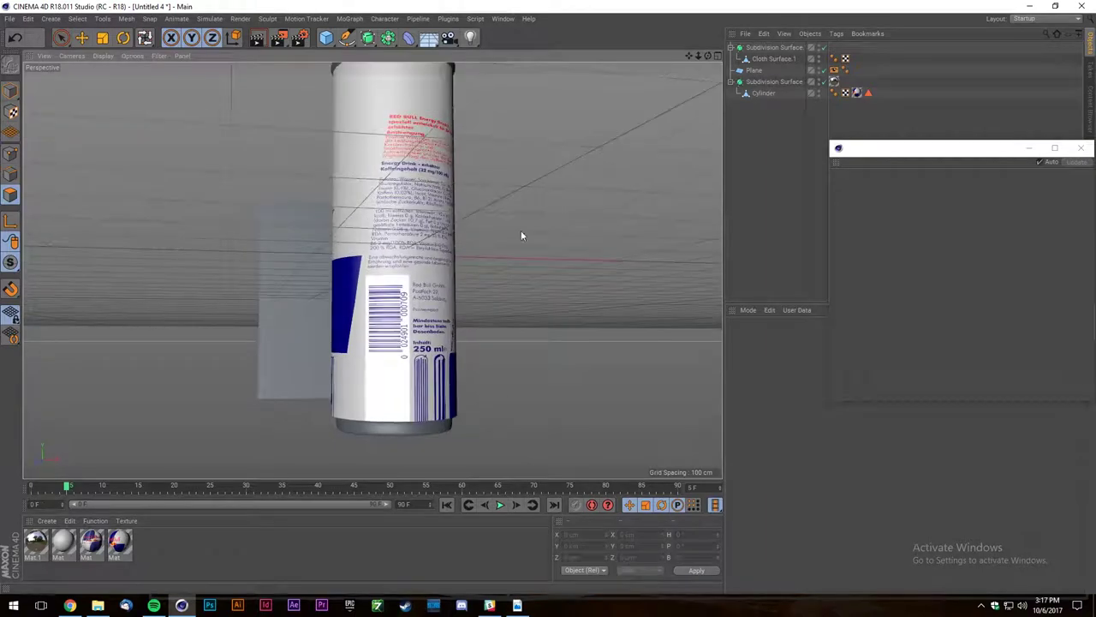
Move the Mat.1 metal texture tag onto the Cylinder ahead of the label tag and copy it to the pull tab's Subdivision Surface.
left_click_drag(698, 56, 692, 71)
left_click(855, 92)
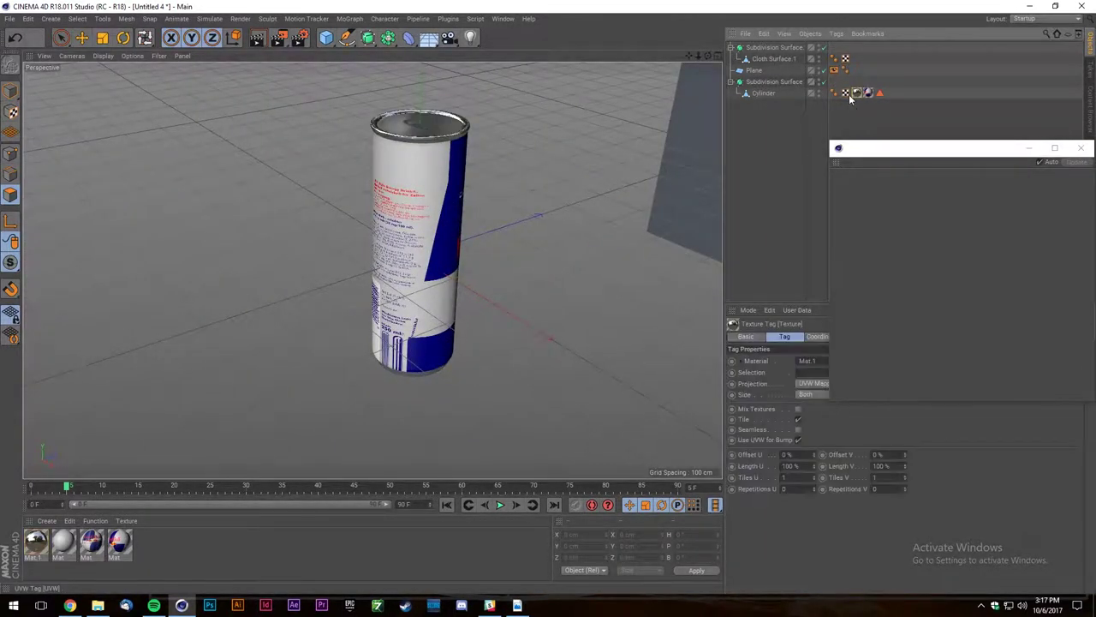
left_click(856, 101)
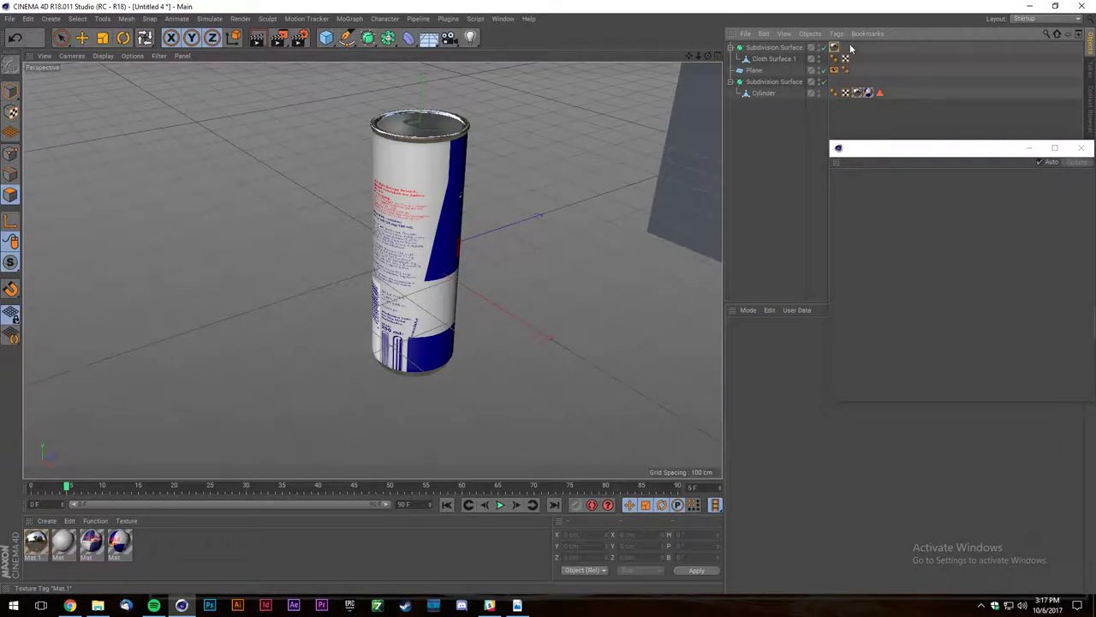
scroll(448, 103, "up", 6)
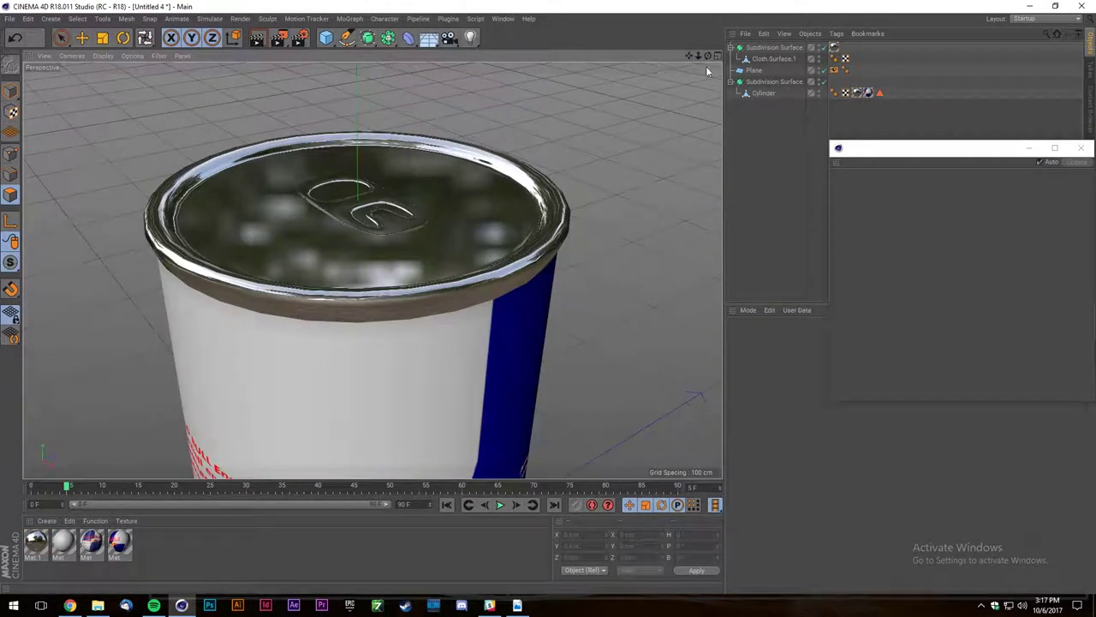
left_click(60, 37)
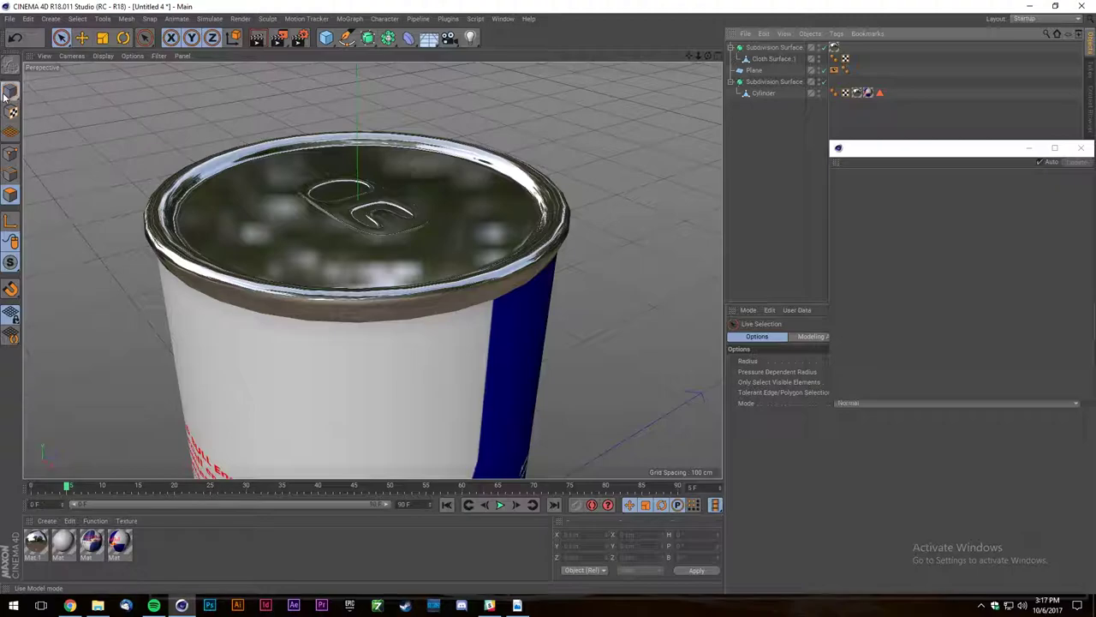
left_click_drag(172, 552, 35, 529)
left_click(169, 559)
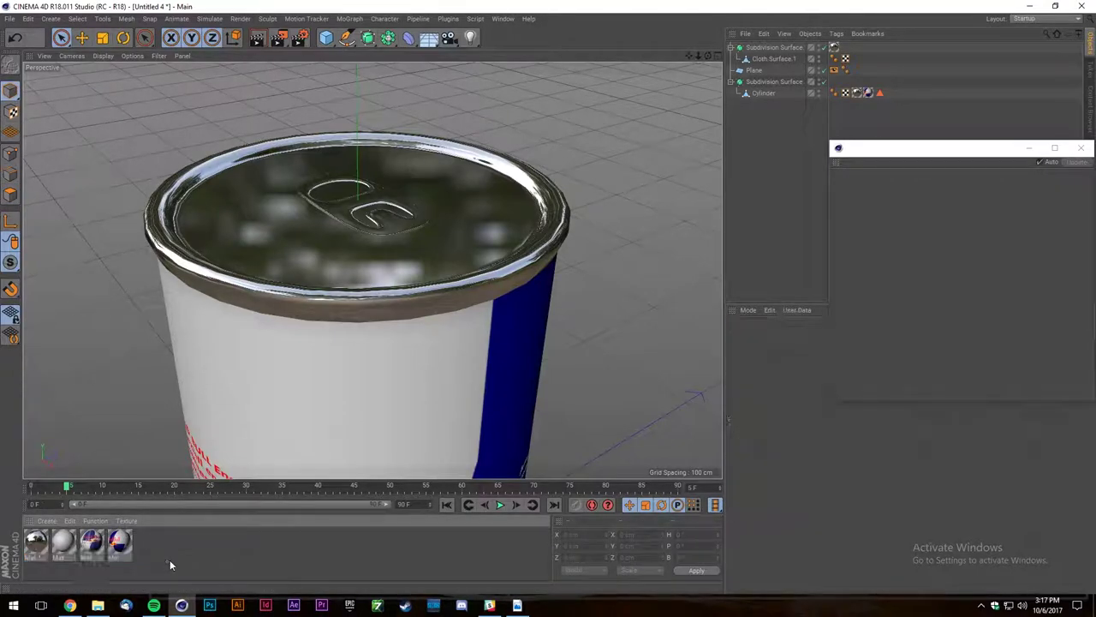
left_click_drag(158, 566, 28, 552)
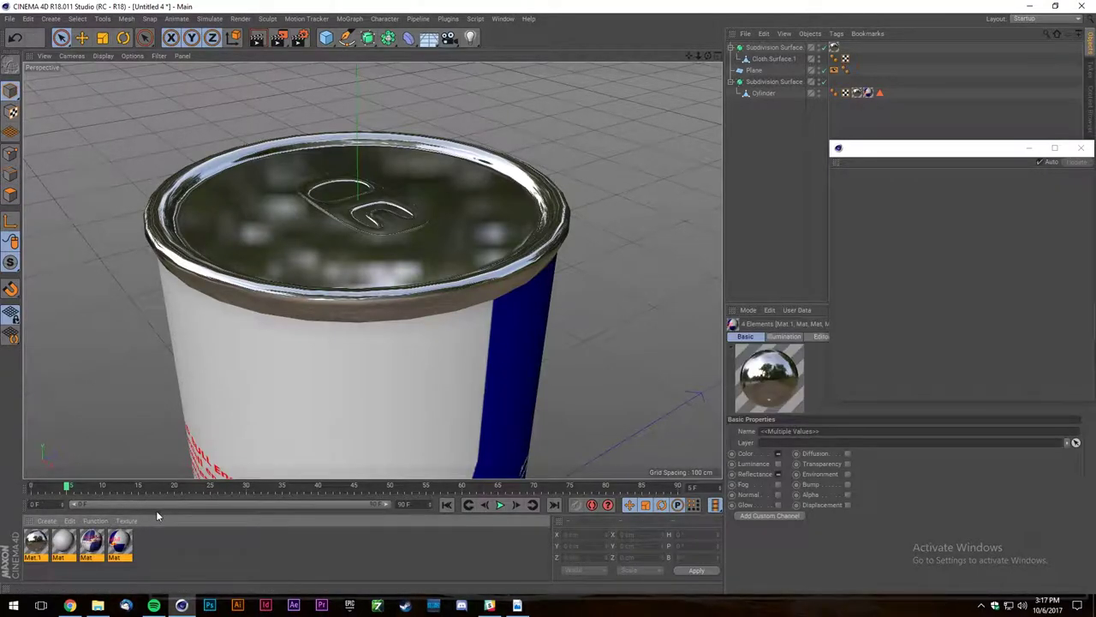
left_click(164, 545)
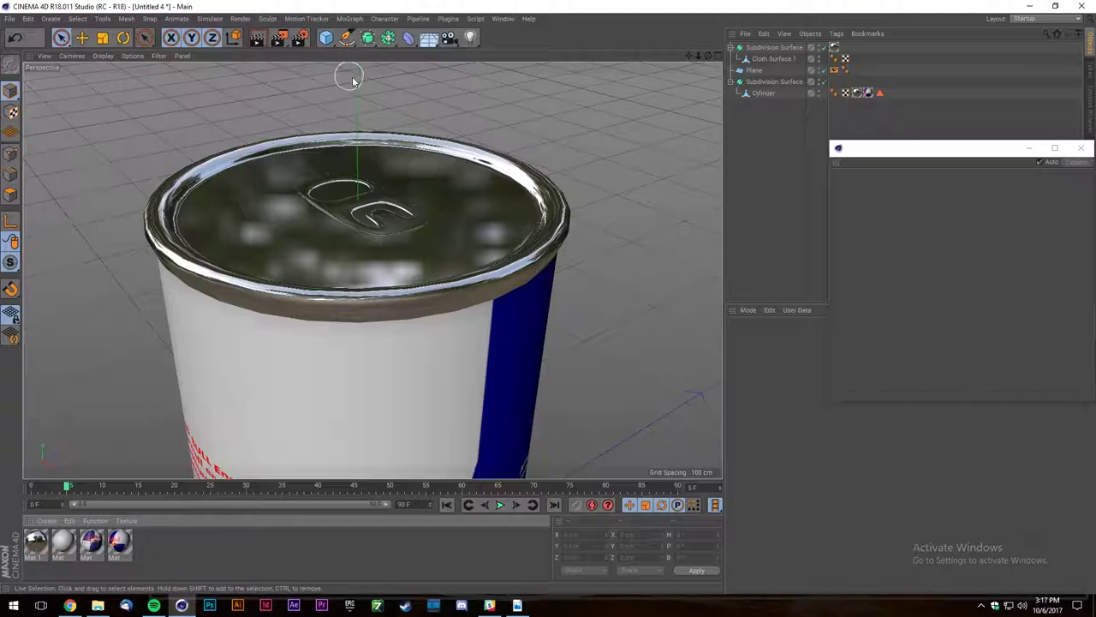
Render the current view of the can from above to check the metal and label materials.
left_click_drag(416, 204, 406, 221, "alt")
scroll(385, 160, "down", 5)
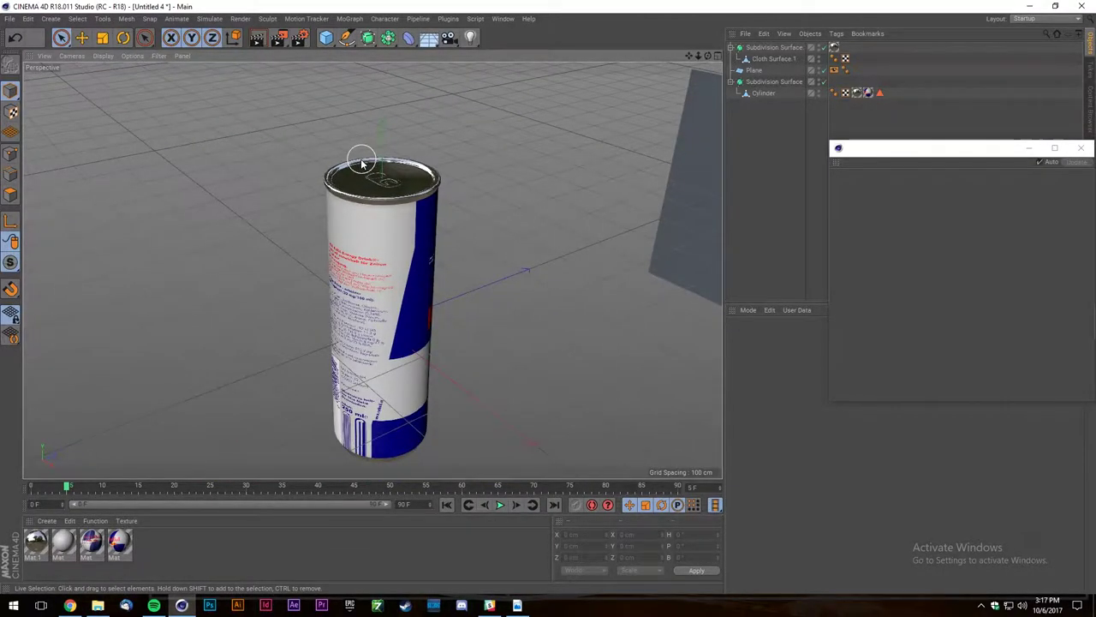
right_click_drag(361, 162, 360, 171, "alt")
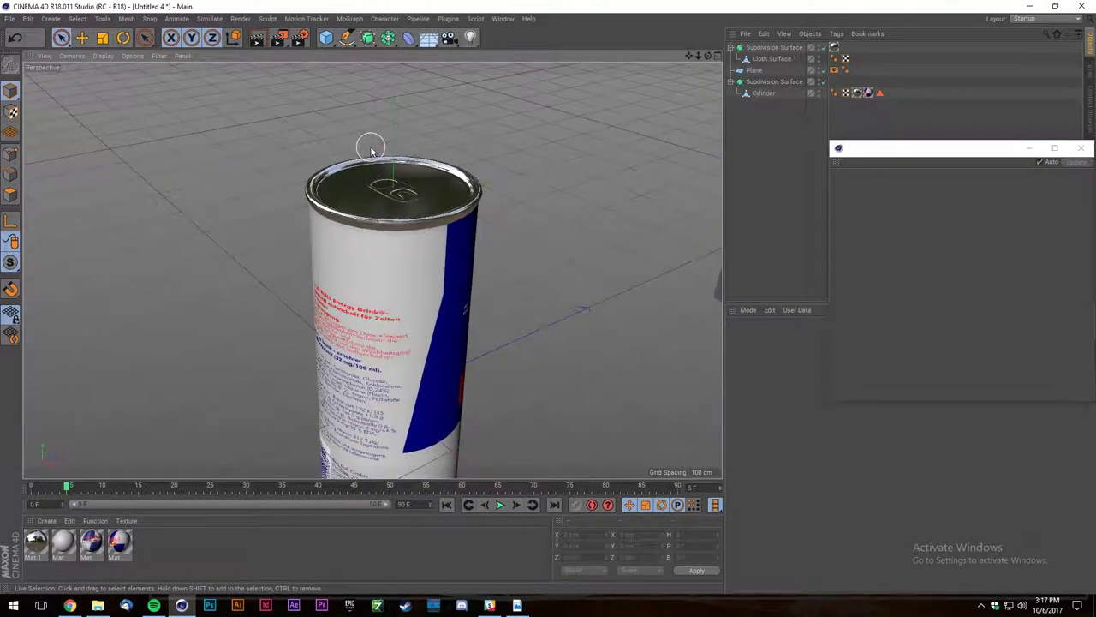
left_click(256, 40)
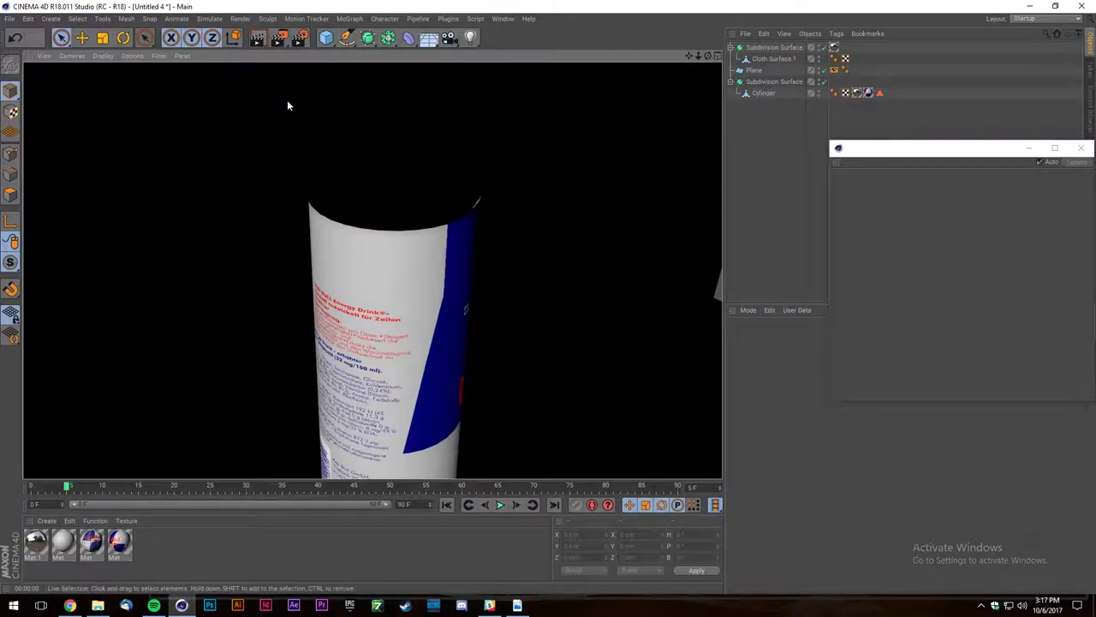
scroll(325, 144, "down", 3)
Add a Physical Sky and test-render the can from above and from the side.
left_click_drag(429, 39, 548, 54)
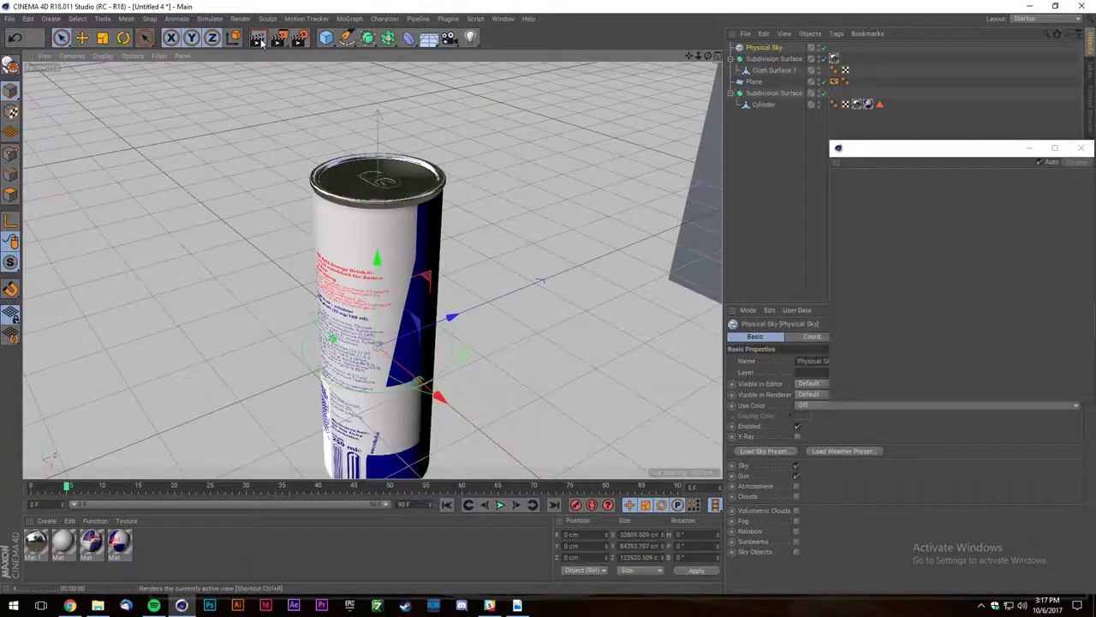
left_click(259, 40)
scroll(381, 116, "down", 3)
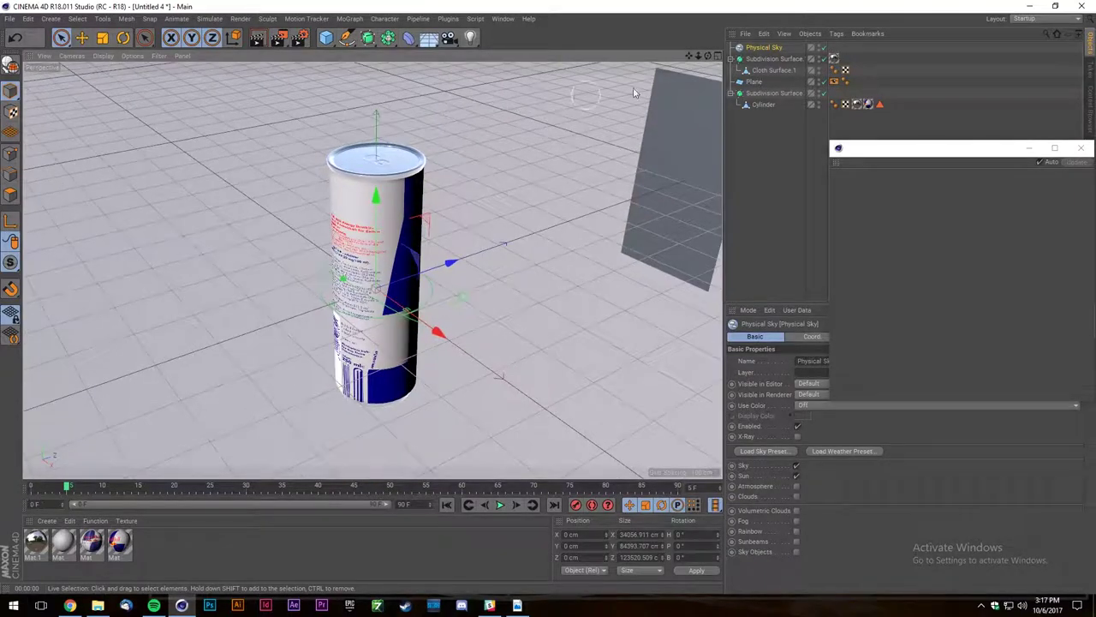
left_click_drag(707, 56, 591, 25)
scroll(402, 161, "down", 3)
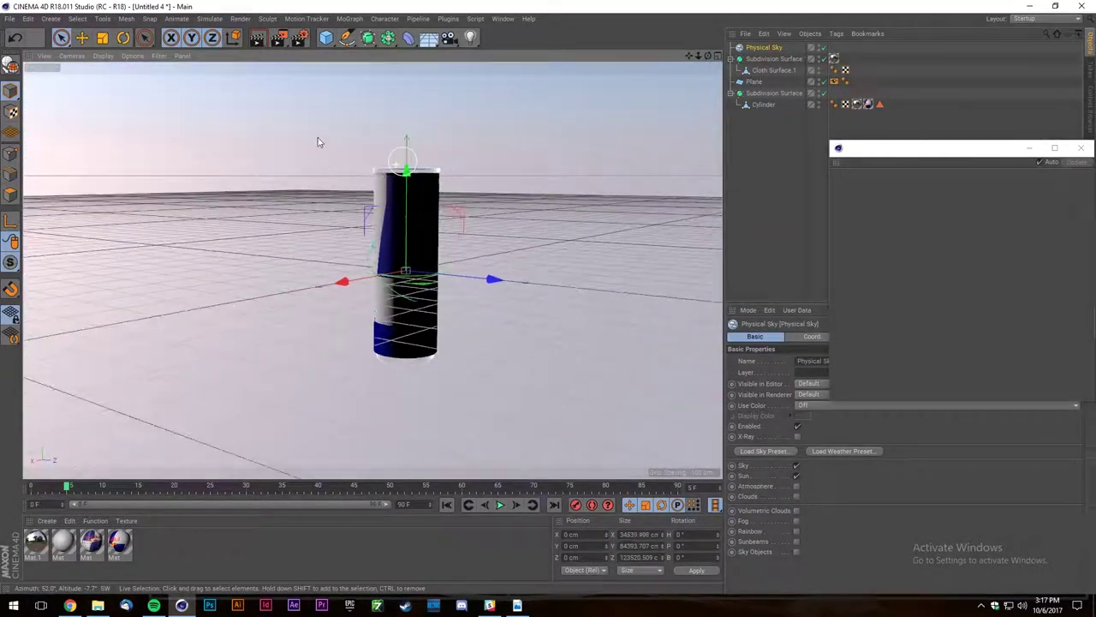
left_click(259, 46)
scroll(453, 179, "up", 2)
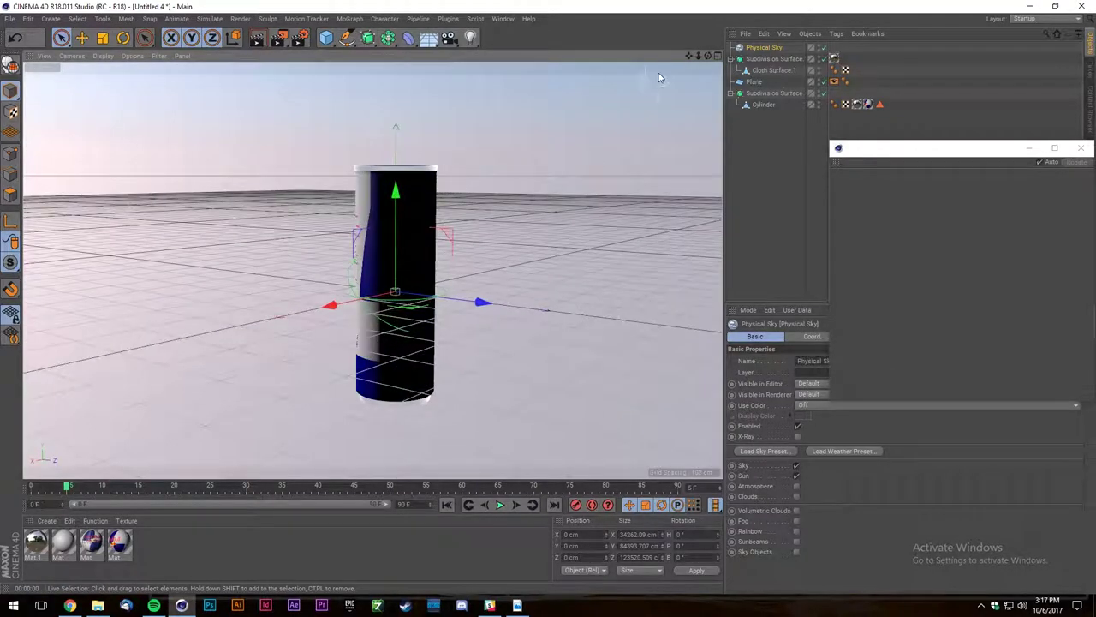
left_click_drag(707, 57, 708, 96)
left_click(774, 60)
scroll(428, 146, "up", 5)
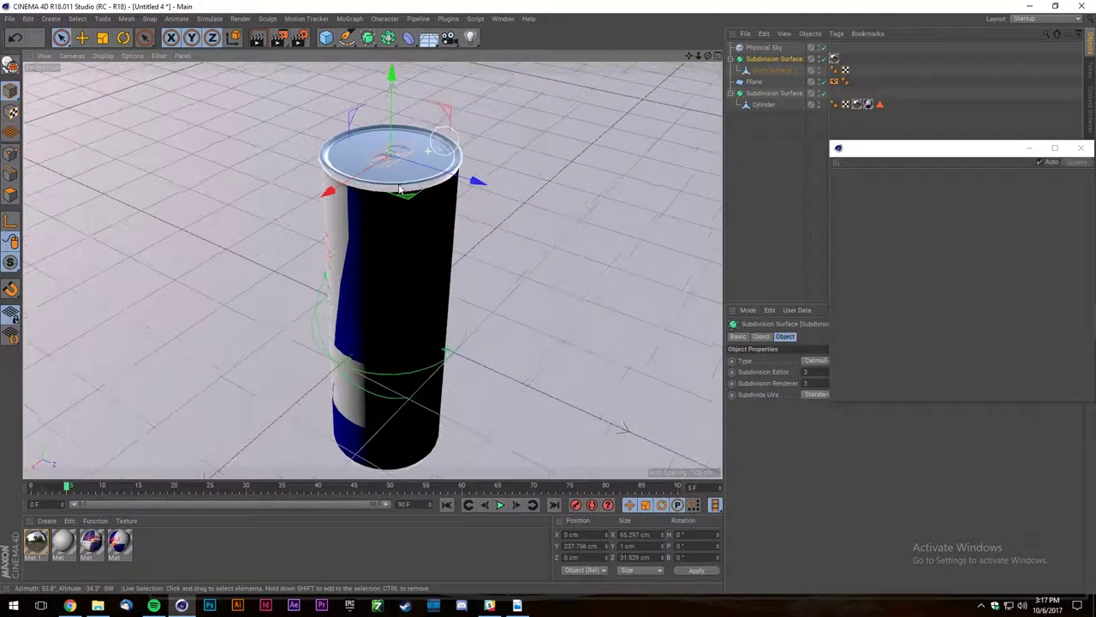
left_click(10, 19)
left_click(31, 37)
left_click(327, 37)
scroll(308, 299, "down", 3)
key("space")
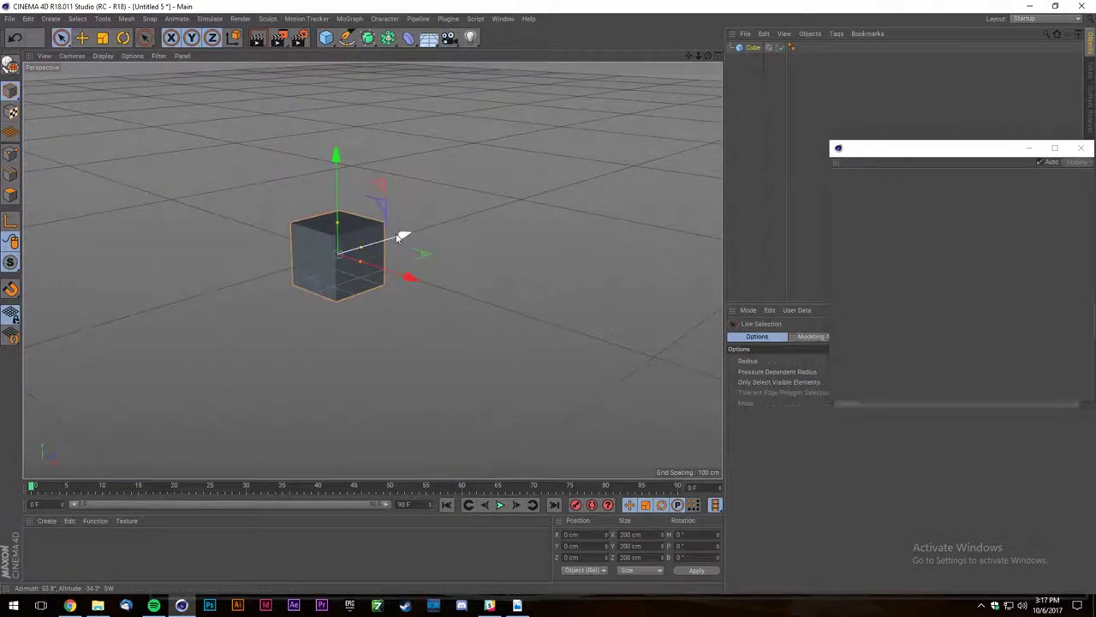
key("ctrl+z")
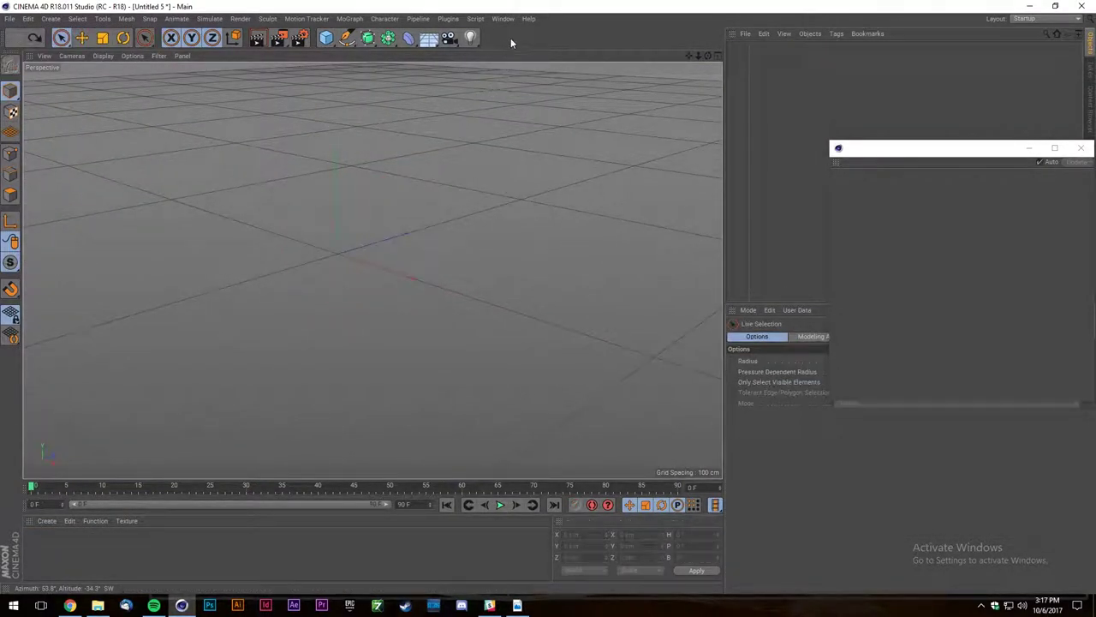
left_click(503, 18)
left_click(517, 300)
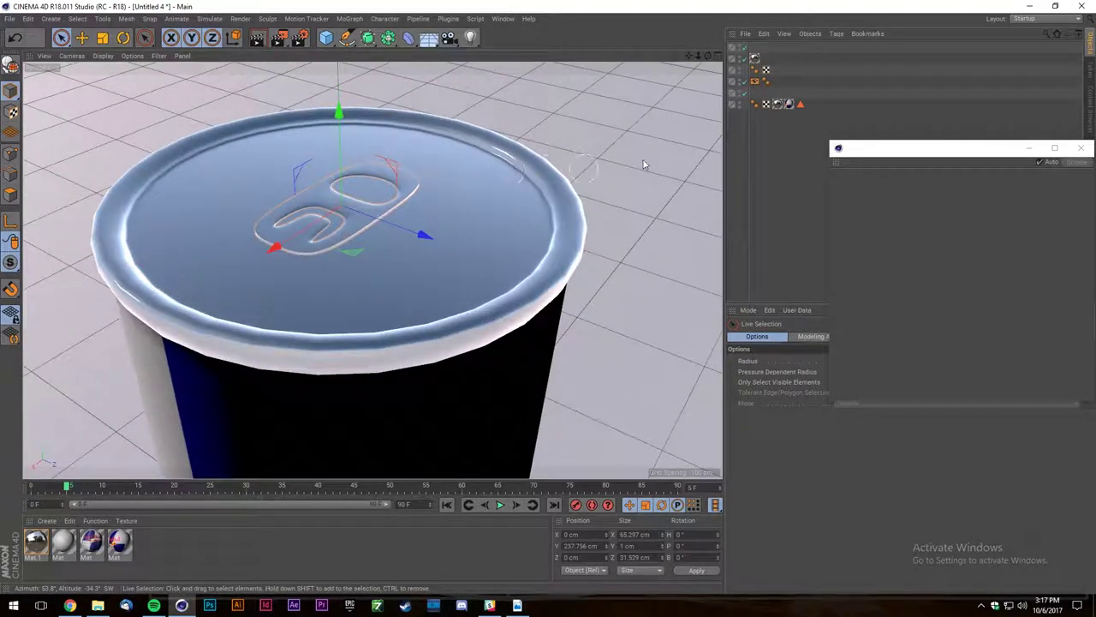
Collapse the pull tab's Subdivision Surface and reorder the hierarchy so the Plane sits below both Subdivision Surface objects.
left_click(758, 137)
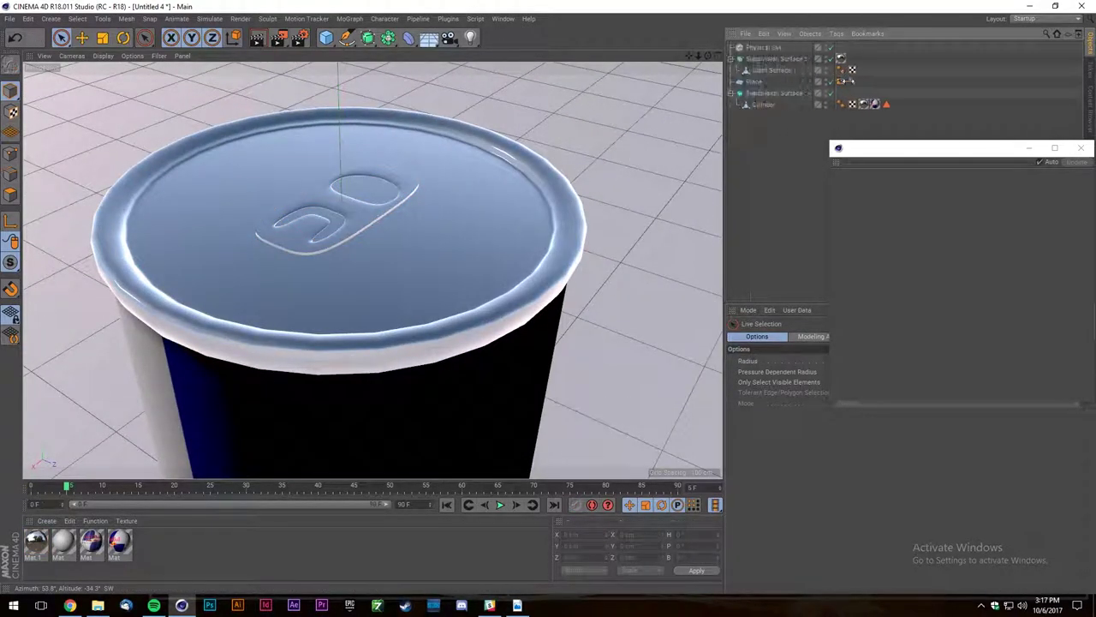
left_click(763, 48)
left_click(775, 58)
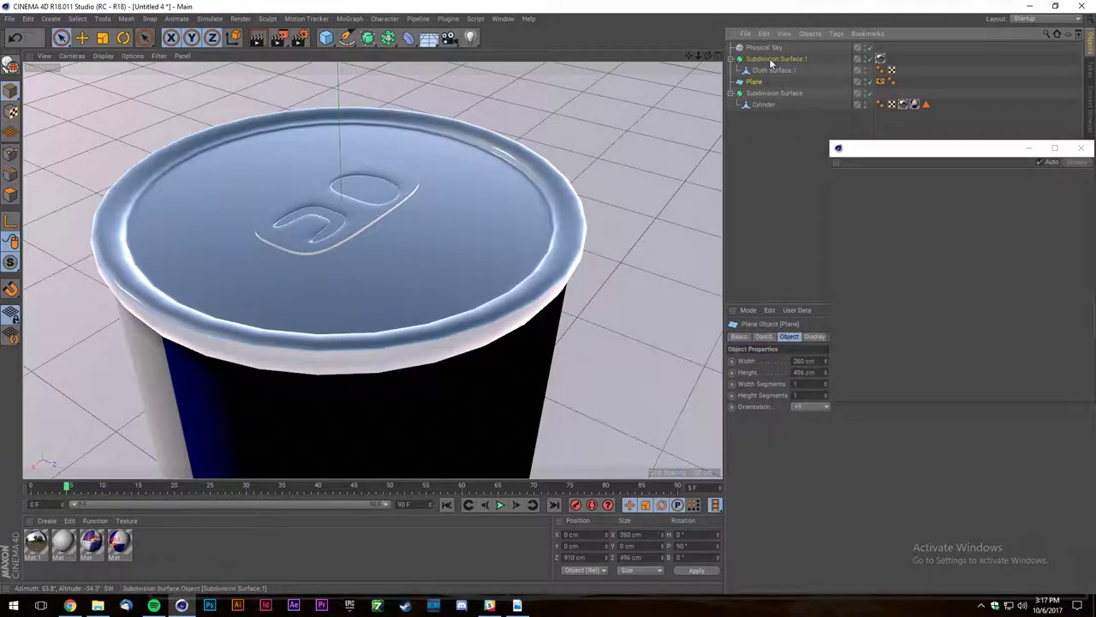
mouse_move(338, 149)
left_mouse_down()
mouse_move(339, 161)
mouse_move(340, 150)
left_mouse_up()
left_click(731, 59)
left_click(761, 84)
Group the two Subdivision Surface objects into a null and rename it redbull.
left_click(766, 60, "ctrl")
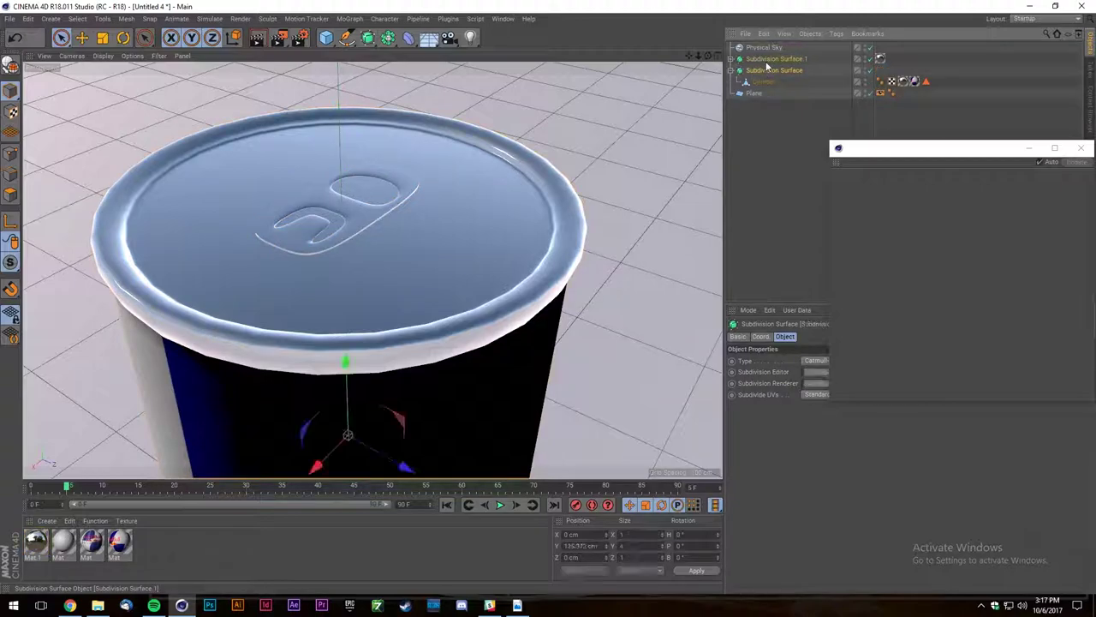
key("alt+g")
double_click(754, 60)
type("redbull")
key("Return")
scroll(456, 248, "down", 5)
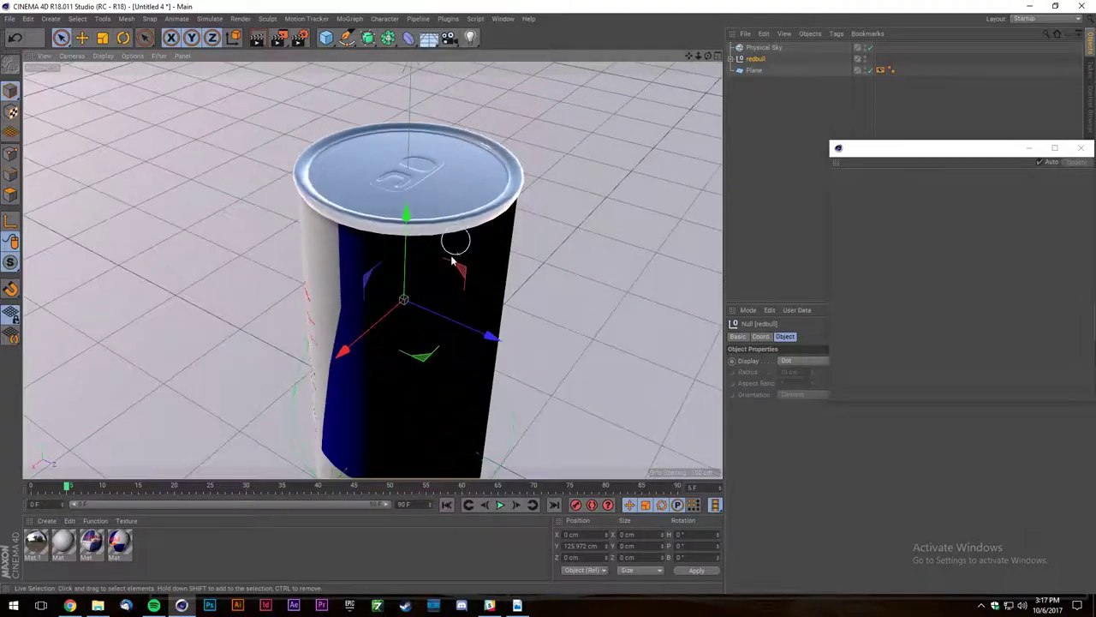
Try adding a Rigid Body tag to the redbull null and play the simulation.
left_click_drag(409, 364, 395, 227)
key("ctrl+z")
key("shift+c")
type("rigid")
key("Return")
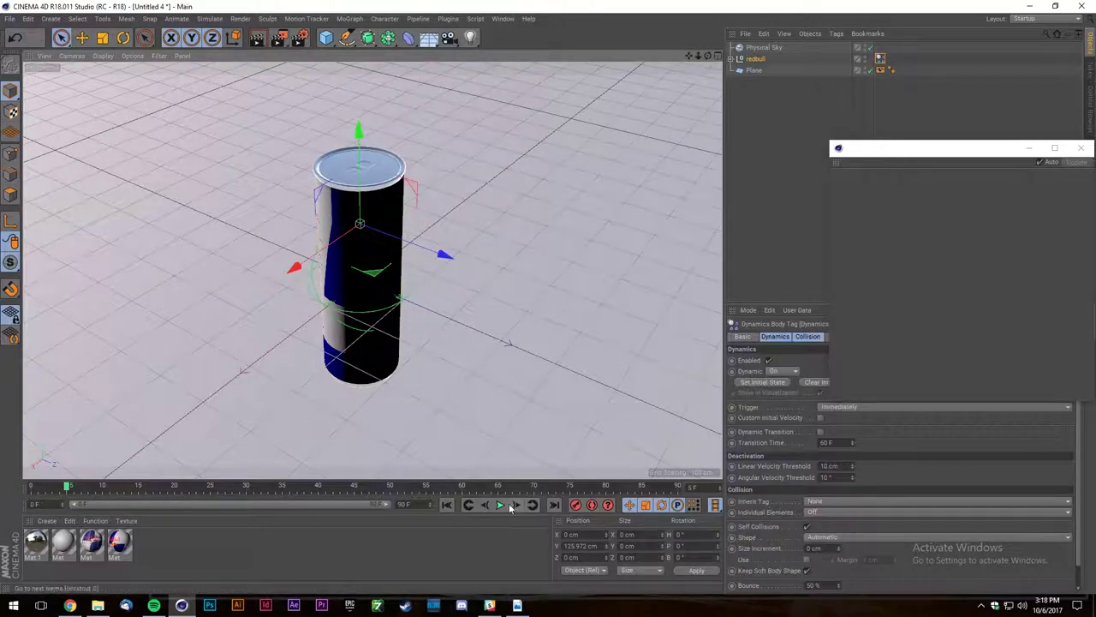
left_click(502, 505)
left_click(502, 505)
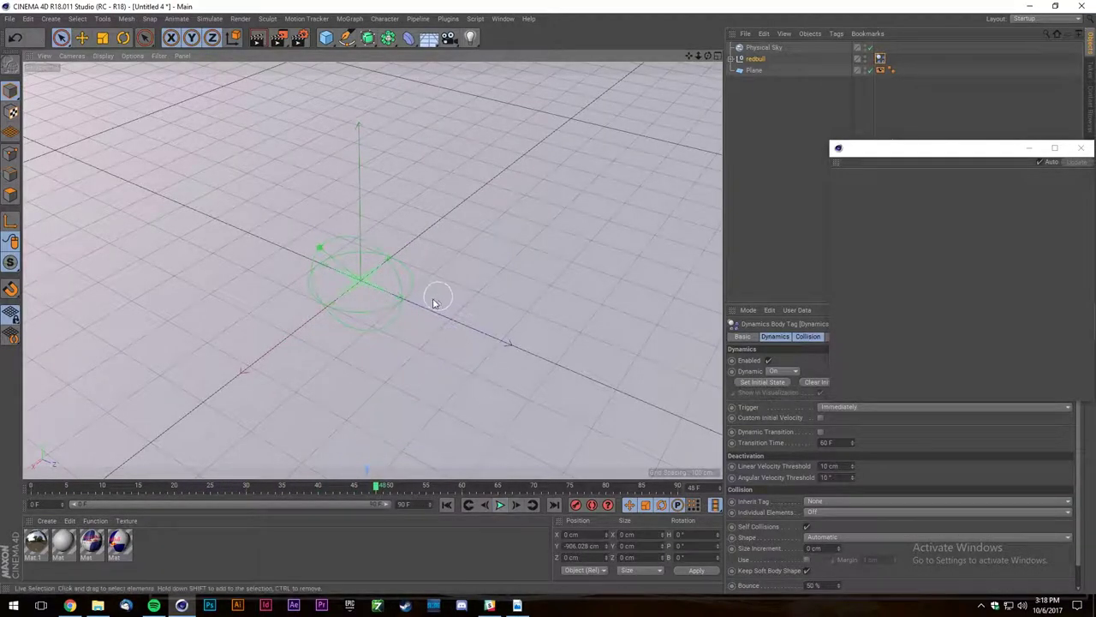
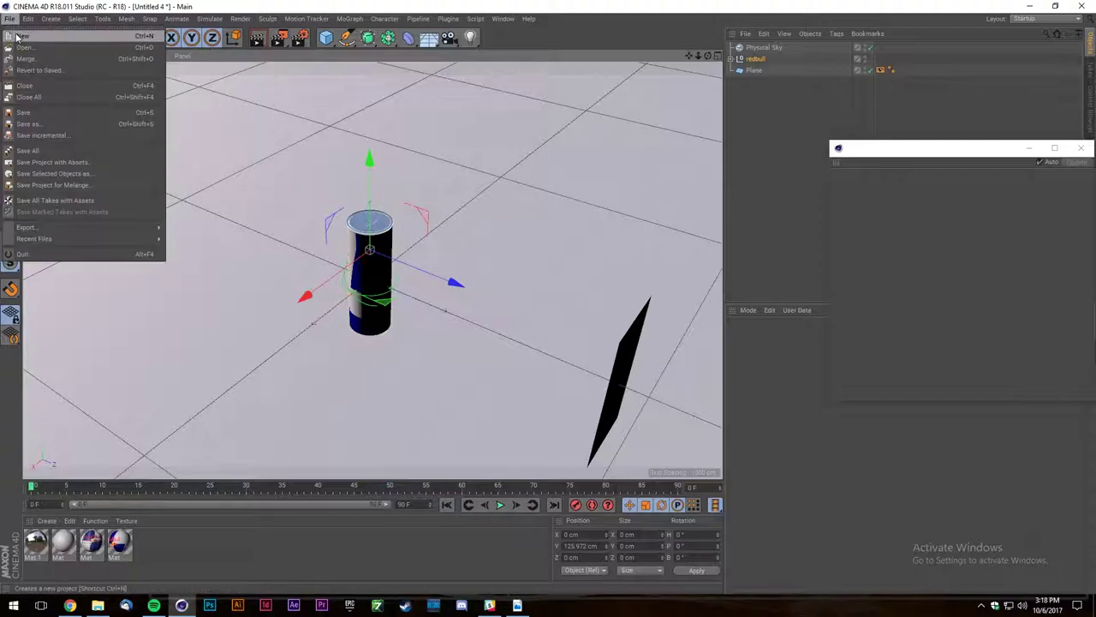
Add a cube in a new project and duplicate it about 442 cm along the Z axis.
left_click(326, 37)
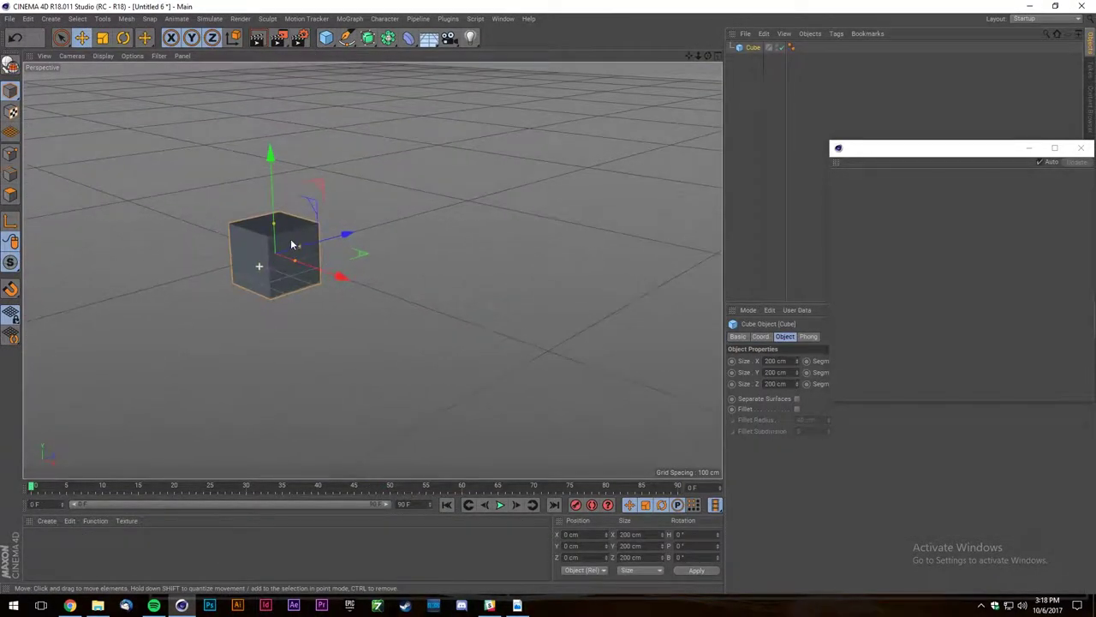
left_click_drag(334, 240, 326, 215, "ctrl")
right_click_drag(327, 215, 617, 108, "alt")
left_click_drag(231, 279, 372, 269, "alt")
left_click(191, 310)
left_click_drag(156, 349, 410, 267, "alt")
left_click(426, 276)
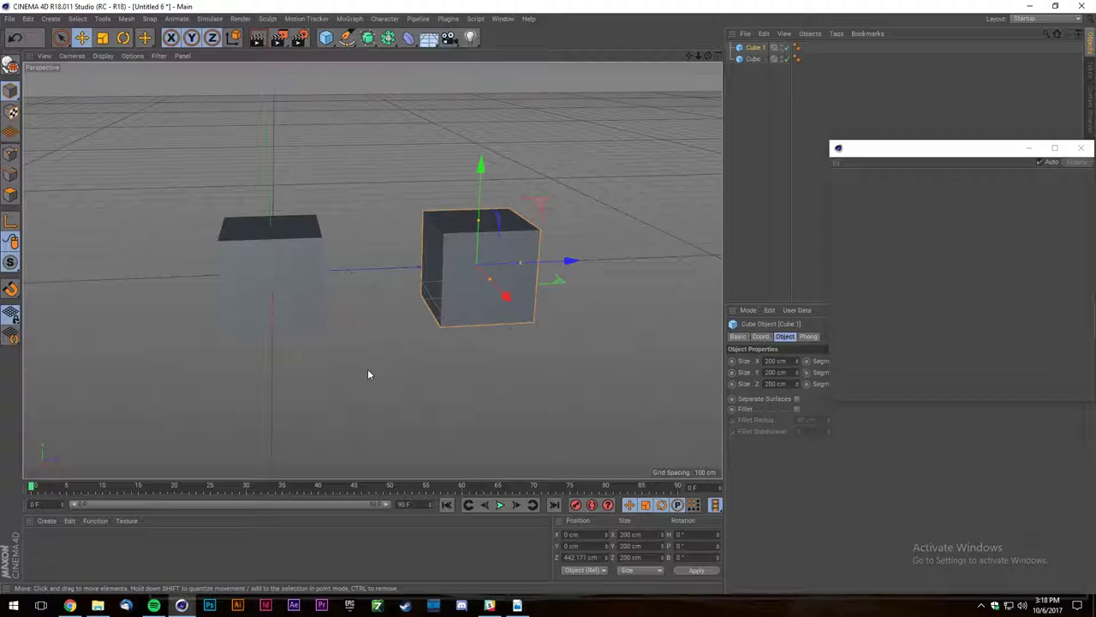
scroll(430, 246, "up", 4)
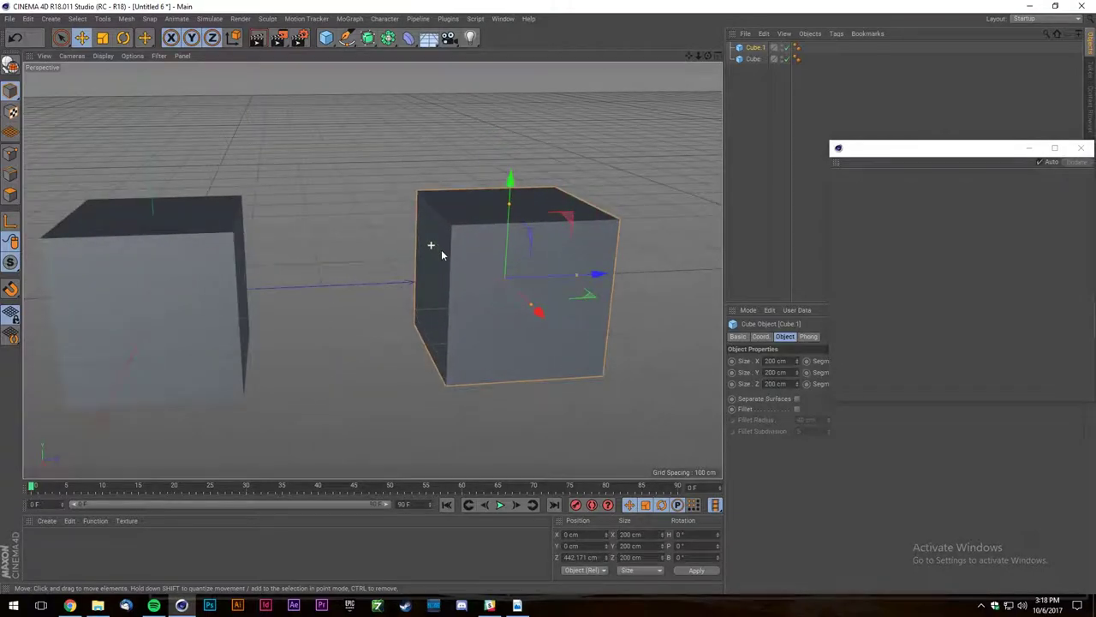
scroll(545, 374, "down", 2)
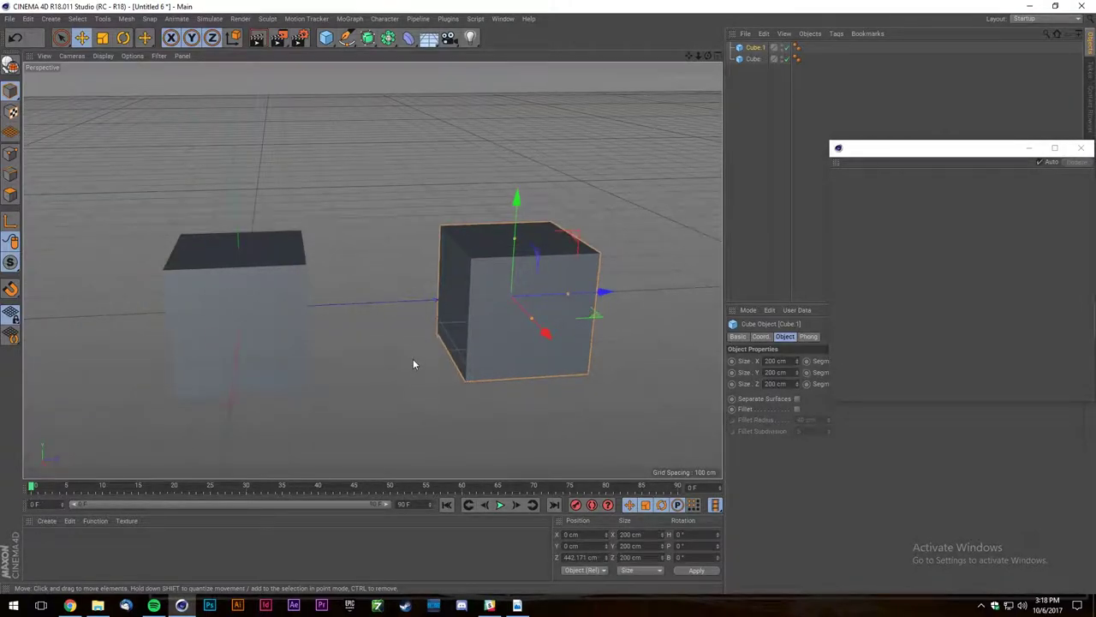
left_click_drag(708, 56, 642, 85)
left_click_drag(372, 269, 373, 269, "alt")
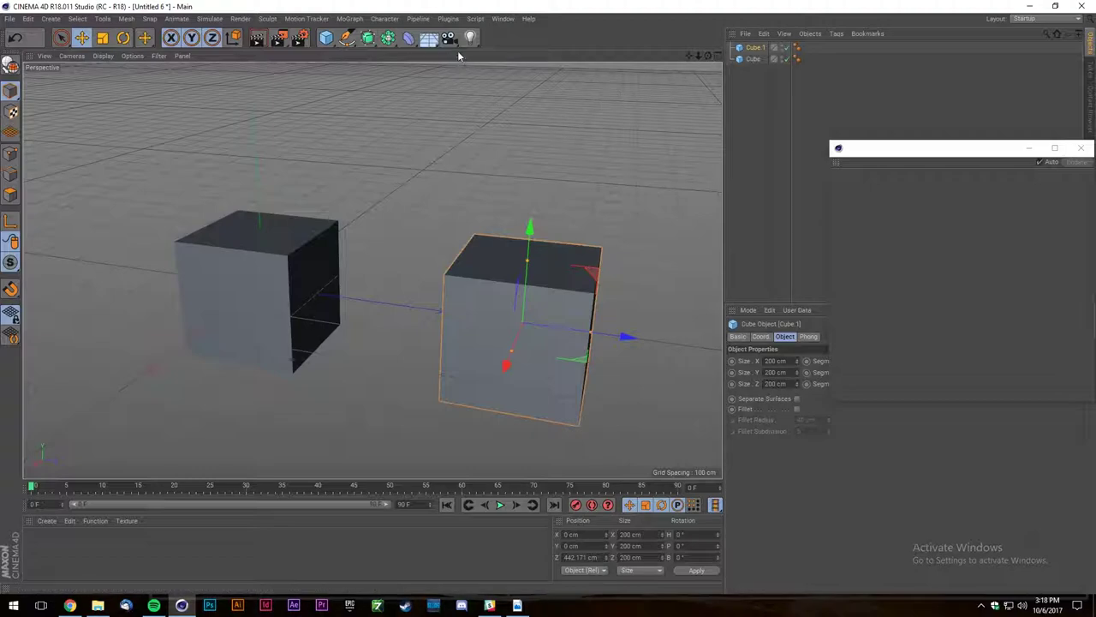
Create a new material and open it in the Material Editor.
left_click(826, 75)
double_click(97, 534)
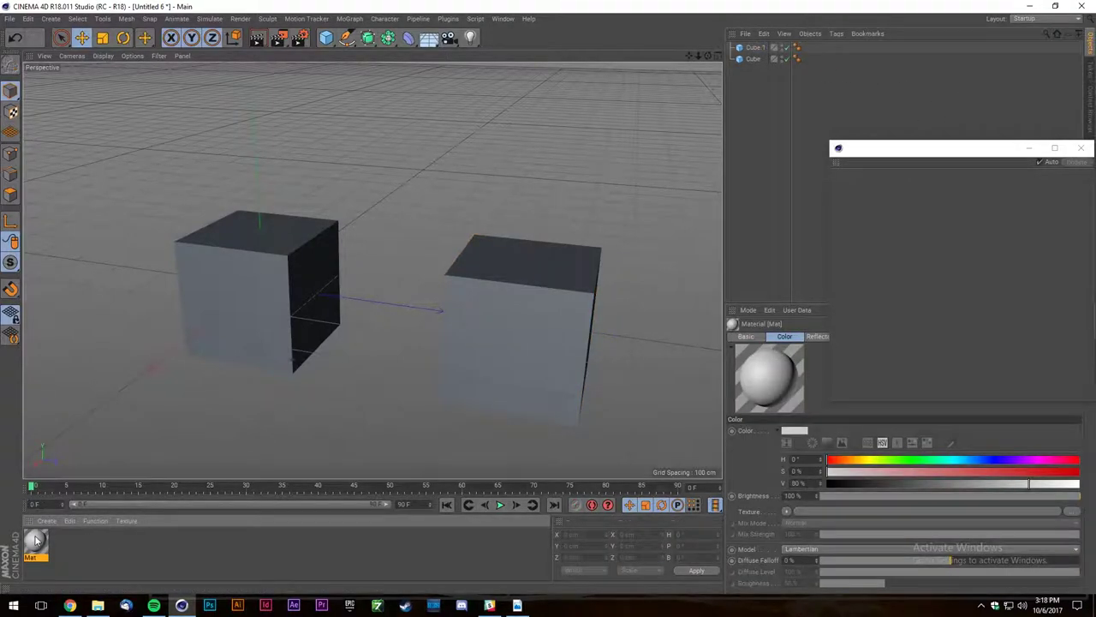
double_click(36, 542)
Examine the new material's Color, Diffusion, Luminance, Reflectance, Bump and Displacement channels.
left_click(222, 198)
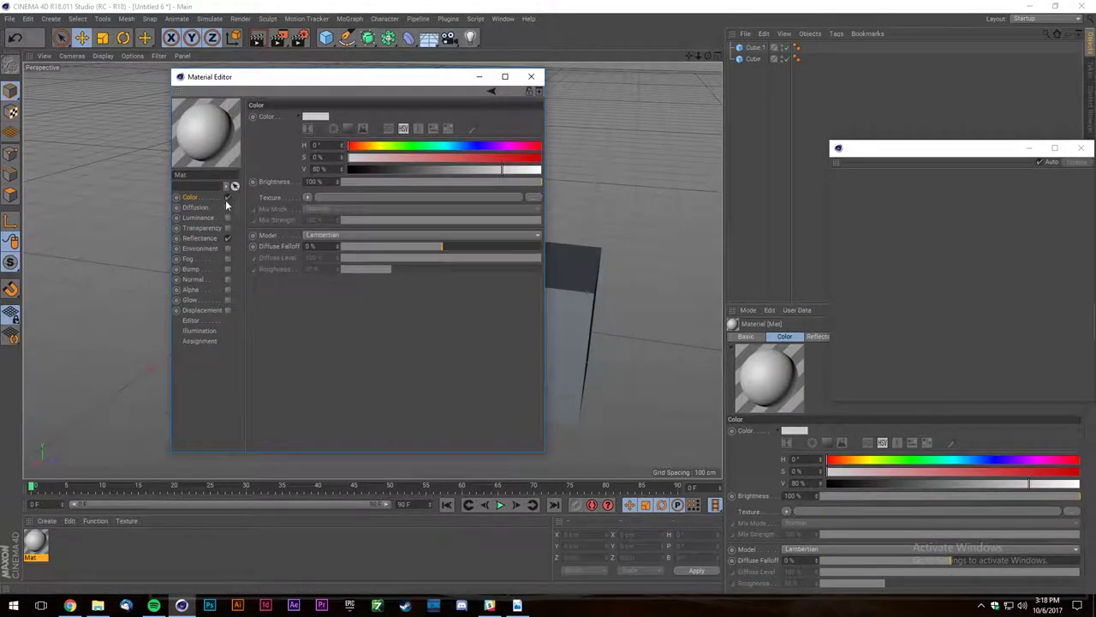
left_click(210, 238)
left_click(207, 197)
left_click(198, 239)
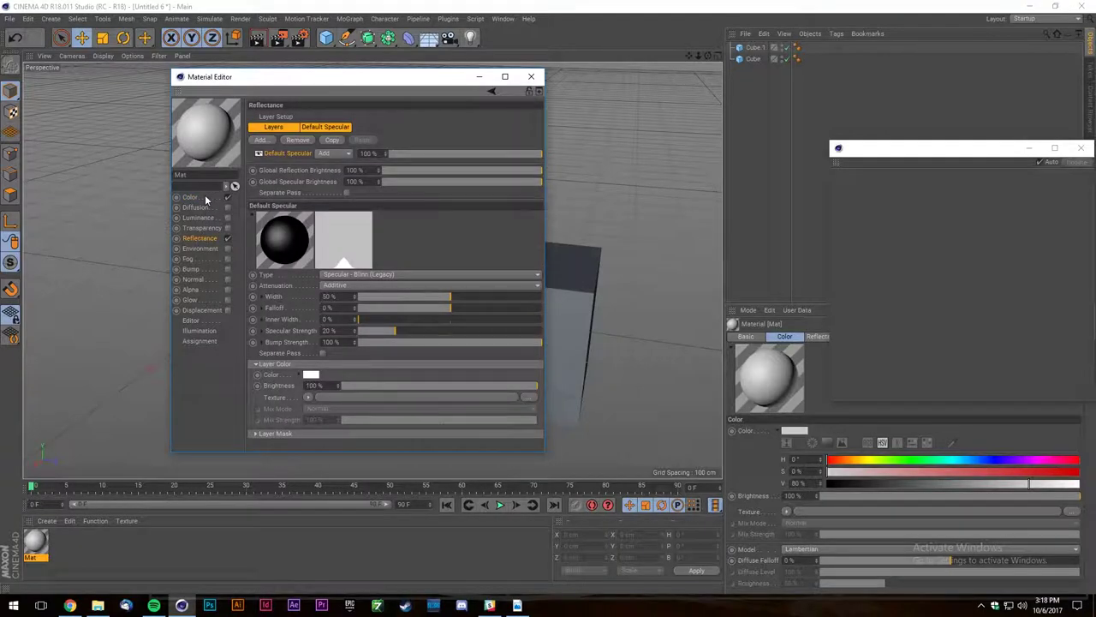
left_click(205, 200)
left_click(200, 207)
left_click(201, 220)
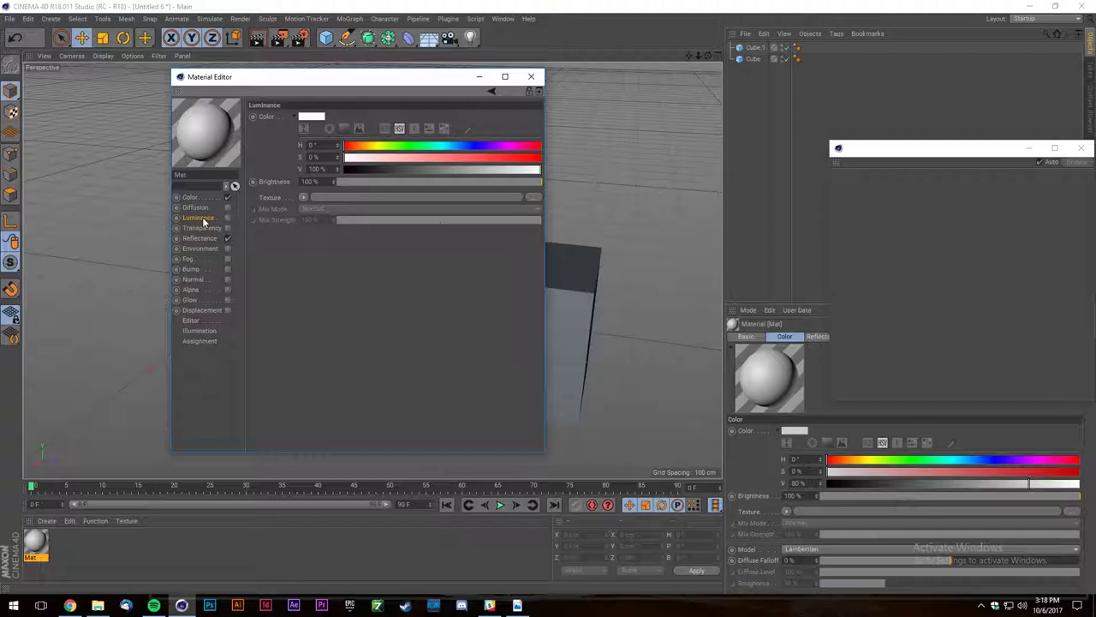
left_click(197, 269)
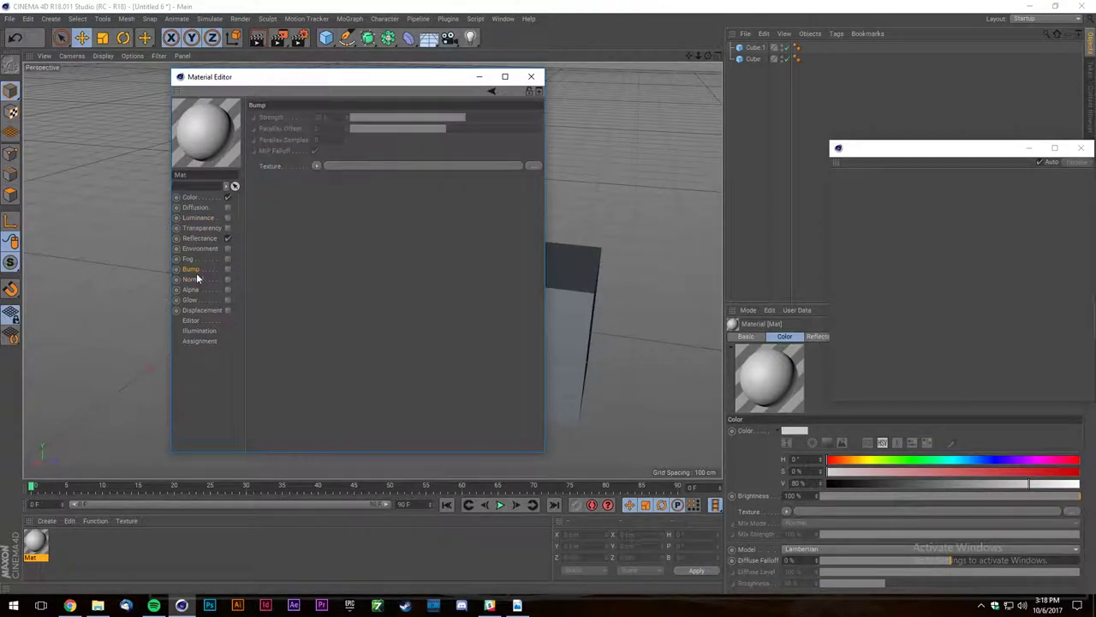
left_click(208, 311)
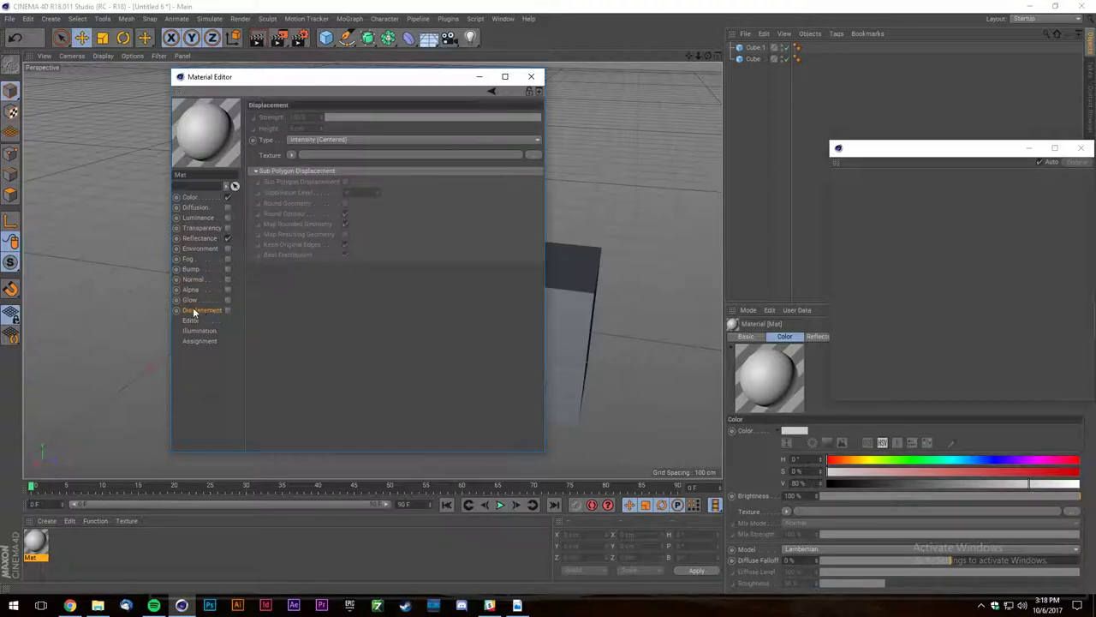
left_click(196, 199)
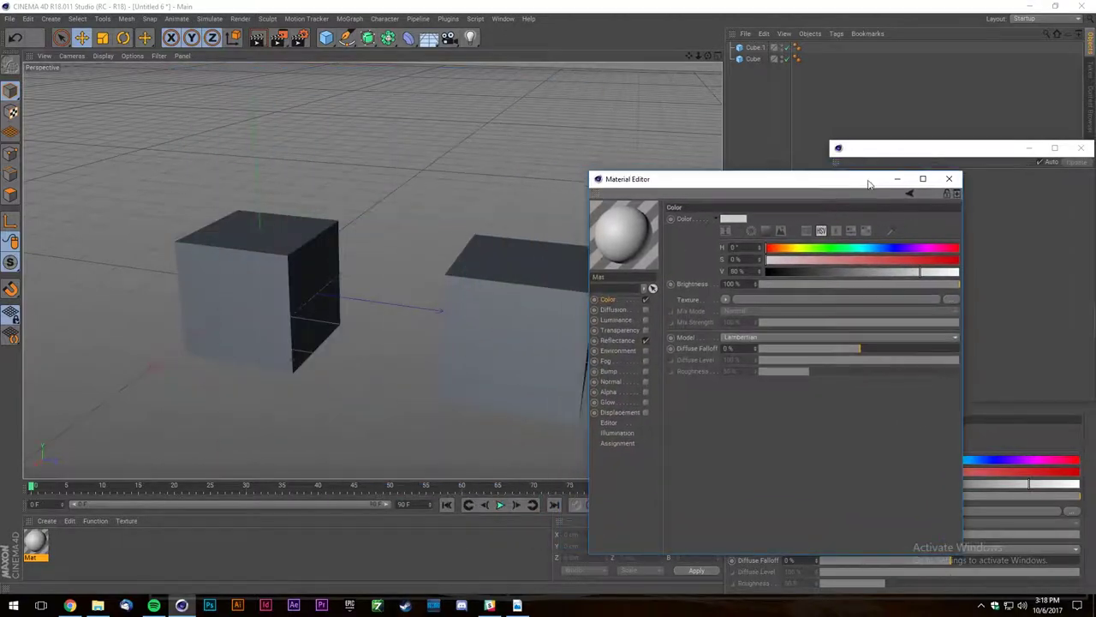
Try lighting the cubes with a light moved about 600 cm along the X axis.
scroll(313, 201, "down", 3)
left_click_drag(243, 277, 140, 320)
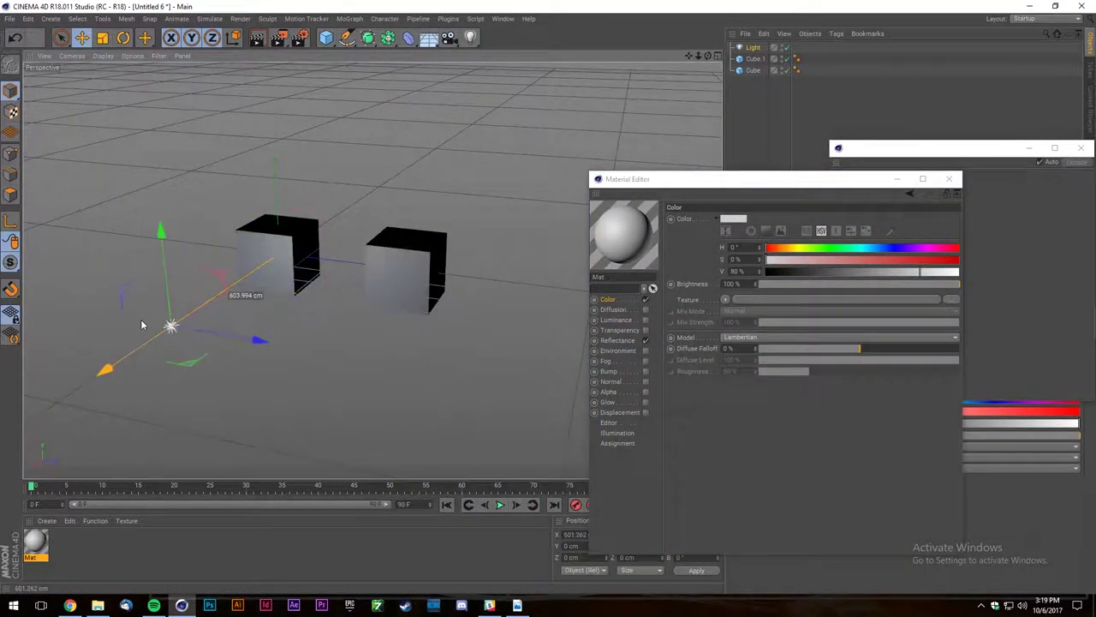
key("Delete")
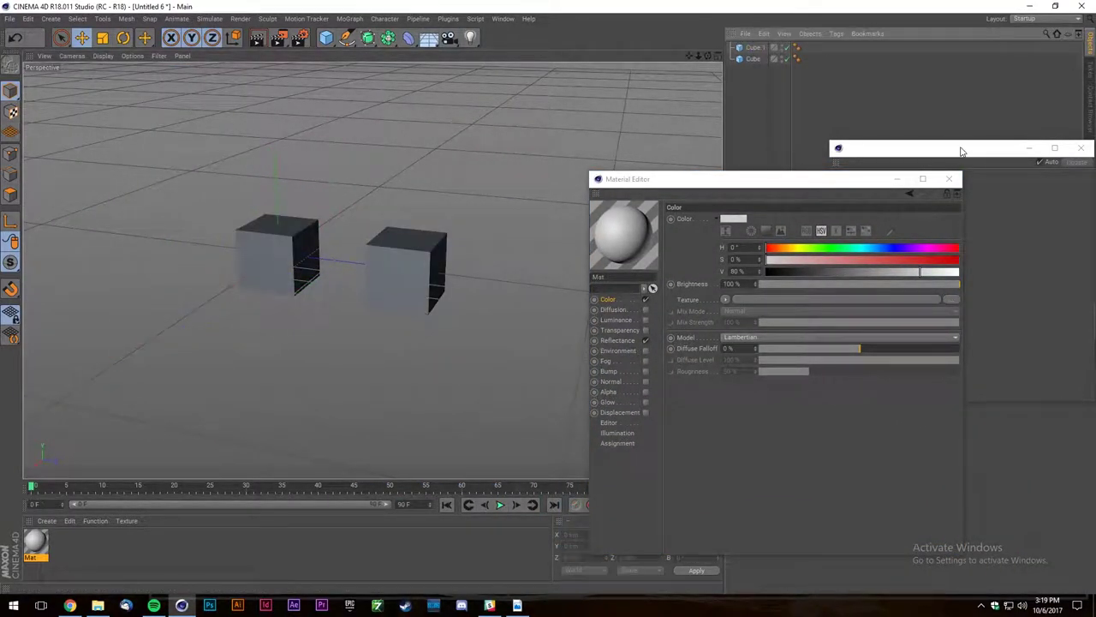
Add a Physical Sky and set up an interactive render region around both cubes.
left_click_drag(430, 41, 578, 51)
scroll(313, 193, "up", 3)
left_click(258, 39)
scroll(280, 77, "down", 3)
left_click_drag(279, 38, 338, 299)
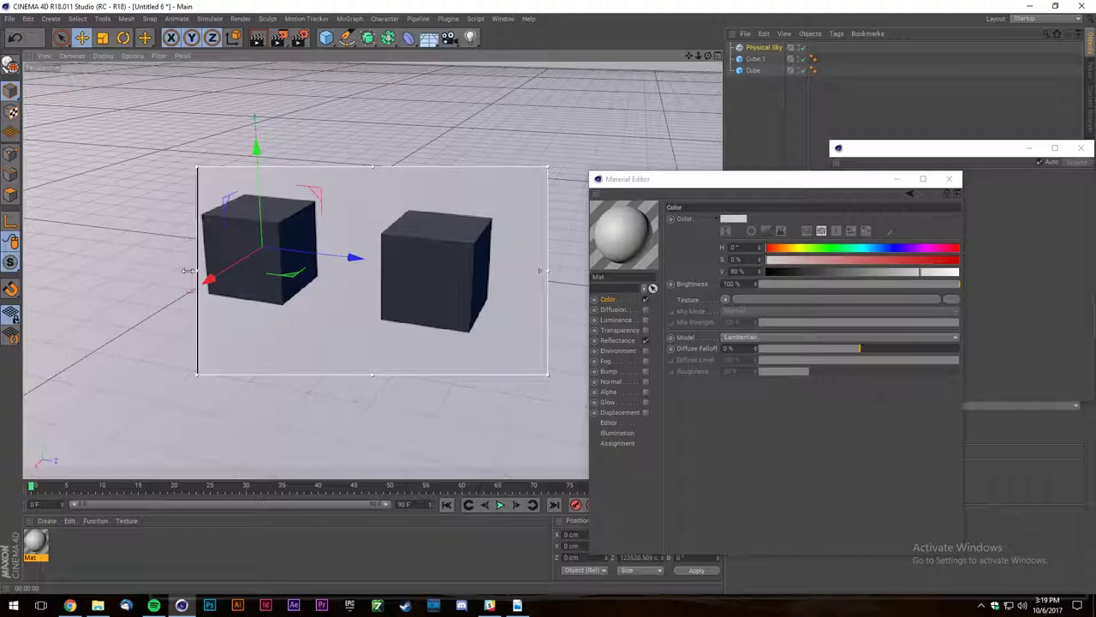
scroll(234, 219, "up", 3)
scroll(151, 242, "down", 3)
scroll(126, 250, "up", 2)
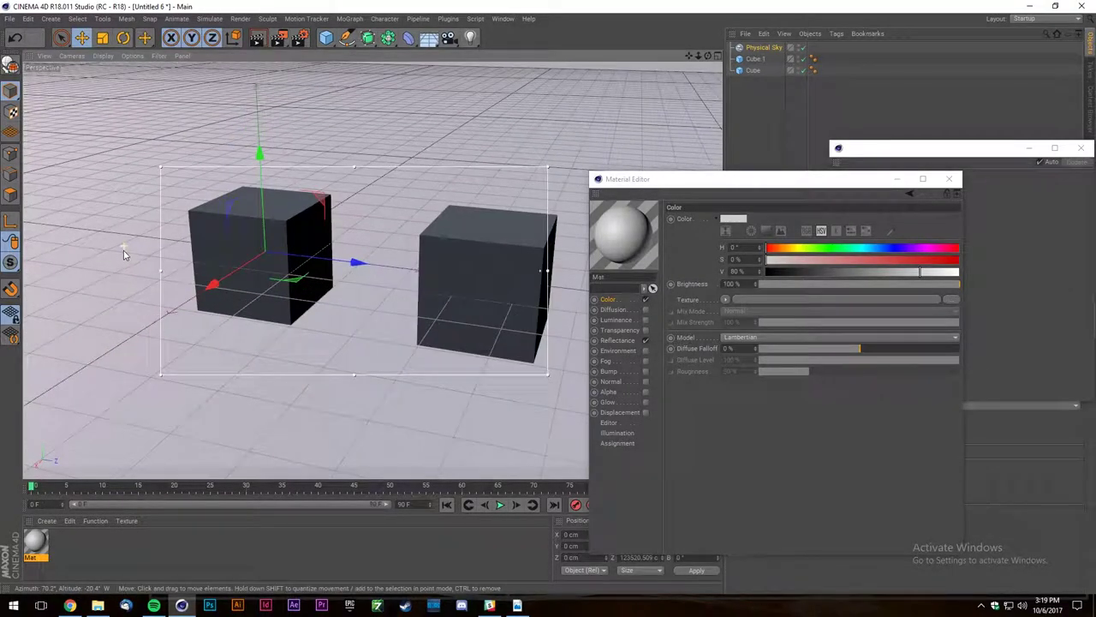
scroll(261, 257, "down", 1)
scroll(116, 227, "down", 1)
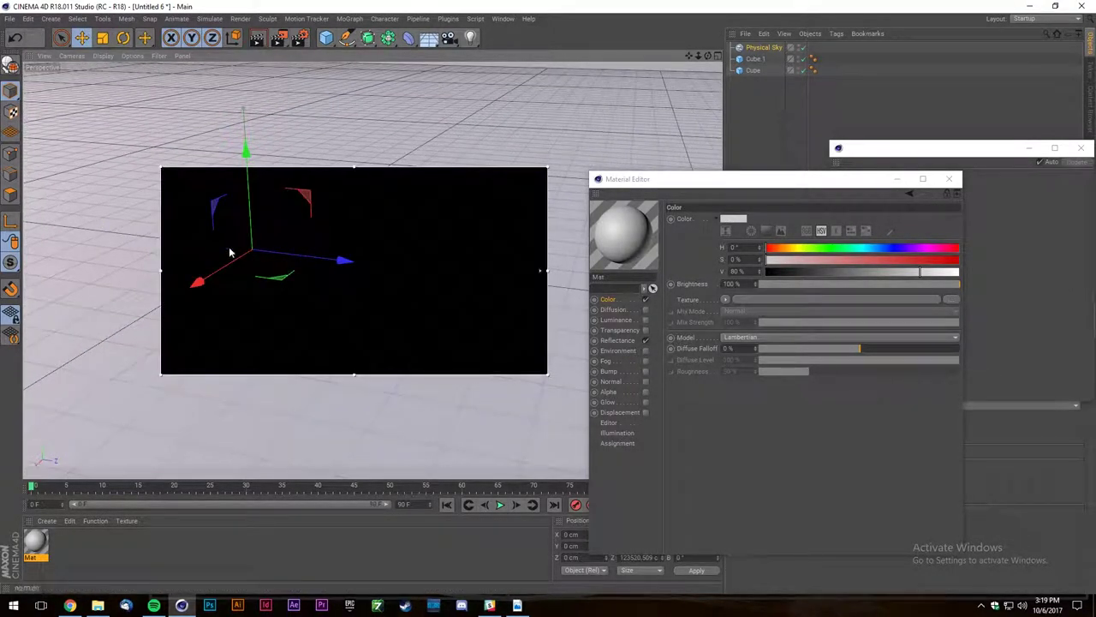
Apply the new material to the original cube and review its Color and Reflectance channels.
left_click_drag(35, 545, 258, 283)
left_click(622, 302)
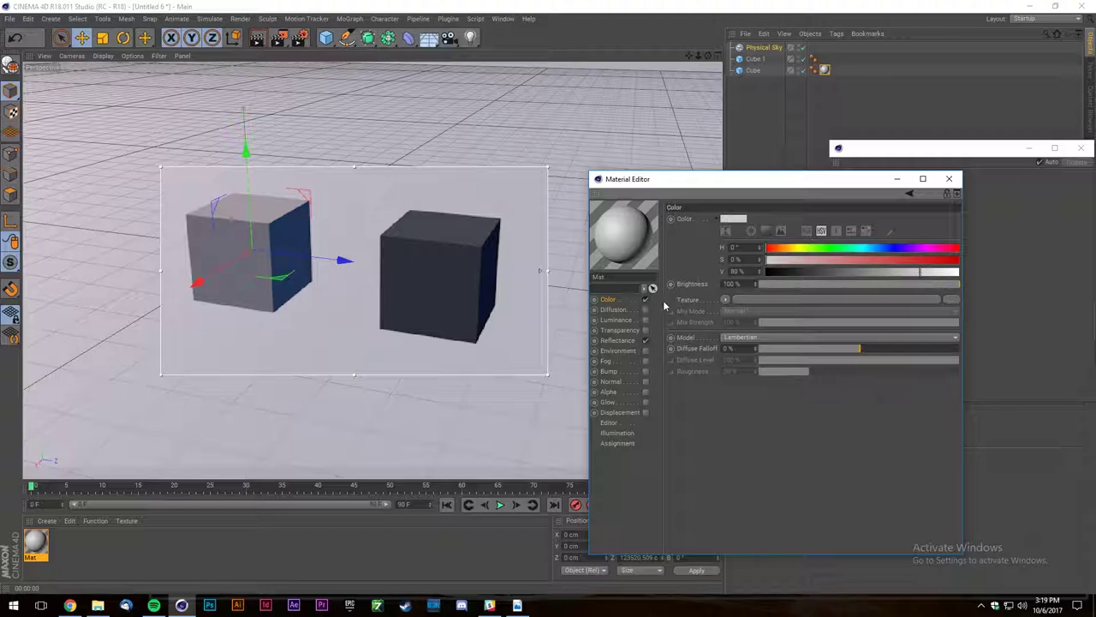
left_click(621, 340)
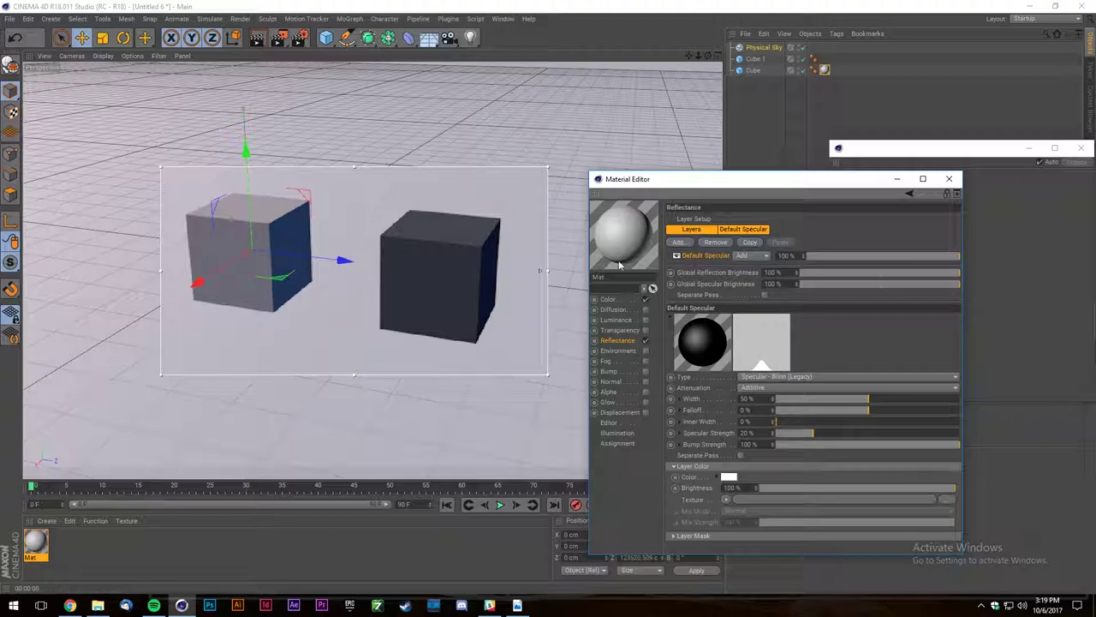
left_click_drag(408, 103, 470, 94, "alt")
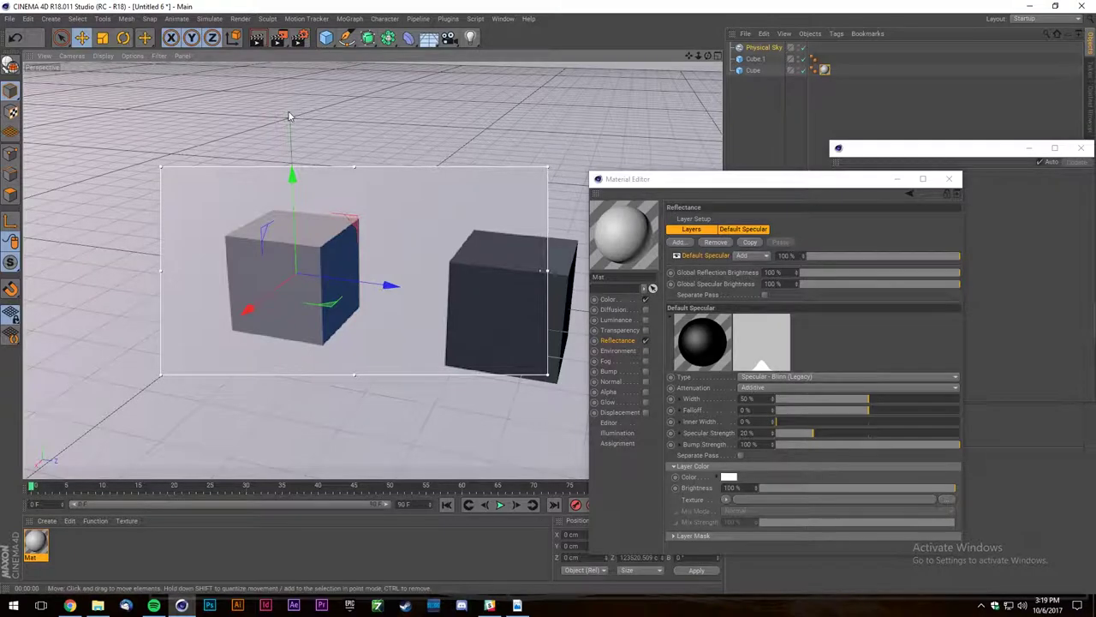
Replace the material's Default Specular reflectance layer with a Beckmann layer.
scroll(263, 189, "up", 2)
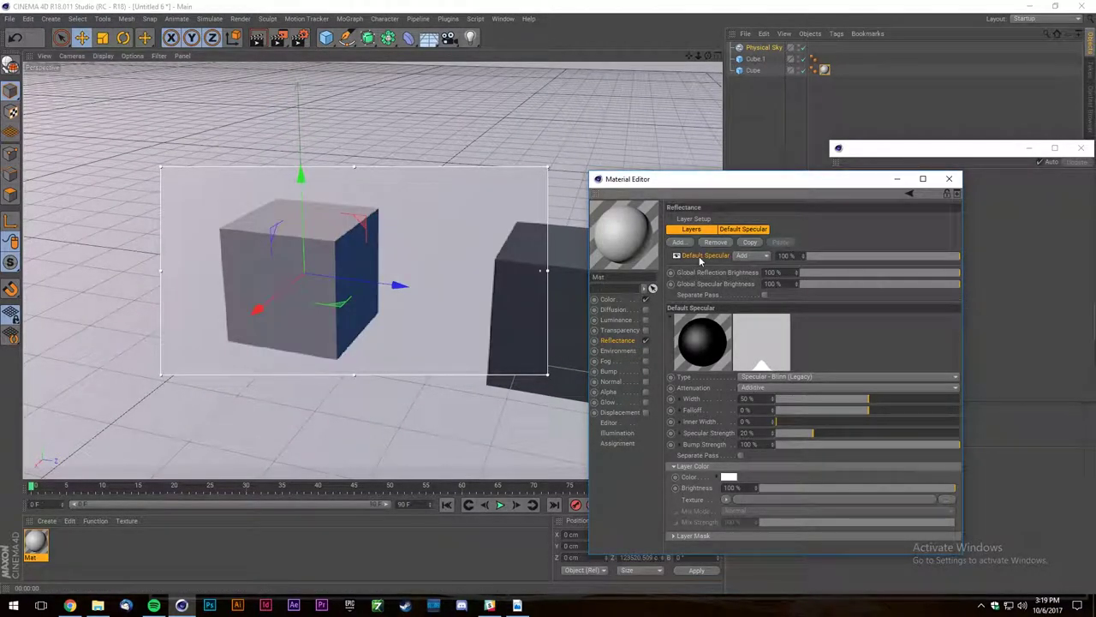
left_click(716, 243)
left_click(685, 242)
left_click(713, 245)
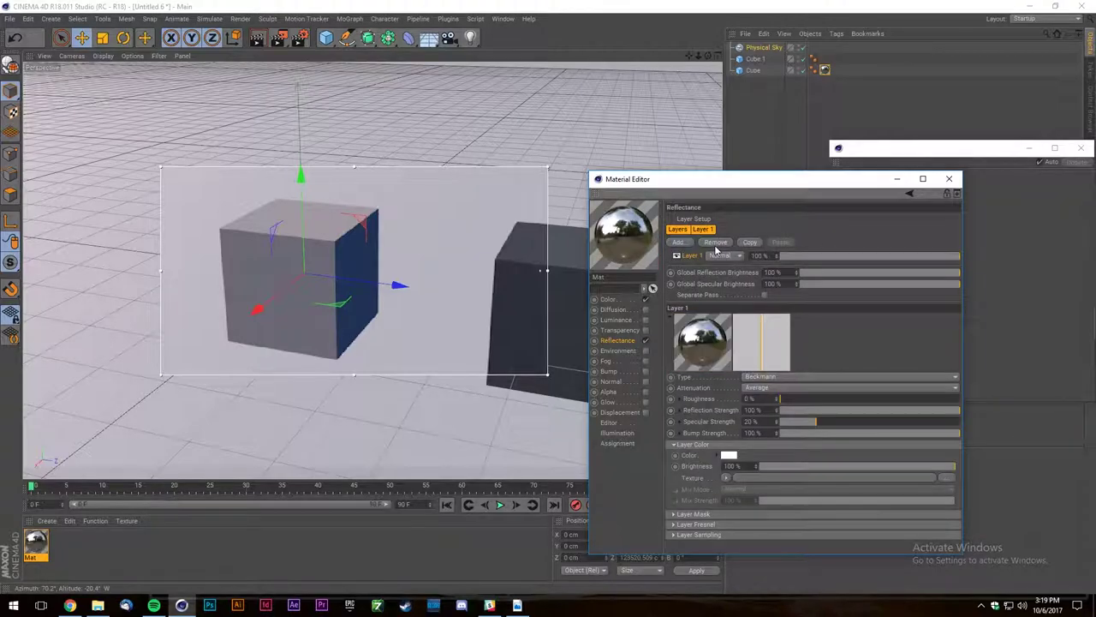
Examine the sky reflections on the reflective cube from several angles in the interactive render.
left_click_drag(170, 237, 193, 260, "alt")
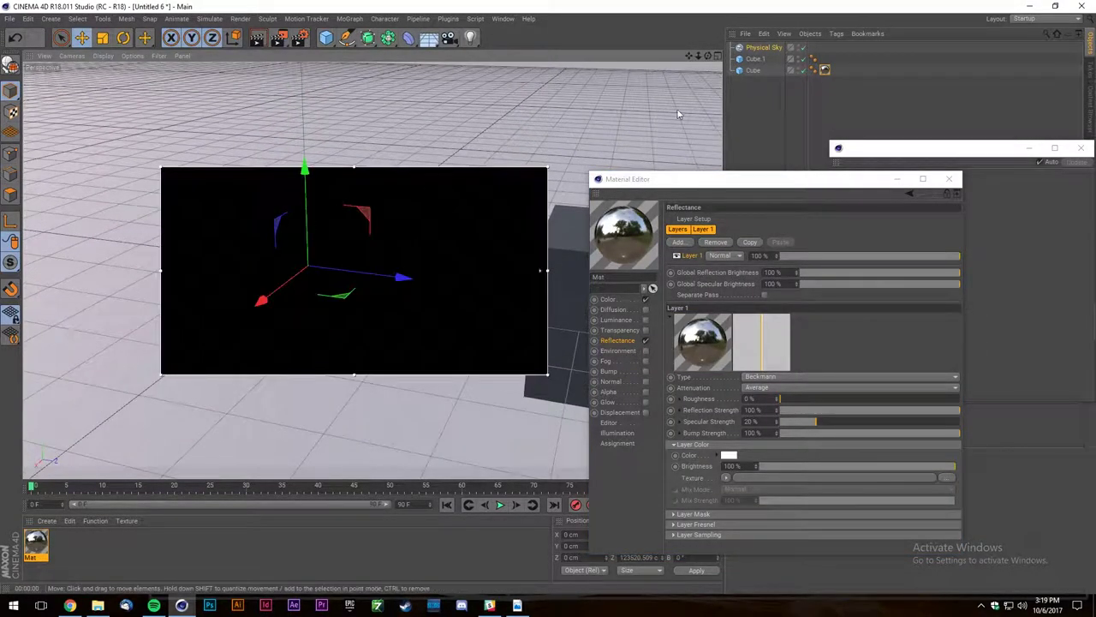
left_click_drag(296, 236, 291, 269, "alt")
scroll(291, 269, "up", 3)
scroll(303, 301, "down", 3)
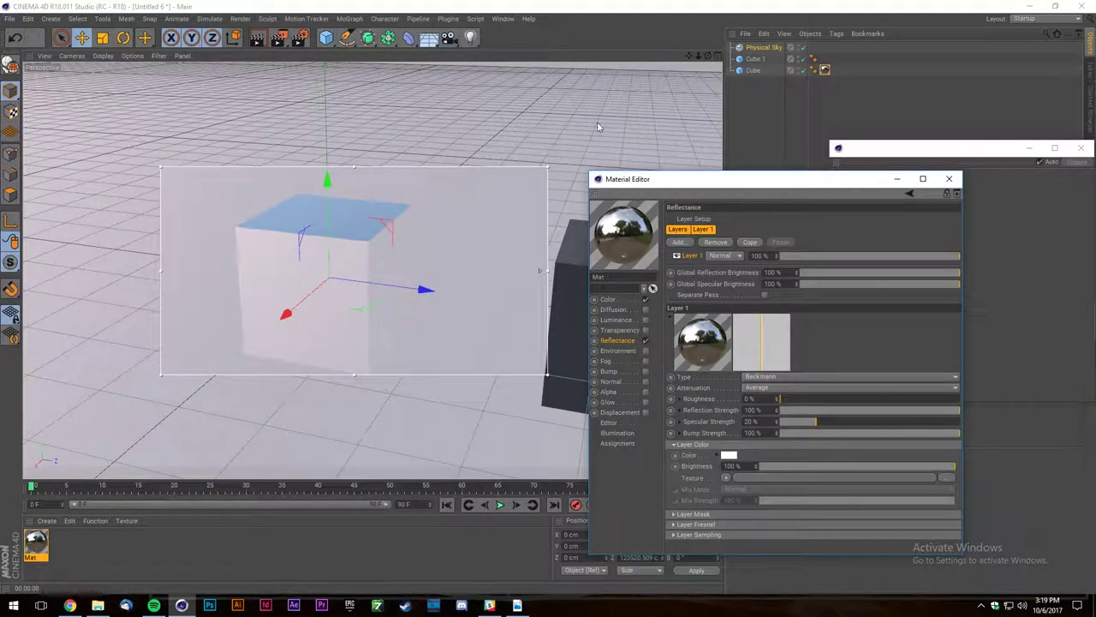
left_click_drag(709, 55, 681, 51)
scroll(135, 265, "down", 2)
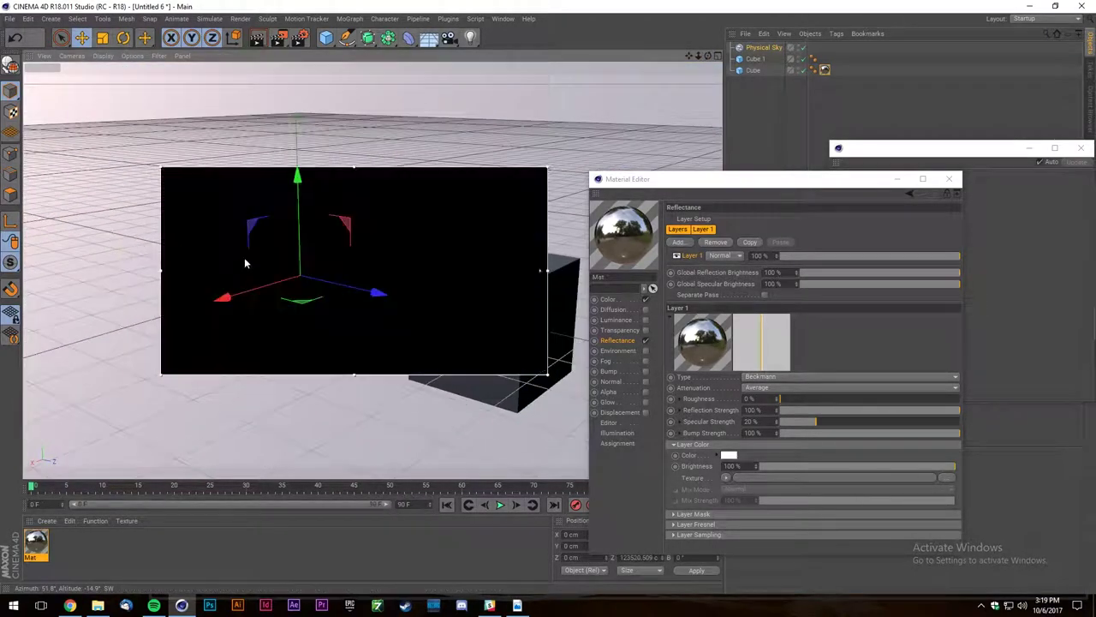
scroll(282, 279, "up", 3)
mouse_move(708, 56)
left_mouse_down()
mouse_move(750, 51)
mouse_move(713, 53)
left_mouse_up()
scroll(531, 282, "down", 2)
scroll(389, 244, "up", 3)
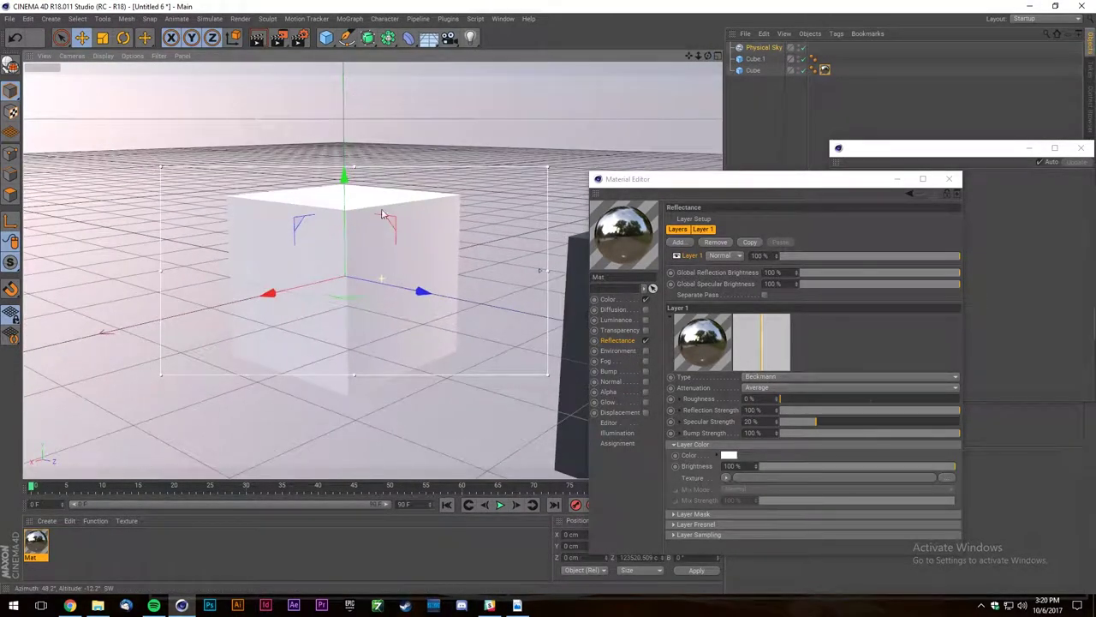
Delete both cubes and load the Fork model from a preset search for "fork".
left_click_drag(766, 93, 750, 58)
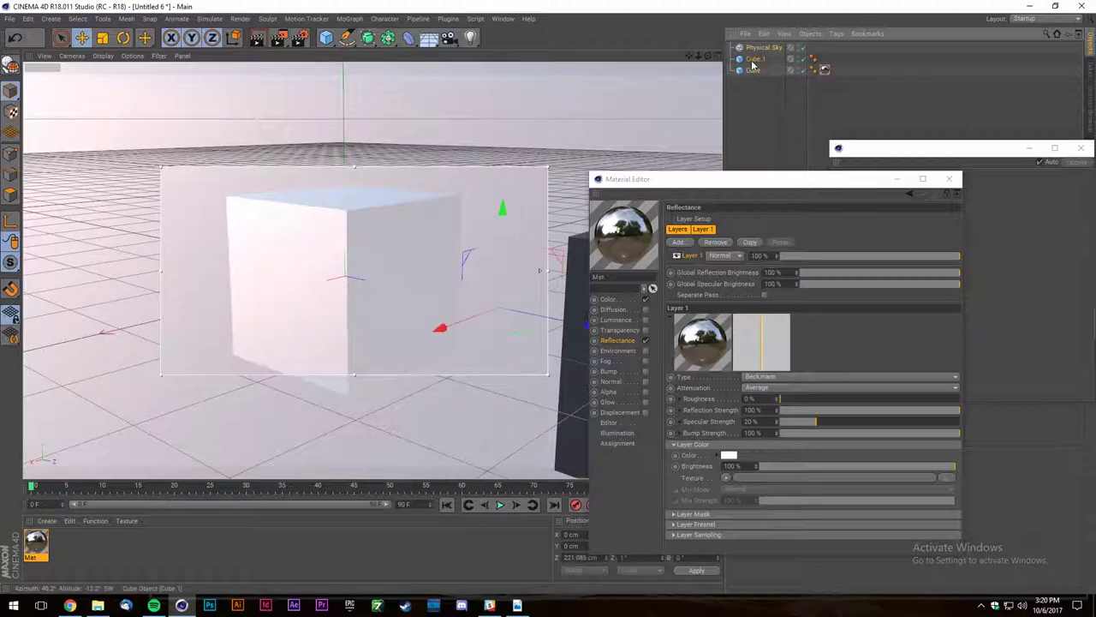
key("Delete")
left_click(1089, 99)
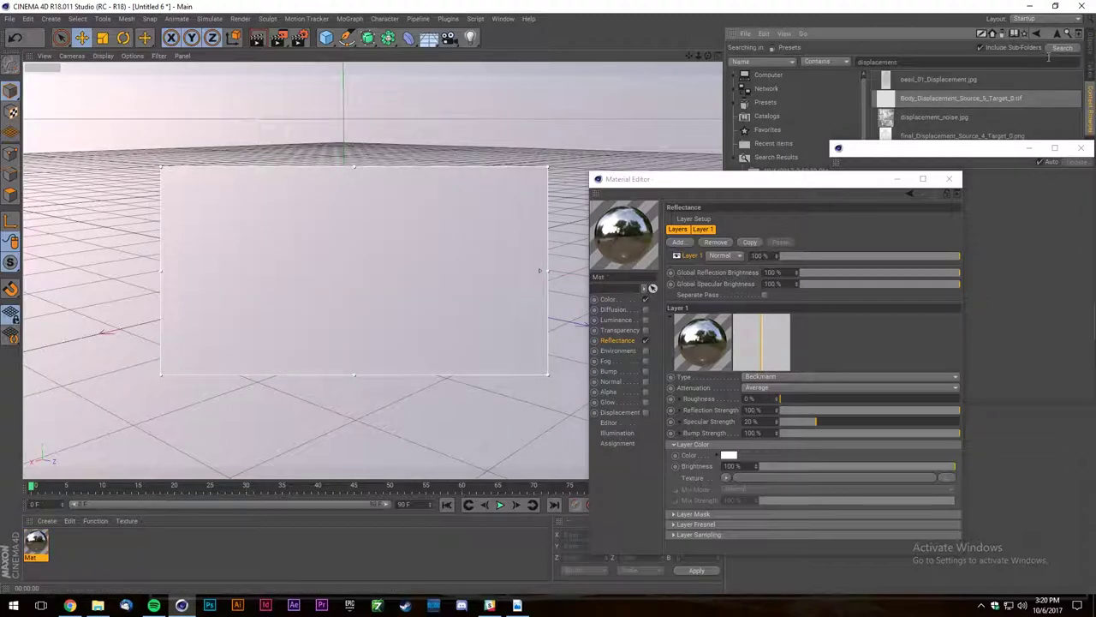
type("fork")
key("Return")
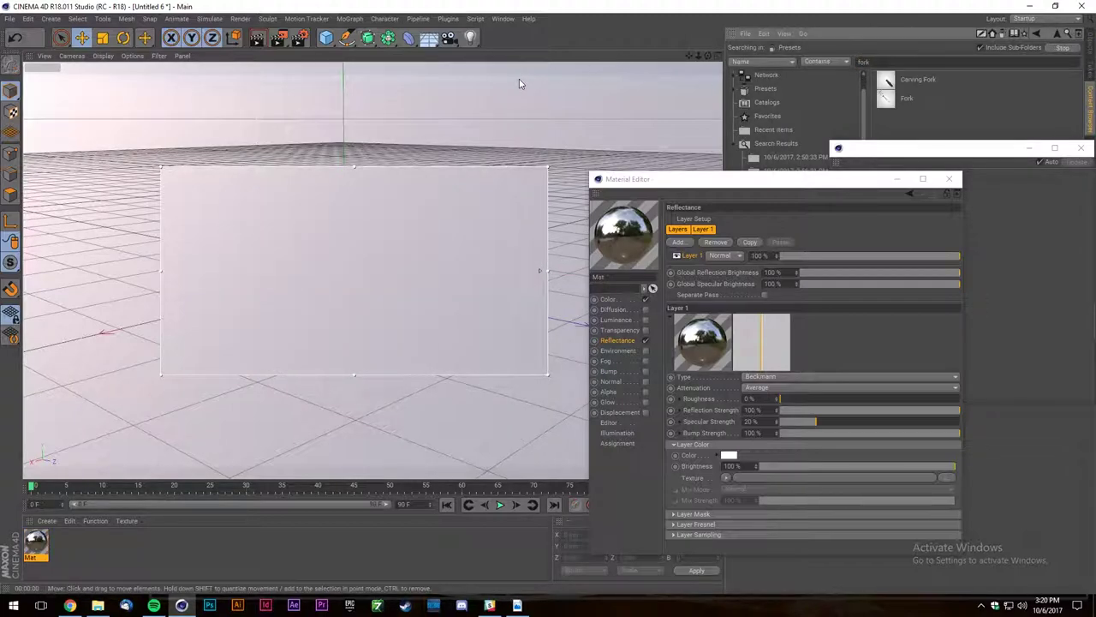
double_click(906, 97)
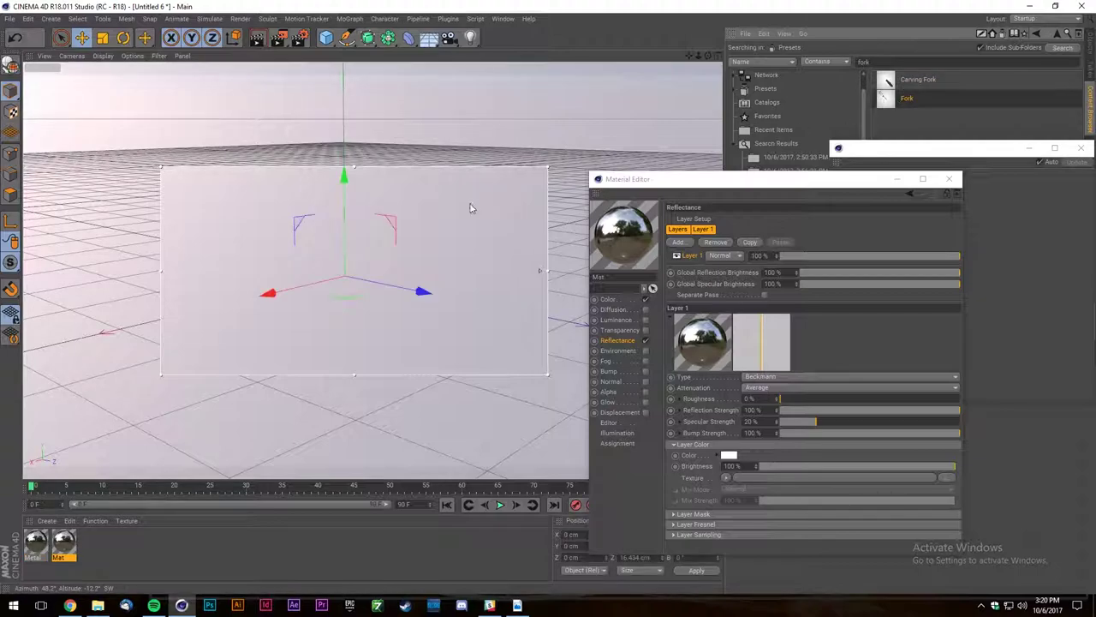
Add a Sky object to the scene containing the fork.
left_click_drag(280, 39, 342, 300)
scroll(359, 280, "up", 12)
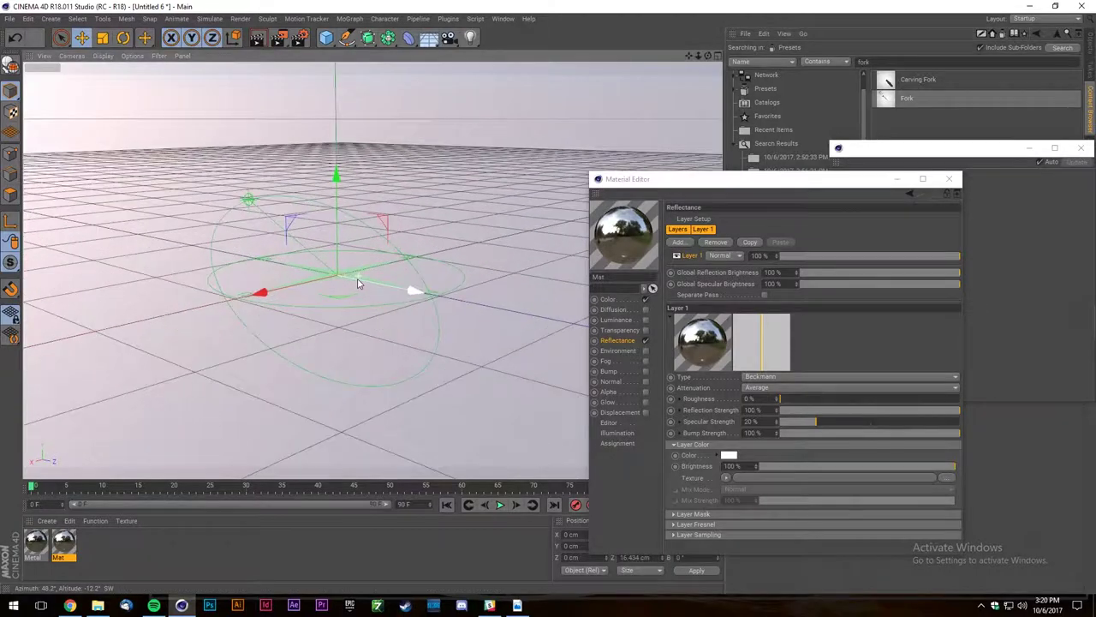
scroll(336, 269, "up", 6)
scroll(336, 271, "down", 3)
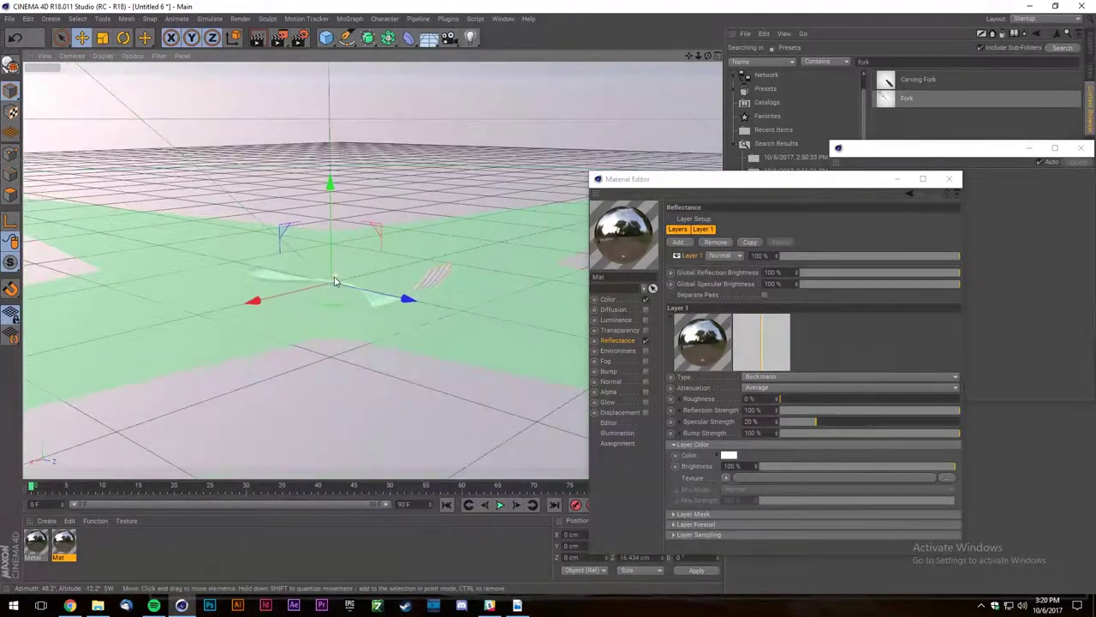
left_click_drag(431, 39, 463, 92)
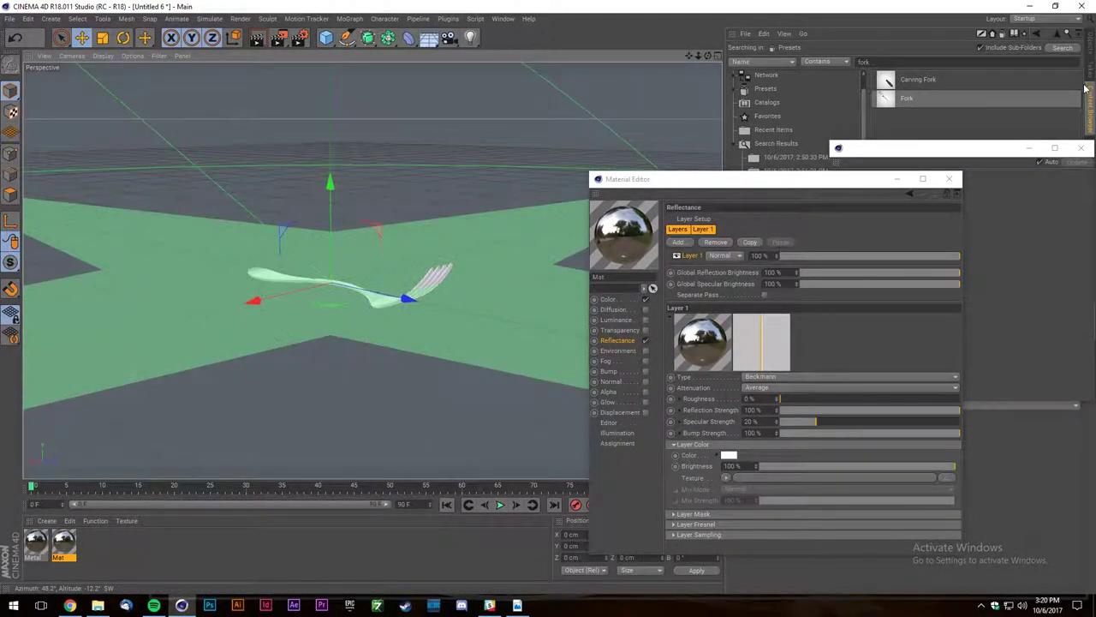
Search the content presets for "hdr".
left_click(1090, 53)
left_click(1090, 94)
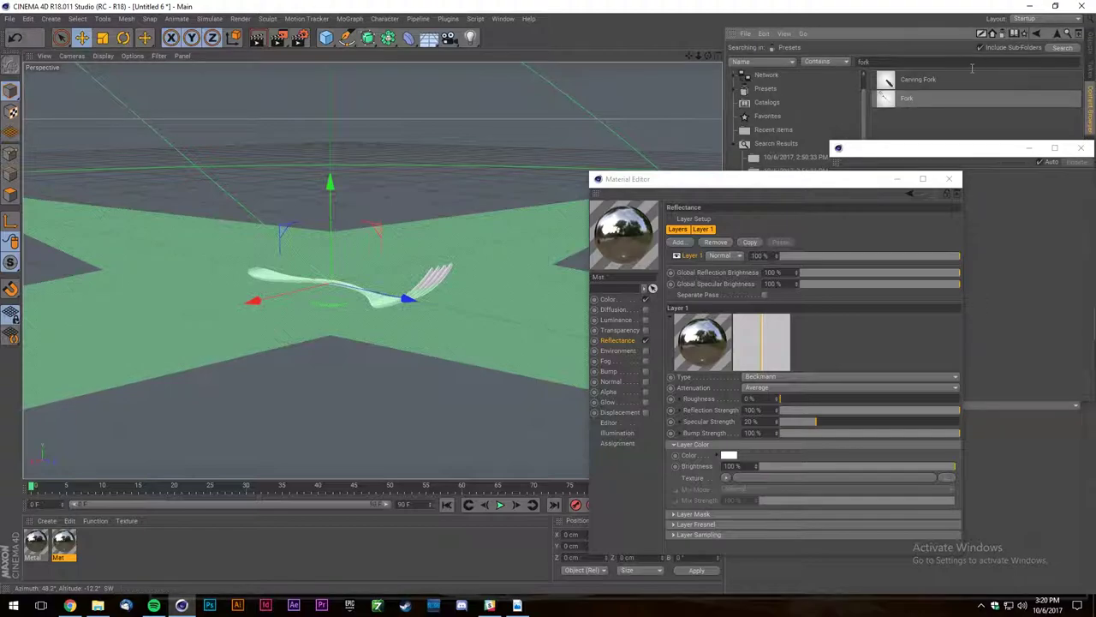
type("hdr")
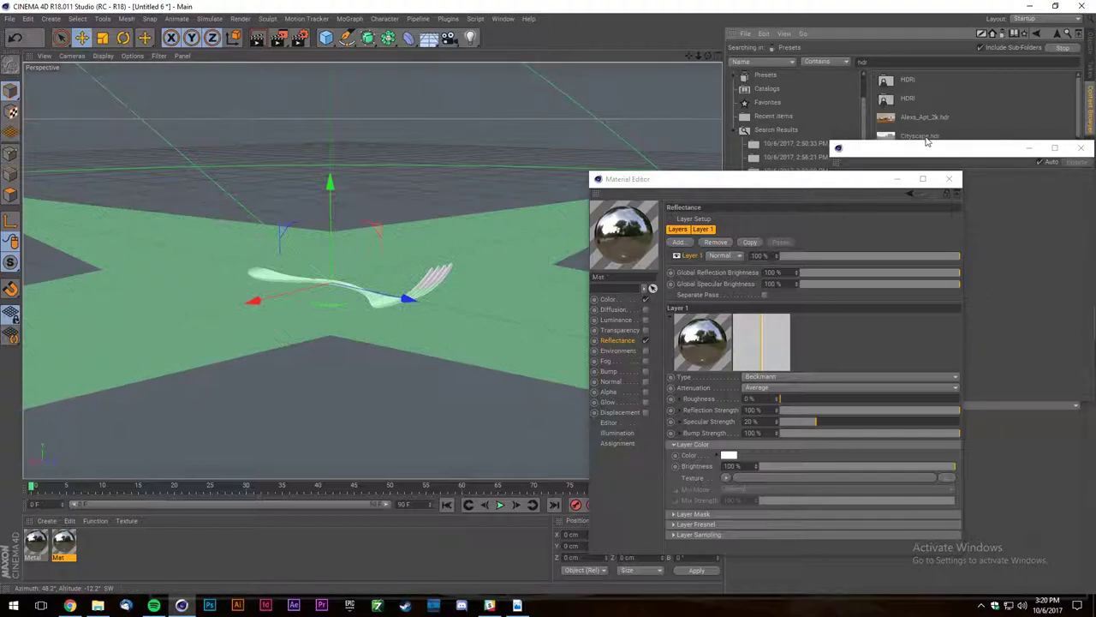
Create a luminance-only material with Color and Reflectance disabled, using Alexs_Apt_2k.hdr as the Luminance texture.
double_click(195, 545)
double_click(37, 543)
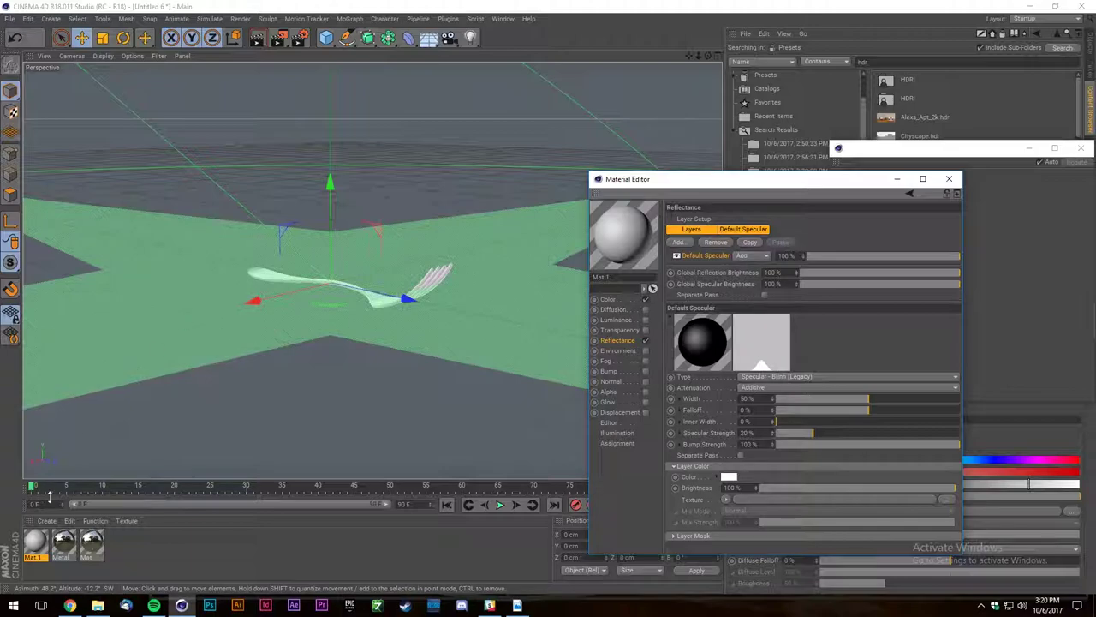
left_click(645, 299)
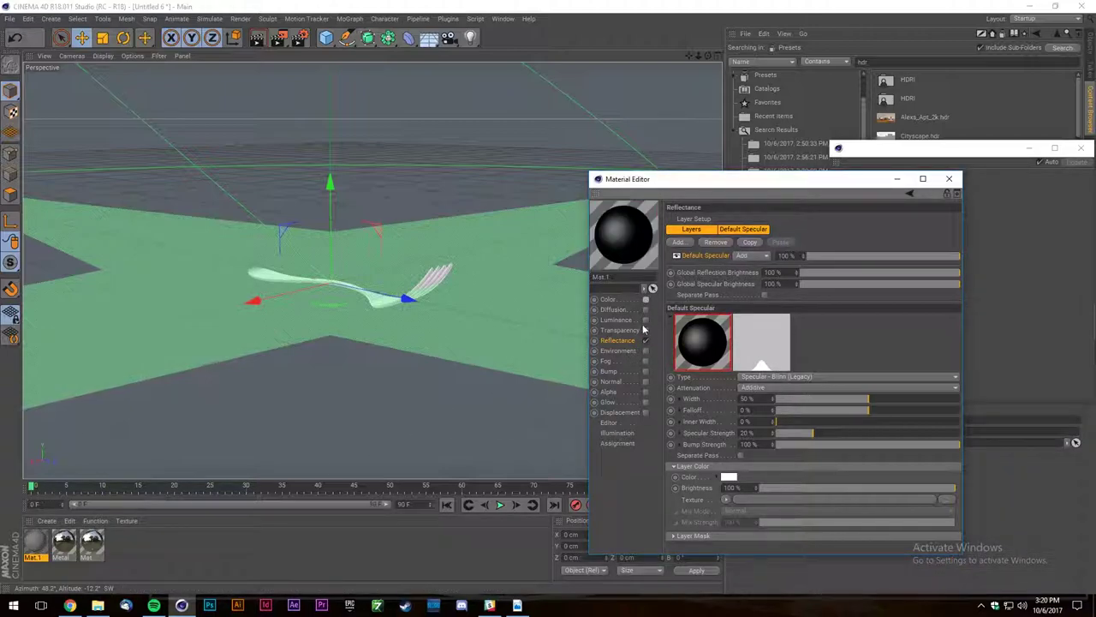
left_click(644, 319)
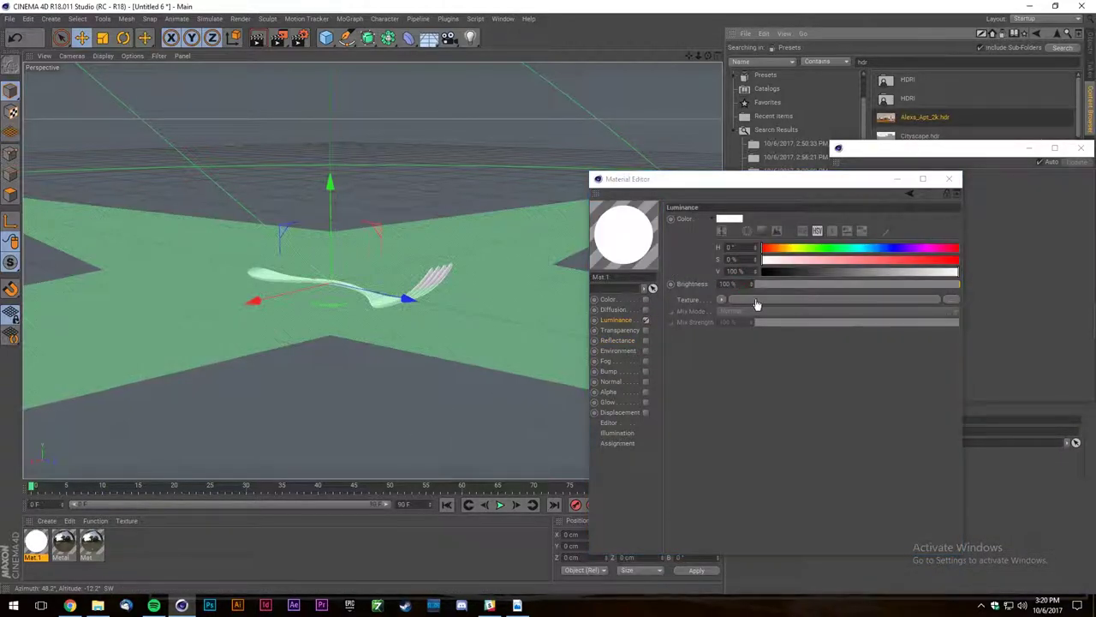
left_click_drag(757, 304, 757, 301)
left_click(949, 179)
Apply the HDR luminance material to the Sky object.
left_click(1089, 46)
left_click_drag(37, 543, 779, 71)
left_click(844, 80)
Render the fork close up from above and from below to examine its reflections of the HDR room.
scroll(346, 245, "up", 5)
scroll(350, 283, "down", 4)
scroll(387, 359, "up", 2)
left_click_drag(372, 270, 377, 270, "alt")
left_click(259, 38)
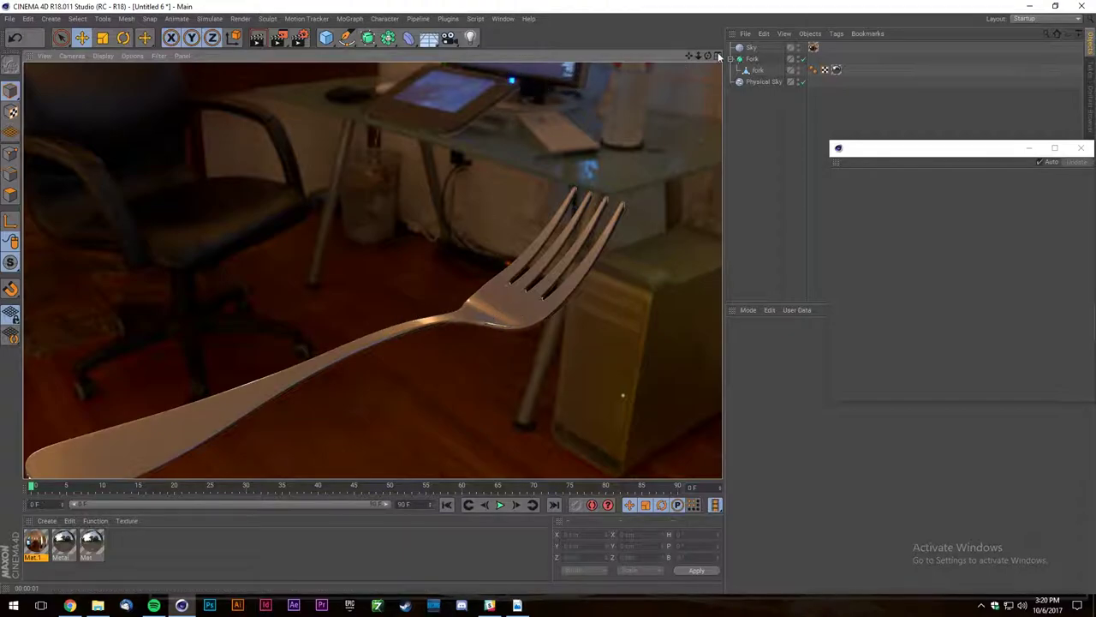
left_click_drag(372, 270, 306, 79, "alt")
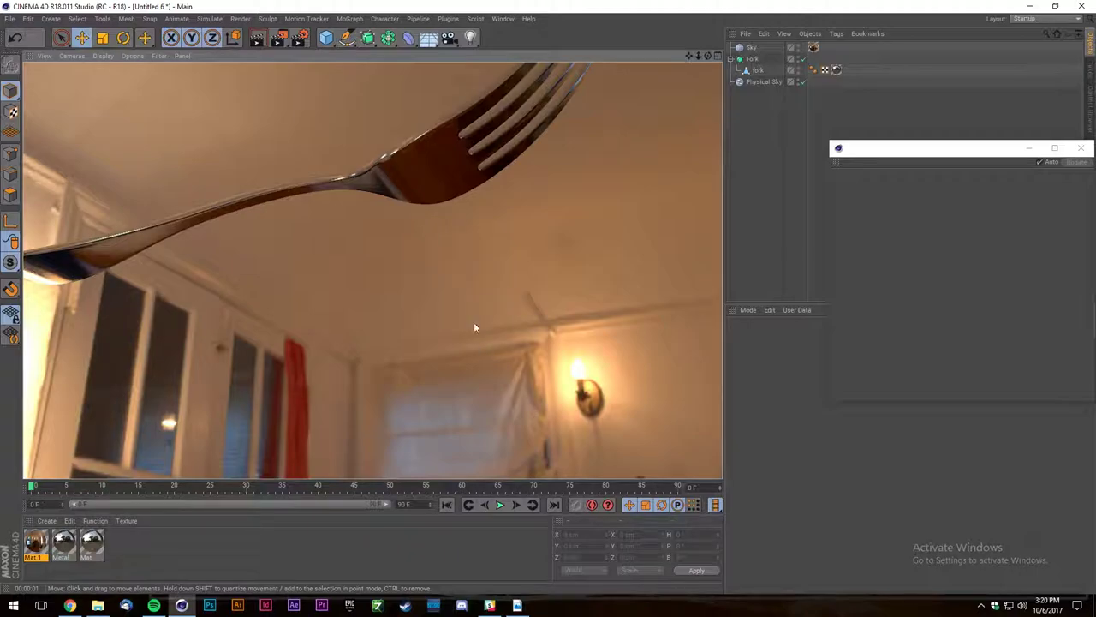
left_click_drag(489, 159, 354, 93, "alt")
left_click(258, 43)
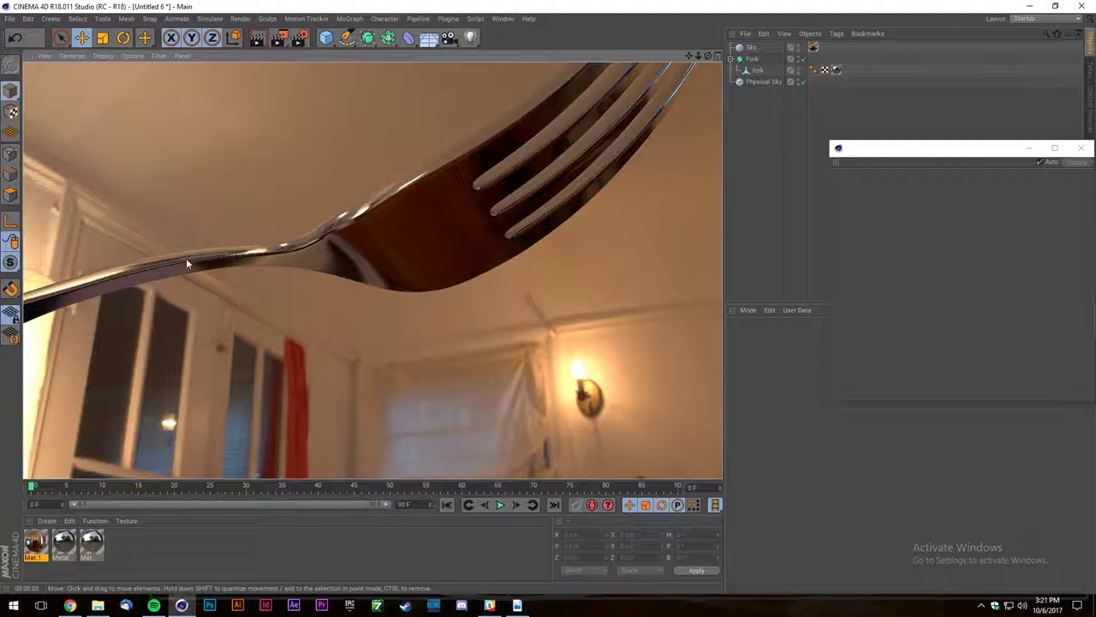
Open the Metal material's Reflectance settings and raise Layer 1's Roughness to 50%.
left_click_drag(707, 56, 676, 197)
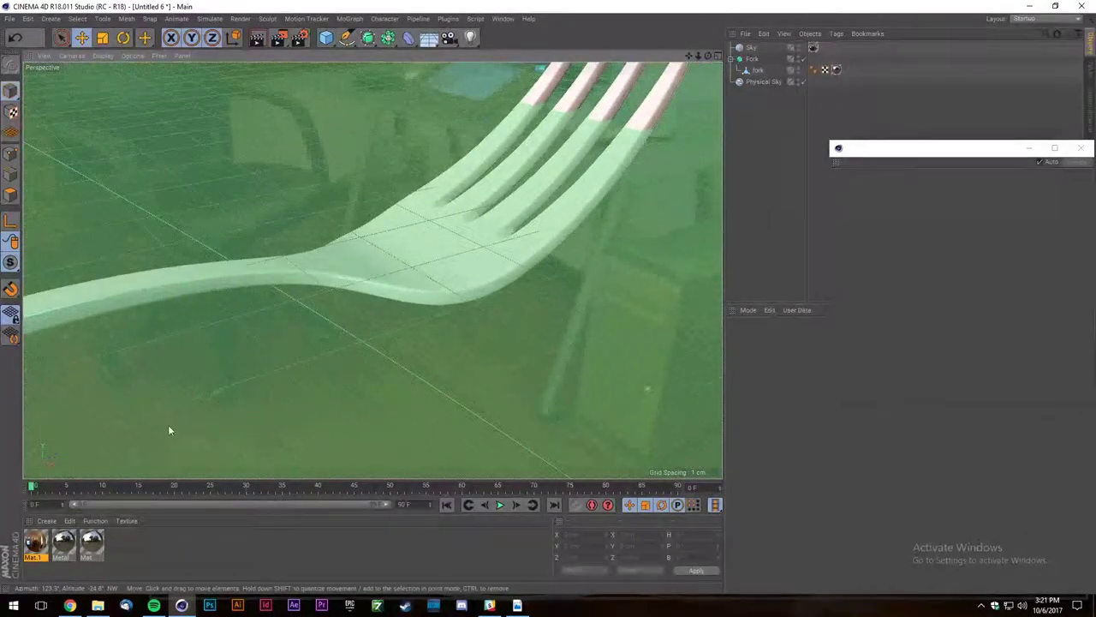
double_click(67, 544)
left_click(204, 238)
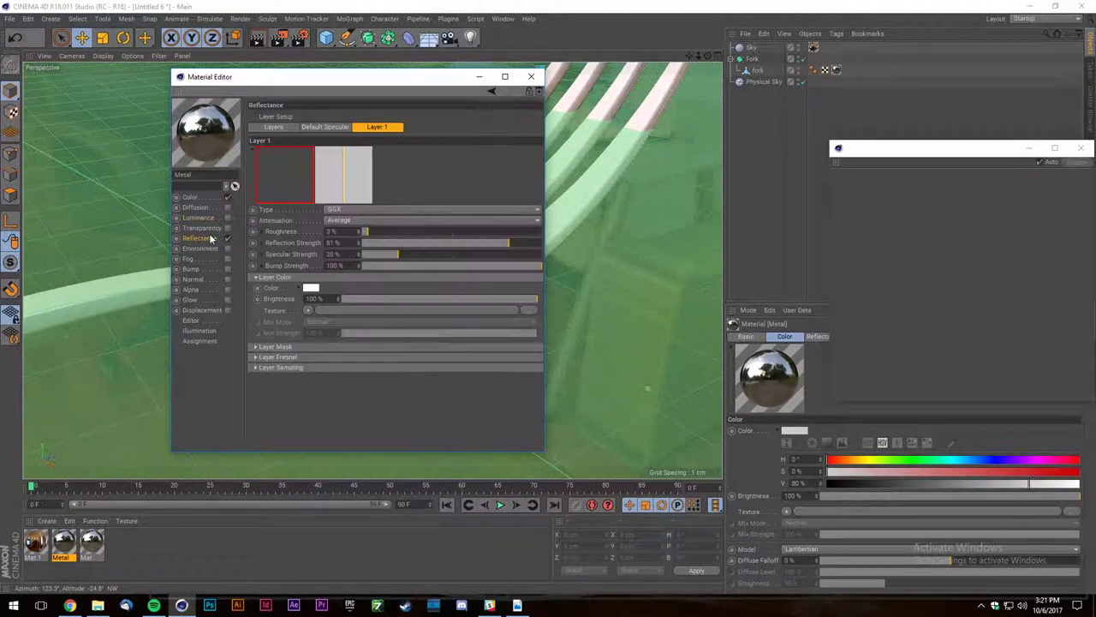
left_click_drag(394, 231, 361, 238)
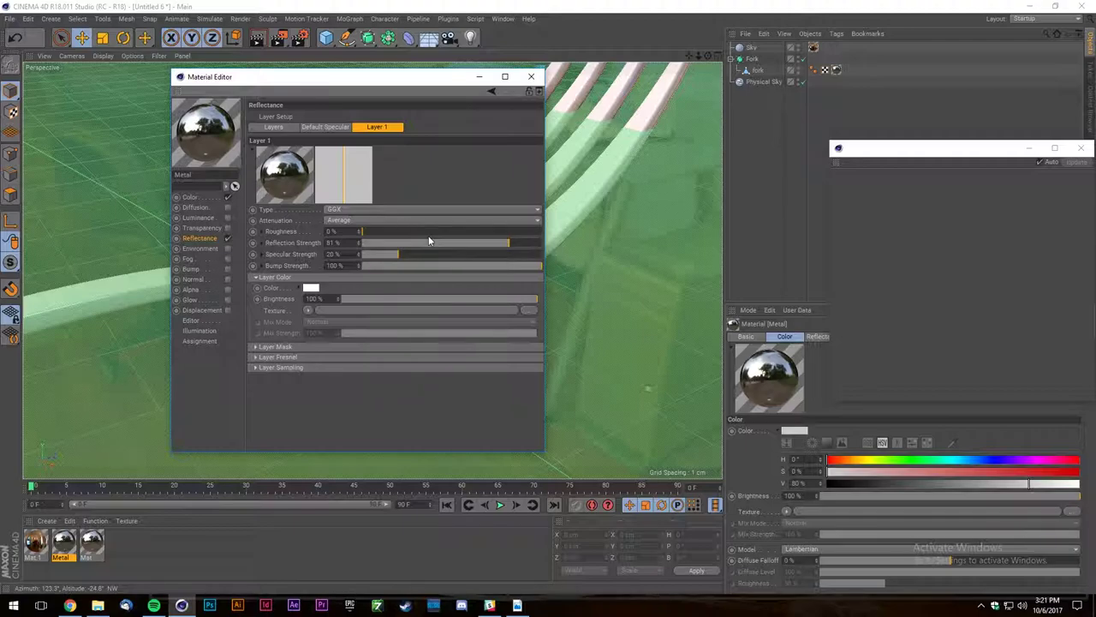
left_click_drag(376, 230, 453, 233)
left_click_drag(394, 76, 898, 112)
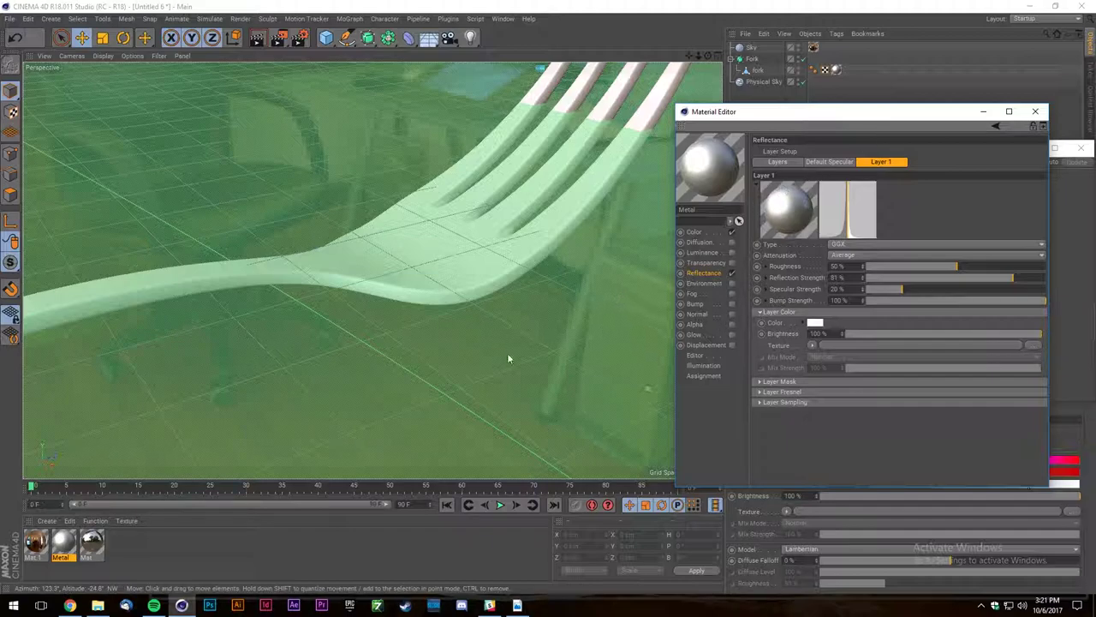
Render the fork with Layer 1's Roughness at 49%, and return the Roughness to 0%.
scroll(524, 347, "down", 3)
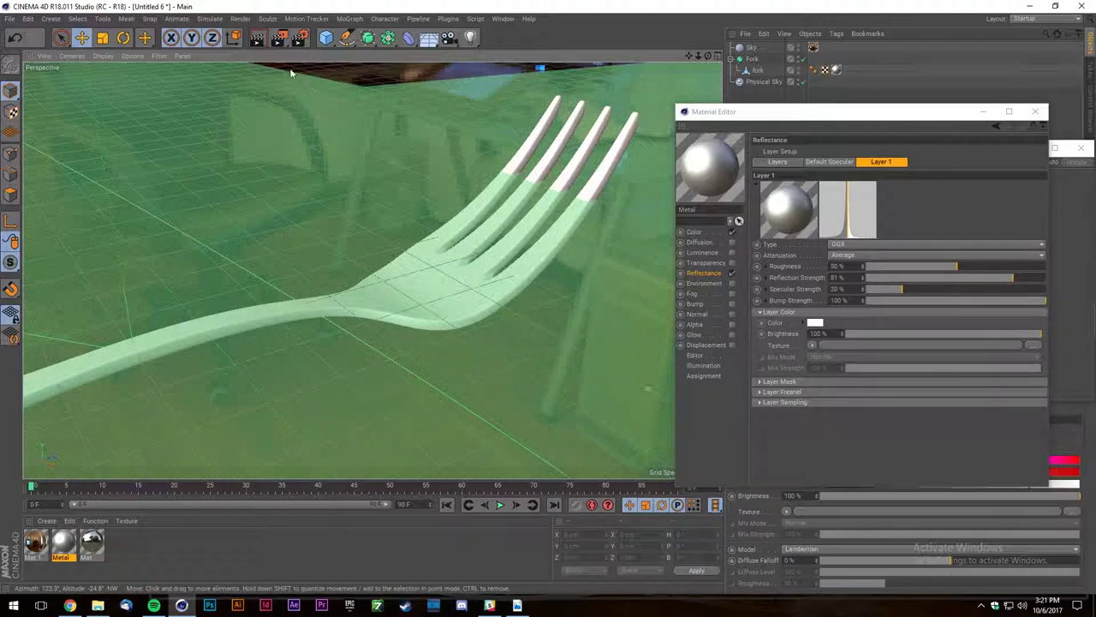
left_click_drag(889, 266, 956, 266)
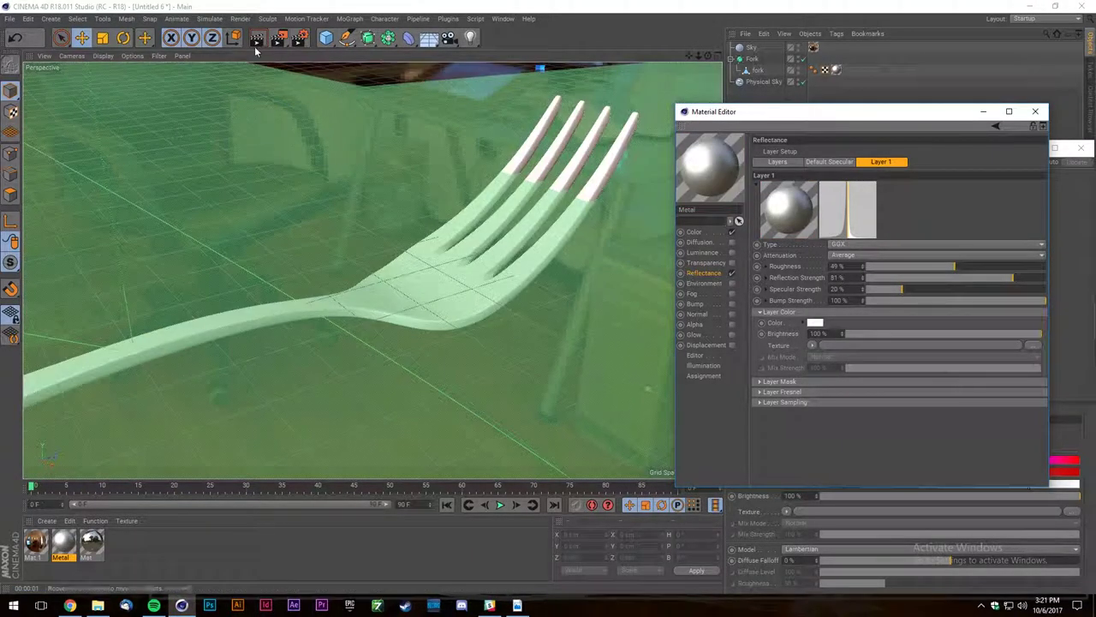
left_click(256, 41)
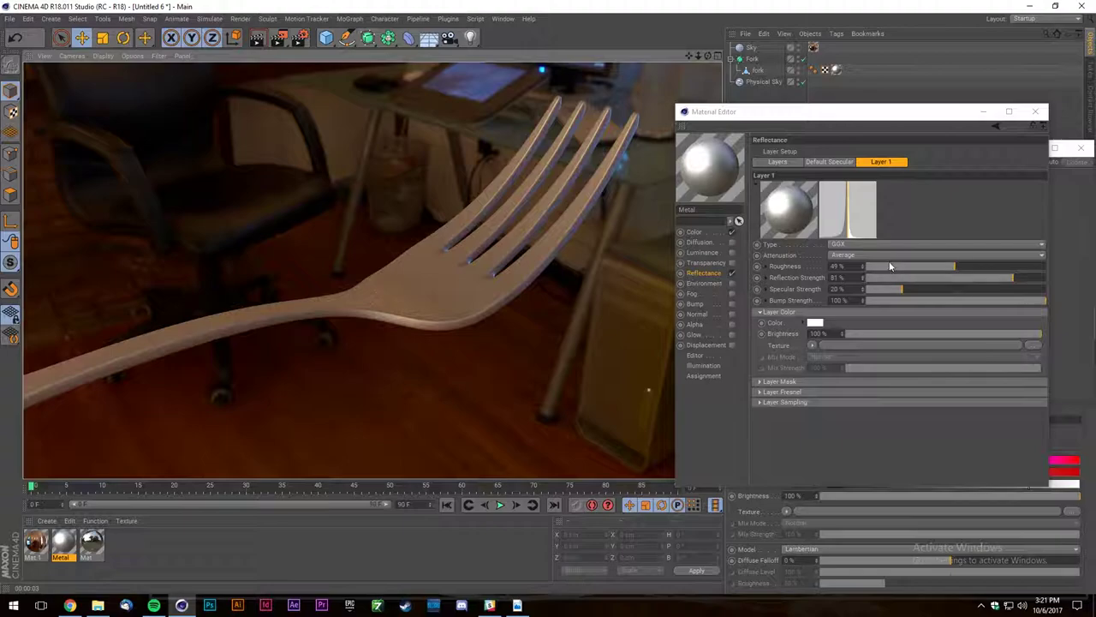
left_click_drag(889, 268, 858, 266)
key("ctrl+r")
Switch to Chrome, search Google Images for "metal surfaces" and preview the dirty metal surface texture.
left_click(70, 605)
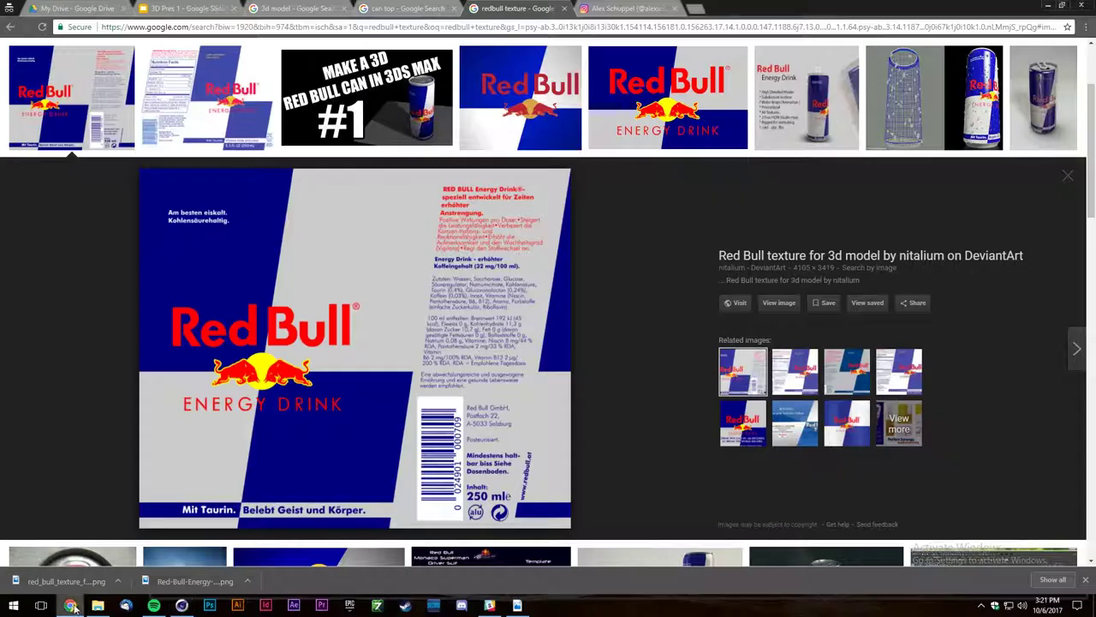
scroll(594, 70, "up", 3)
left_click_drag(199, 62, 2, 56)
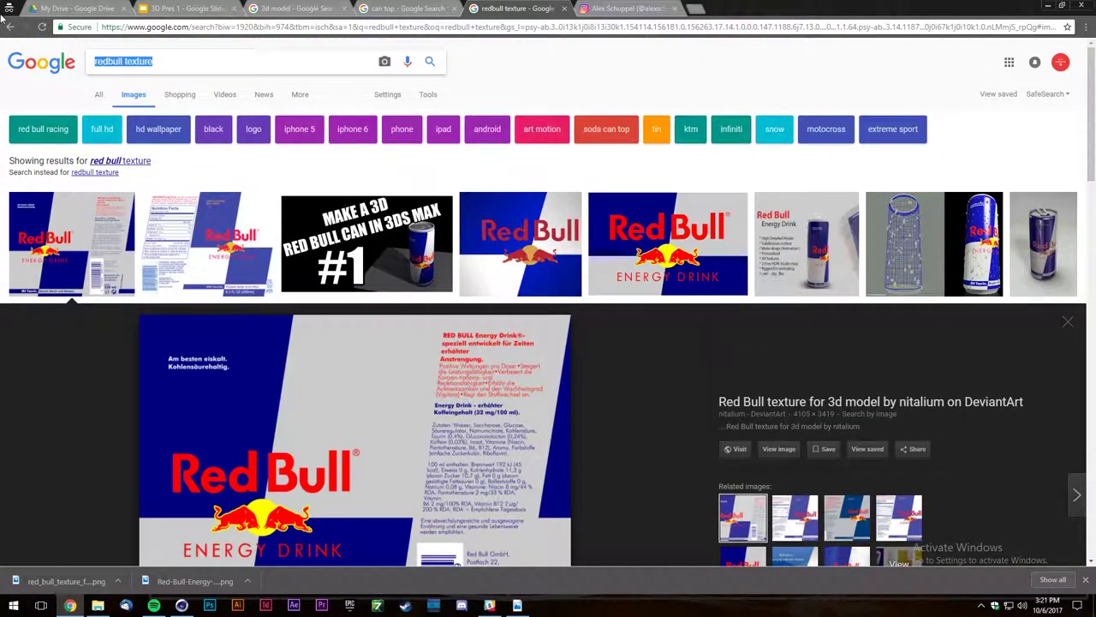
type("metal")
key("ctrl+shift+i")
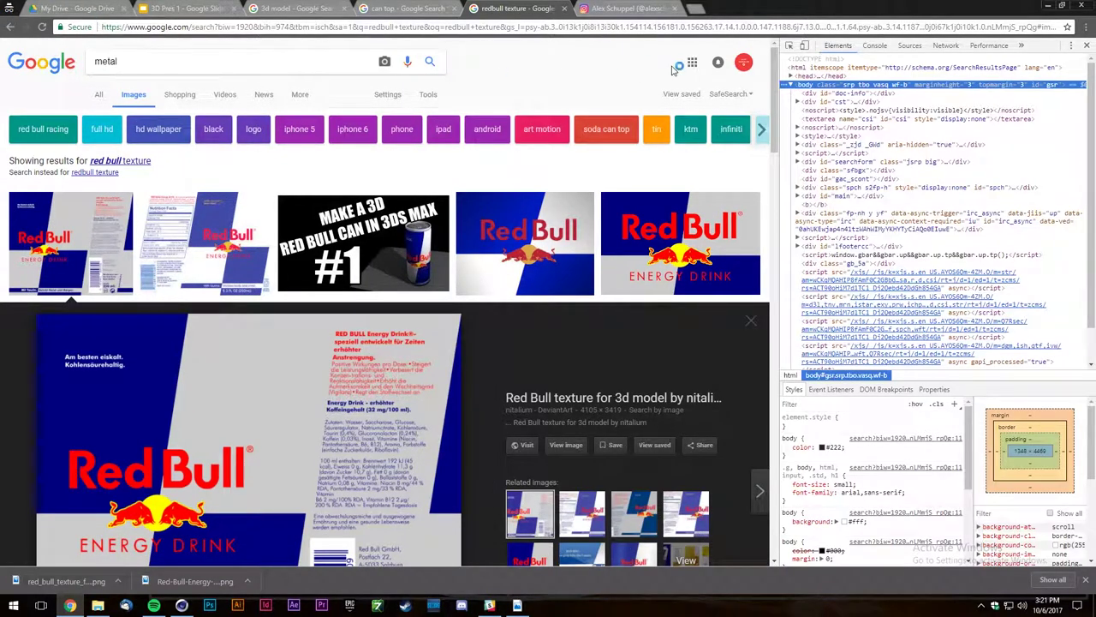
key("ctrl+shift+i")
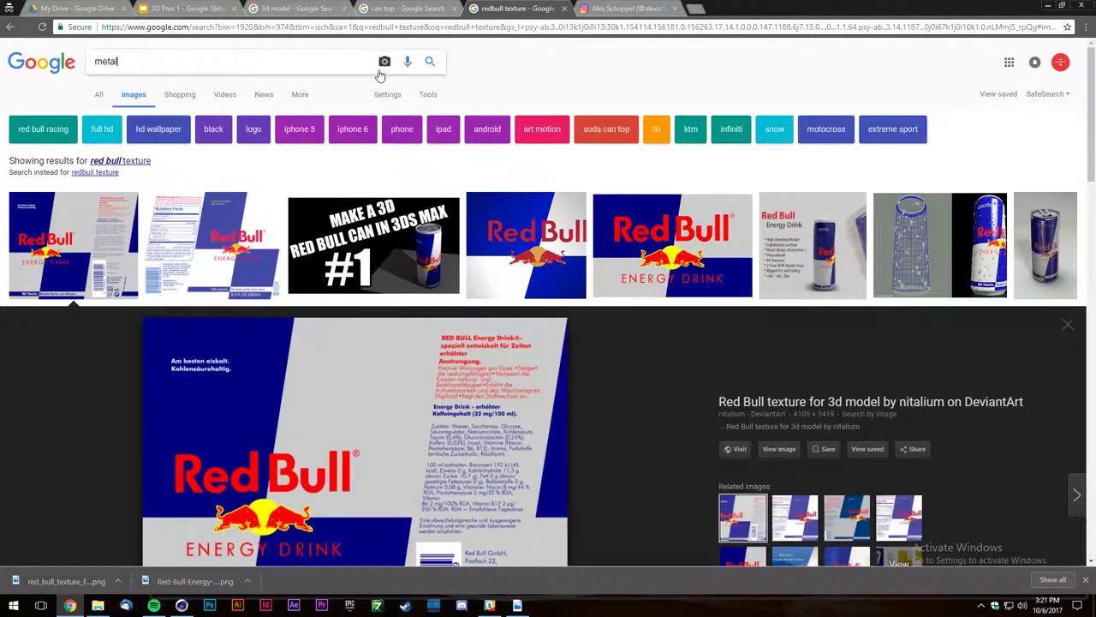
type("surfaces")
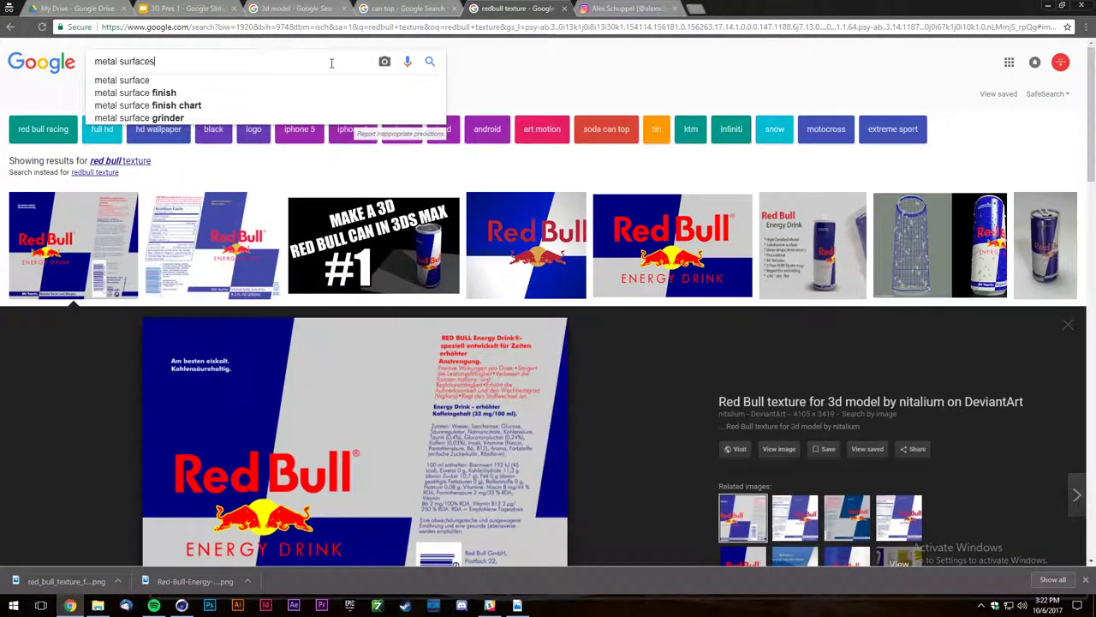
key("Return")
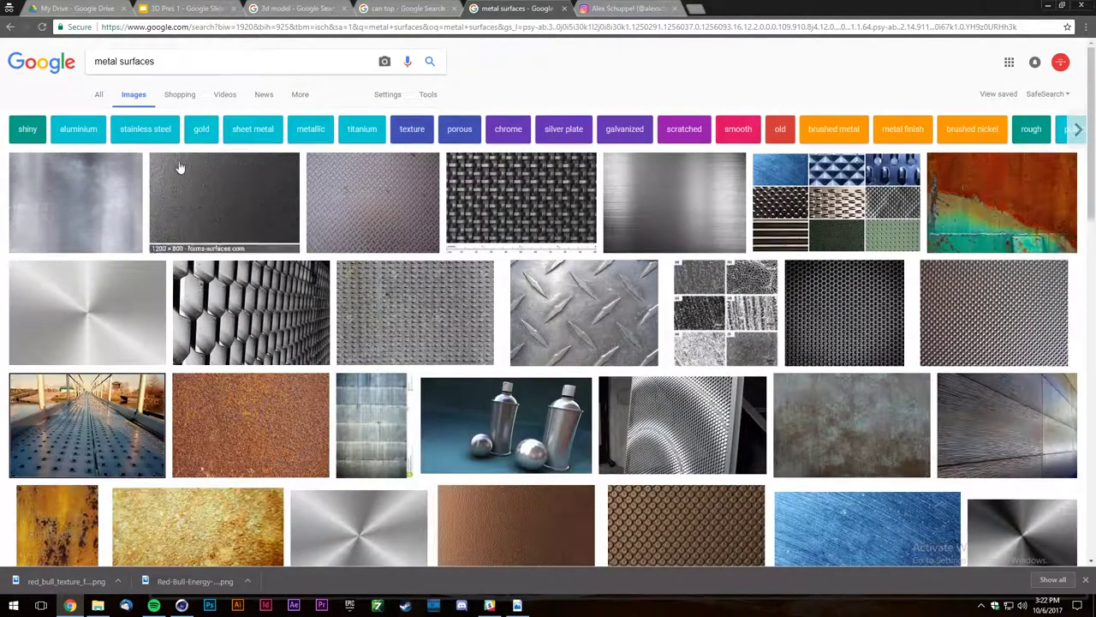
left_click(110, 181)
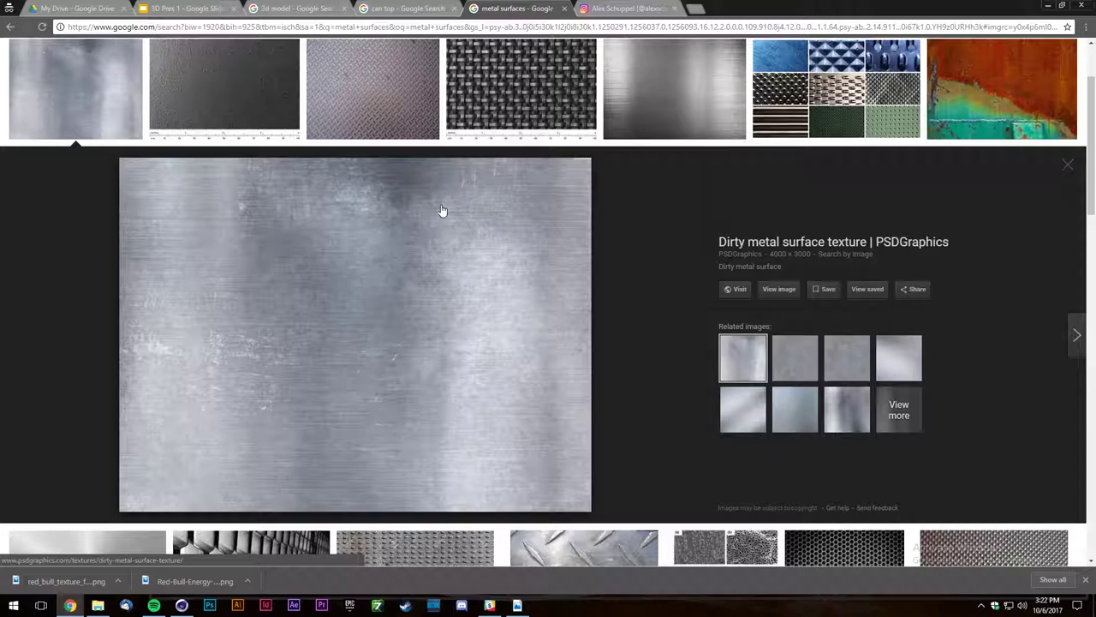
Search the web for "aniscopetry" in a new browser tab.
left_click(695, 9)
type("aniscopetry")
key("Return")
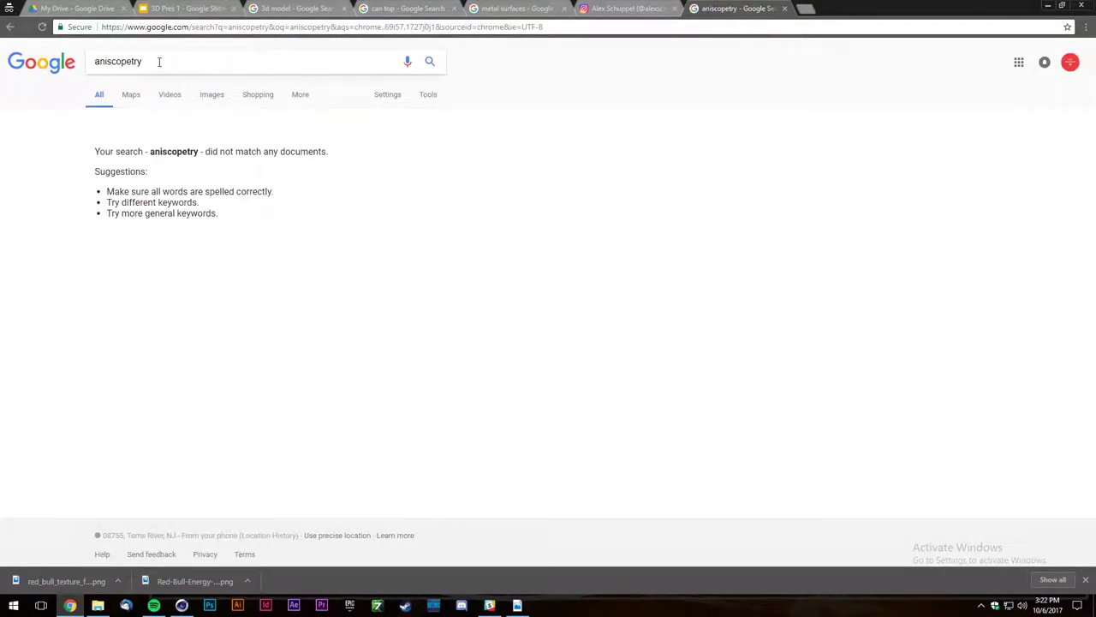
double_click(164, 62)
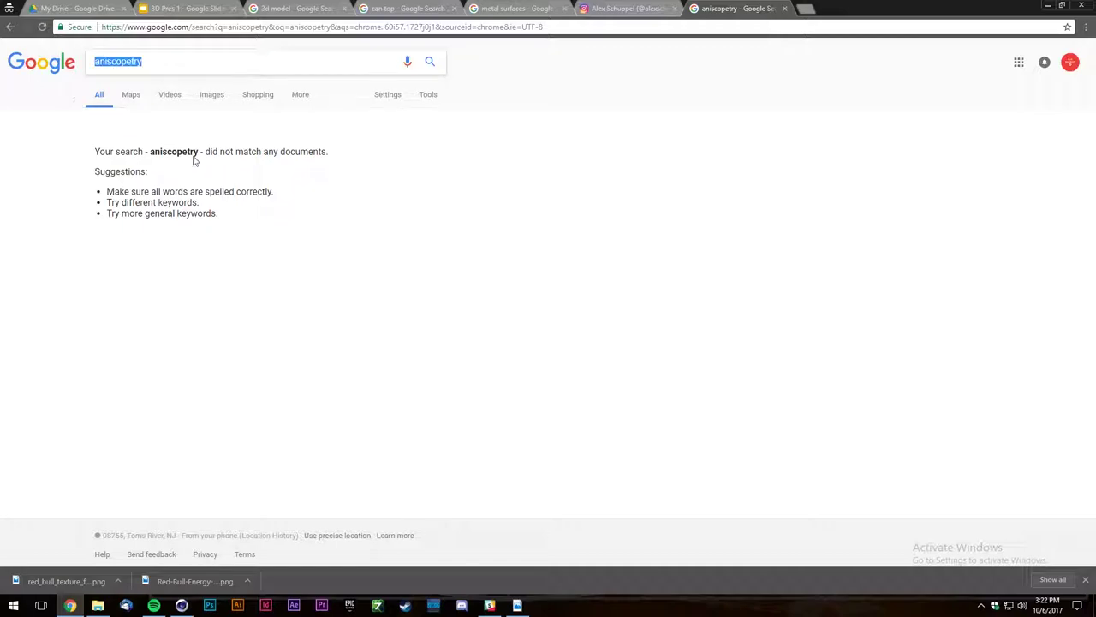
Switch back to Cinema 4D, set the Metal material's Layer 1 type to Anisotropic and render a close-up of the fork.
left_click(183, 605)
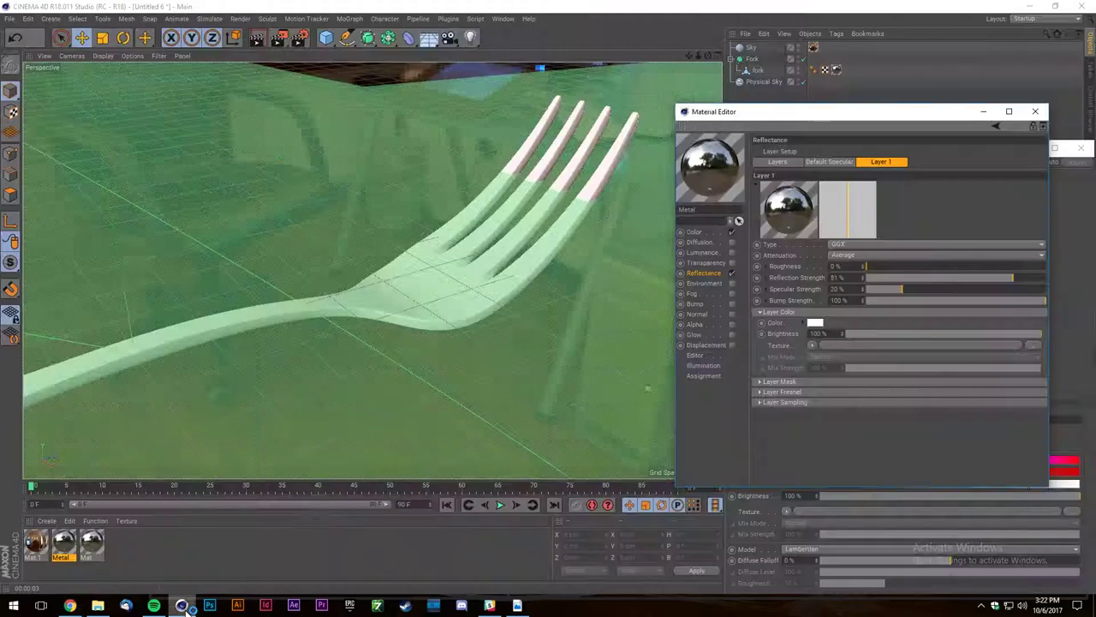
left_click(857, 244)
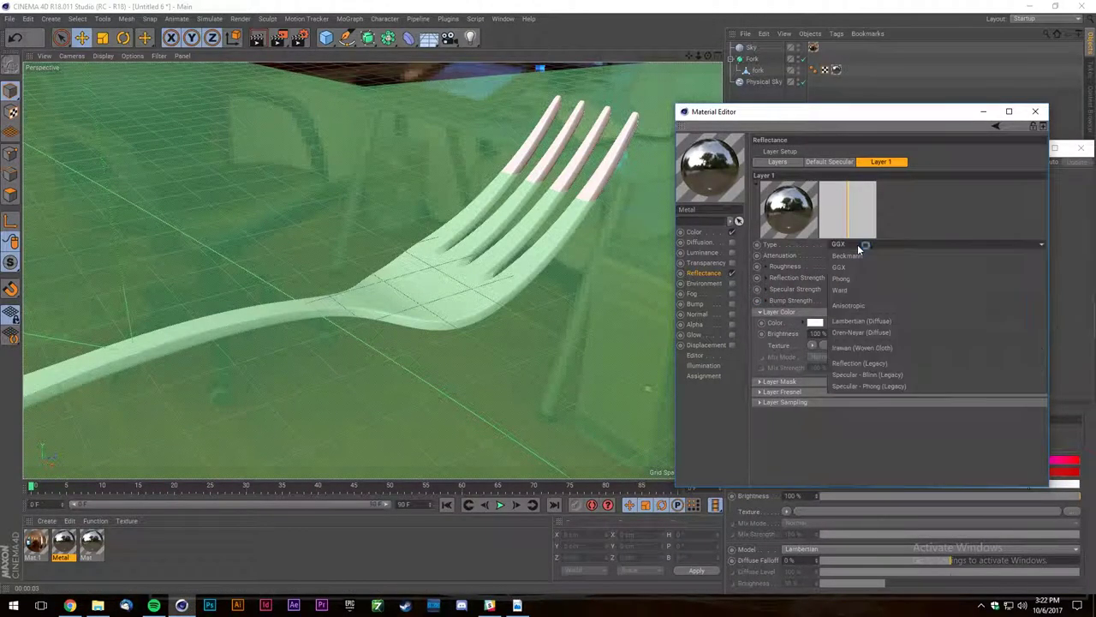
left_click(866, 306)
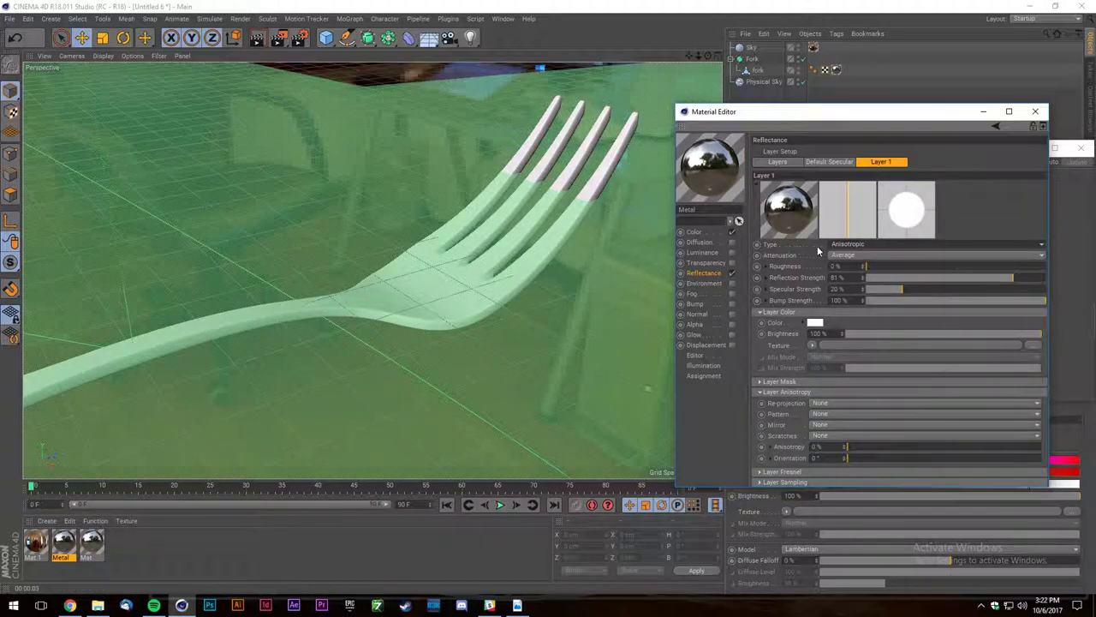
scroll(413, 311, "up", 3)
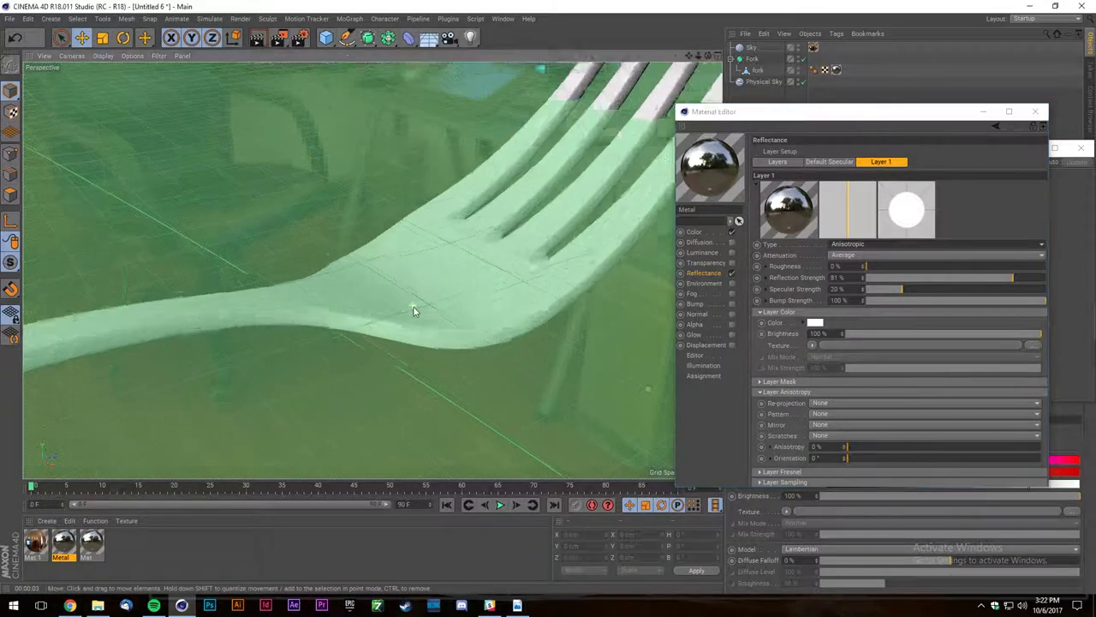
scroll(413, 310, "up", 3)
left_click(257, 38)
scroll(213, 291, "down", 3)
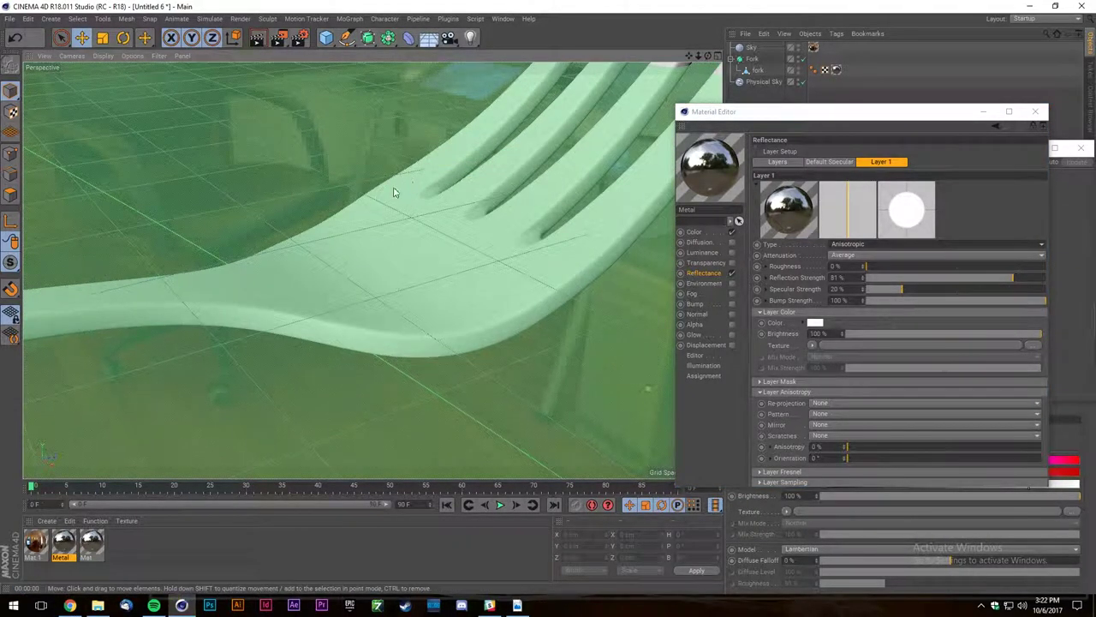
Set the layer anisotropy's Scratches option to Primary and render the fork in the viewport.
left_click(785, 265)
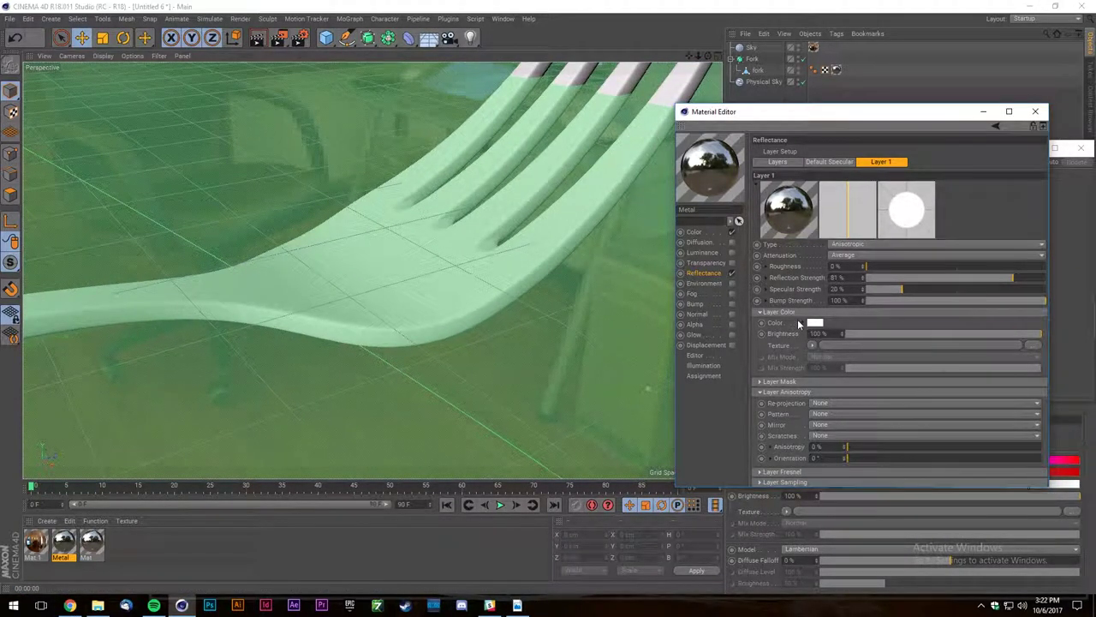
left_click(821, 424)
left_click(796, 434)
left_click(824, 436)
left_click(828, 458)
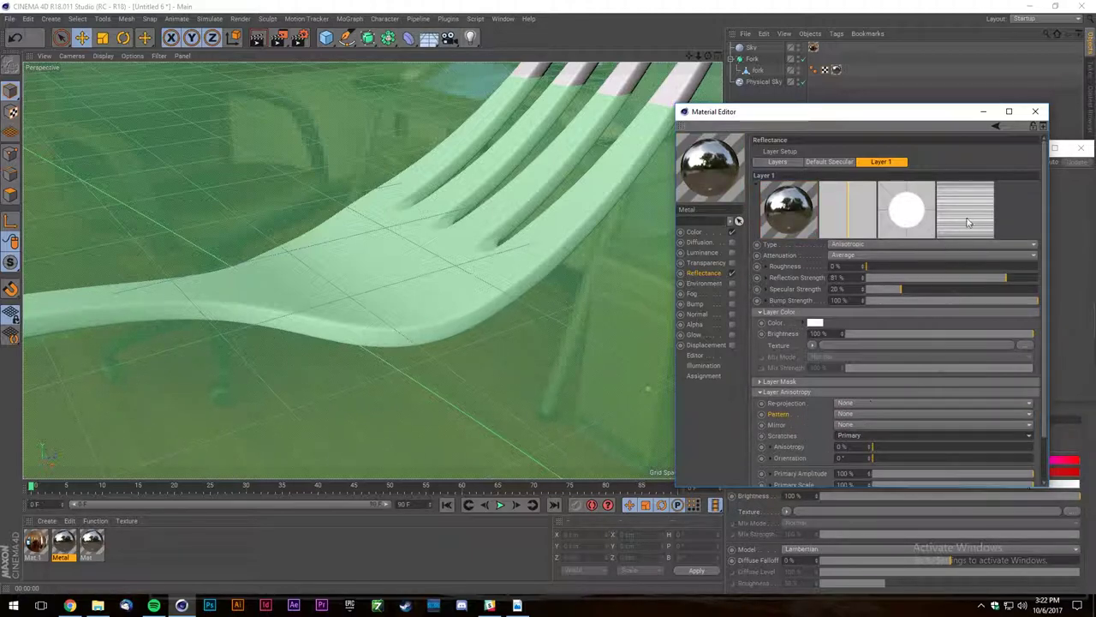
left_click(261, 41)
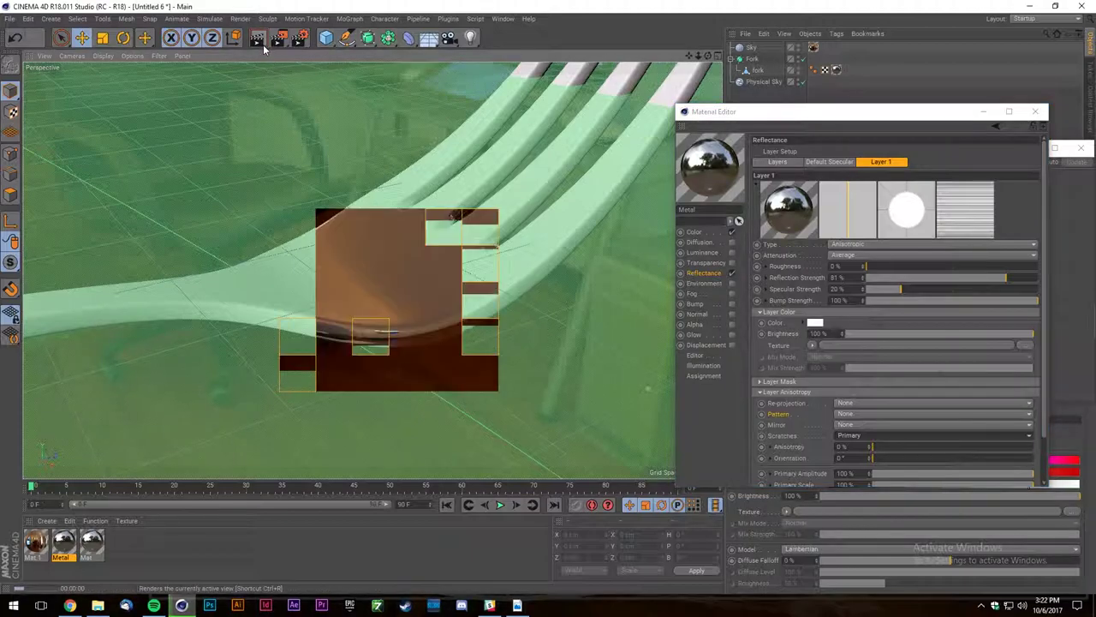
Set the anisotropy of the Metal material's Layer 1 to 63%.
scroll(273, 246, "down", 2)
scroll(273, 246, "up", 1)
left_click_drag(902, 445, 974, 443)
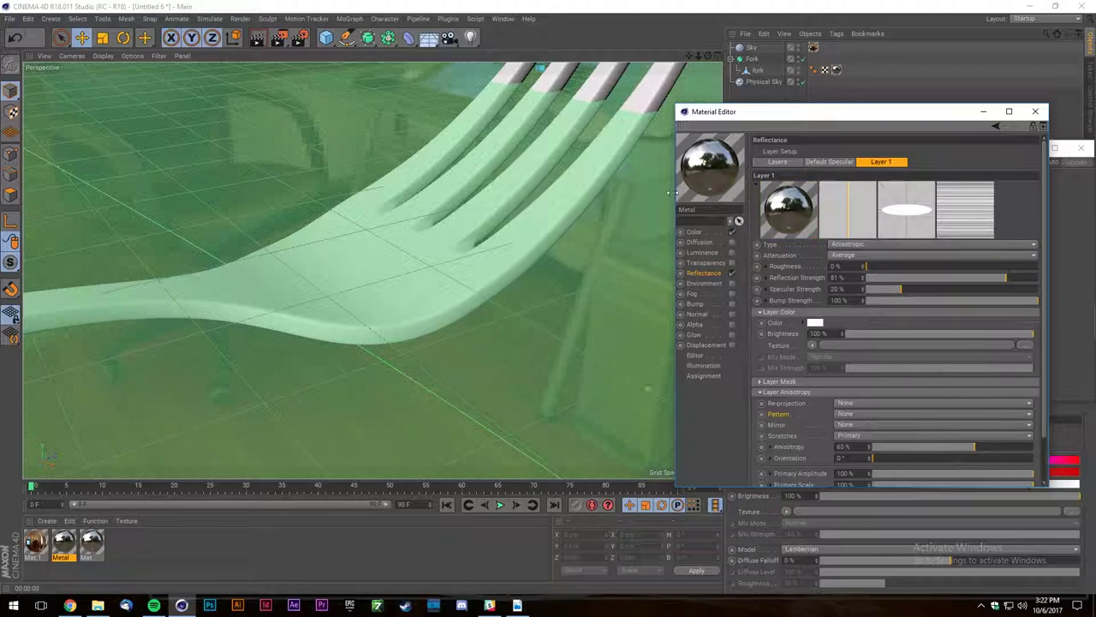
Try Planar re-projection with the Box pattern in the Metal material's layer anisotropy.
scroll(908, 455, "down", 3)
left_click(865, 353)
left_click(859, 375)
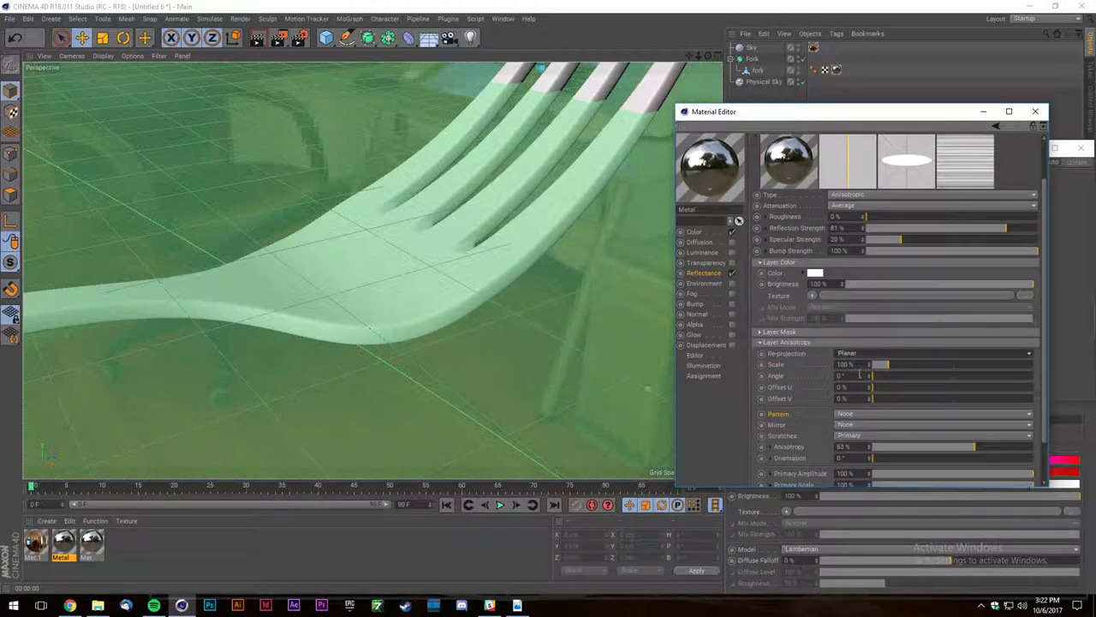
key("alt+r")
left_click_drag(420, 255, 402, 382, "alt")
left_click(856, 414)
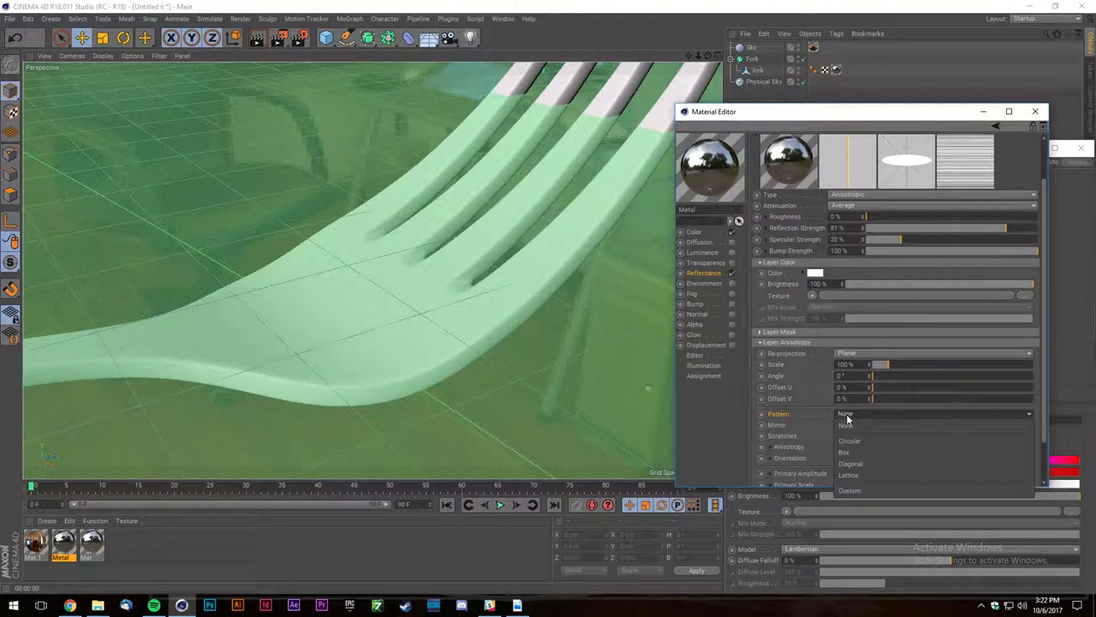
left_click(847, 436)
scroll(848, 416, "up", 1)
scroll(848, 416, "down", 2)
scroll(848, 414, "up", 1)
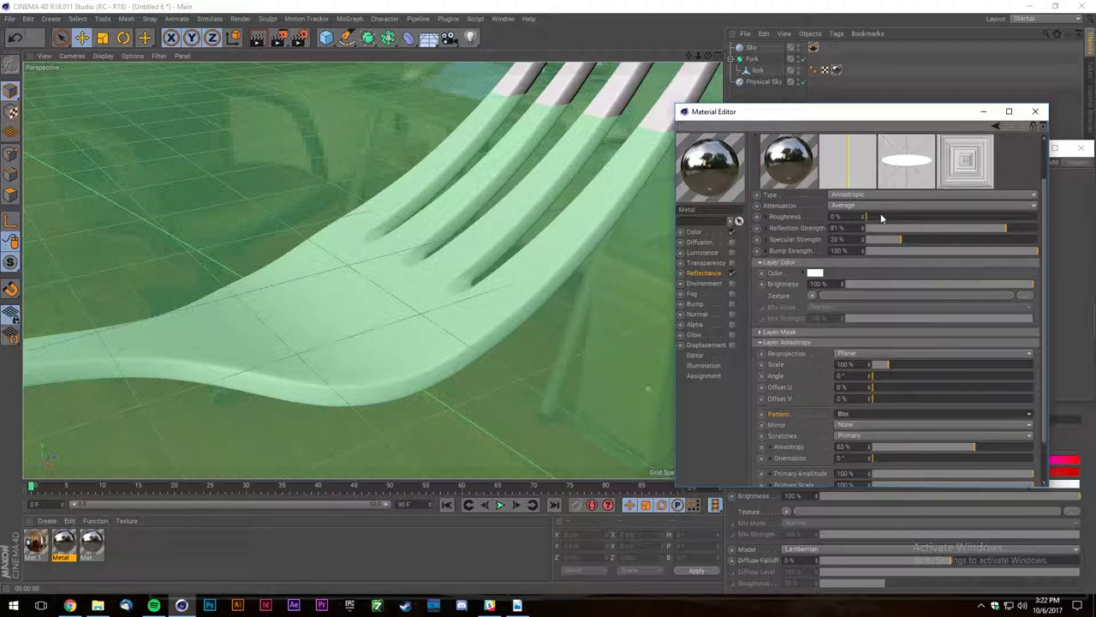
Set Layer 1's roughness to 9%, with the layer anisotropy's Re-projection at None and Pattern at Custom.
left_click(883, 218)
left_click(852, 354)
left_click(854, 365)
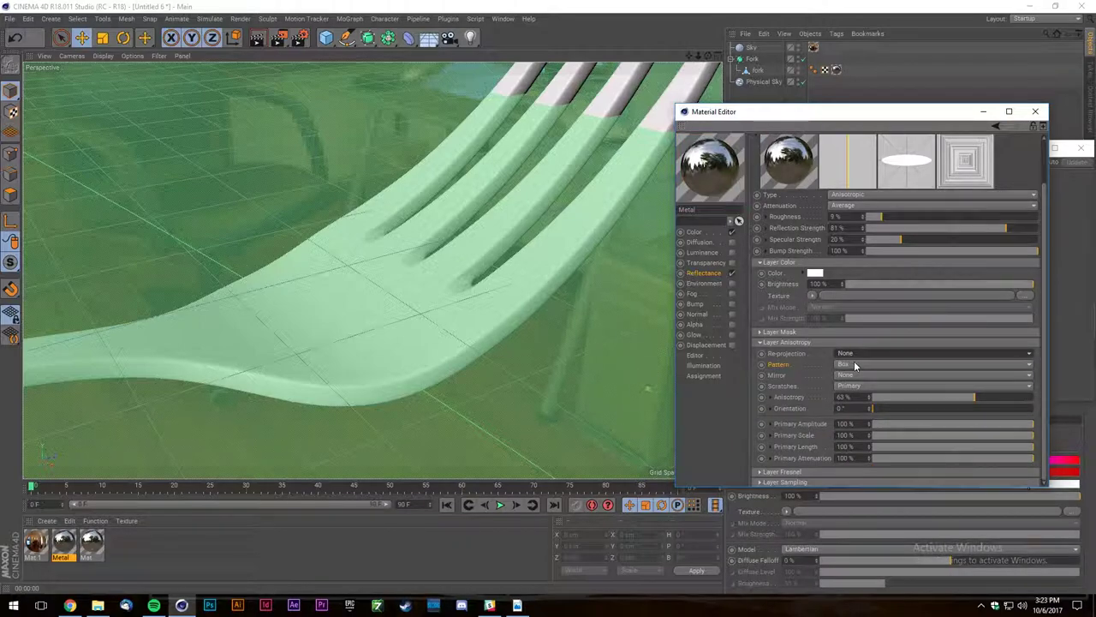
left_click(853, 366)
left_click(851, 385)
Render the fork in the viewport from a wider view and again in close-up to examine the scratches.
scroll(851, 385, "down", 1)
scroll(498, 344, "down", 1)
right_click_drag(379, 357, 360, 257, "alt")
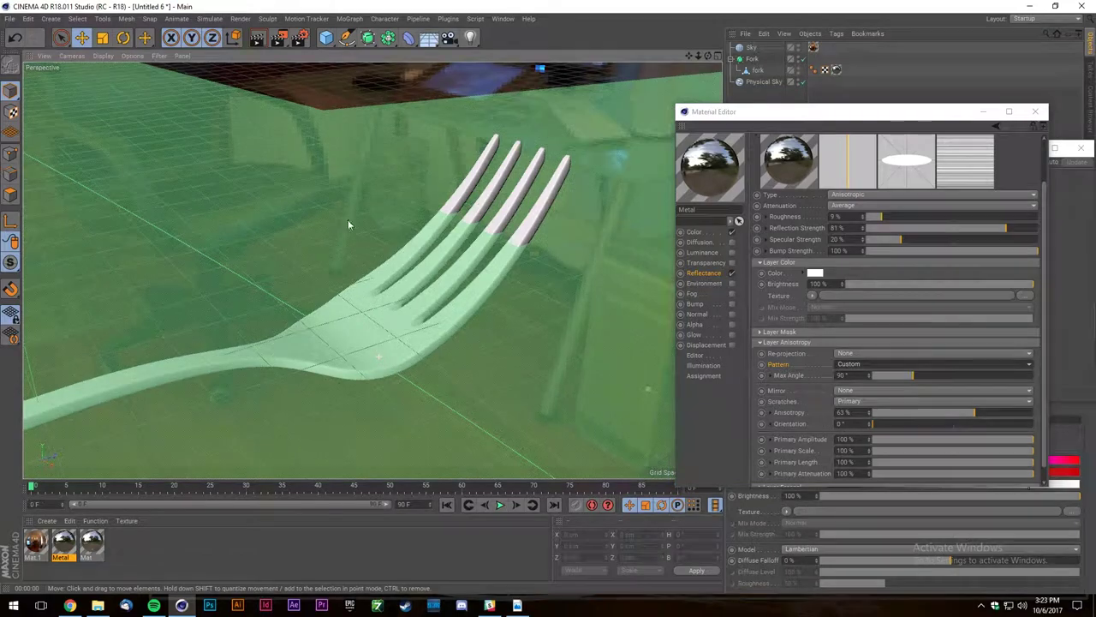
left_click(257, 40)
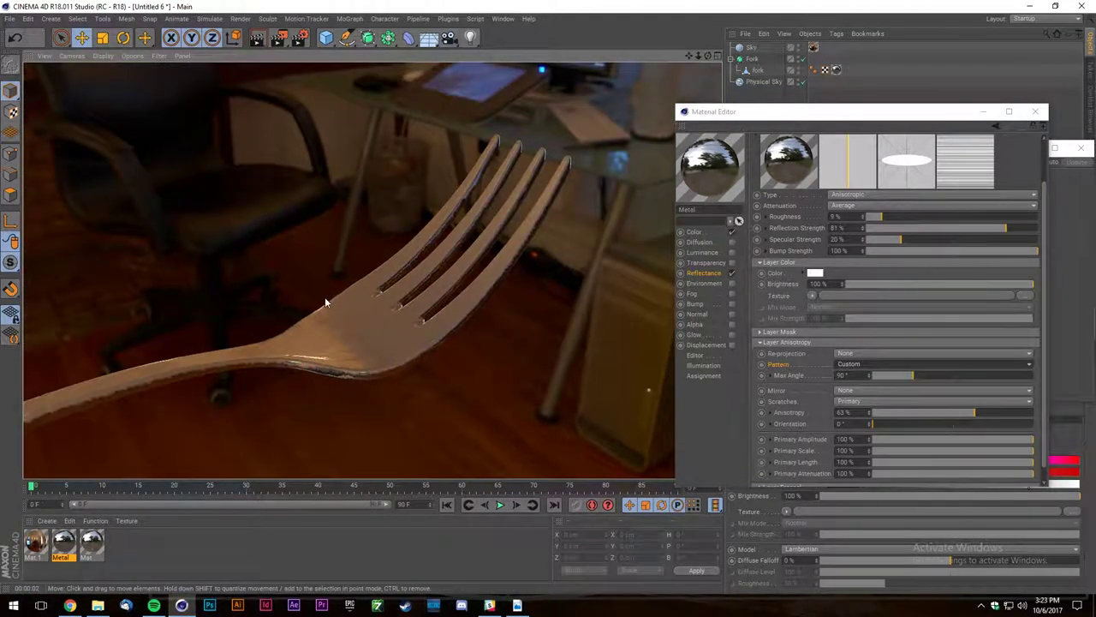
scroll(342, 347, "up", 4)
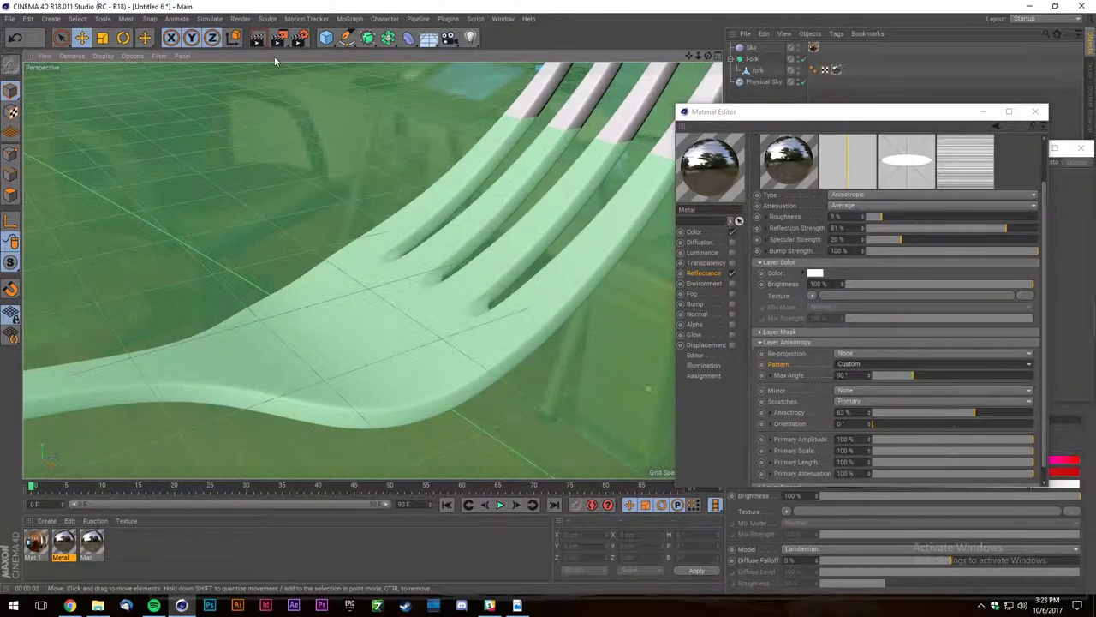
left_click(260, 40)
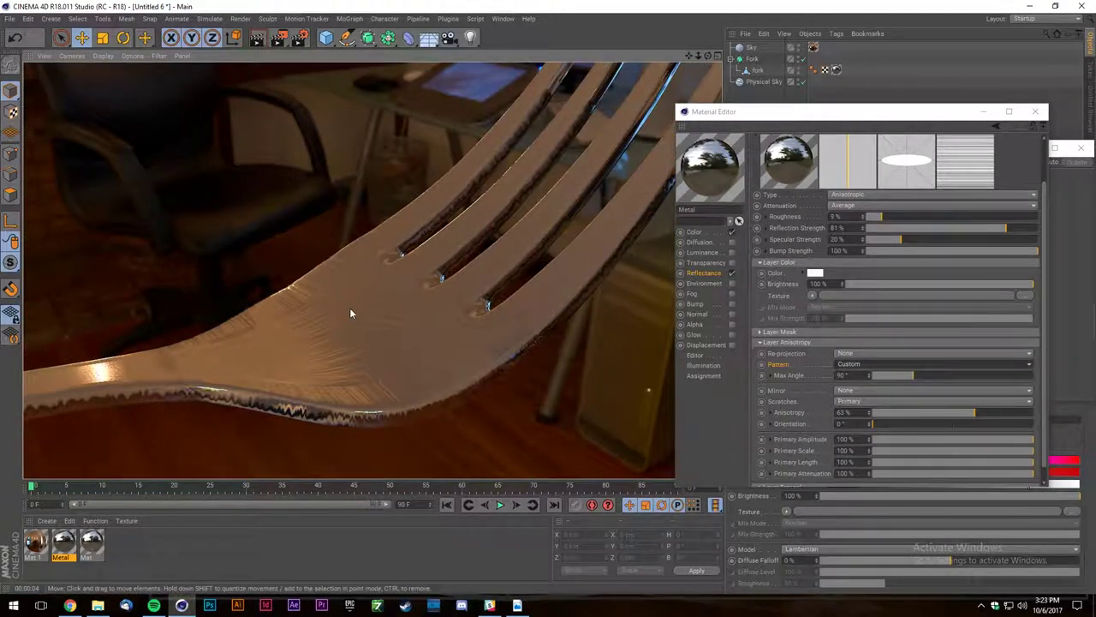
Delete the Fork object, add a plane in its place and apply the Metal material to it.
left_click(422, 316)
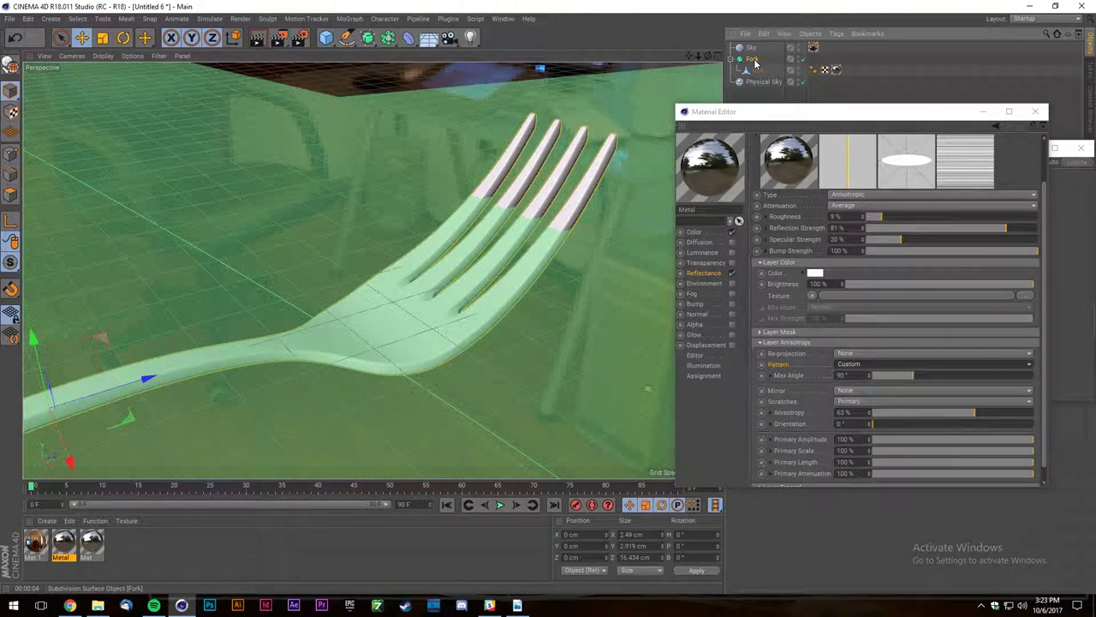
key("Delete")
left_click_drag(325, 37, 444, 76)
left_click(444, 75)
scroll(455, 140, "down", 6)
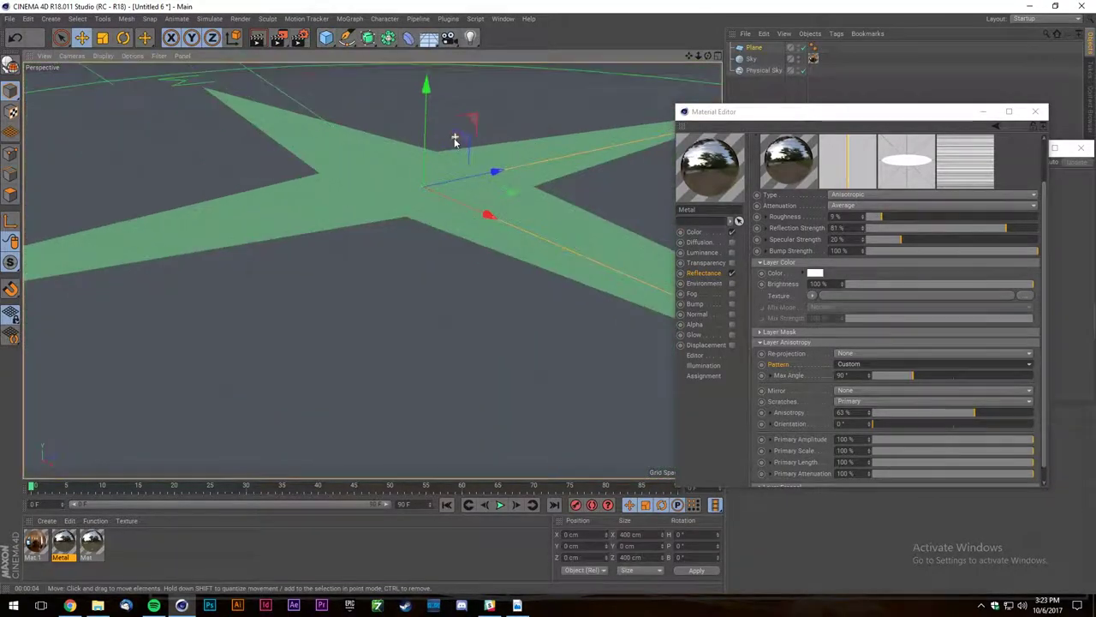
left_click_drag(77, 541, 289, 383)
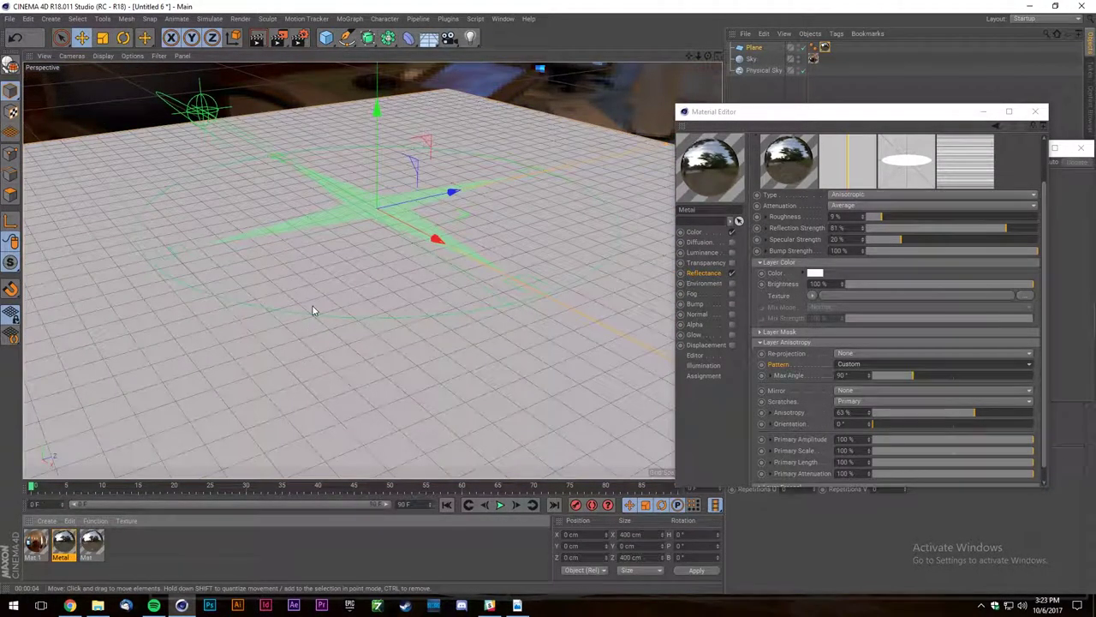
Render the whole plane in the viewport to examine its anisotropic scratches.
scroll(332, 429, "up", 2)
left_click(259, 39)
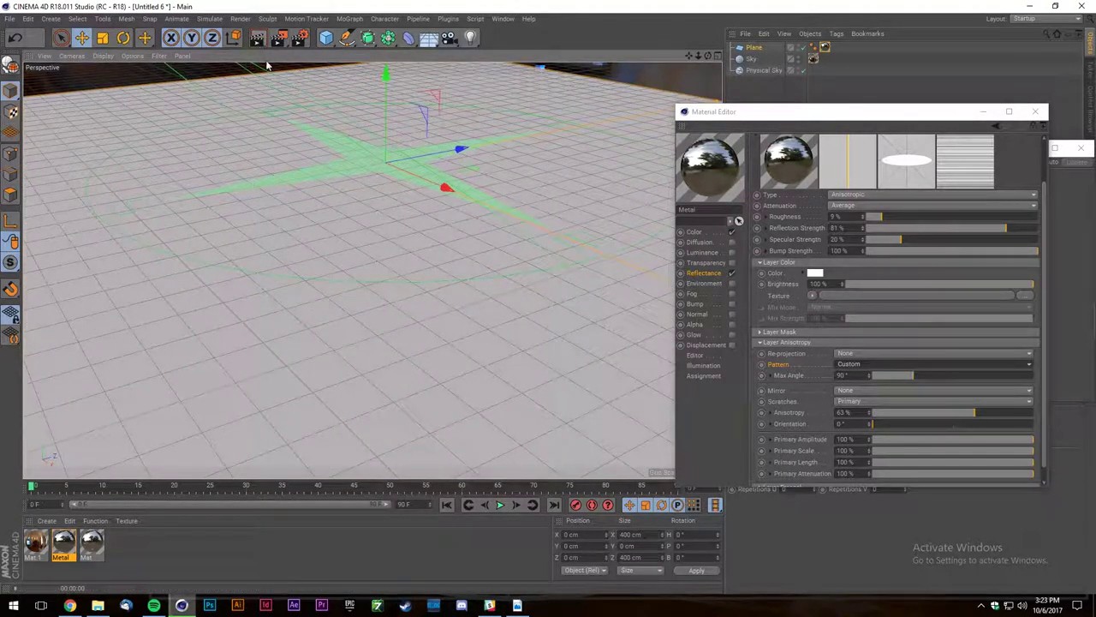
scroll(265, 371, "down", 4)
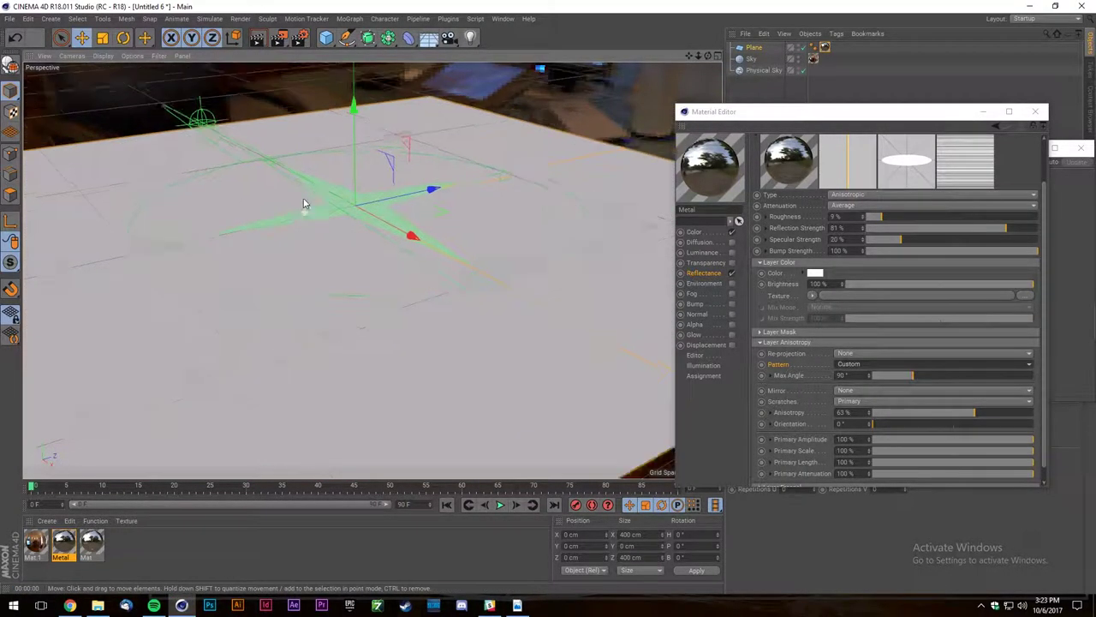
scroll(305, 209, "down", 3)
left_click(259, 40)
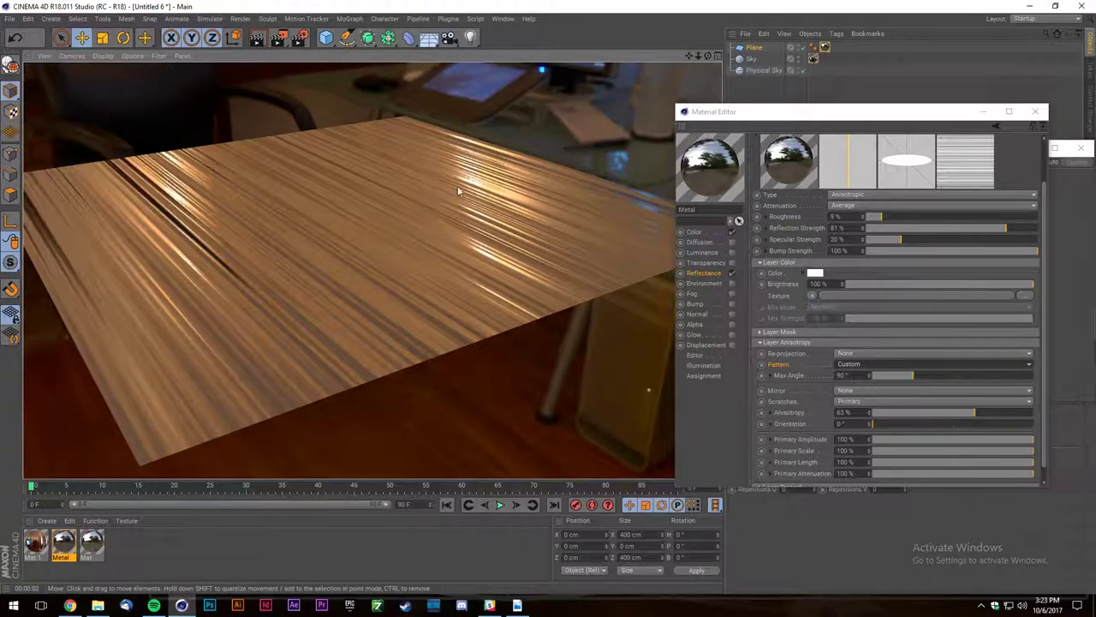
scroll(541, 389, "down", 3)
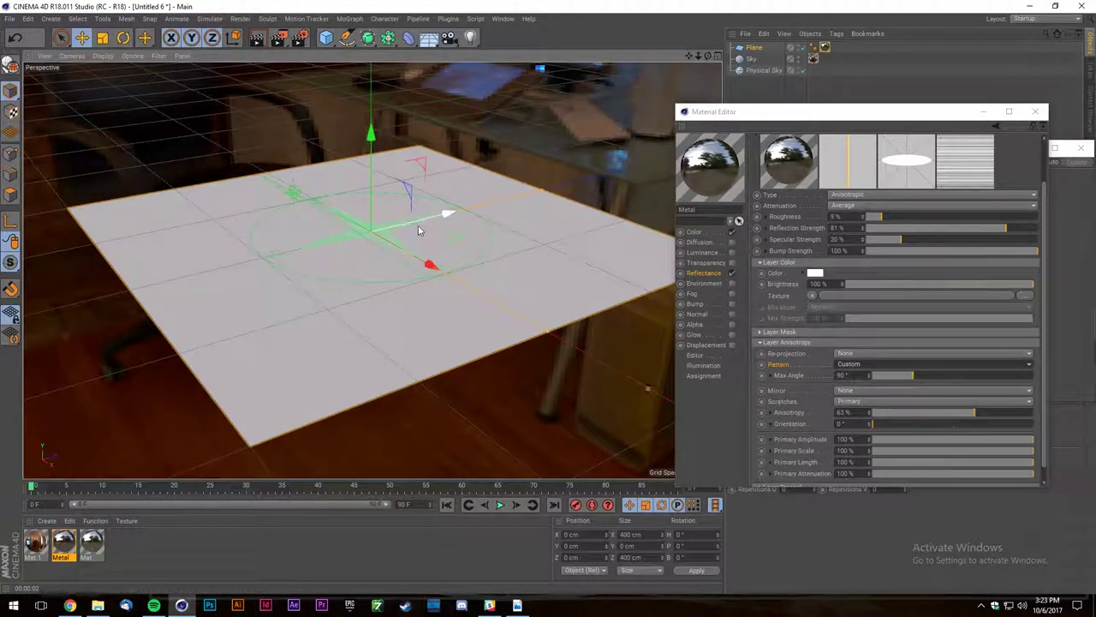
Render the plane in the viewport from a closer, steeper angle.
scroll(421, 228, "up", 3)
left_click_drag(707, 56, 741, 108)
scroll(274, 240, "up", 3)
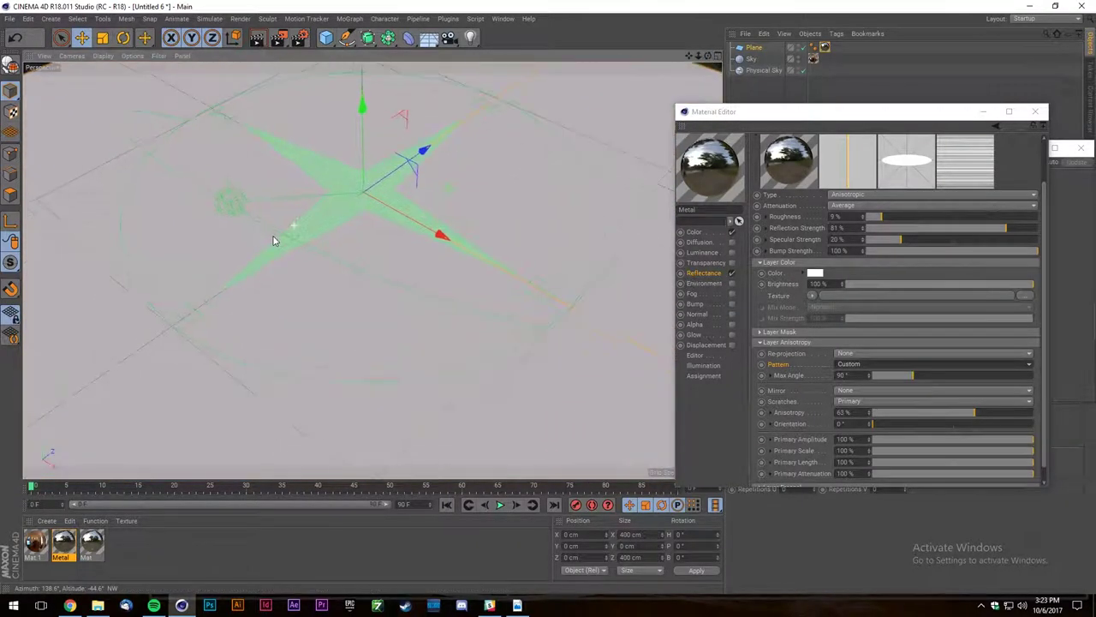
left_click(263, 38)
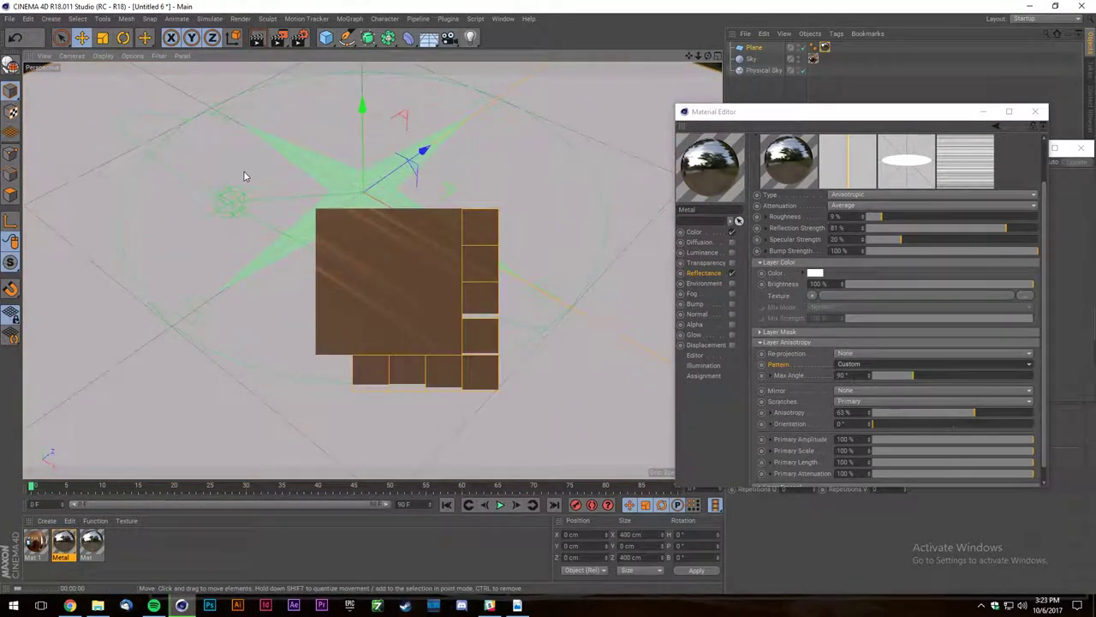
scroll(291, 273, "down", 3)
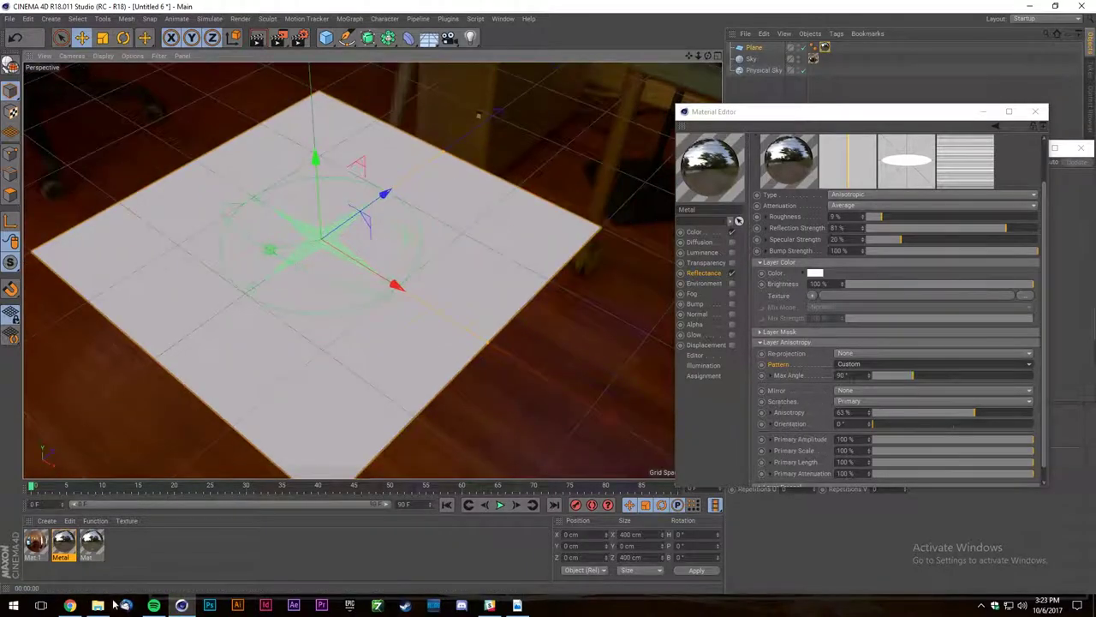
Switch to Chrome's "metal surfaces" image results and examine the raised metal pattern on the basement door.
left_click(70, 605)
key("ctrl+shift+Tab")
key("ctrl+shift+Tab")
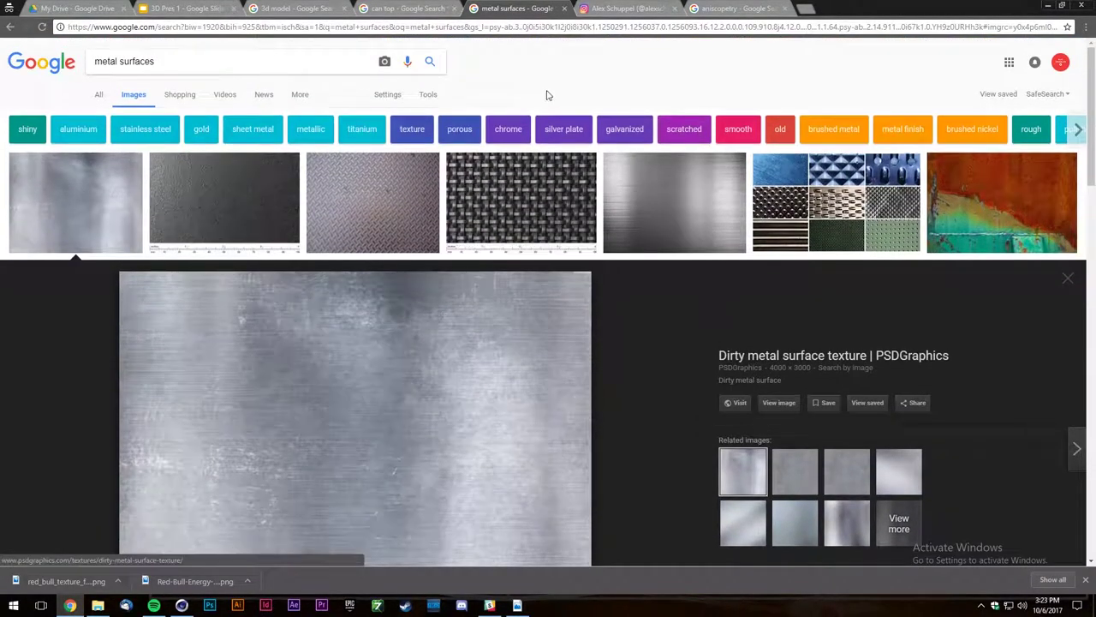
left_click(373, 189)
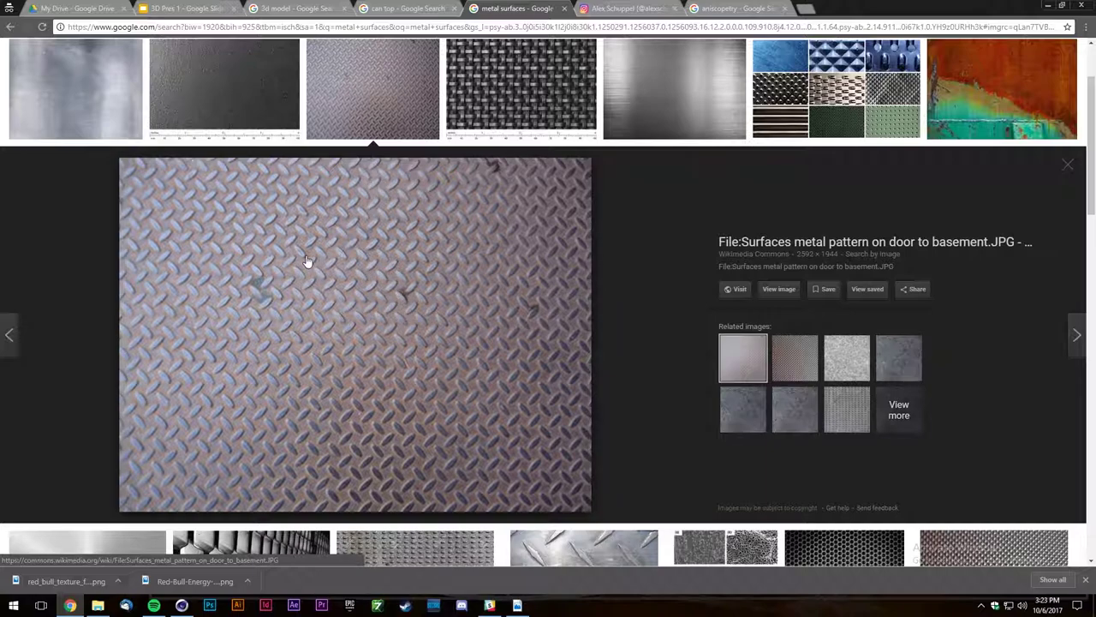
scroll(349, 261, "up", 2)
scroll(429, 253, "down", 1)
scroll(343, 281, "down", 2)
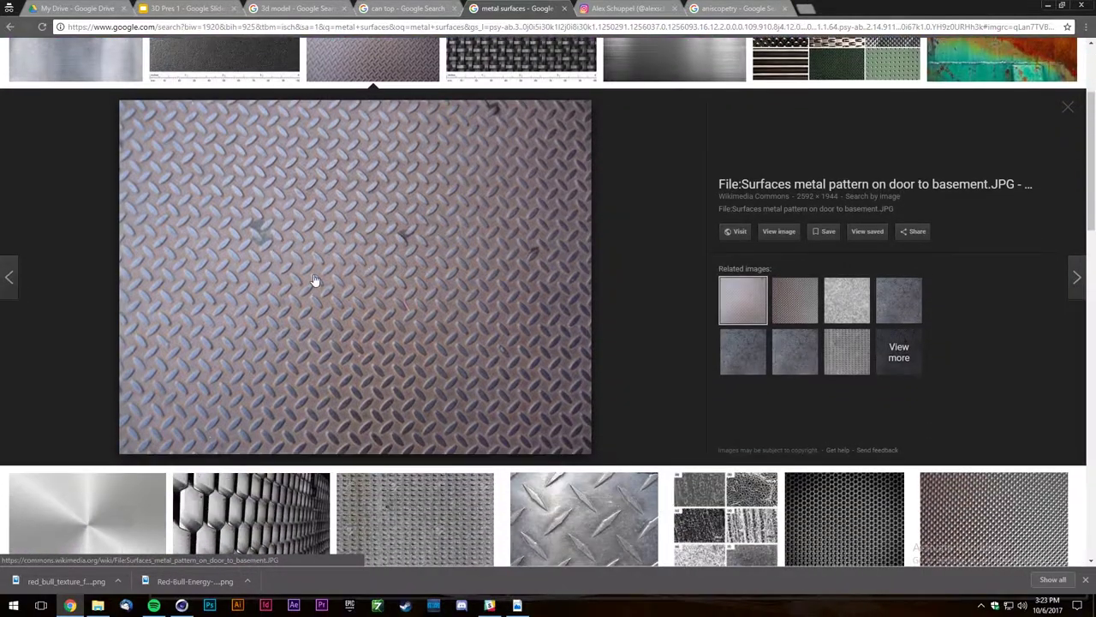
scroll(412, 236, "up", 1)
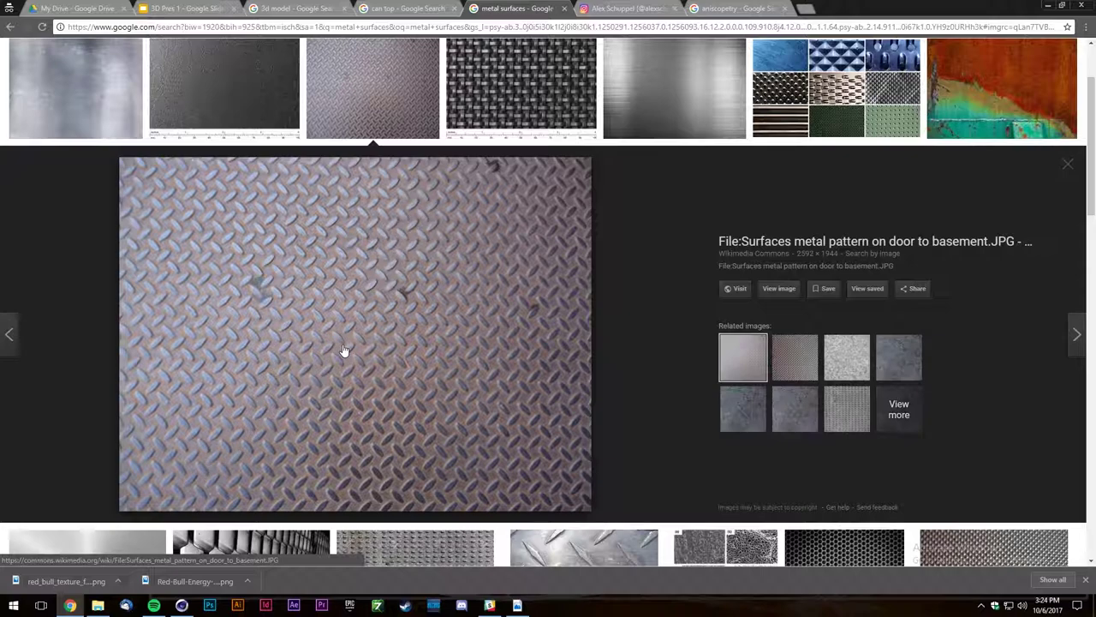
Switch back to Cinema 4D, search the Content Browser presets for "metal" and preview Brushed Metal 02.
left_click(181, 604)
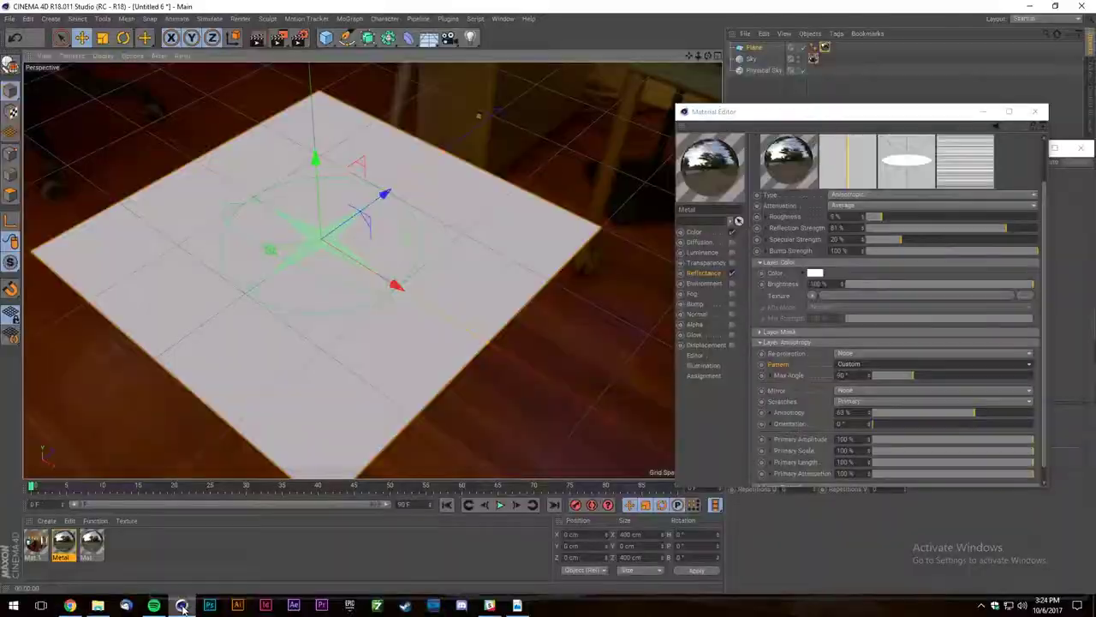
scroll(359, 312, "down", 3)
scroll(336, 263, "up", 5)
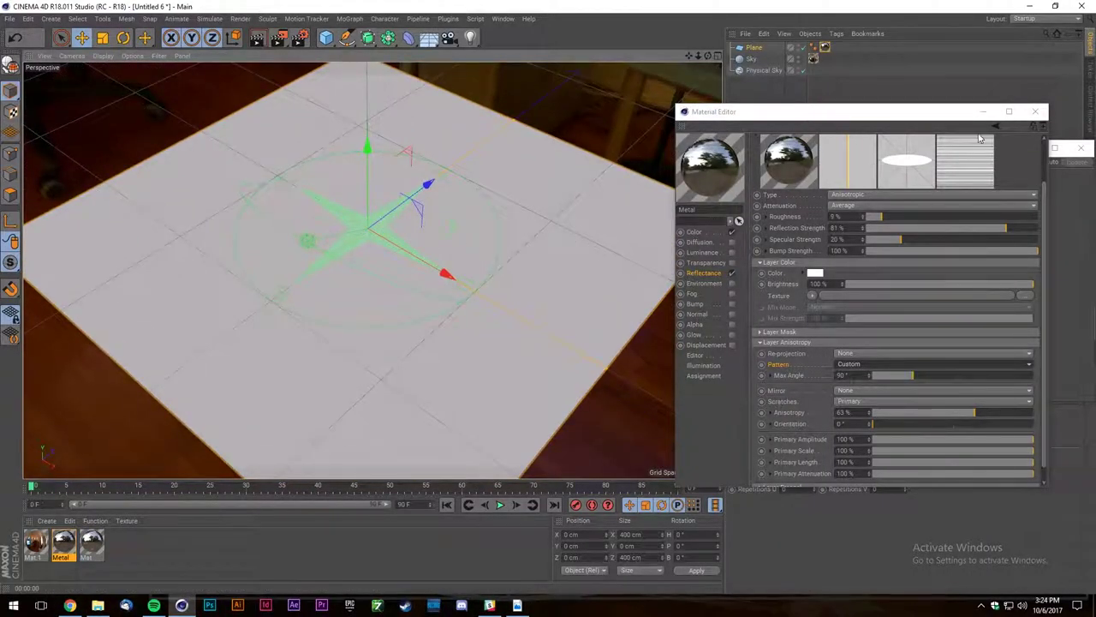
left_click_drag(925, 113, 675, 115)
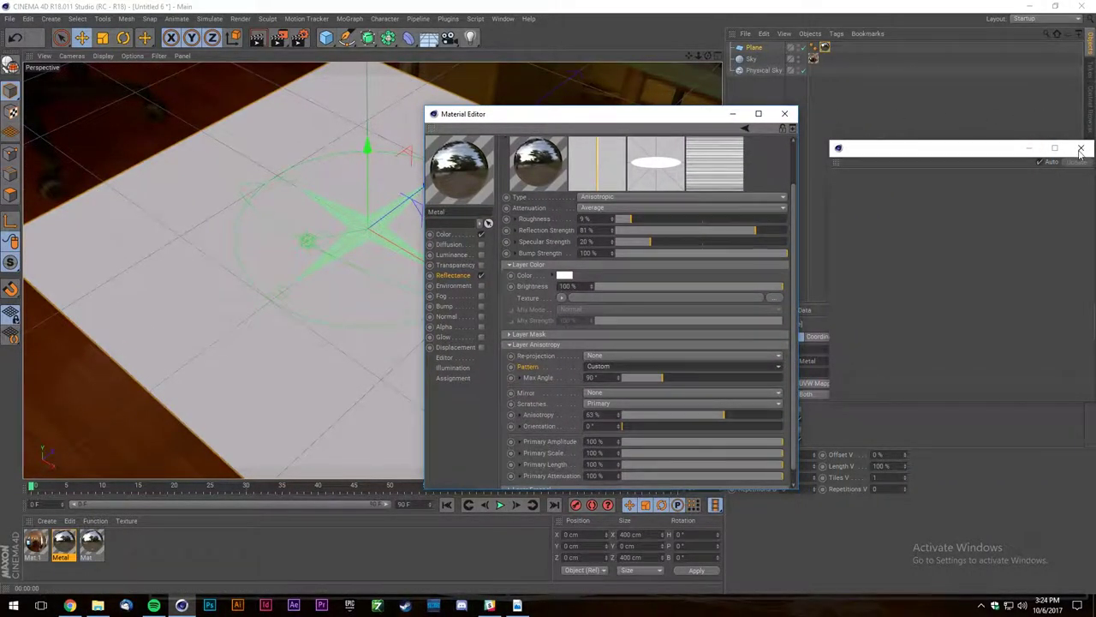
left_click(1091, 97)
type("m")
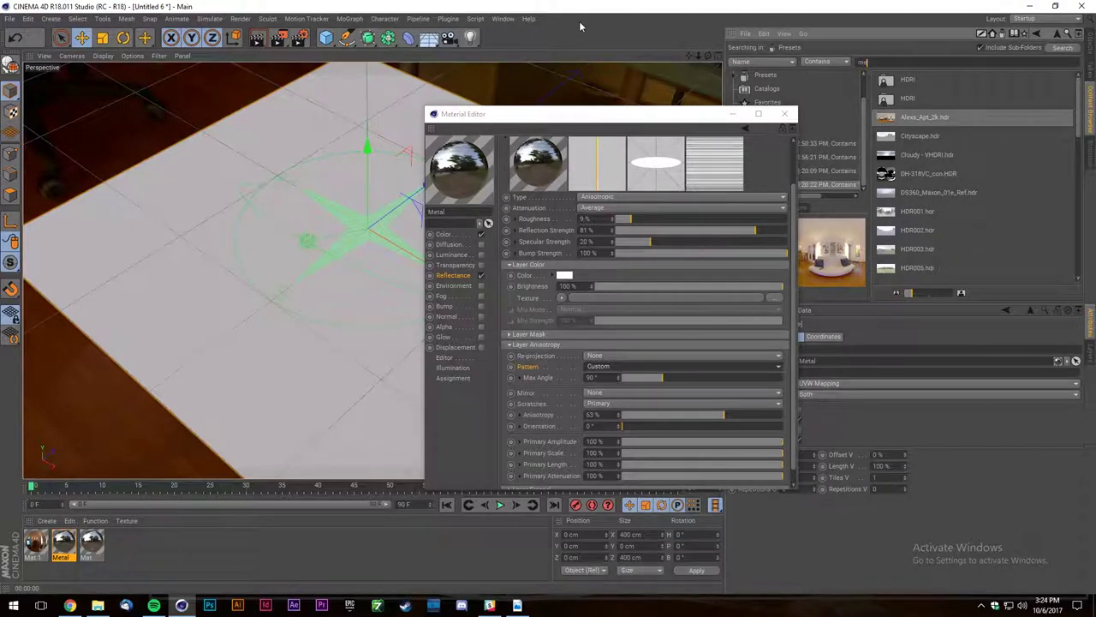
type("etal")
left_click(911, 156)
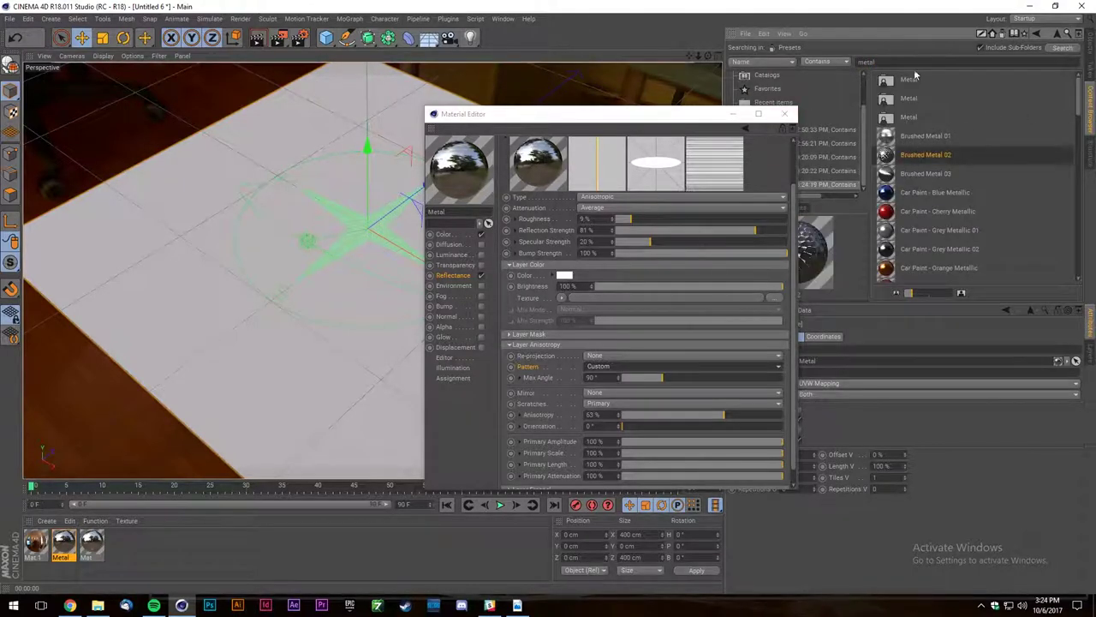
Search the Content Browser presets for "bump" and look through the texture previews from the start of the results.
type("bump")
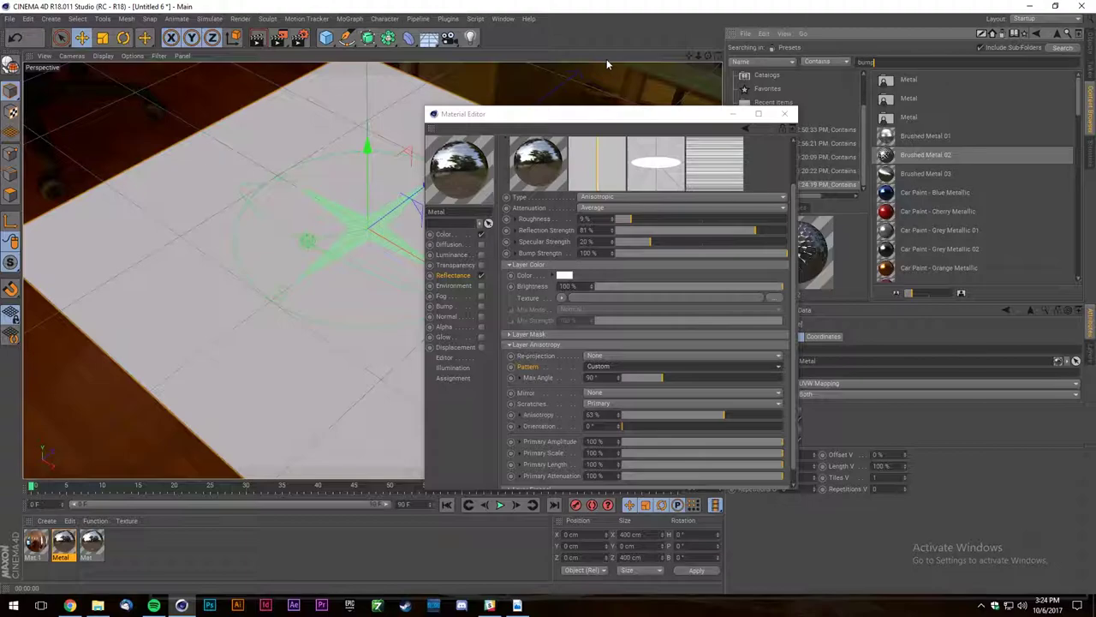
left_click_drag(713, 114, 555, 120)
left_click(938, 105)
key("Down")
key("Down")
key("Down")
key("Down")
key("Down")
key("Down")
key("Down")
key("Down")
key("Down")
key("Down")
key("Down")
key("Down")
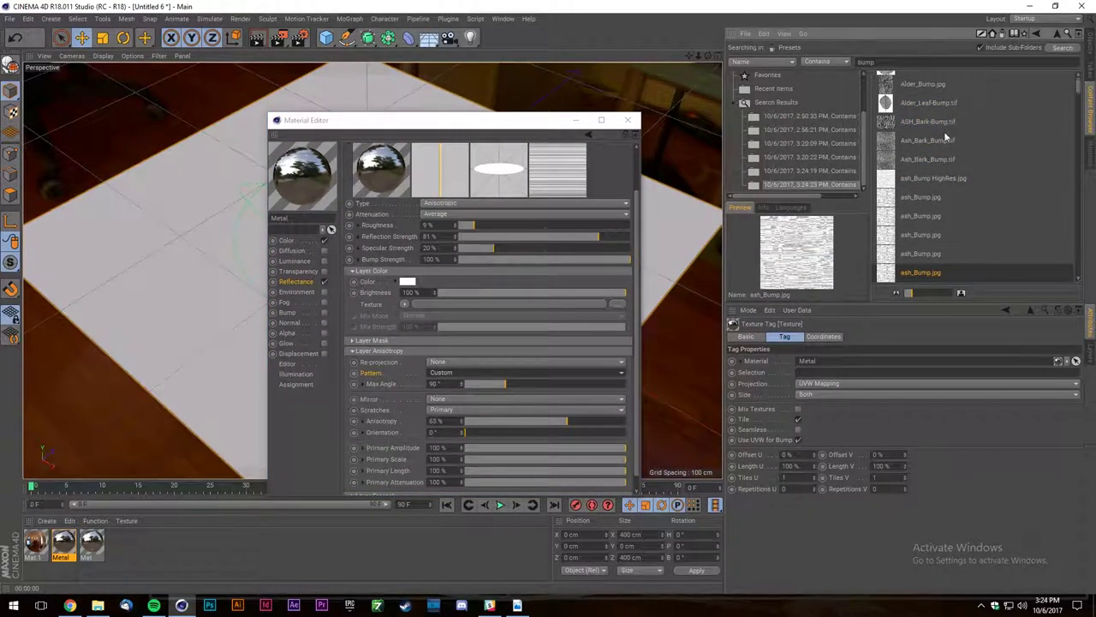
key("Down")
key("Down")
key("Down")
key("Down")
key("Down")
key("Down")
key("Down")
key("Down")
key("Down")
key("Down")
key("Down")
key("Down")
key("Down")
key("Down")
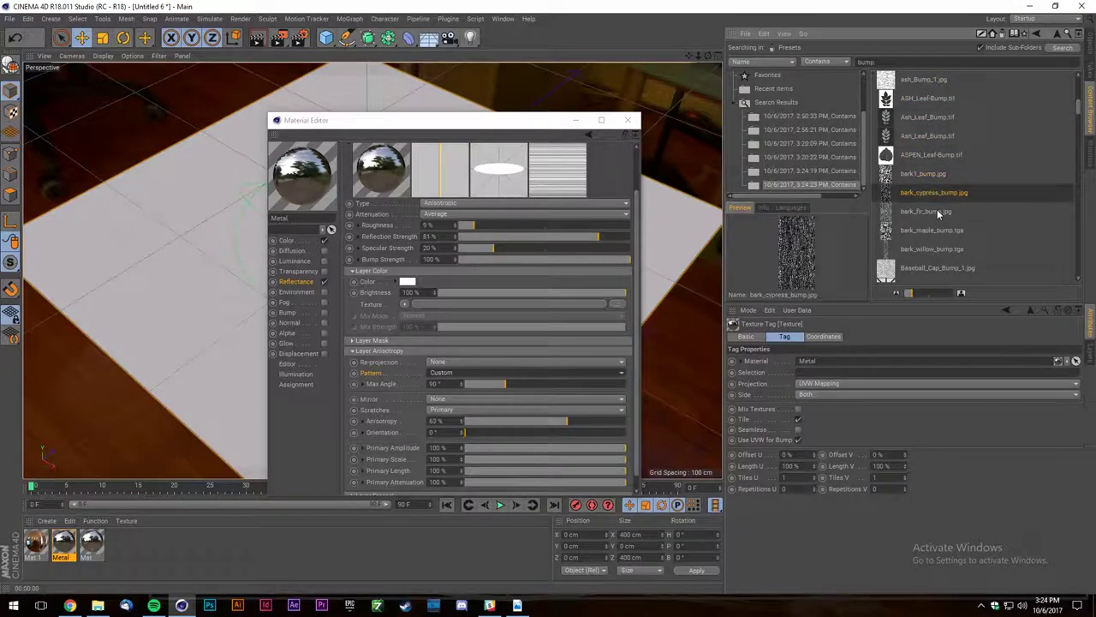
key("Down")
key("Down")
key("Down")
key("Down")
key("Down")
key("Down")
key("Down")
key("Down")
key("Down")
key("Down")
key("Down")
key("Down")
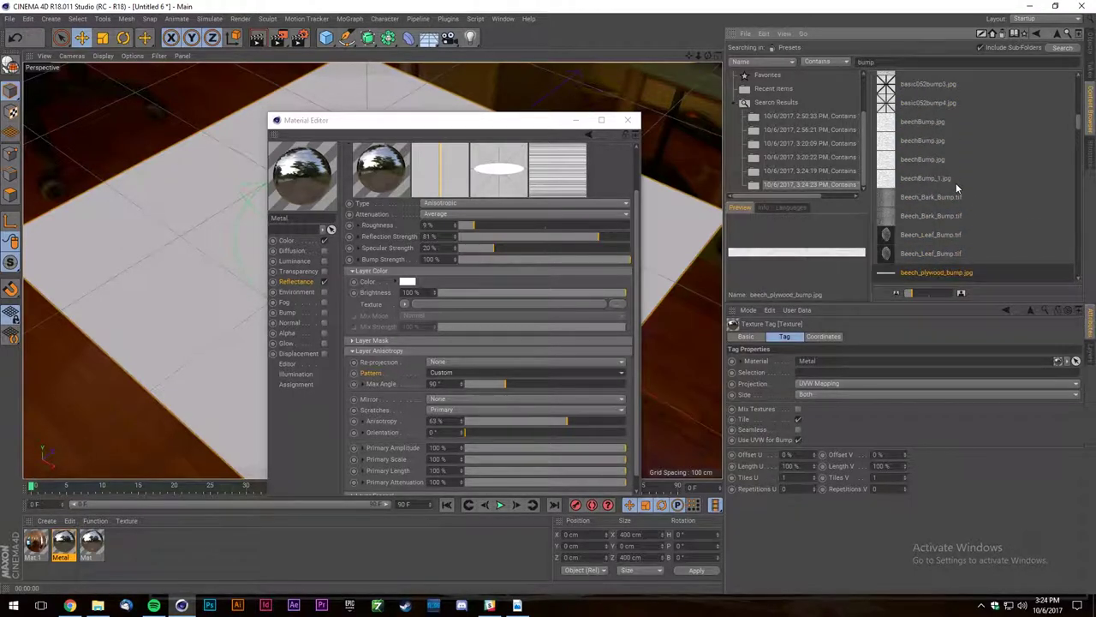
key("Down")
key("Down")
key("Down")
key("Down")
key("Down")
key("Down")
key("Down")
key("Down")
key("Down")
key("Down")
key("Down")
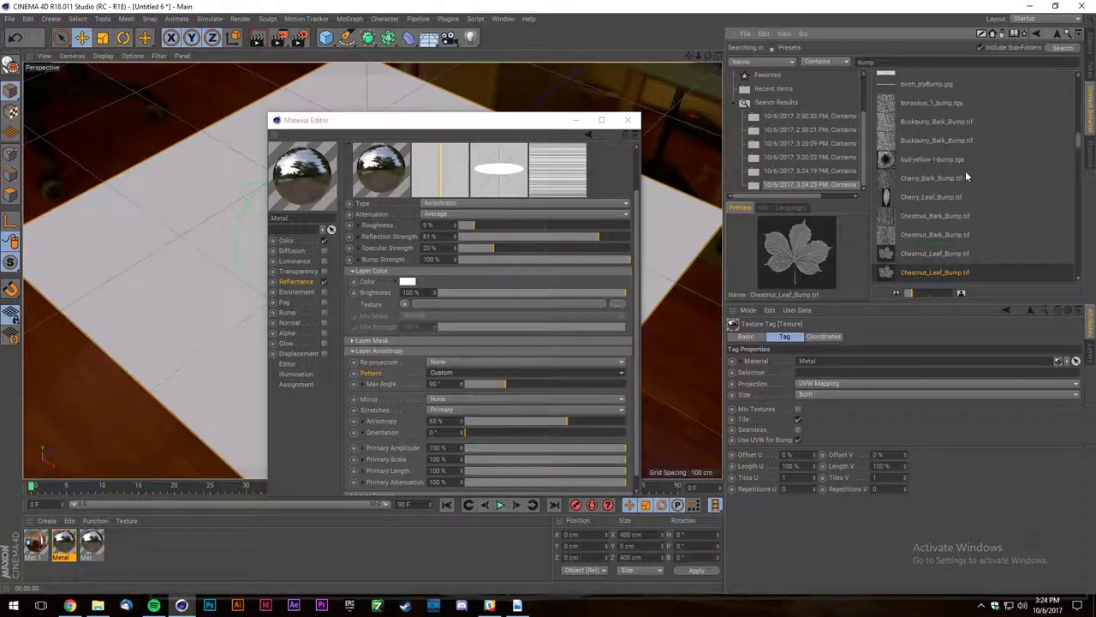
key("Down")
key("Down")
key("Down")
Look through the remaining "bump" texture previews from the end of the results back to the Poplar_Bark_Bump.tif texture.
left_click_drag(1079, 160, 1081, 270)
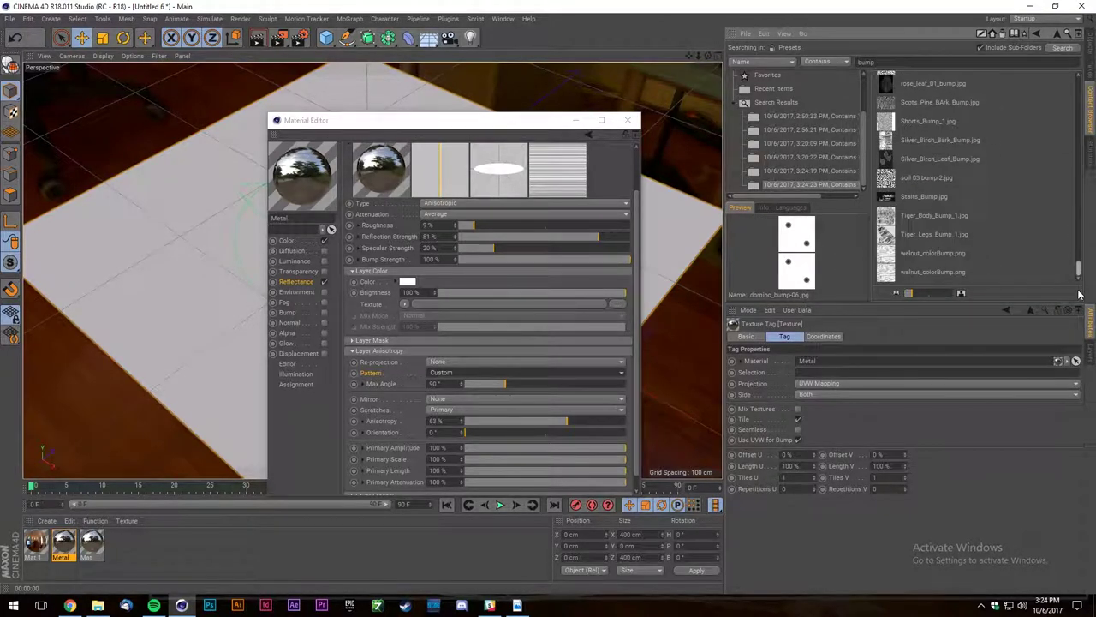
left_click(971, 267)
key("Up")
key("Up")
key("Up")
key("Up")
key("Up")
key("Up")
key("Up")
key("Up")
key("Up")
key("Up")
key("Up")
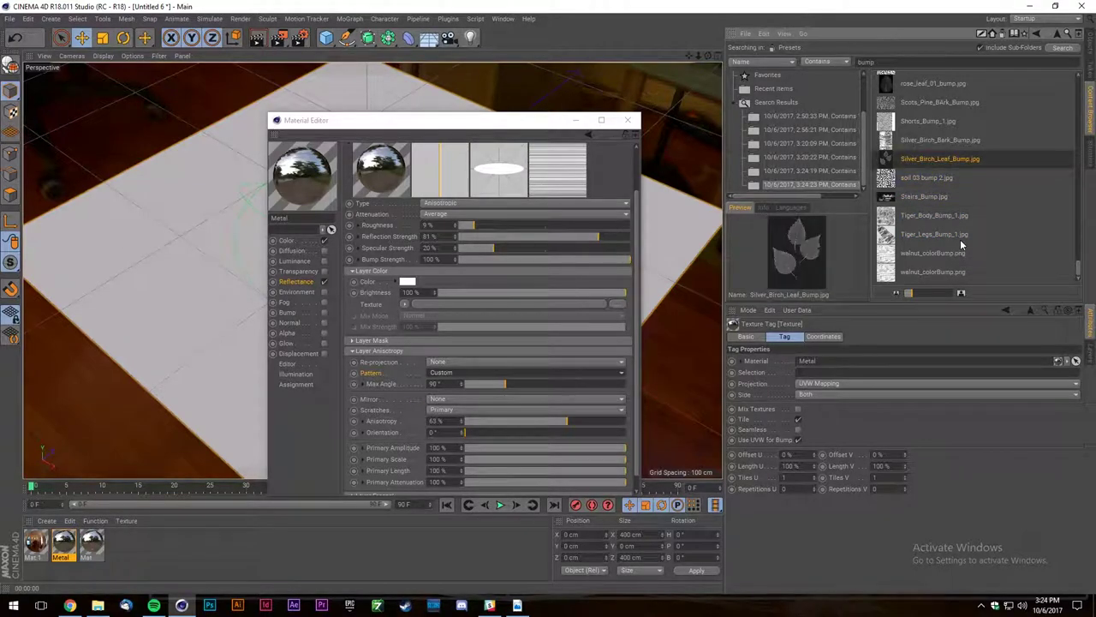
scroll(959, 232, "up", 2)
key("Up")
key("Up")
key("Up")
key("Up")
key("Up")
key("Down")
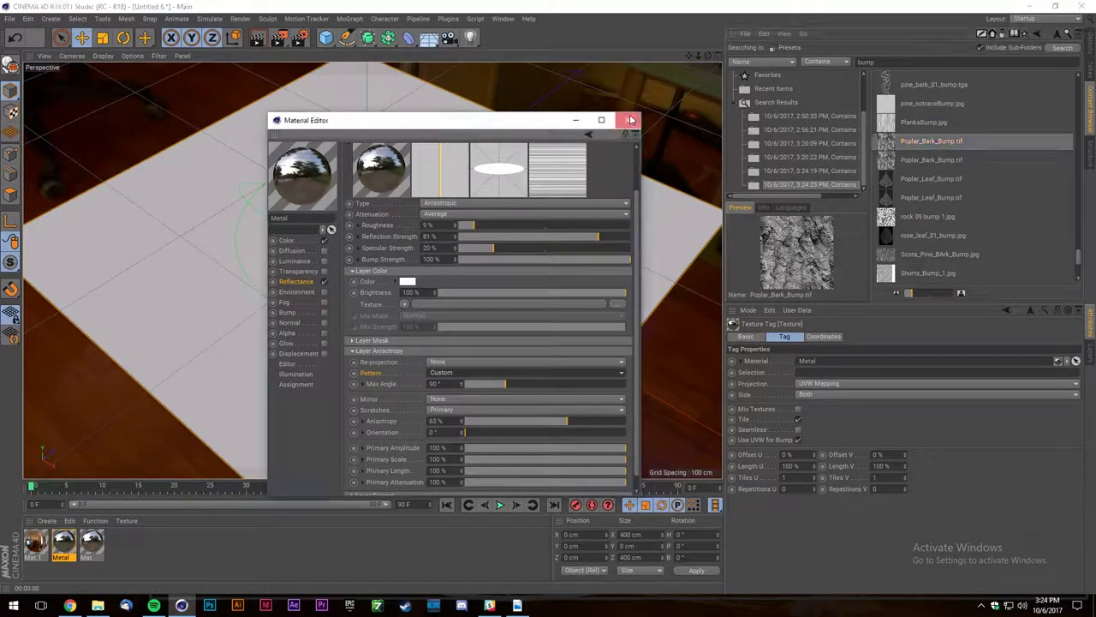
Close the material editor and delete the Metal material's texture tag from the plane.
left_click(629, 120)
left_click(1090, 43)
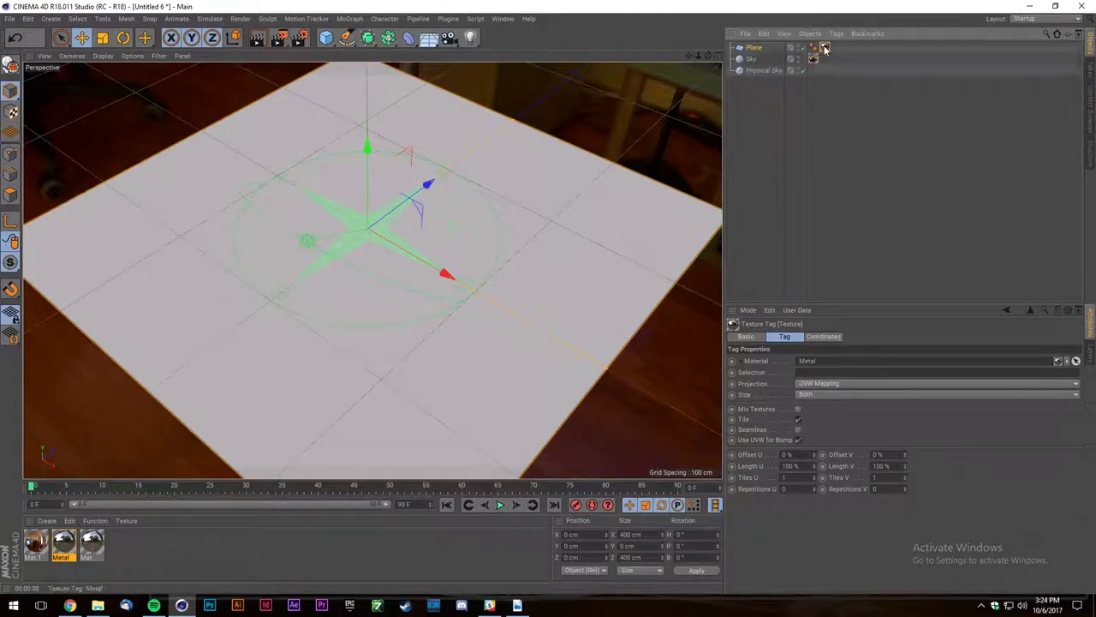
key("Delete")
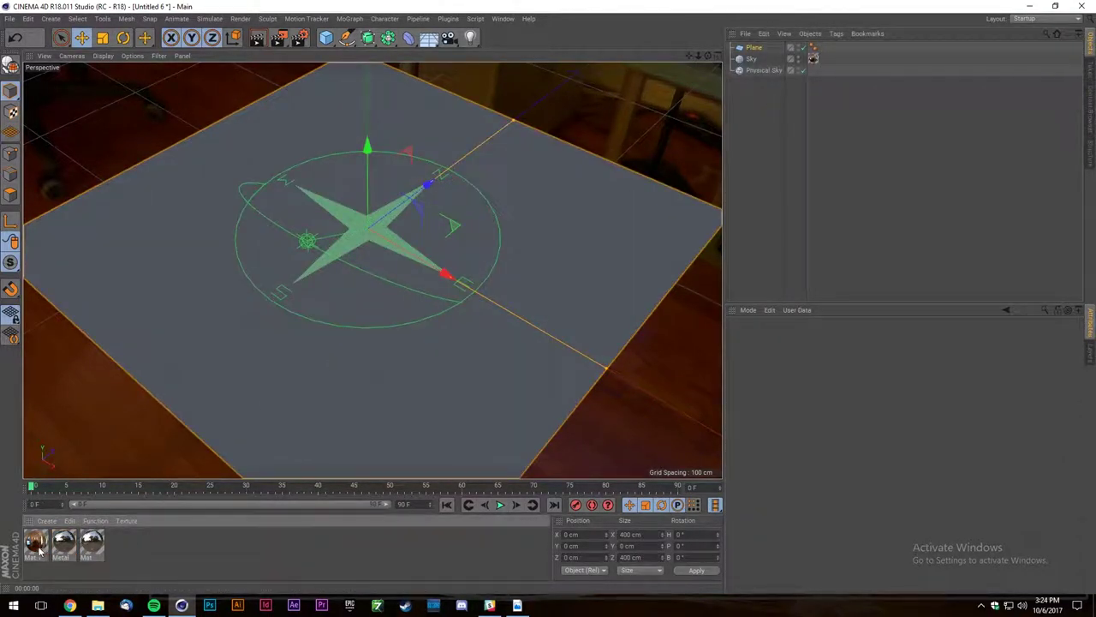
Create a new material with Color disabled and replace its default specular with a GGX reflectance layer.
left_click(47, 522)
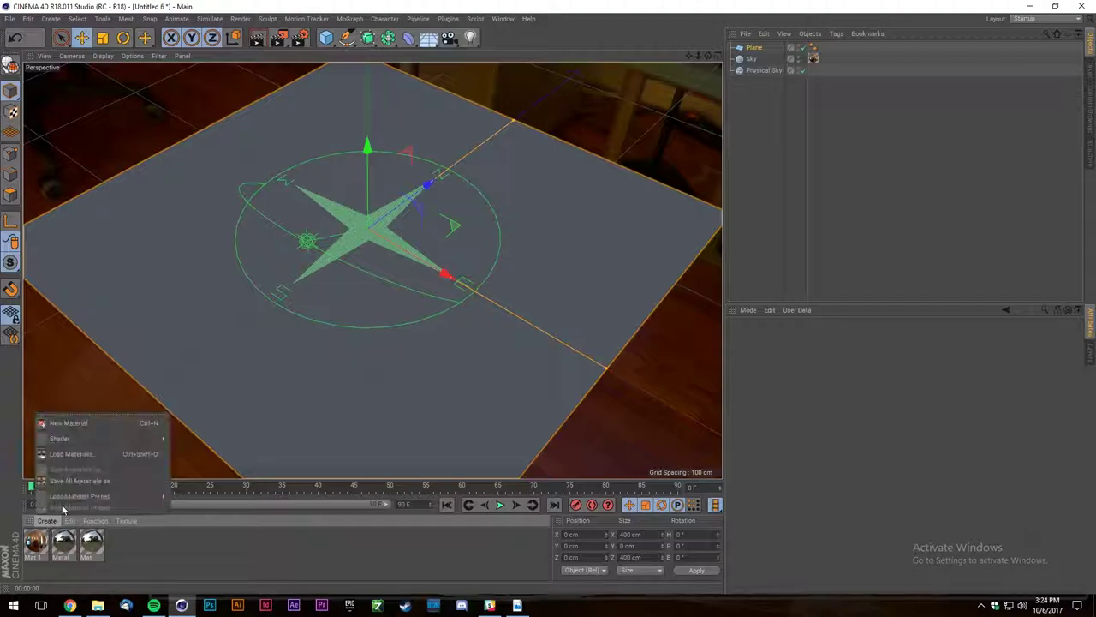
left_click(92, 423)
double_click(36, 541)
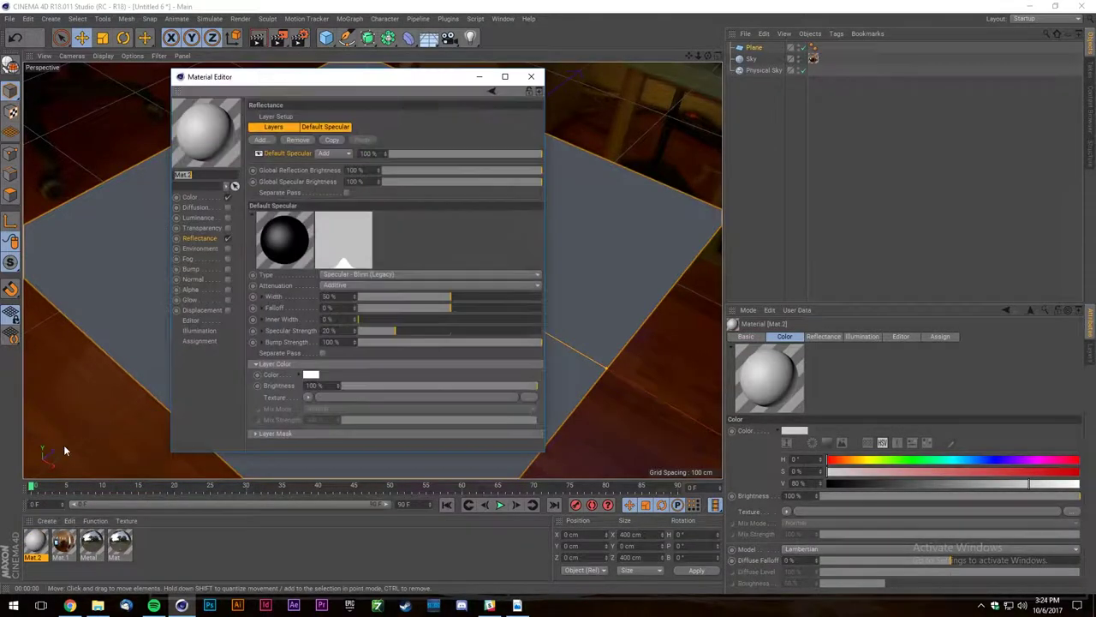
left_click(221, 197)
left_click(201, 239)
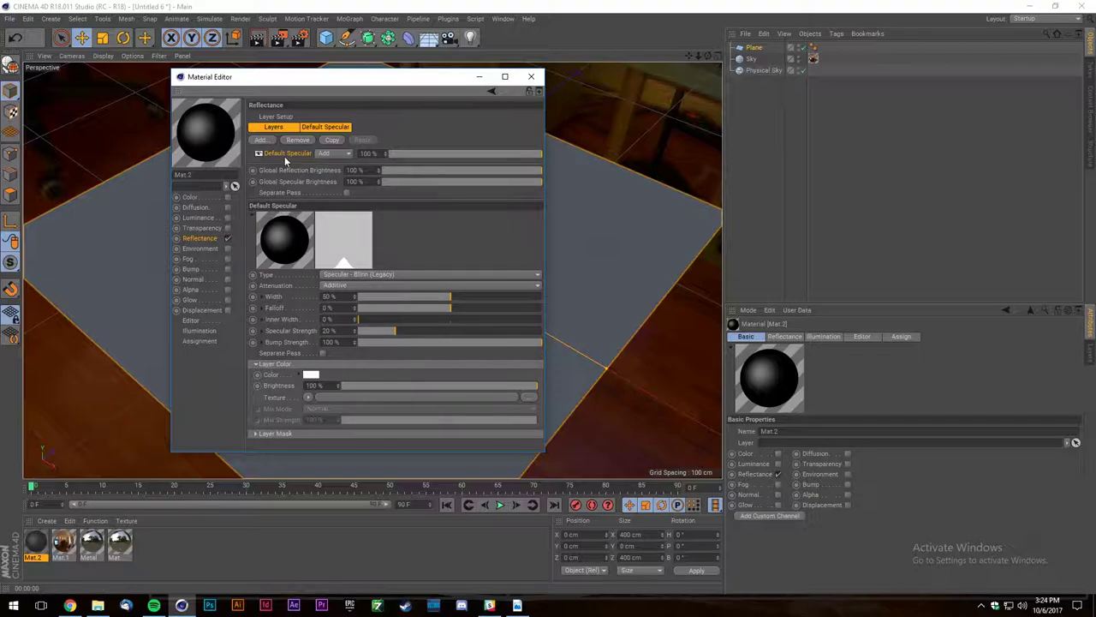
left_click(286, 142)
left_click(269, 142)
left_click(290, 154)
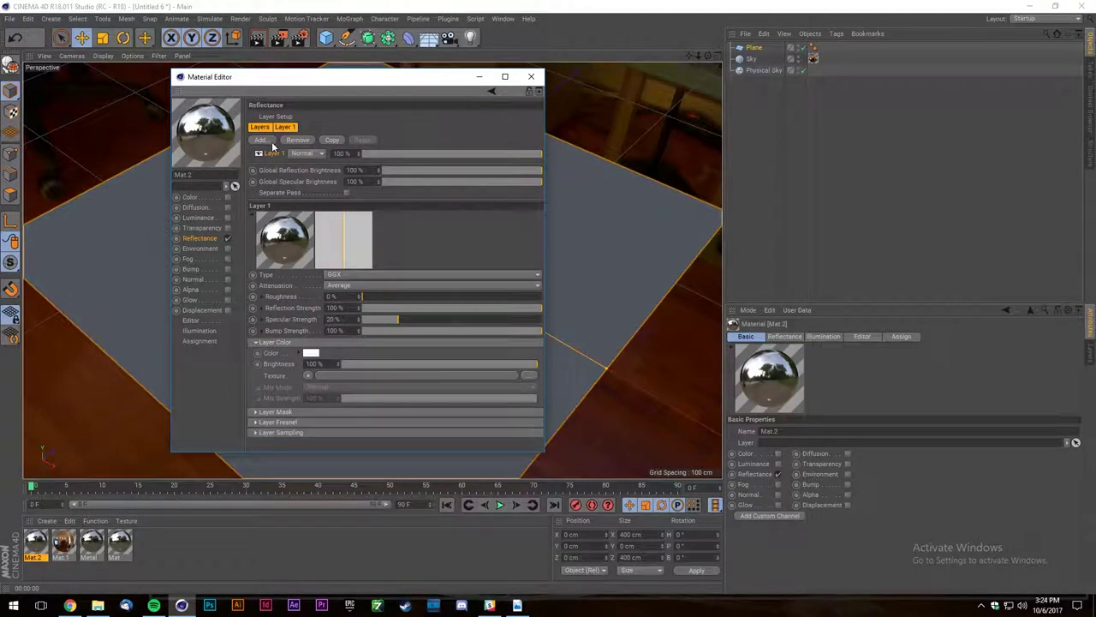
Apply the new reflective material to the plane and render the view.
left_click_drag(36, 541, 143, 326)
left_click(291, 90)
left_click_drag(342, 76, 733, 116)
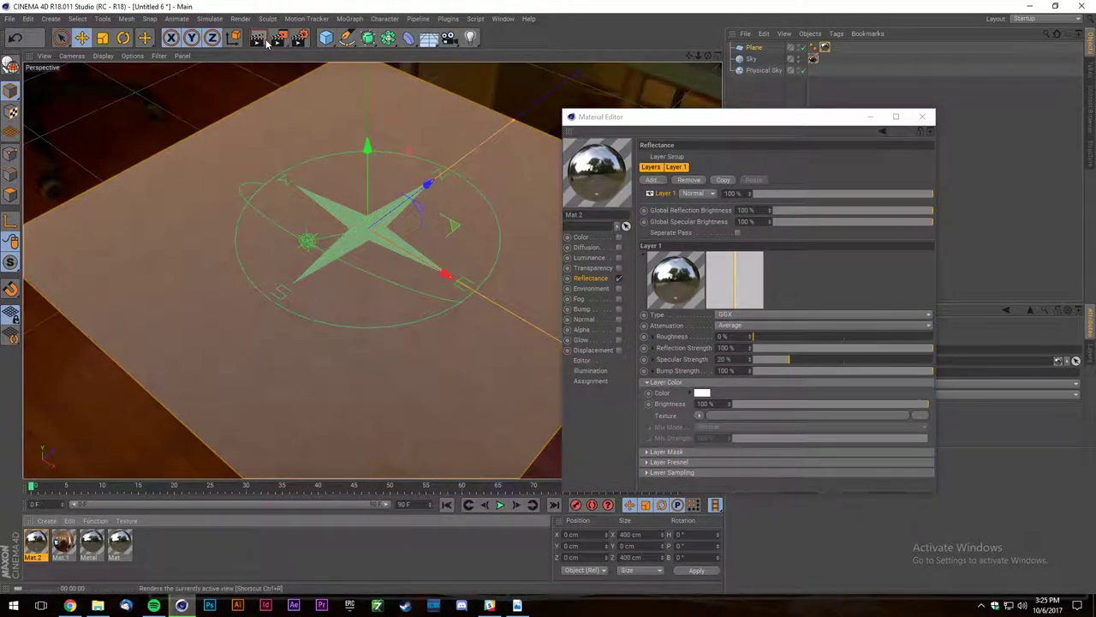
left_click(267, 41)
Enable Bump on Mat.2 with a Noise shader as its texture and render the view.
left_click(588, 308)
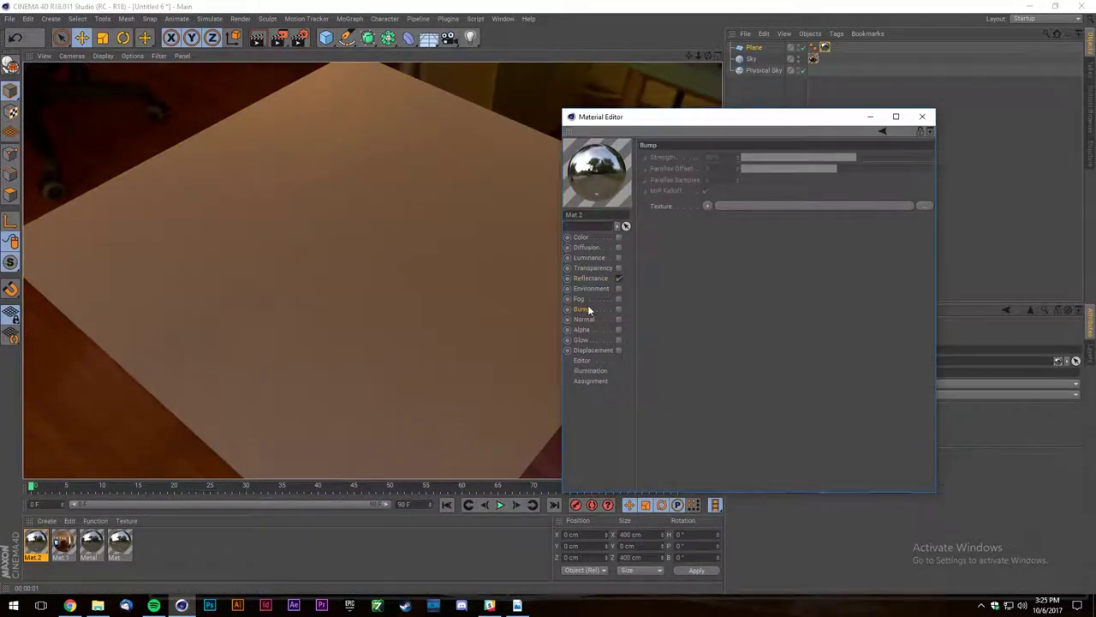
left_click(619, 308)
left_click(707, 206)
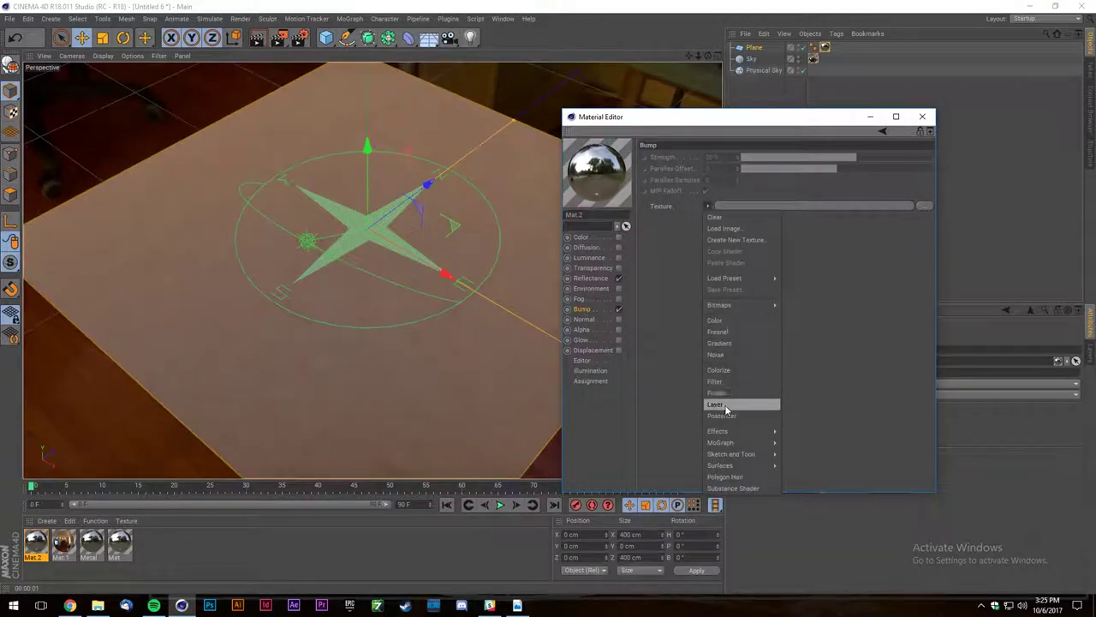
left_click(716, 354)
left_click(256, 40)
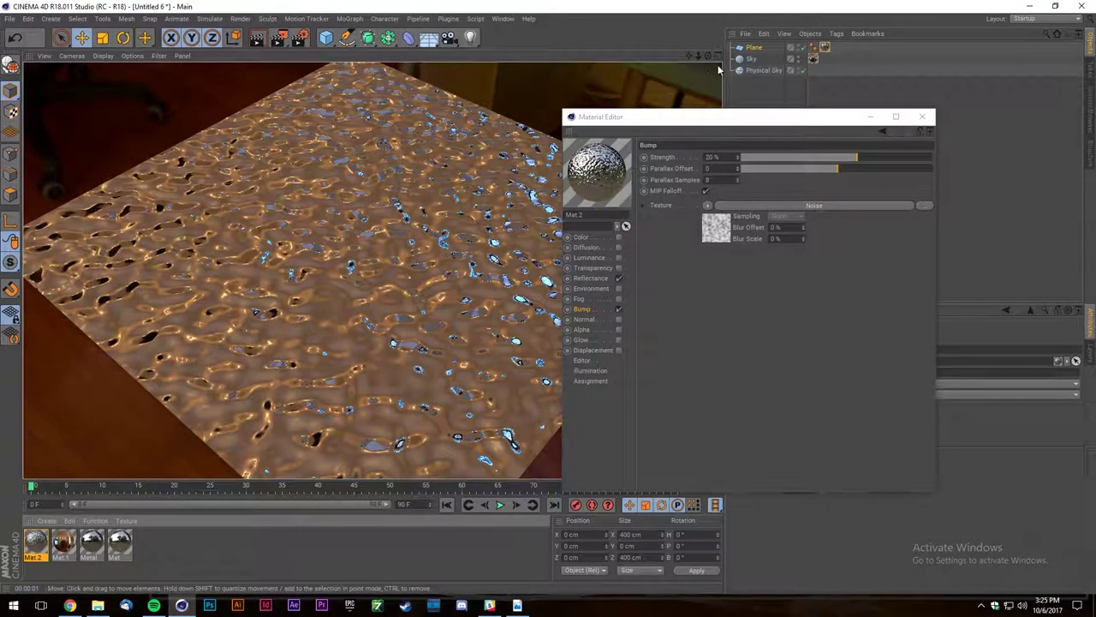
Render the noise-bumped plane from a closer, lower angle.
left_click_drag(384, 447, 421, 318, "alt")
scroll(421, 318, "up", 3)
key("ctrl+r")
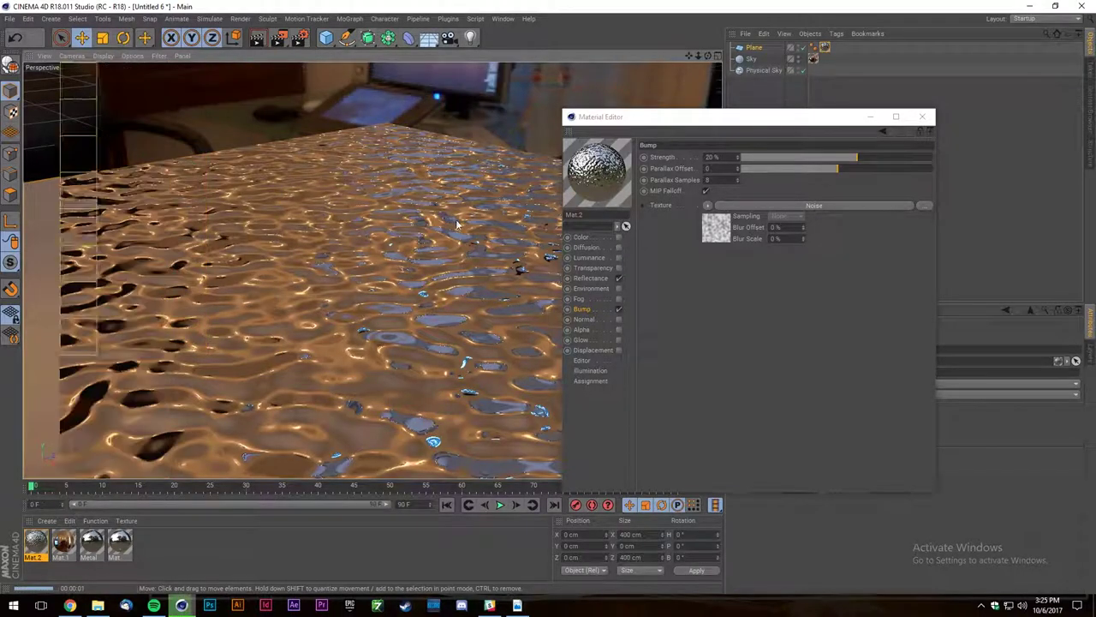
Set the bump noise shader's Global Scale to 860 % and render the view.
scroll(271, 288, "up", 2)
left_click(706, 222)
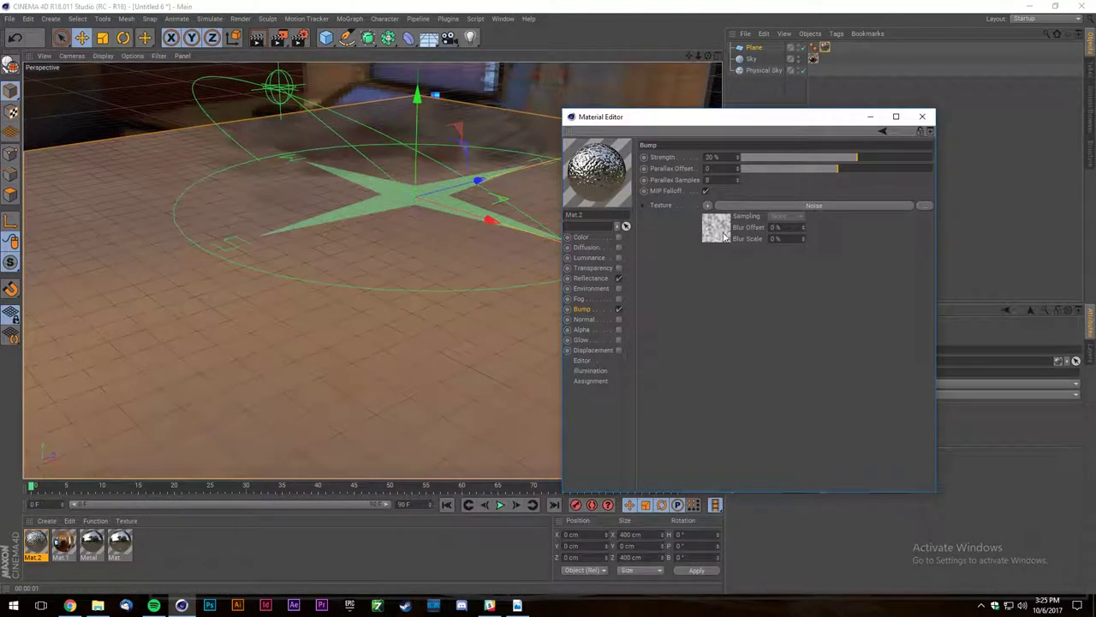
left_click(723, 236)
left_click_drag(745, 302, 745, 257)
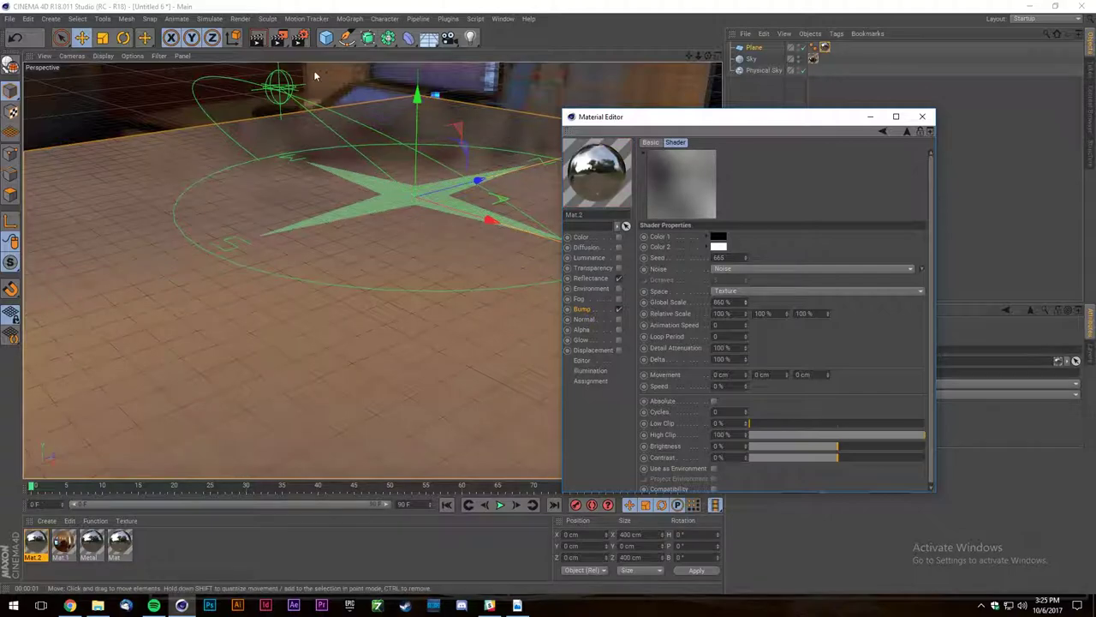
left_click(258, 39)
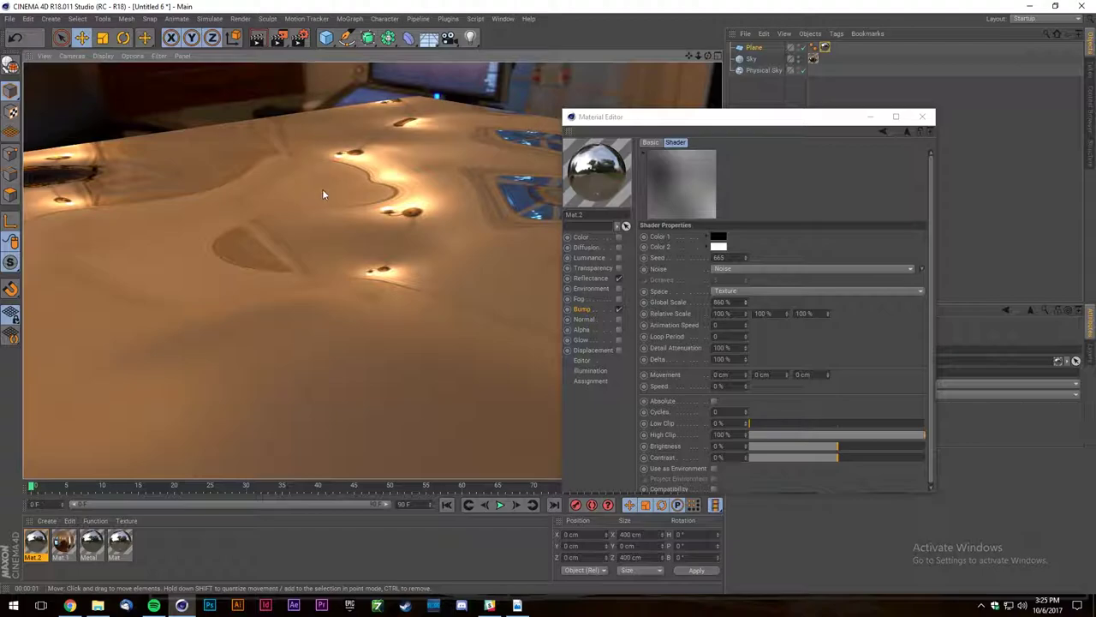
Change the bump noise type to Cranal, set its Global Scale to 766 % and render the whole plane.
scroll(385, 205, "down", 5)
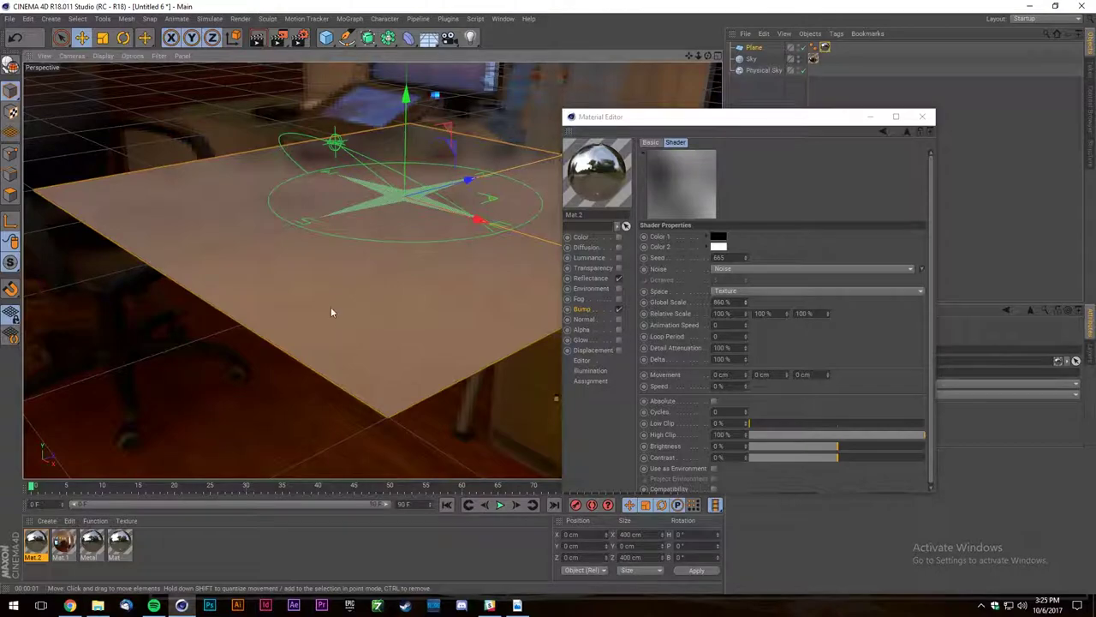
scroll(344, 248, "up", 2)
left_click(734, 268)
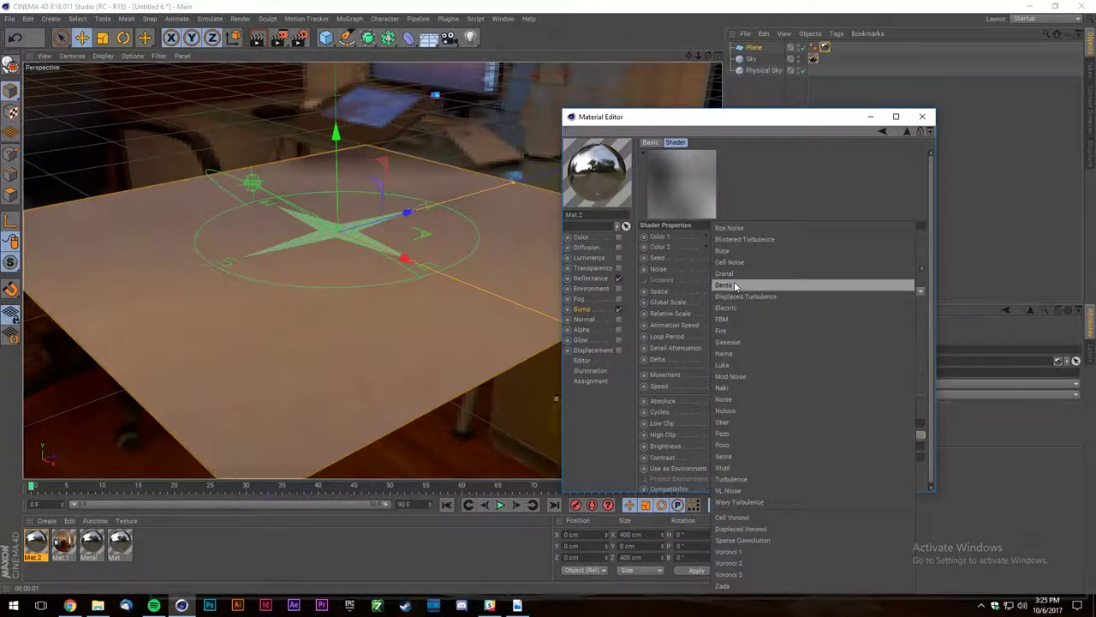
left_click(734, 286)
key("Down")
key("Down")
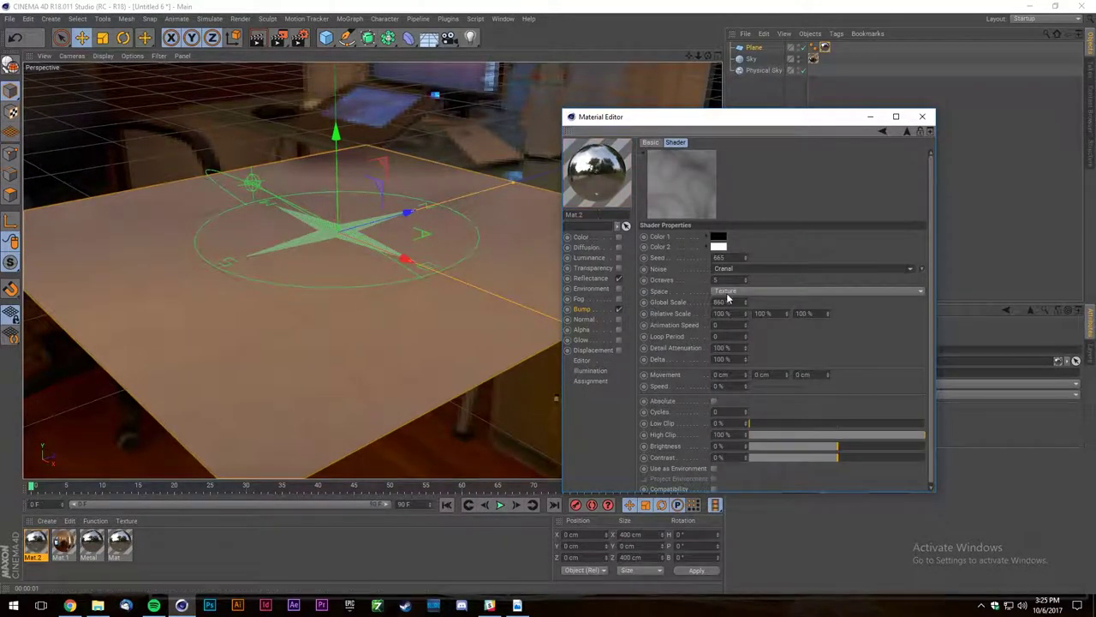
left_click_drag(745, 302, 745, 301)
left_click(258, 39)
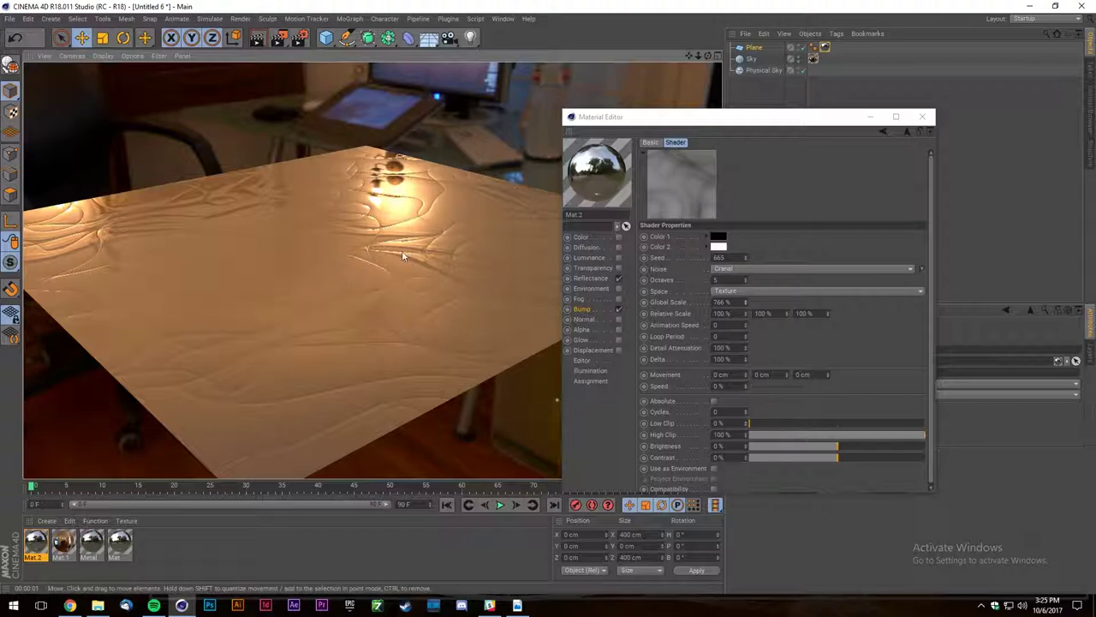
left_click(340, 348)
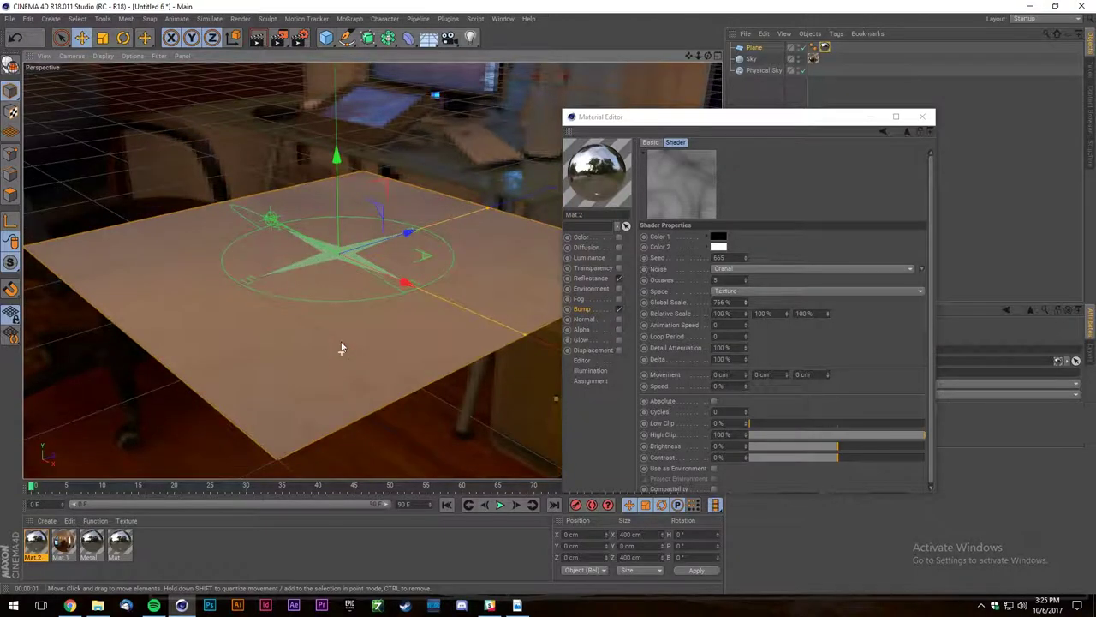
Set the noise shader preview to Flat (2D) and return to the material's Reflectance settings.
right_click(683, 190)
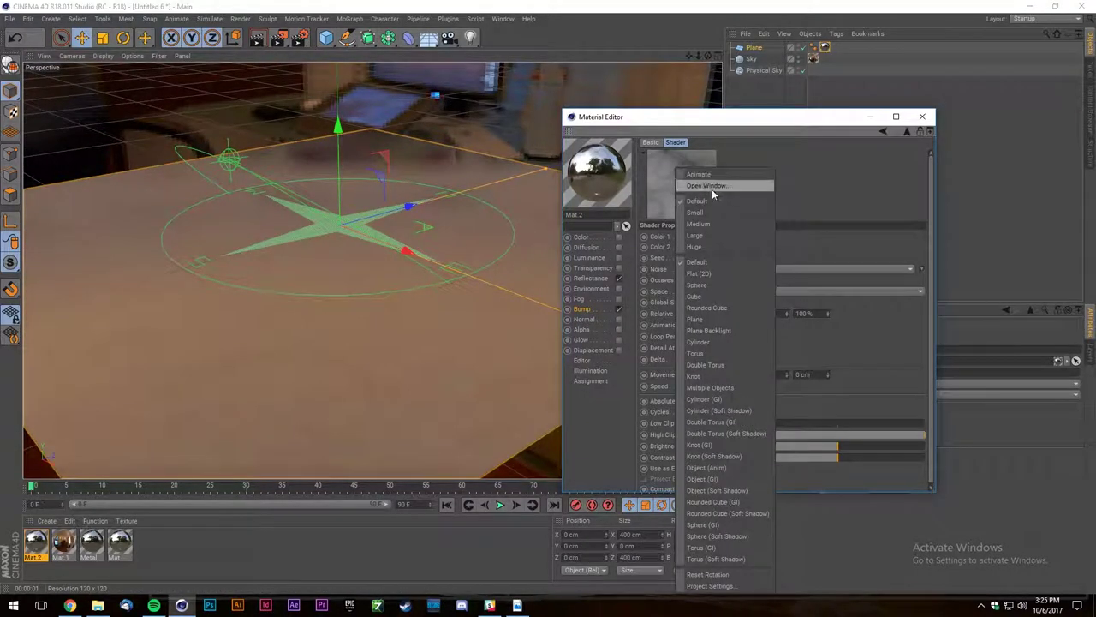
left_click(710, 273)
left_click(591, 268)
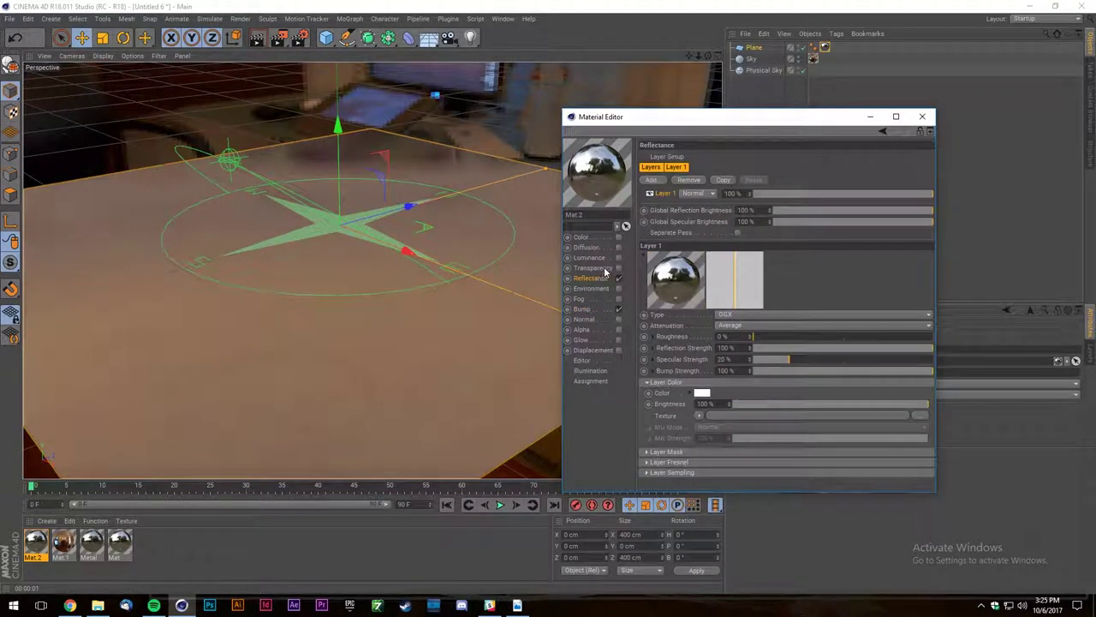
Check Chrome briefly, return to the Content Browser and preview Tiger_Legs_Bump_1.jpg near the end of the "bump" results.
left_click(70, 605)
left_click(1047, 6)
left_click(1090, 111)
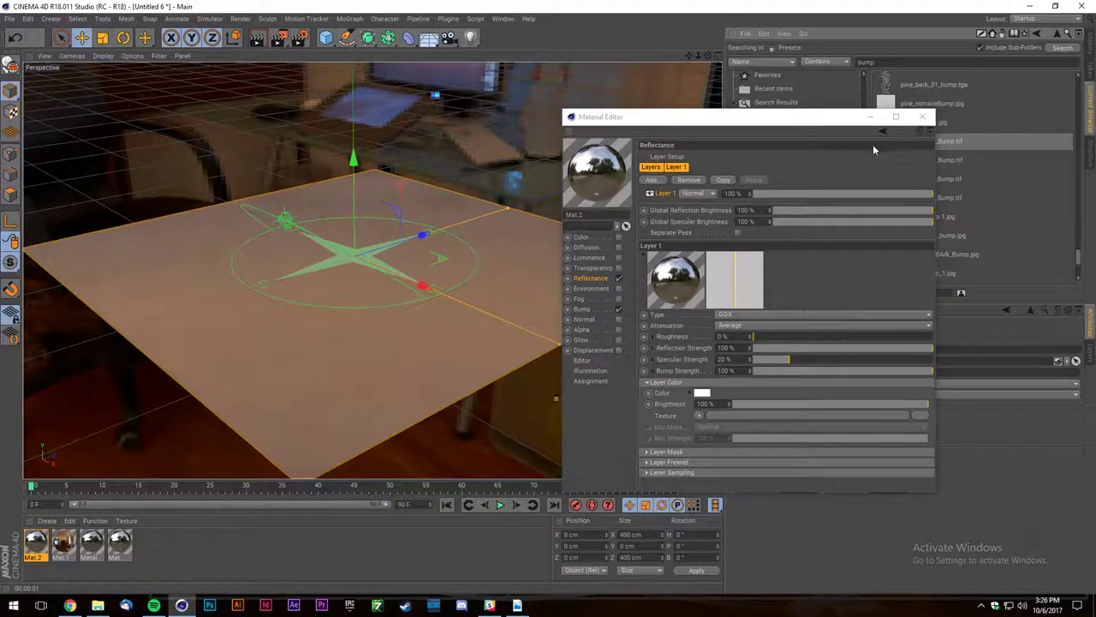
left_click_drag(835, 117, 637, 103)
scroll(949, 203, "down", 5)
left_click(922, 243)
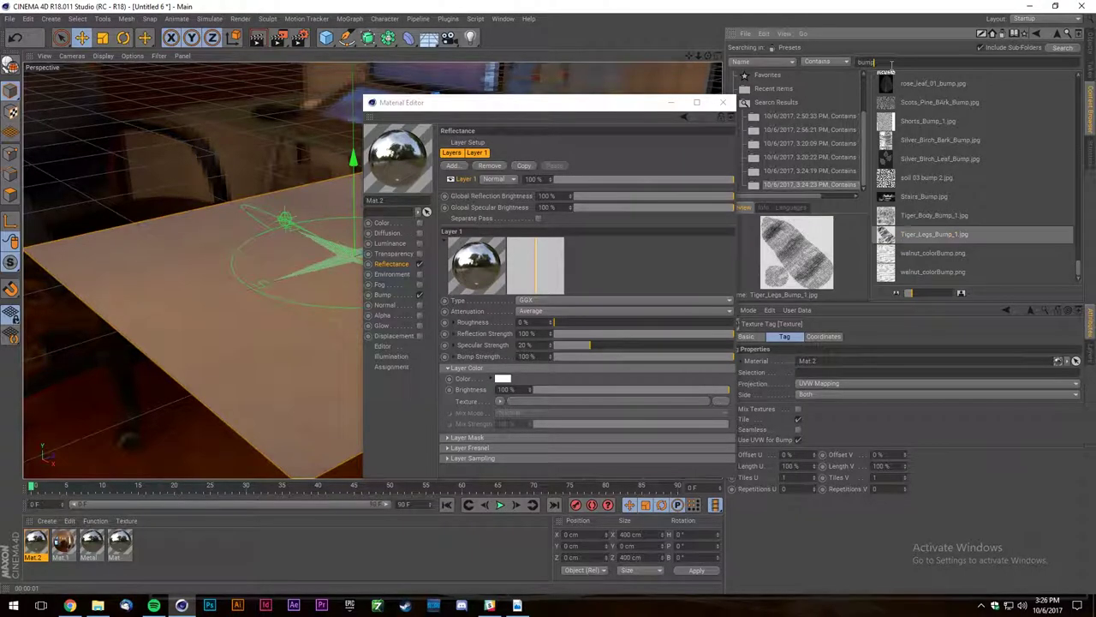
Search the Content Browser presets for "metal" and preview the Metal Grid 01 material.
type("metal")
key("Return")
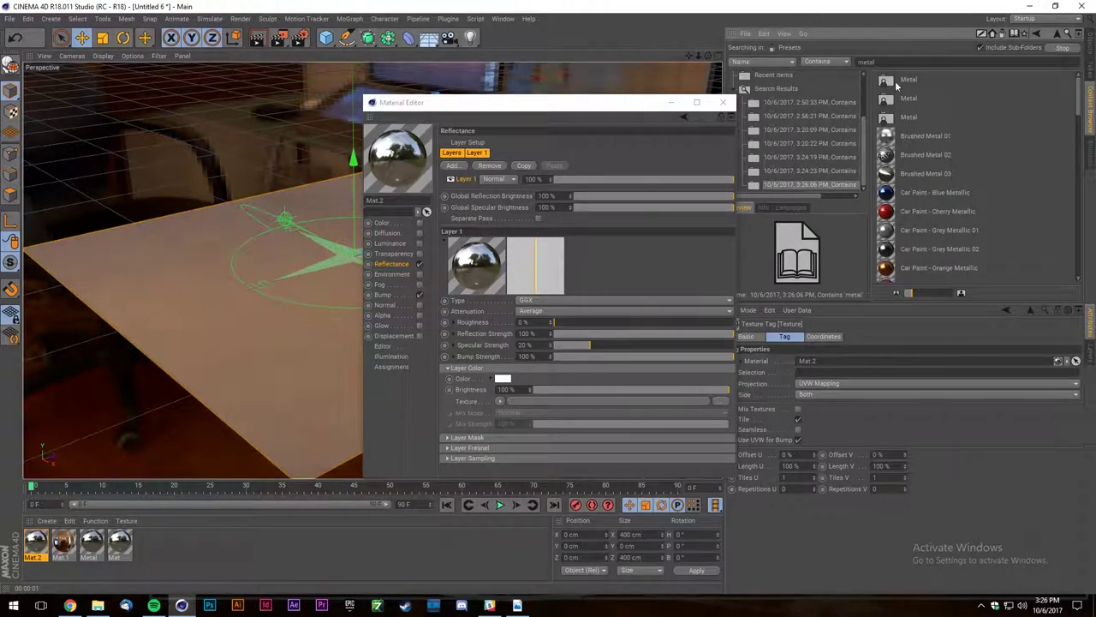
left_click(909, 83)
middle_click(908, 166)
scroll(908, 167, "down", 12)
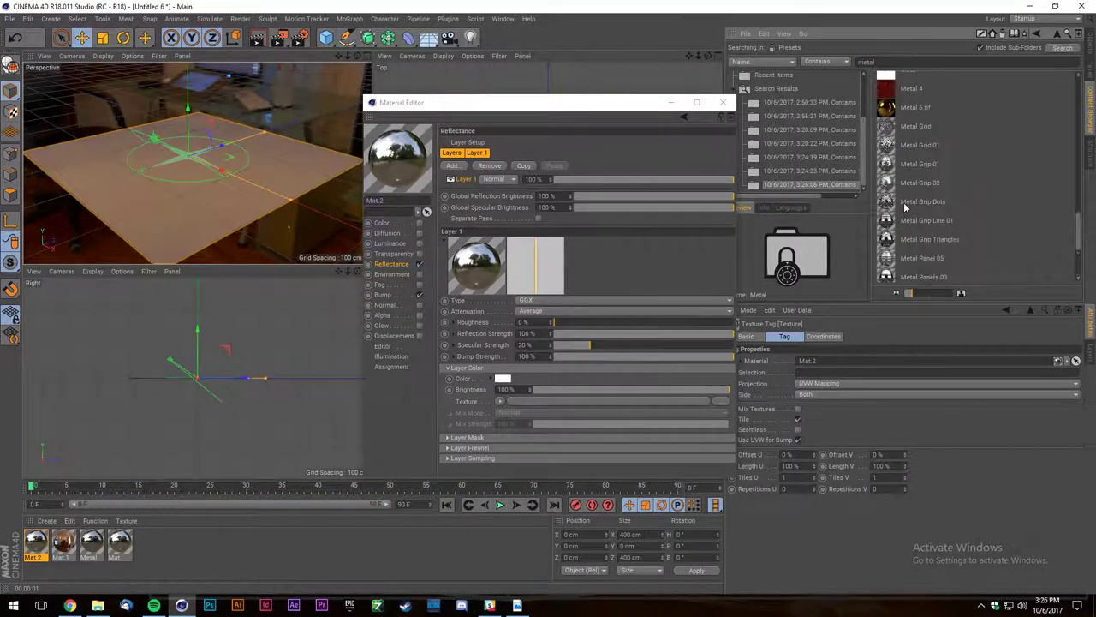
left_click(904, 164)
left_click(903, 154)
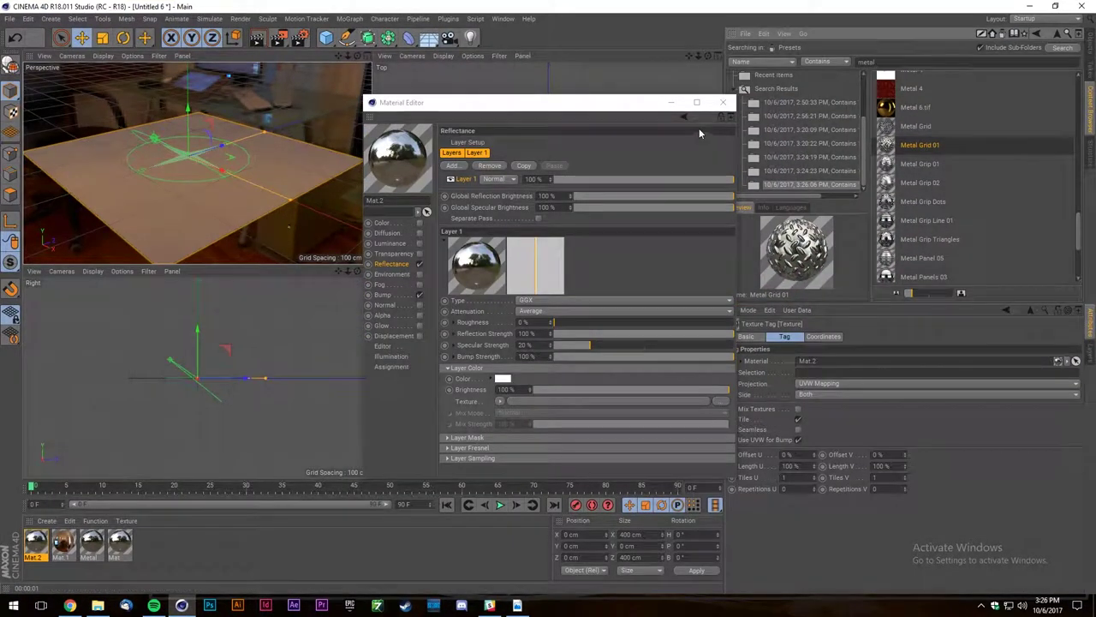
Search the presets for "grid" and preview the Metal Grid 01 and Plastic Dot Grid White materials.
left_click_drag(667, 102, 518, 100)
double_click(881, 63)
type("grid")
key("Return")
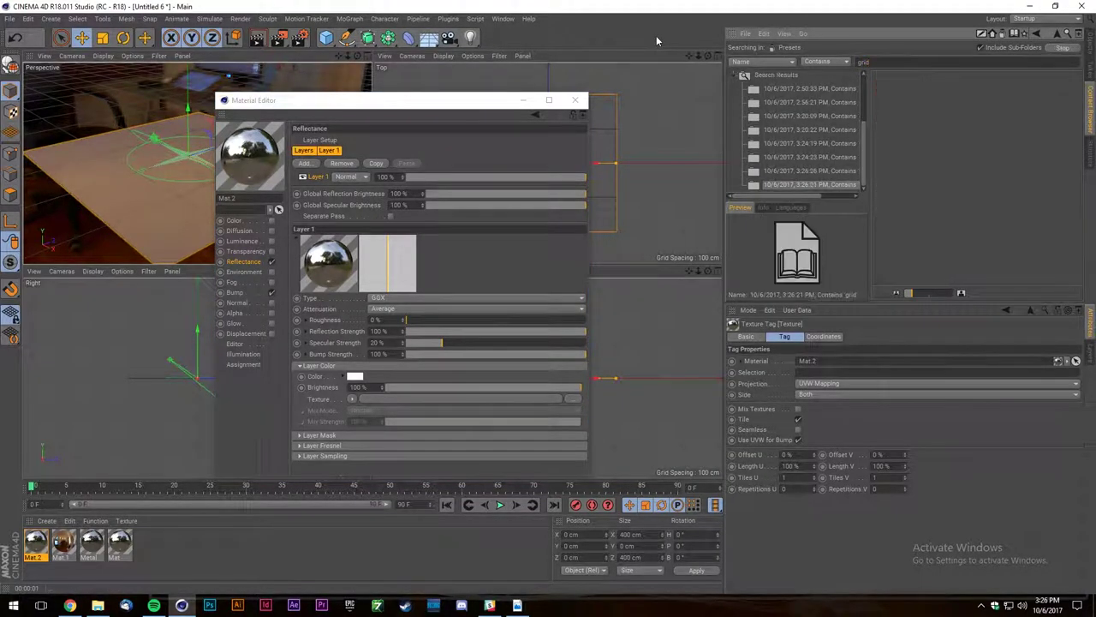
scroll(913, 98, "down", 5)
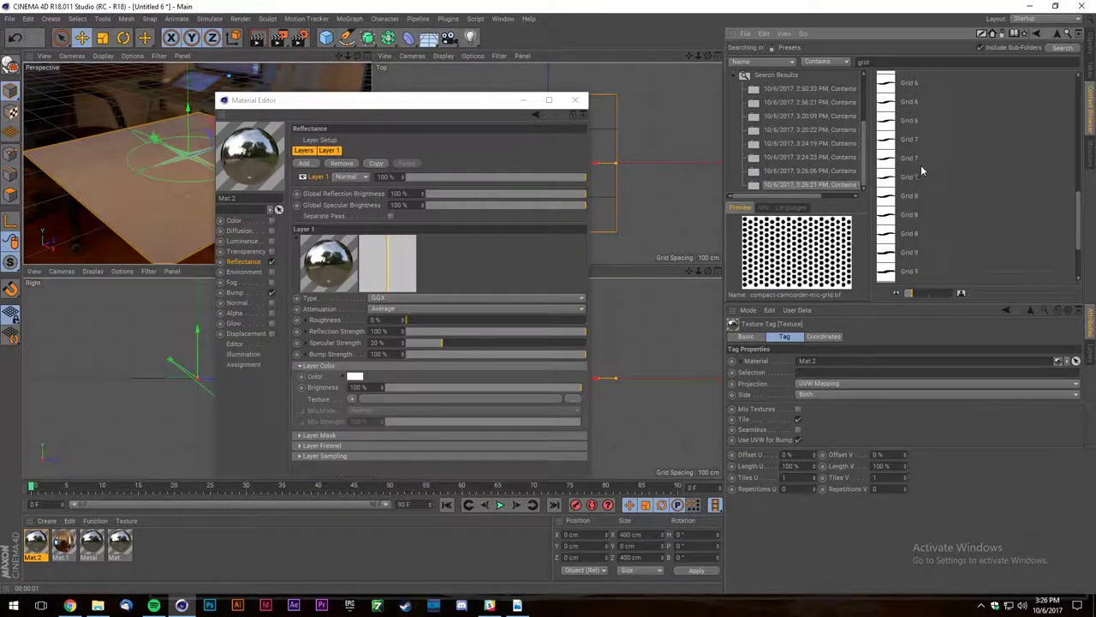
left_click(912, 234)
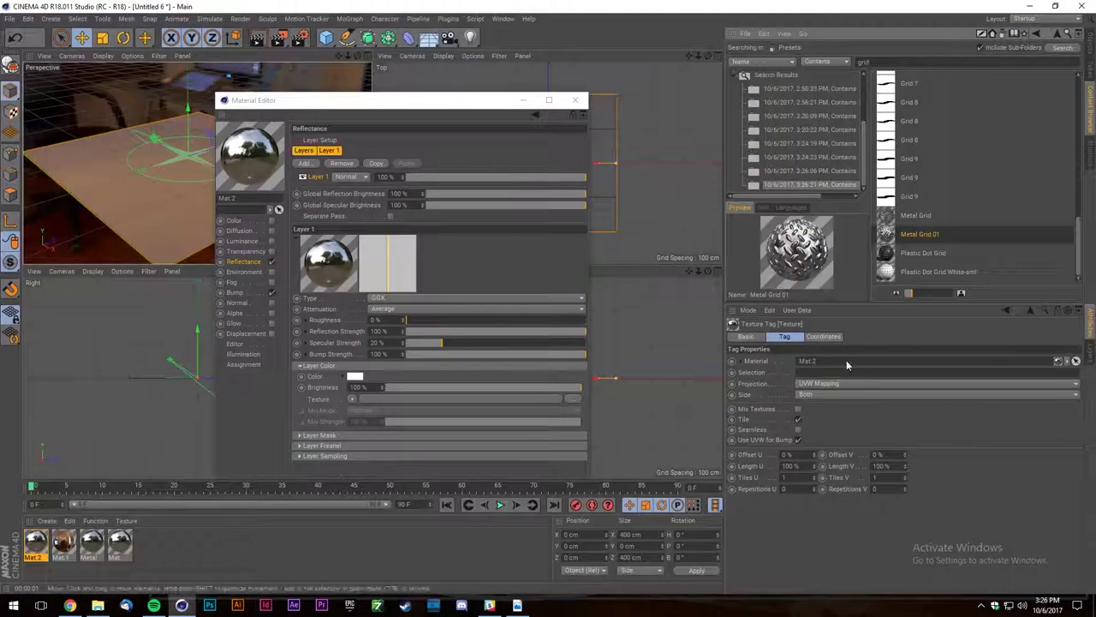
left_click(911, 272)
left_click(914, 234)
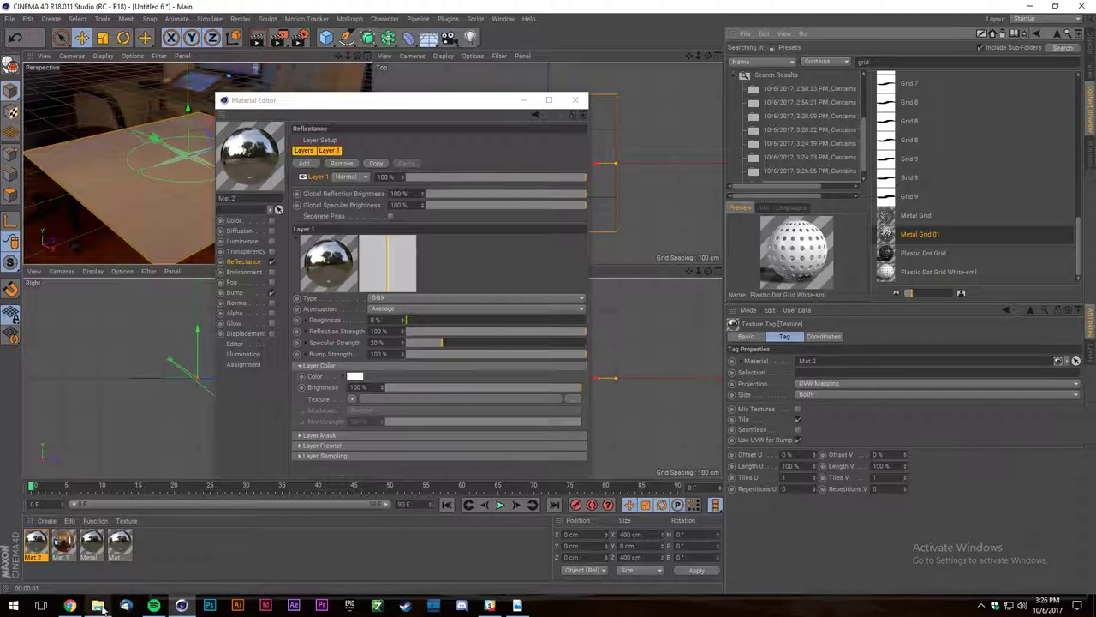
Check the SIGGRAPH folder in File Explorer, then switch back to Cinema 4D and look further through the "grid" results.
left_click(70, 605)
left_click(98, 604)
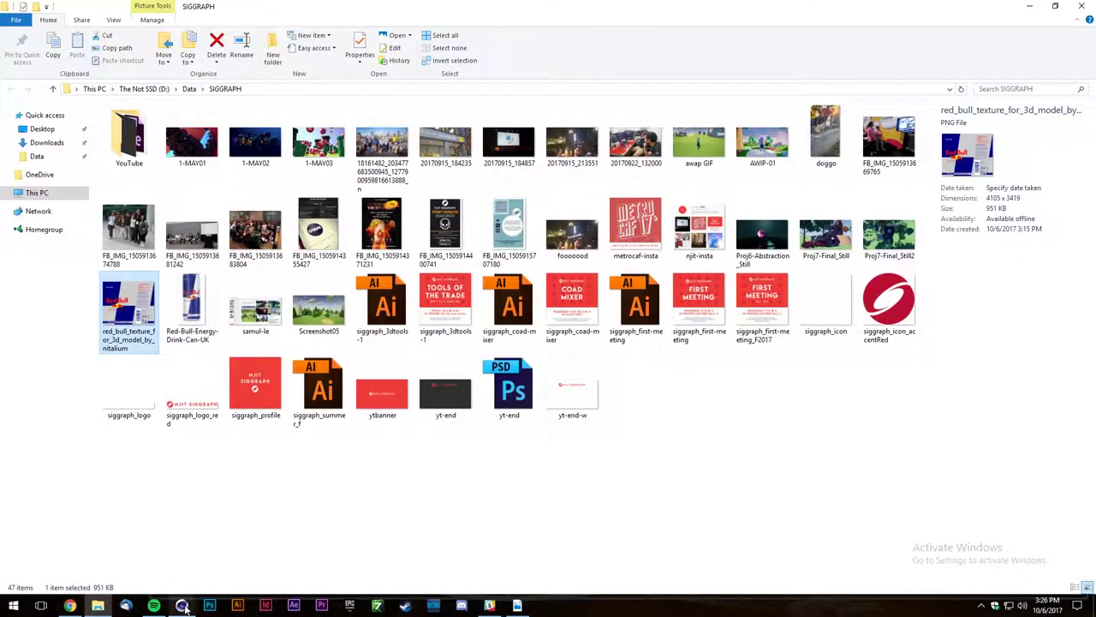
left_click(182, 605)
scroll(913, 216, "up", 5)
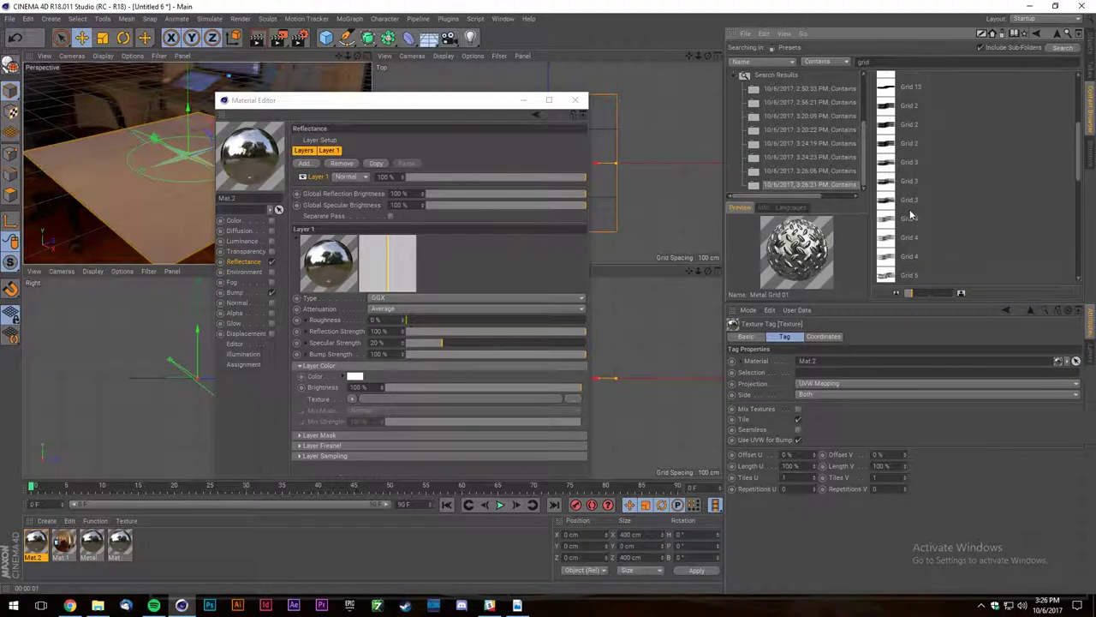
Load compact-camcorder-mic-grid.tif from the preset results as the Layer Color texture of Mat.2's reflectance layer.
left_click(911, 80)
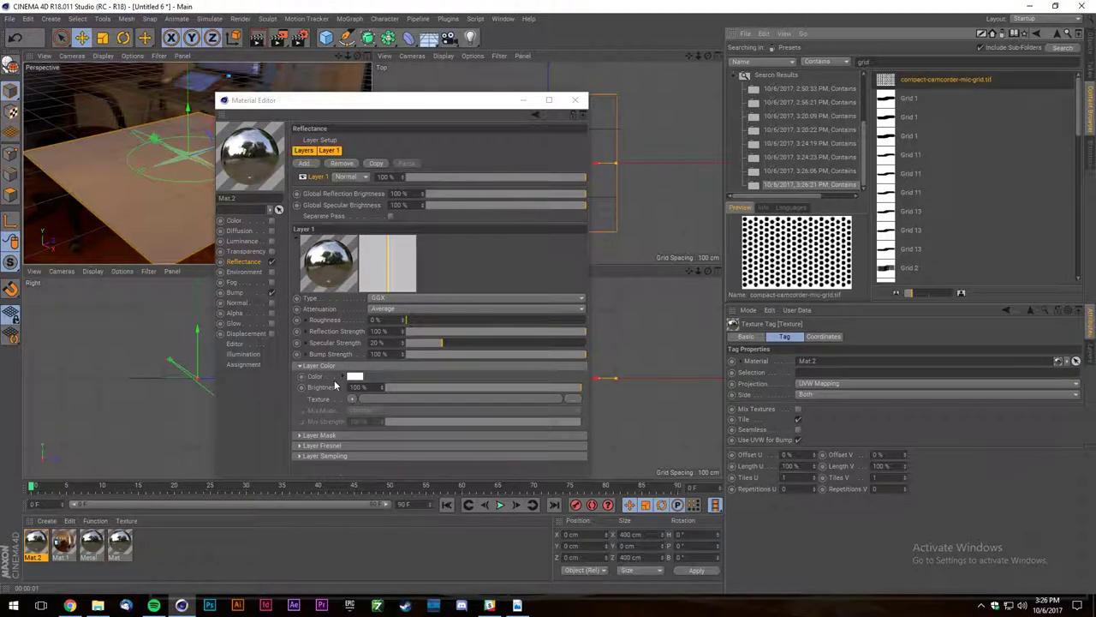
left_click(46, 548)
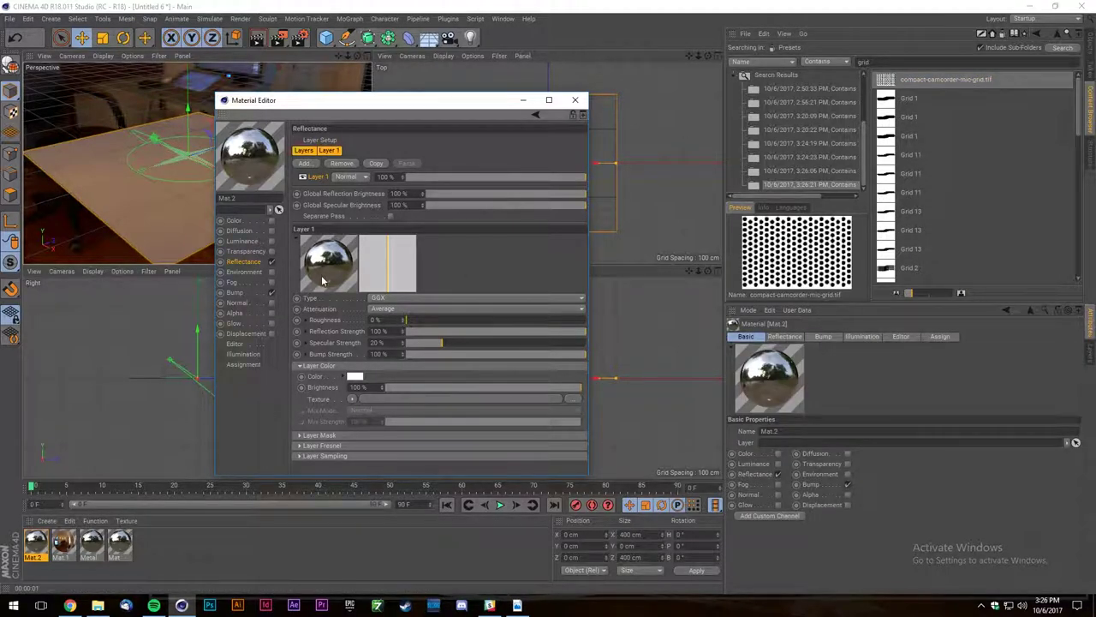
left_click_drag(935, 83, 415, 401)
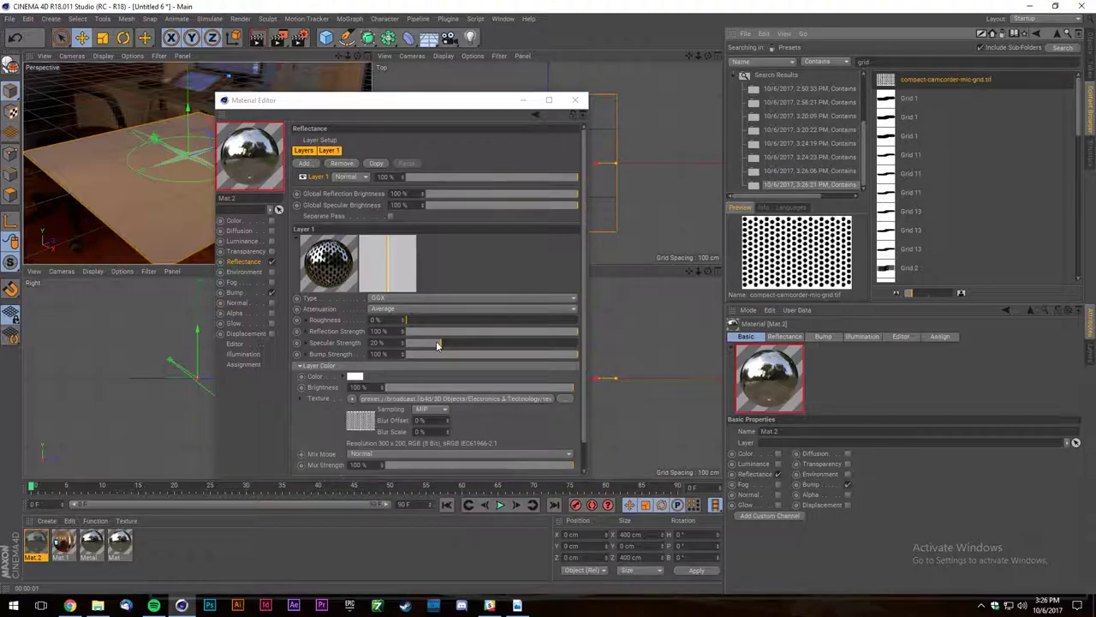
left_click(574, 100)
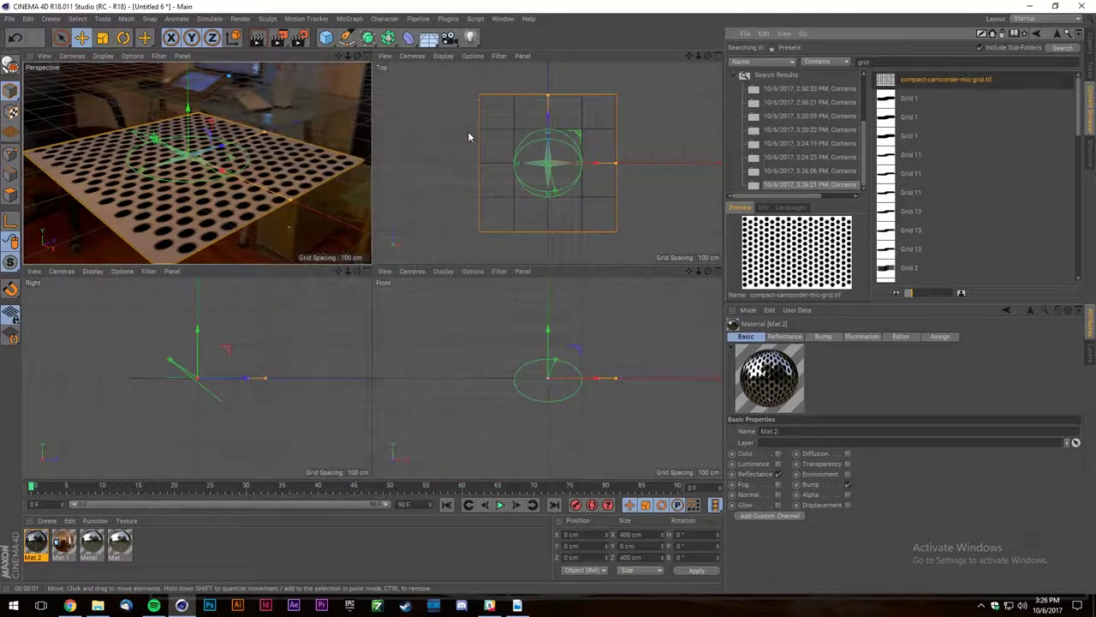
Maximize the Perspective view, reopen Mat.2 and copy the grid shader from its Layer Color texture, keeping the plane unobstructed.
key("F1")
middle_click_drag(442, 261, 500, 249, "alt")
double_click(35, 539)
left_click(307, 375)
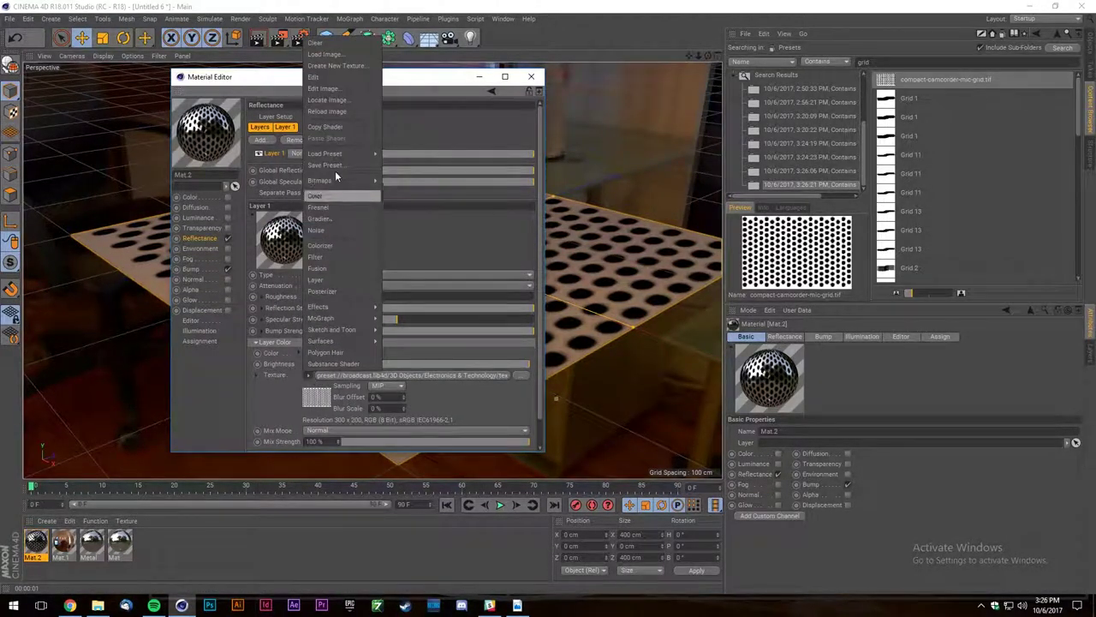
left_click(358, 127)
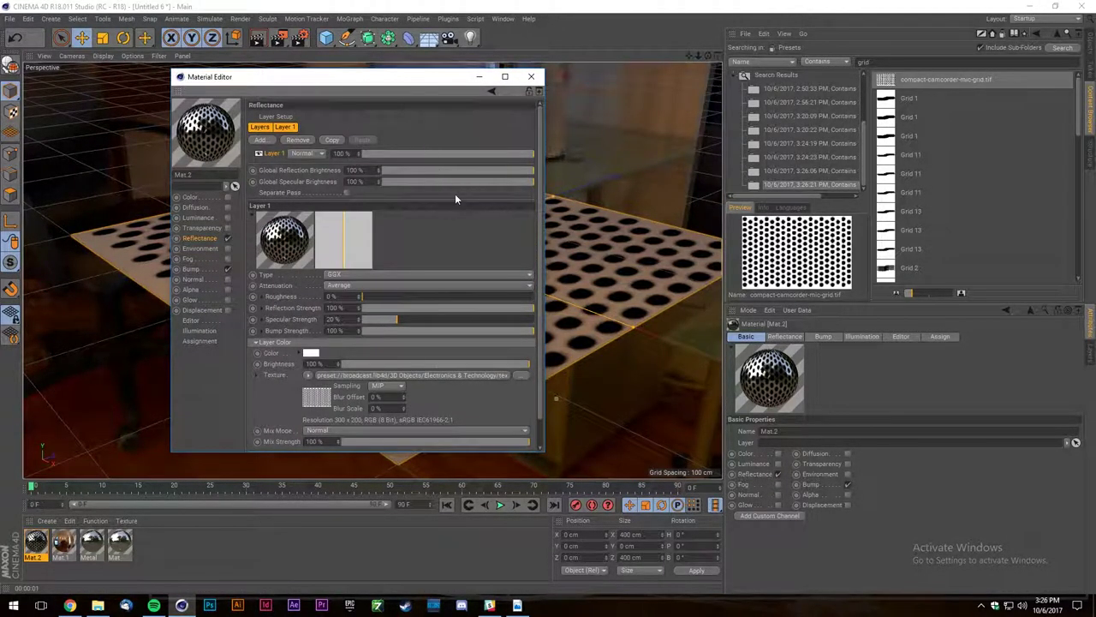
left_click_drag(368, 82, 789, 98)
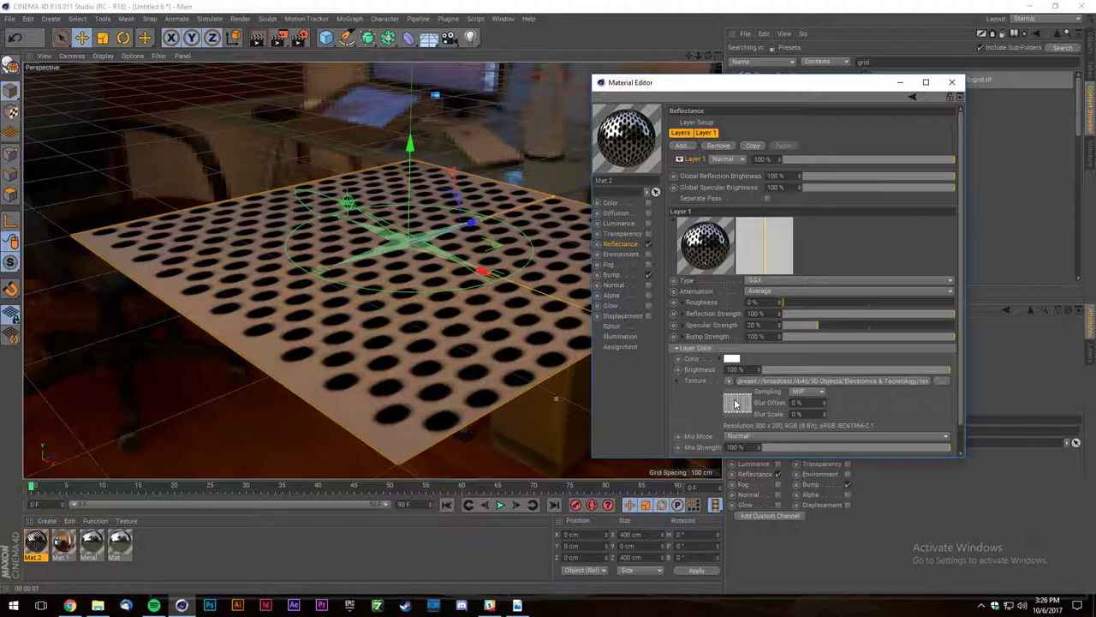
Copy the grid shader again and clear the Layer Color texture of Mat.2's reflectance layer.
scroll(249, 334, "down", 3)
scroll(350, 340, "up", 4)
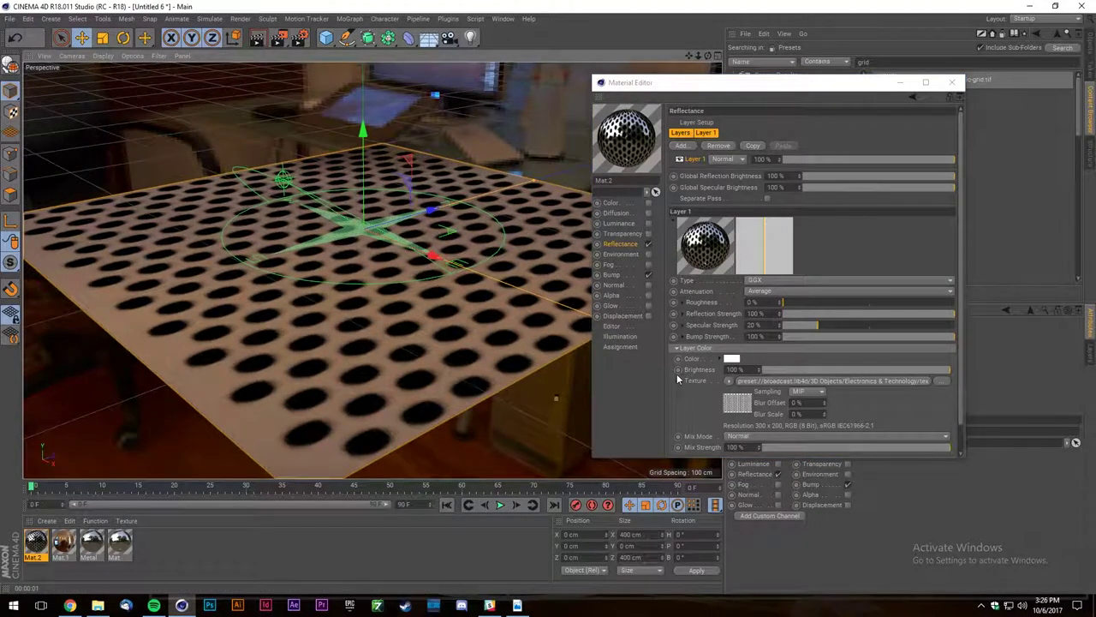
left_click(730, 381)
left_click(757, 134)
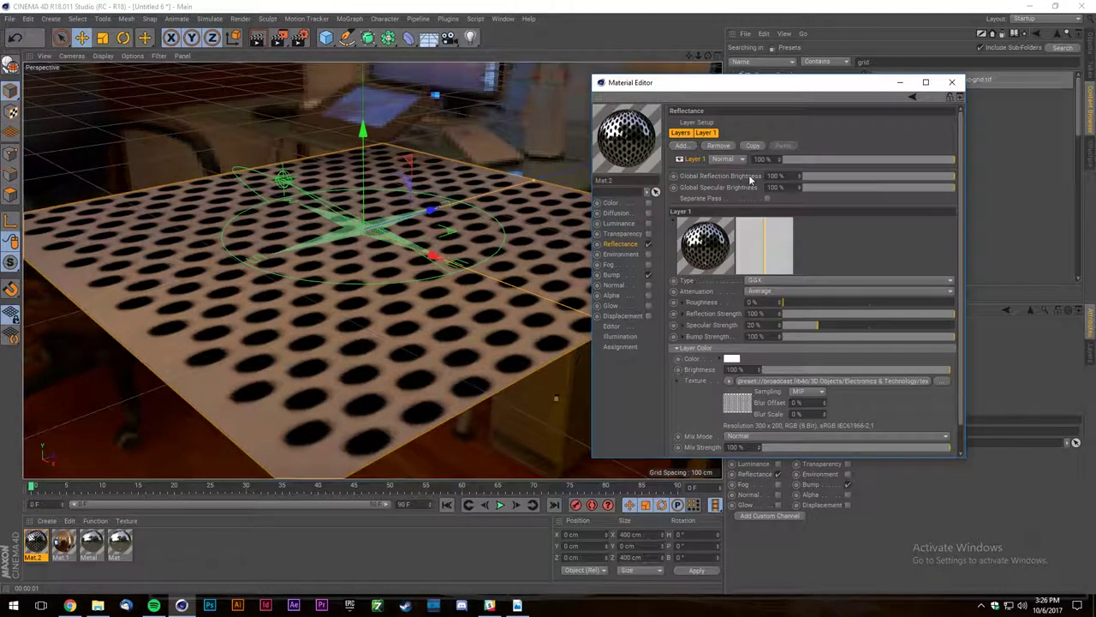
left_click(728, 382)
left_click(762, 60)
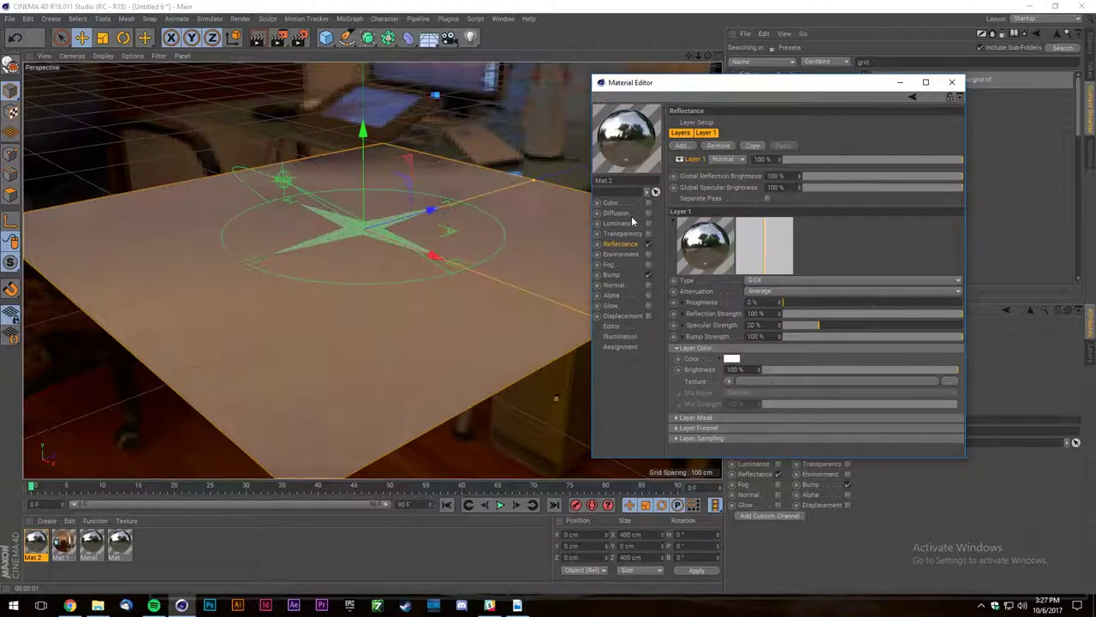
Paste the copied grid shader over the Noise texture in Mat.2's Bump channel and render the view.
left_click(612, 274)
left_click(736, 170)
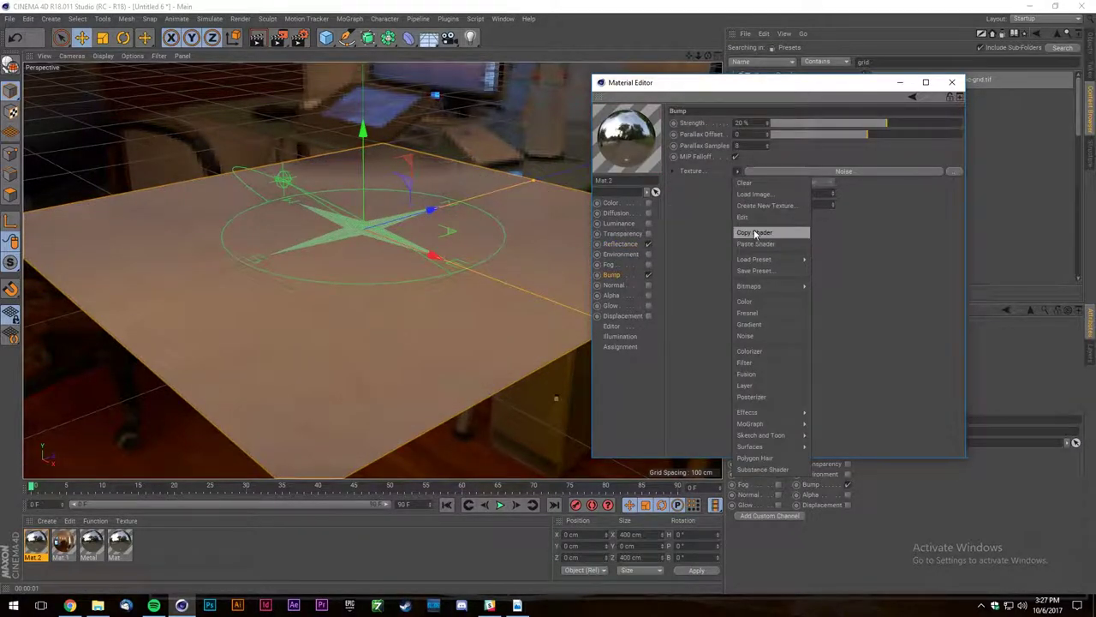
left_click(748, 233)
left_click(259, 40)
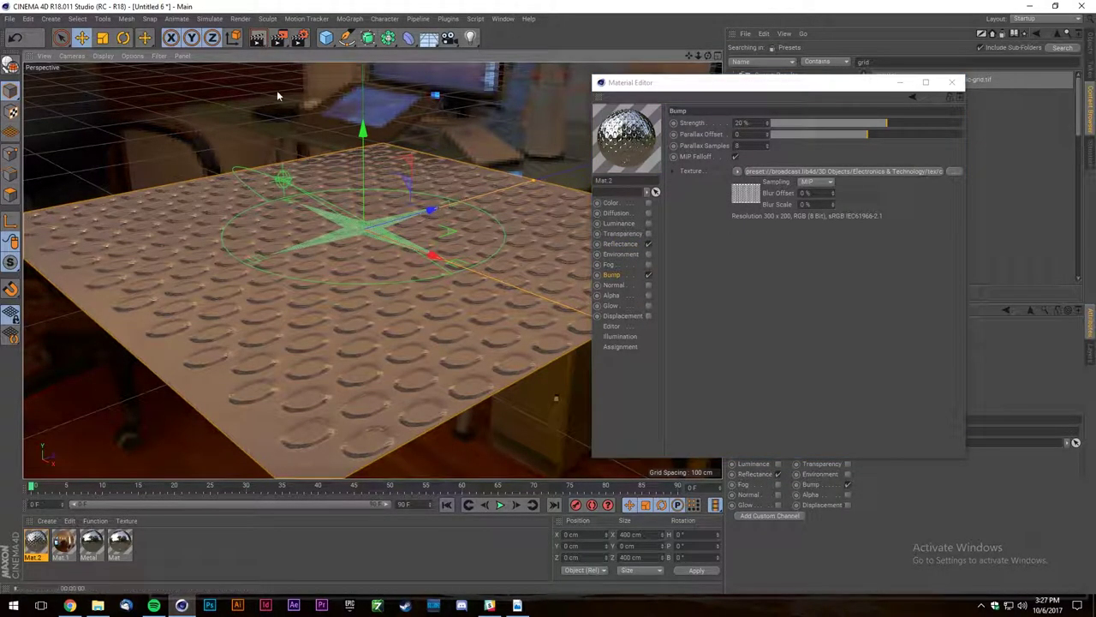
key("ctrl+r")
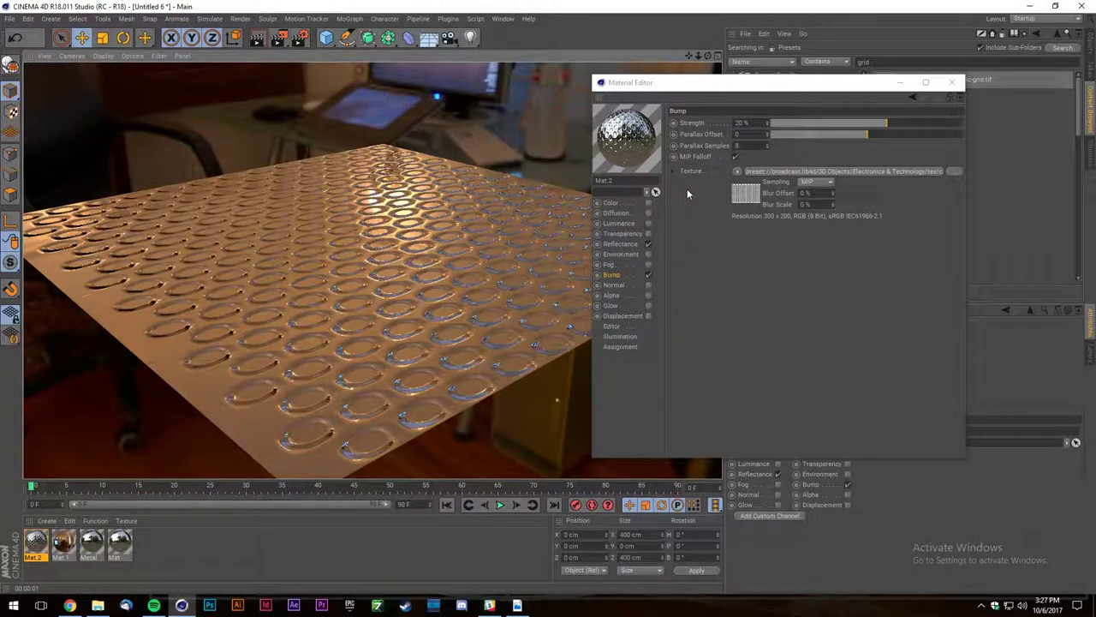
Move the grid texture from the Bump channel back to the reflectance Layer Color and render the view.
left_click(737, 170)
left_click(758, 183)
left_click(620, 244)
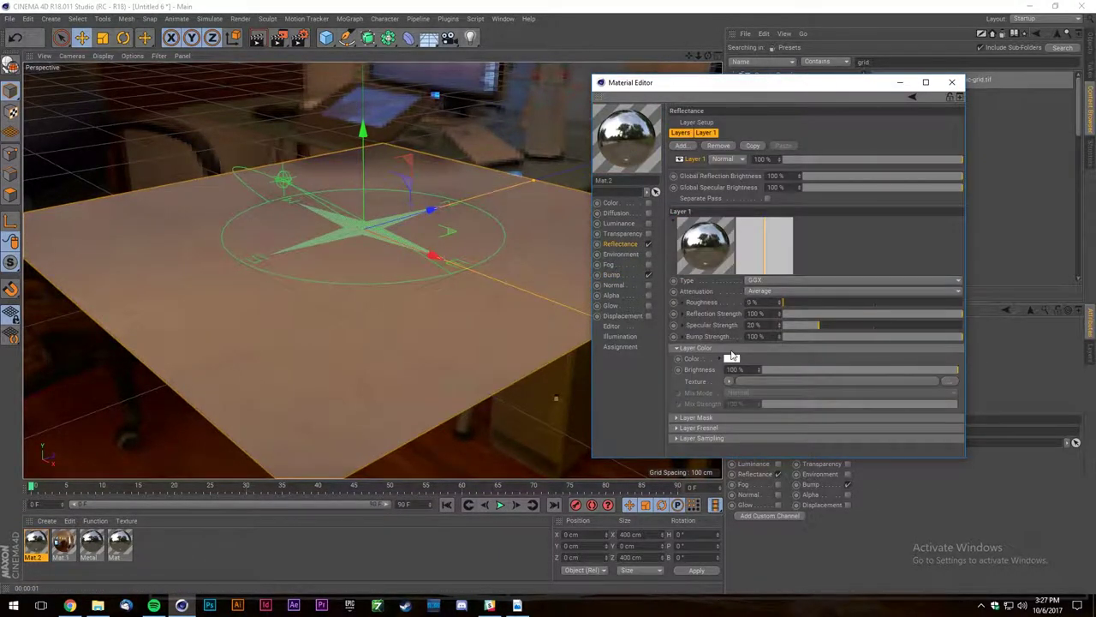
left_click(729, 382)
left_click(753, 145)
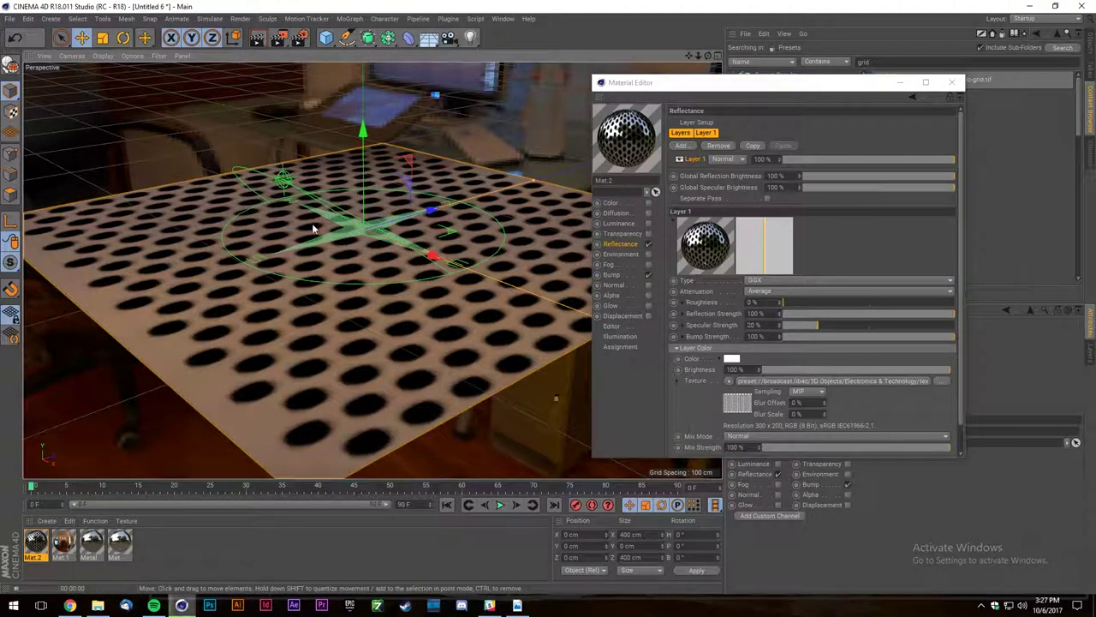
left_click(257, 38)
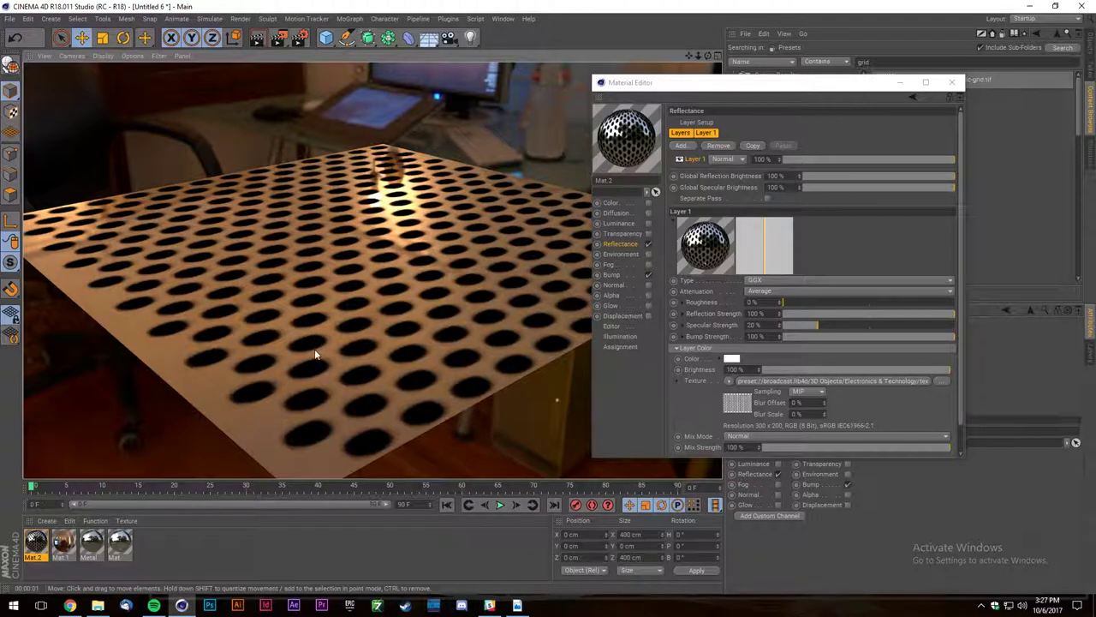
Examine the grid holes on the plane up close and check the bitmap's shader properties.
left_click(314, 347)
left_click_drag(477, 214, 460, 248, "alt")
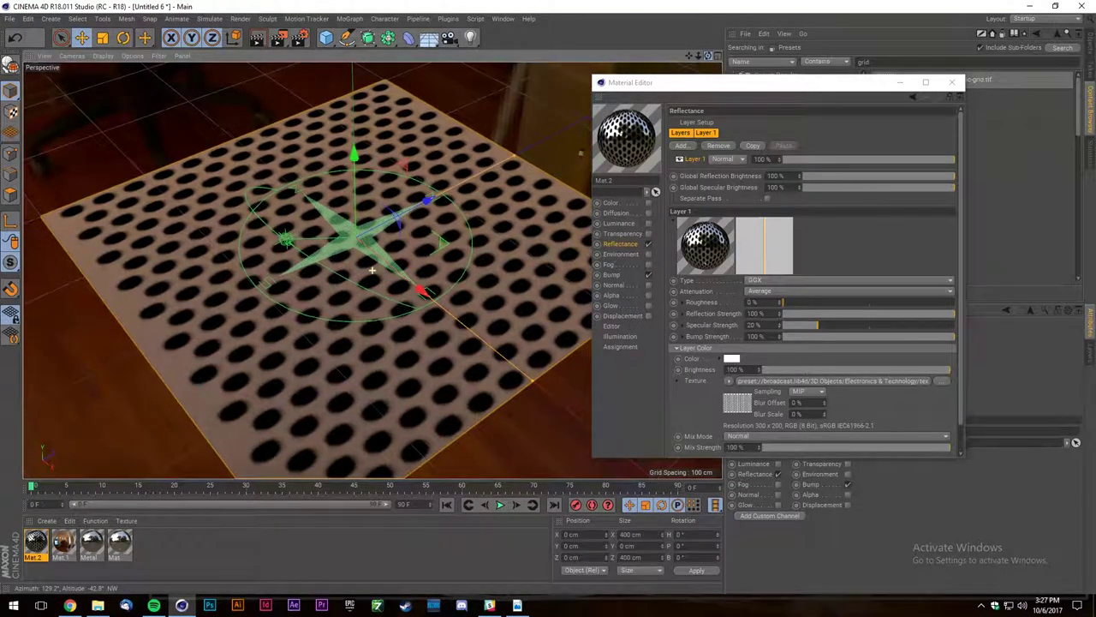
scroll(382, 309, "up", 3)
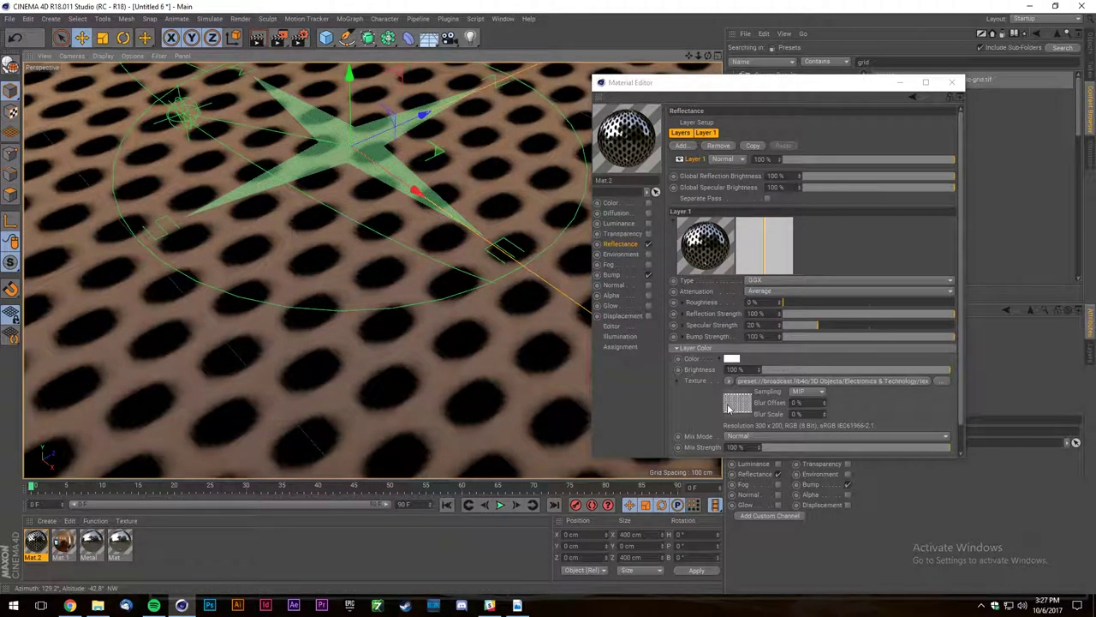
left_click(732, 407)
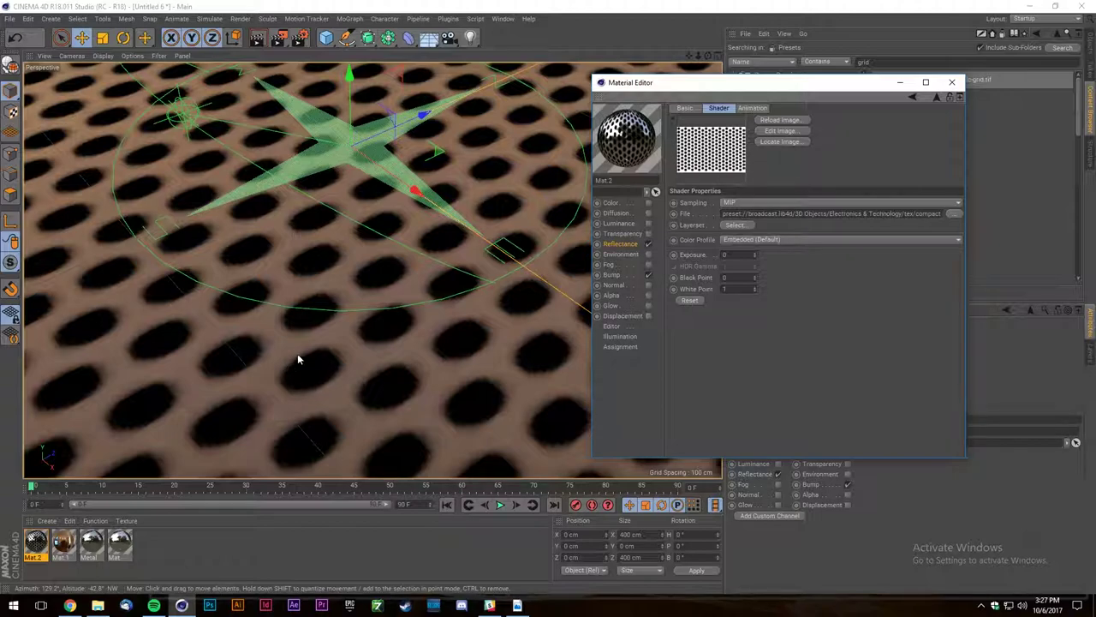
scroll(345, 283, "up", 3)
right_click_drag(344, 282, 283, 326, "alt")
left_click(620, 244)
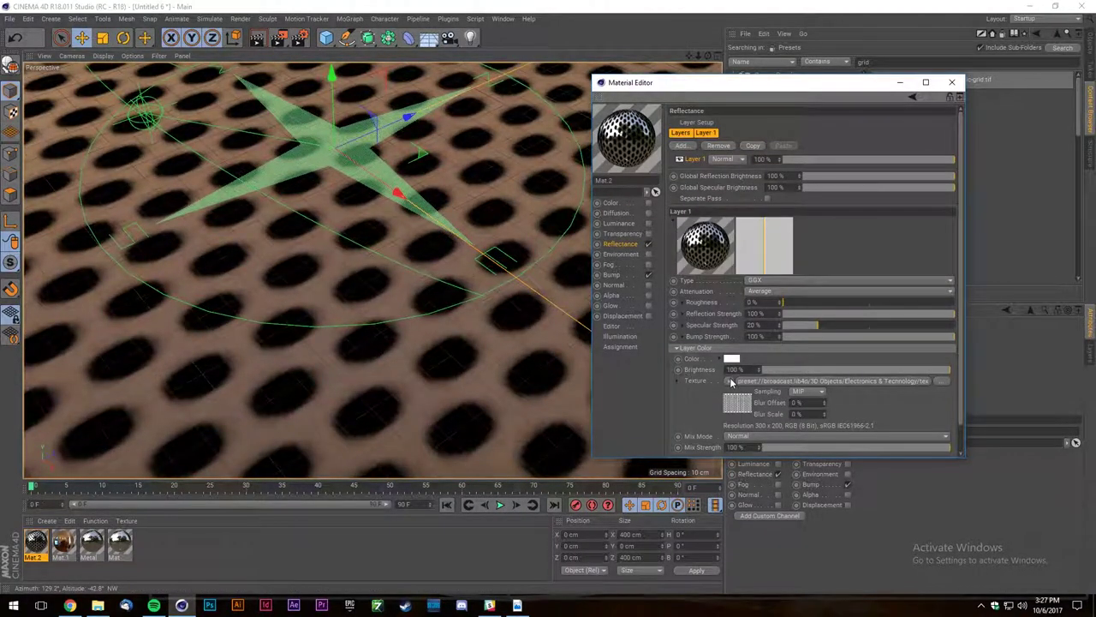
Remove the grid bitmap from the reflectance layer's color.
left_click(732, 382)
left_click(731, 382)
left_click(731, 382)
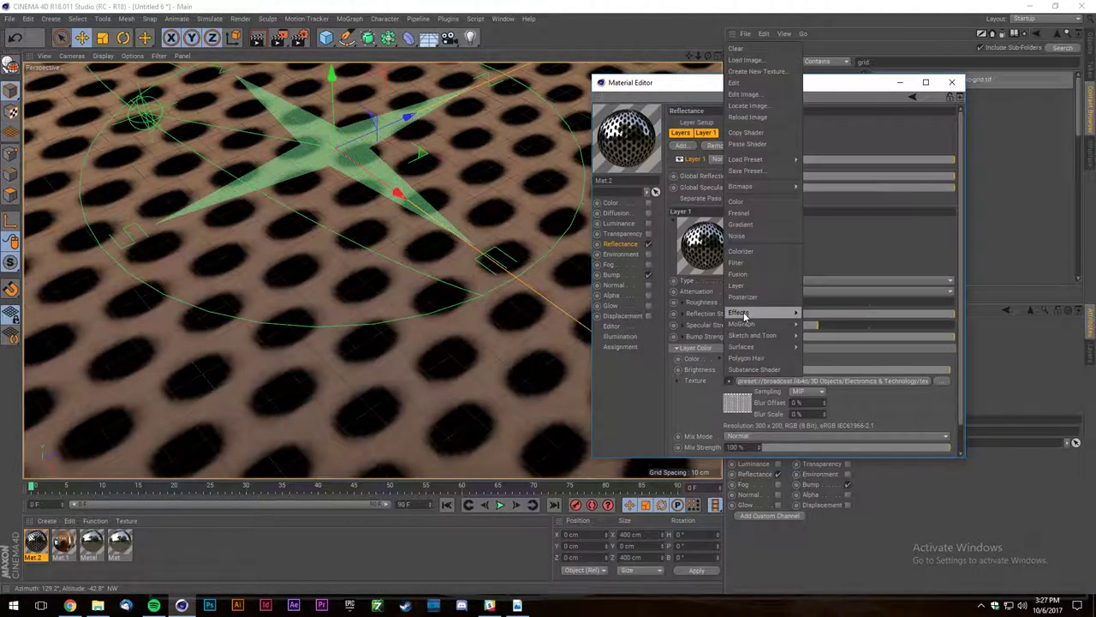
left_click(736, 49)
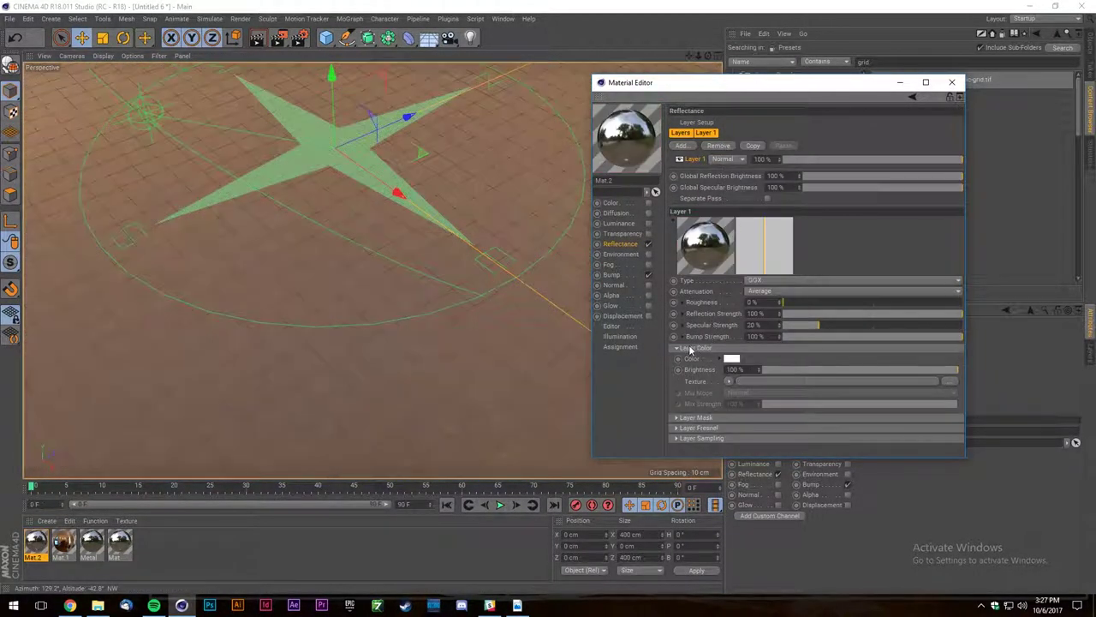
Set Mat.2's Bump texture to a Layer shader and add two Noise shaders to its layer stack.
left_click(616, 275)
left_click(738, 171)
left_click(761, 366)
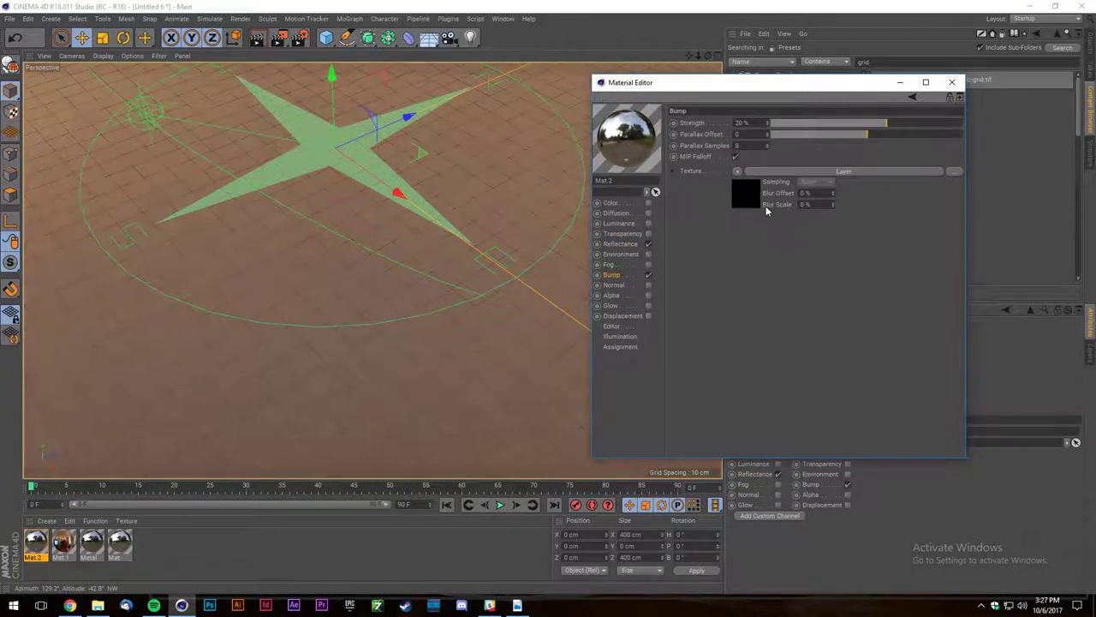
left_click(752, 192)
left_click(725, 213)
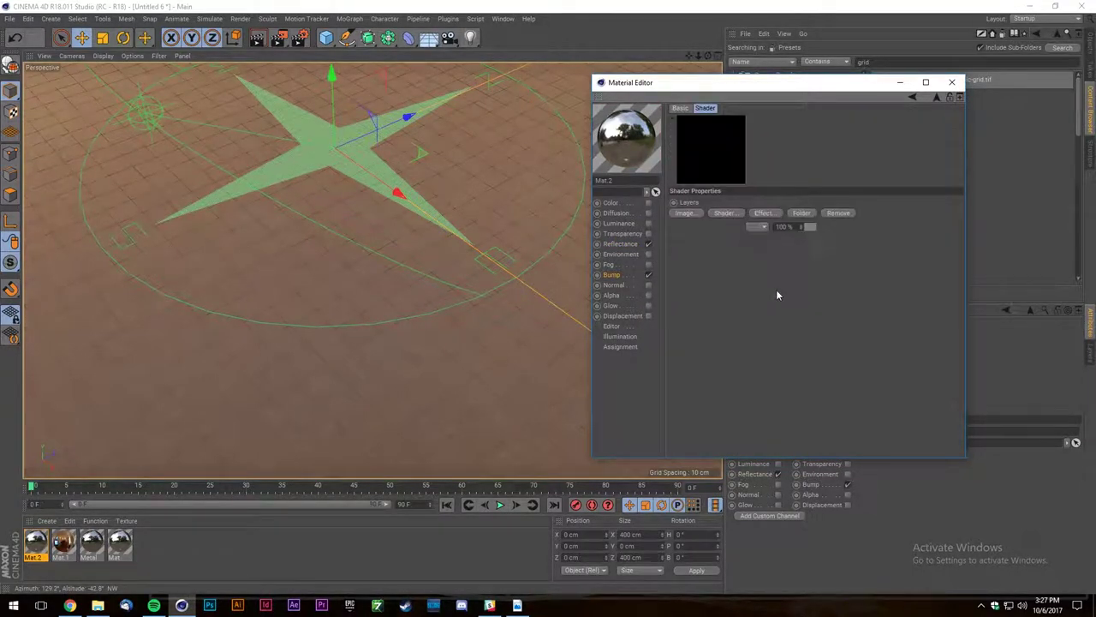
left_click(777, 294)
left_click(724, 212)
left_click(775, 292)
Replace the upper Noise layer with the copied grid bitmap shader.
right_click(703, 228)
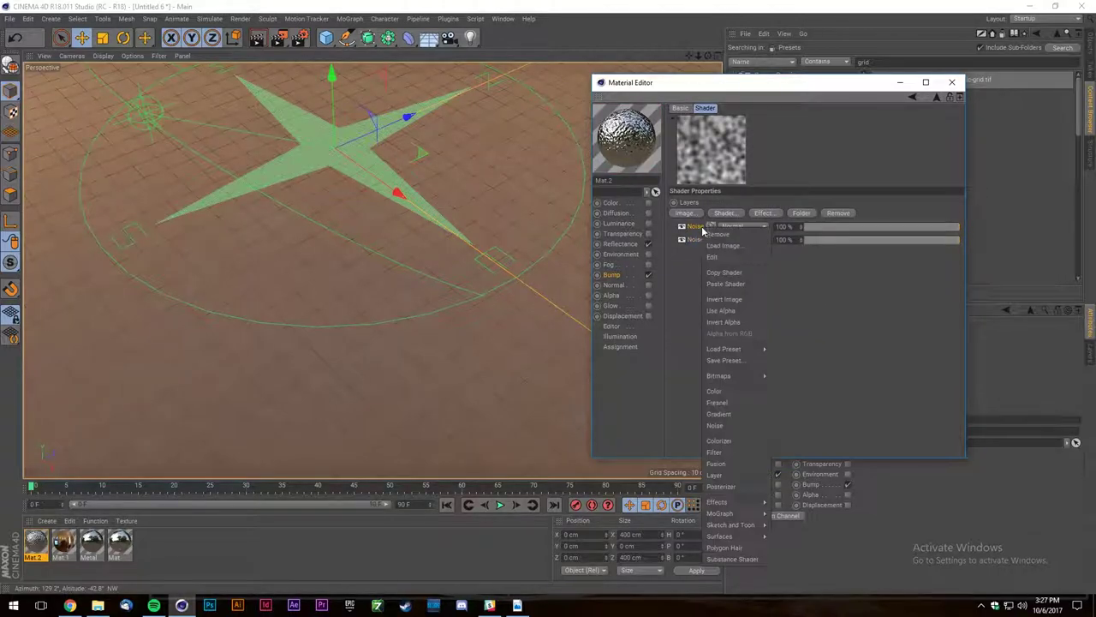
left_click(725, 283)
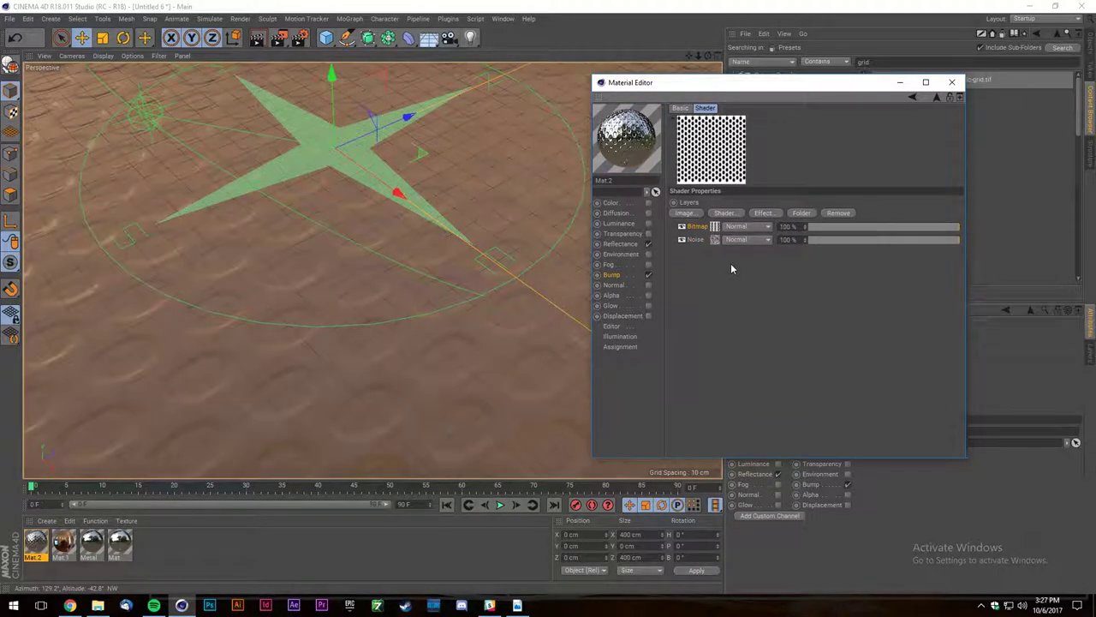
left_click_drag(319, 348, 326, 221, "alt")
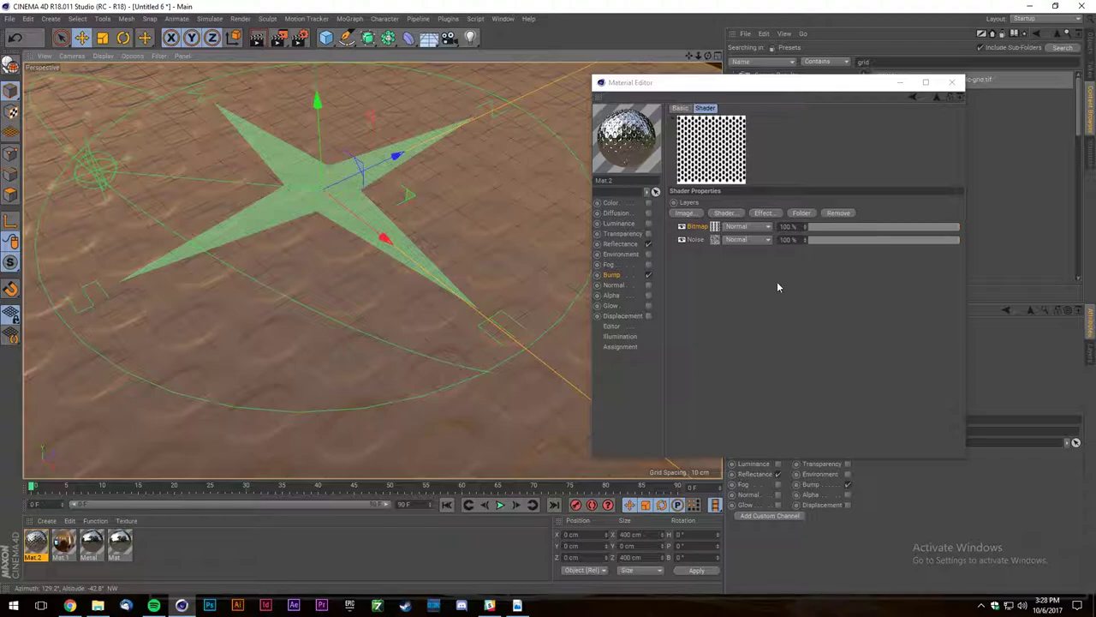
Set the Bitmap layer's blend mode to Burn and preview the bump in the interactive render.
left_click(753, 230)
left_click(759, 264)
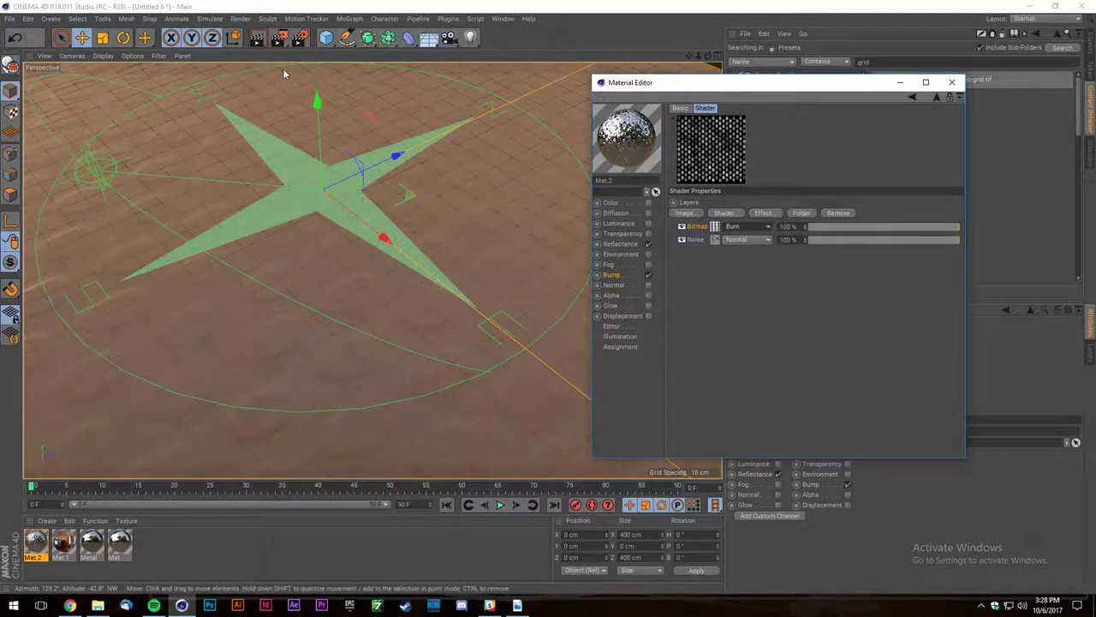
key("alt+r")
scroll(398, 286, "up", 5)
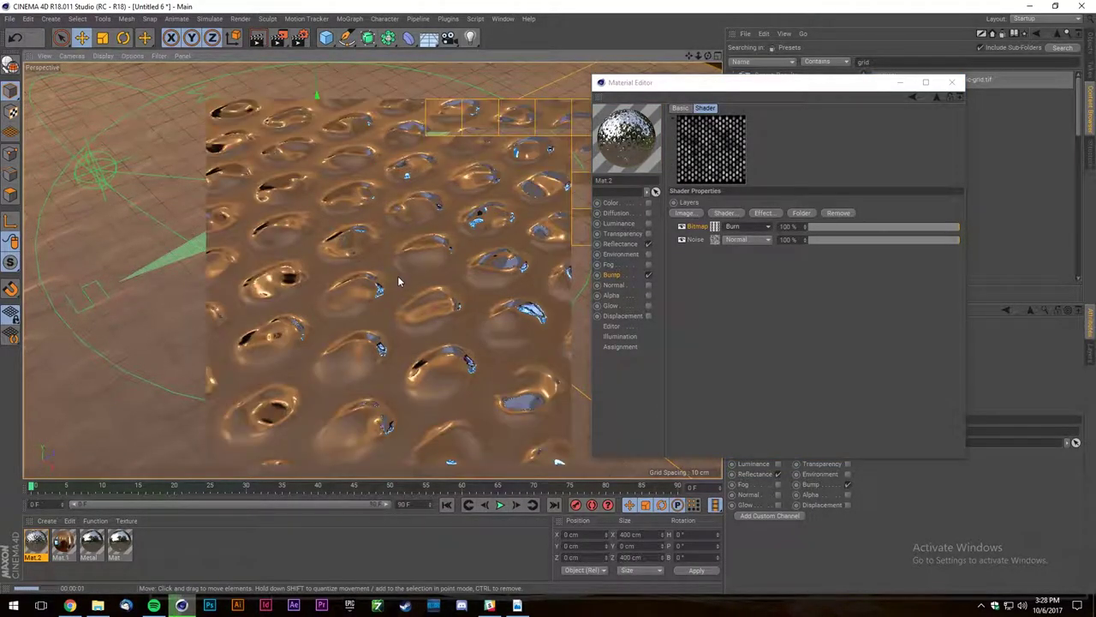
Toggle the visibility of the Bitmap and Noise layers off and on to compare their effect.
left_click(736, 226)
left_click(697, 224)
left_click(681, 240)
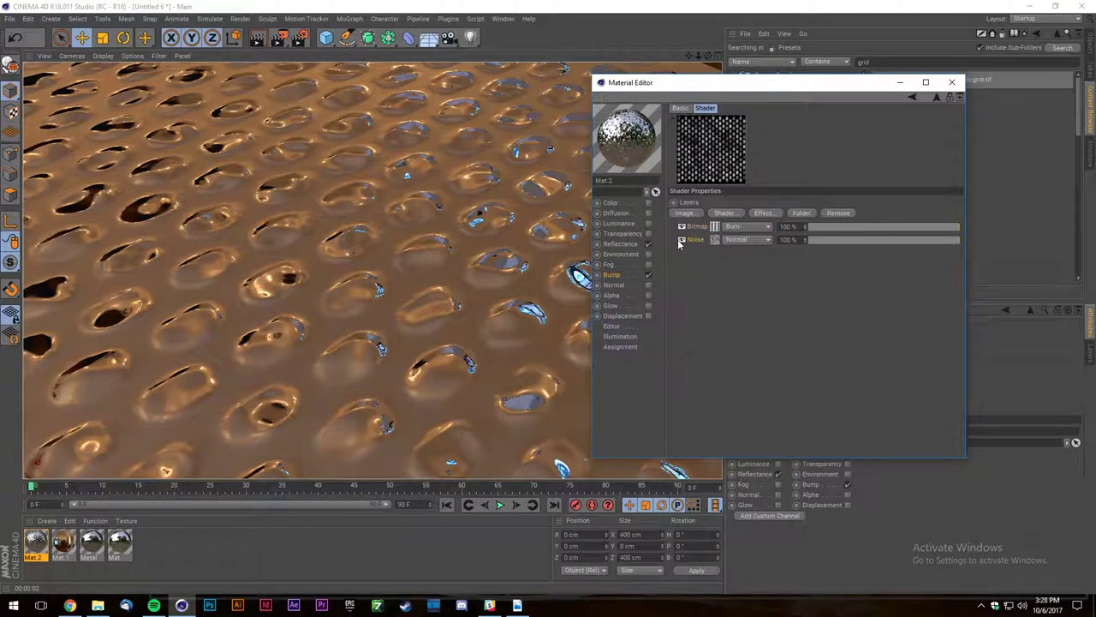
left_click(683, 226)
left_click(682, 240)
left_click(684, 227)
Set the Bitmap layer's blend mode to Layer Mask and move it below the Noise layer.
left_click(741, 226)
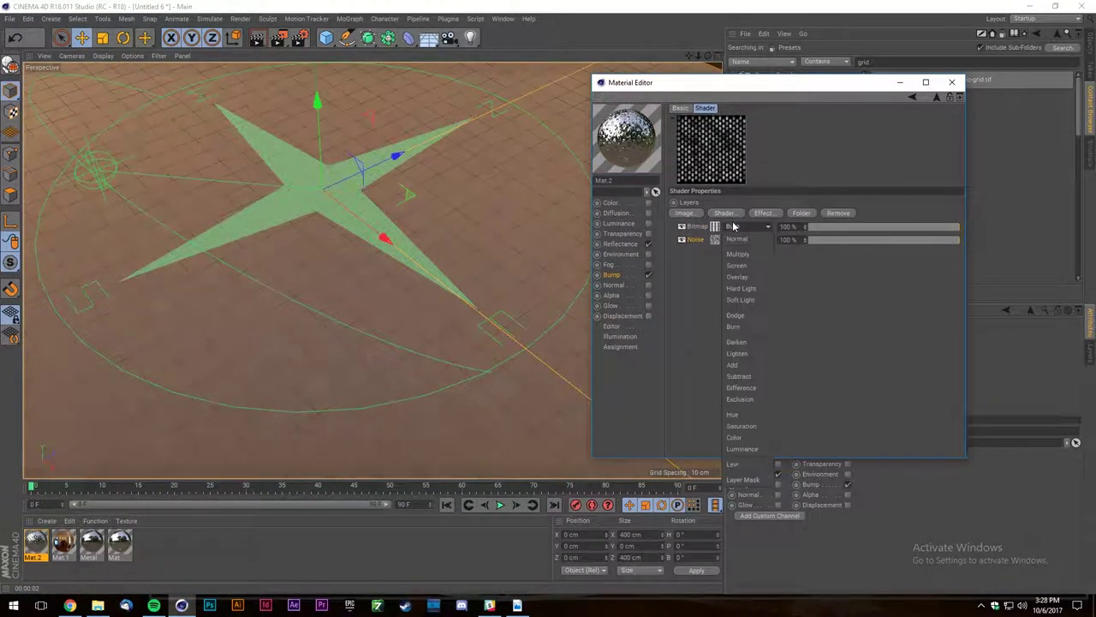
left_click(747, 480)
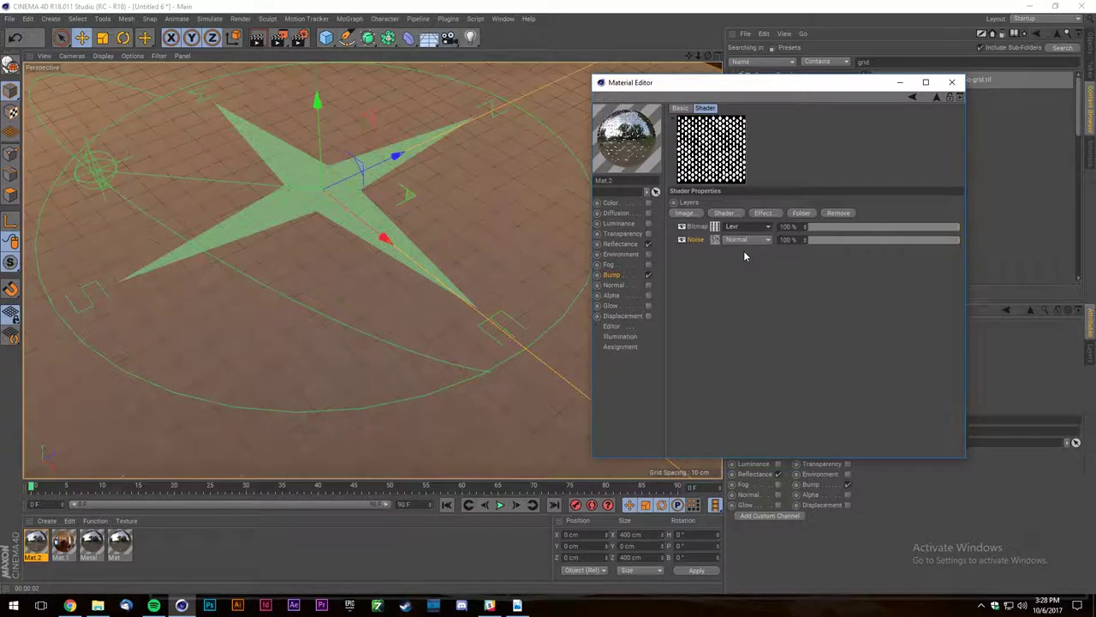
scroll(743, 227, "down", 1)
left_click_drag(702, 227, 700, 245)
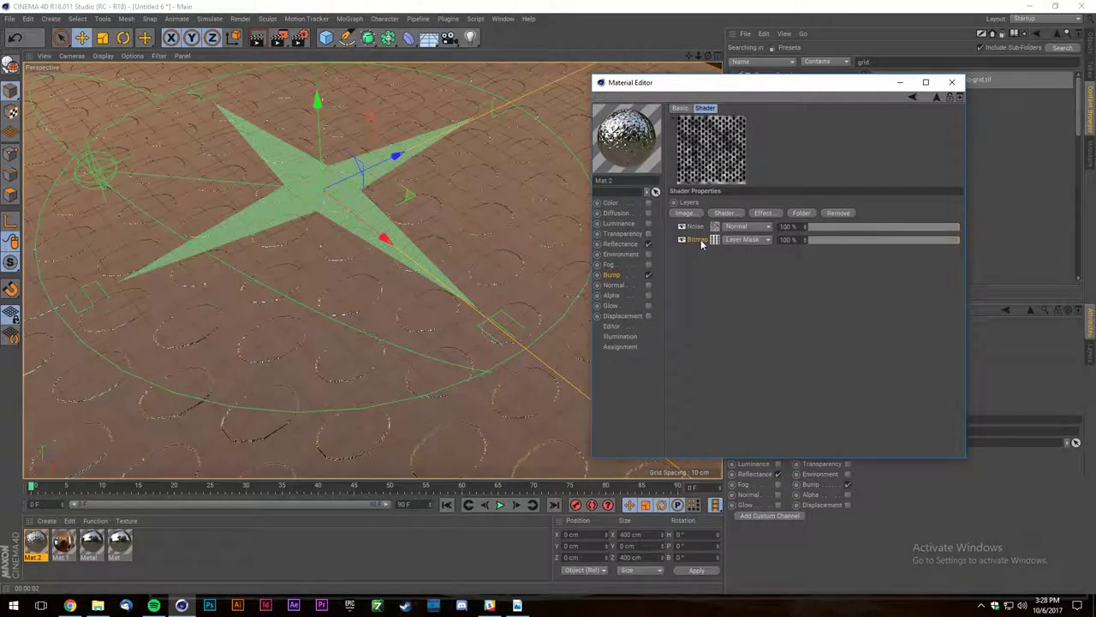
Render the Perspective view to inspect the noise bump masked by the grid.
left_click(261, 41)
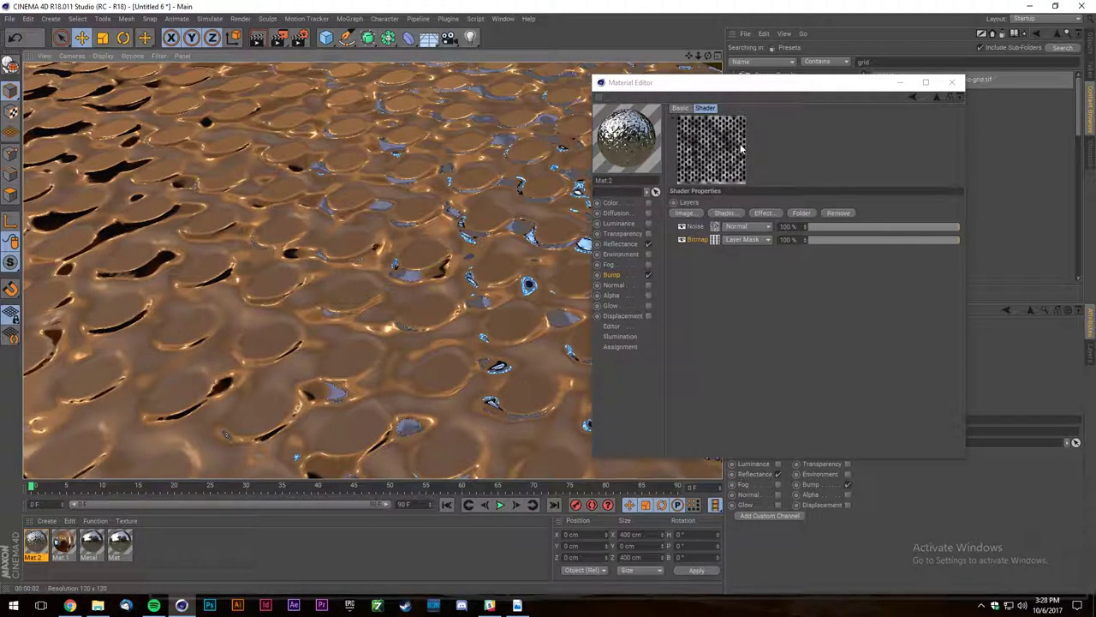
scroll(315, 257, "down", 5)
scroll(298, 274, "up", 4)
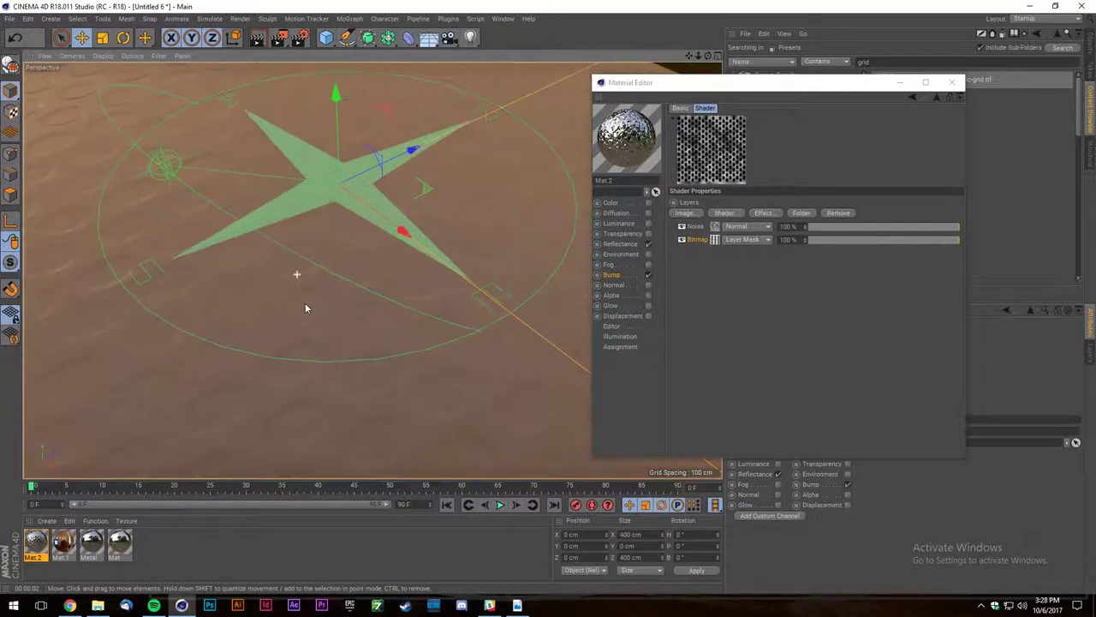
Render the view again to examine the masked bump detail on the plane up close.
left_click(259, 39)
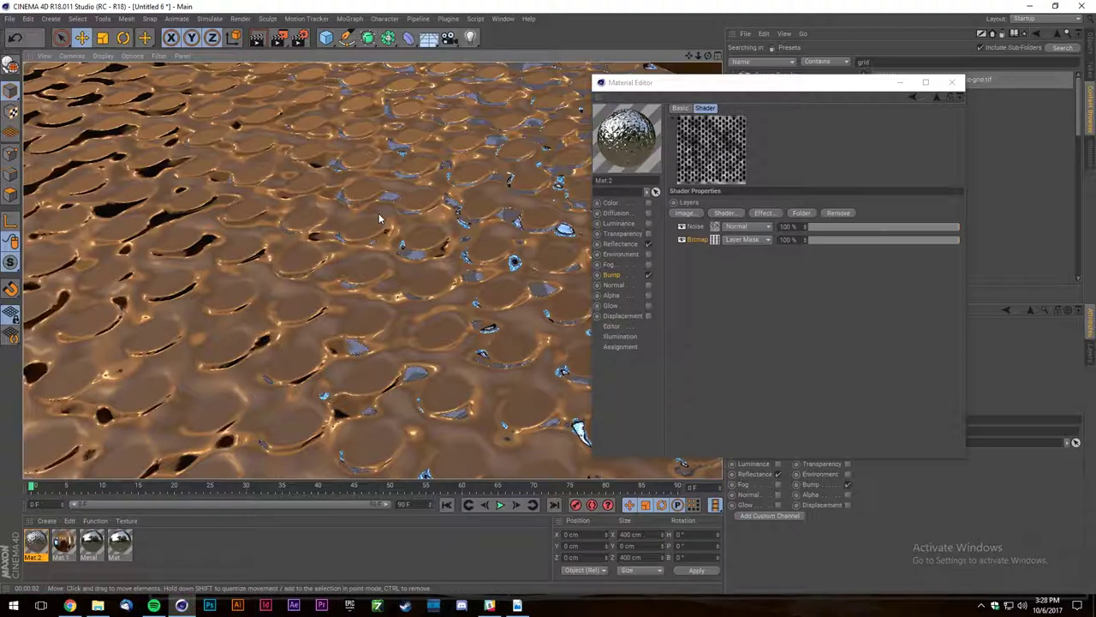
left_click_drag(302, 237, 372, 270, "alt")
right_click_drag(372, 271, 372, 269, "alt")
left_click_drag(373, 271, 373, 262, "alt")
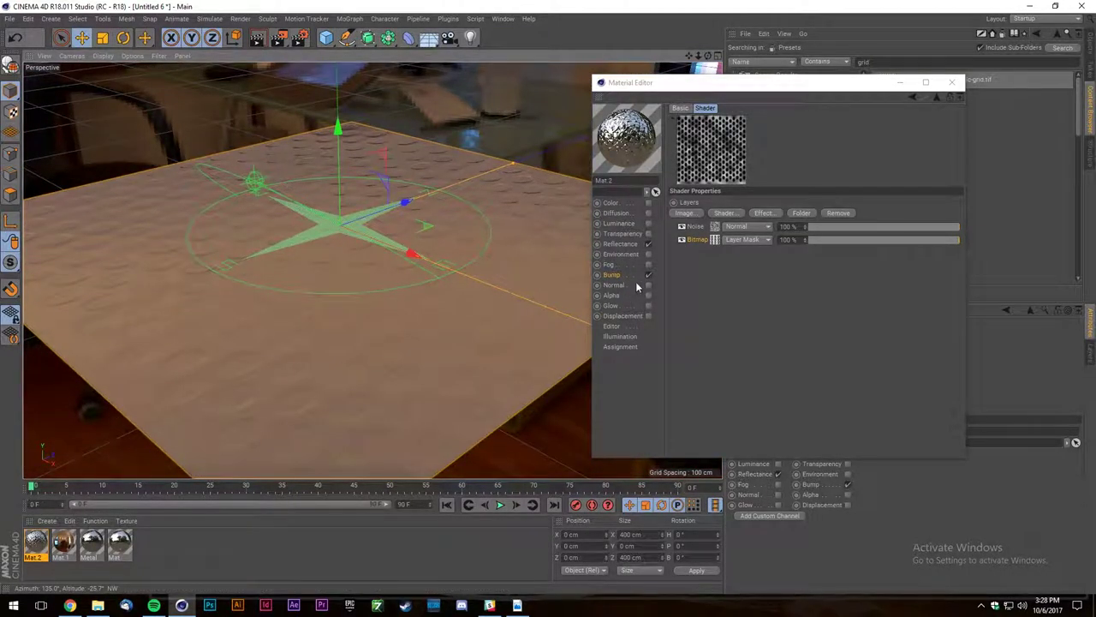
Copy the Bitmap layer's shader, disable Bump, enable Displacement and paste the shader as the displacement texture.
right_click(704, 240)
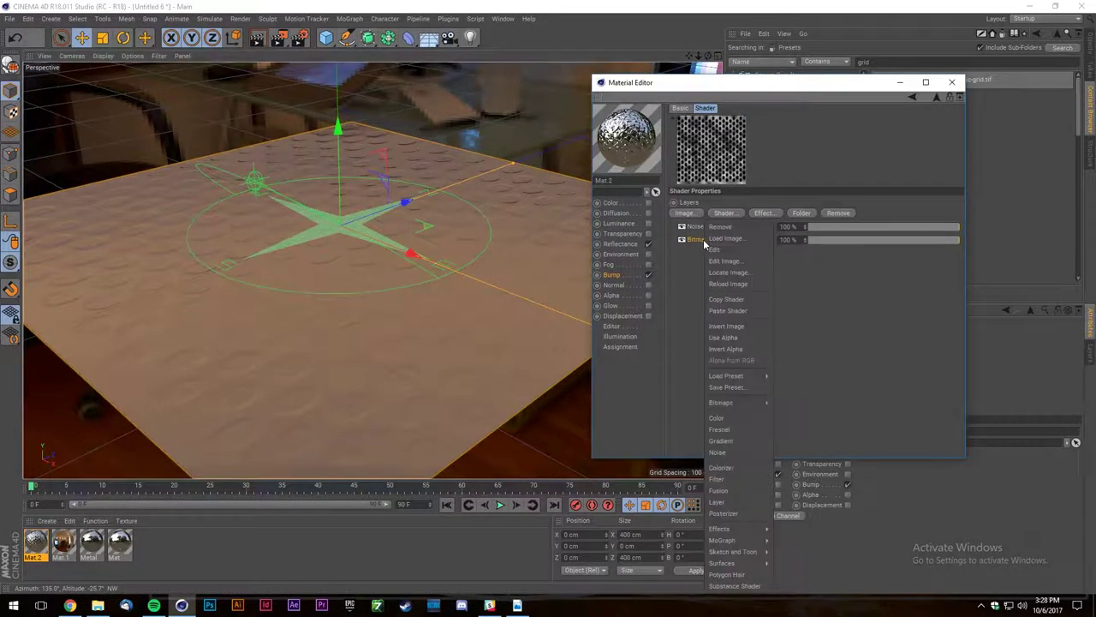
left_click(725, 298)
left_click(648, 274)
left_click(648, 316)
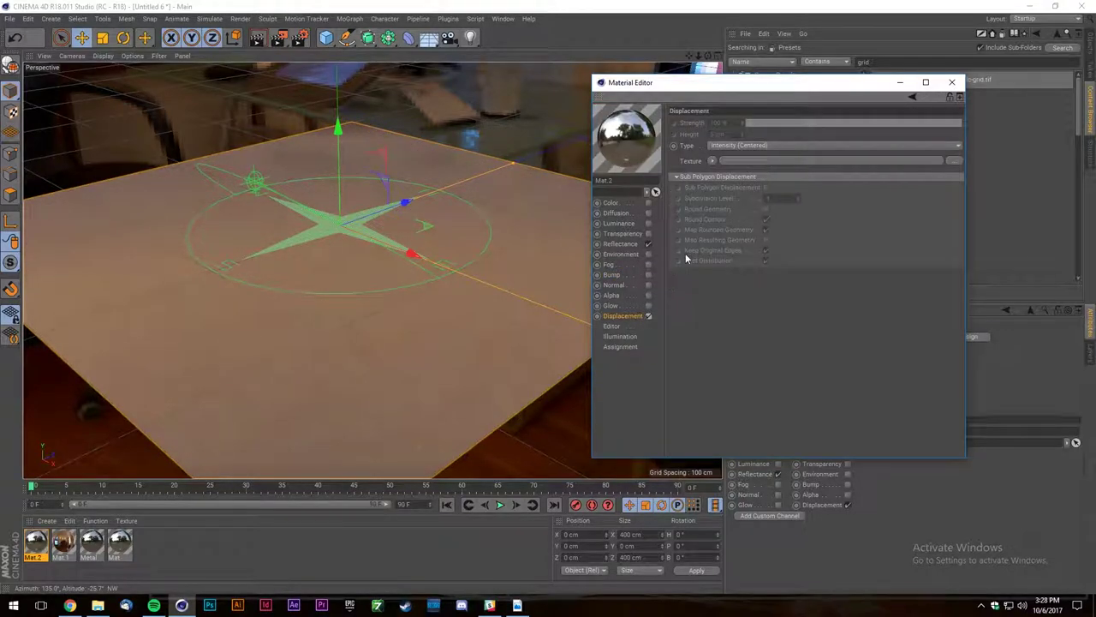
left_click(713, 161)
left_click(728, 215)
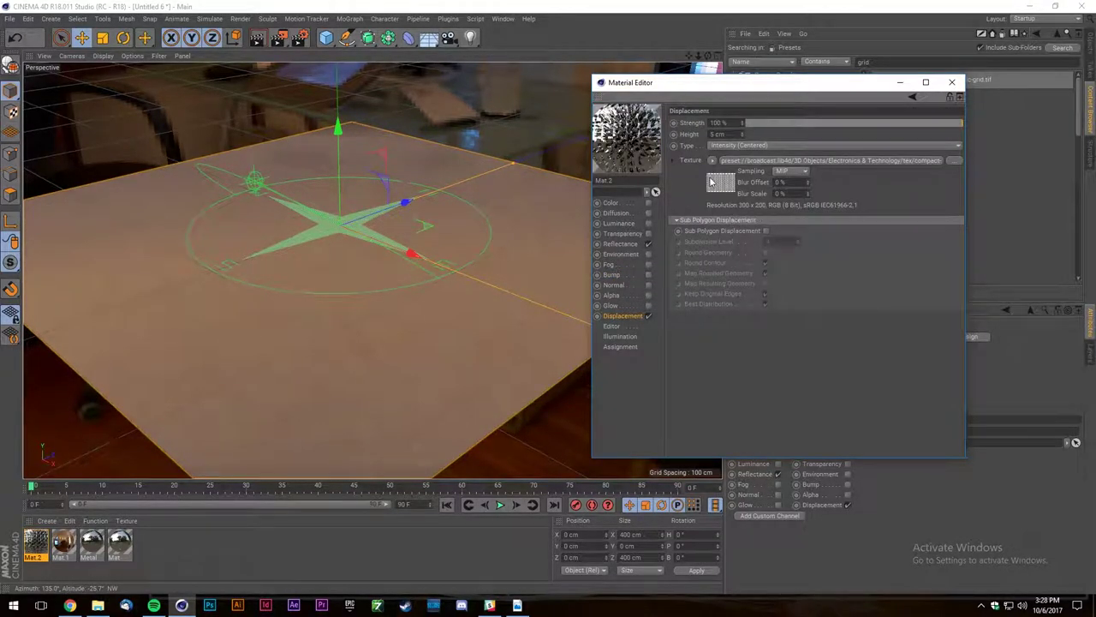
Enable Sub Polygon Displacement with Round Geometry and Map Resulting Geometry, and render the view to check the displaced plane.
left_click(766, 230)
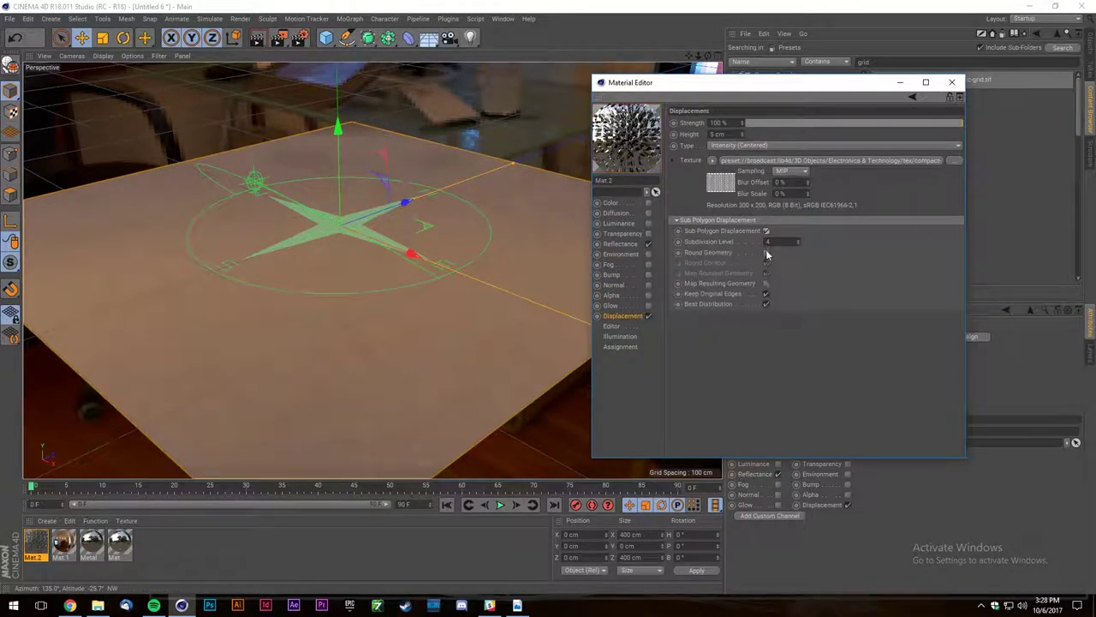
left_click(259, 39)
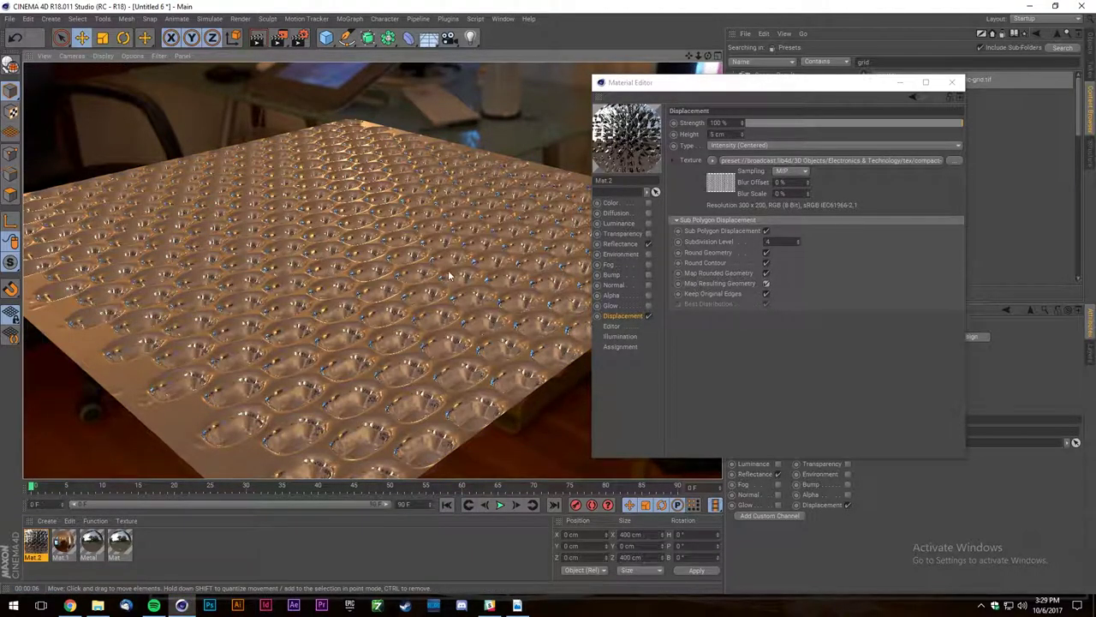
left_click(370, 308)
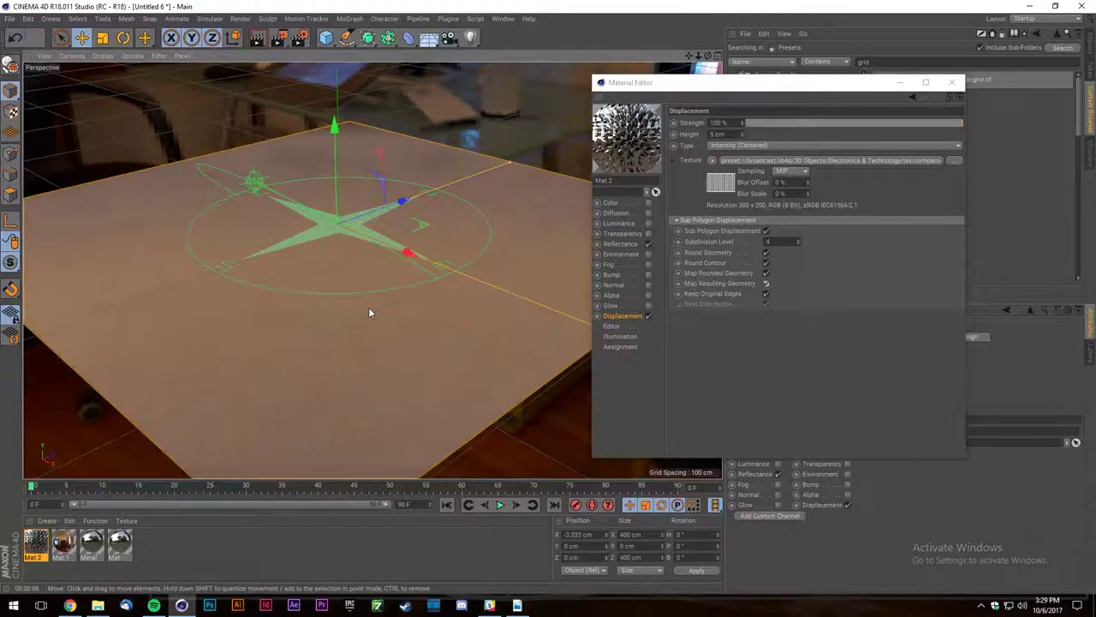
scroll(333, 286, "up", 3)
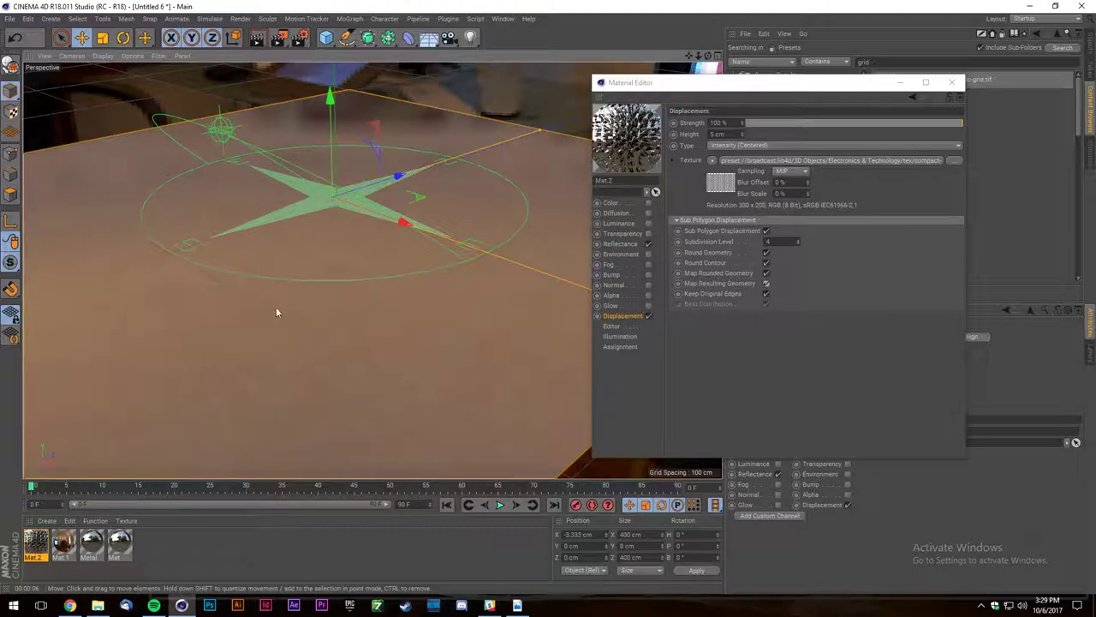
Switch to Chrome and search Google Images for "normal map vs bump map".
left_click(76, 608)
scroll(624, 235, "up", 2)
left_click_drag(244, 64, 12, 59)
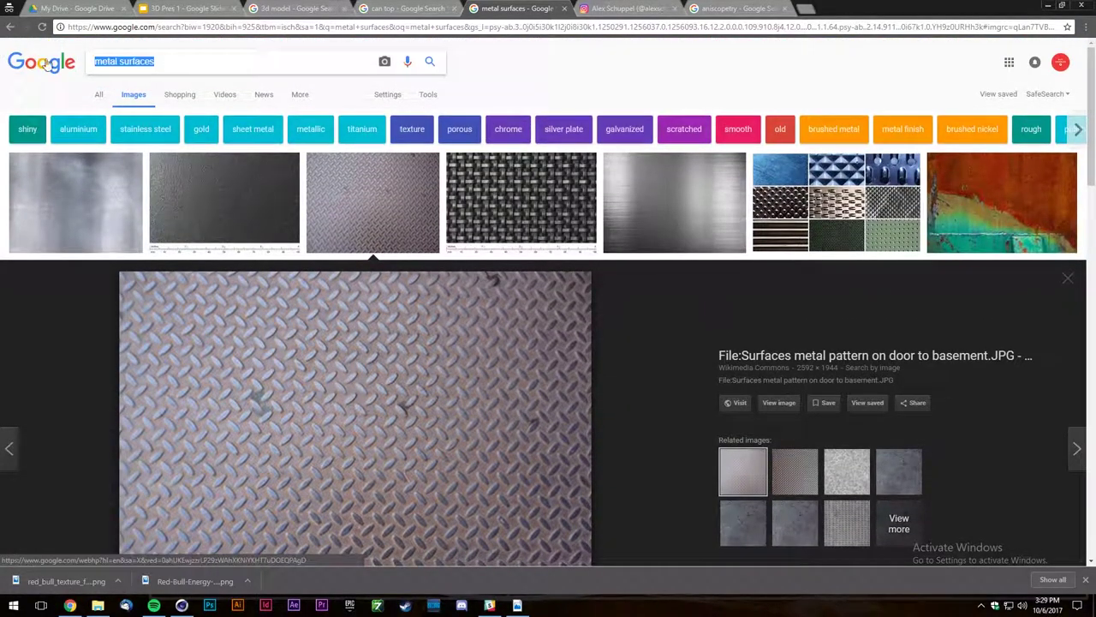
type("normal map vs bump map")
key("Return")
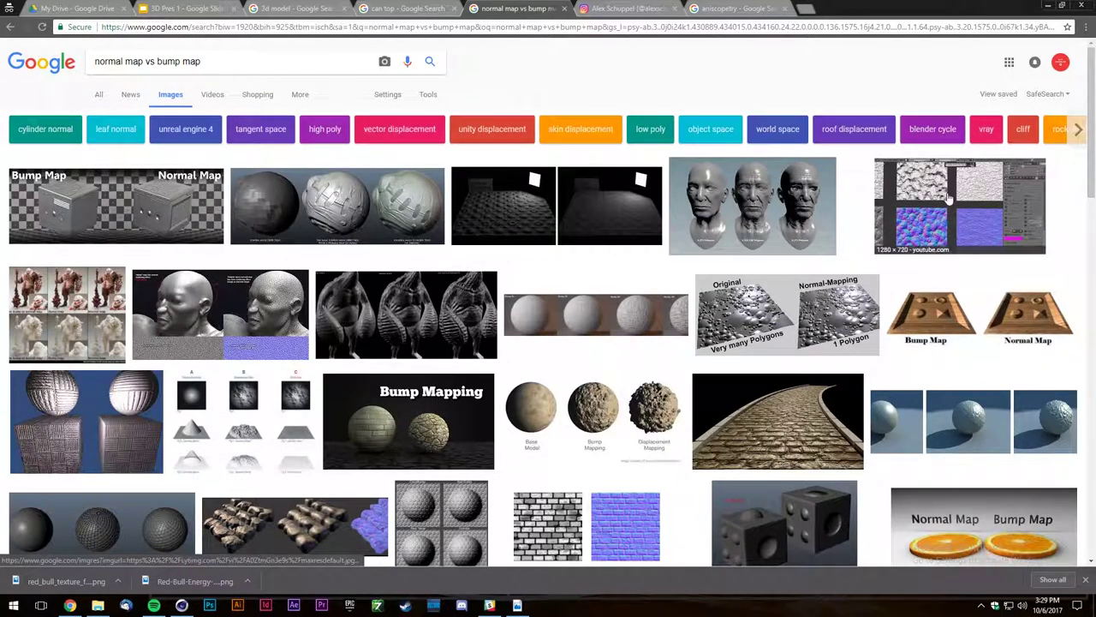
Open the "Différence Bump map Normal map" image result and compare its grayscale bump samples with the coloured normal map samples.
left_click(939, 198)
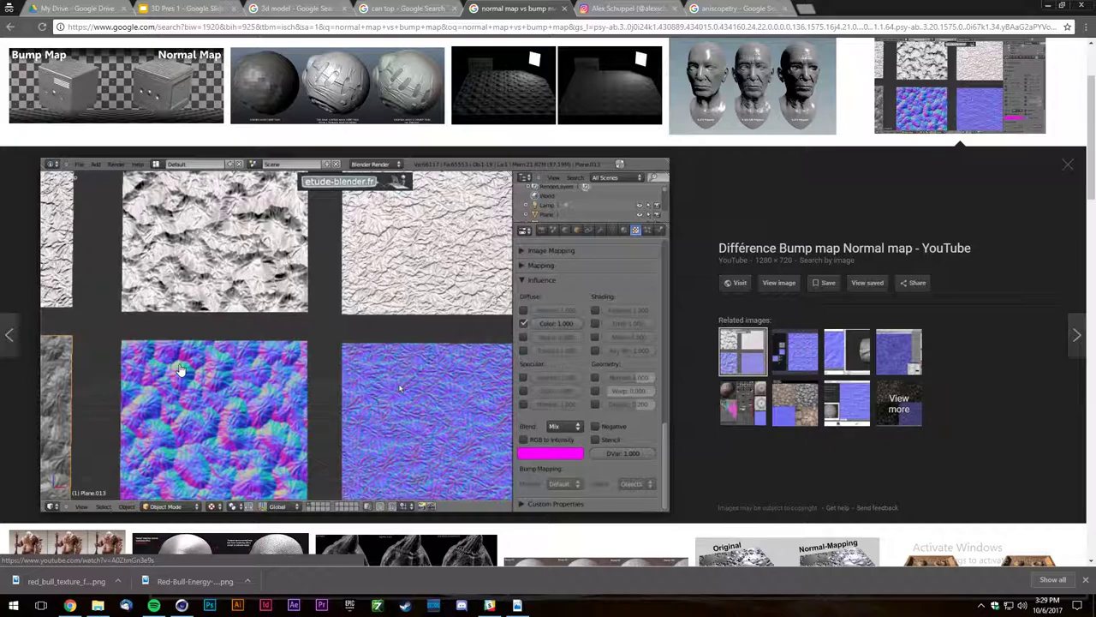
scroll(222, 417, "up", 2)
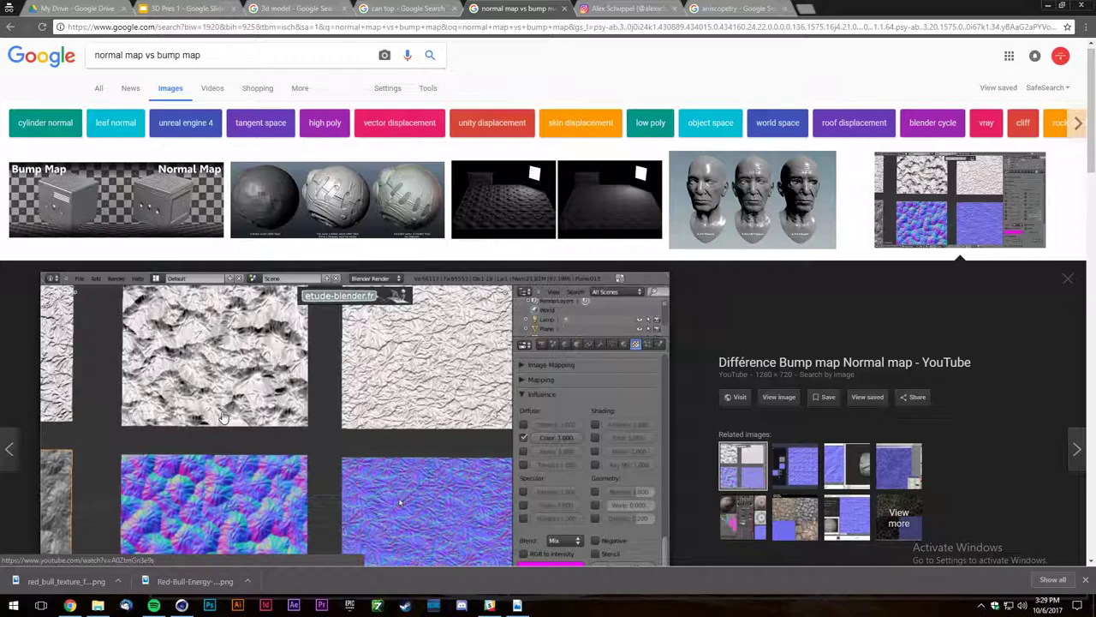
scroll(246, 409, "down", 2)
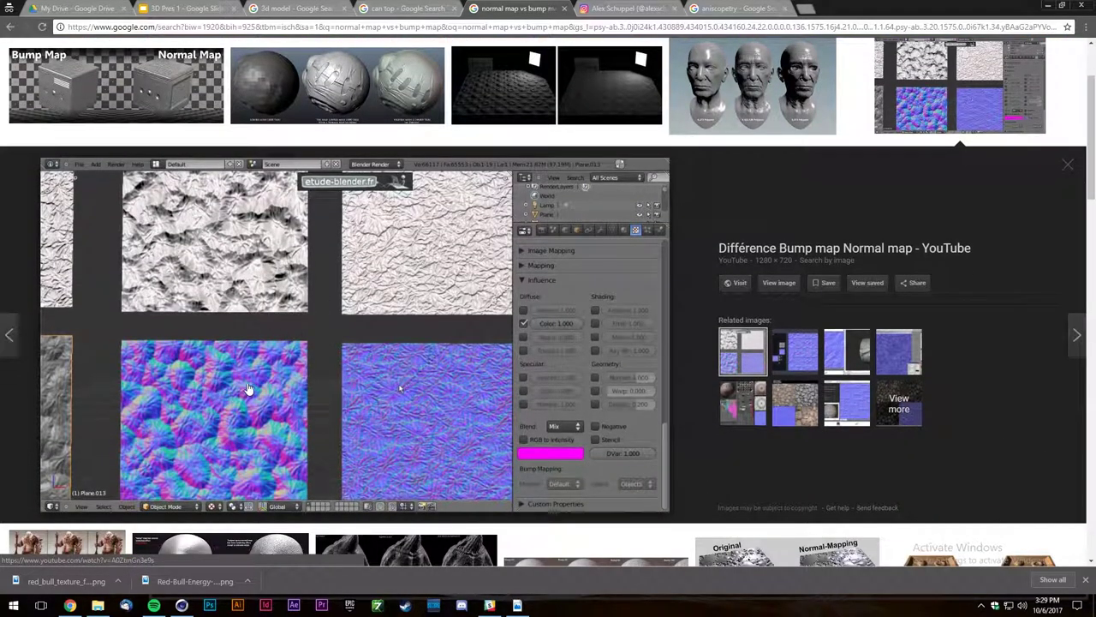
scroll(246, 388, "up", 1)
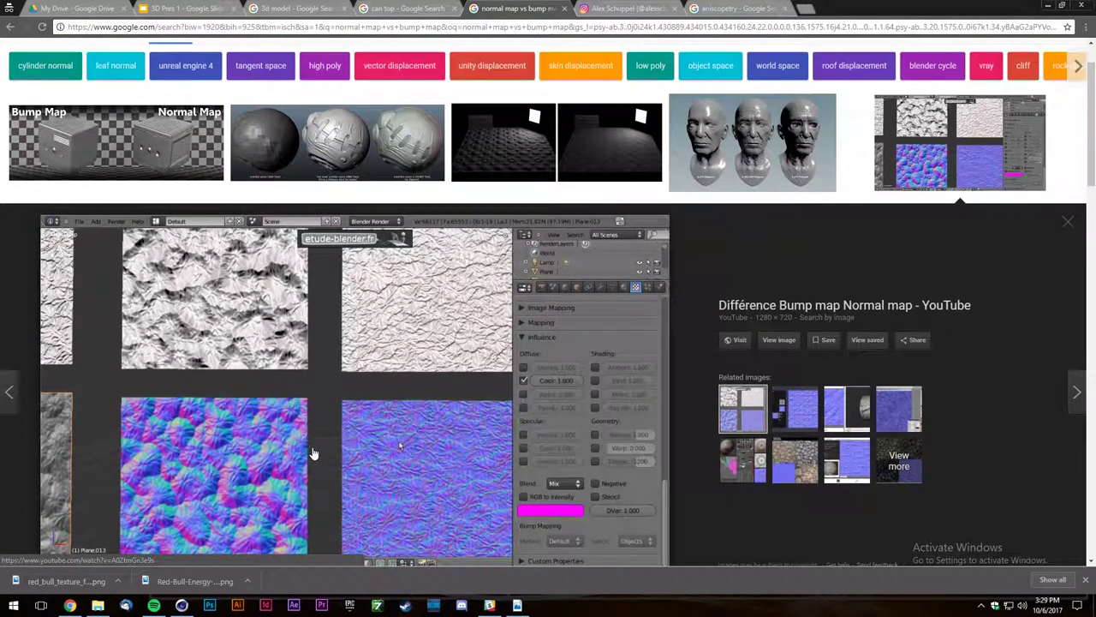
scroll(296, 450, "down", 1)
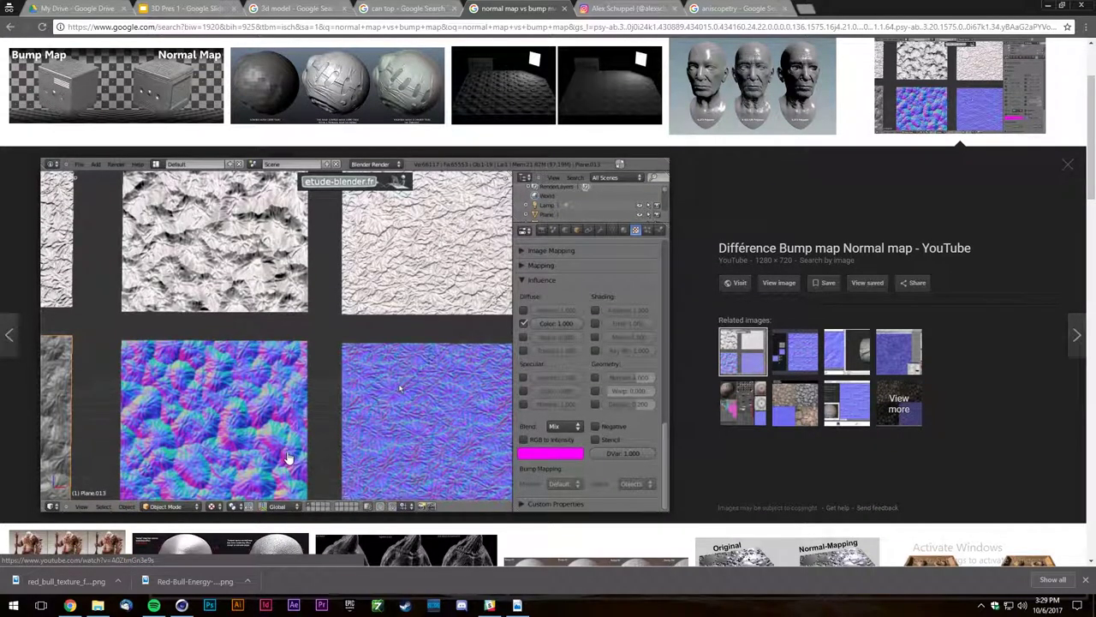
Switch back to Cinema 4D and review the displacement Type options, keeping Intensity (Centered).
left_click(182, 605)
left_click(186, 605)
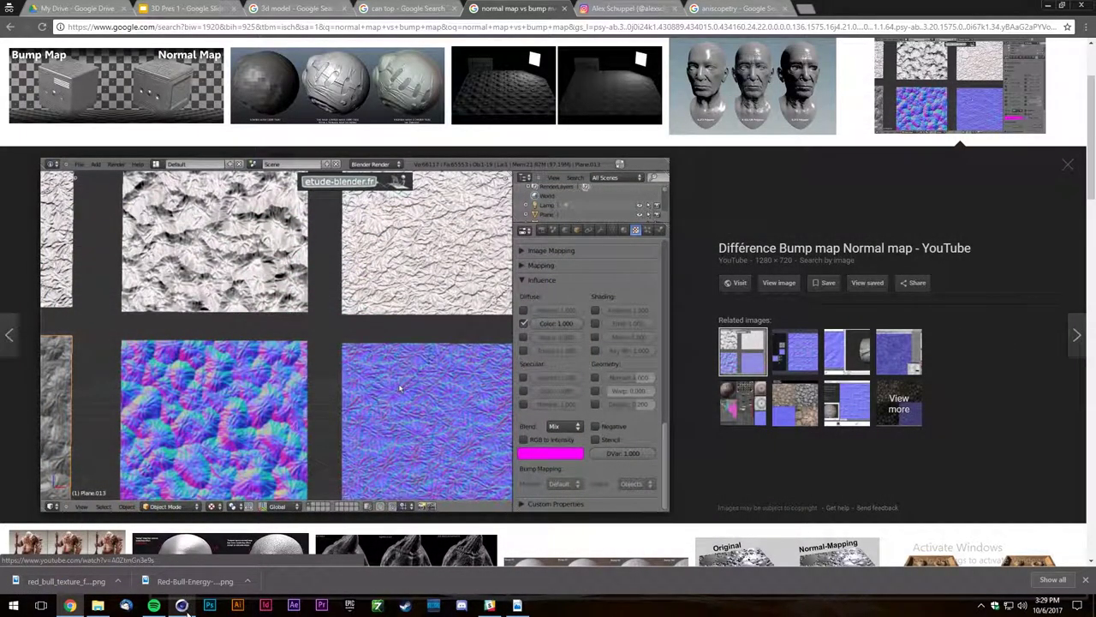
left_click(183, 605)
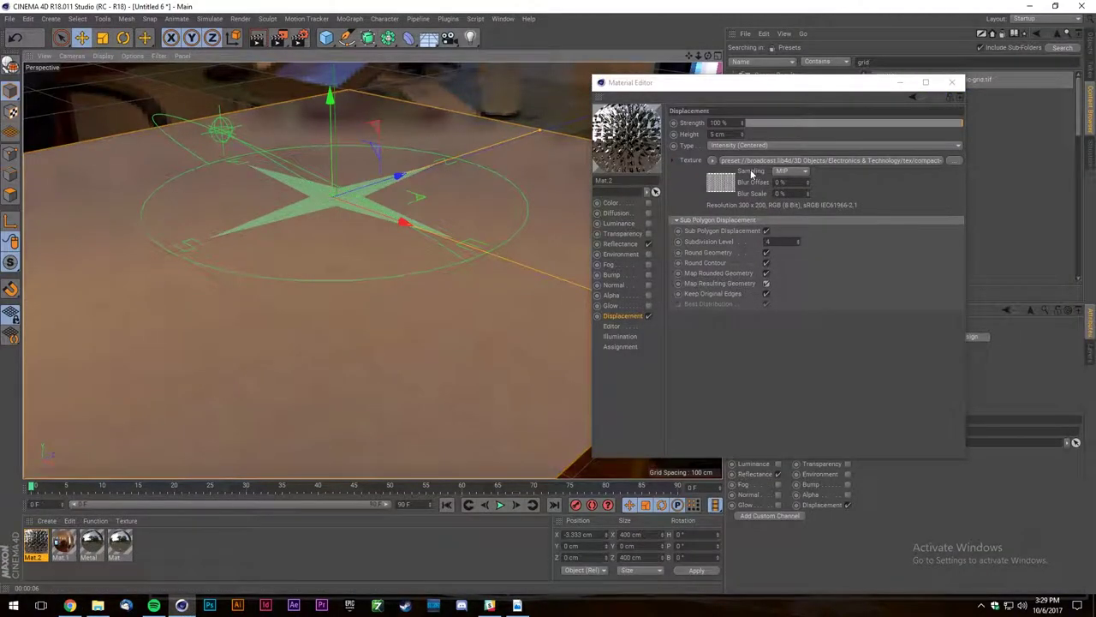
left_click(718, 145)
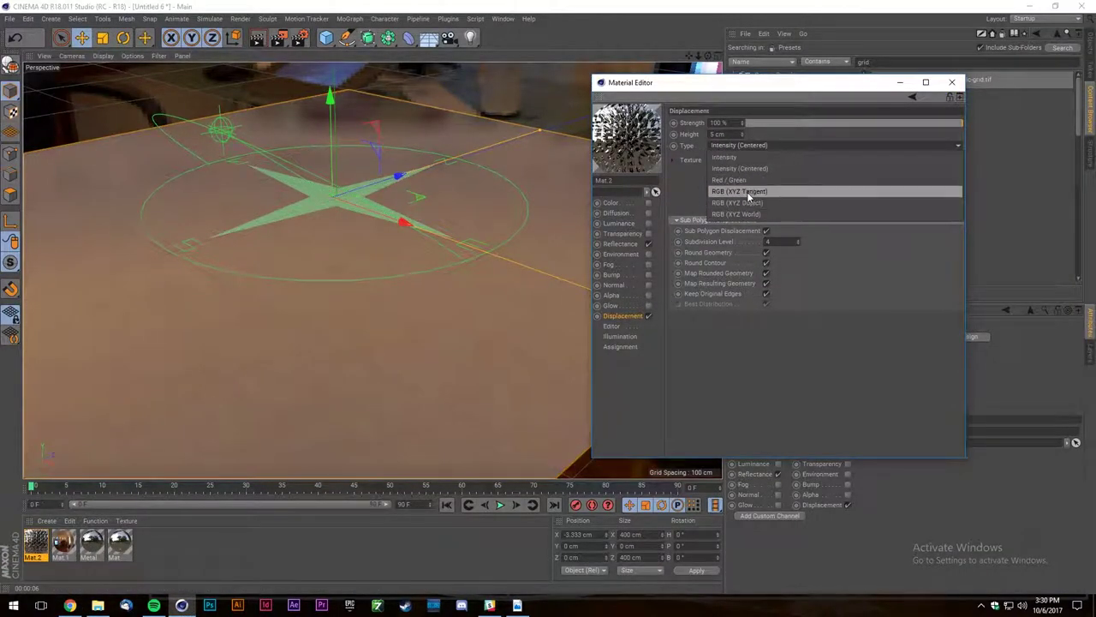
left_click(740, 168)
Open the help for the displacement Type setting and examine its RGB modes, Sub Polygon Displacement, Subdivision Level and Round Geometry sections.
right_click(688, 146)
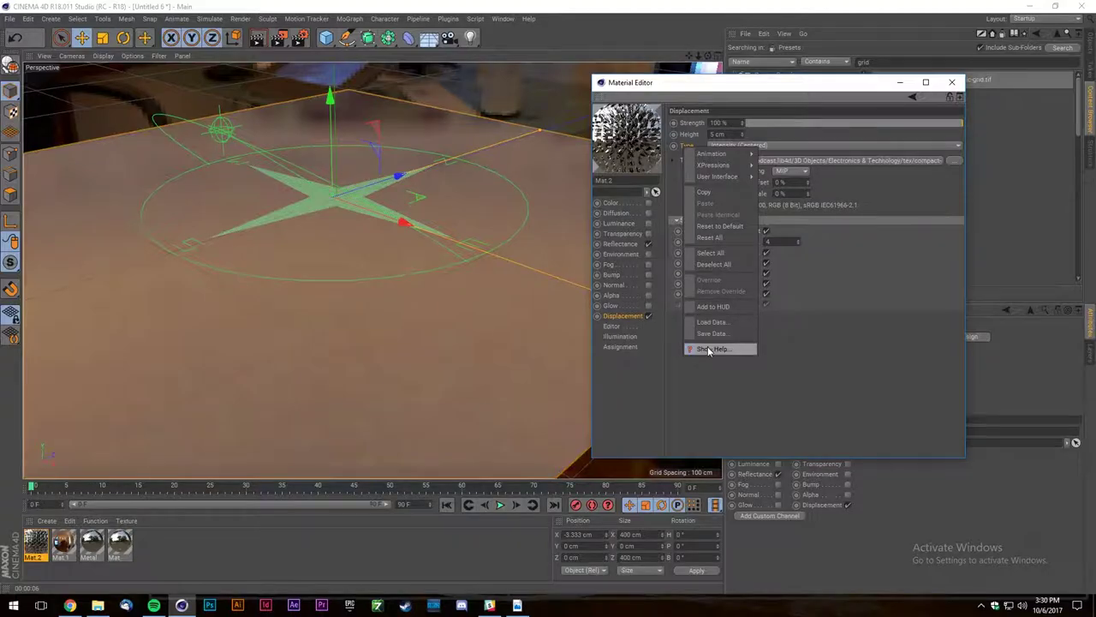
left_click(709, 350)
scroll(601, 320, "down", 10)
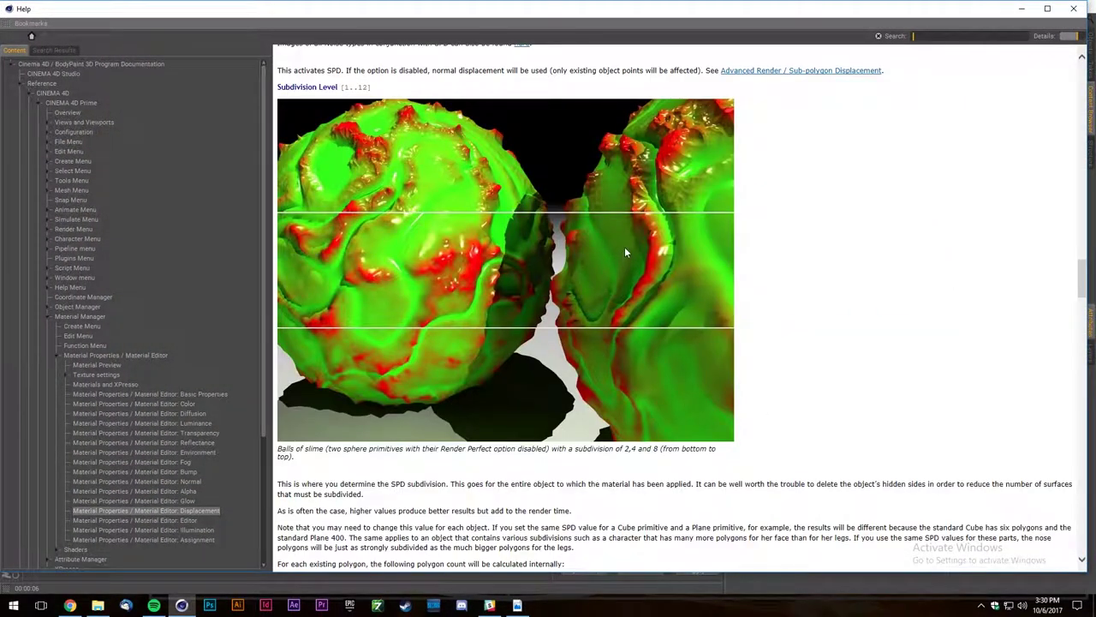
scroll(622, 257, "up", 10)
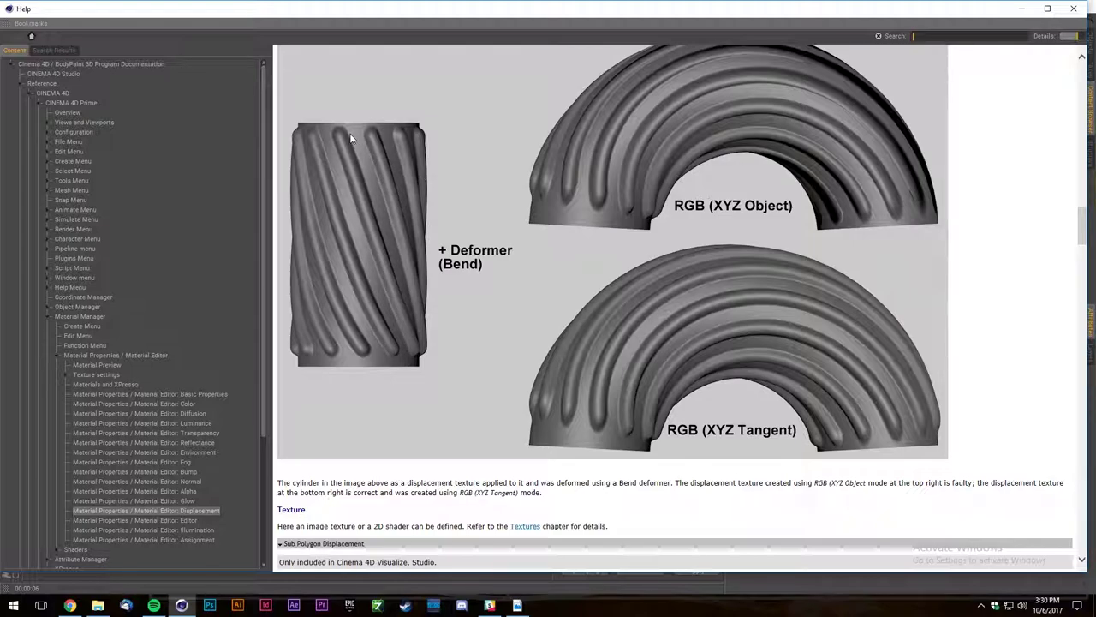
scroll(363, 161, "down", 5)
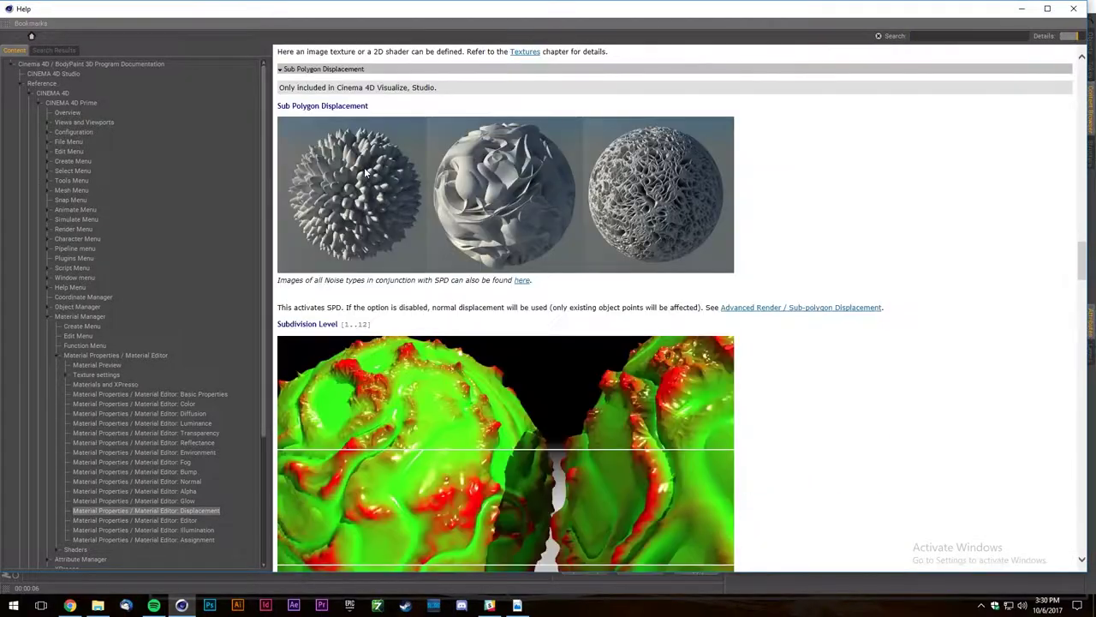
scroll(371, 166, "up", 3)
scroll(377, 163, "down", 2)
scroll(380, 160, "down", 10)
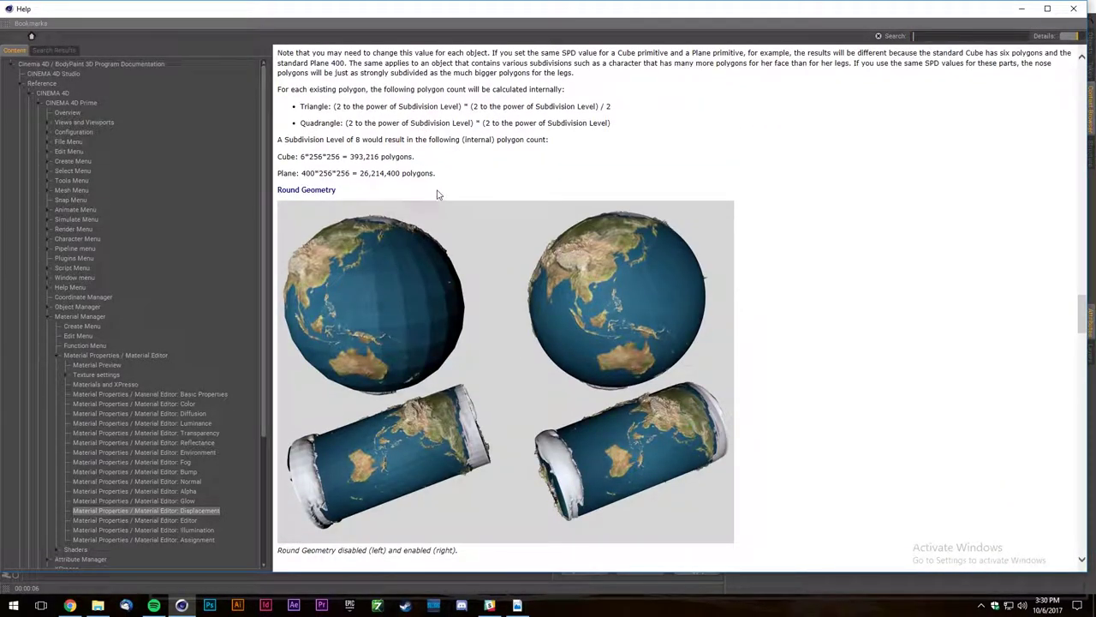
scroll(434, 195, "up", 8)
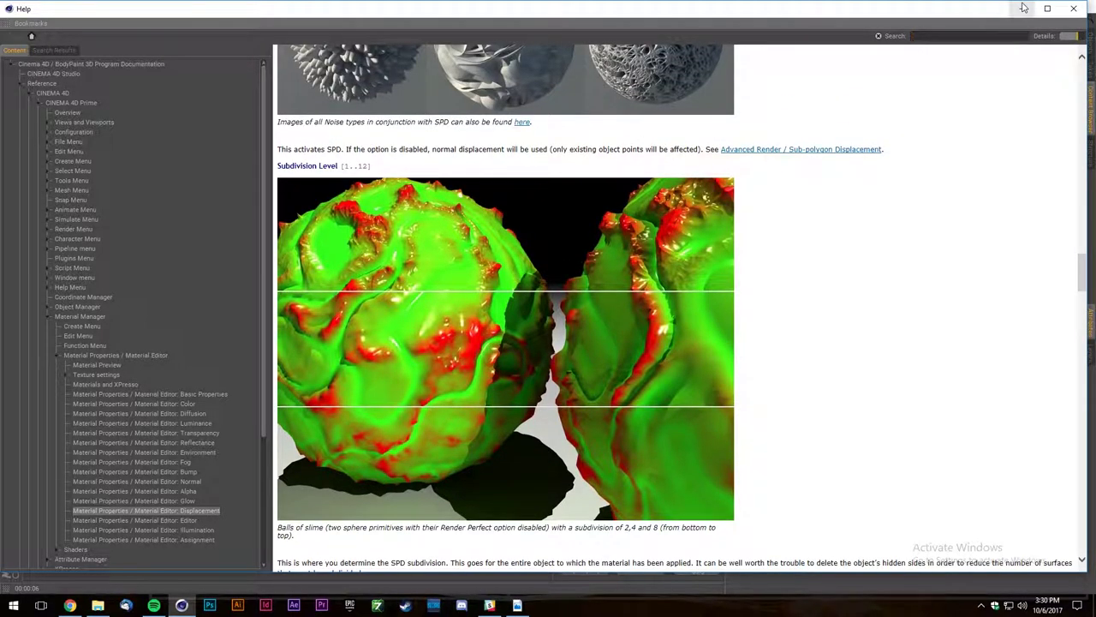
left_click(1019, 11)
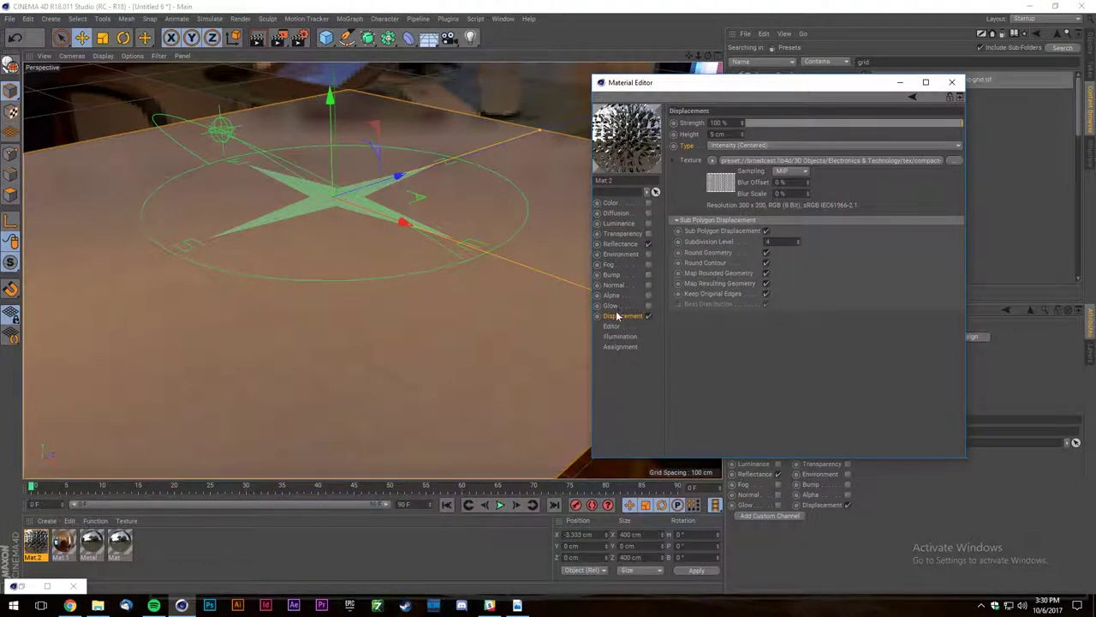
Reopen the help from the Displacement channel and browse the Cinema 4D reference to the Material Editor's Bump page.
right_click(629, 320)
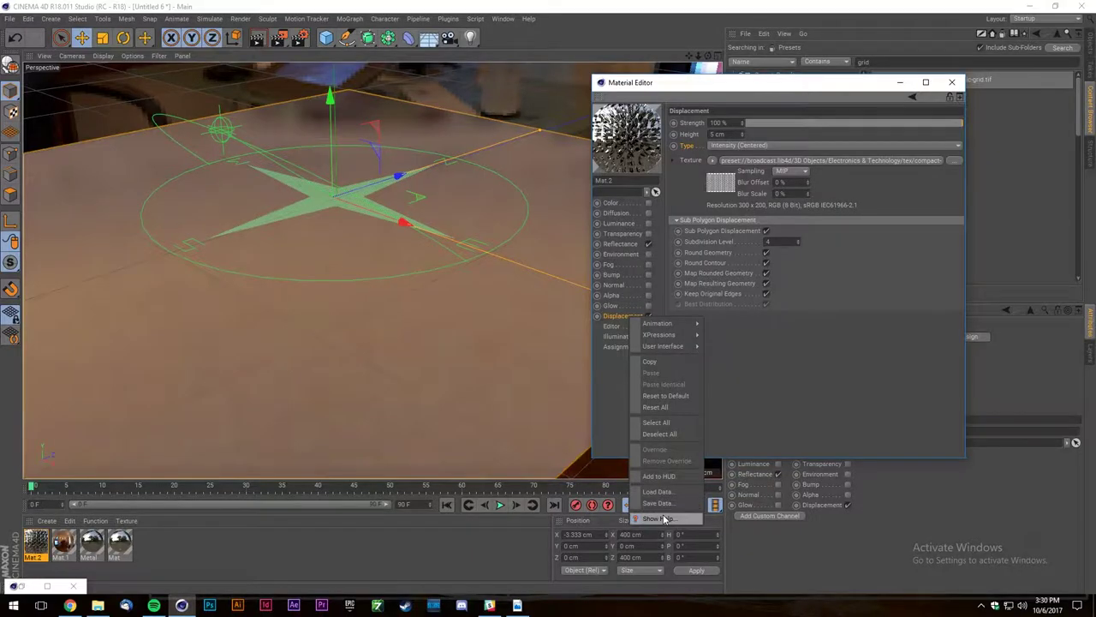
left_click(652, 518)
scroll(565, 244, "up", 3)
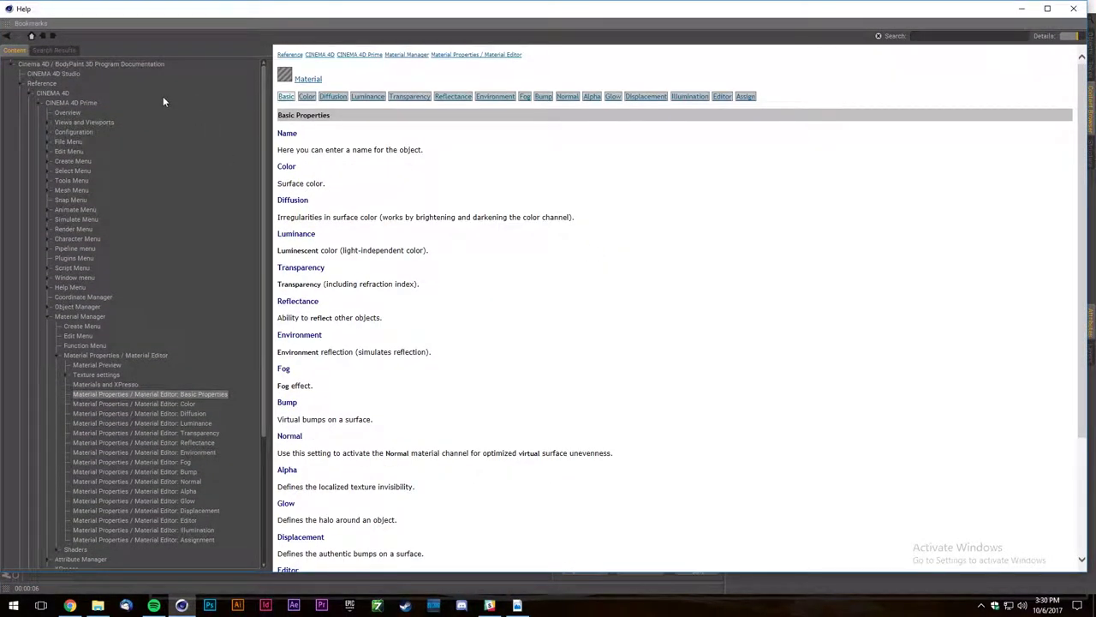
left_click(53, 83)
left_click(70, 102)
left_click(76, 142)
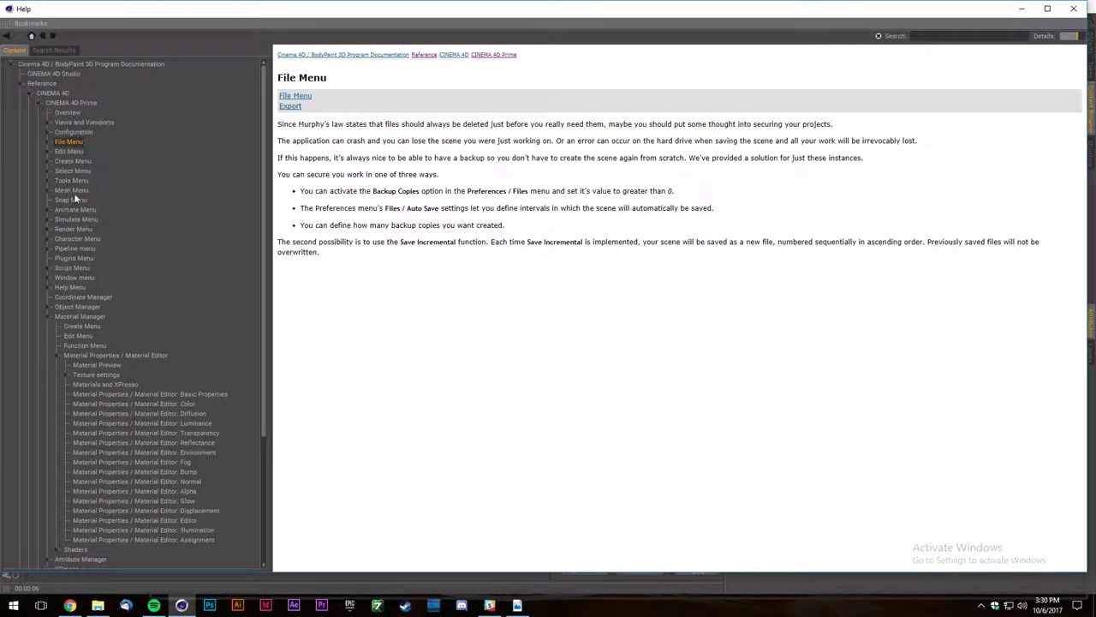
scroll(106, 323, "down", 6)
left_click(127, 302)
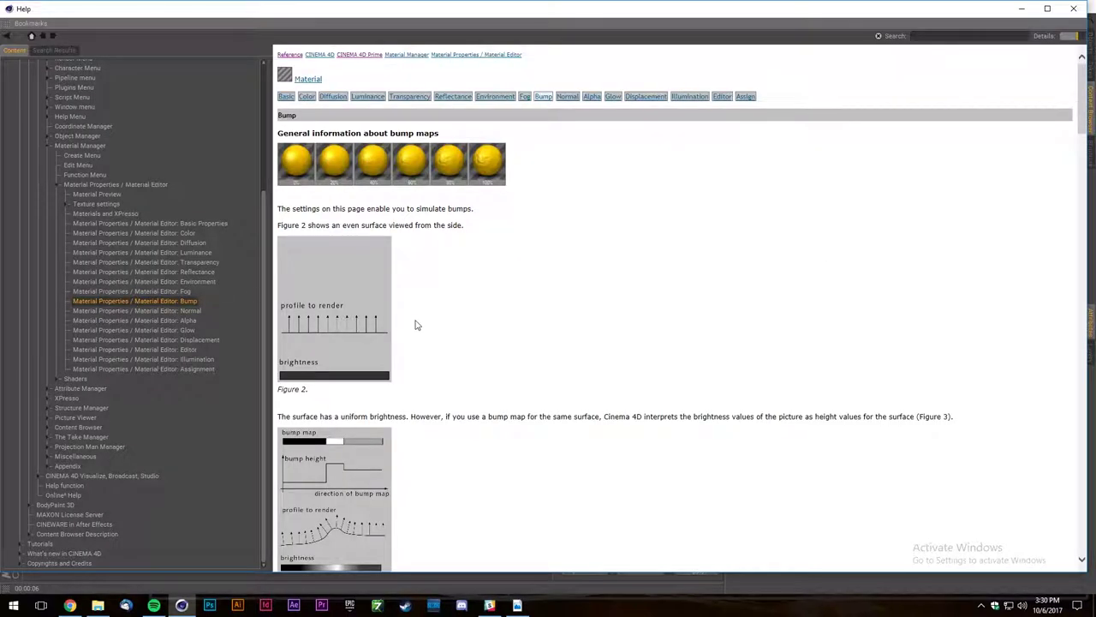
Read the Bump page's sections on ways of creating structure and parallax settings, close the help and show the main Help commands.
scroll(409, 324, "down", 10)
scroll(423, 321, "down", 12)
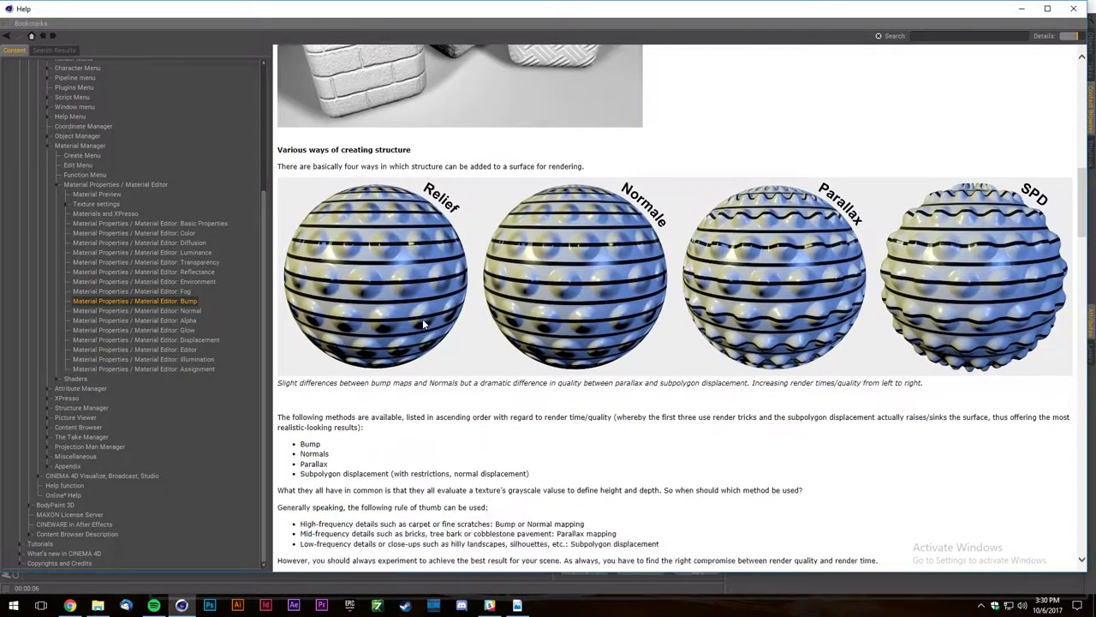
scroll(676, 259, "up", 3)
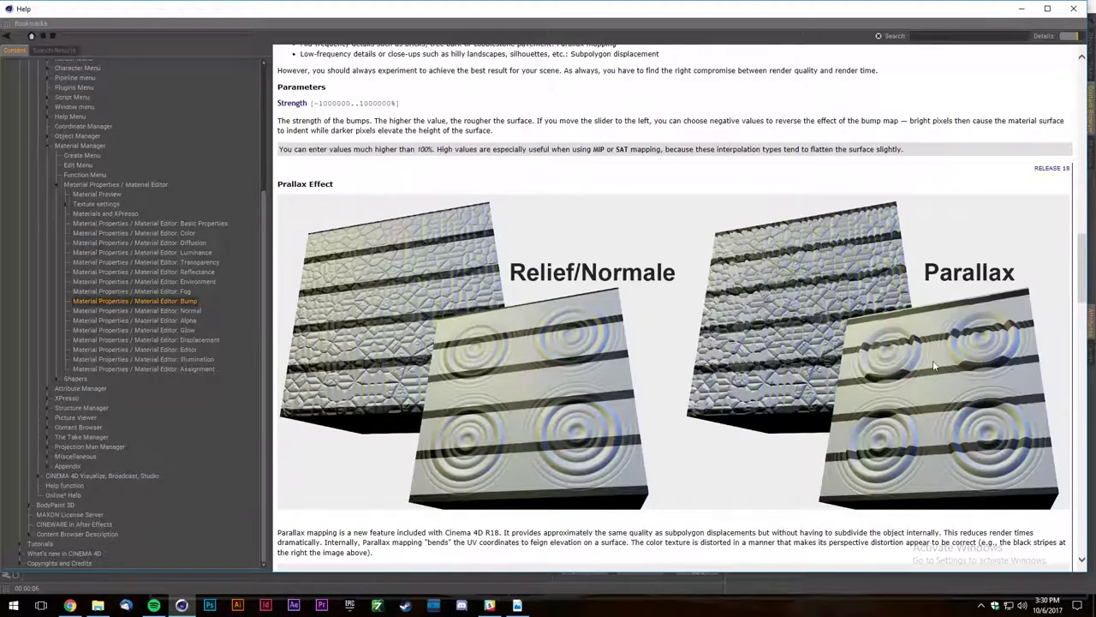
scroll(724, 252, "down", 10)
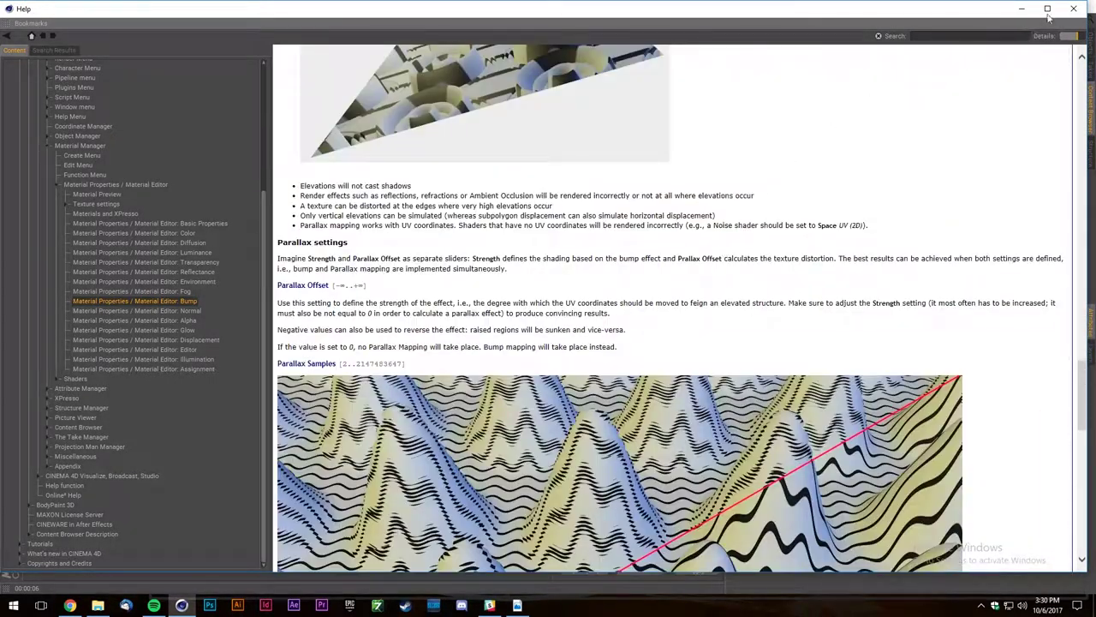
left_click(1073, 9)
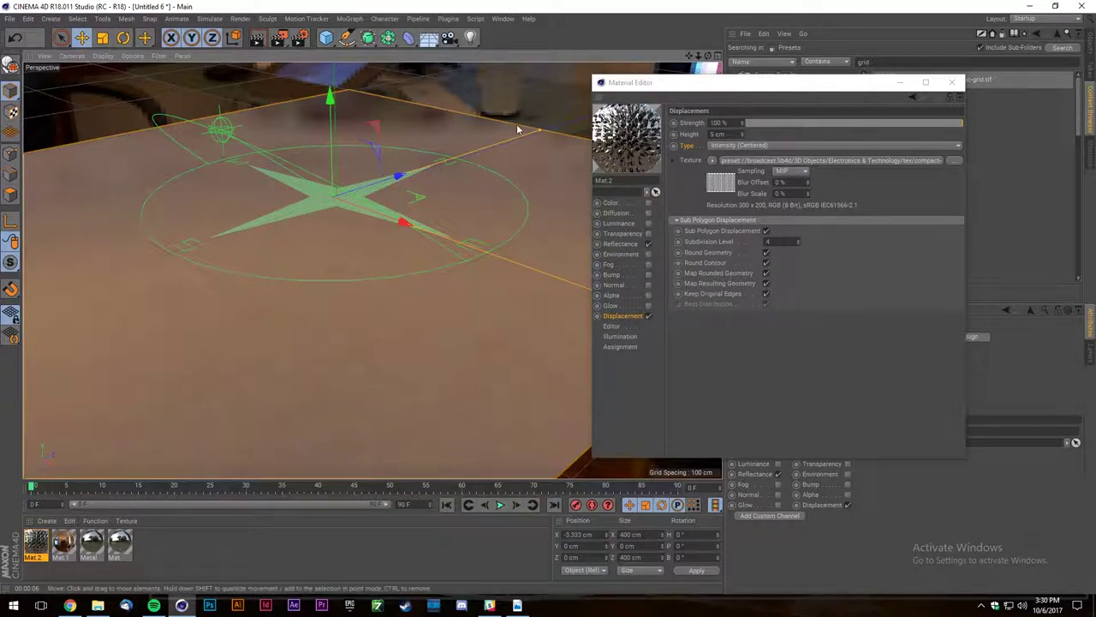
left_click(525, 24)
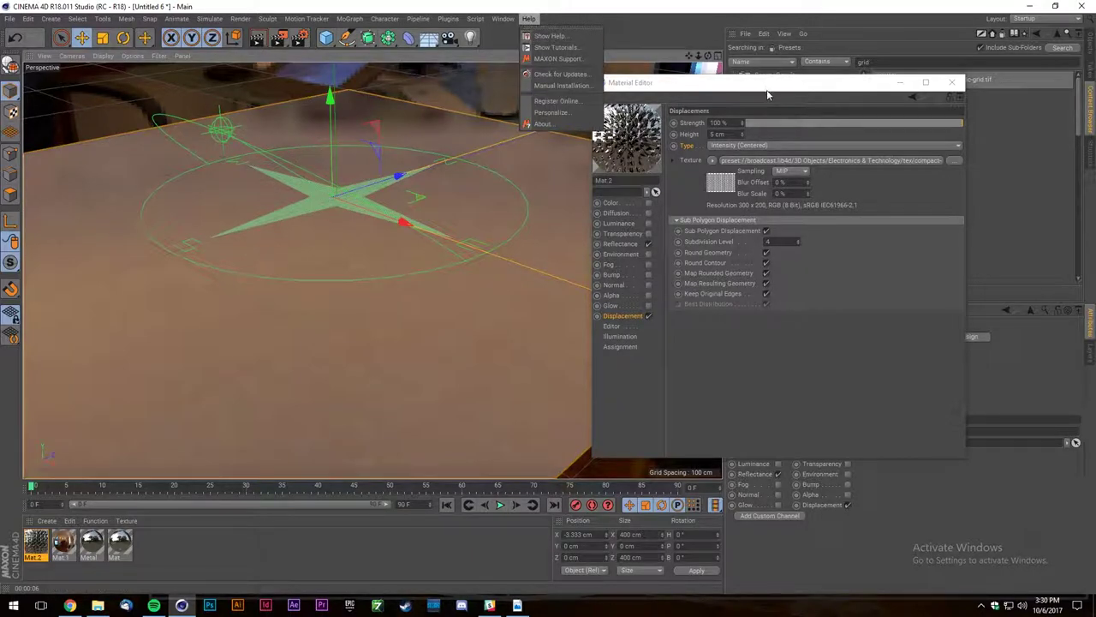
Render a close-up of the displaced plane in the viewport to examine the surface detail.
left_click_drag(750, 90, 875, 101)
left_click_drag(489, 191, 330, 311, "alt")
right_click_drag(334, 302, 394, 282, "alt")
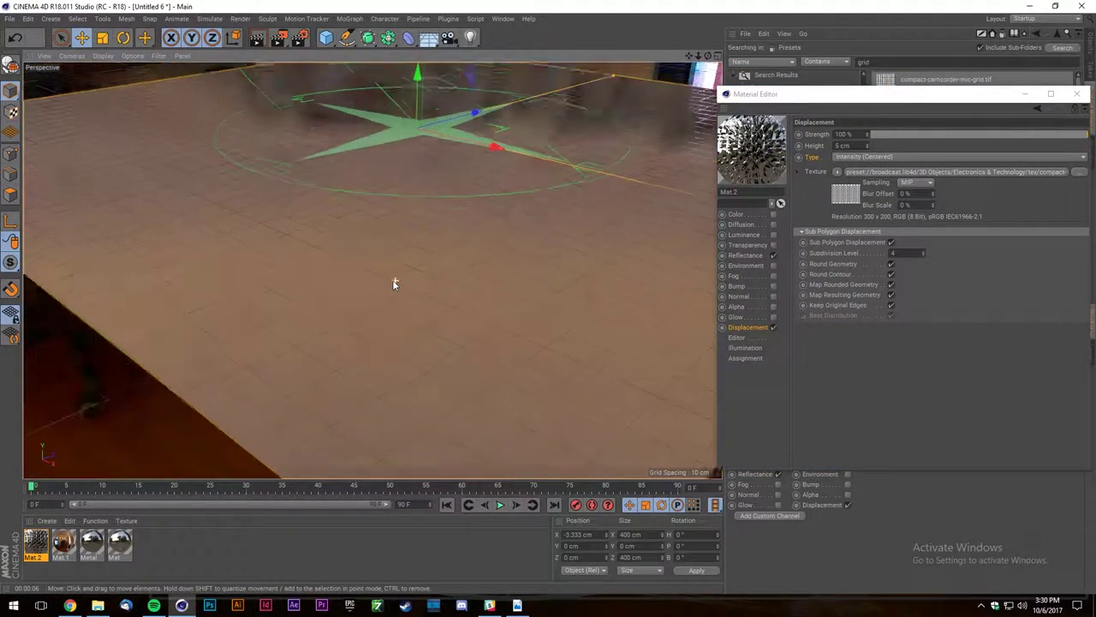
left_click_drag(539, 225, 401, 96, "alt")
left_click(260, 37)
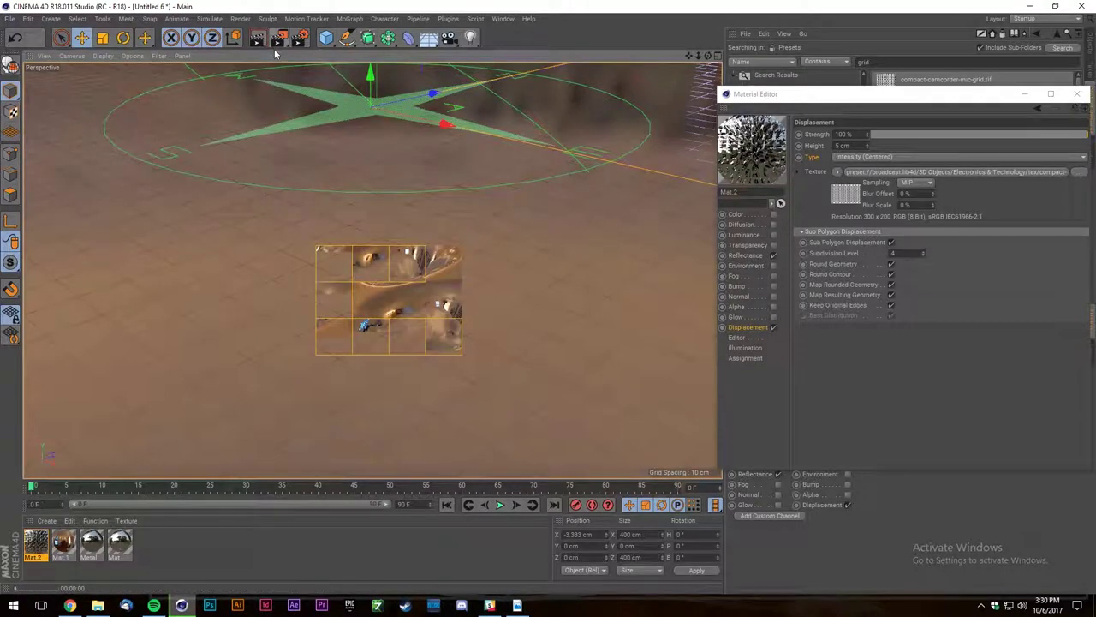
Inspect the displacement texture's shader settings and render the whole plane in the viewport.
right_click_drag(442, 275, 284, 353, "alt")
scroll(527, 255, "up", 2)
scroll(517, 302, "down", 2)
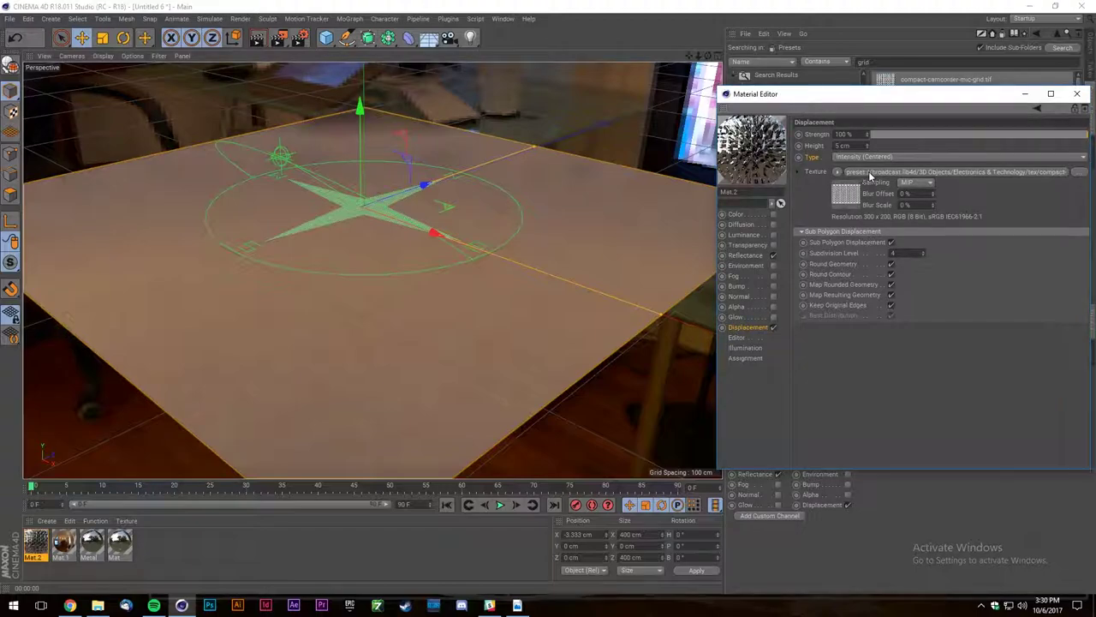
left_click(845, 199)
left_click(1037, 109)
left_click_drag(852, 146, 788, 144)
left_click(845, 196)
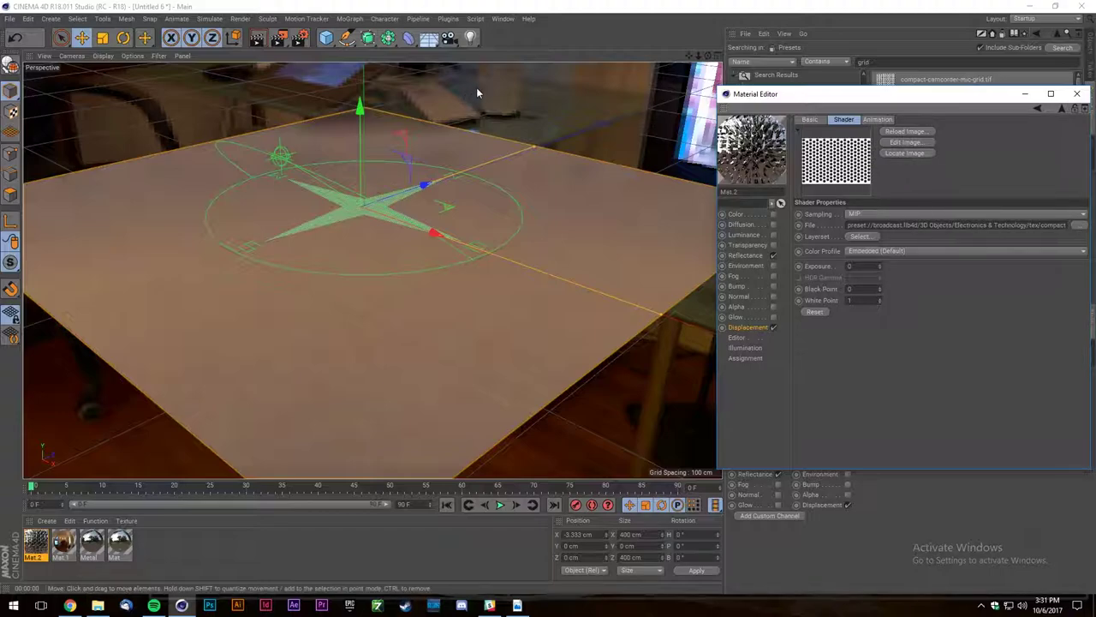
left_click(268, 40)
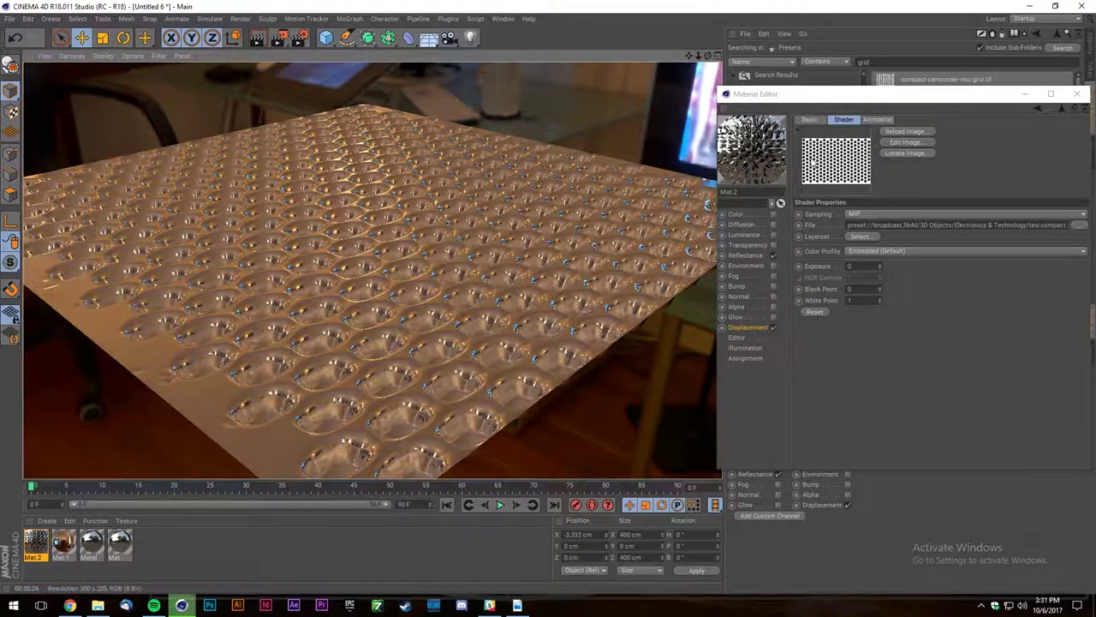
Return to the Displacement channel and examine its Sub Polygon Displacement and Subdivision Level settings against the plane.
left_click(754, 327)
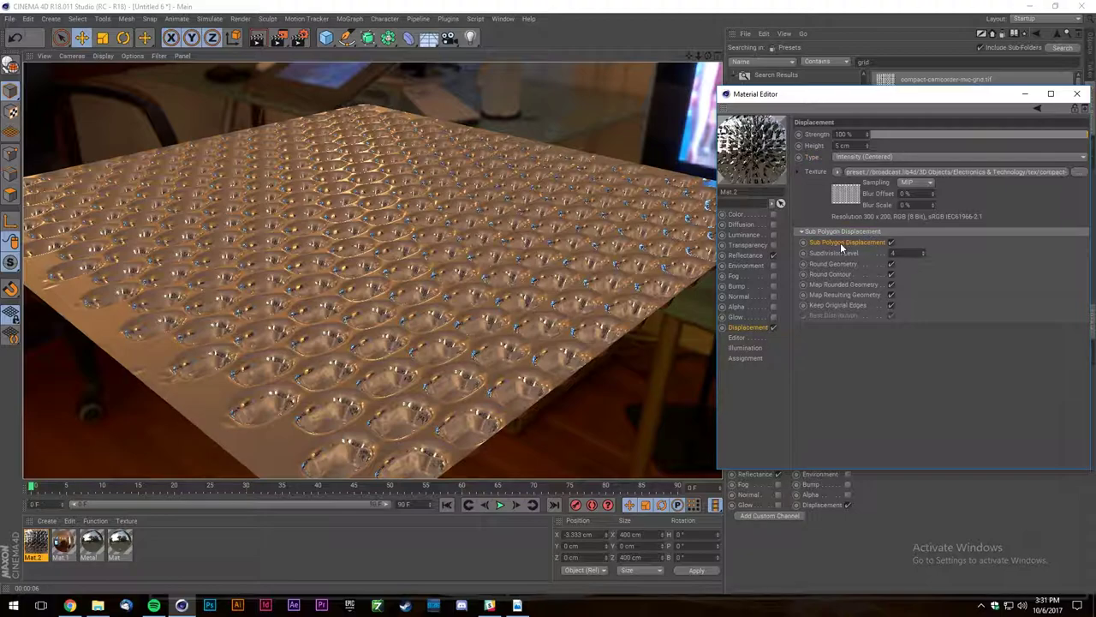
scroll(388, 220, "down", 4)
scroll(386, 225, "up", 4)
scroll(370, 369, "down", 3)
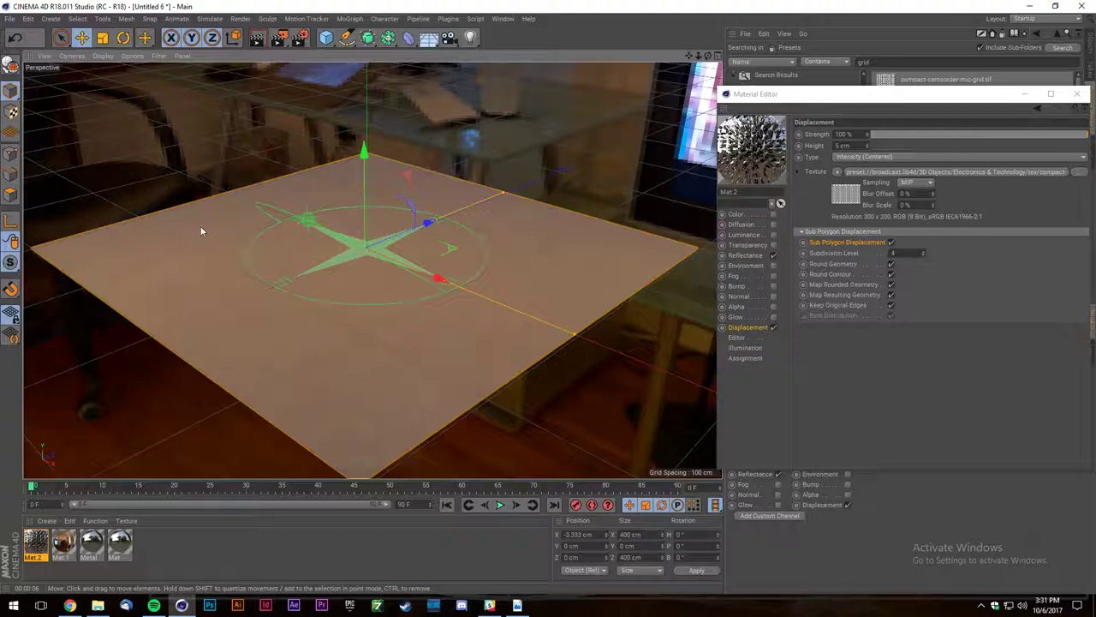
left_click(846, 253)
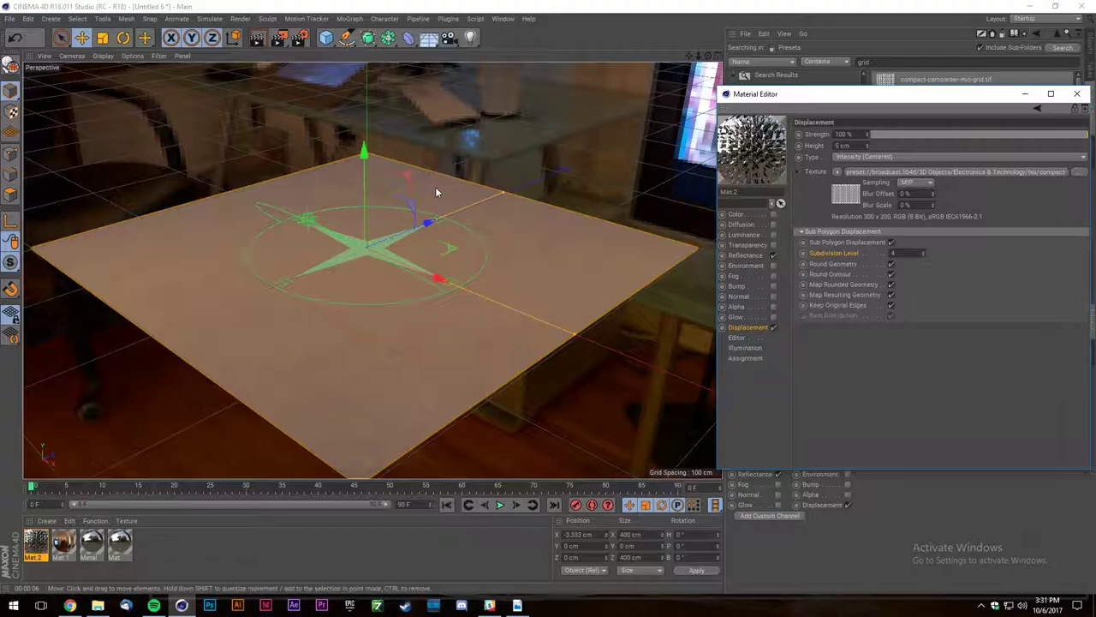
Raise the displacement's Subdivision Level to 8 and render the plane in the viewport.
left_click_drag(771, 93, 664, 253)
left_click(1090, 41)
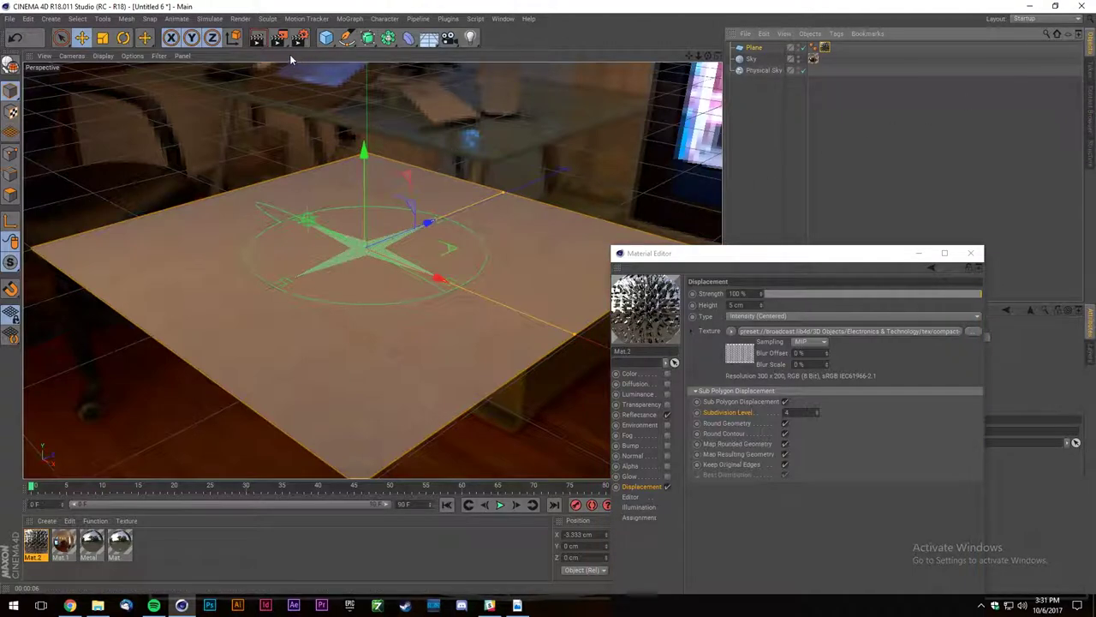
left_click_drag(684, 248, 747, 151)
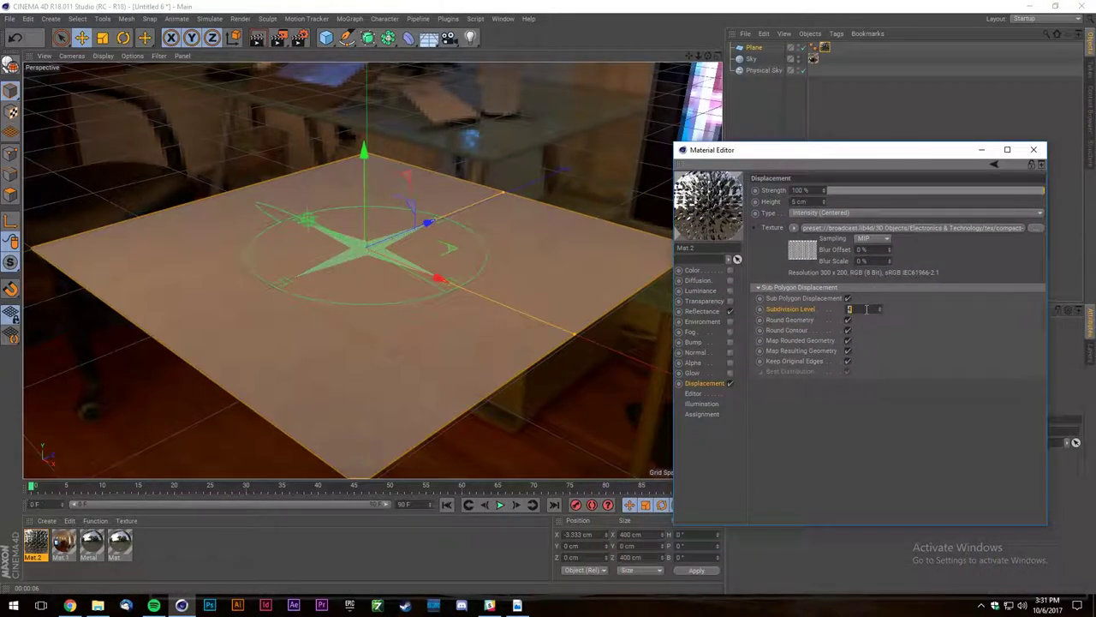
left_click(257, 38)
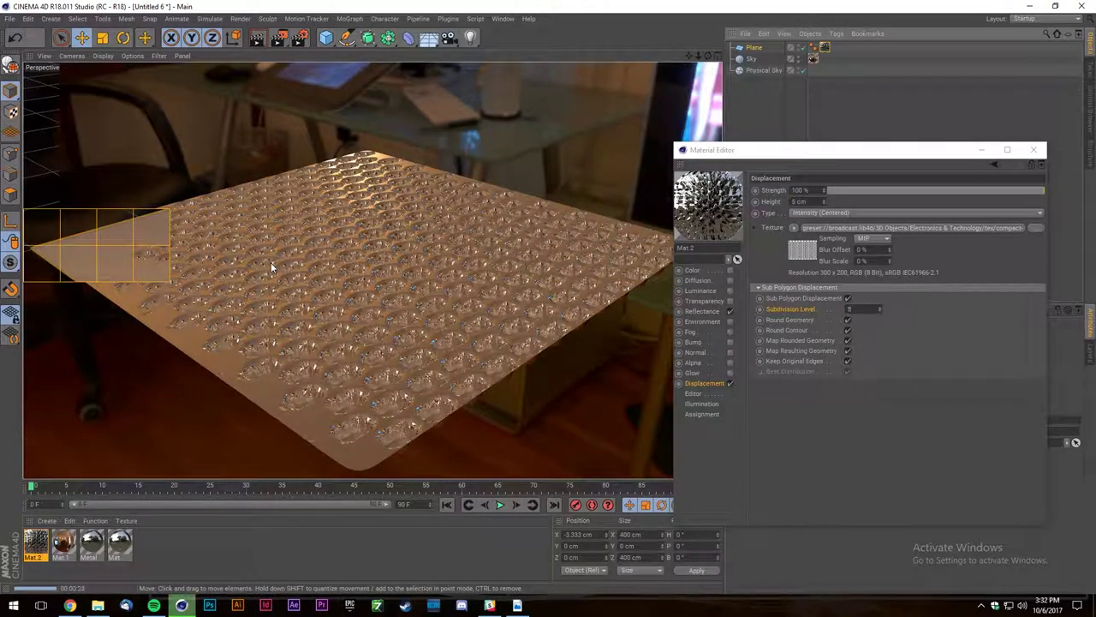
left_click_drag(708, 57, 771, 56)
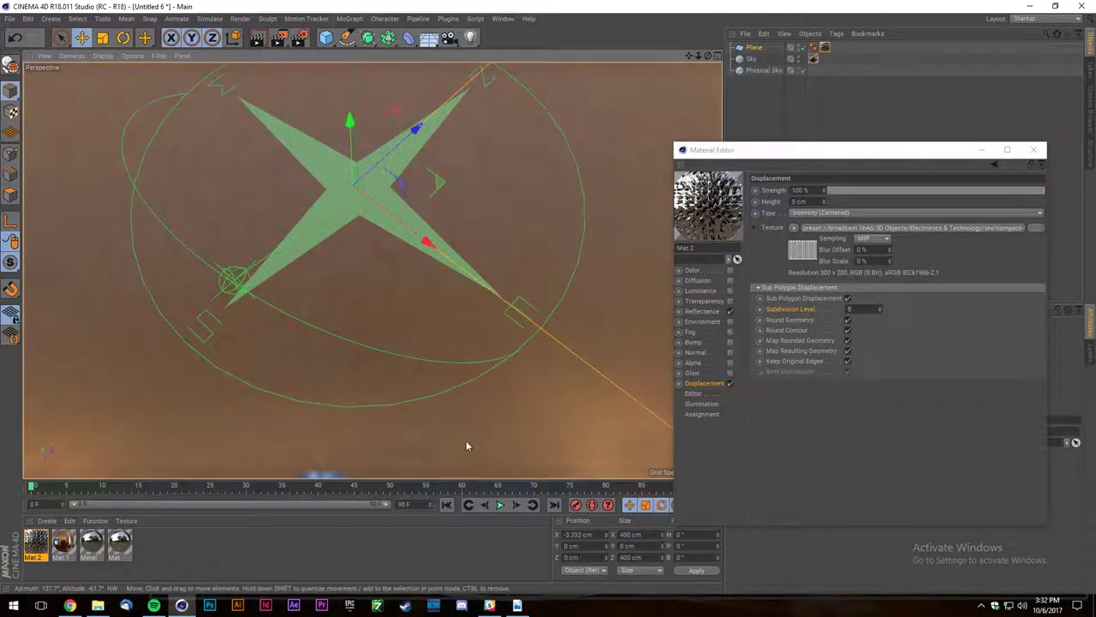
scroll(383, 441, "down", 2)
scroll(385, 279, "up", 3)
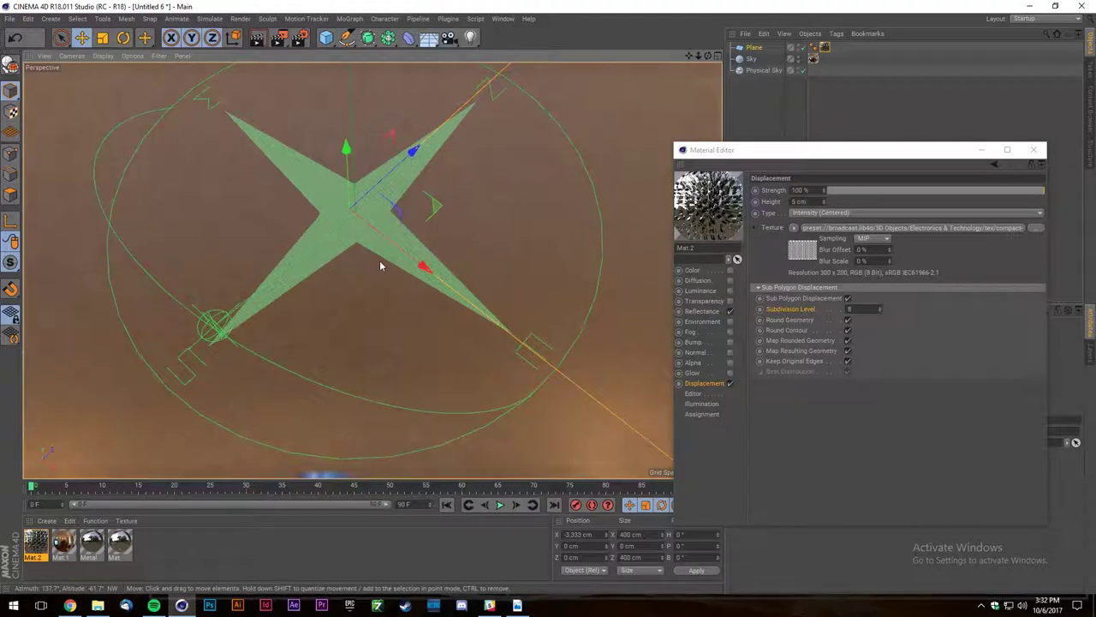
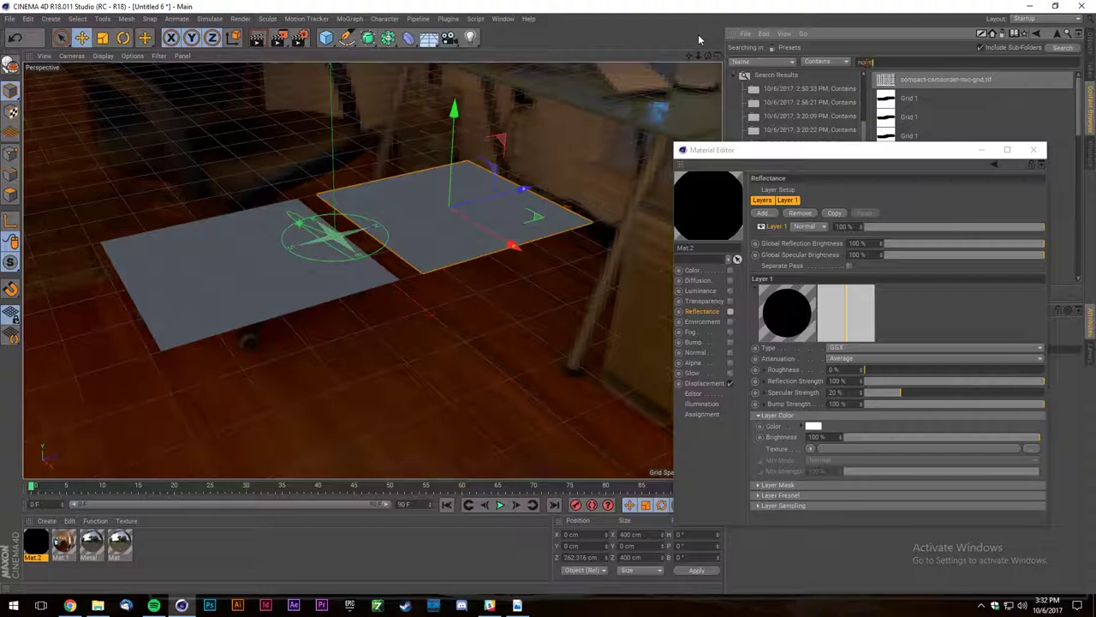
Search the presets for "normal", preview several of the normal maps and select golfball2Normal.tif.
key("Return")
left_click_drag(871, 155, 435, 160)
left_click(929, 117)
left_click(929, 136)
left_click(931, 176)
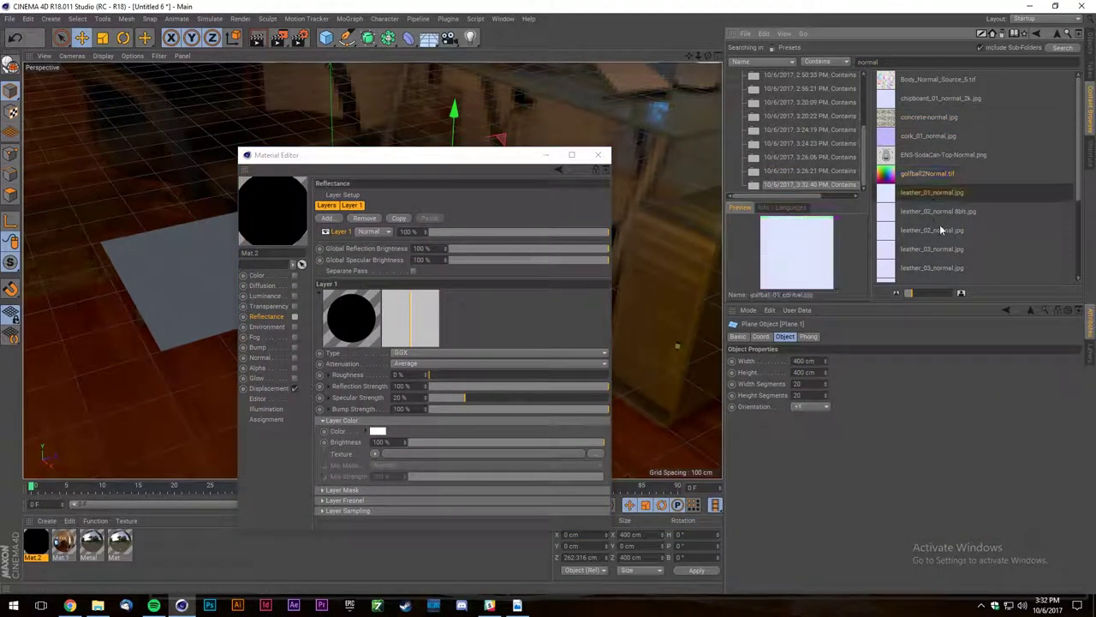
left_click_drag(480, 156, 250, 281)
scroll(917, 214, "down", 5)
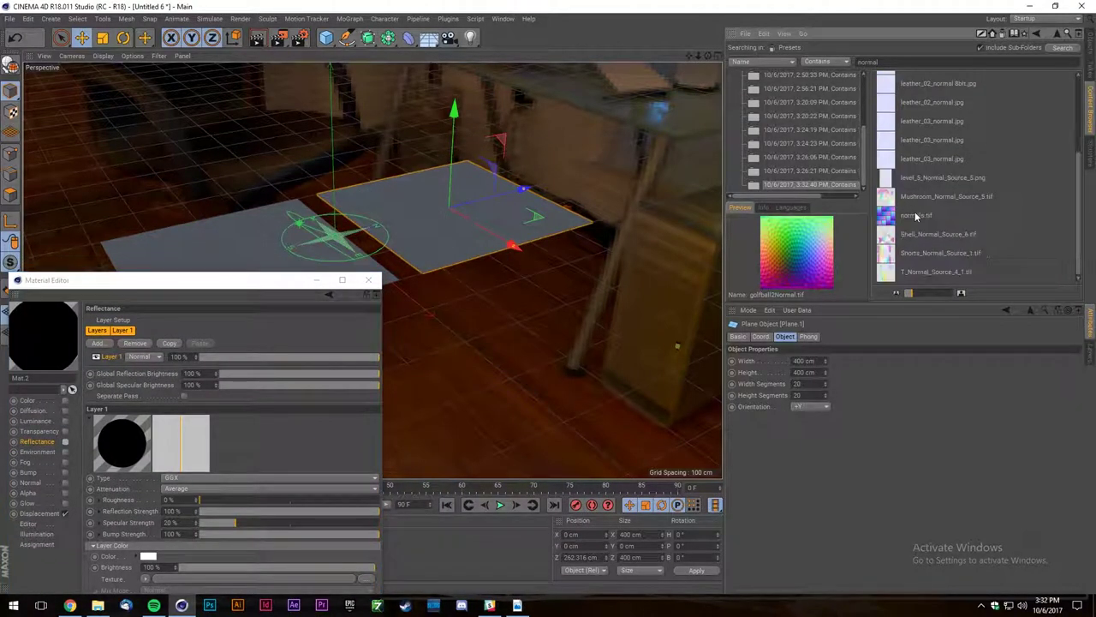
left_click(918, 219)
left_click(936, 200)
scroll(928, 188, "up", 5)
left_click(892, 176)
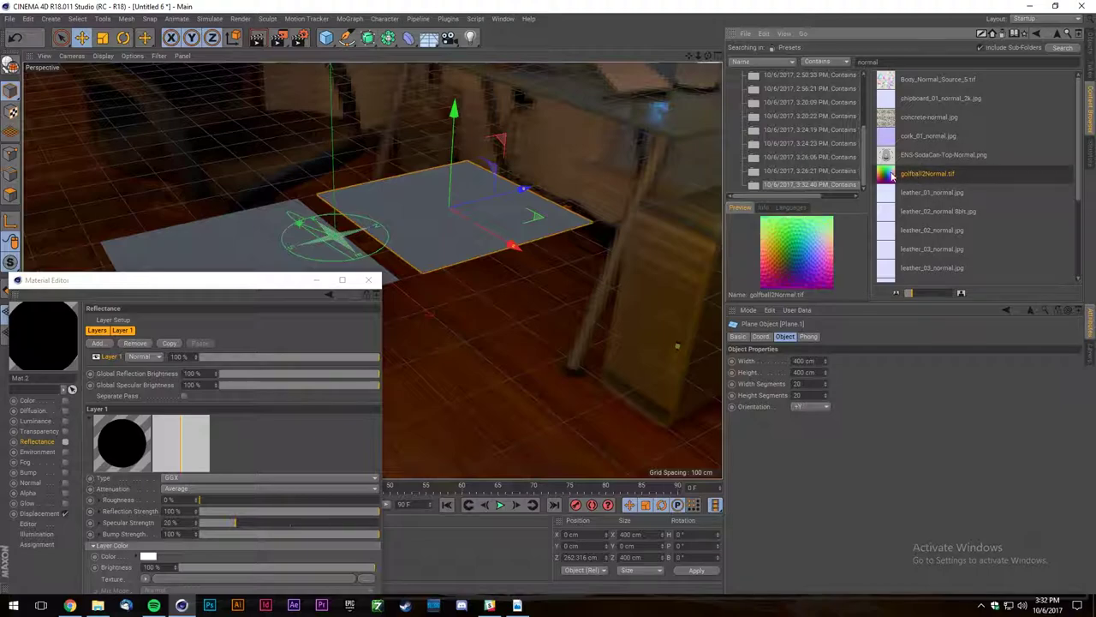
Enable the Normal channel of Mat.2 and load golfball2Normal.tif as its texture.
left_click_drag(441, 540, 913, 178)
left_click(32, 473)
left_click(65, 482)
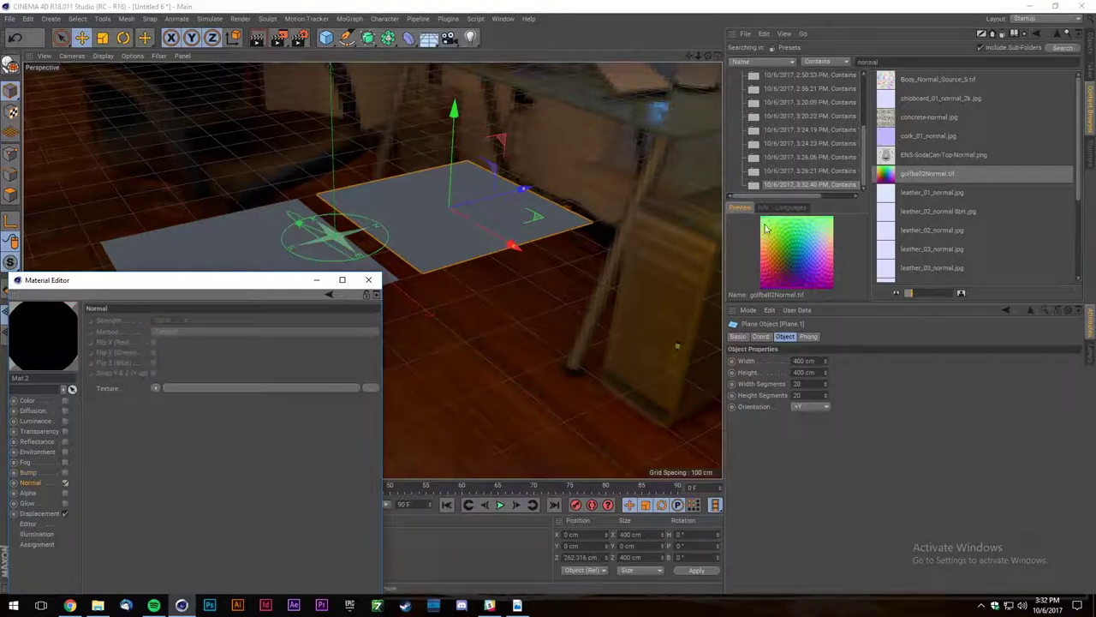
left_click_drag(203, 395, 204, 395)
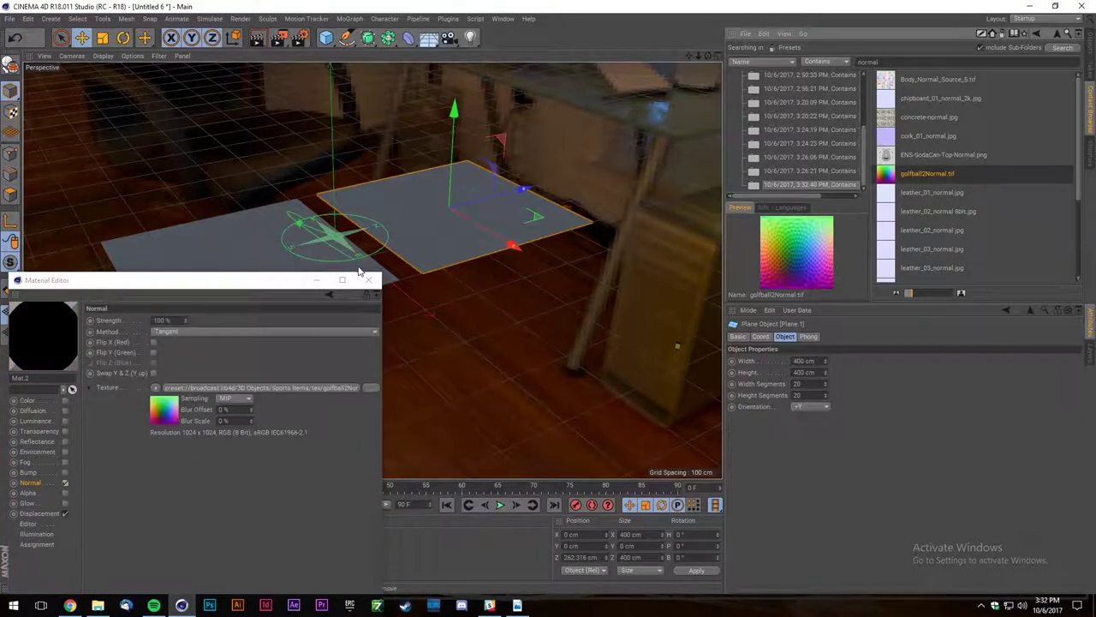
Enable the Color channel of material Mat.2 and search the content presets for "bump".
left_click(63, 395)
left_click(65, 399)
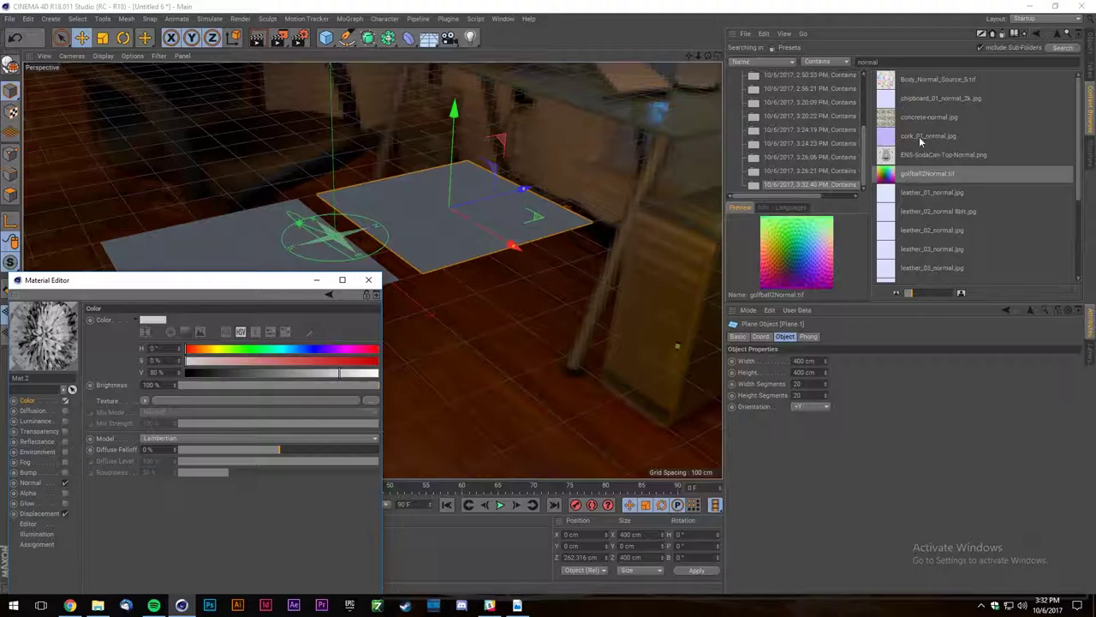
left_click(933, 64)
type("bump")
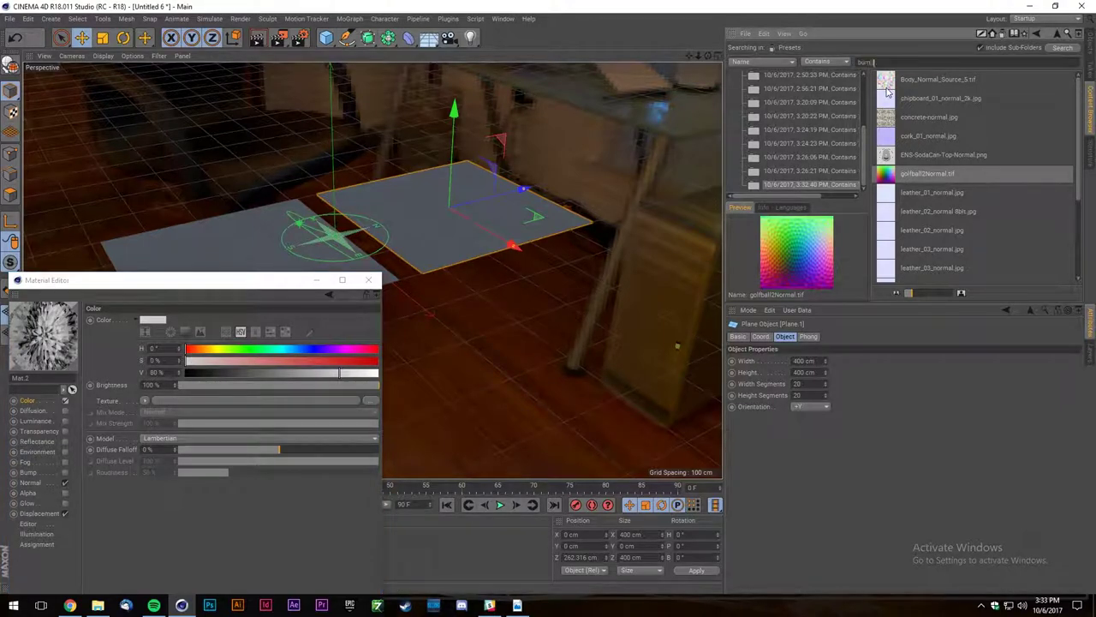
key("Return")
Look through the previews of the bump textures found, starting from ASH_Bark-Bump.tif.
left_click(925, 116)
scroll(927, 214, "down", 6)
key("Down")
key("Down")
key("Down")
key("Down")
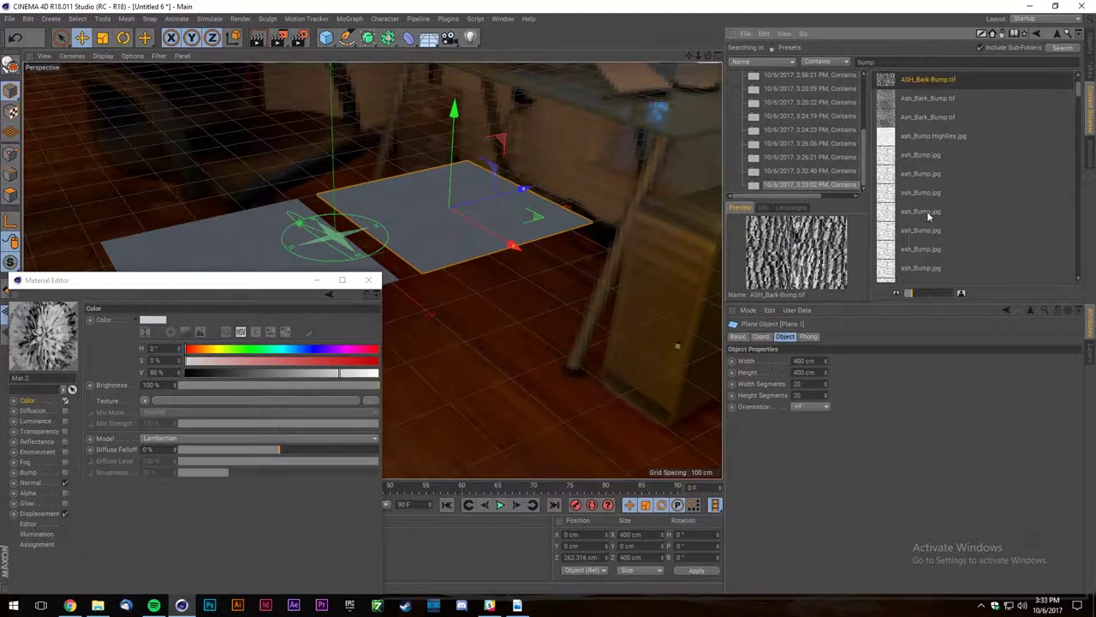
scroll(928, 215, "down", 7)
key("Down")
key("Down")
key("Down")
key("Down")
key("Down")
key("Down")
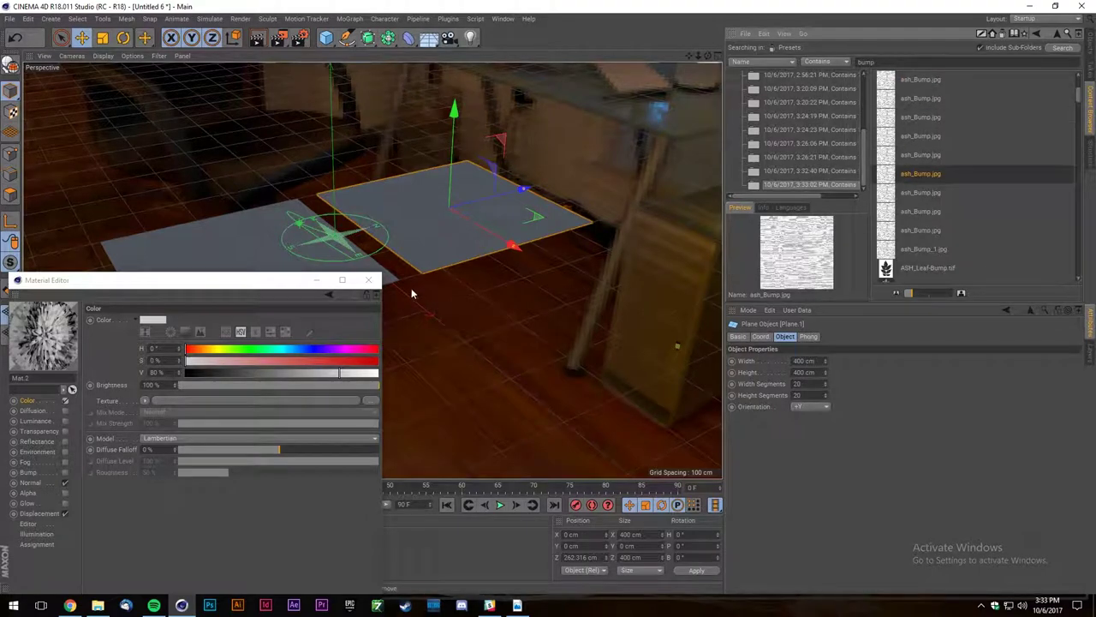
Close the Material Editor and delete both planes from the scene.
left_click(368, 280)
key("Delete")
key("Delete")
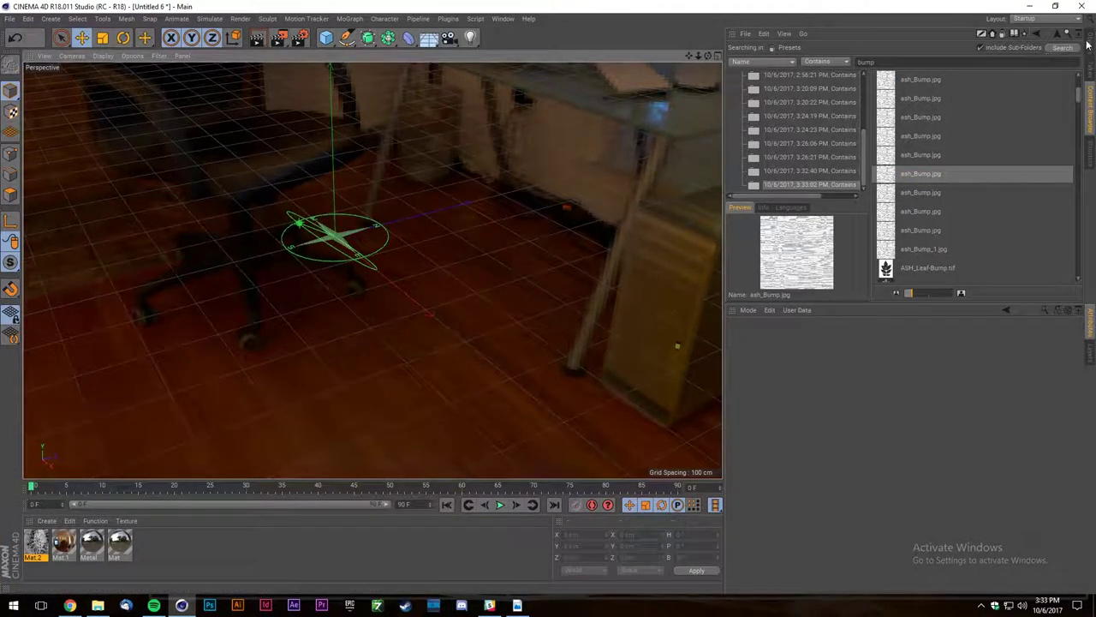
Delete the Sky and Physical Sky objects to empty the scene.
left_click(1089, 45)
right_click_drag(457, 265, 420, 293, "alt")
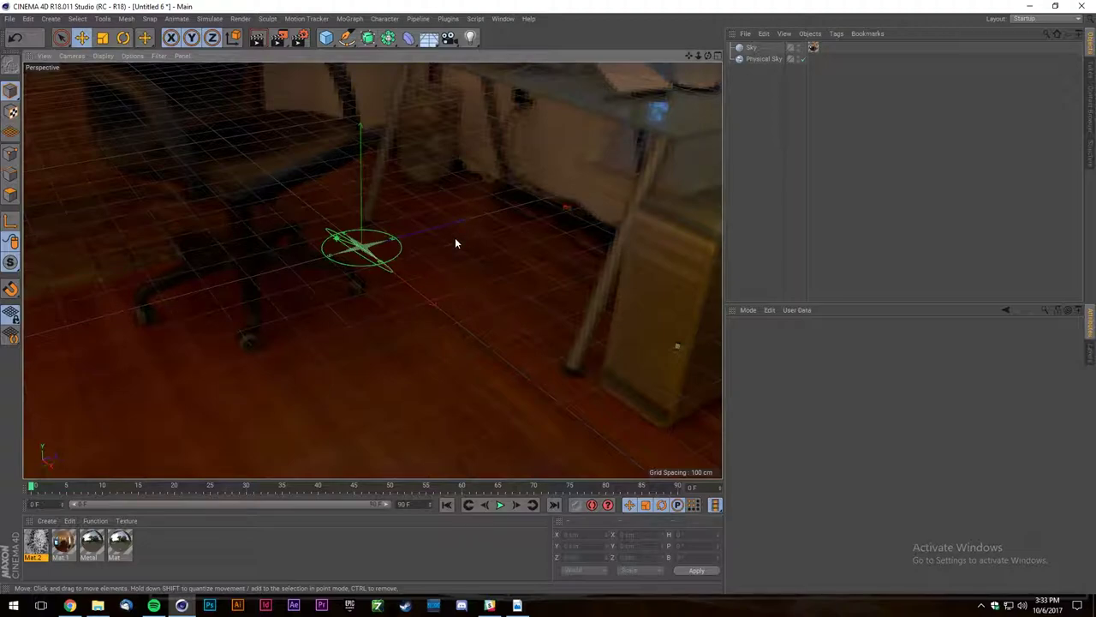
left_click_drag(772, 115, 733, 43)
key("Delete")
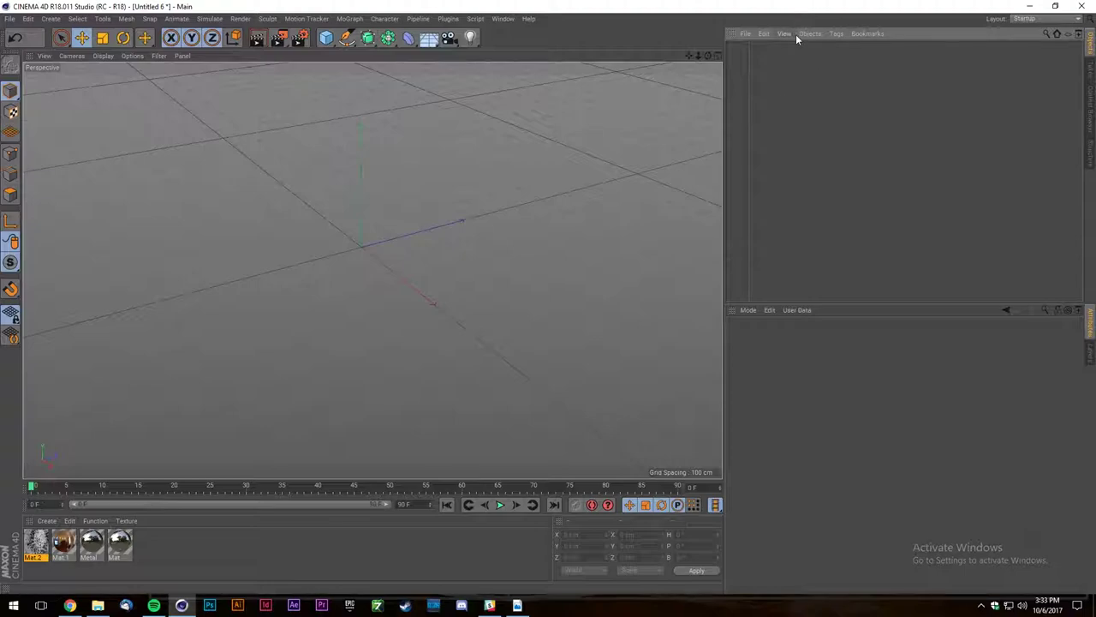
scroll(259, 270, "down", 2)
left_click_drag(350, 116, 335, 98, "alt")
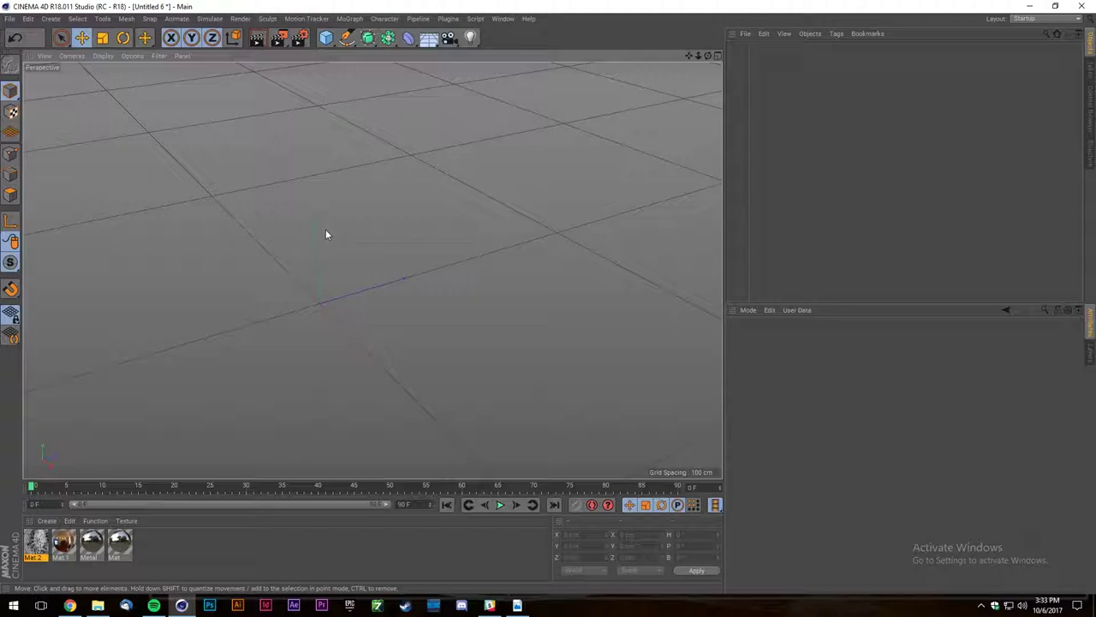
scroll(317, 236, "up", 3)
scroll(317, 287, "up", 3)
scroll(364, 164, "down", 2)
scroll(332, 284, "up", 2)
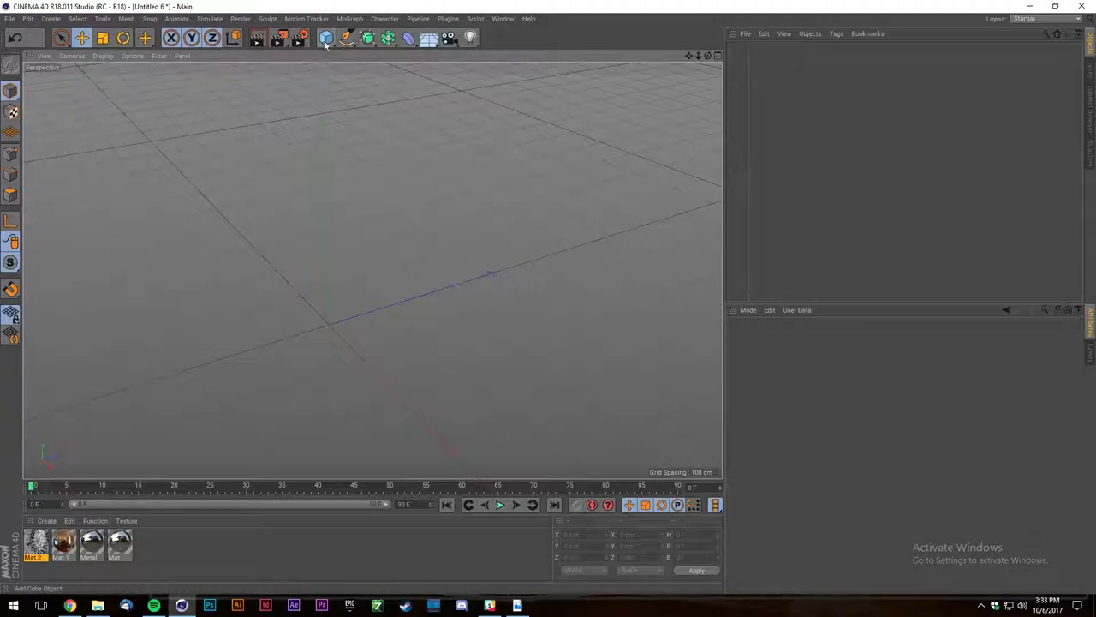
left_click_drag(327, 204, 254, 176, "alt")
left_click_drag(326, 176, 357, 108, "alt")
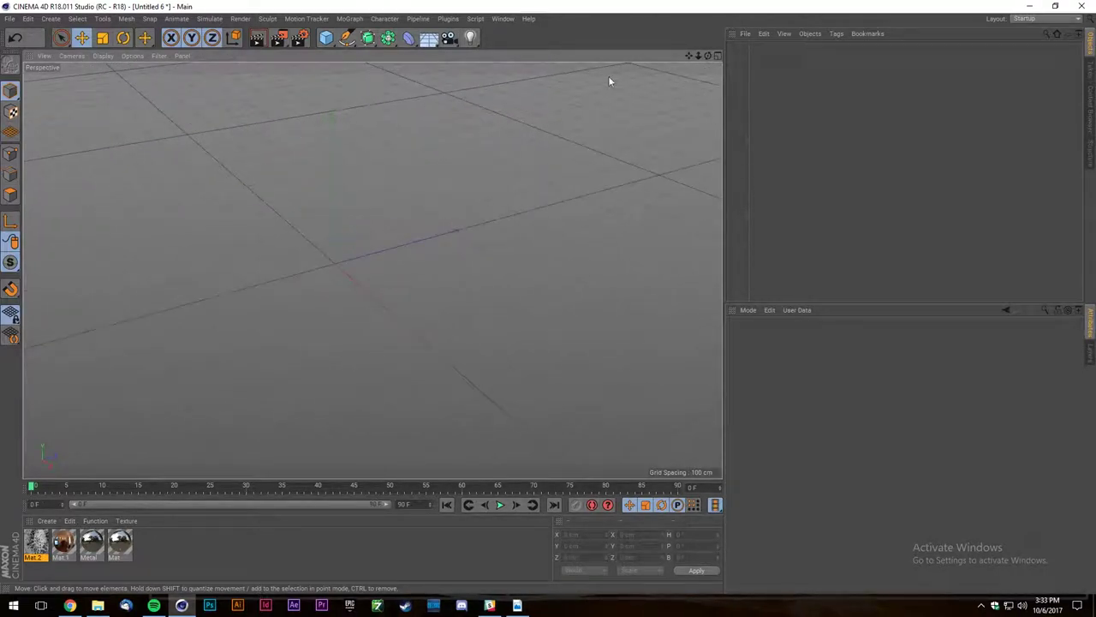
left_click_drag(708, 56, 372, 270)
left_click_drag(642, 65, 627, 68)
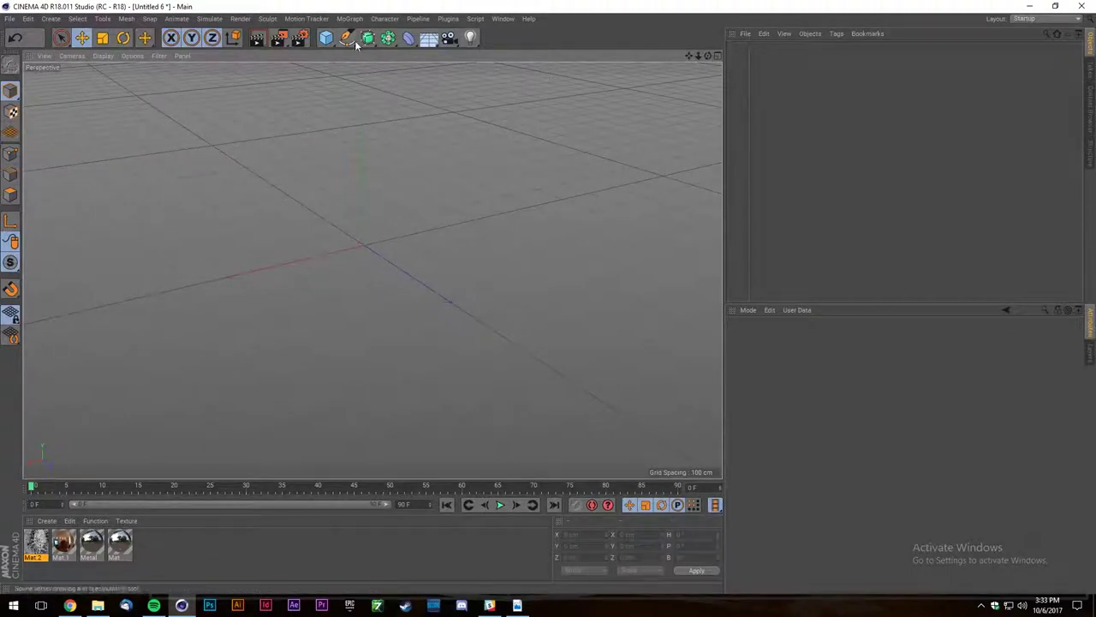
Add a cube to the scene and set its Y position to 100 cm.
left_click_drag(327, 44, 433, 77)
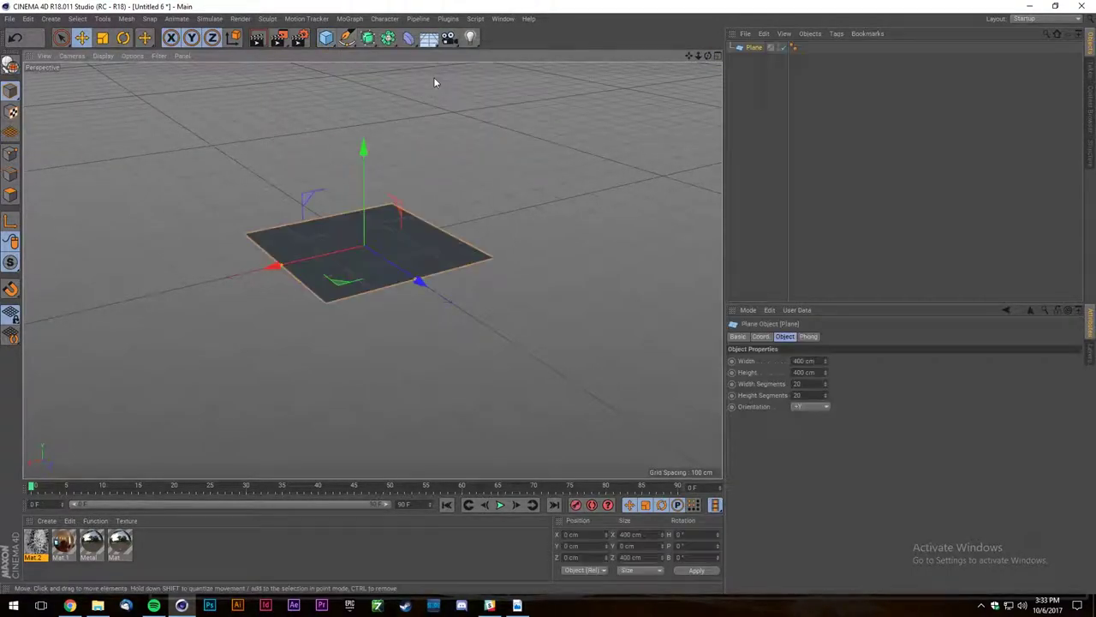
key("Delete")
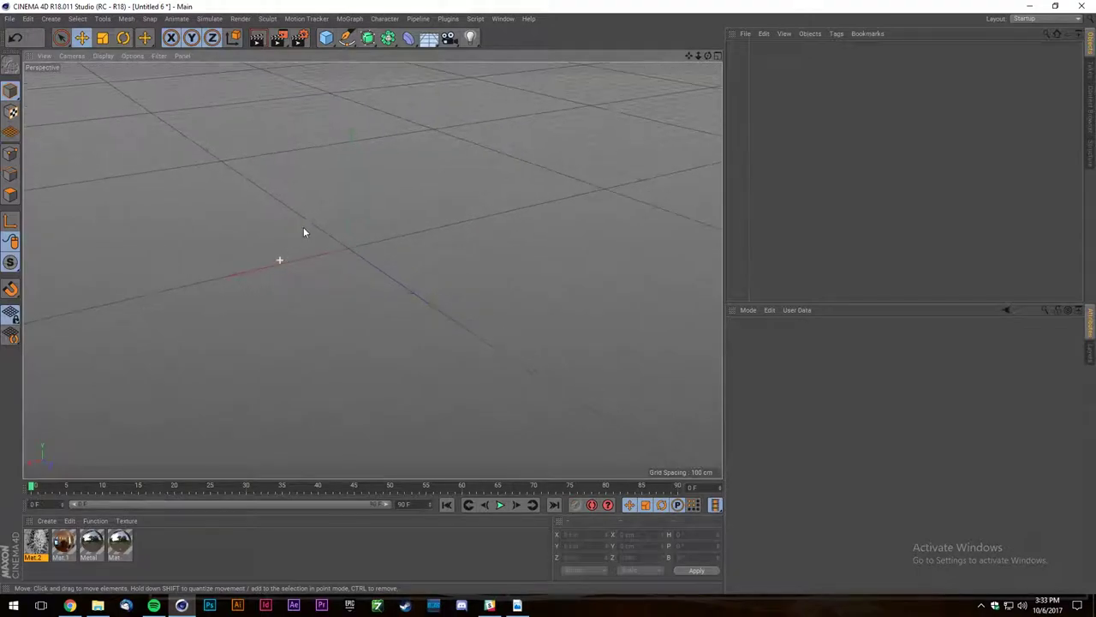
left_click(326, 38)
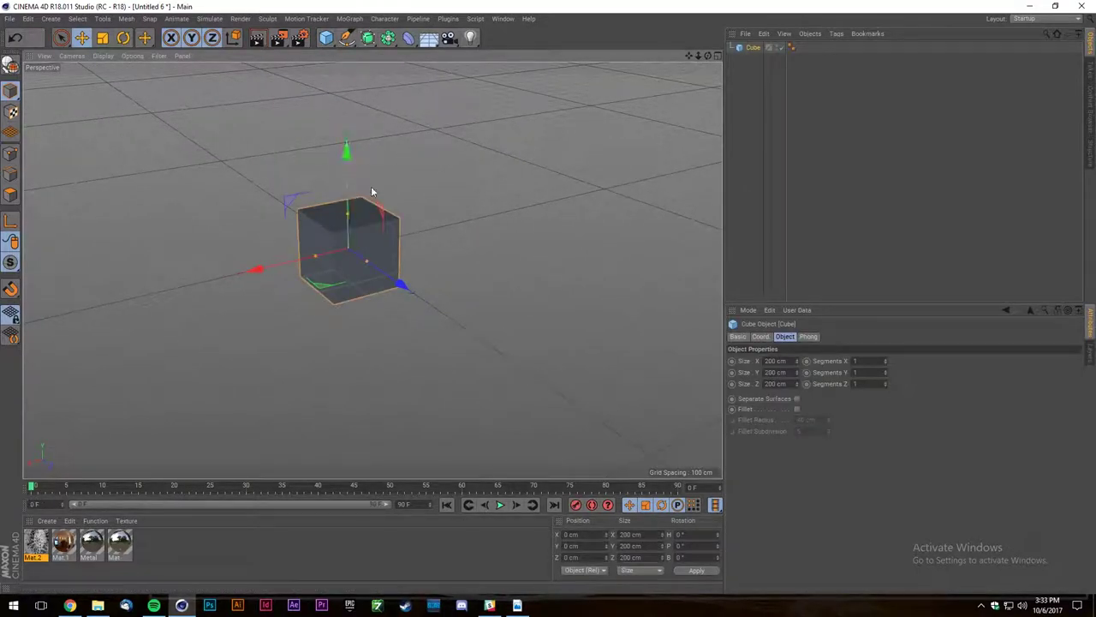
left_click(761, 337)
left_click(766, 372)
type("100")
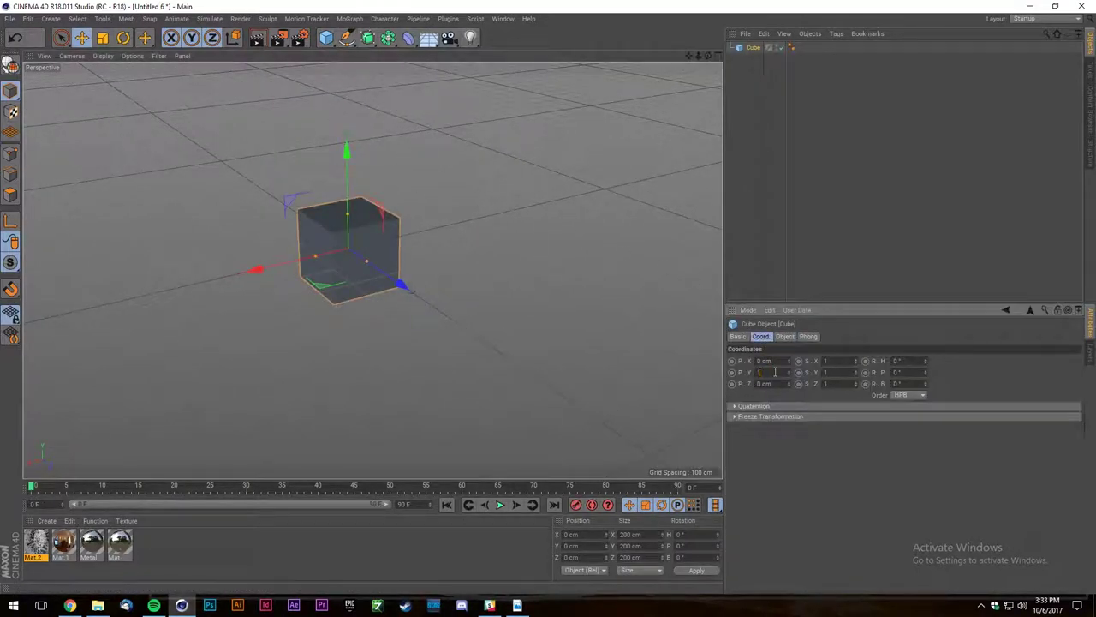
key("Return")
middle_click_drag(338, 178, 341, 204, "alt")
scroll(341, 205, "up", 8)
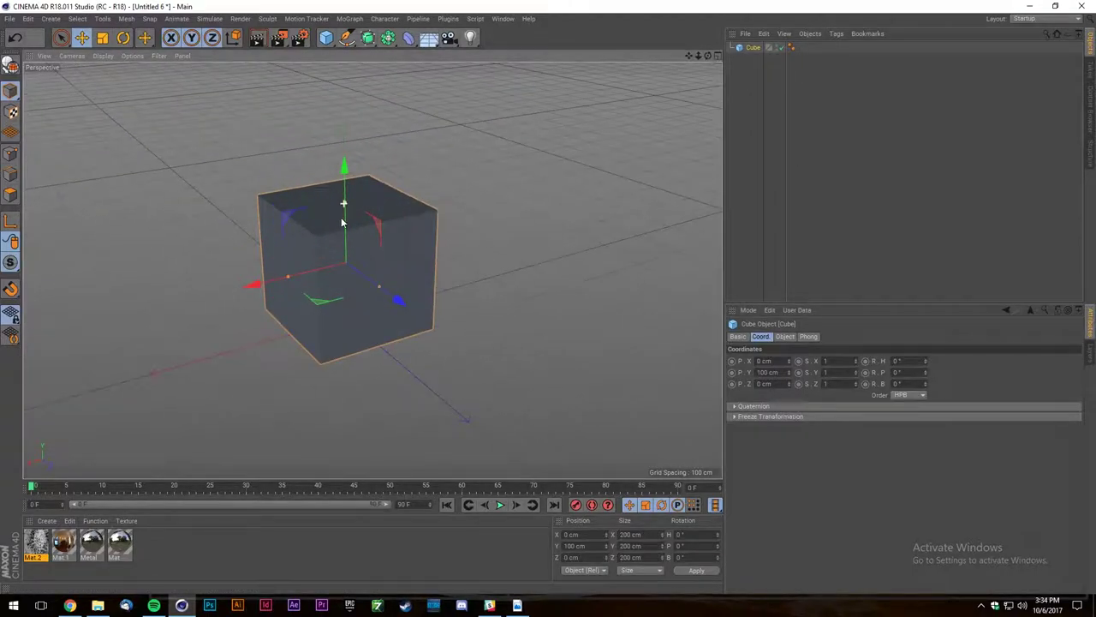
Enable the cube's fillet with a radius of 3 cm and a subdivision of 3.
left_click(786, 336)
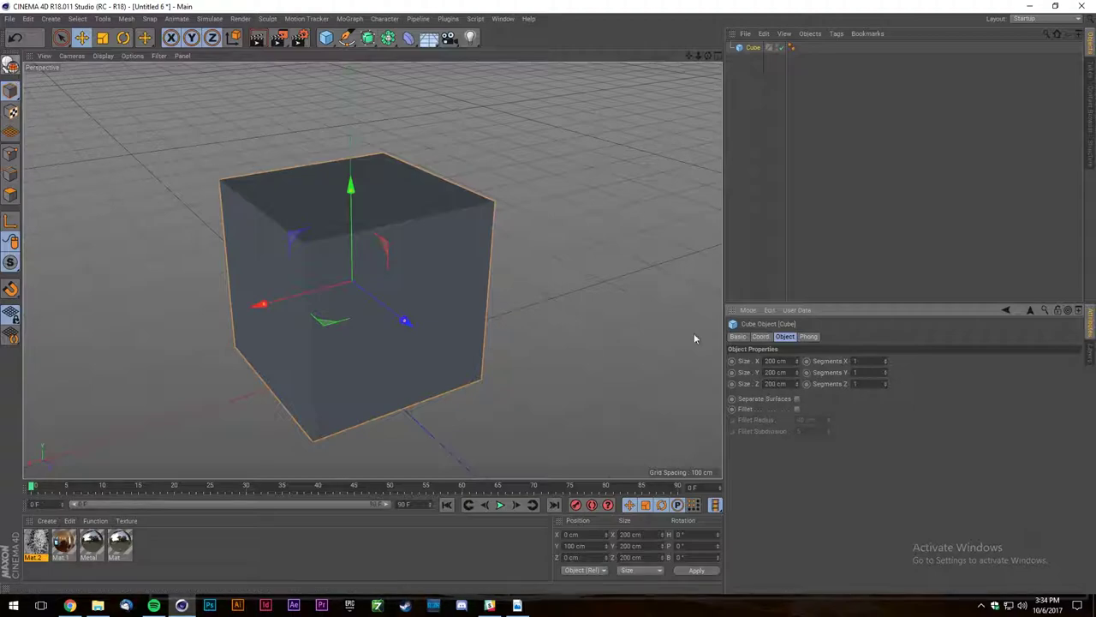
left_click(796, 408)
left_click_drag(319, 227, 305, 245)
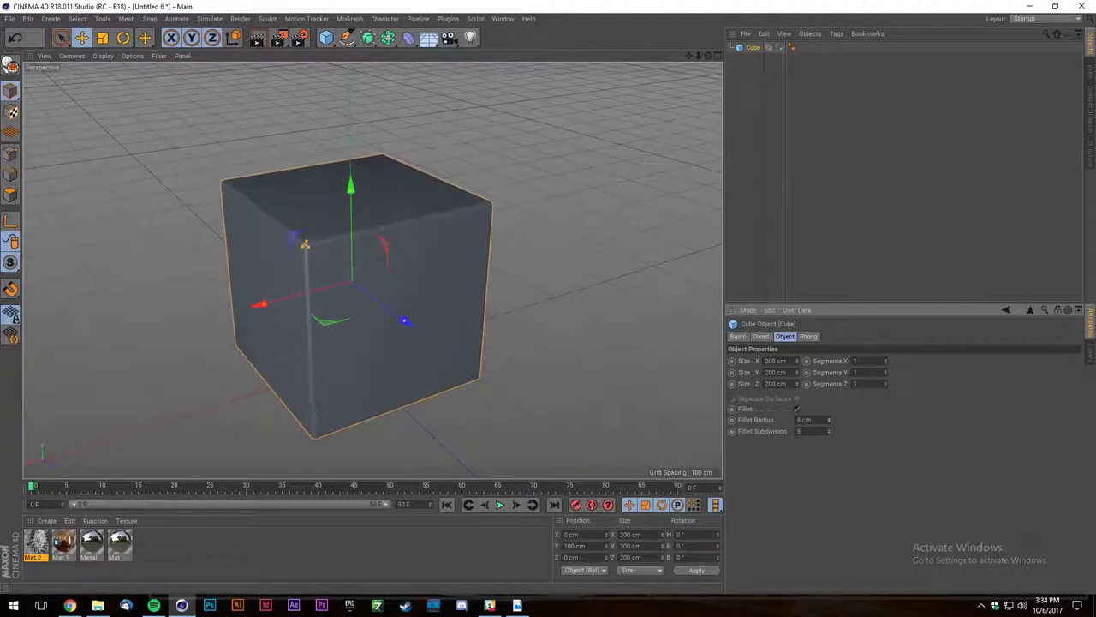
left_click(829, 419)
scroll(352, 237, "up", 3)
scroll(311, 195, "down", 4)
scroll(400, 243, "down", 4)
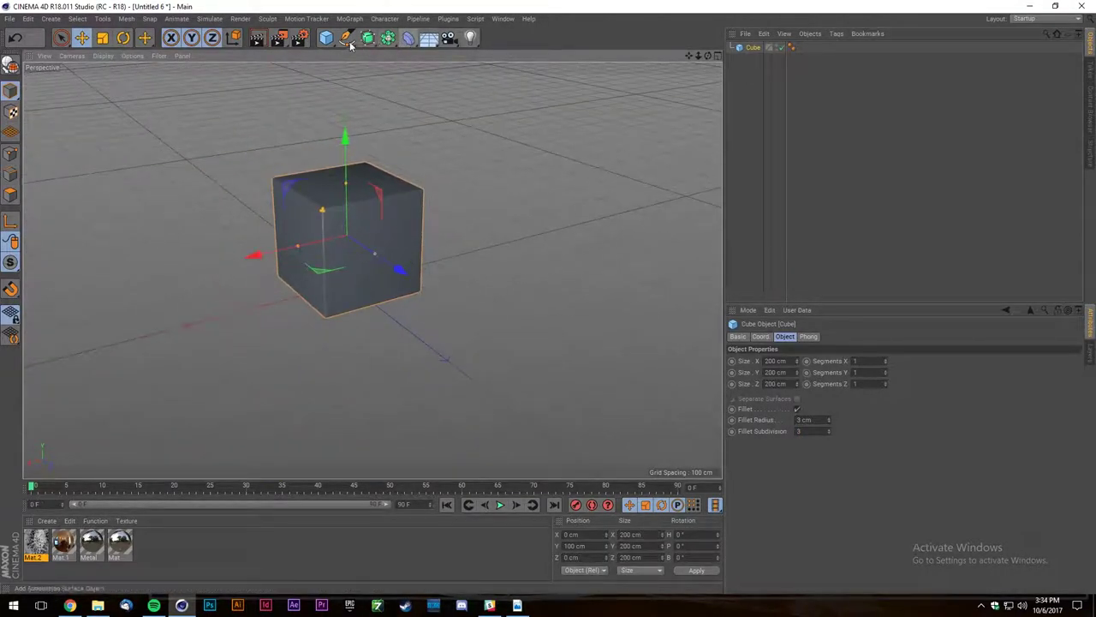
Add a plane under the cube and set its width and height to 1000 cm.
left_click(326, 37)
left_click(433, 78)
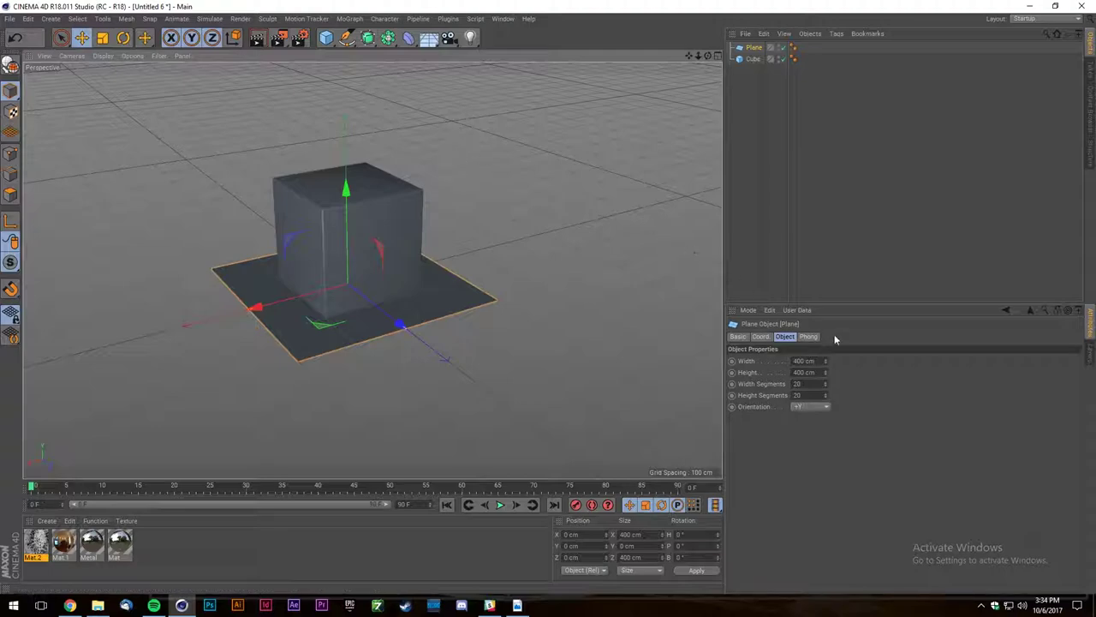
mouse_move(826, 363)
left_mouse_down()
mouse_move(826, 308)
mouse_move(840, 379)
left_mouse_up()
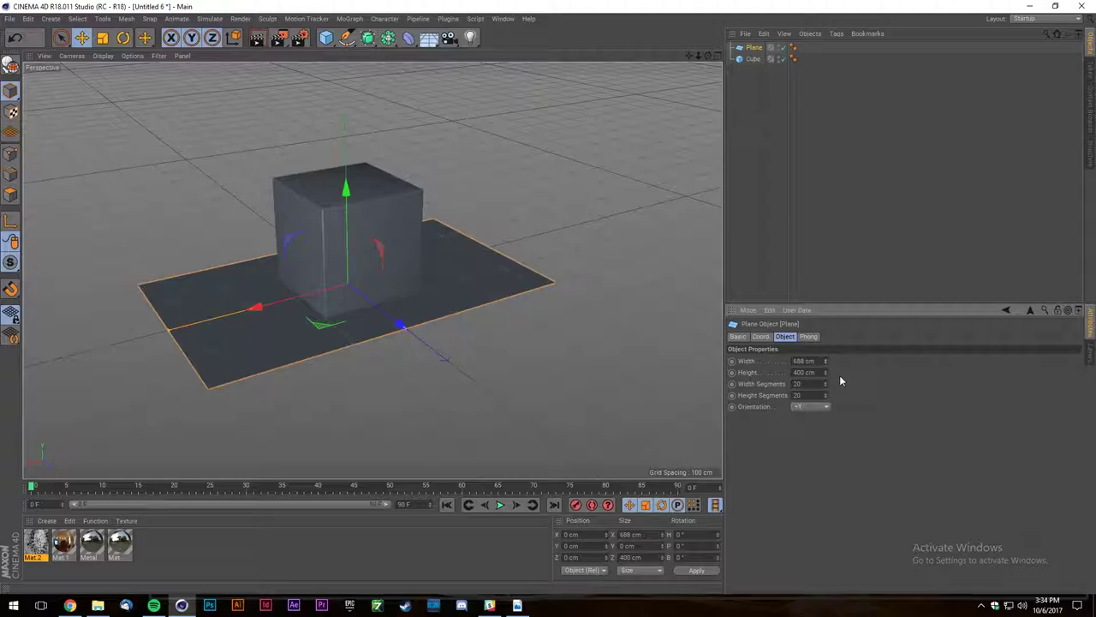
double_click(809, 361)
type("1000")
key("Tab")
type("1000")
key("Return")
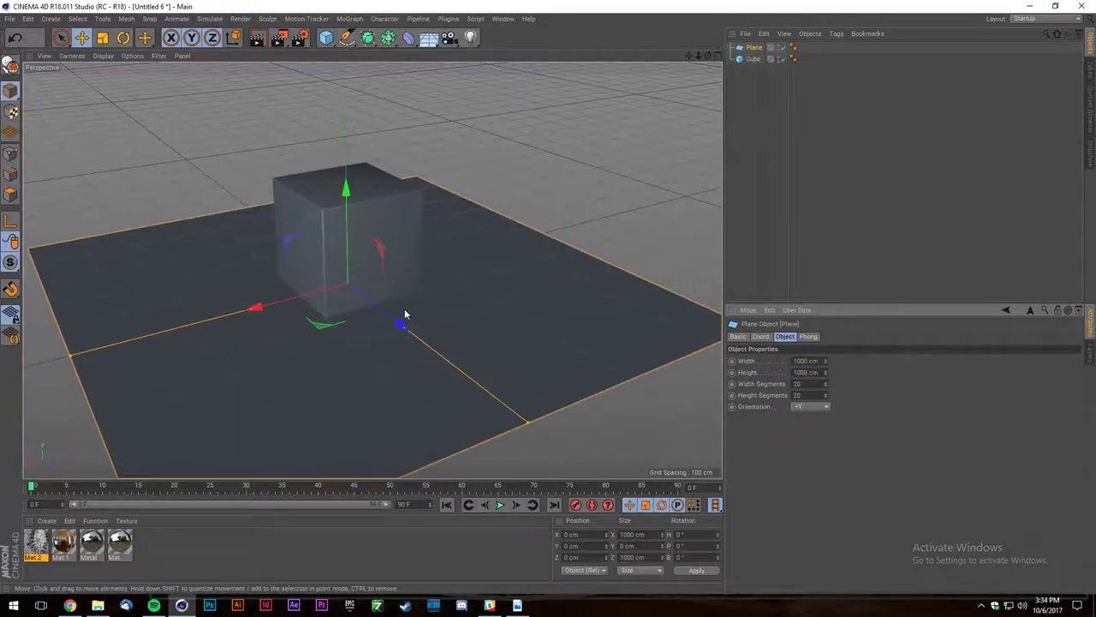
Move the plane along its Z axis to about -111 cm.
left_click_drag(394, 321, 360, 302)
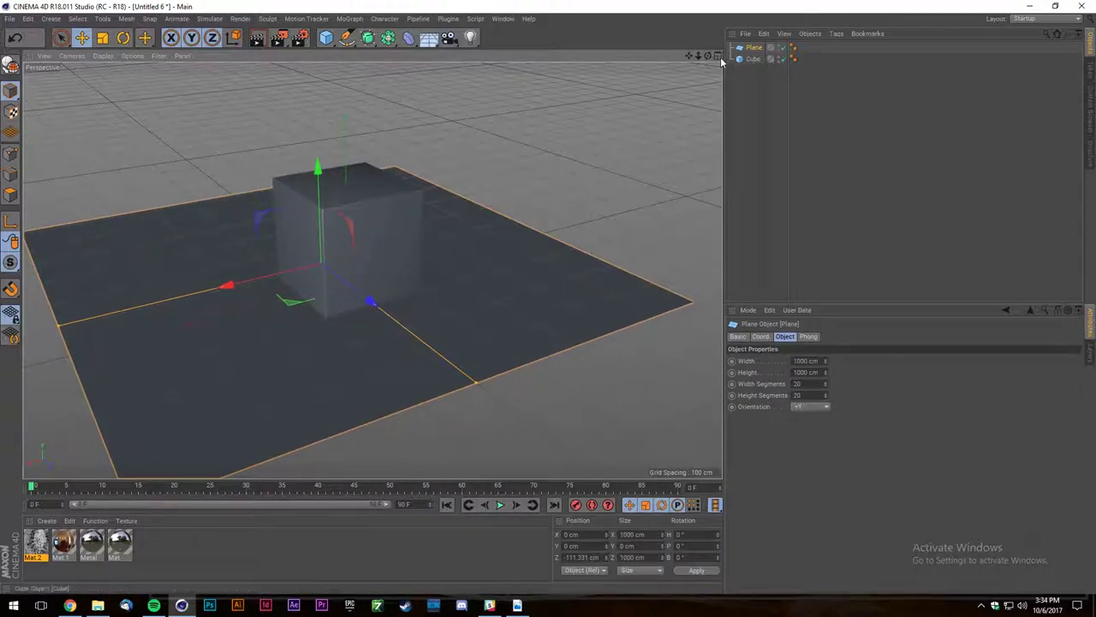
mouse_move(698, 56)
left_mouse_down()
mouse_move(373, 270)
mouse_move(708, 57)
left_mouse_up()
scroll(577, 361, "down", 3)
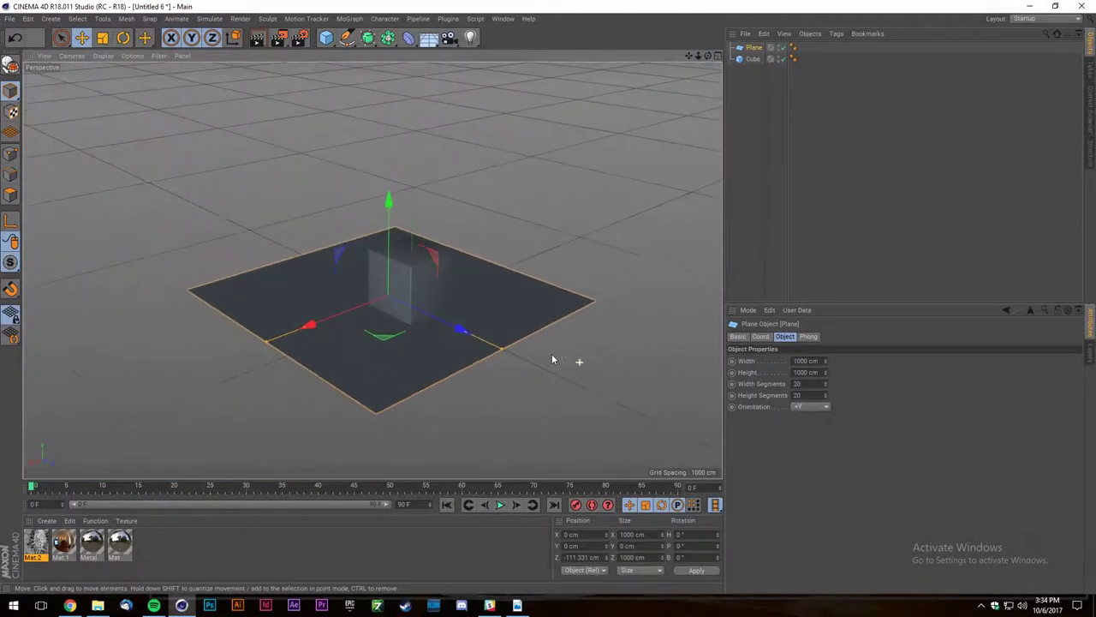
scroll(484, 325, "up", 3)
scroll(465, 244, "down", 3)
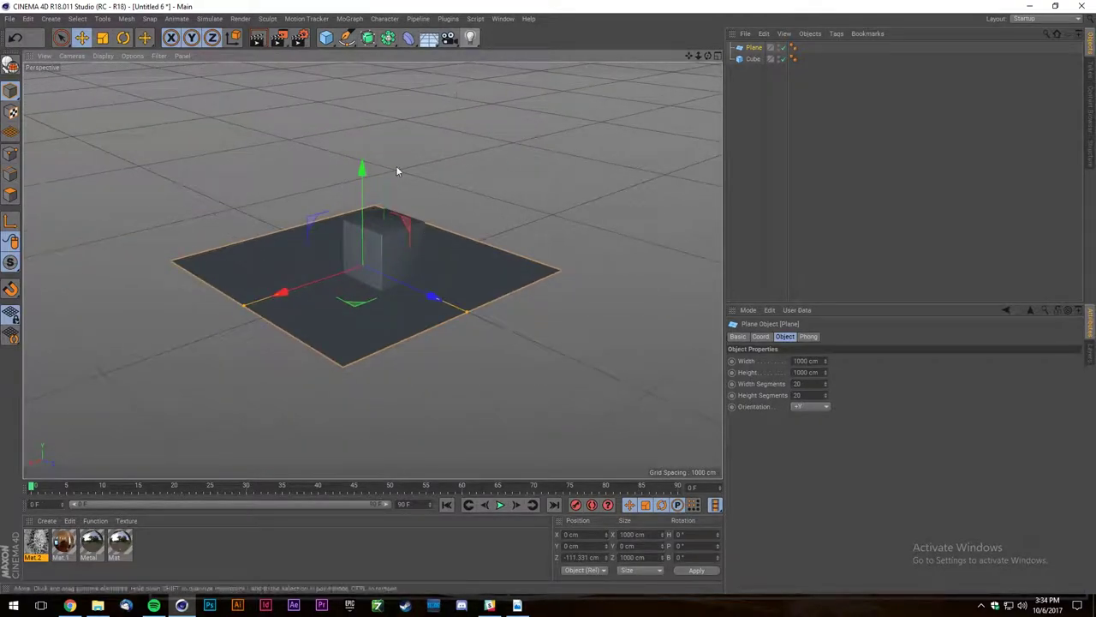
Add a light at about X -531, Y 230, Z 311 cm and a second one at about X 787, Y 420, Z 686 cm.
left_click(469, 37)
left_click_drag(399, 283, 509, 340)
left_click_drag(485, 263, 236, 390)
left_click_drag(253, 281, 374, 313)
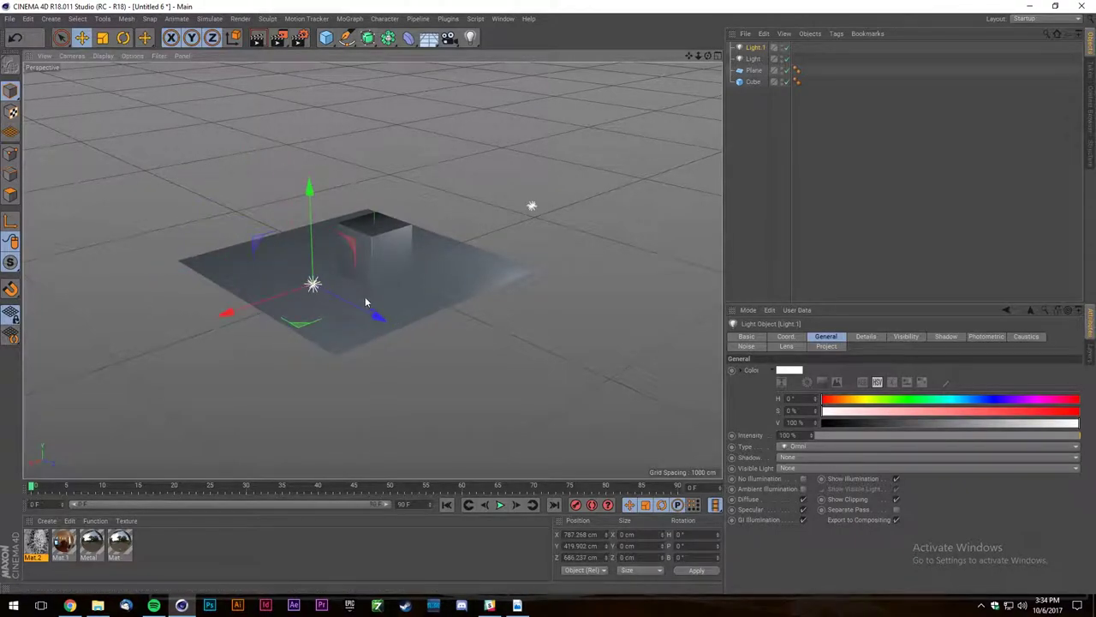
Duplicate the second light and place the copy at about X 265, Y 307, Z -420 cm.
left_click_drag(296, 324, 223, 179, "ctrl")
scroll(259, 168, "up", 3)
left_click_drag(245, 114, 250, 157)
Move the first light to about X -263, Y 199, Z 300 cm and tint it pale cyan with 15% saturation.
left_click_drag(708, 59, 653, 29)
left_click(754, 70)
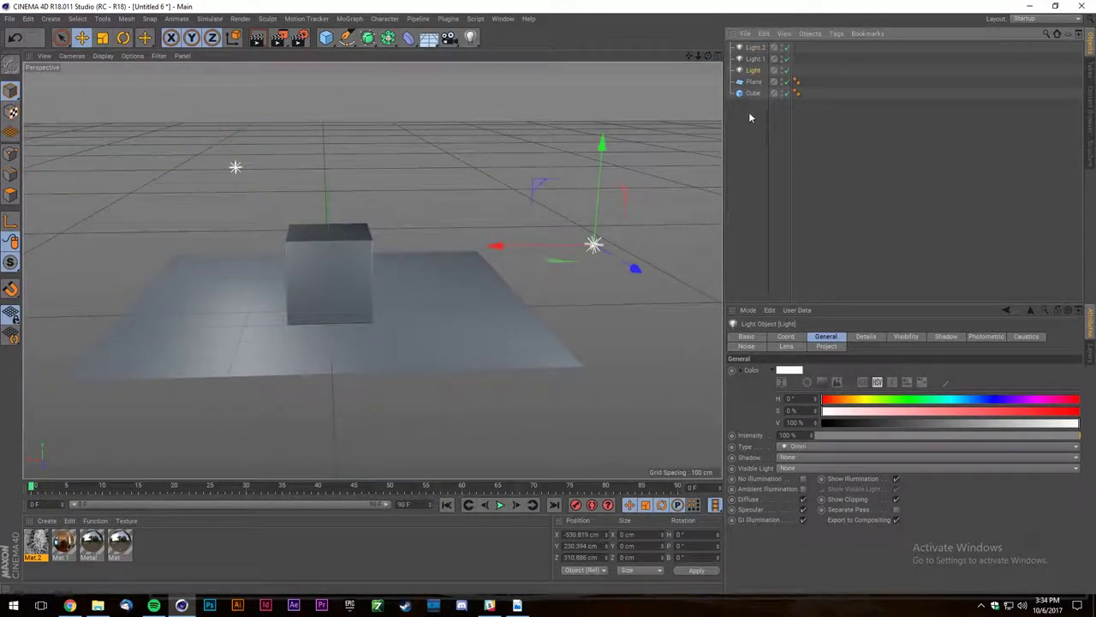
left_click_drag(574, 258, 443, 274)
left_click(956, 400)
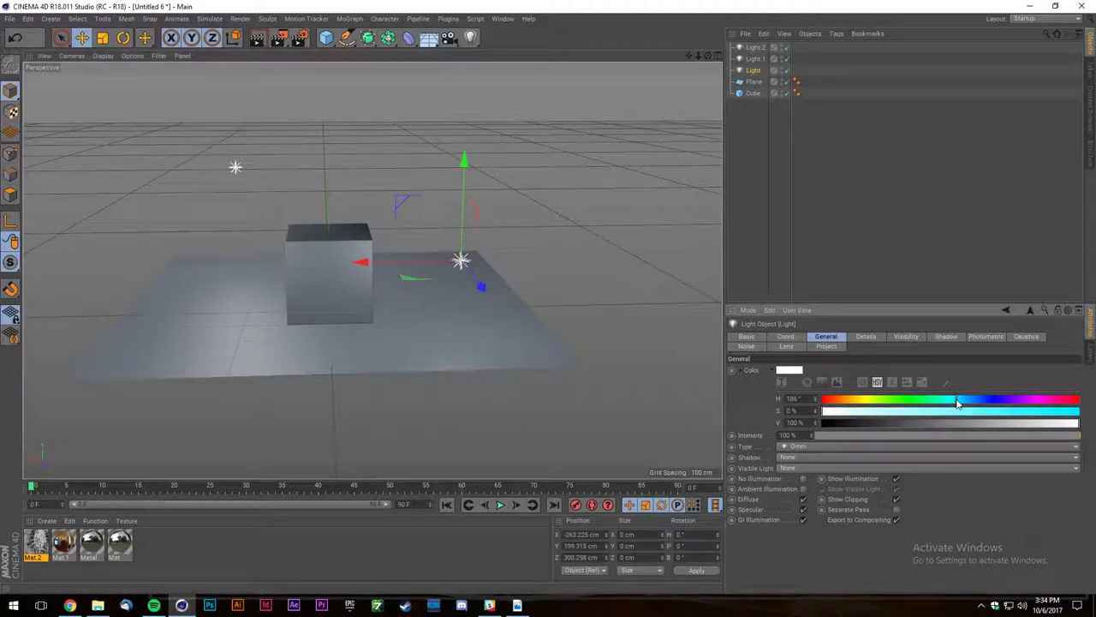
left_click(861, 412)
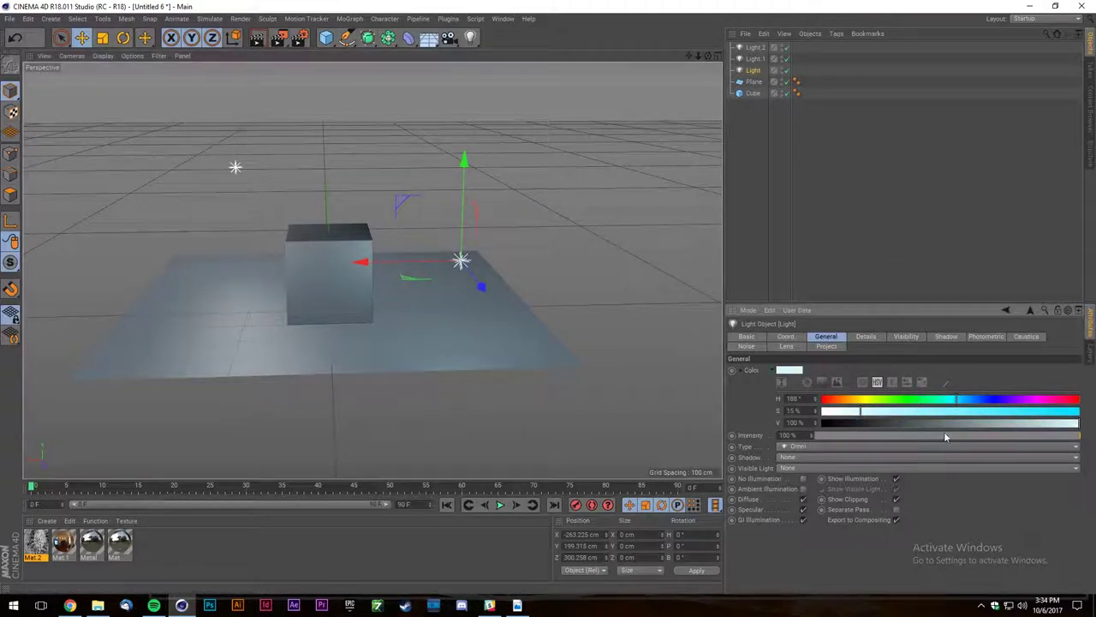
Move Light.1 along its X axis toward the cube, to about 613 cm.
left_click(754, 58)
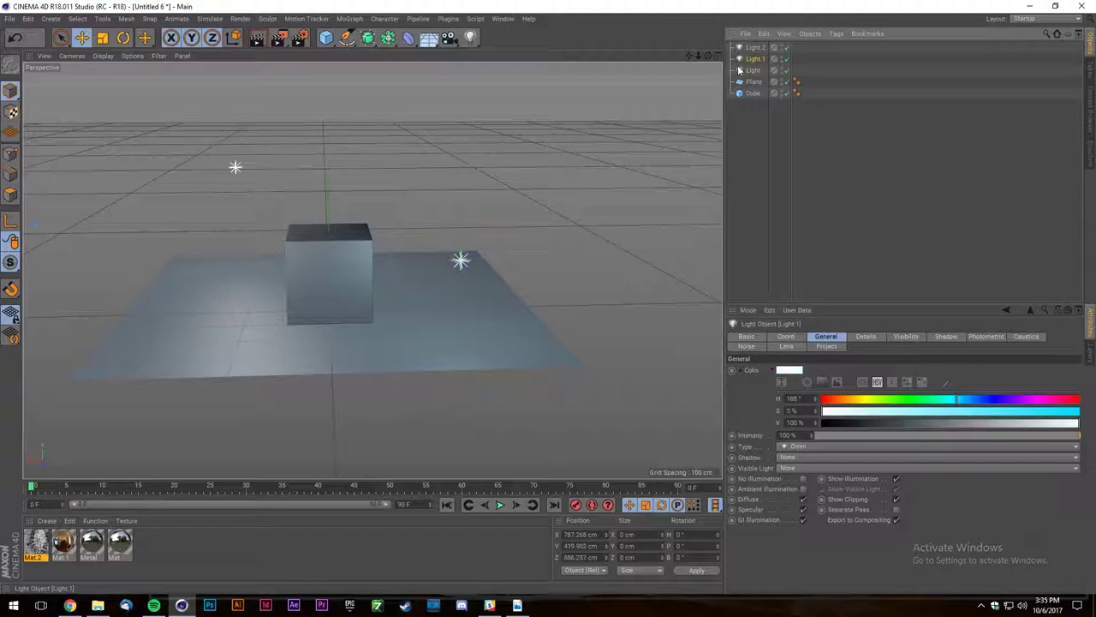
scroll(382, 344, "down", 3)
left_click_drag(40, 288, 117, 286)
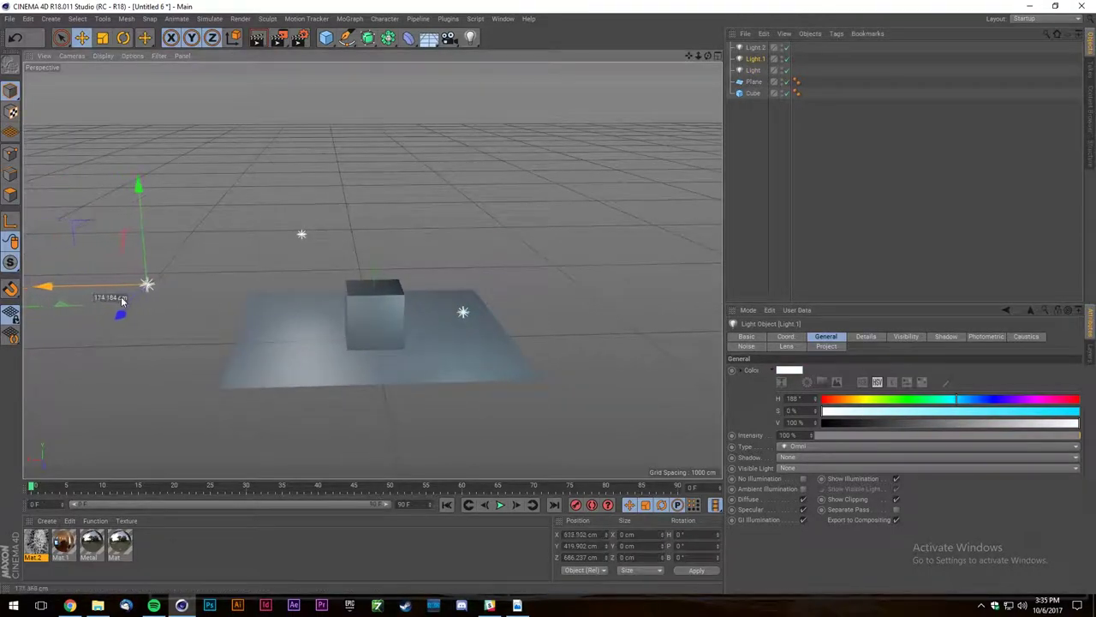
Set Light.1 to 41% intensity and a warm color with hue 16° and 9% saturation.
left_click(946, 436)
left_click(925, 434)
scroll(401, 406, "up", 3)
left_click_drag(955, 399, 846, 415)
scroll(435, 325, "down", 3)
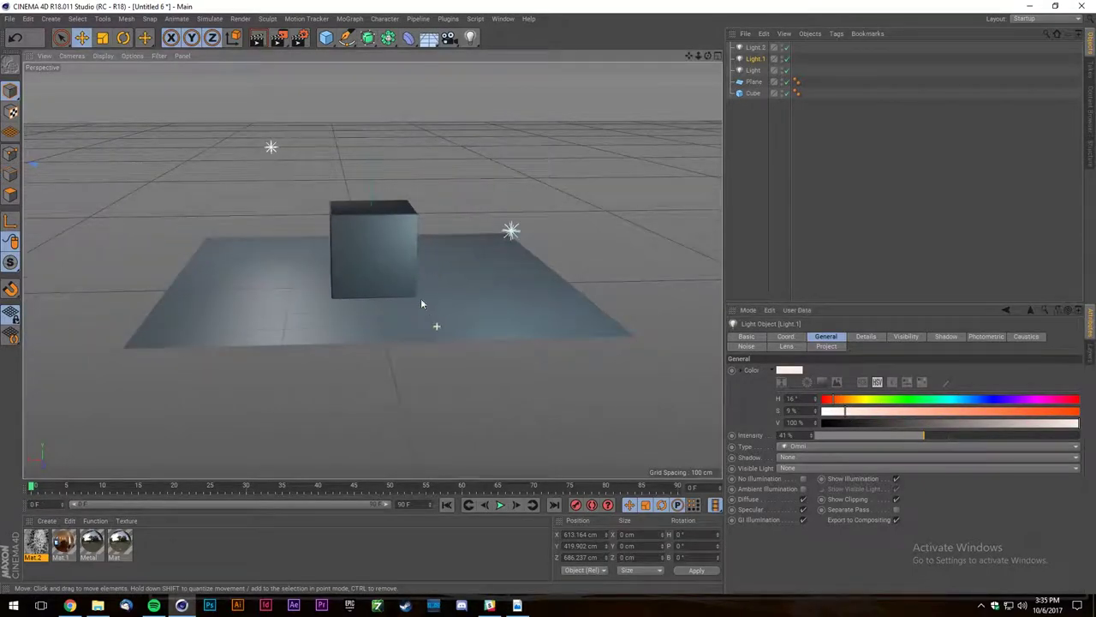
Set Light.2 to 35% intensity and move it to about X 195 cm and Y 175 cm.
left_click(755, 73)
left_click(754, 47)
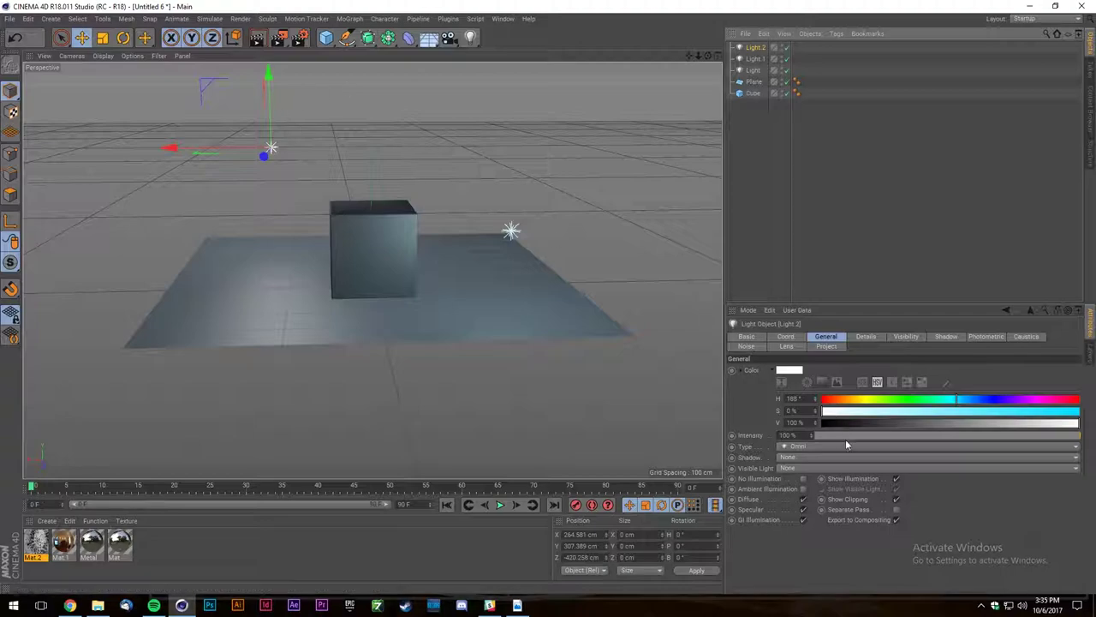
left_click_drag(886, 436, 908, 435)
left_click_drag(272, 110, 286, 157)
left_click_drag(215, 202, 237, 197)
scroll(377, 283, "down", 3)
scroll(378, 281, "up", 3)
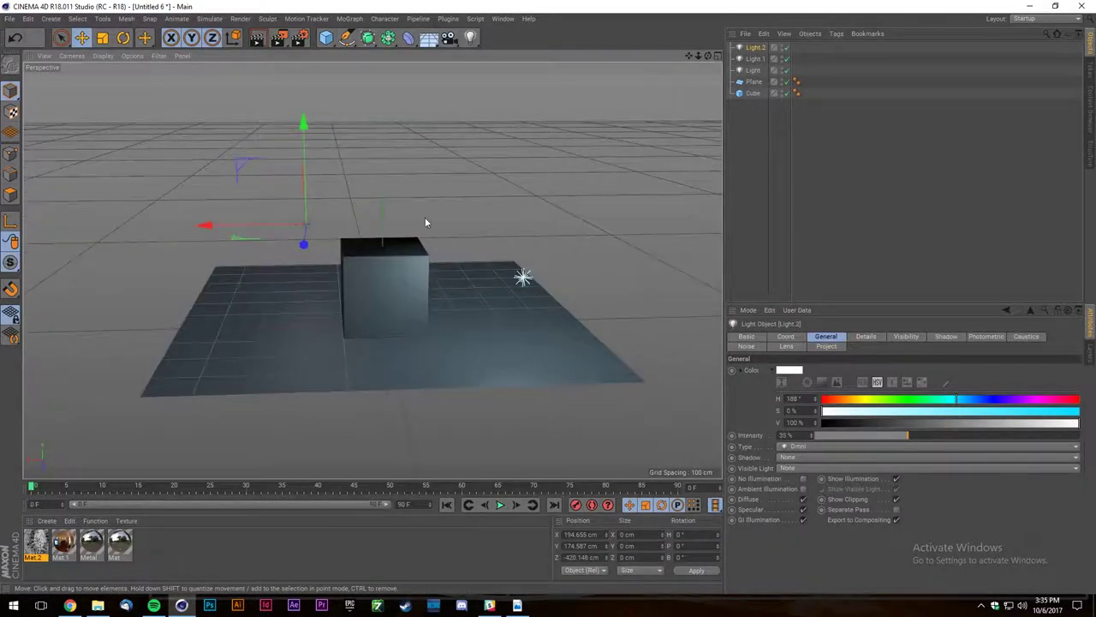
scroll(499, 265, "up", 3)
scroll(561, 306, "down", 3)
scroll(393, 323, "up", 3)
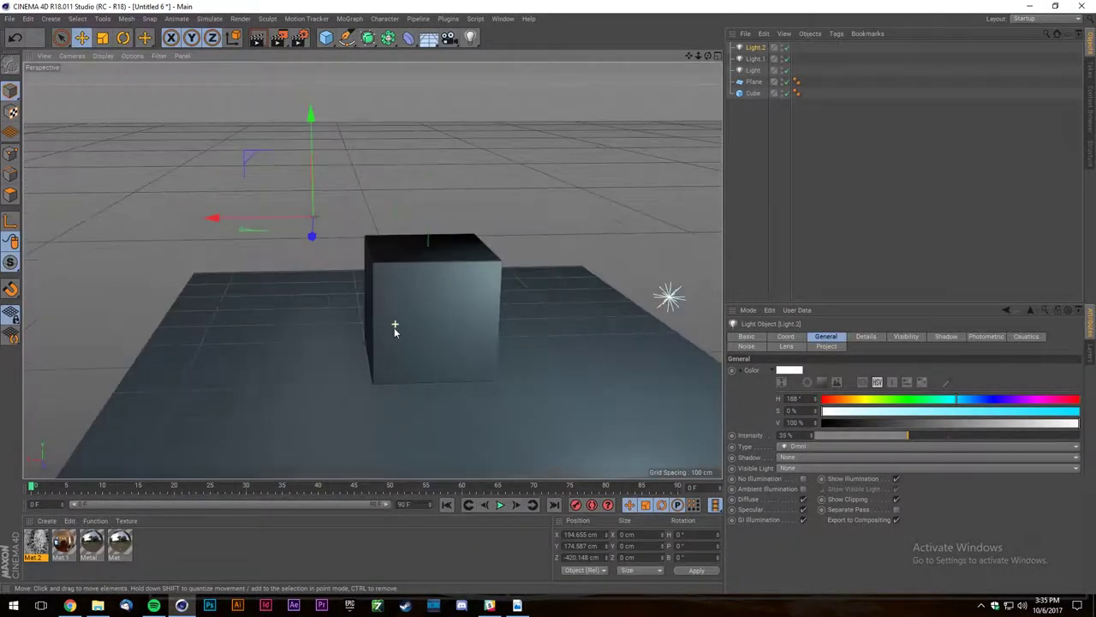
Give the first light Area shadows and render the view to preview them.
left_click(753, 70)
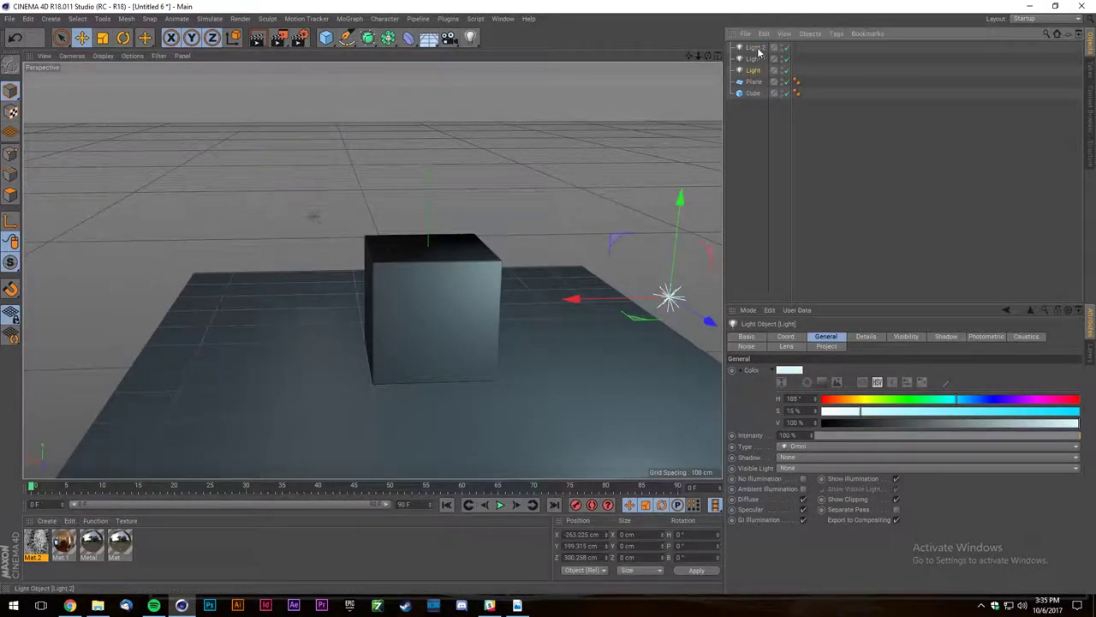
left_click(792, 458)
left_click(803, 502)
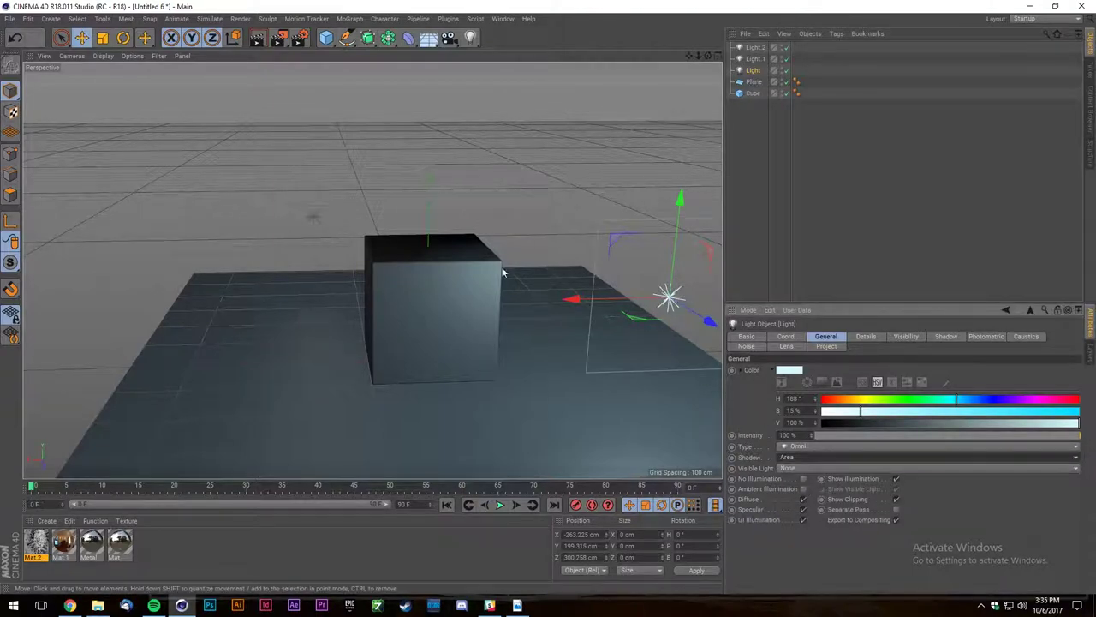
scroll(537, 283, "up", 3)
left_click(258, 43)
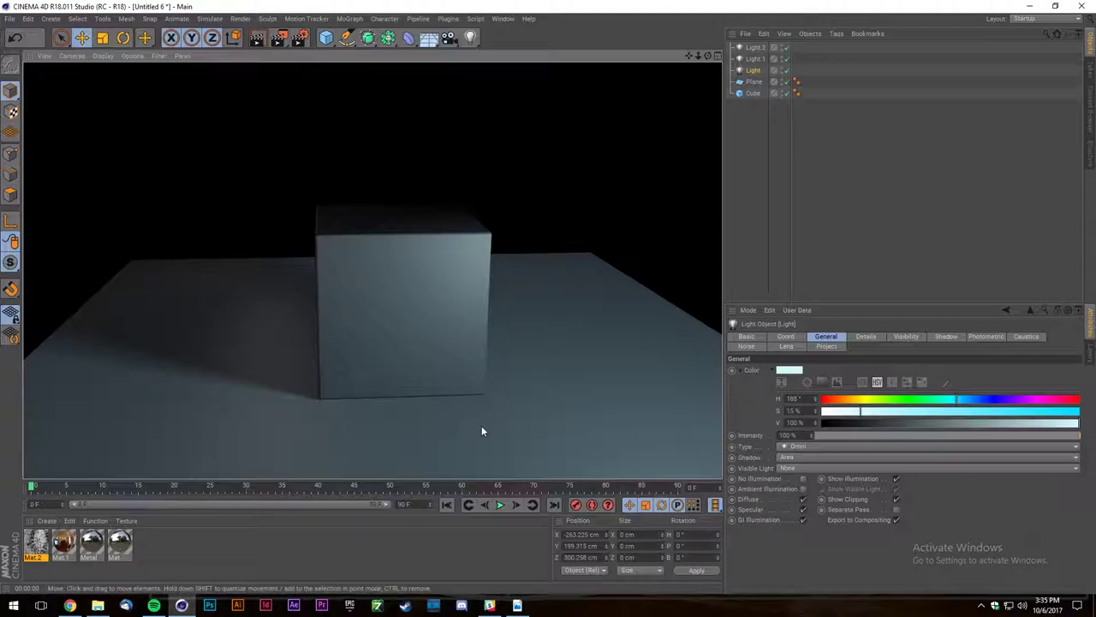
Render the view from an angle showing the cube's side face and its shadow on the ground.
scroll(479, 436, "down", 2)
scroll(358, 272, "up", 3)
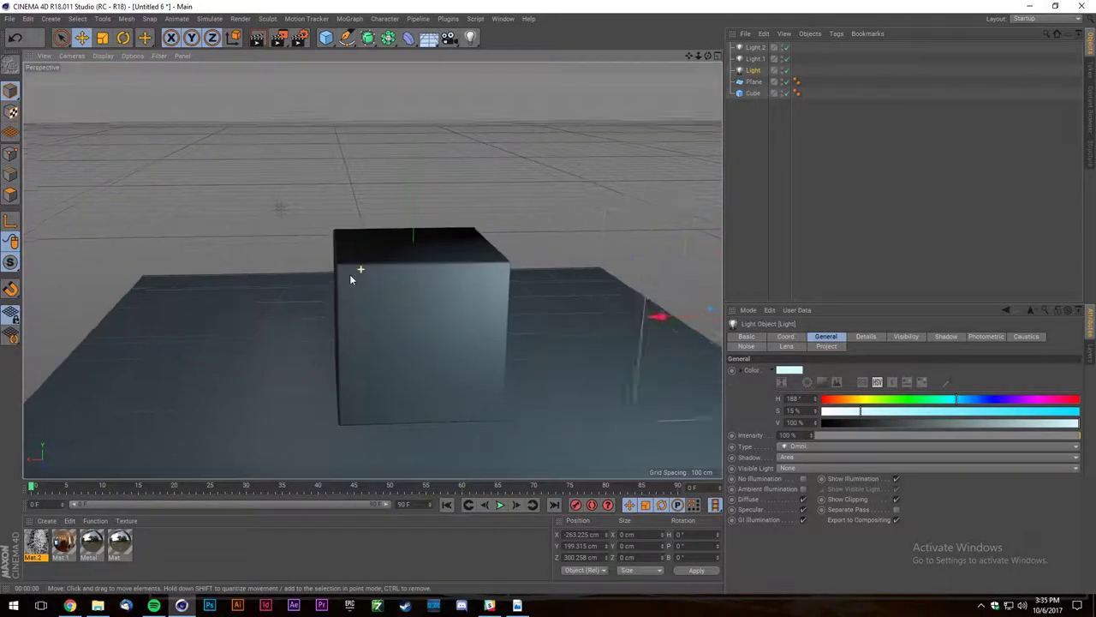
left_click_drag(708, 56, 759, 74)
left_click(260, 41)
left_click(258, 39)
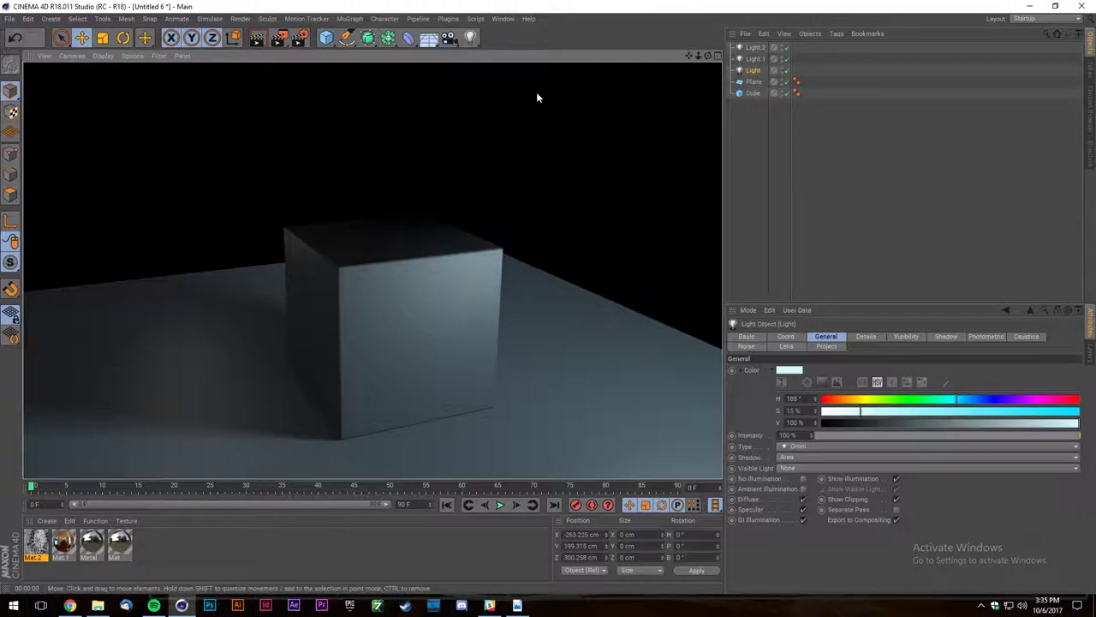
left_click(894, 153)
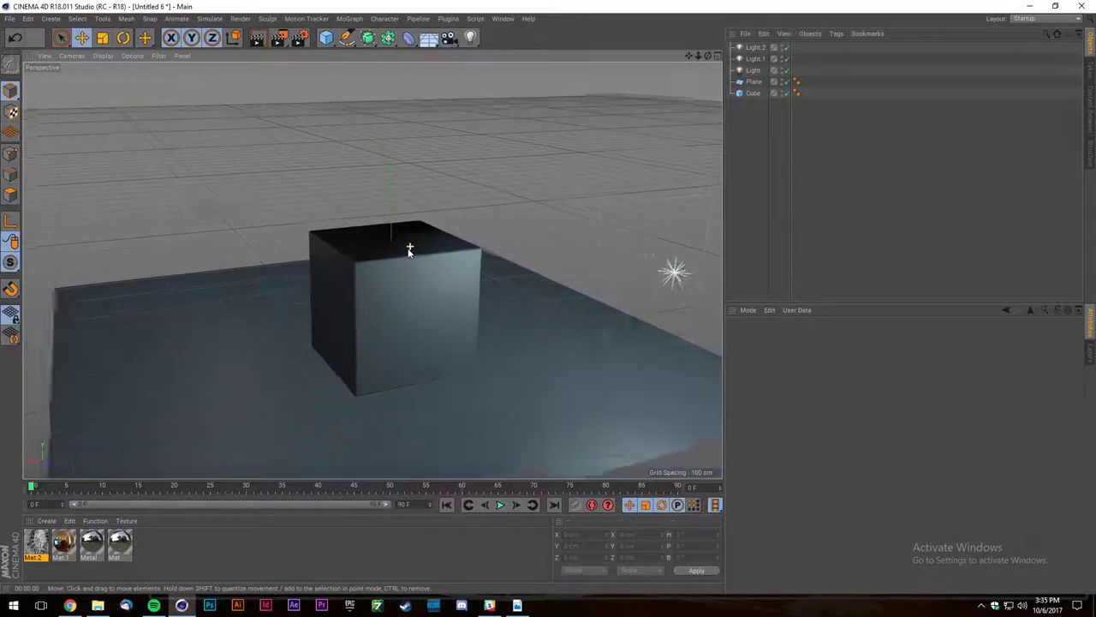
Render the cube and its shadow from higher viewpoints, checking the dark top face and the ground.
mouse_move(709, 55)
left_mouse_down()
mouse_move(709, 137)
mouse_move(710, 93)
left_mouse_up()
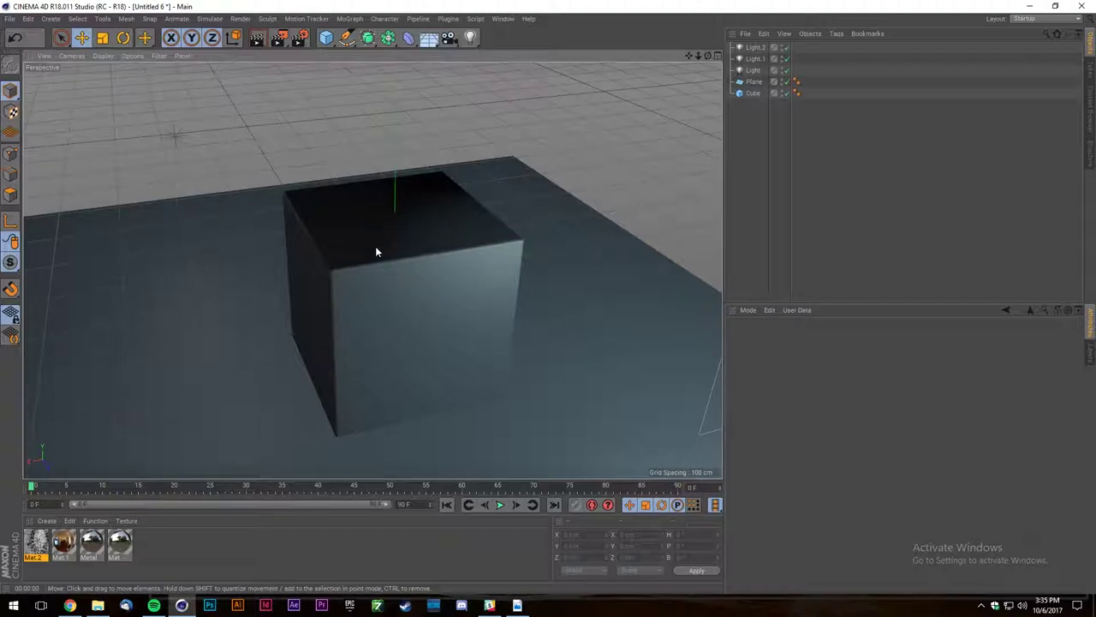
scroll(375, 247, "down", 1)
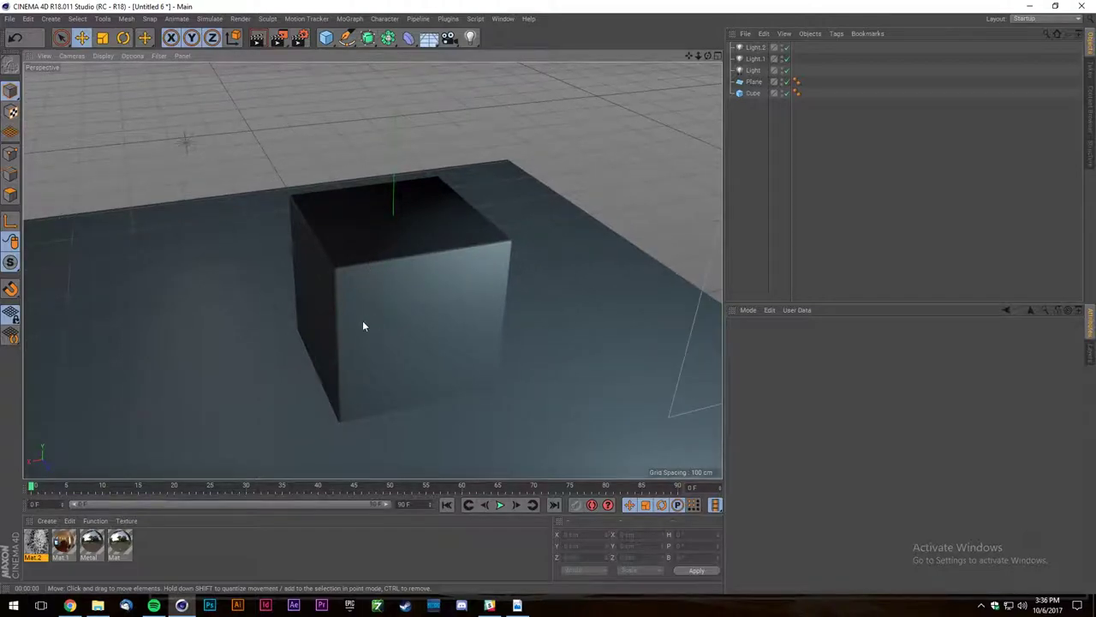
scroll(364, 321, "up", 4)
scroll(387, 266, "down", 2)
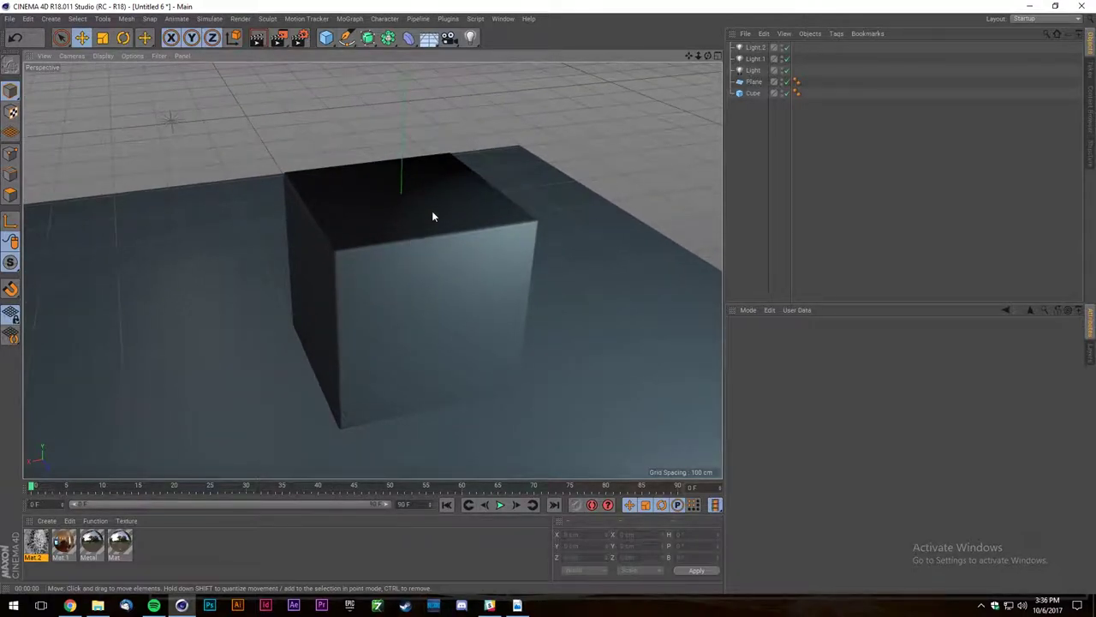
left_click(265, 39)
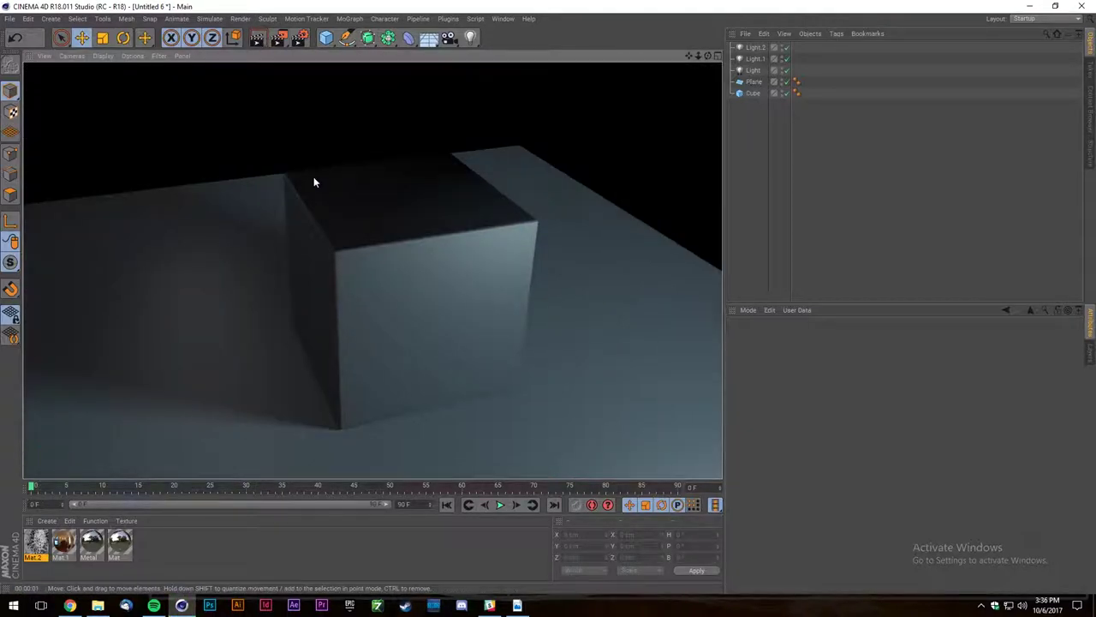
mouse_move(219, 235)
left_mouse_down("alt")
mouse_move(340, 211)
mouse_move(232, 231)
left_mouse_up("alt")
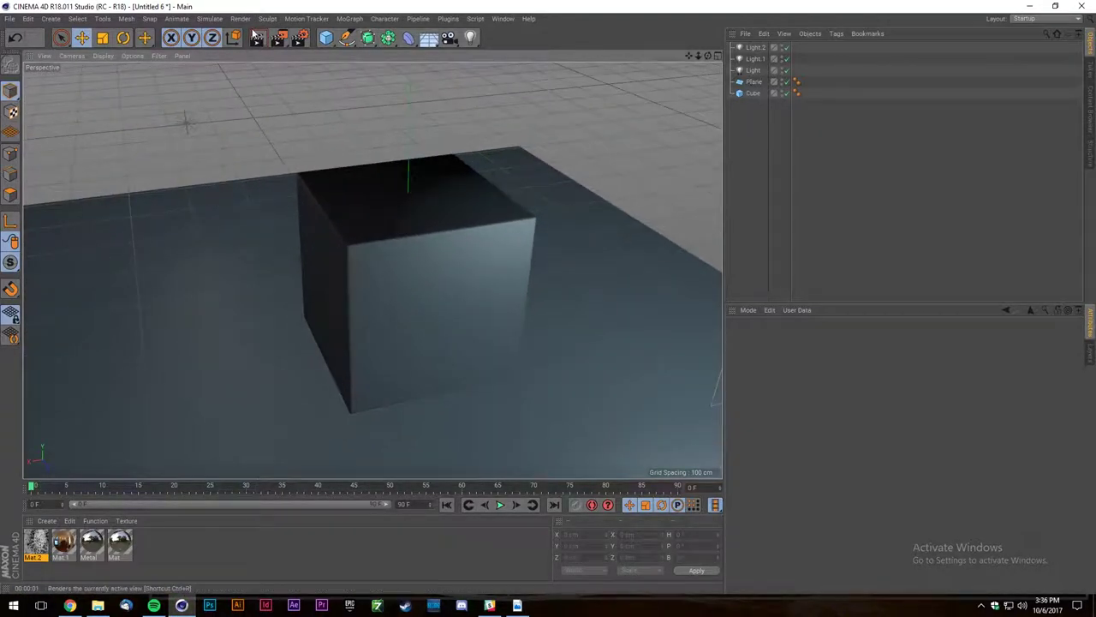
left_click(265, 40)
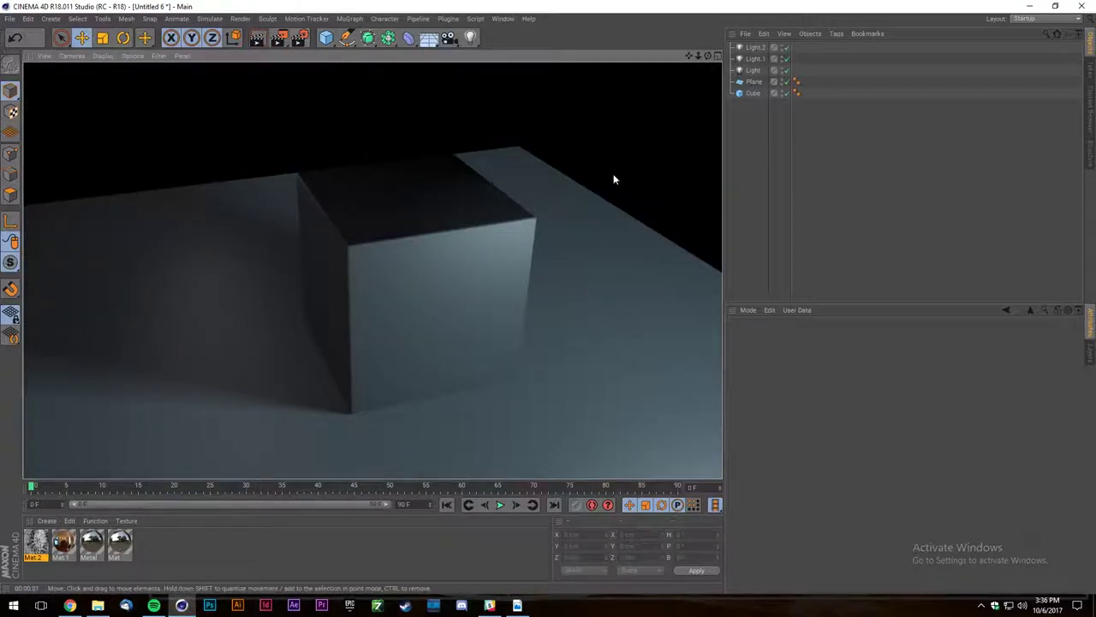
Enlarge the ground plane to about 1904 × 2042 cm and move it back to about Z -400 cm.
scroll(593, 190, "down", 5)
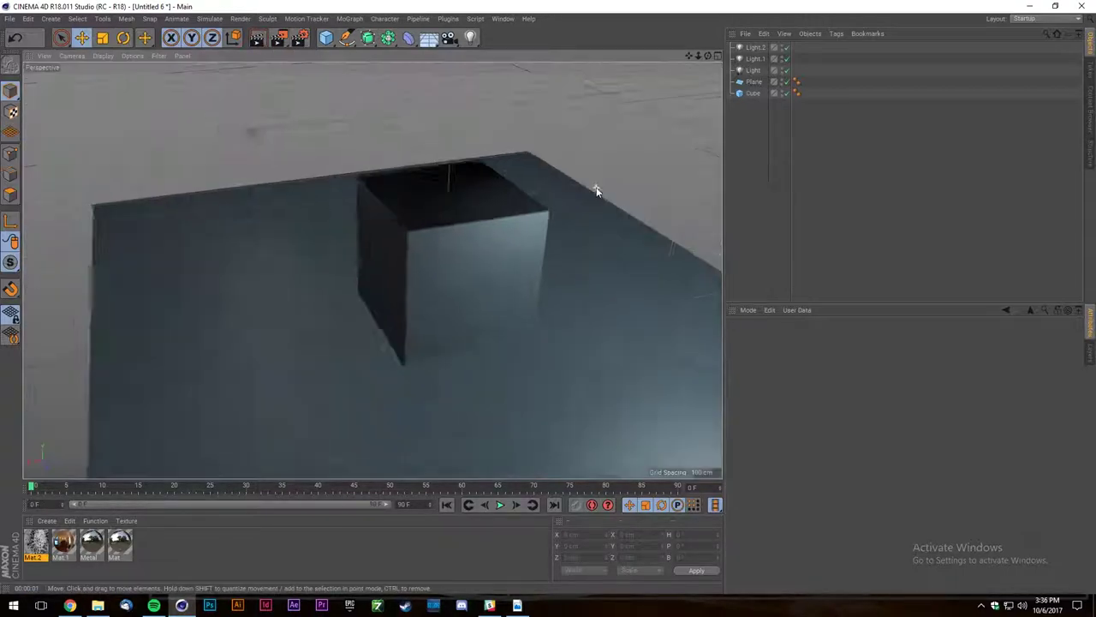
left_click(752, 83)
scroll(287, 189, "down", 2)
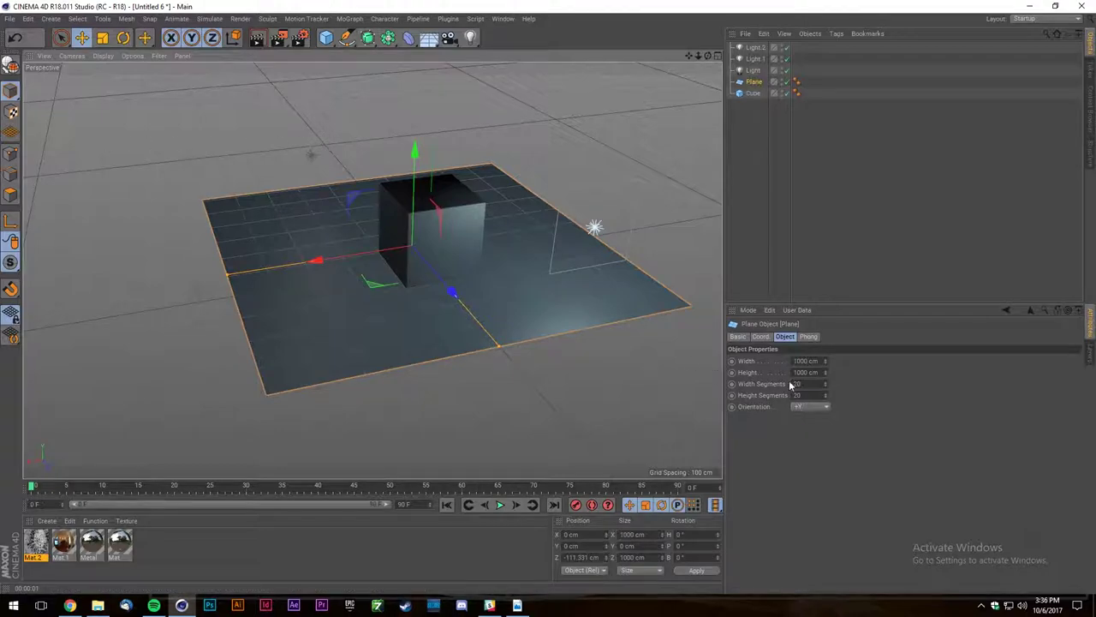
left_click(813, 362)
left_click_drag(826, 363, 888, 400)
key("ctrl+z")
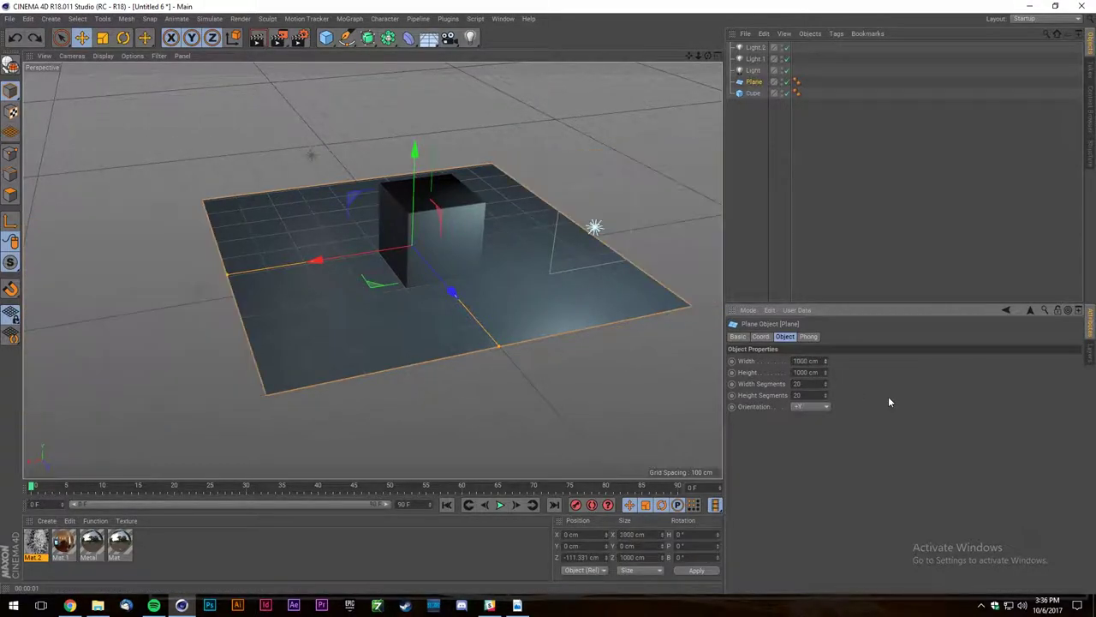
left_click_drag(826, 374, 826, 286)
left_click_drag(444, 268, 409, 226)
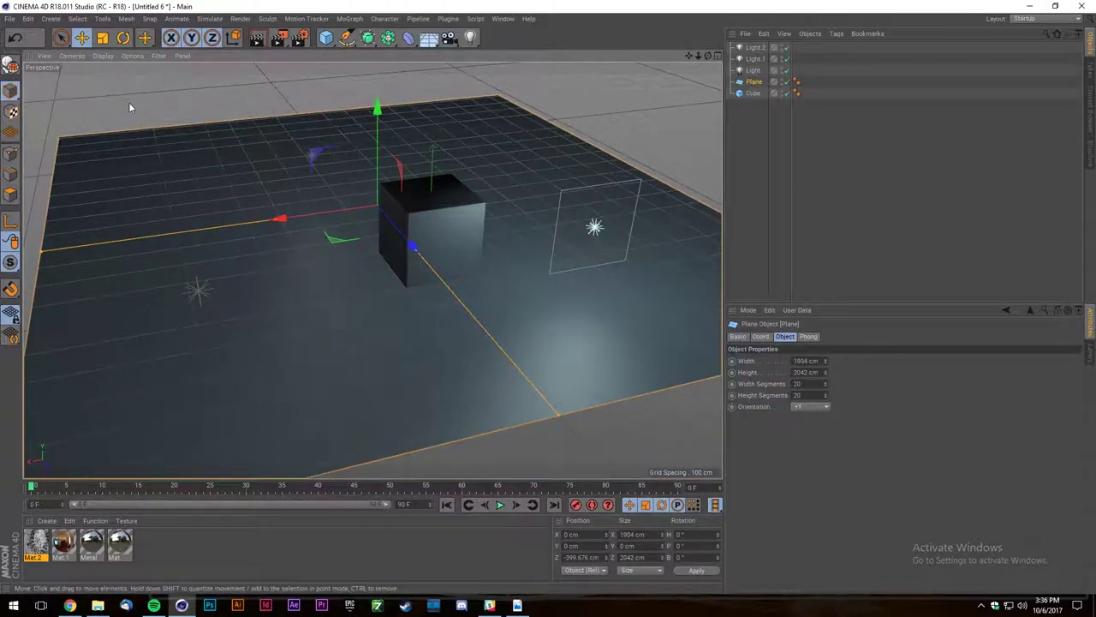
Switch to edge editing, try making the plane editable, and undo the conversion.
left_click_drag(705, 56, 665, 70)
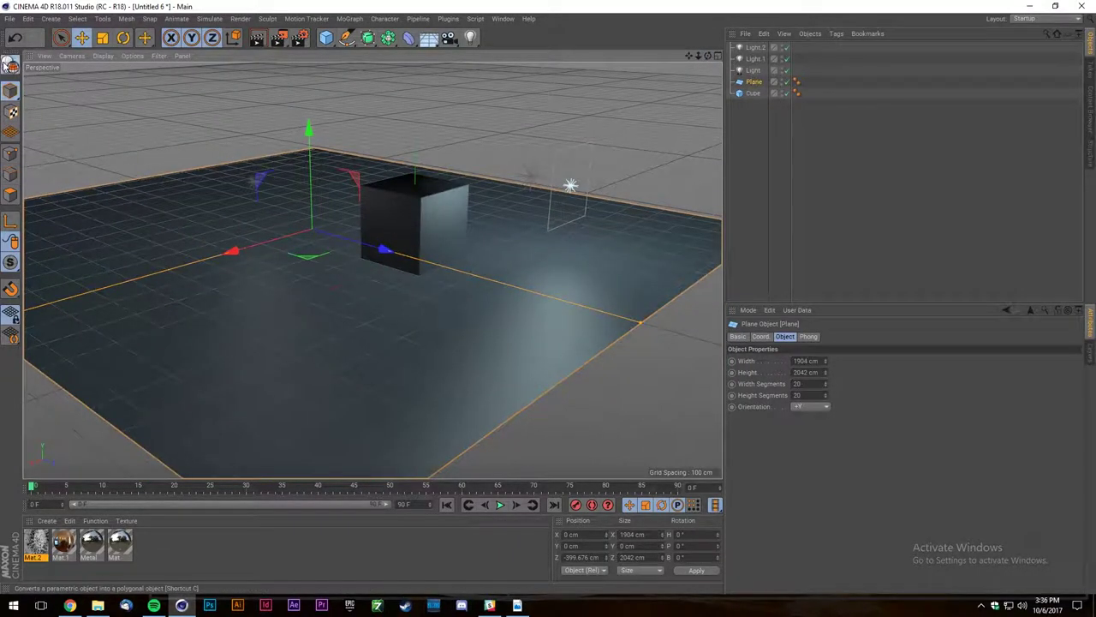
key("c")
scroll(323, 238, "down", 3)
left_click(10, 174)
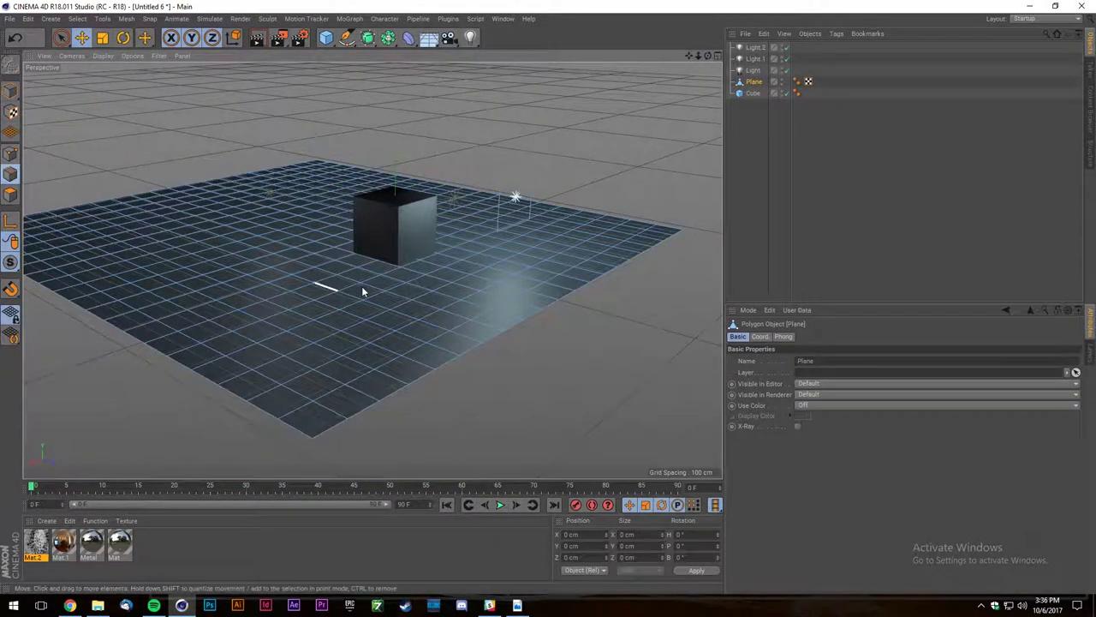
scroll(355, 289, "down", 2)
key("ctrl+z")
Set the plane's width and height segments to 3 and make it editable.
left_click(811, 384)
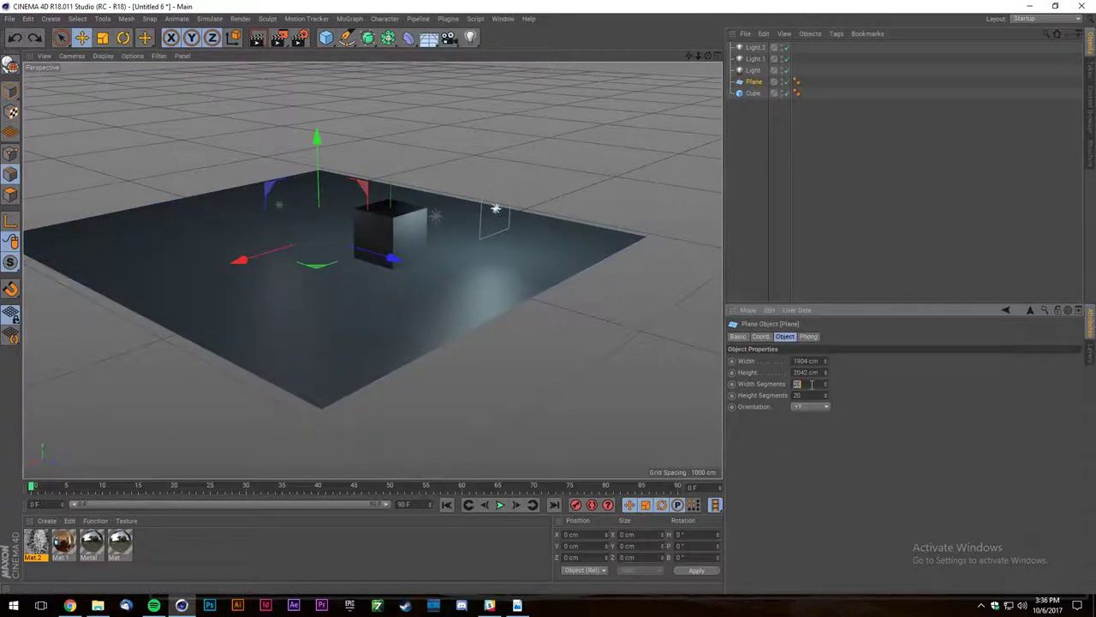
key("Tab")
type("3")
key("Return")
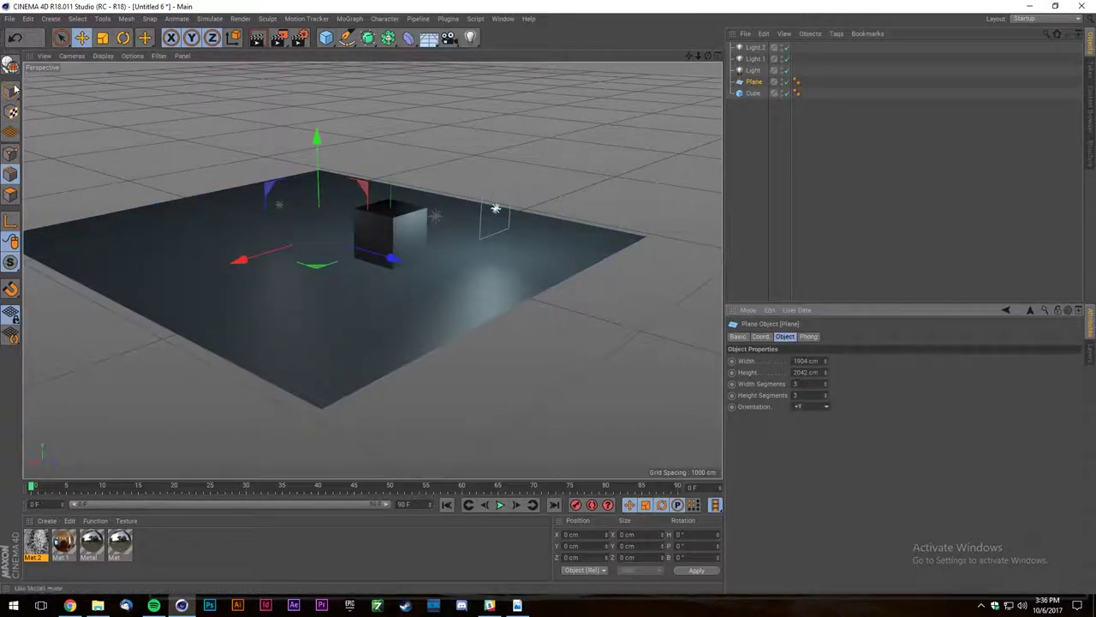
left_click(11, 67)
Select the three edges along the plane's back border and raise them to about Y 1086 cm.
left_click(72, 220)
left_click(184, 199, "shift")
left_click(278, 179, "shift")
left_click_drag(179, 141, 170, 2)
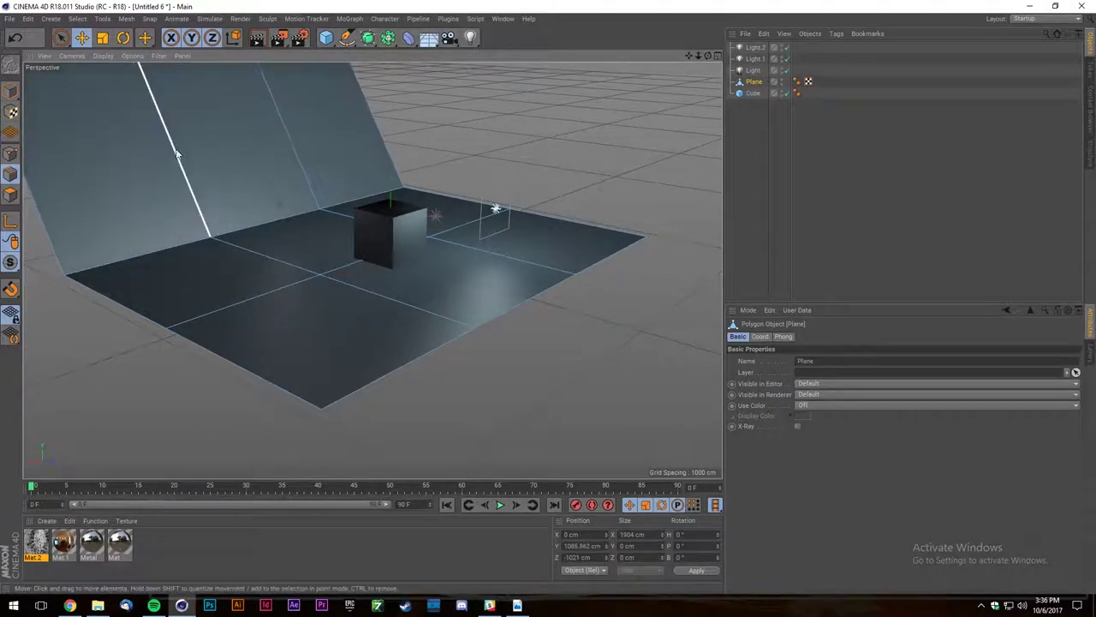
Select the edge row at the foot of the raised wall and move it to about Y 148, Z -487 cm.
left_click(166, 249)
left_click(274, 221, "shift")
left_click(356, 200, "shift")
left_click_drag(315, 241, 253, 145)
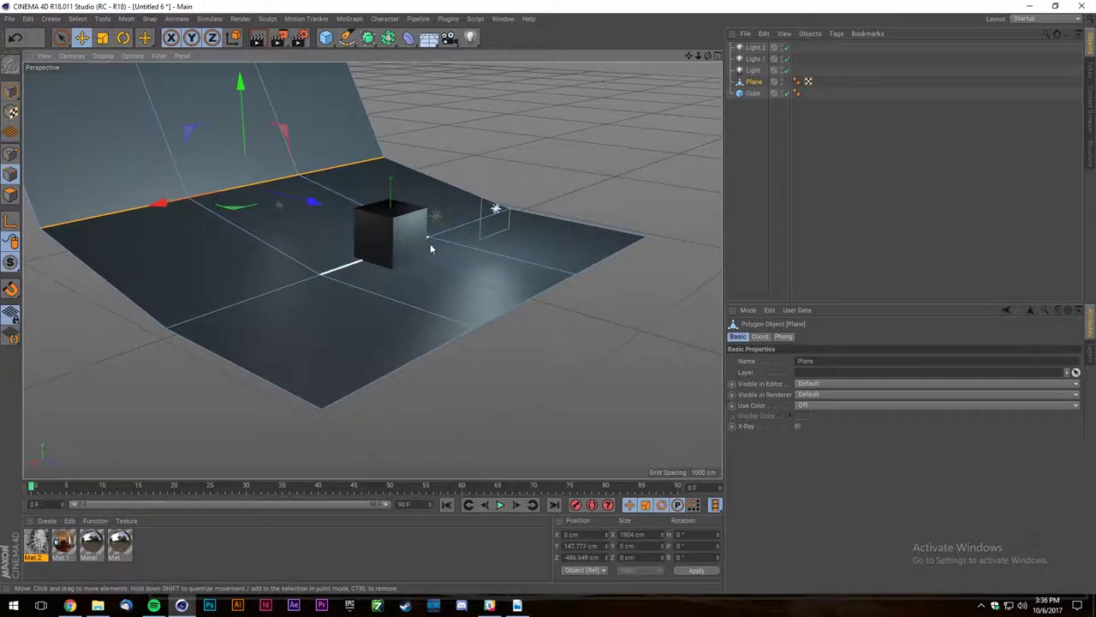
Select the edge row running beneath the cube and move it back to about Z 97 cm.
scroll(429, 240, "down", 2)
left_click(336, 266)
left_click(314, 280)
left_click(361, 263, "shift")
left_click(454, 231, "shift")
left_click_drag(458, 270, 417, 261)
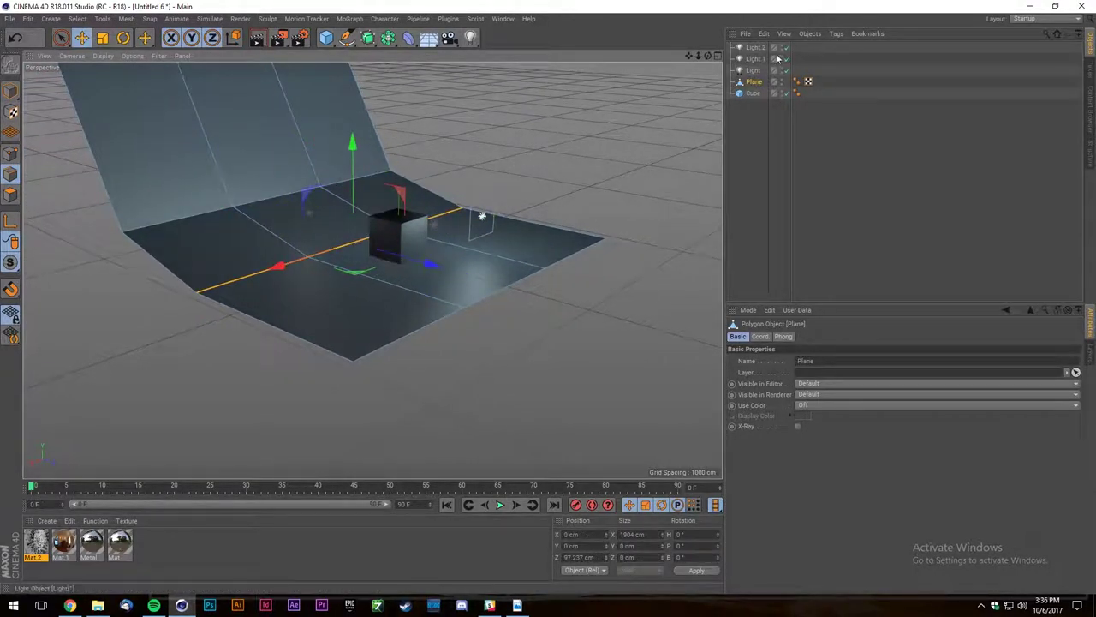
Place the plane under a Subdivision Surface and scale the smoothed backdrop up around the cube.
left_click(368, 38, "alt")
left_click(763, 139)
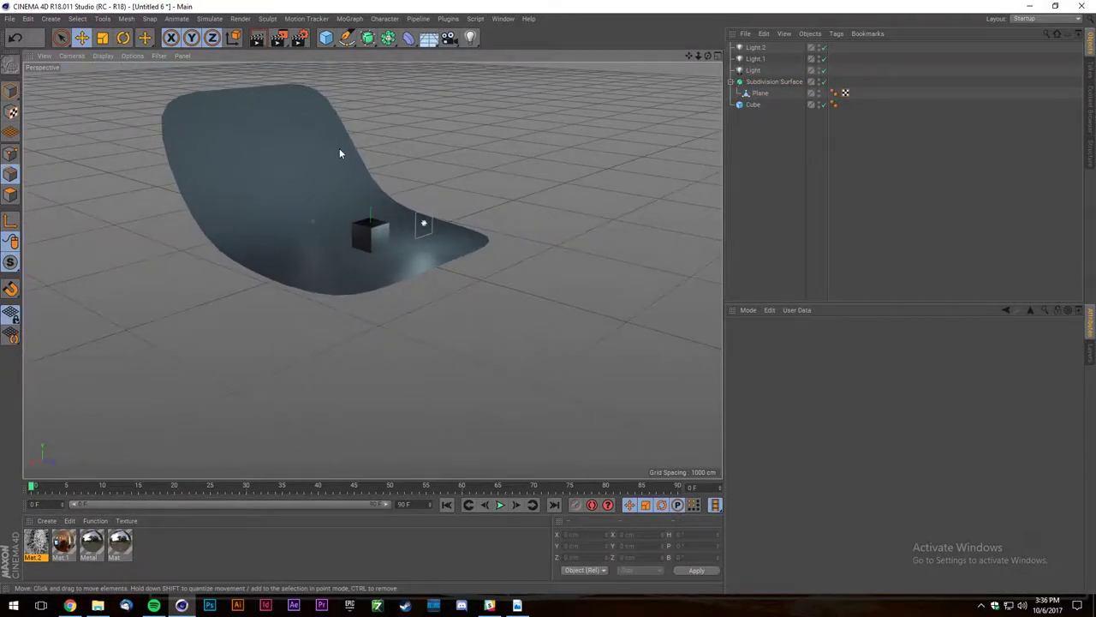
scroll(340, 152, "up", 3)
left_click(775, 82)
key("t")
left_click_drag(267, 315, 140, 345)
left_click_drag(407, 312, 428, 319)
scroll(439, 282, "up", 3)
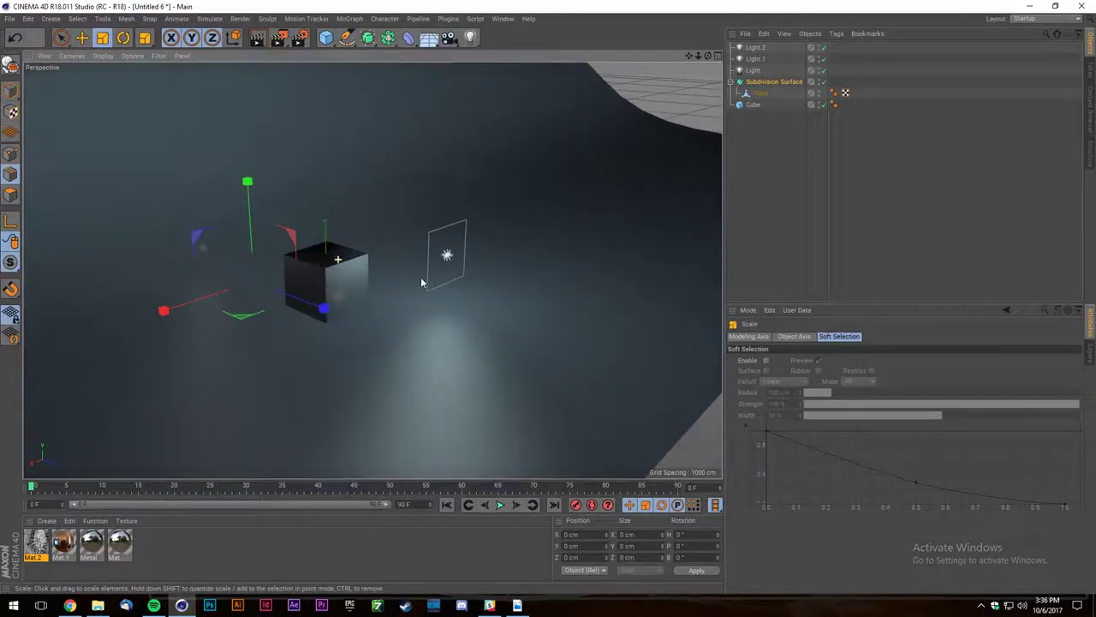
Frame the cube closely against the curved backdrop and render the view.
right_click_drag(439, 277, 638, 94, "alt")
left_click_drag(371, 269, 257, 264, "alt")
right_click_drag(456, 276, 460, 281, "alt")
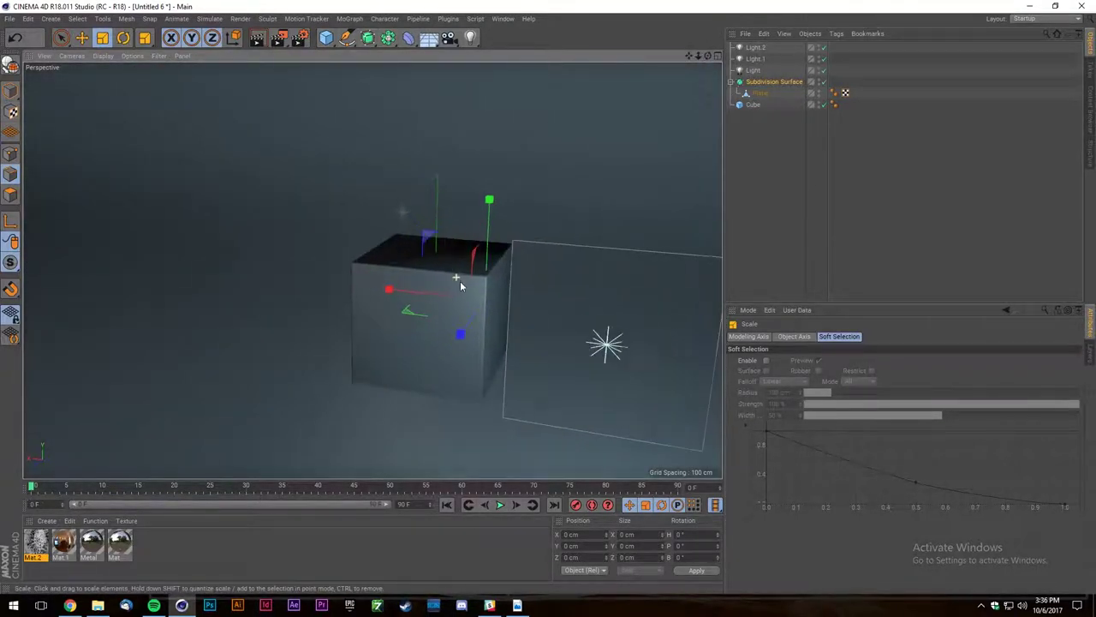
scroll(460, 285, "up", 2)
key("ctrl+r")
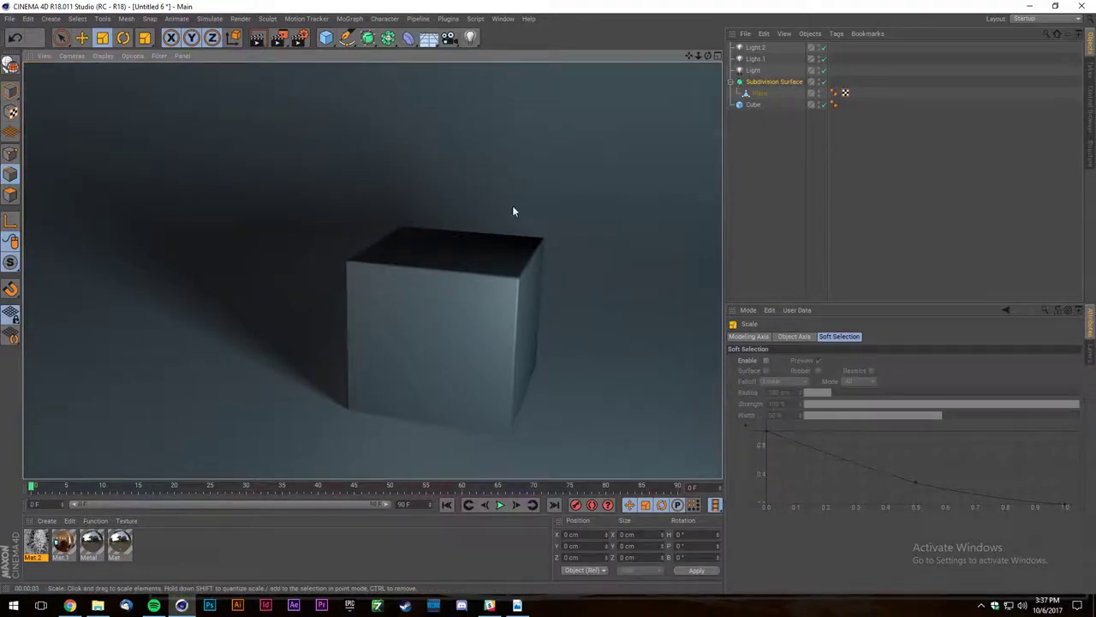
Try moving the subdivided backdrop vertically beneath the cube.
left_click_drag(707, 56, 738, 47)
scroll(427, 412, "up", 4)
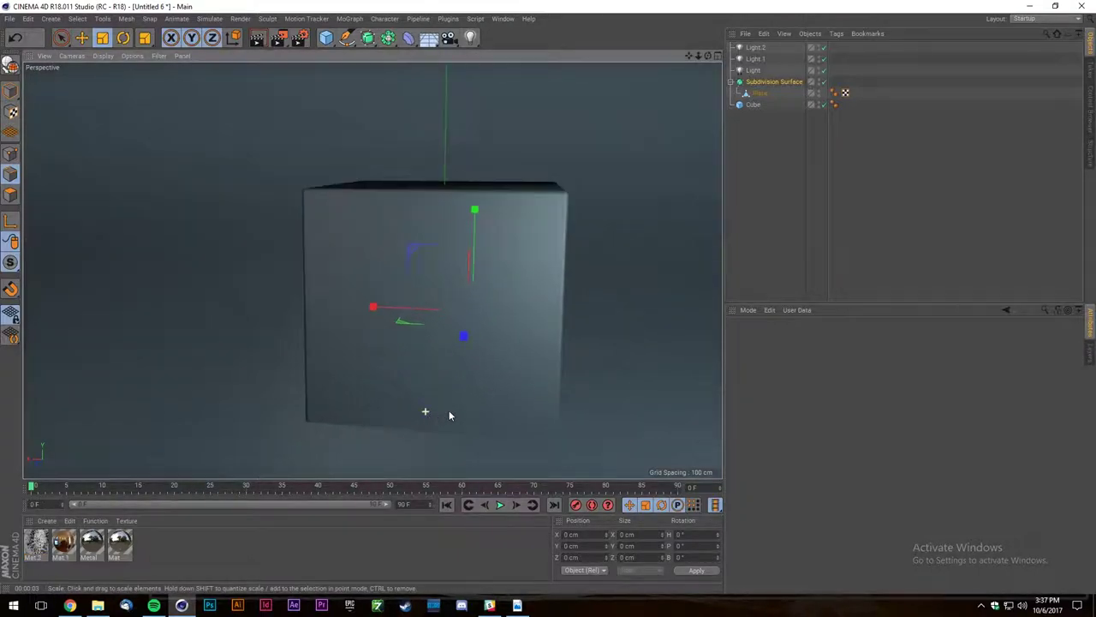
left_click(798, 151)
left_click(762, 93)
key("e")
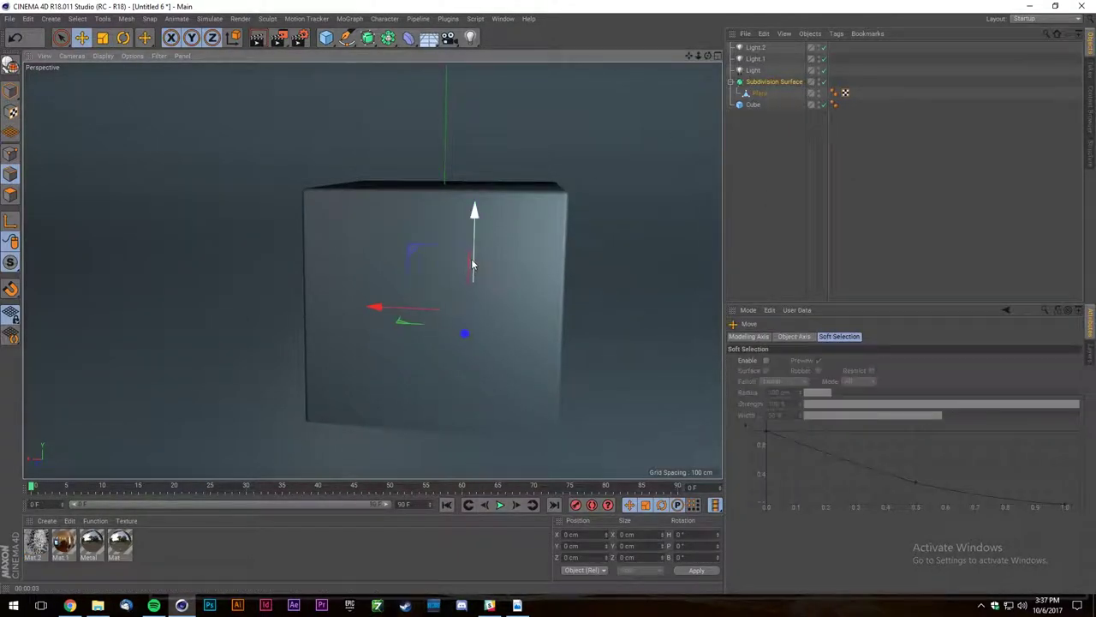
scroll(323, 369, "down", 5)
scroll(337, 434, "up", 2)
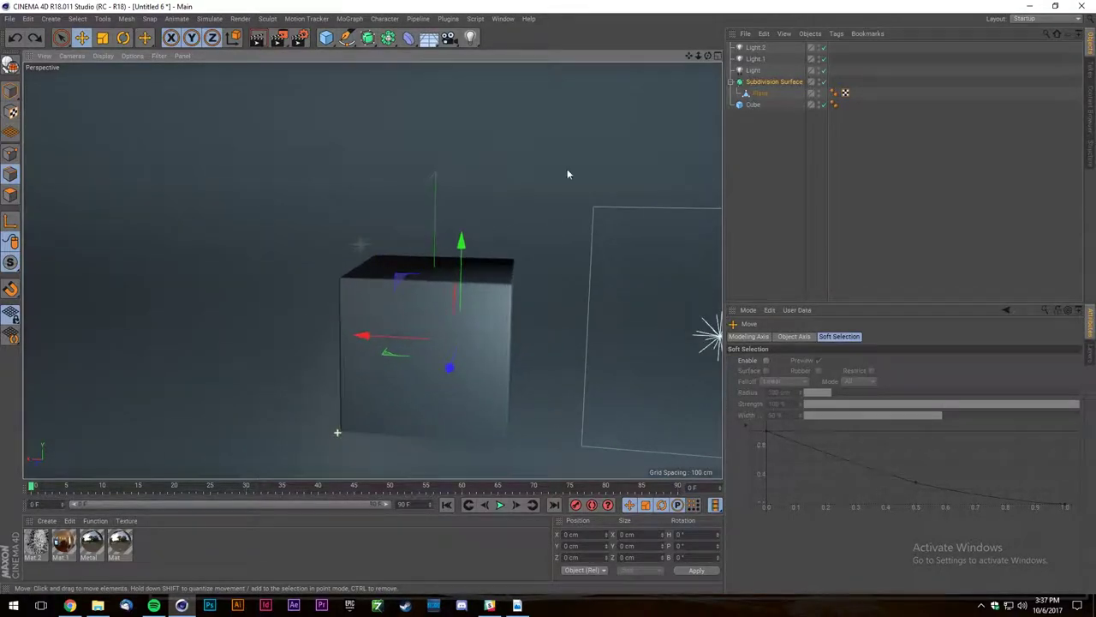
Add the Ambient Occlusion effect to the render settings.
left_click_drag(707, 55, 625, 80)
scroll(349, 257, "up", 3)
scroll(429, 180, "up", 3)
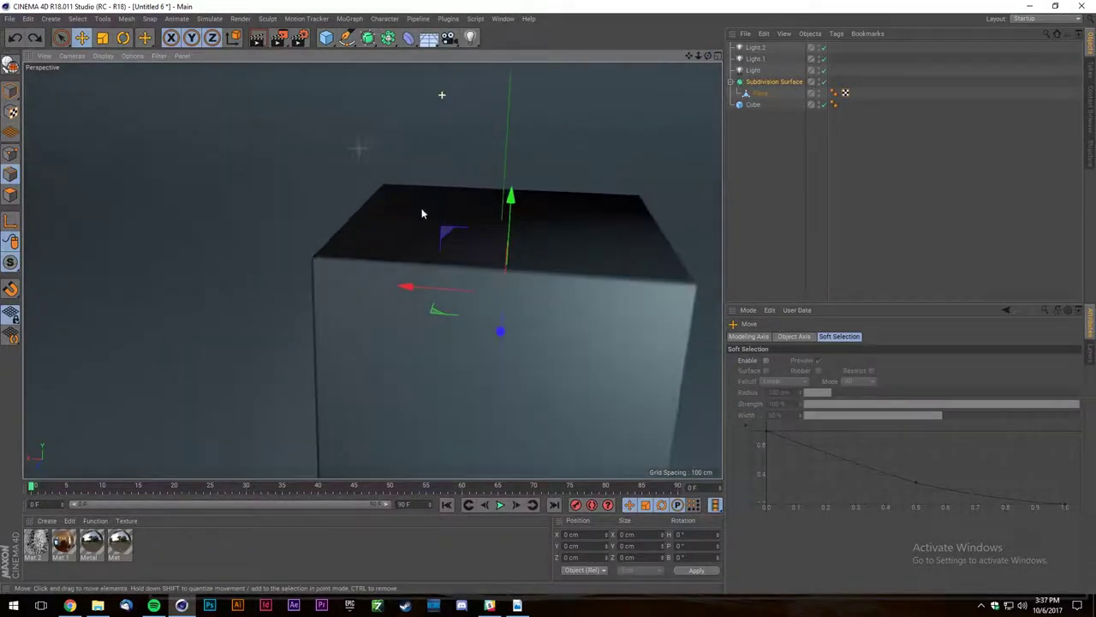
scroll(427, 180, "down", 2)
left_click(296, 38)
right_click(106, 130)
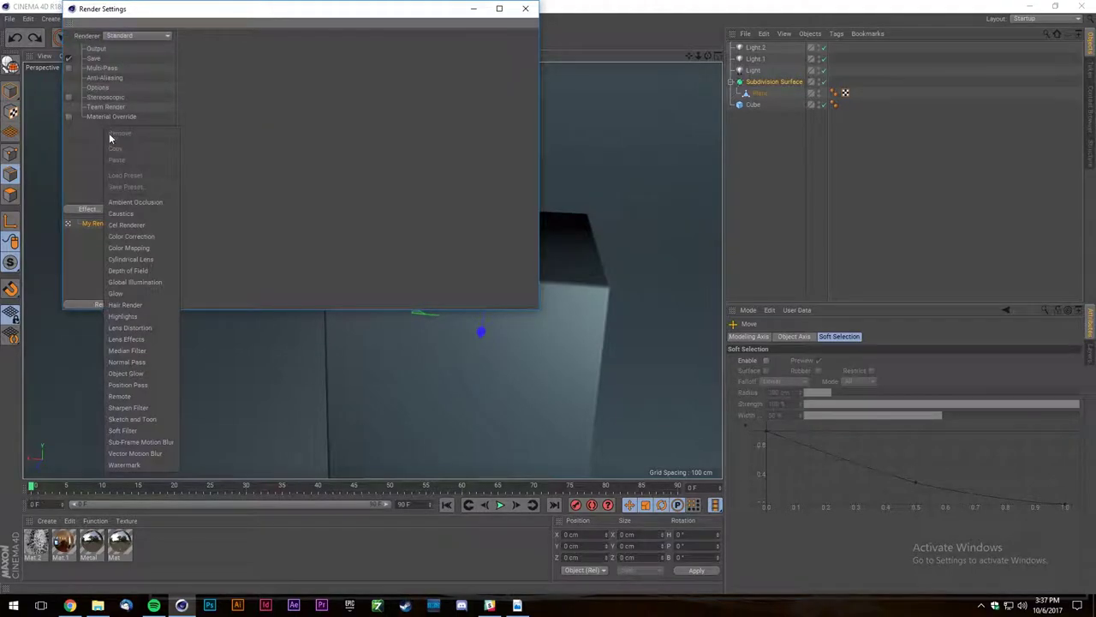
left_click(138, 201)
left_click(525, 8)
scroll(310, 189, "up", 3)
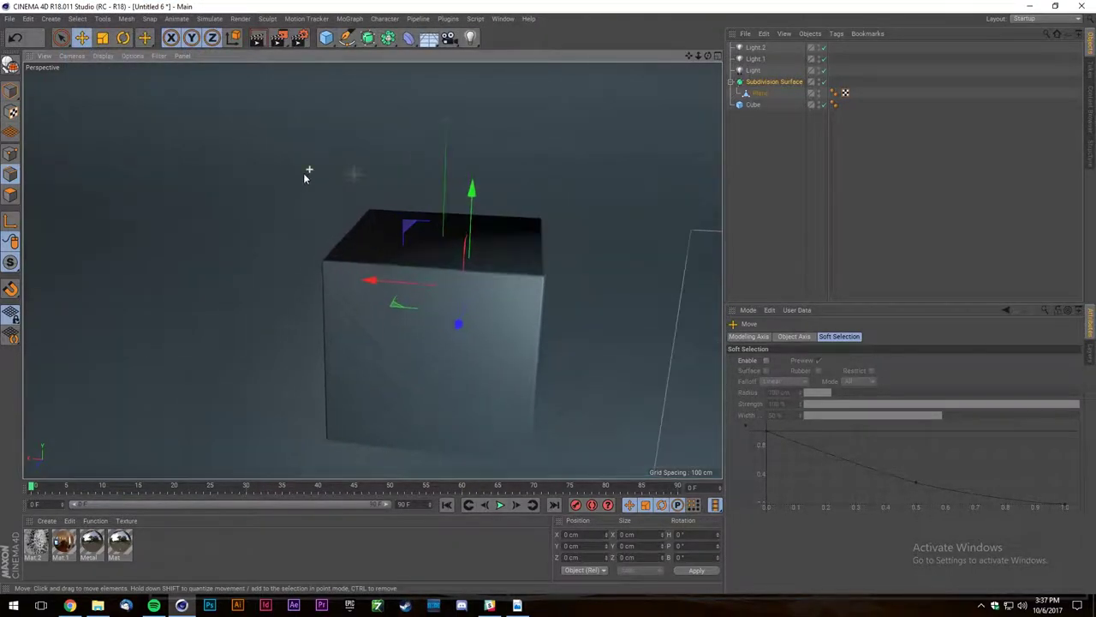
Switch to Chrome, search Google Images for "ambient occlusion" and view the interior and game-scene example images enlarged.
left_click(69, 604)
scroll(482, 175, "up", 3)
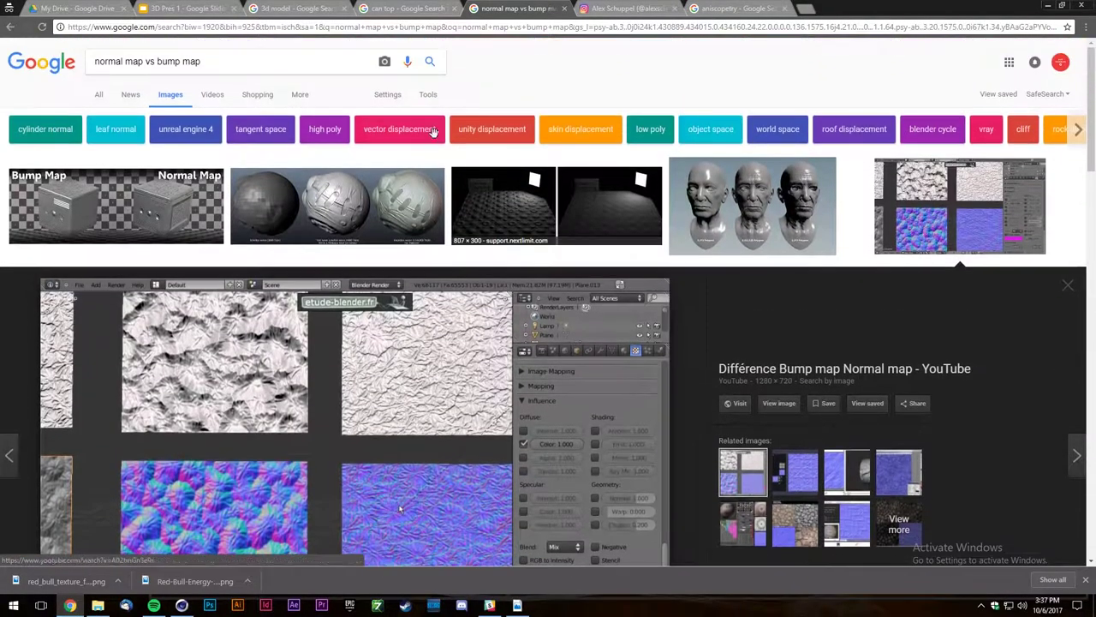
triple_click(321, 62)
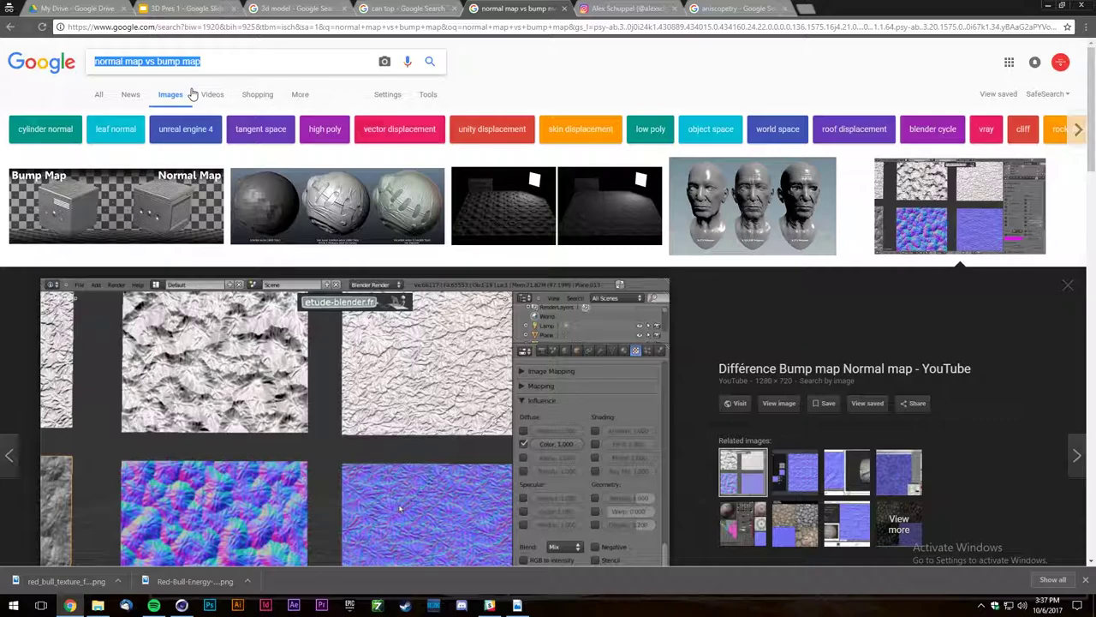
type("ambient ")
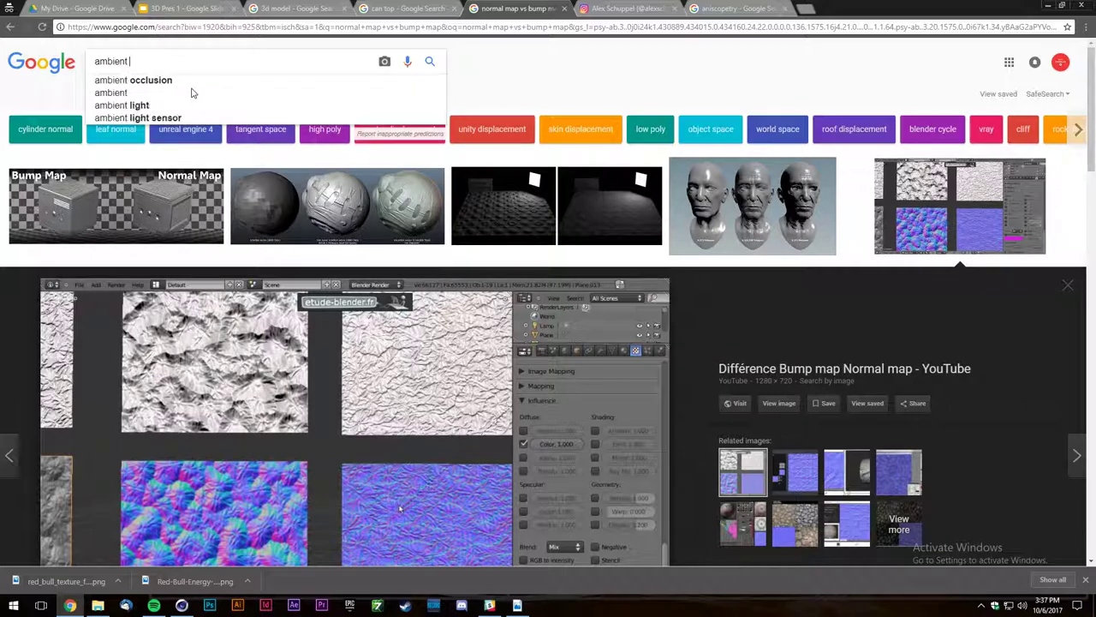
type("occlyu")
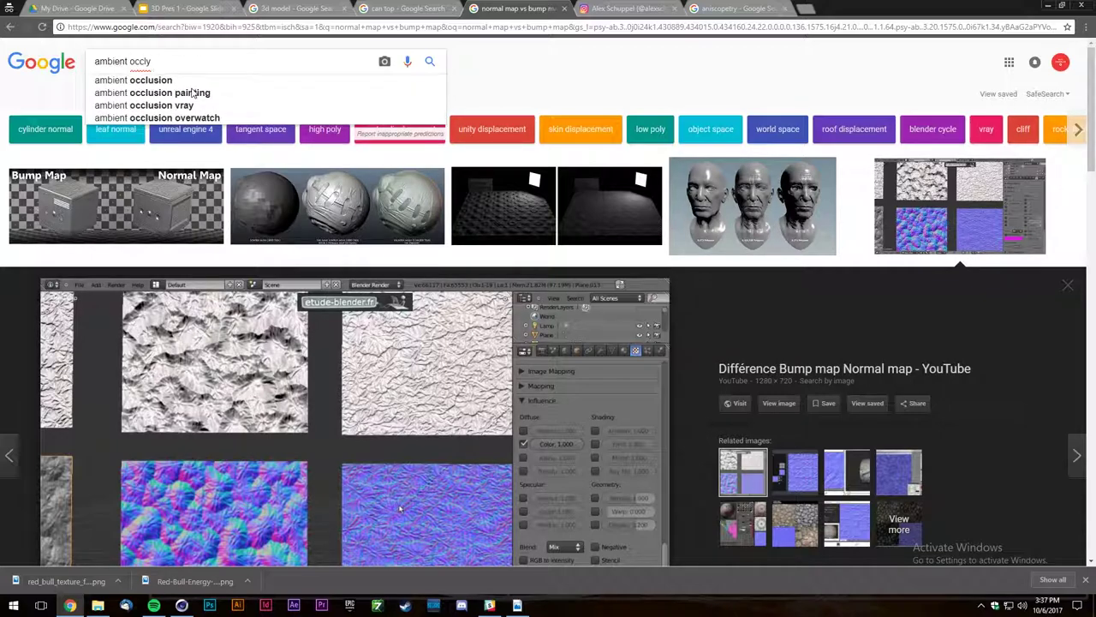
key("BackSpace")
type("usion")
key("Return")
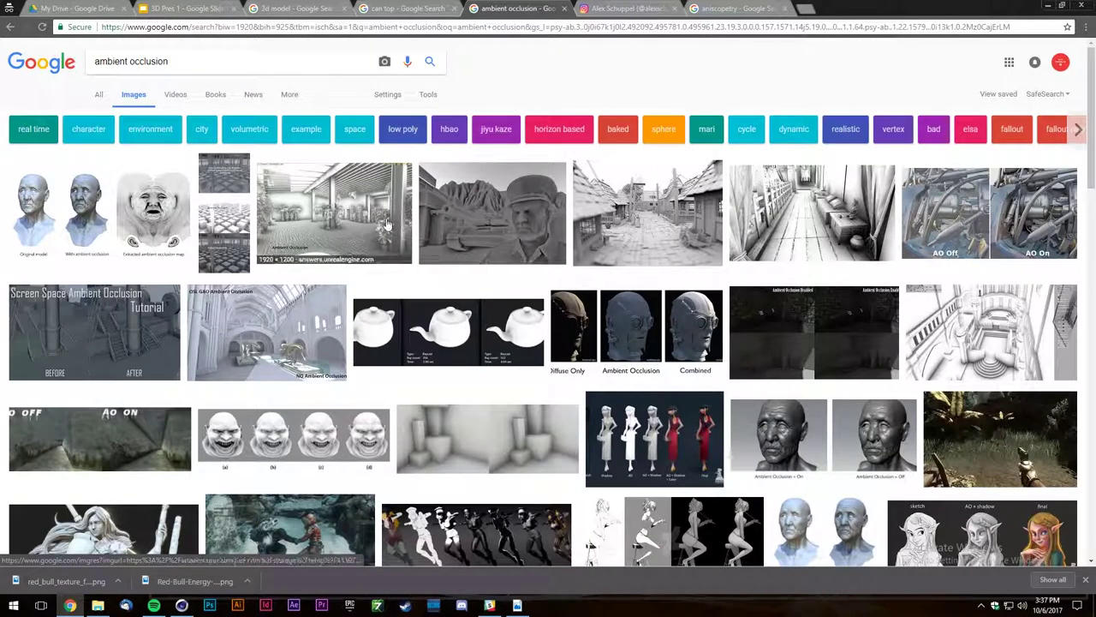
left_click(324, 224)
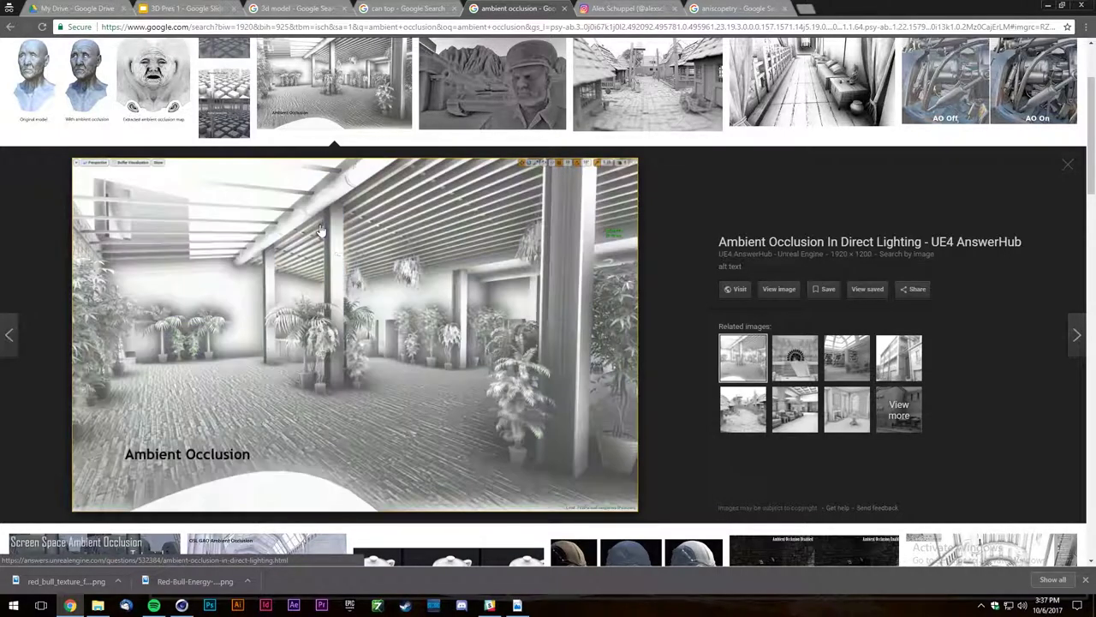
key("Right")
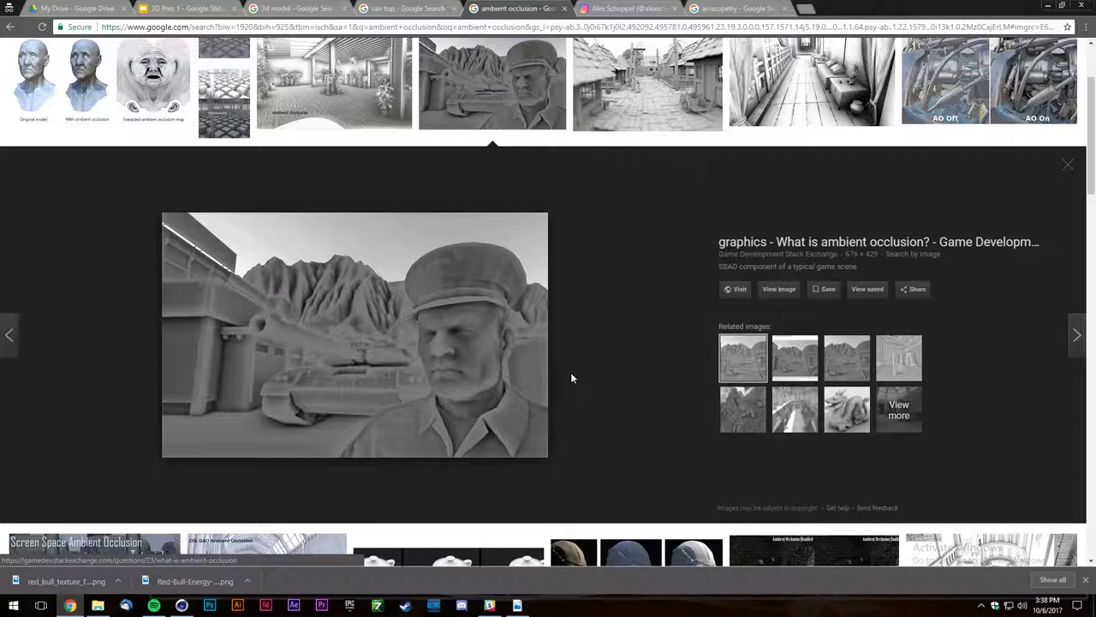
Search Google Images for "overcast sky" and look over the results.
scroll(570, 372, "up", 3)
left_click_drag(277, 59, 3, 90)
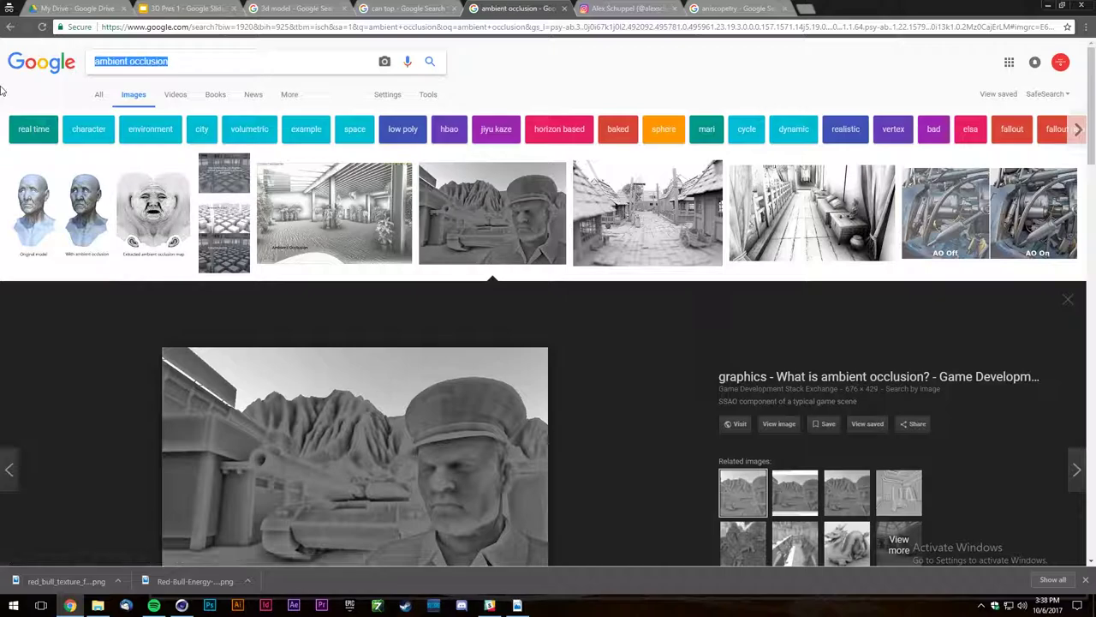
type("overcast ")
type("ni")
key("BackSpace")
key("BackSpace")
type("sky")
key("Return")
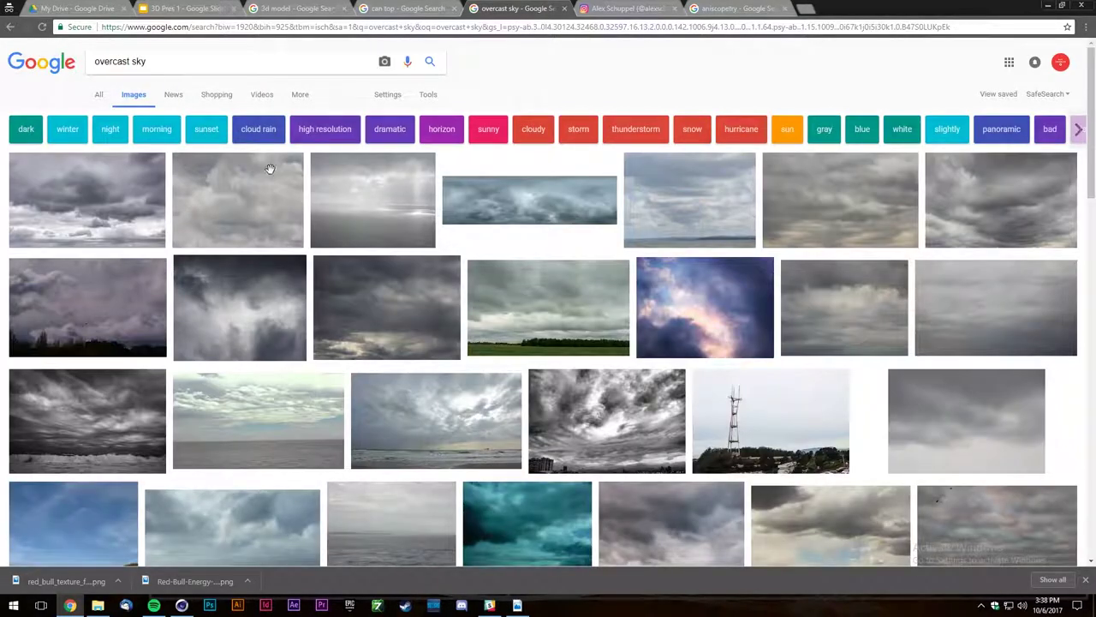
scroll(287, 219, "down", 2)
scroll(282, 206, "up", 2)
Refine the image search to "overcast sky shadows" and preview the photo of the parked airplane.
left_click(230, 56)
type("shado")
key("Return")
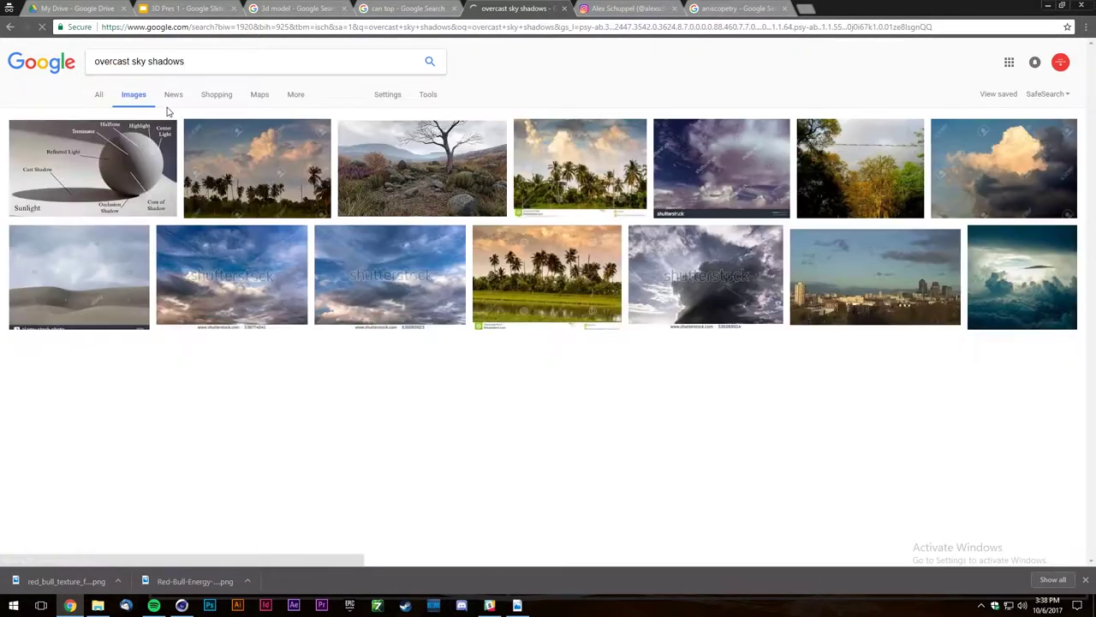
scroll(289, 350, "down", 3)
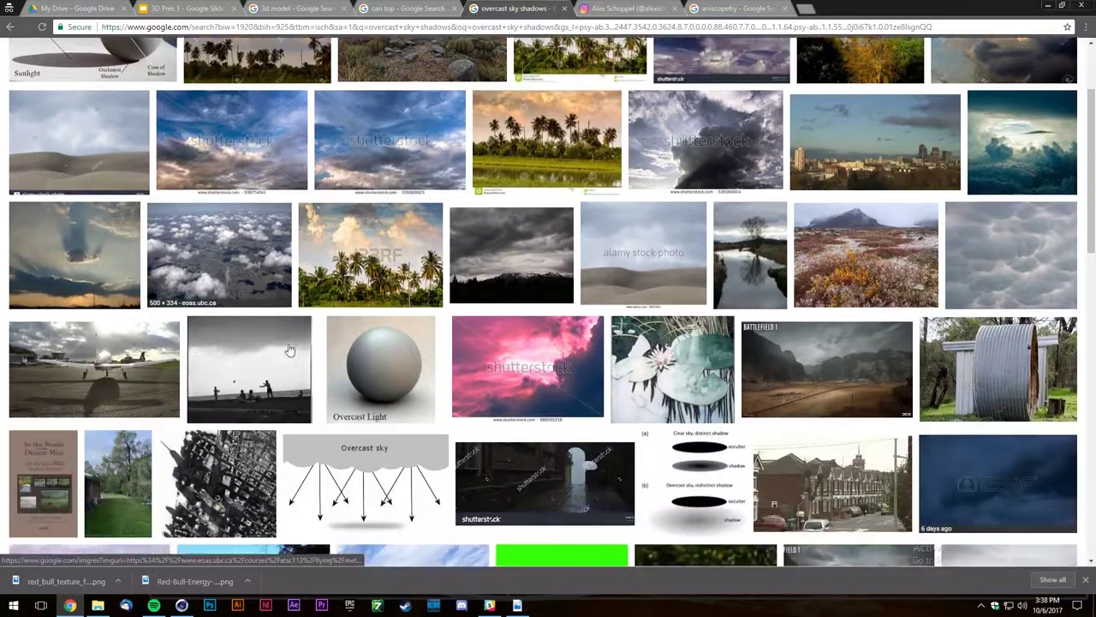
left_click(141, 359)
scroll(144, 328, "up", 5)
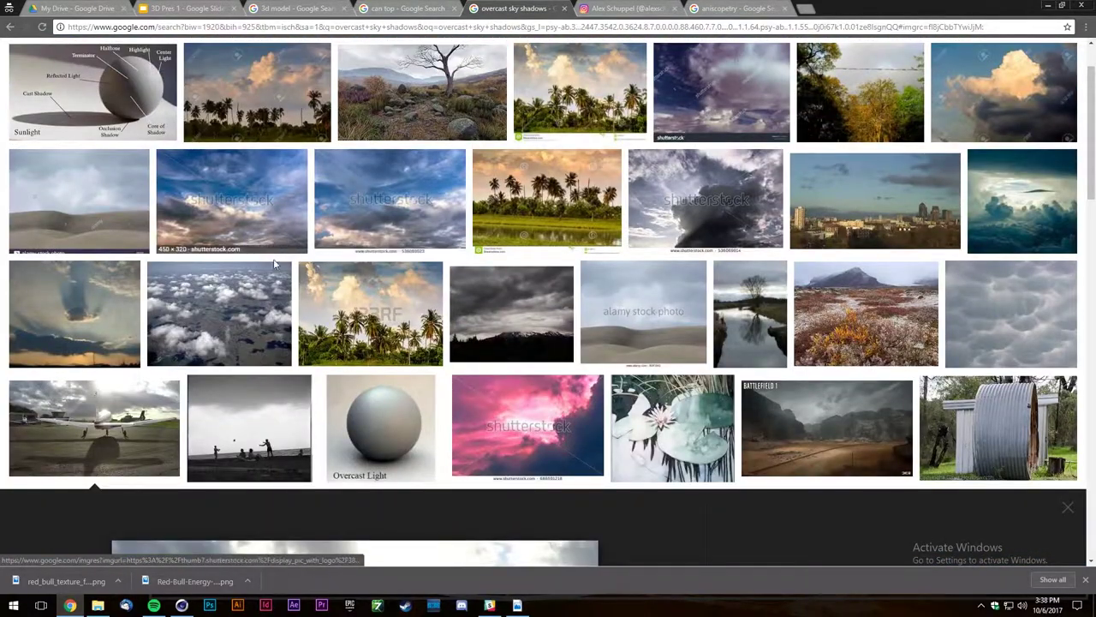
Search Google Images for "overcast shadows" and browse the results for soft-shadow examples.
scroll(281, 257, "up", 2)
triple_click(187, 62)
type("overcast shadows")
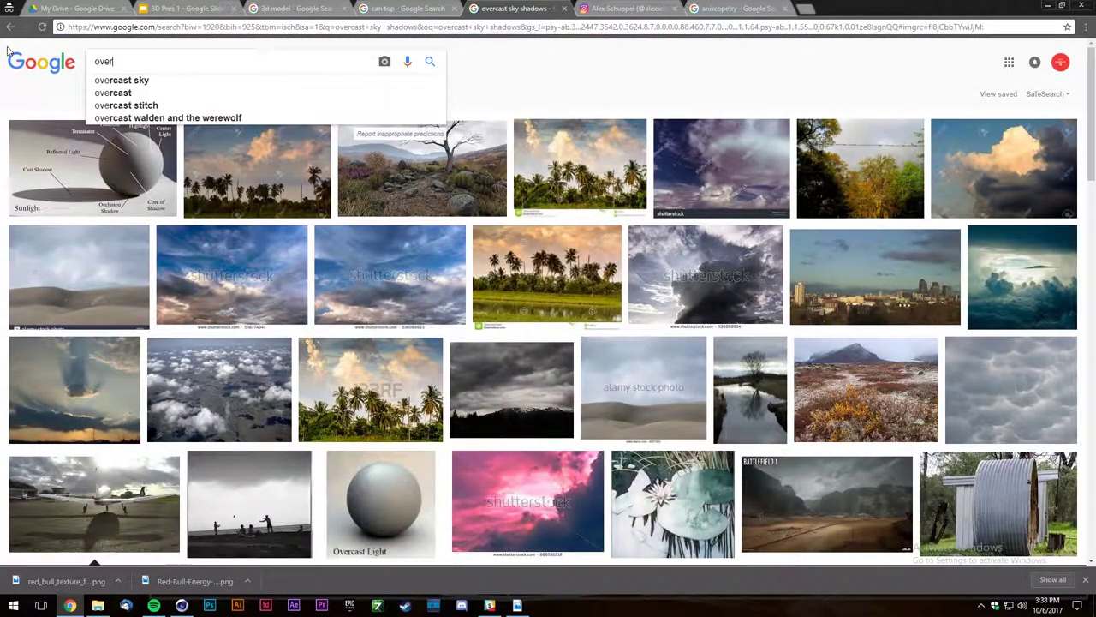
key("Return")
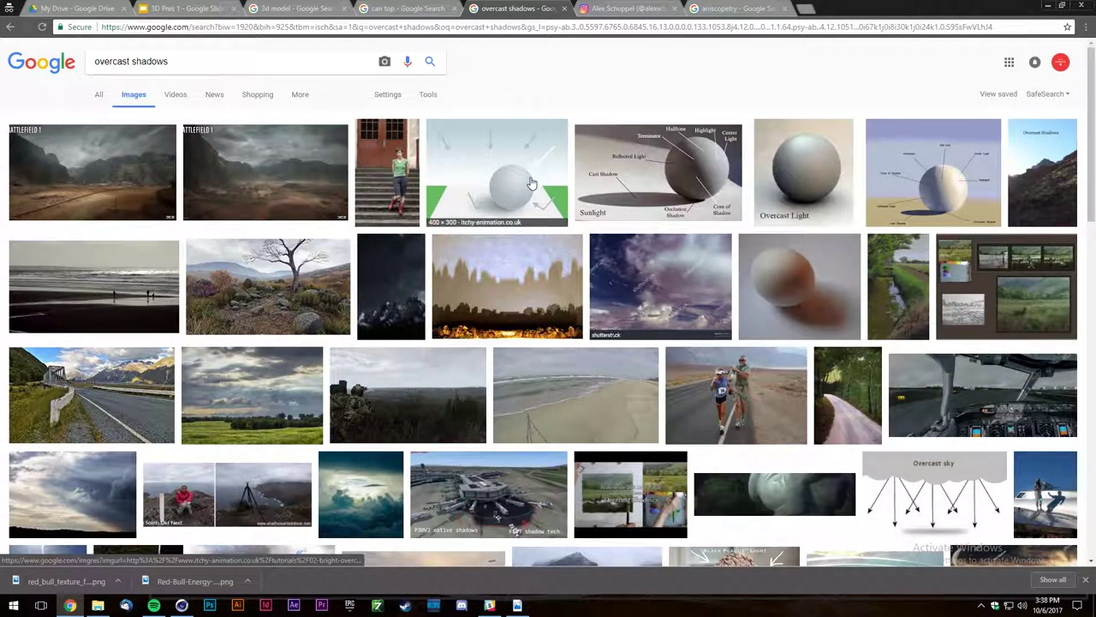
scroll(342, 231, "down", 4)
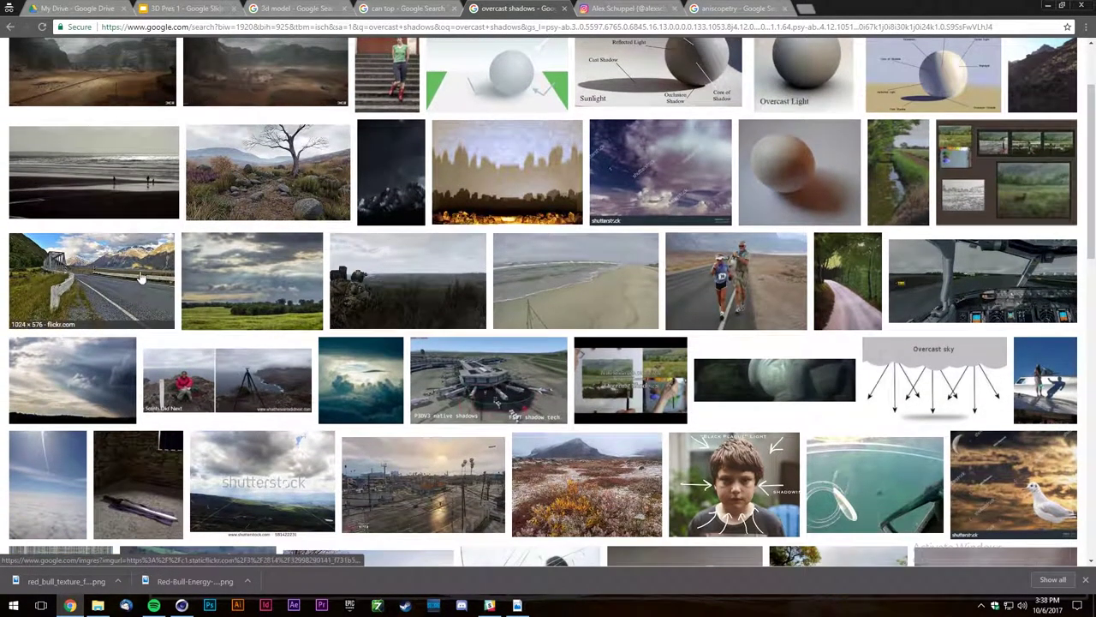
scroll(137, 282, "up", 4)
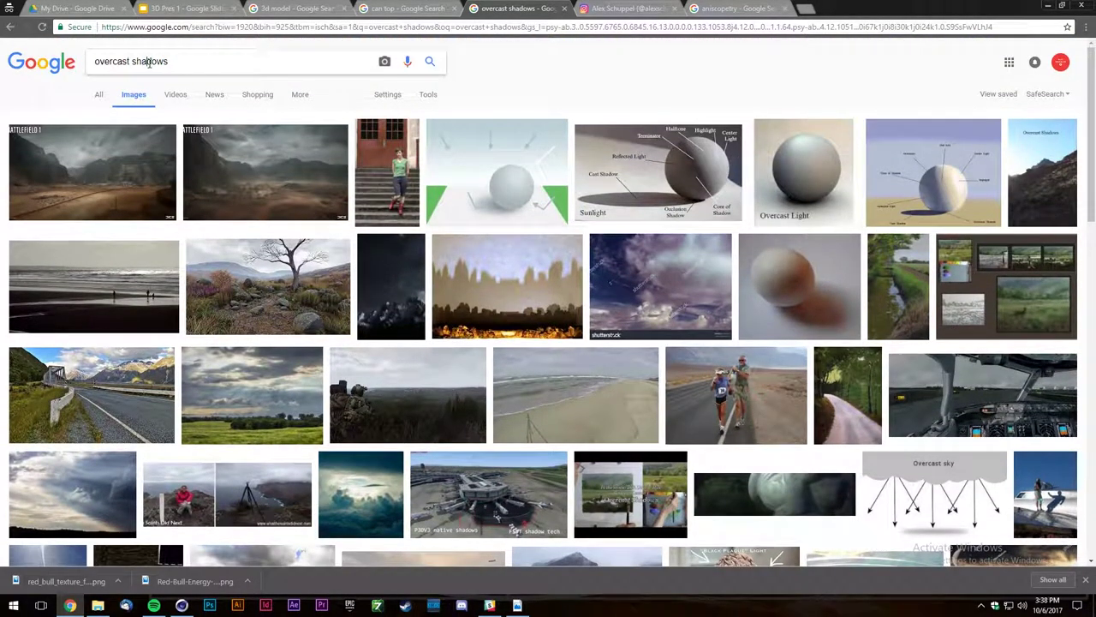
Search Google Images for "overcast sky photograph" and browse the results.
type("skyt")
key("Return")
key("BackSpace")
key("Return")
type("photograph")
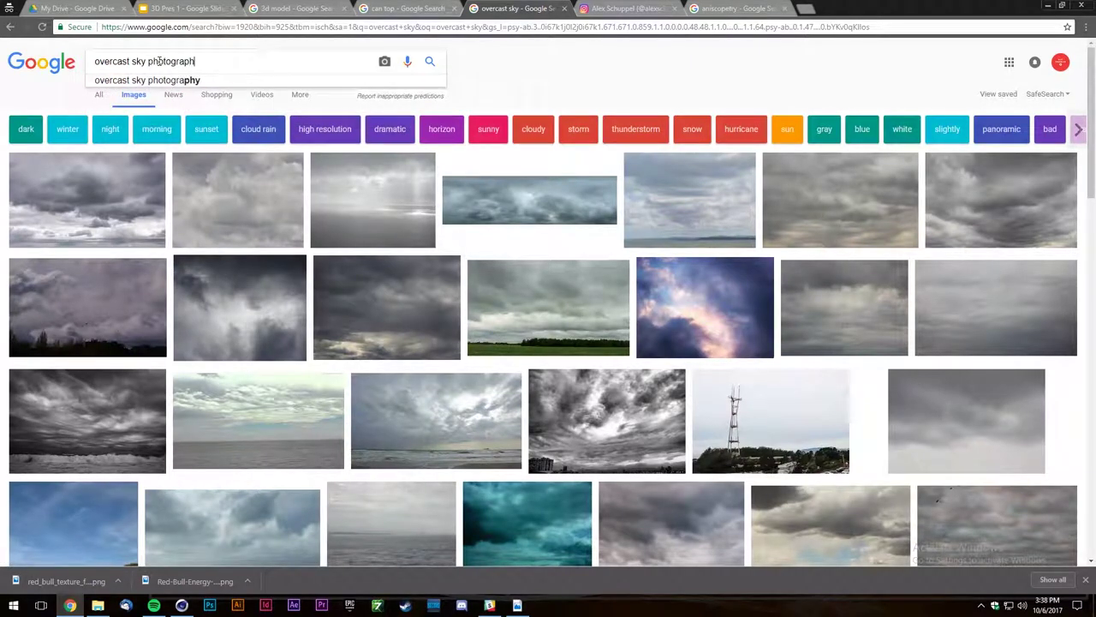
key("Return")
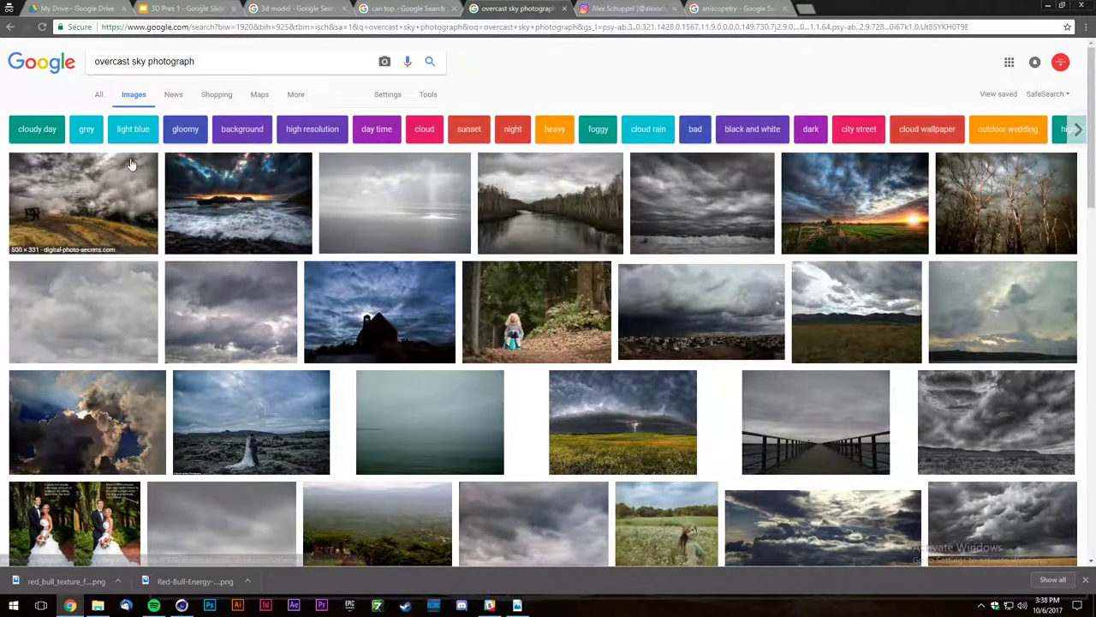
scroll(168, 197, "down", 2)
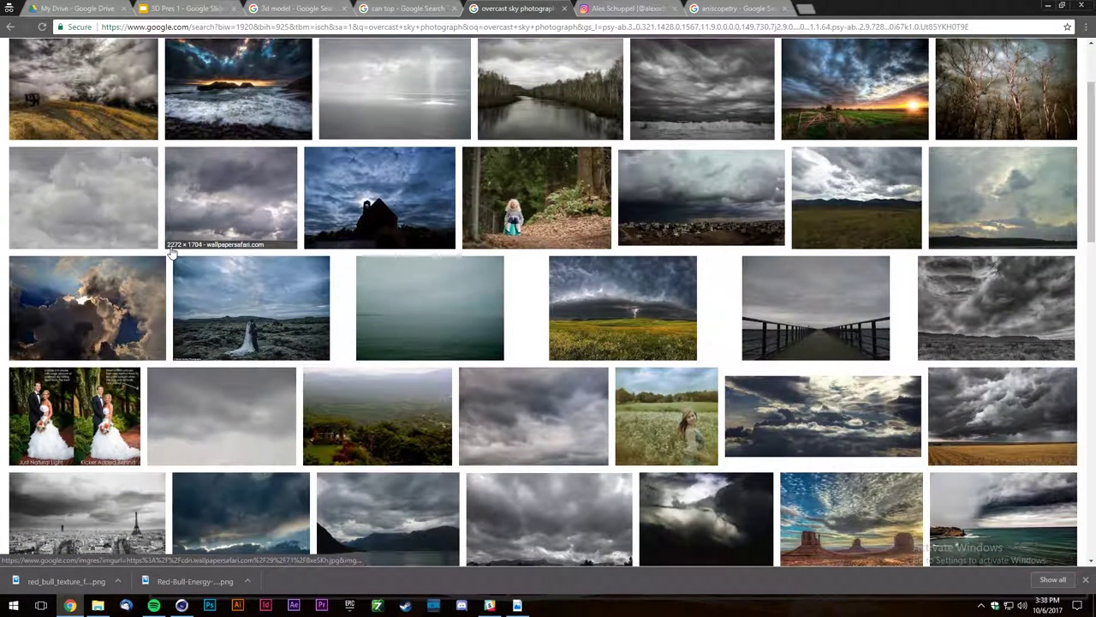
scroll(171, 251, "down", 1)
scroll(170, 214, "up", 4)
left_click_drag(205, 62, 2, 57)
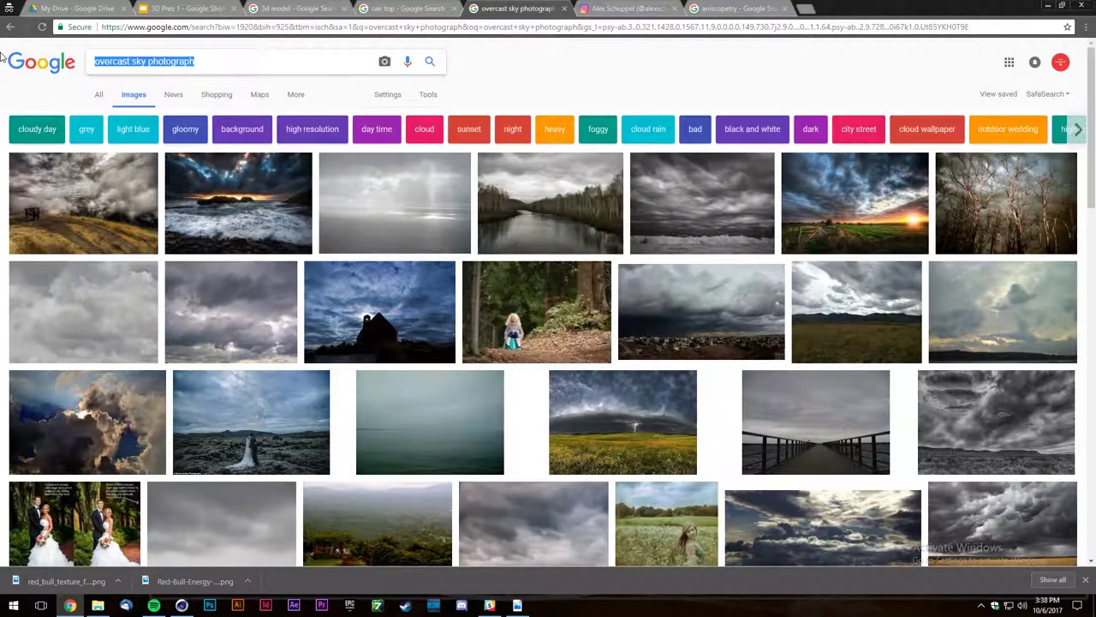
Switch back to Cinema 4D and compare viewport renders of the cube with Ambient Occlusion disabled and re-enabled.
left_click(181, 604)
scroll(366, 211, "down", 3)
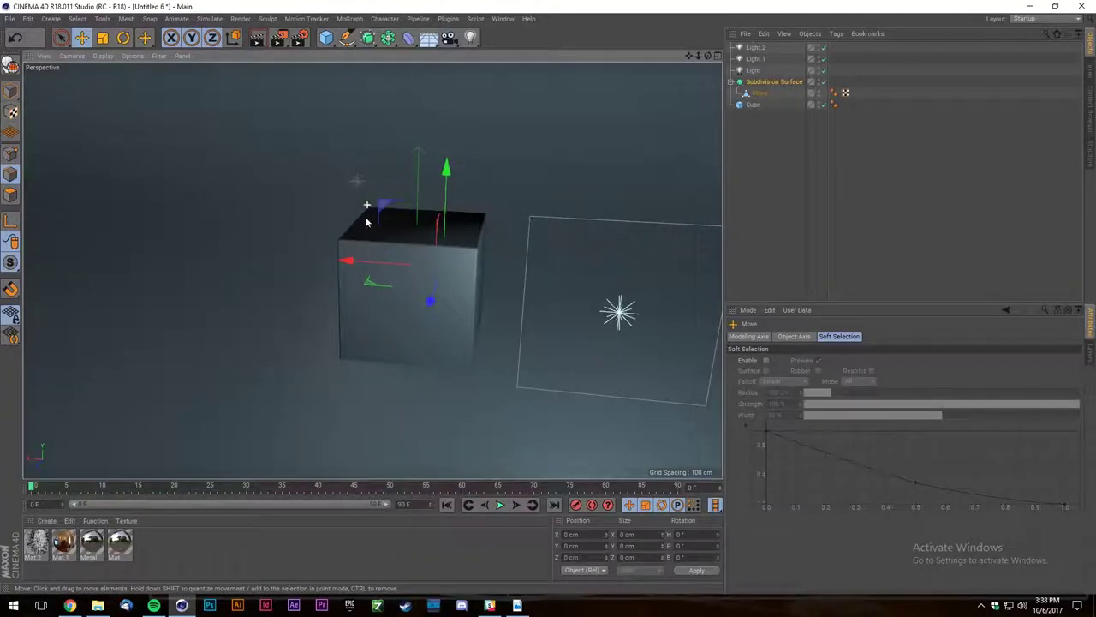
scroll(398, 209, "up", 3)
left_click(299, 38)
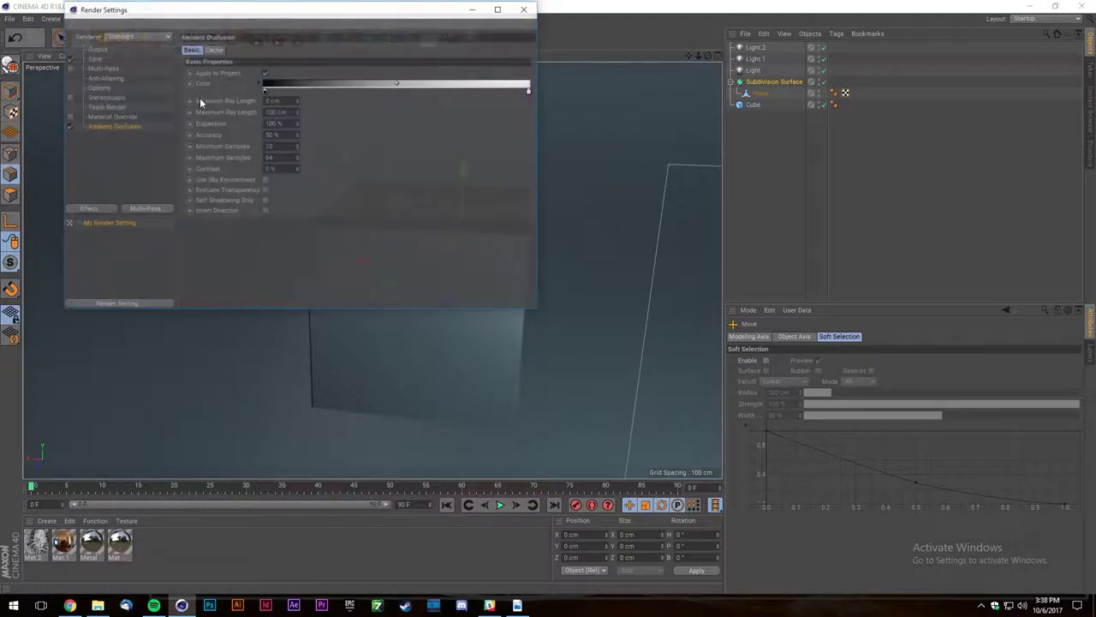
left_click_drag(257, 9, 737, 106)
key("ctrl+r")
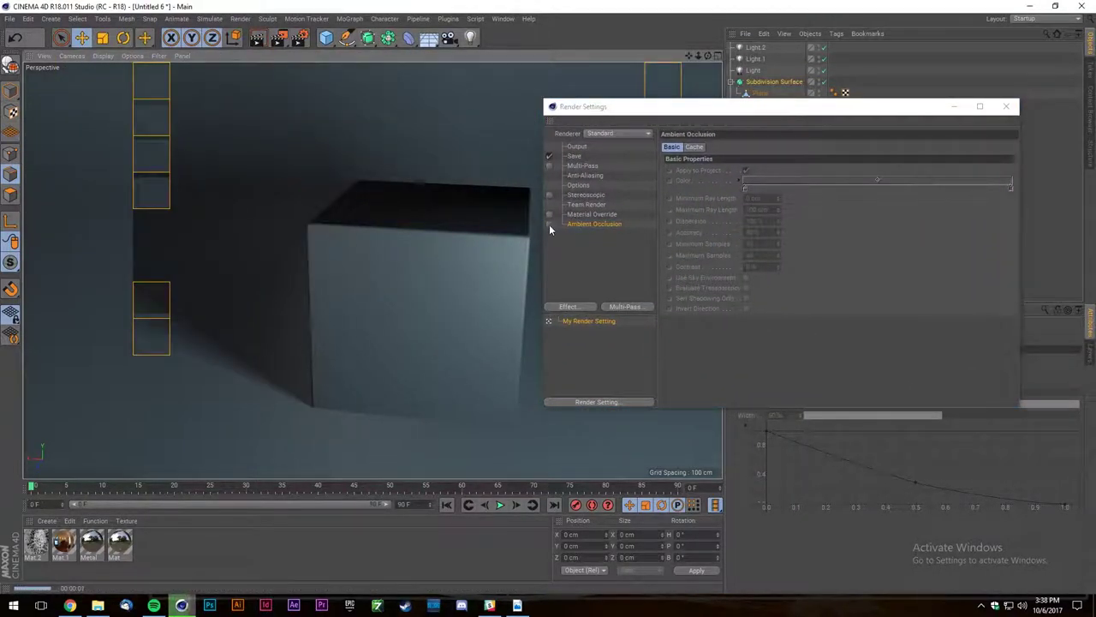
left_click(549, 223)
left_click(257, 39)
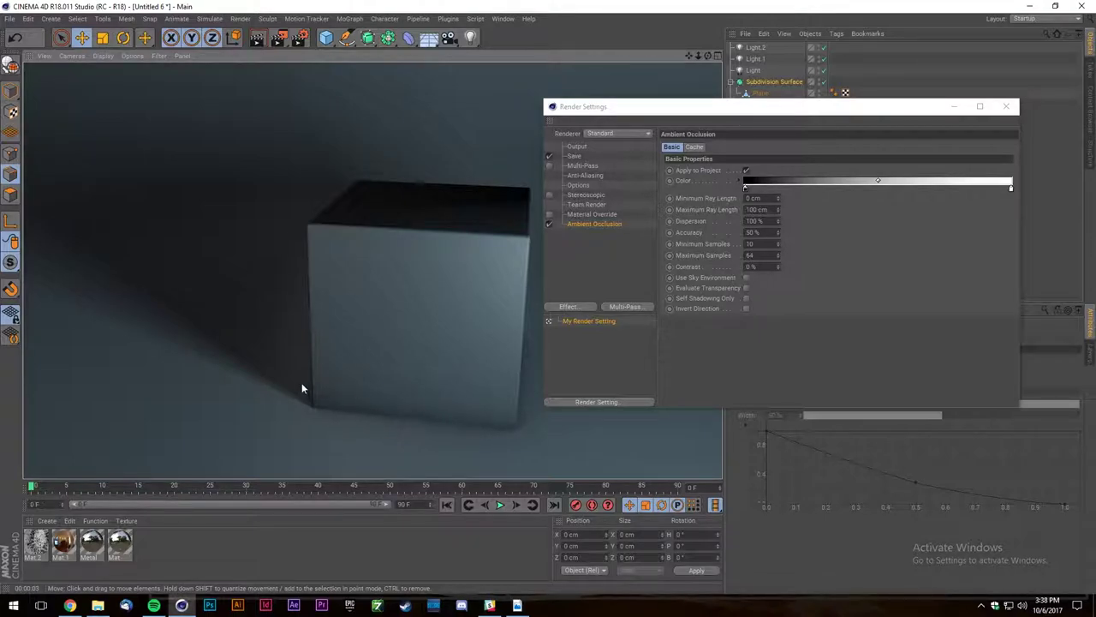
Add a sphere primitive and move it in front of the cube on the backdrop.
scroll(167, 215, "down", 5)
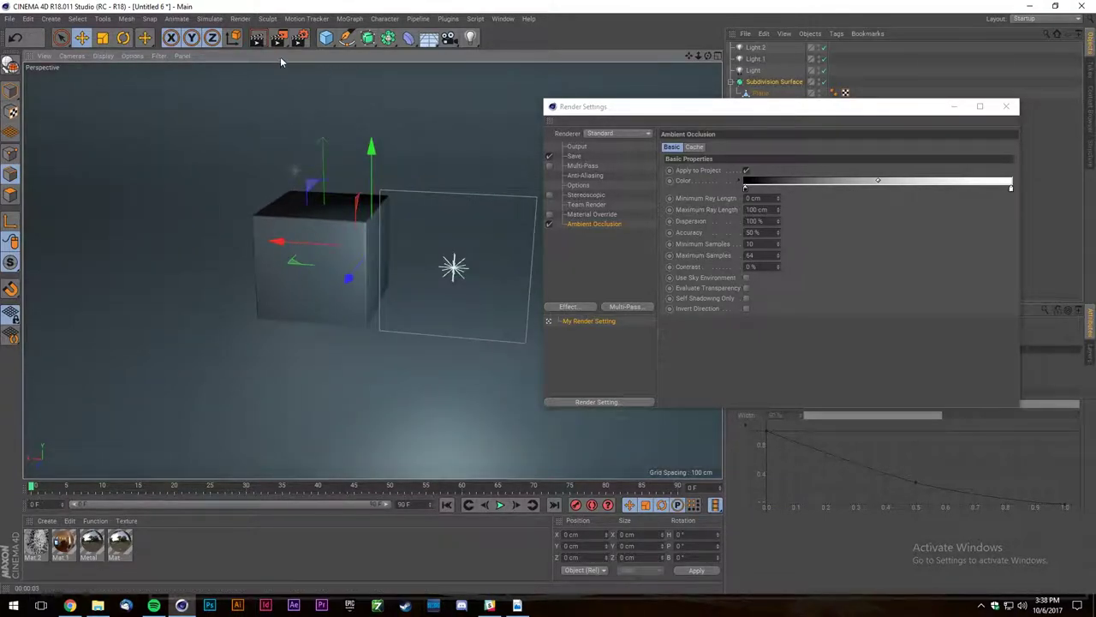
left_click(326, 40)
left_click(553, 75)
scroll(321, 233, "down", 4)
left_click_drag(316, 297, 270, 244)
scroll(252, 345, "up", 6)
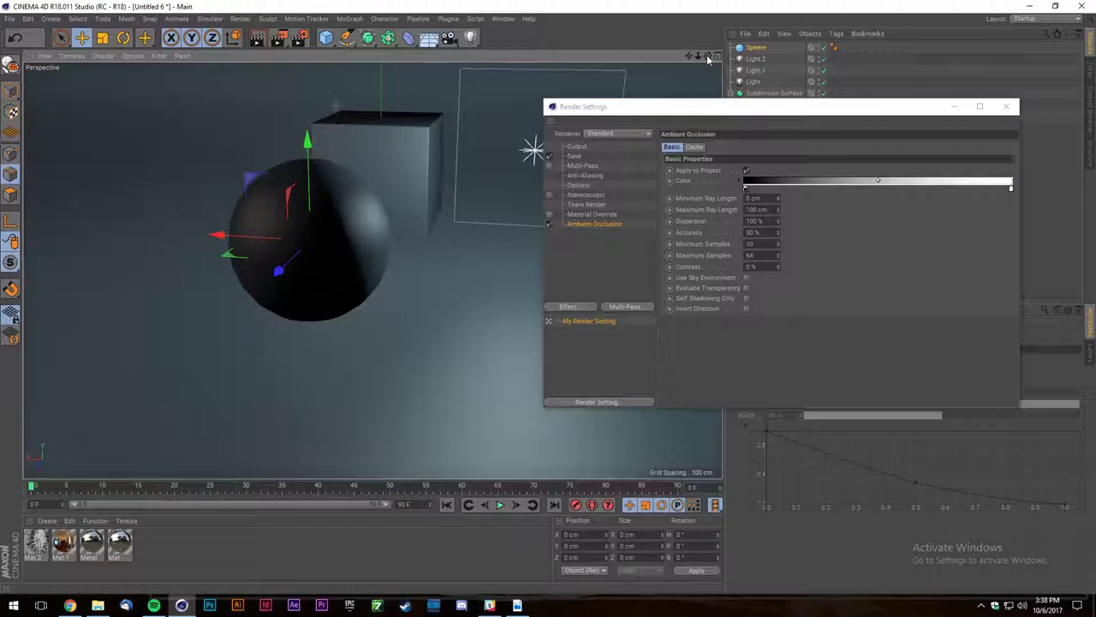
Frame the sphere closely and render the view to check its ambient occlusion.
left_click_drag(708, 55, 629, 61)
left_click_drag(313, 240, 323, 242, "alt")
scroll(323, 242, "up", 3)
left_click(262, 42)
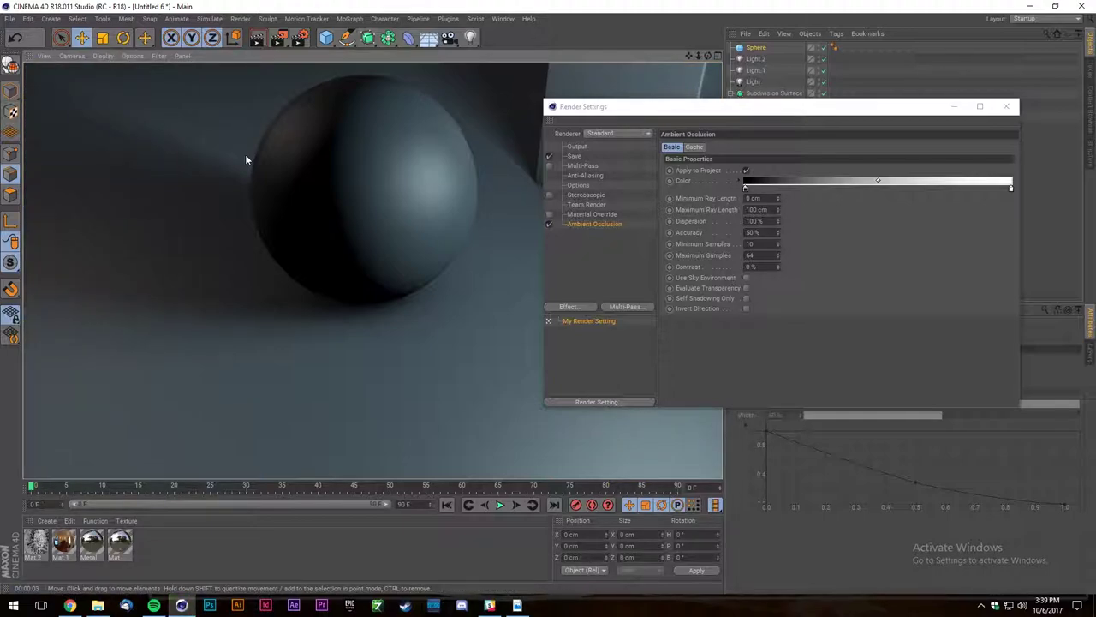
Delete the sphere from the scene.
scroll(216, 295, "down", 3)
left_click(757, 48)
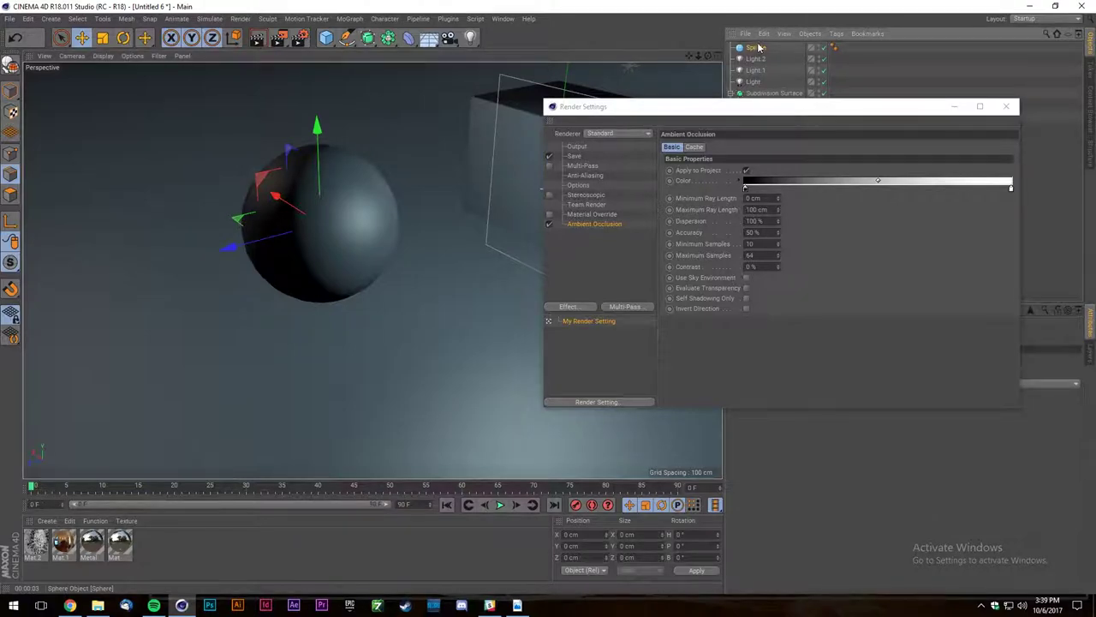
key("Delete")
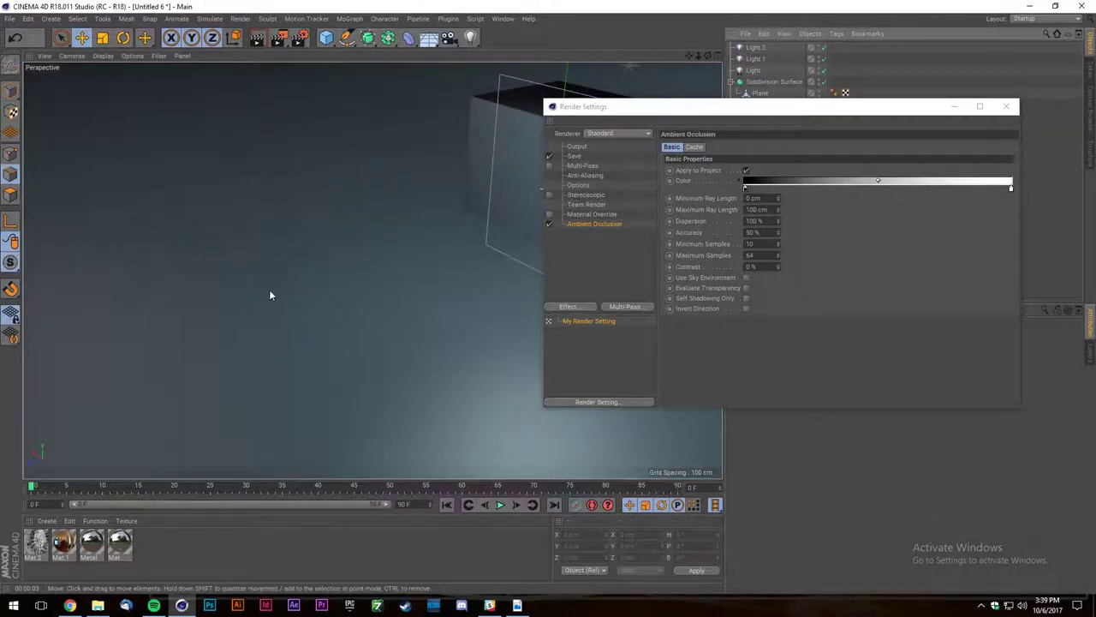
Render the cube from a raised corner view, then reframe it from a lower frontal angle.
left_click_drag(270, 280, 351, 177, "alt")
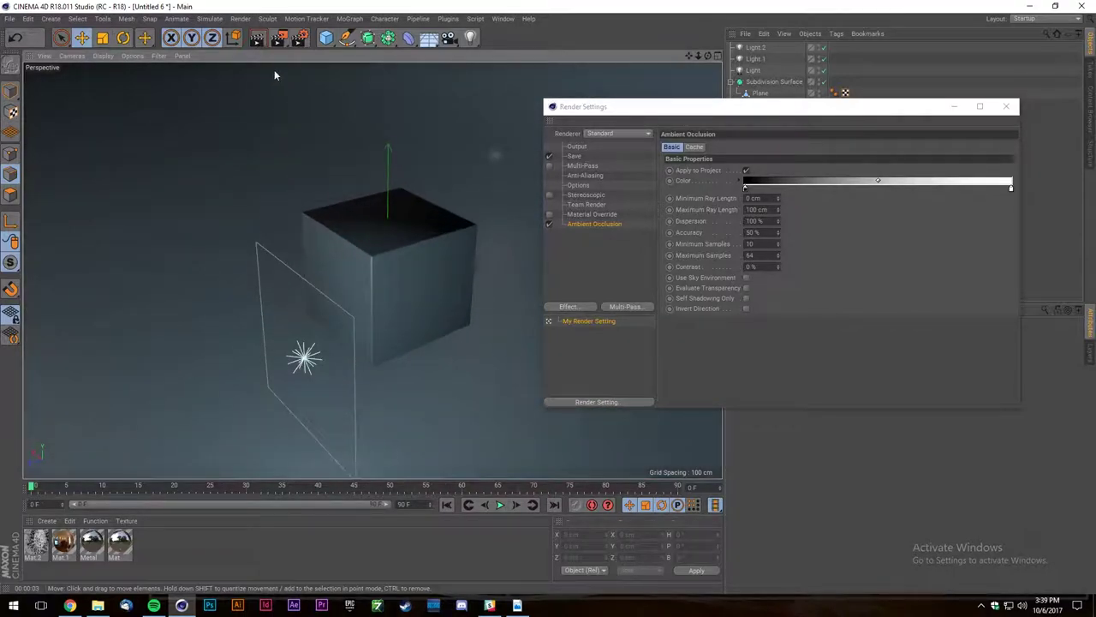
left_click(257, 38)
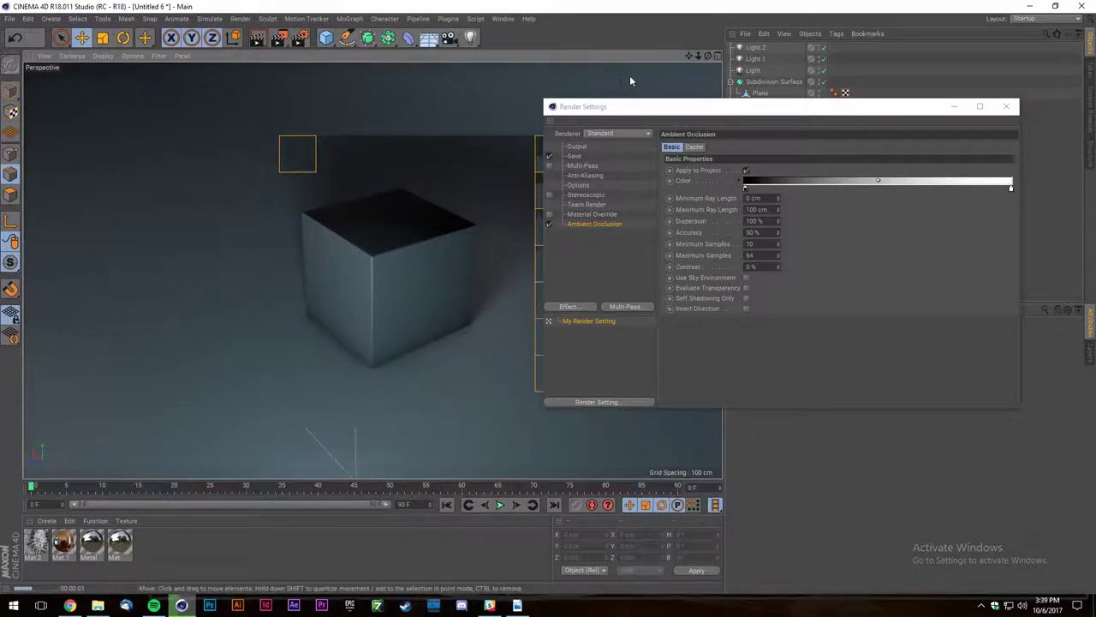
left_click_drag(372, 270, 446, 236, "alt")
scroll(278, 243, "up", 3)
scroll(380, 244, "down", 2)
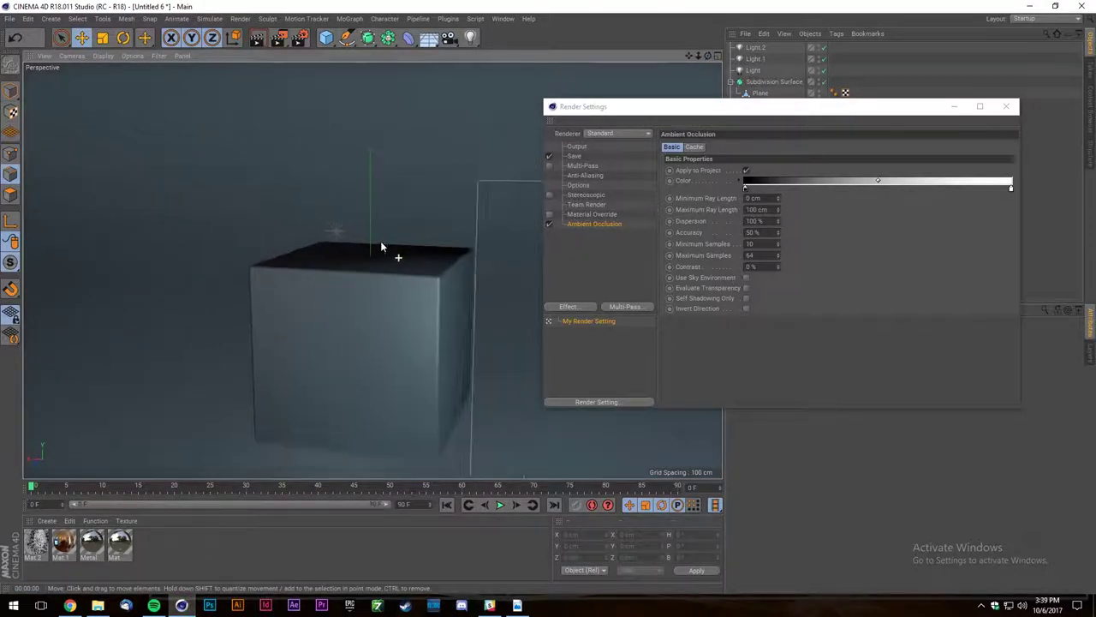
Create a new material, open its Reflectance settings, and render the scene with the material applied to the backdrop.
double_click(177, 543)
double_click(35, 542)
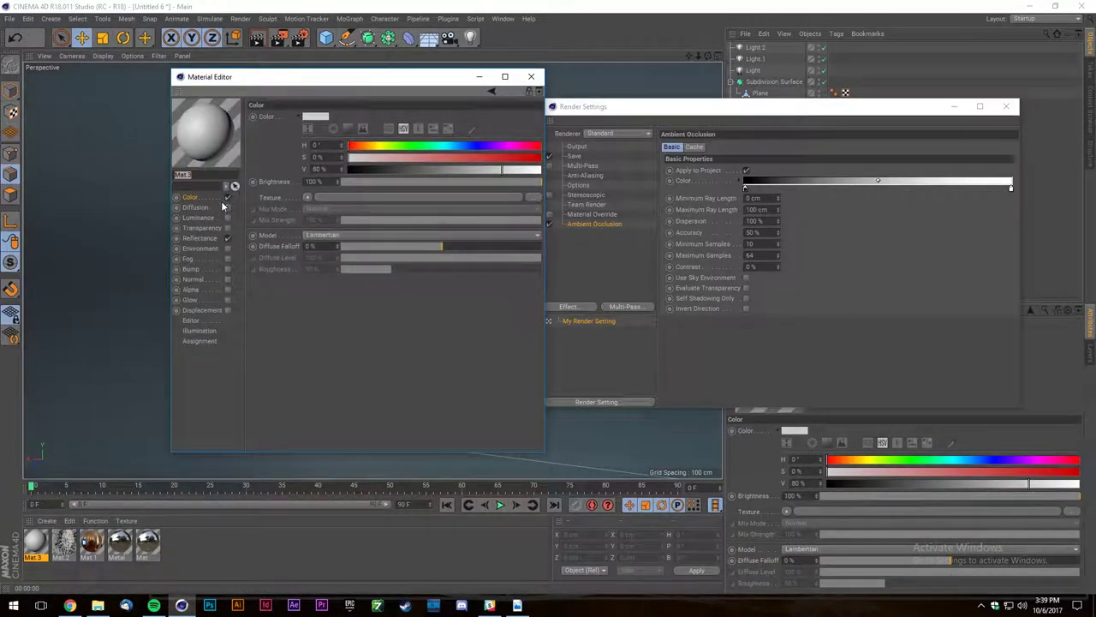
left_click(200, 237)
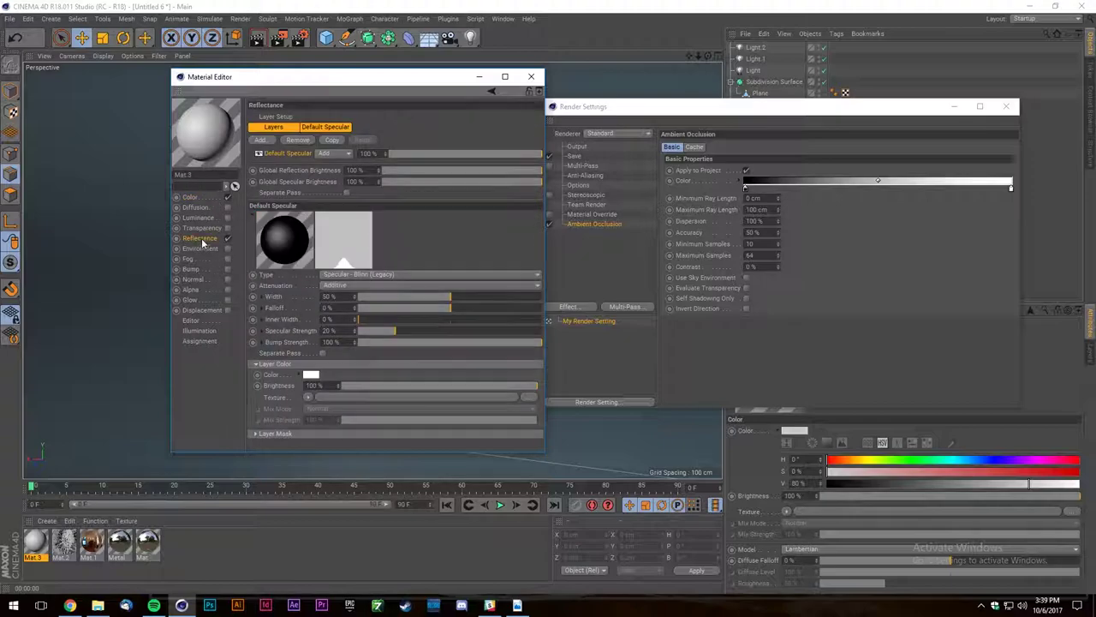
left_click_drag(349, 77, 743, 98)
left_click(266, 43)
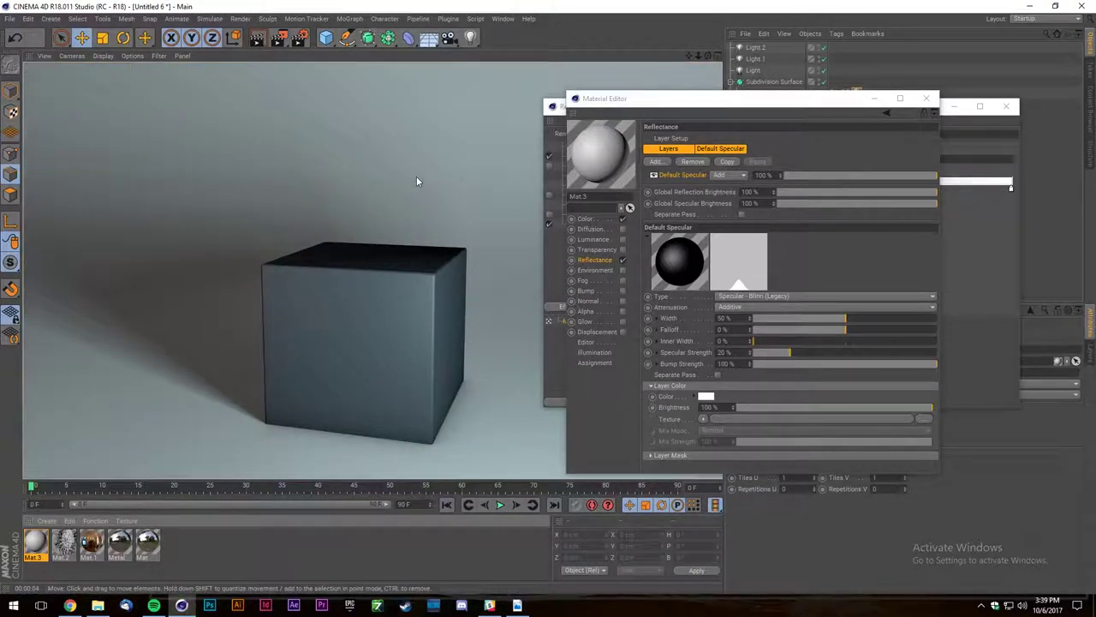
Set the backdrop material's Default Specular width to 25% and render the cube on the backdrop.
scroll(385, 174, "down", 3)
left_click_drag(846, 318, 799, 324)
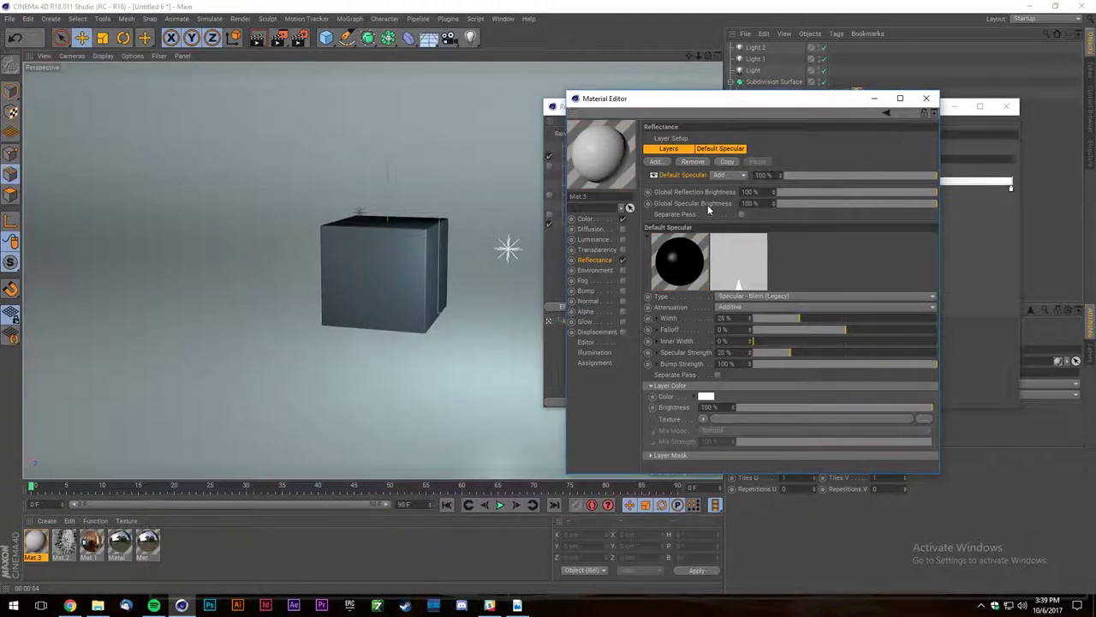
scroll(327, 282, "down", 4)
scroll(343, 207, "up", 4)
left_click_drag(327, 191, 308, 168, "alt")
left_click(257, 38)
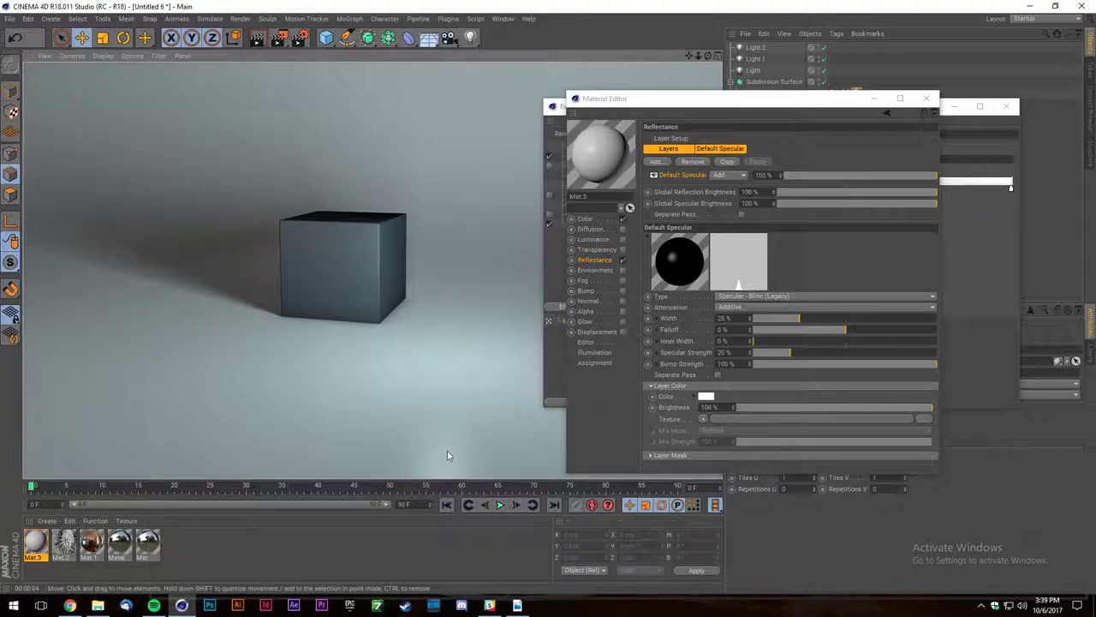
scroll(375, 248, "down", 2)
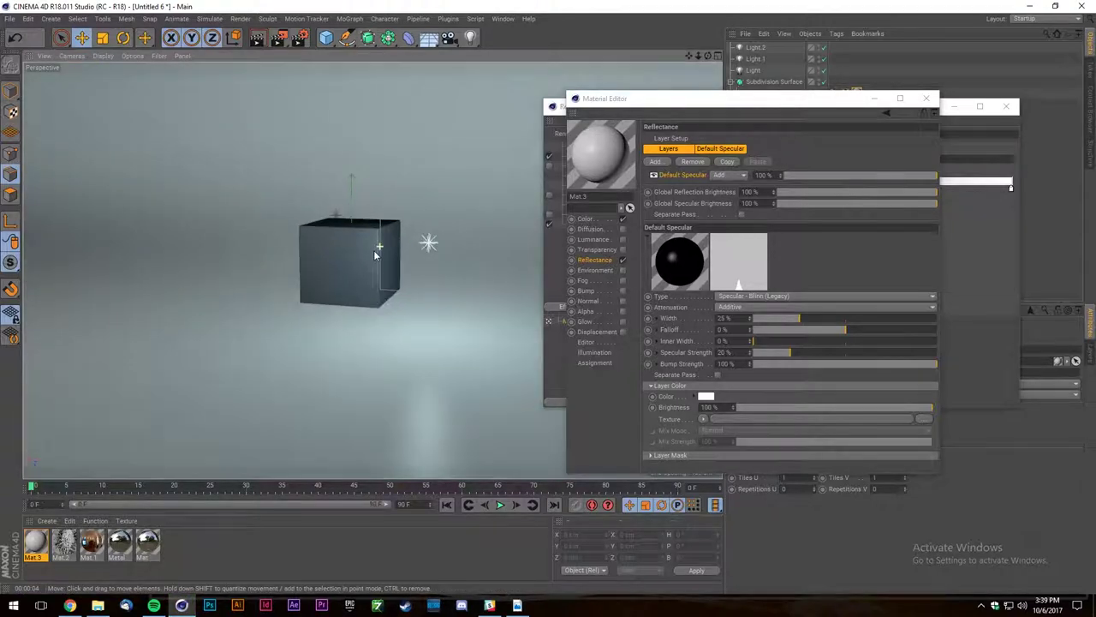
Widen the Default Specular to 100% for a test render, and reduce its width to 75% after the render.
left_click_drag(805, 323, 973, 322)
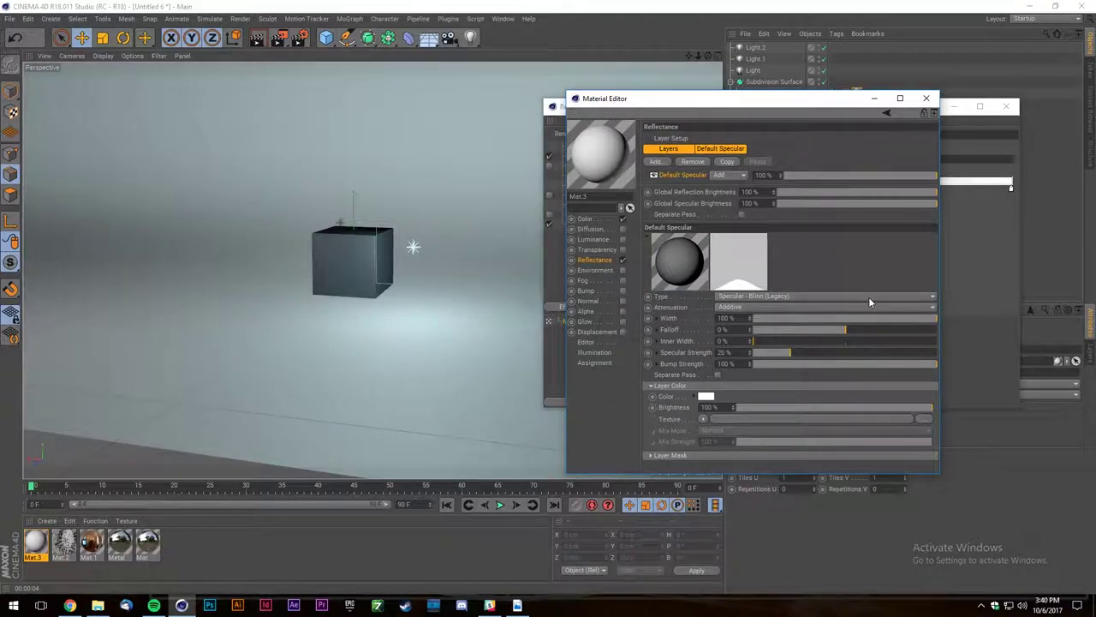
left_click(176, 5)
scroll(357, 242, "up", 3)
left_click(263, 33)
left_click(264, 34)
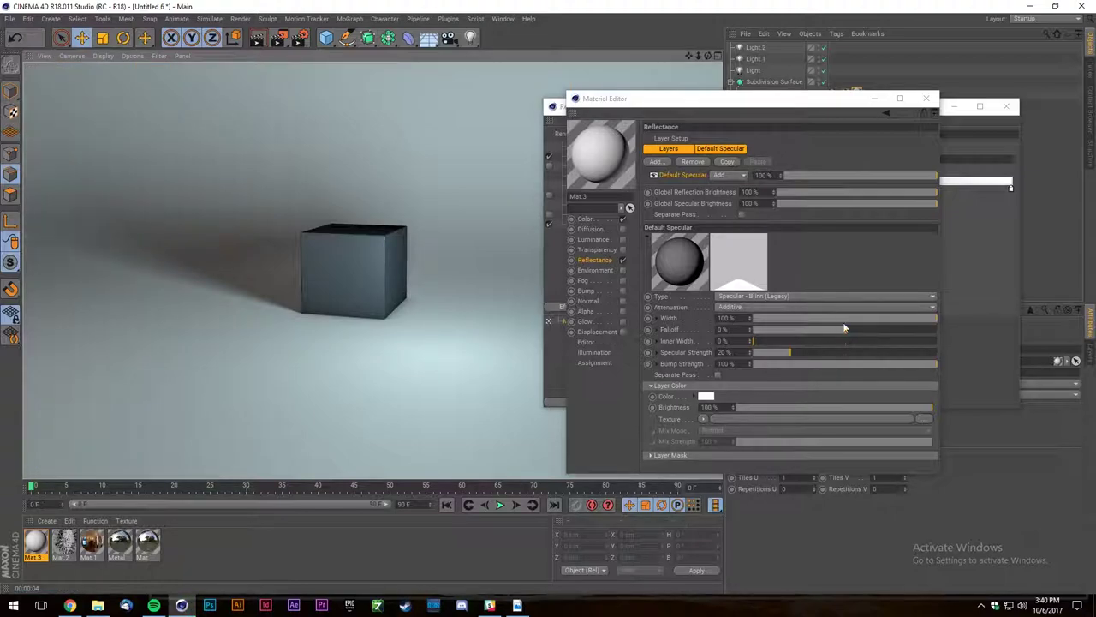
left_click(891, 317)
Switch to Chrome and search Google Images for "plastic surface".
left_click(69, 605)
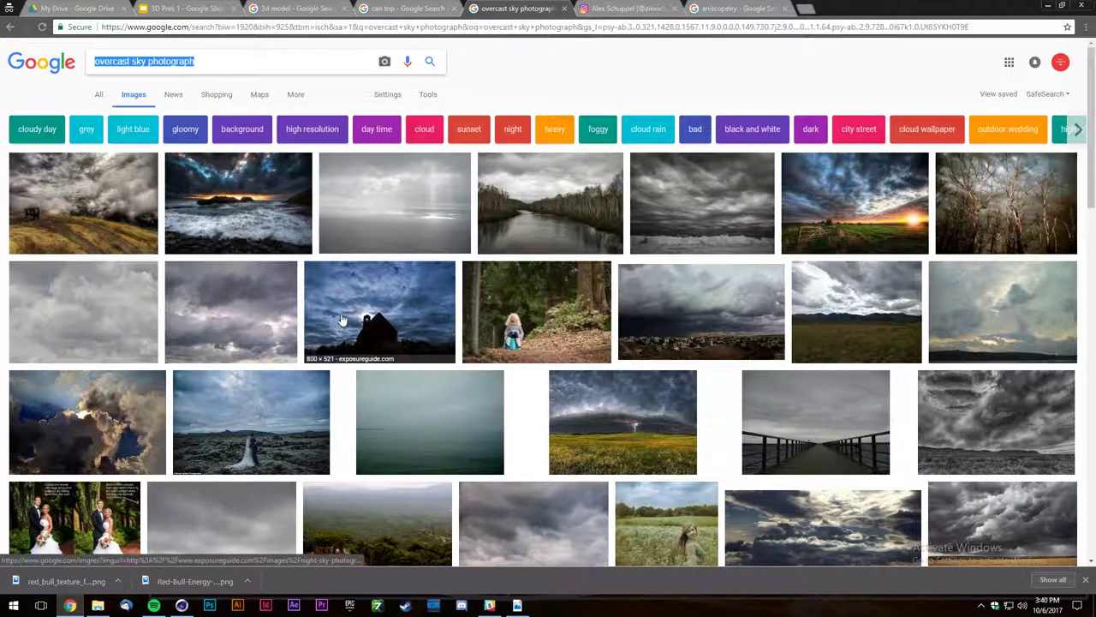
left_click_drag(286, 61, 162, 54)
left_click(556, 65)
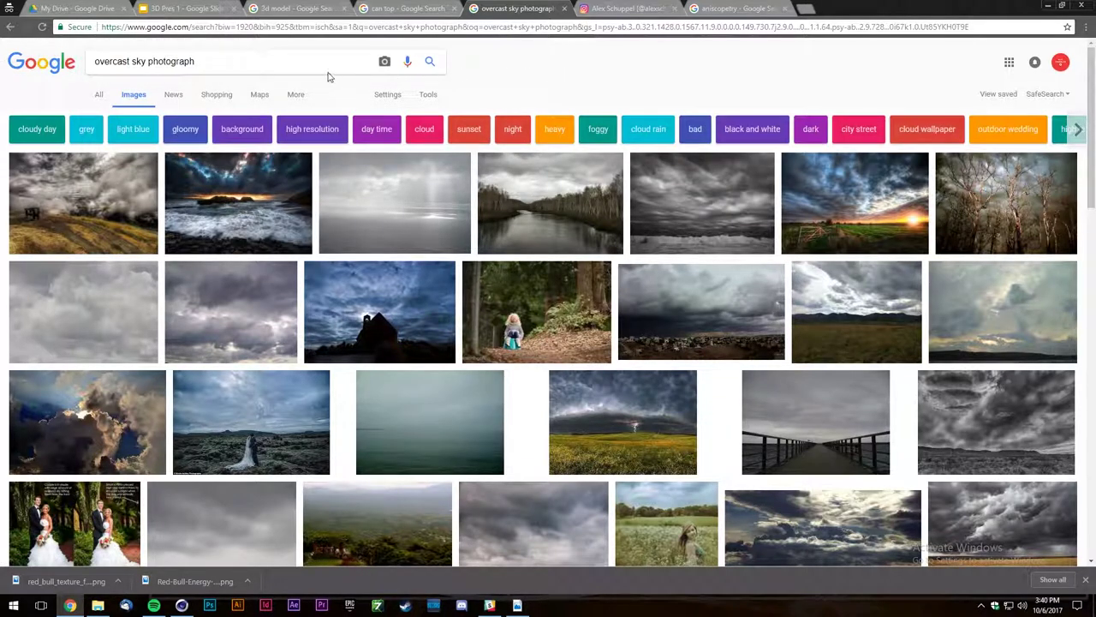
left_click_drag(322, 71, 2, 69)
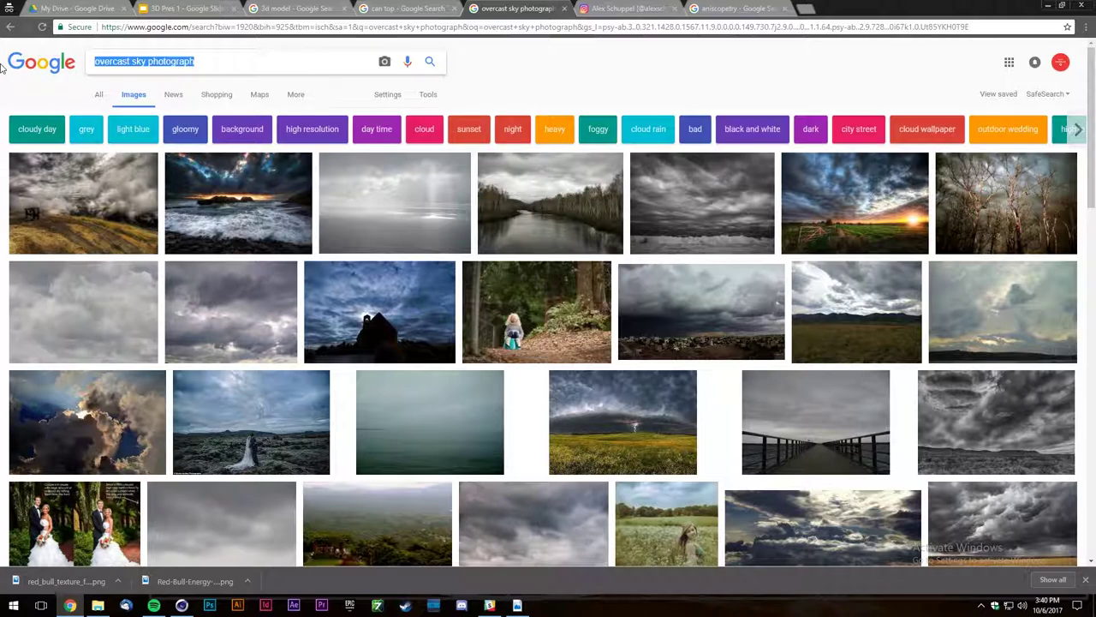
type("di")
key("BackSpace")
key("BackSpace")
type("plastic surfface")
key("Return")
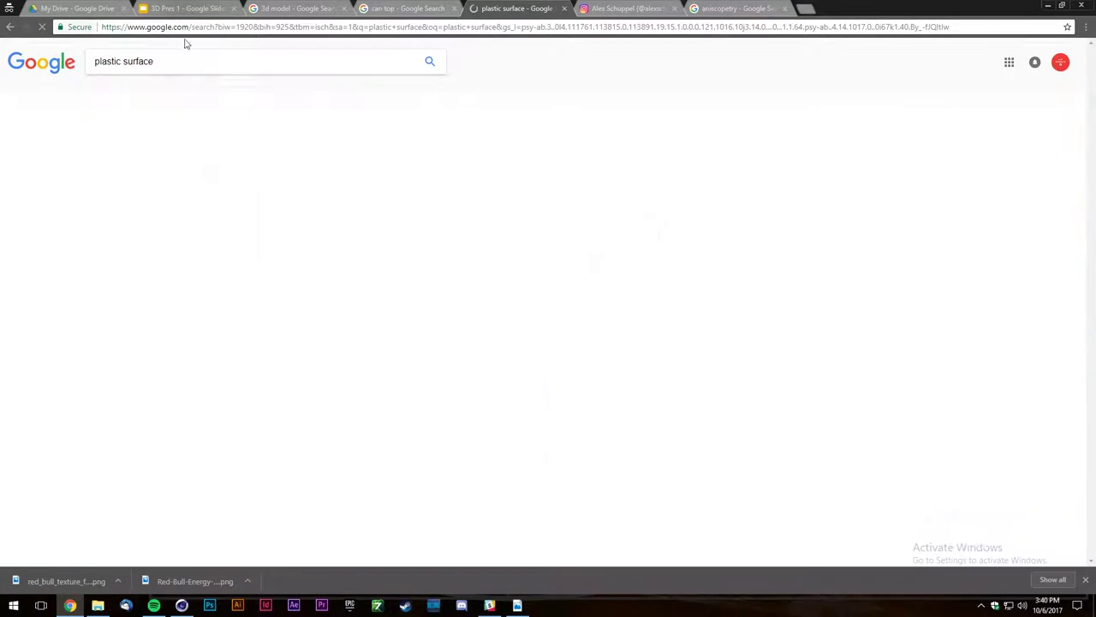
Examine the highlights on the white plastic and blue textured plastic images among the search results.
scroll(130, 248, "down", 1)
scroll(294, 310, "down", 3)
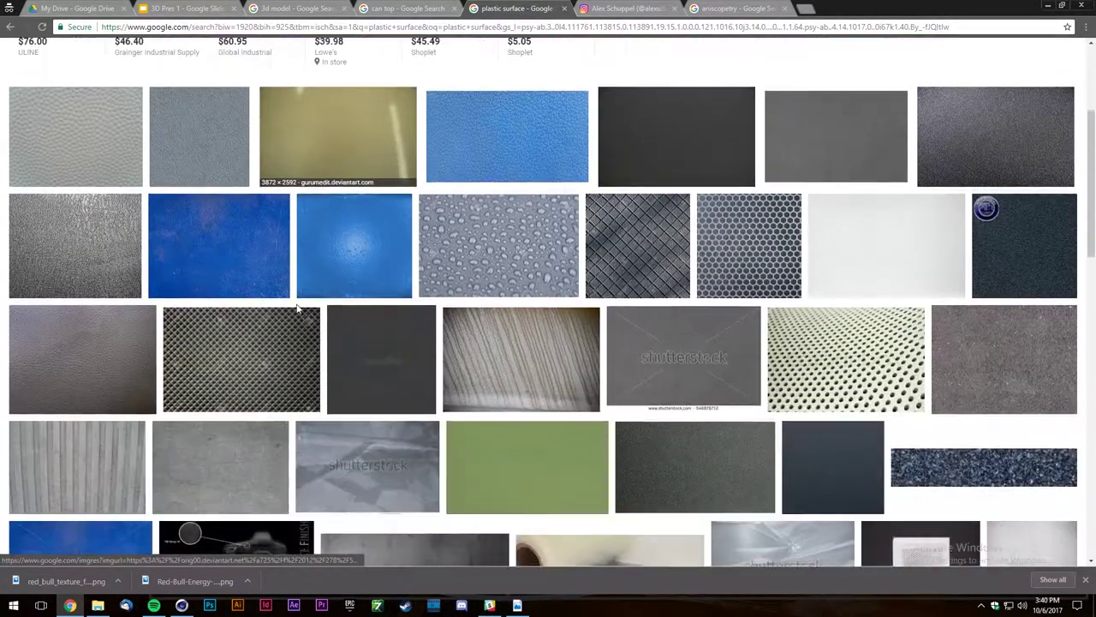
left_click(824, 232)
scroll(372, 350, "up", 3)
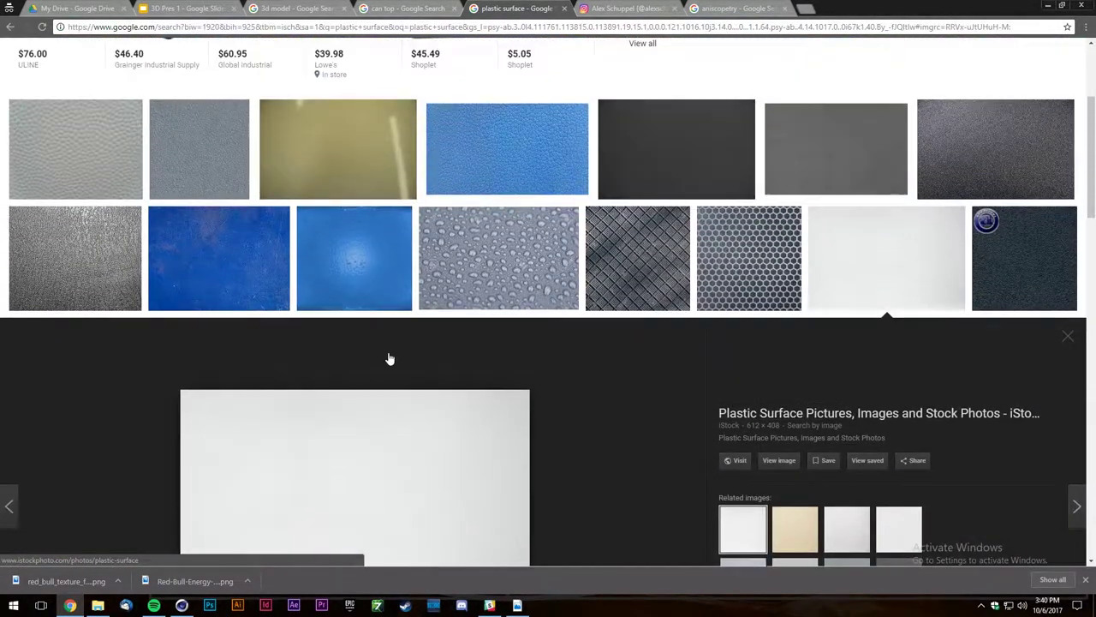
scroll(306, 313, "down", 5)
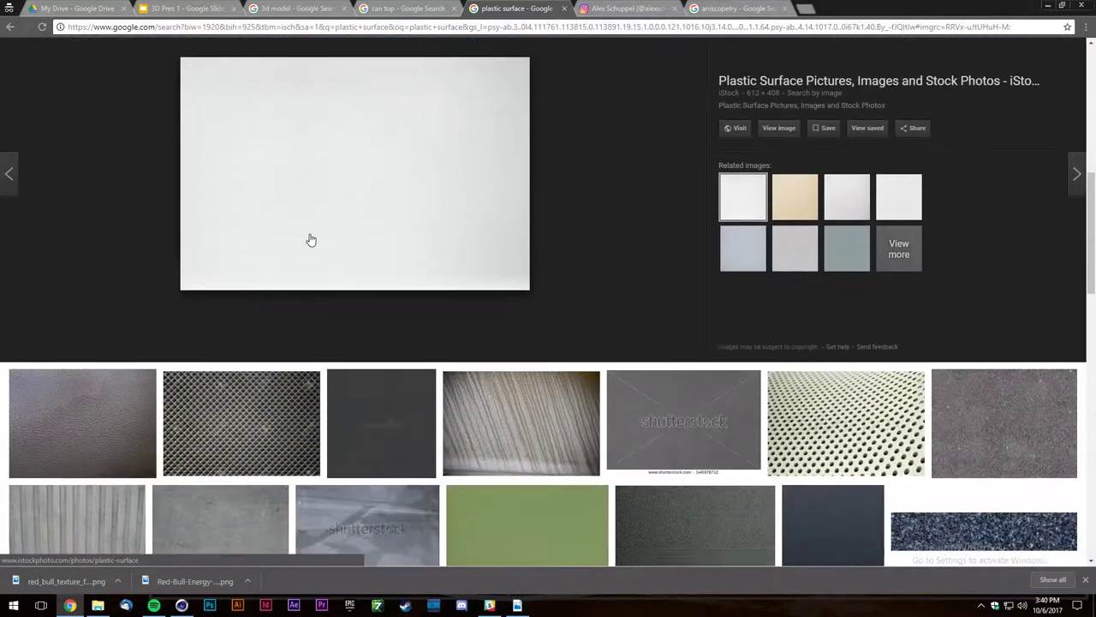
scroll(272, 255, "up", 5)
left_click(345, 248)
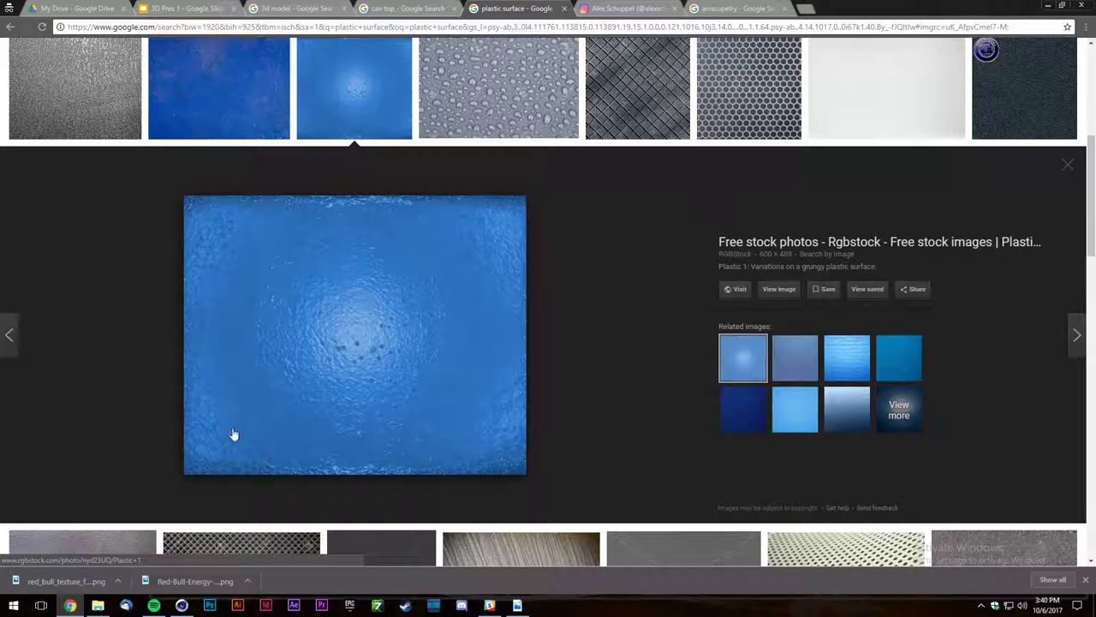
Return to Cinema 4D and narrow the backdrop material's Default Specular width to about 32%.
key("alt+Tab")
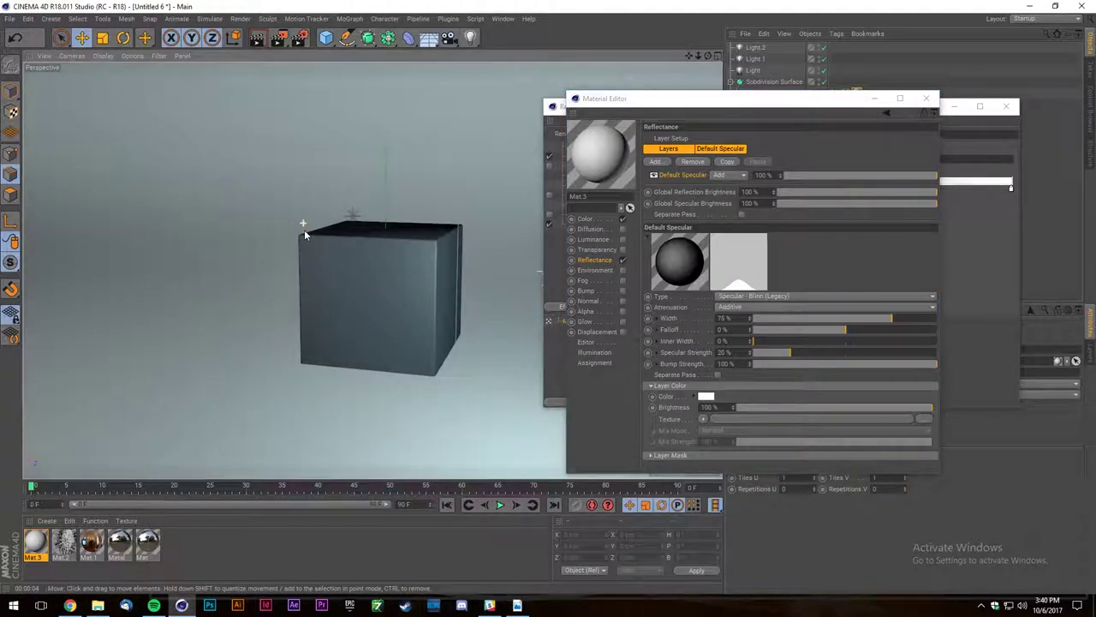
left_click_drag(805, 99, 968, 128)
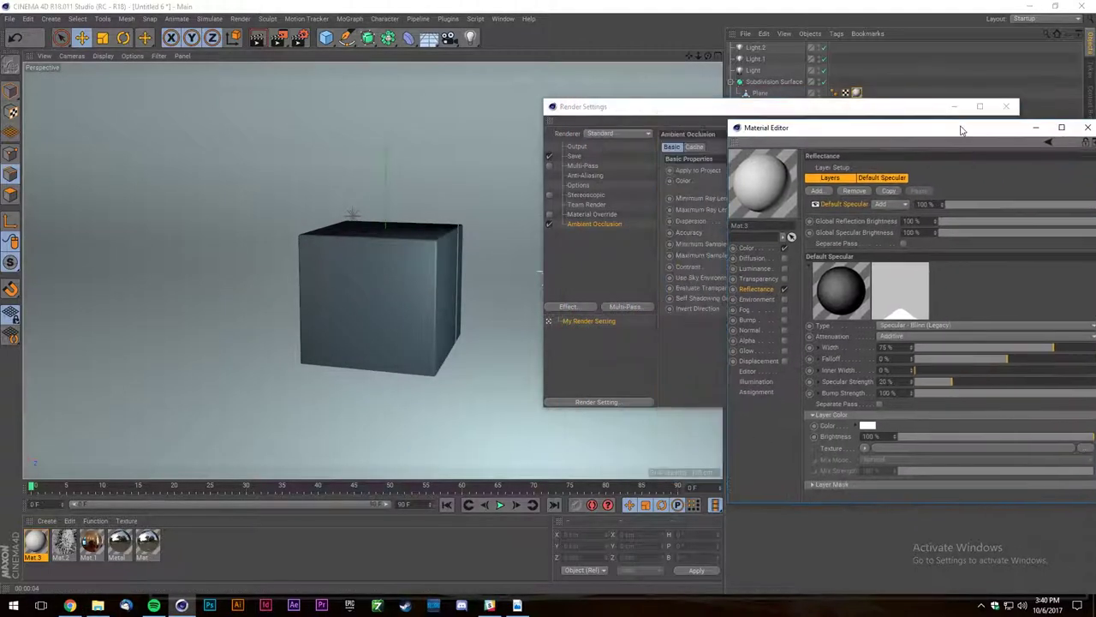
left_click(36, 543)
left_click_drag(1052, 347, 995, 350)
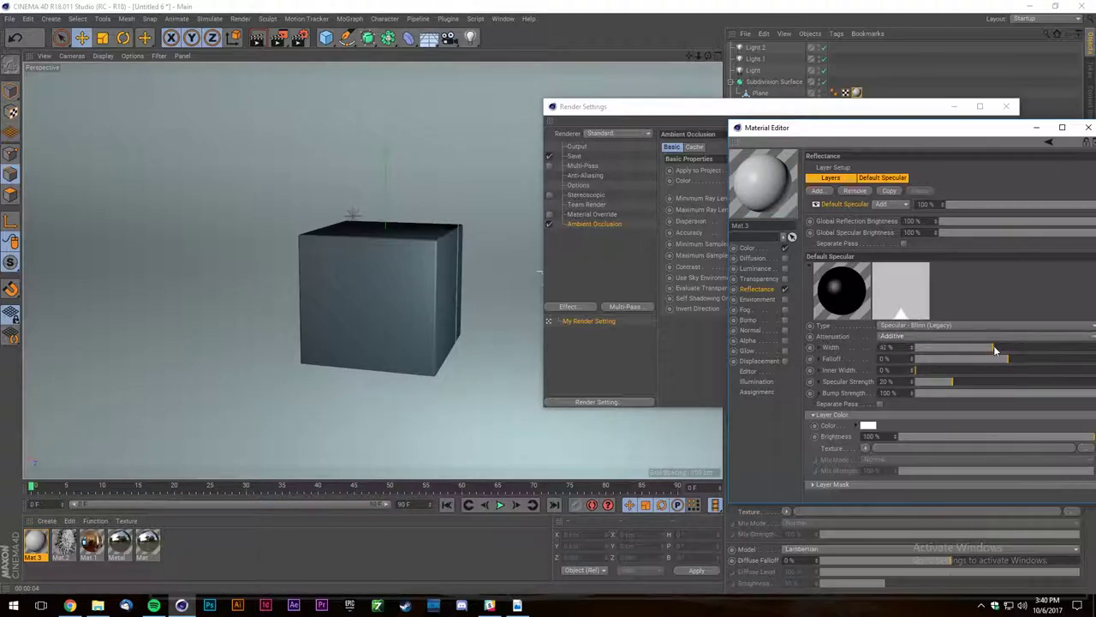
Load a Noise texture into the material's Bump channel and set its Global Scale to 30%.
left_click(759, 320)
left_click(875, 217)
left_click(888, 365)
left_click(882, 250)
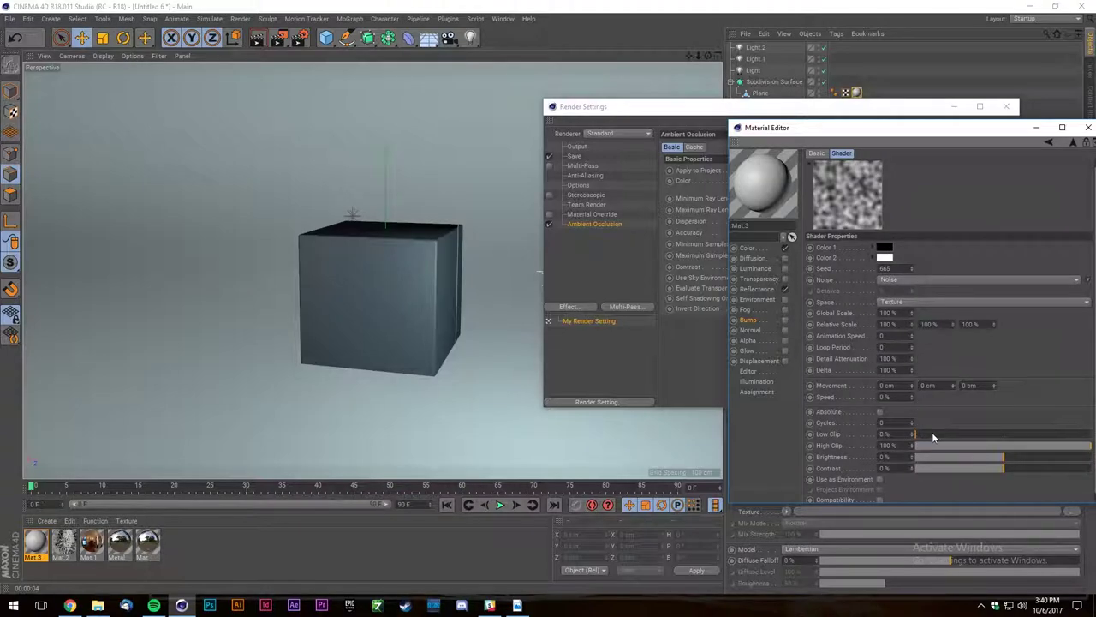
left_click_drag(911, 312, 911, 328)
left_click_drag(886, 129, 886, 144)
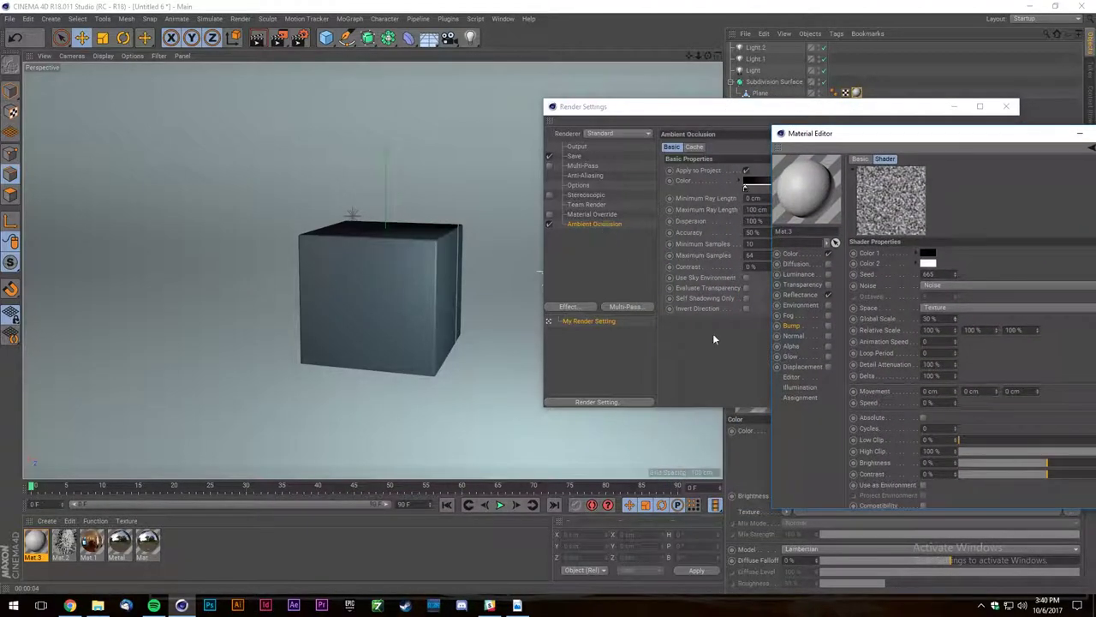
Enable the Bump channel with a strength of 16% and render the backdrop's surface texture.
left_click(829, 324)
left_click_drag(1055, 178, 1050, 178)
left_click(258, 40)
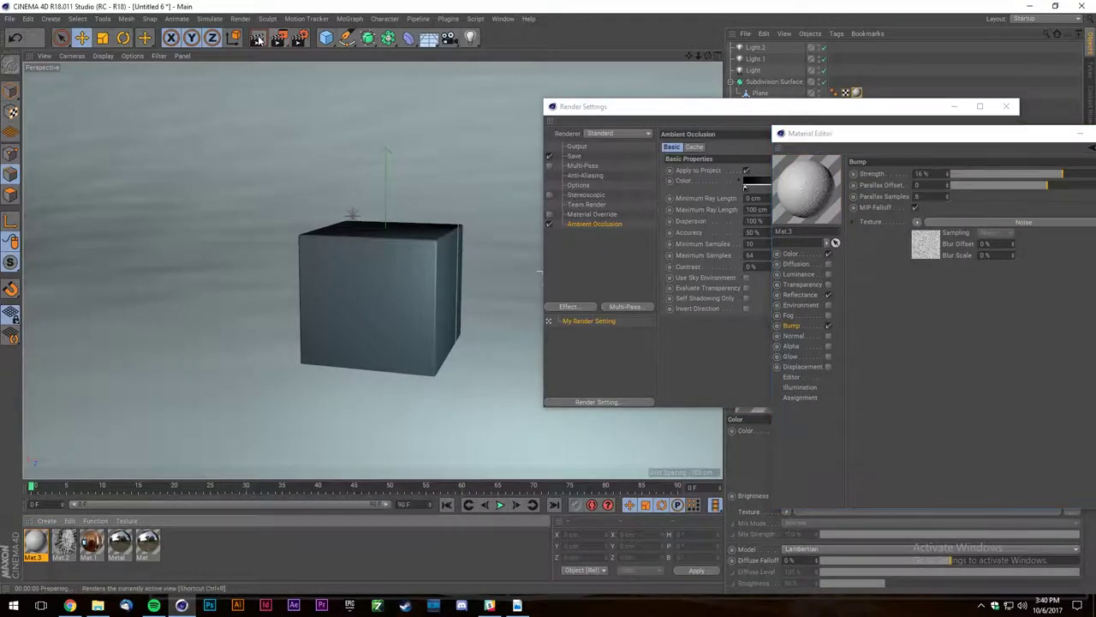
left_click(952, 275)
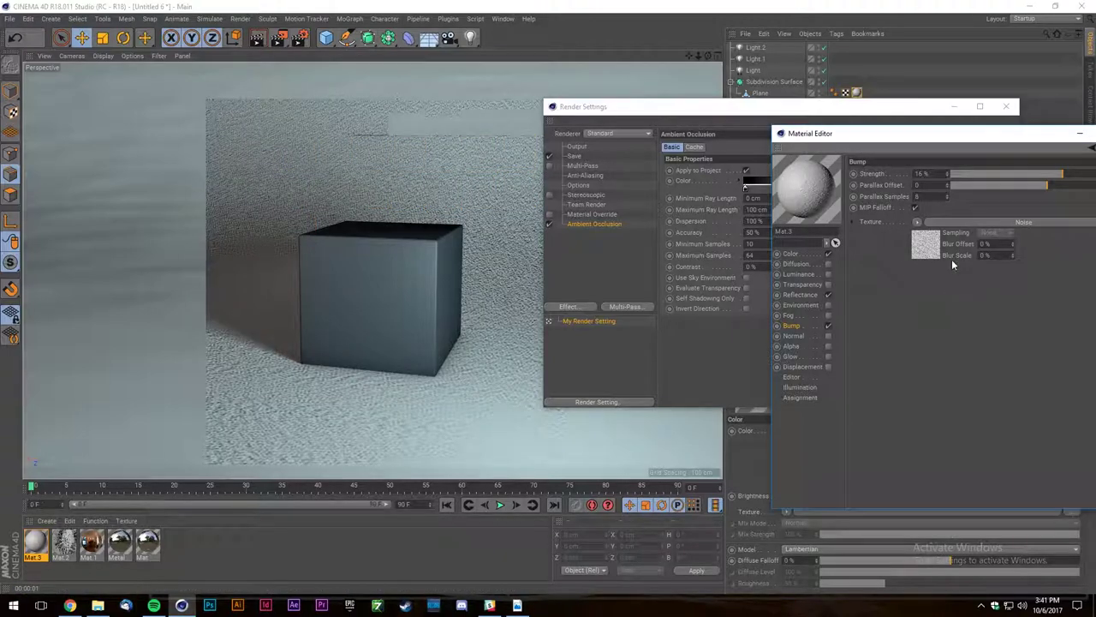
Set the noise's Global Scale to 15% and the bump strength to 10%, and render the view.
left_click(925, 244)
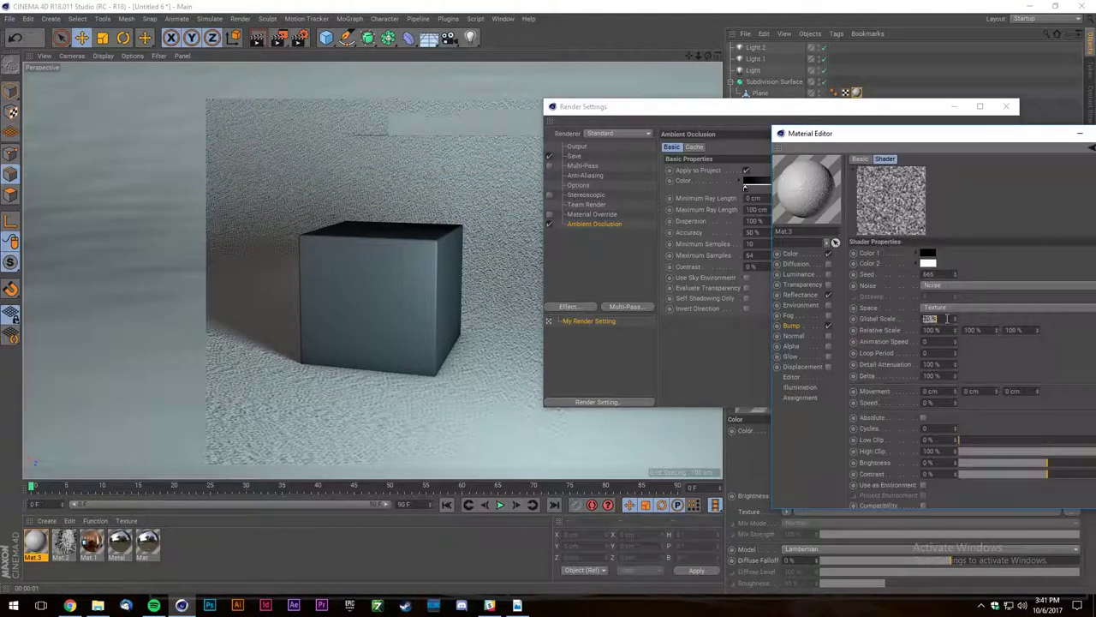
key("Return")
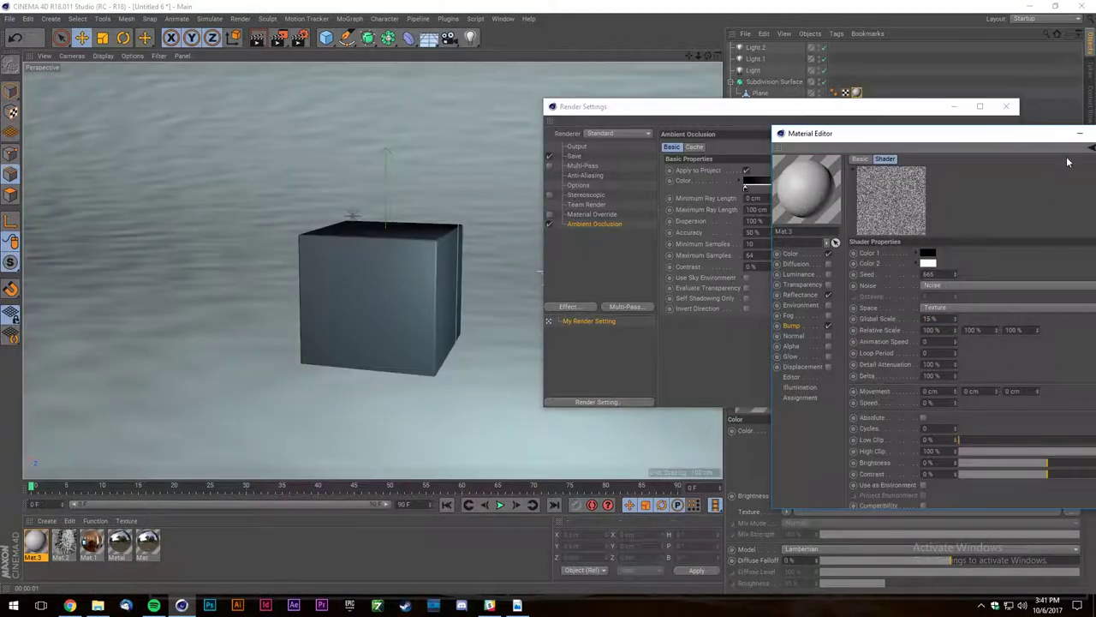
left_click(1090, 151)
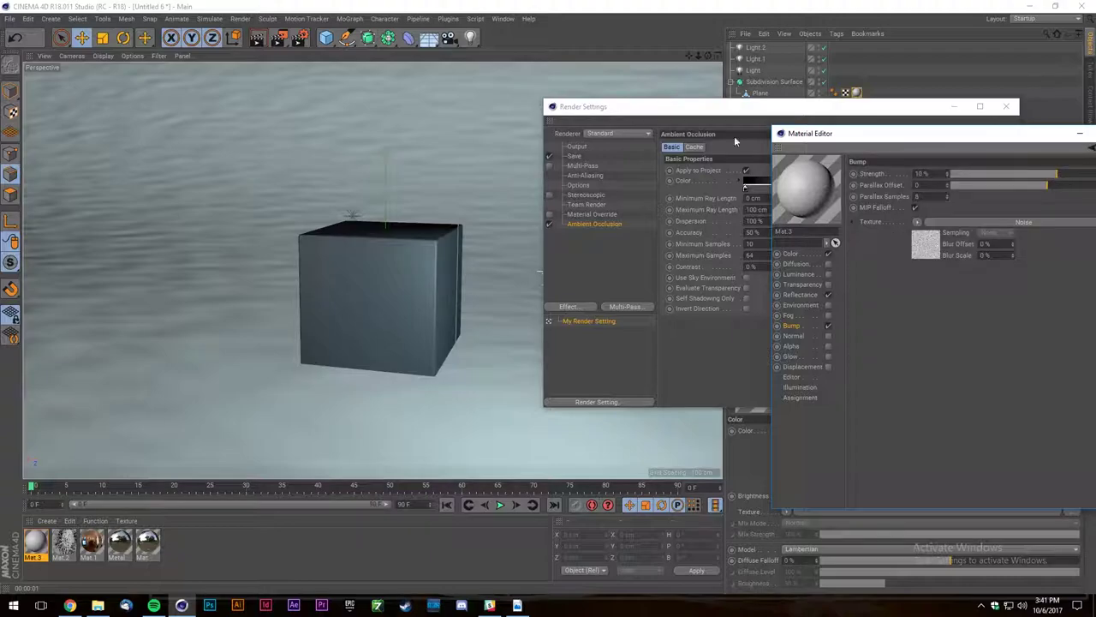
left_click(258, 41)
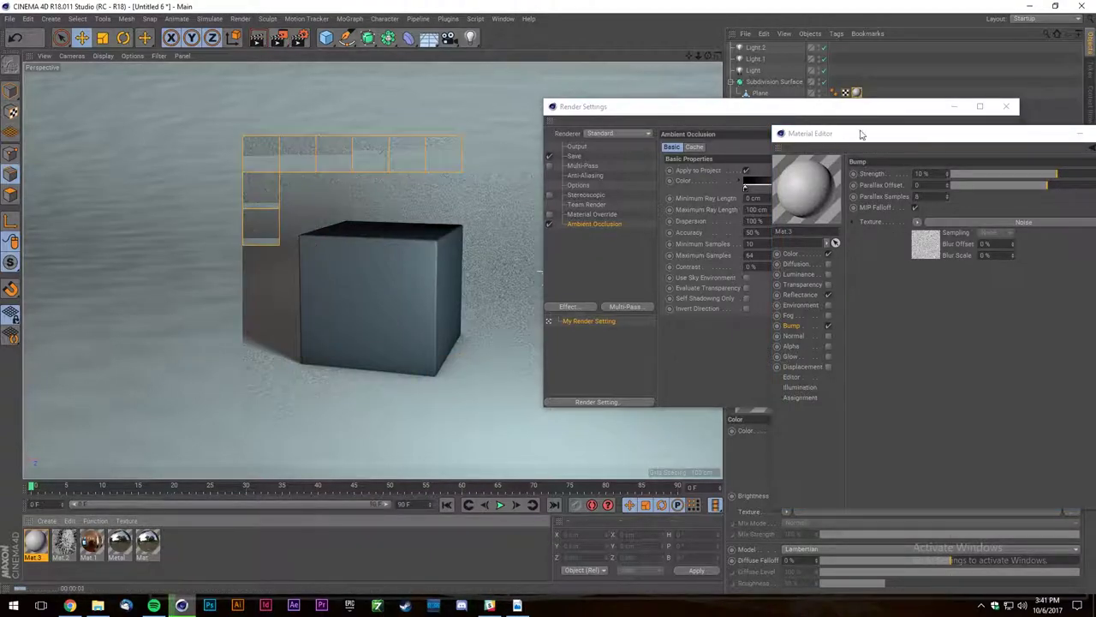
Lower the bump strength to 2%, render the view, and close the Material Editor and Render Settings.
left_click(1049, 173)
left_click(257, 41)
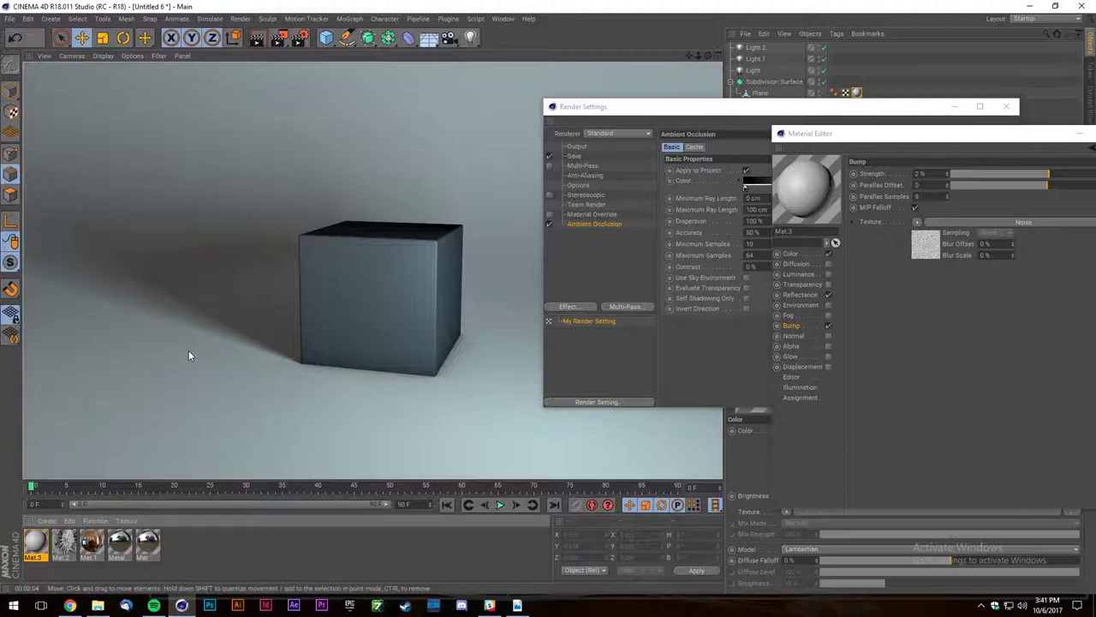
left_click_drag(946, 142, 589, 179)
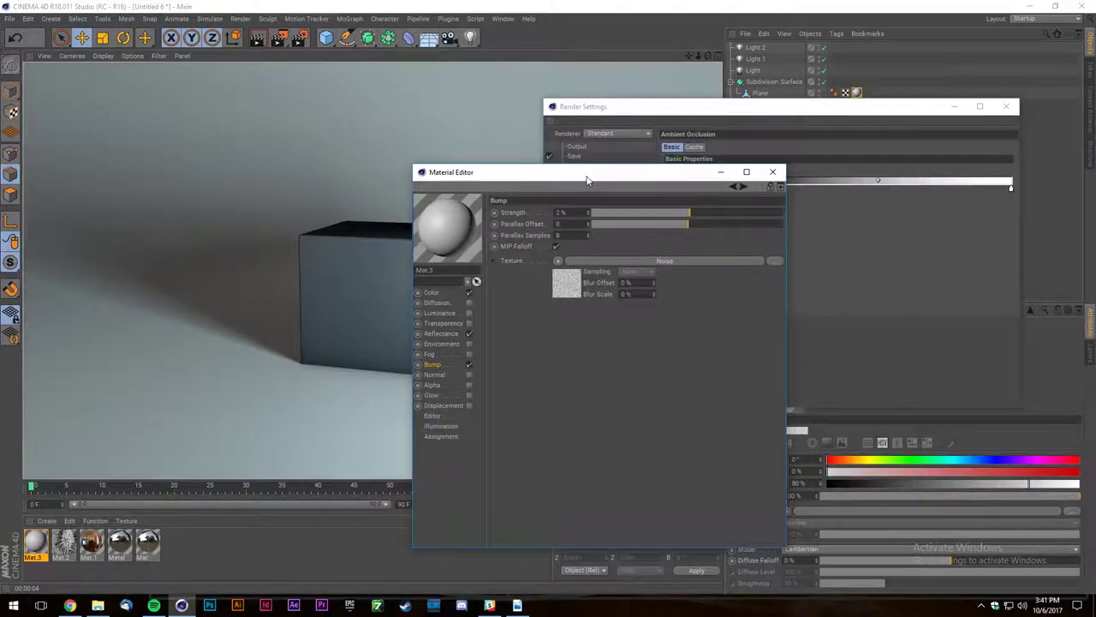
left_click(769, 171)
left_click(1005, 107)
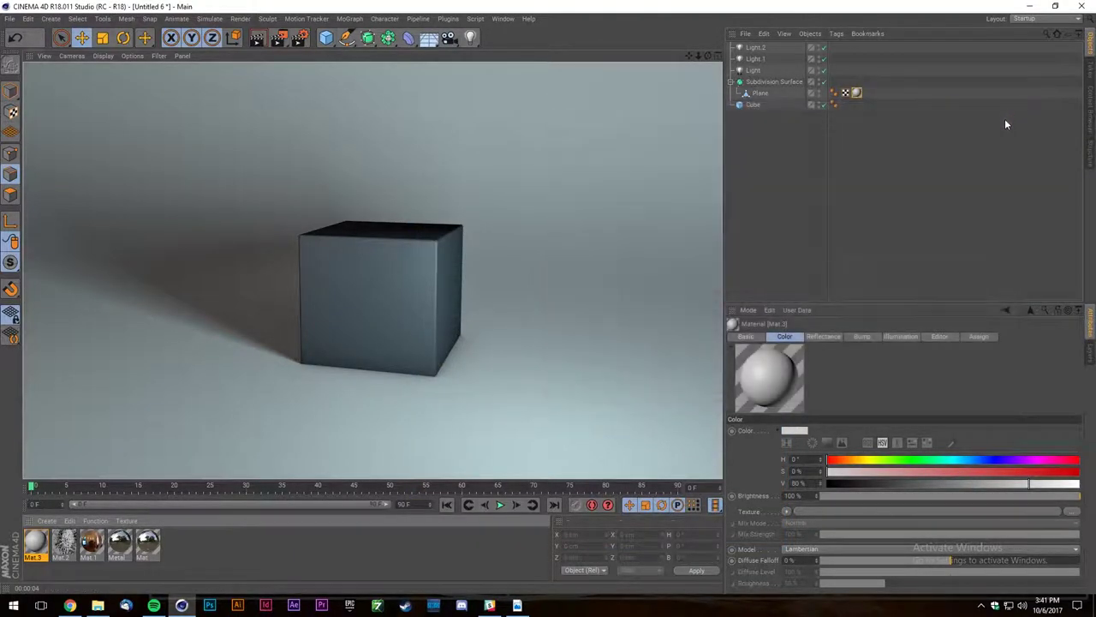
Render the cube from a slightly closer view and clear the material selection.
scroll(363, 184, "up", 2)
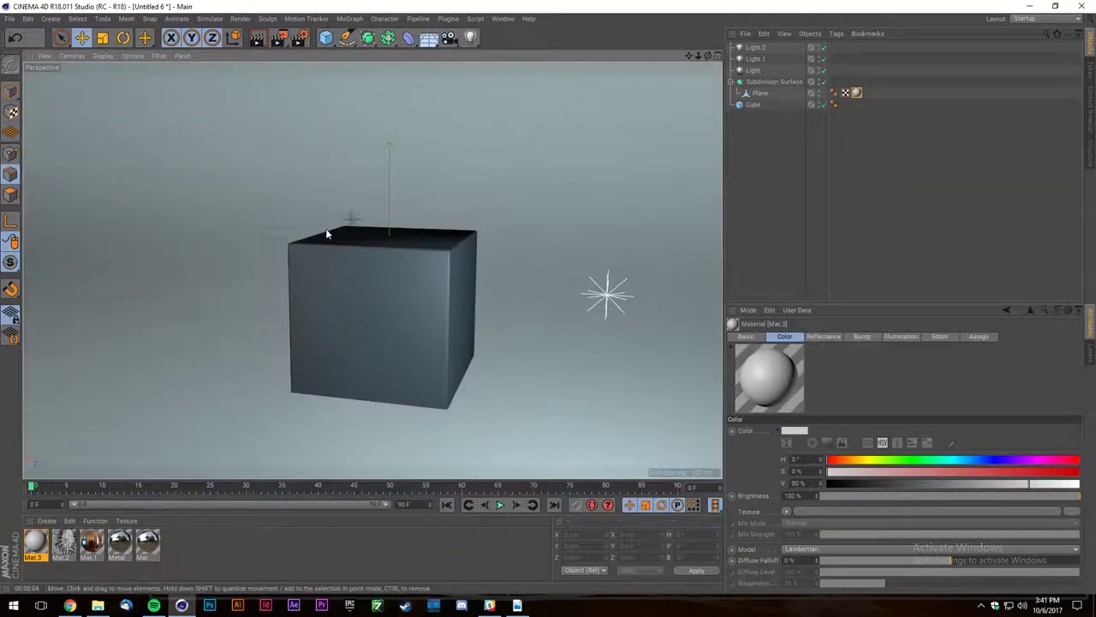
left_click(257, 38)
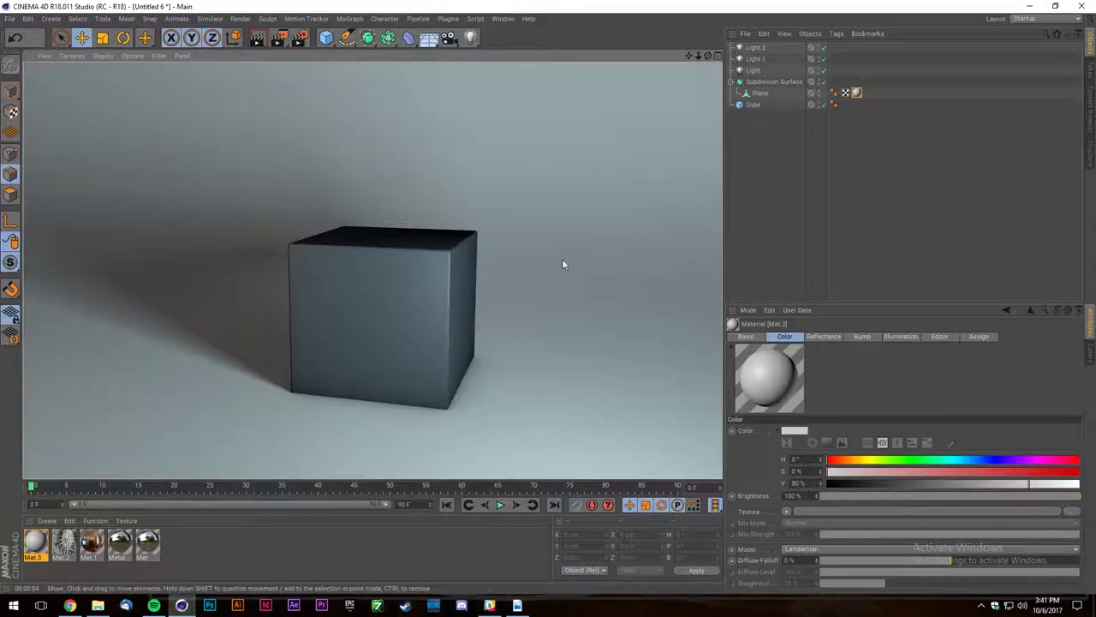
left_click(794, 180)
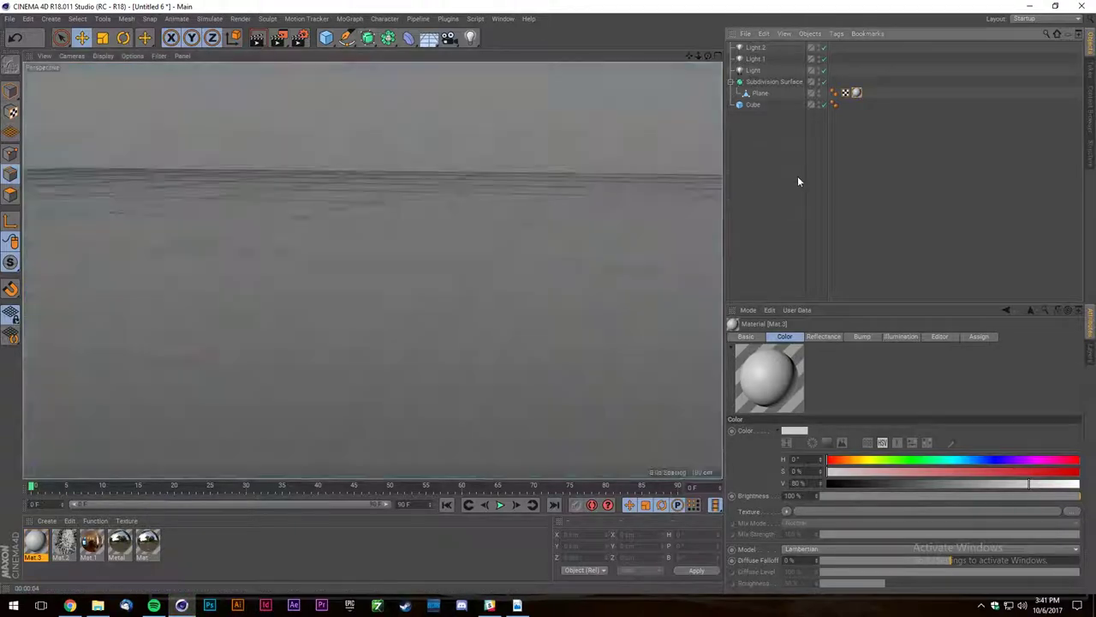
Try the reflective material Mat on the cube and remove its texture tag again.
left_click(149, 548)
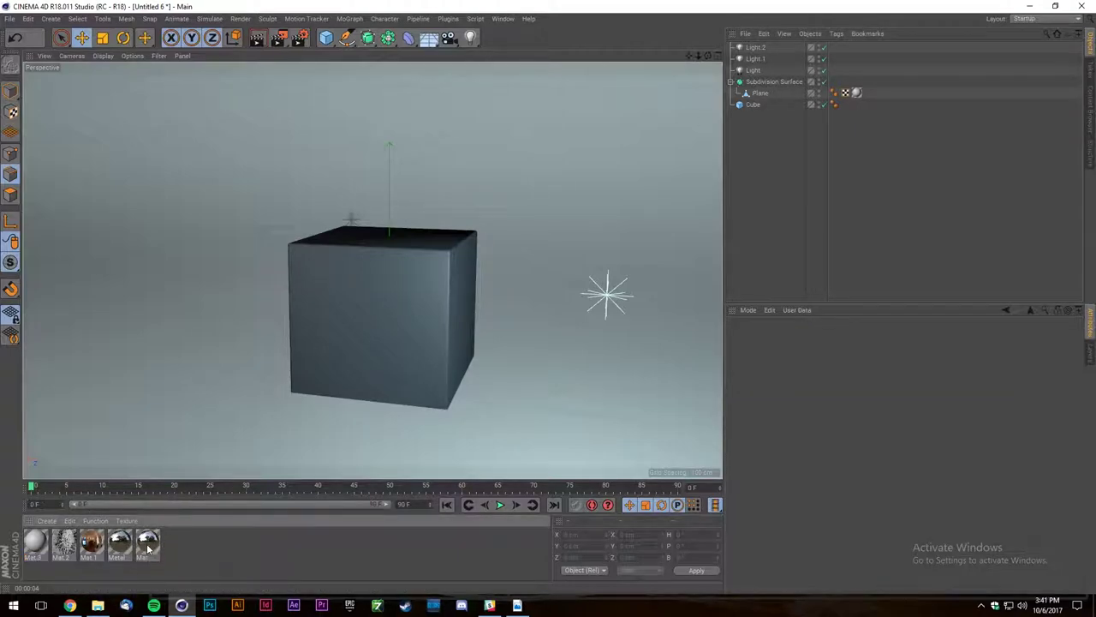
left_click_drag(312, 388, 369, 334)
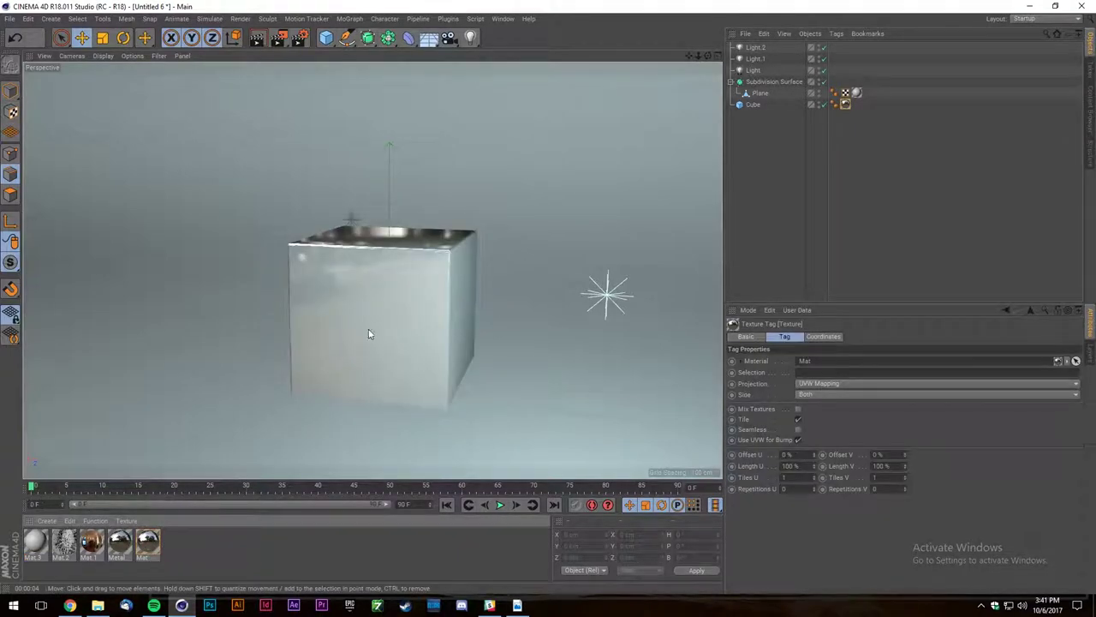
left_click(848, 105)
key("Delete")
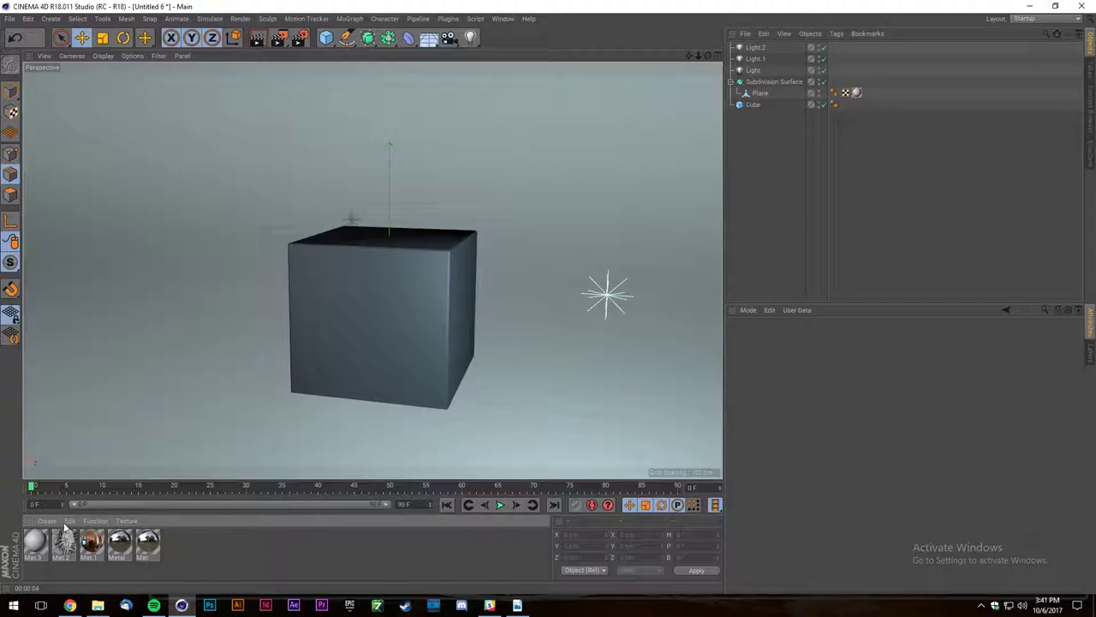
Load the Glossy Dark Blue preset from the Broadcast library's glossy materials.
left_click(46, 521)
mouse_move(66, 496)
mouse_move(186, 495)
mouse_move(241, 497)
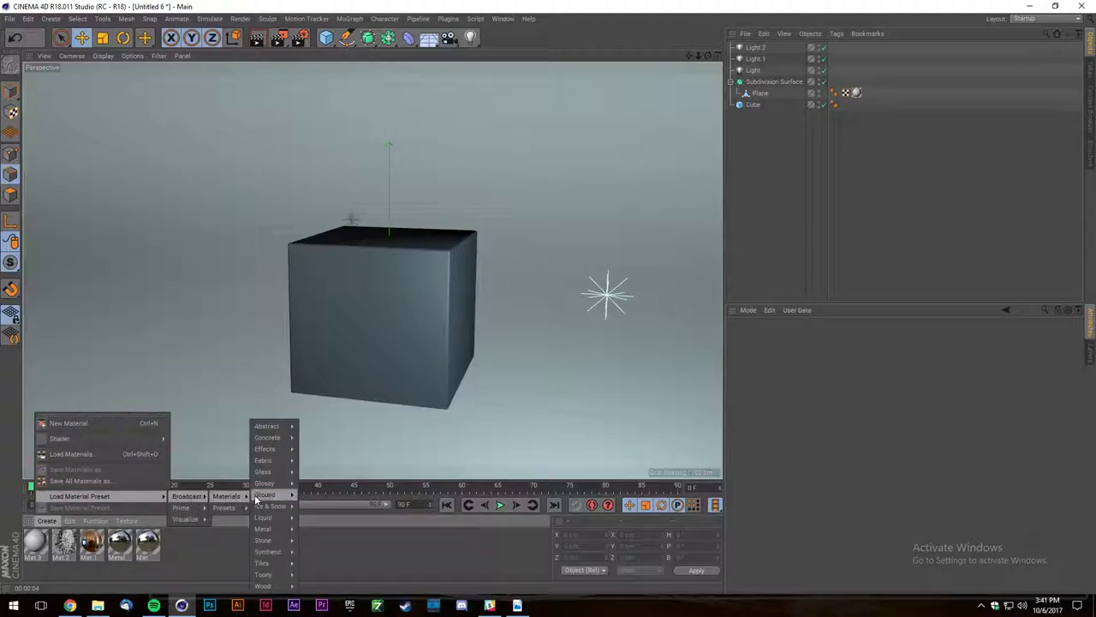
left_click(319, 483)
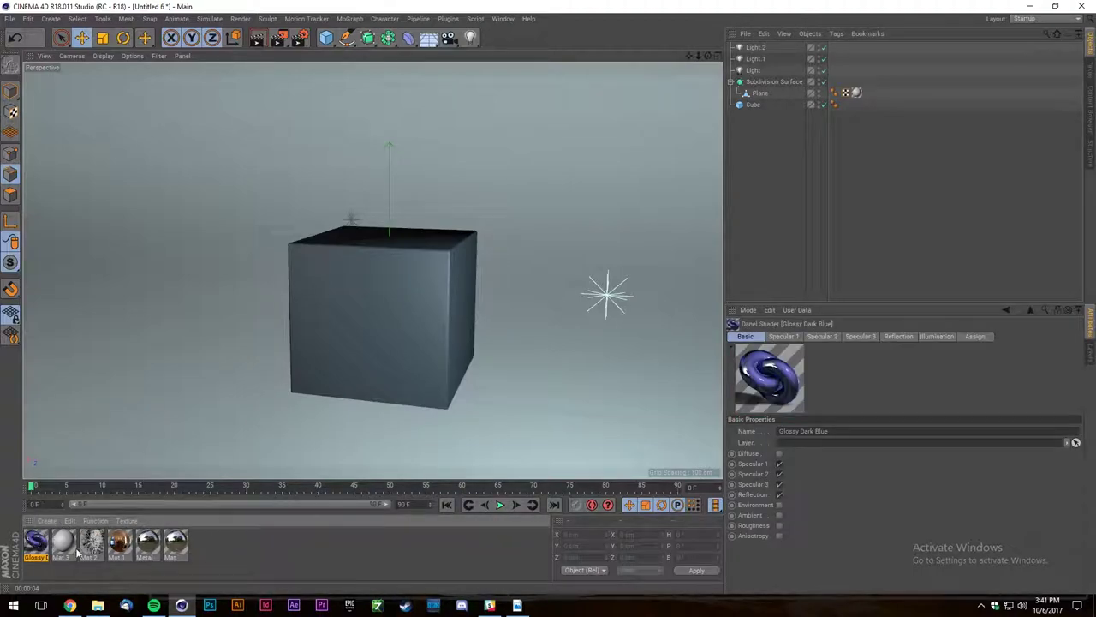
Load the Plastic Black - Glossy preset from the Visualize library's plastic materials.
double_click(37, 542)
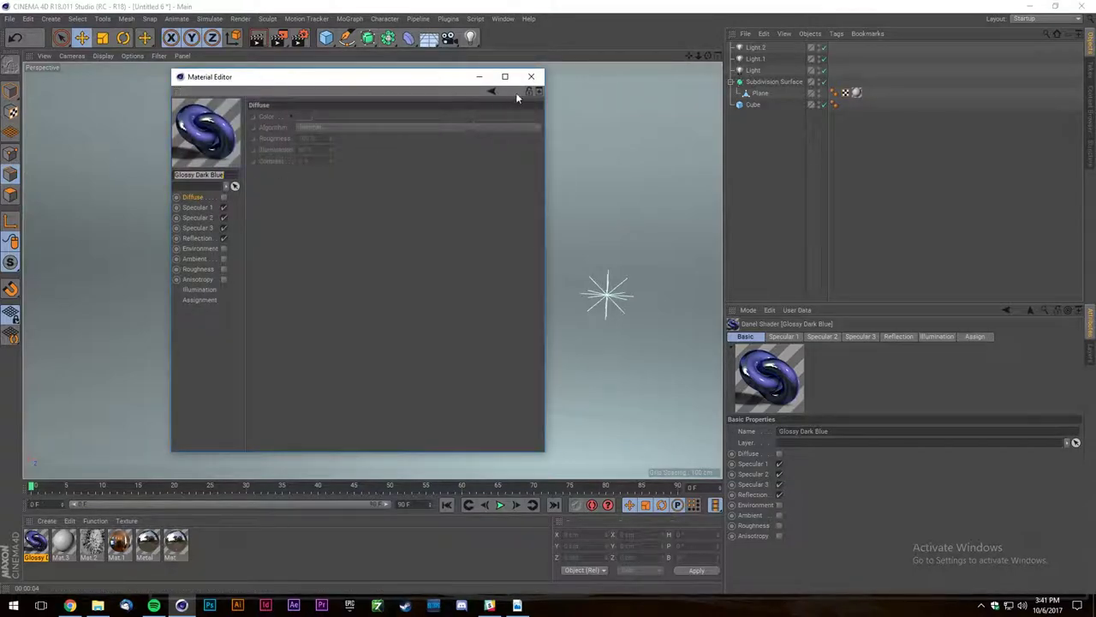
left_click(531, 76)
left_click(46, 521)
mouse_move(73, 495)
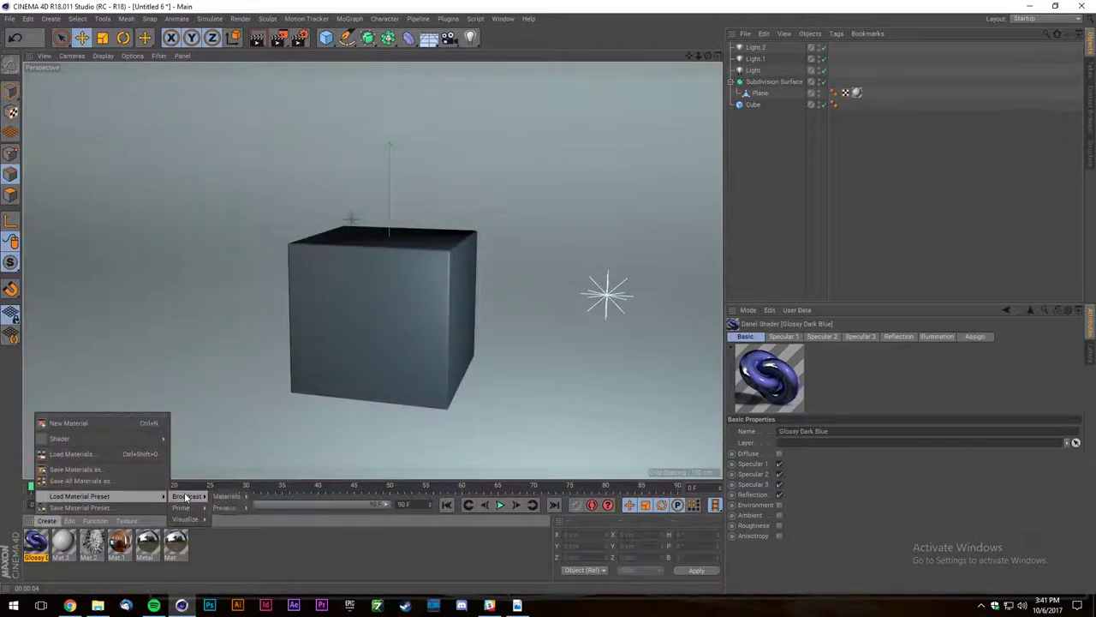
mouse_move(186, 497)
mouse_move(226, 497)
mouse_move(278, 563)
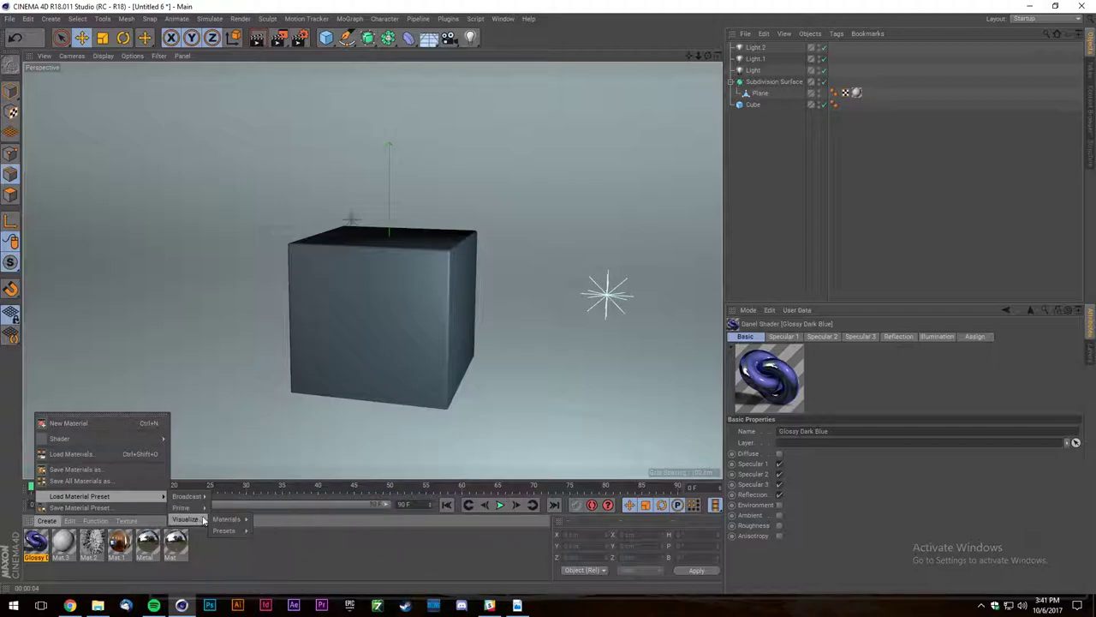
mouse_move(272, 506)
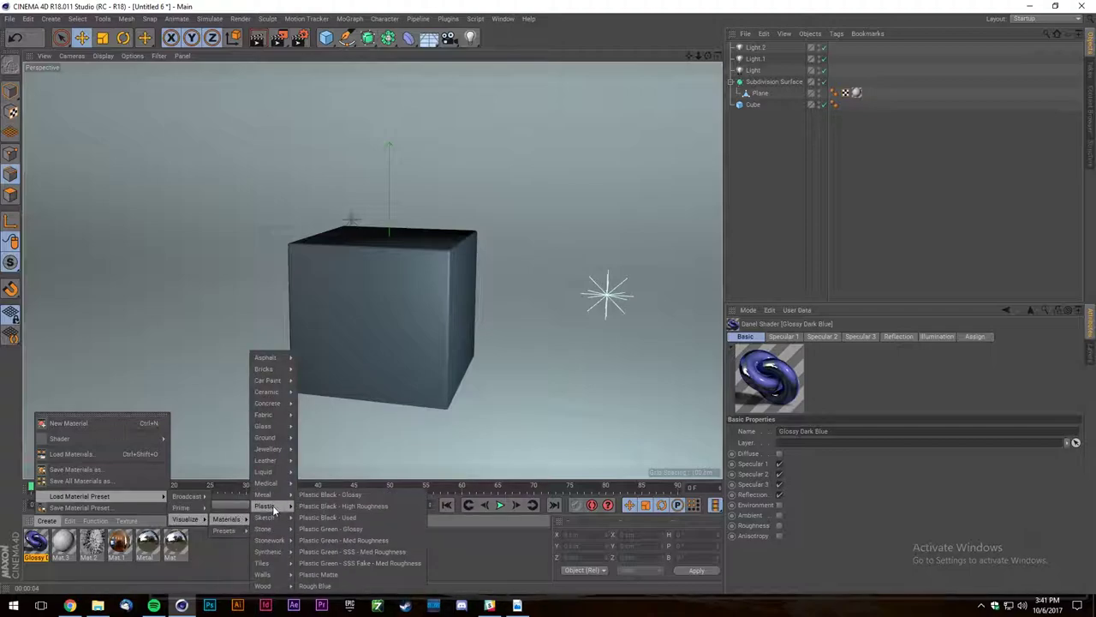
left_click(329, 494)
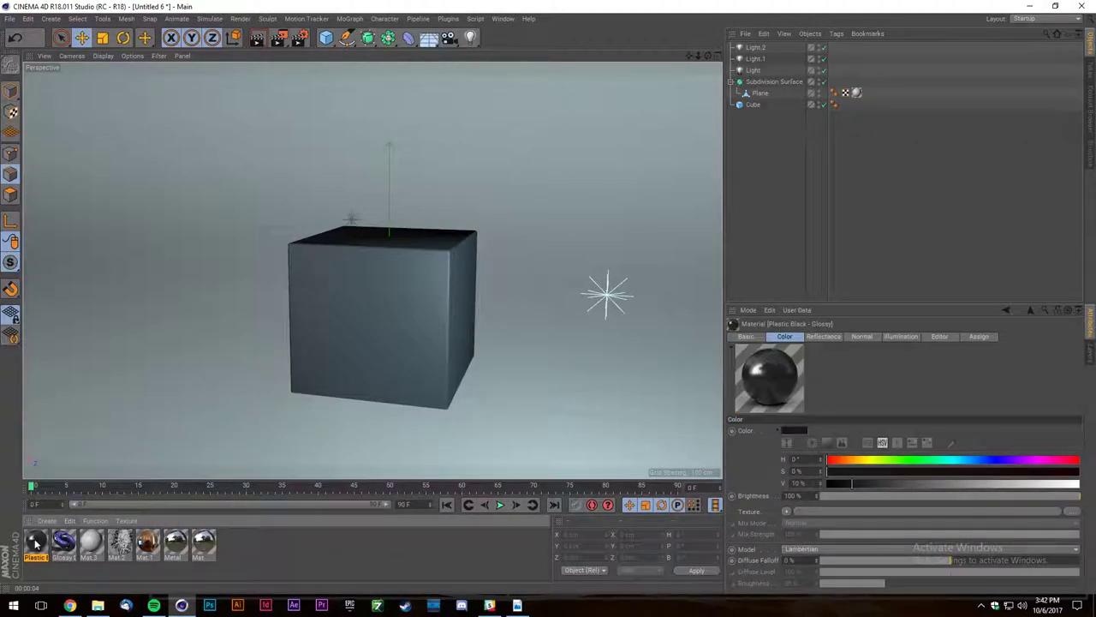
Apply the Plastic Black - Glossy material to the cube and place a copy of the cube beside it.
left_click_drag(36, 544, 388, 332)
right_click_drag(375, 274, 226, 329, "alt")
left_click(226, 328)
right_click_drag(587, 211, 728, 172, "alt")
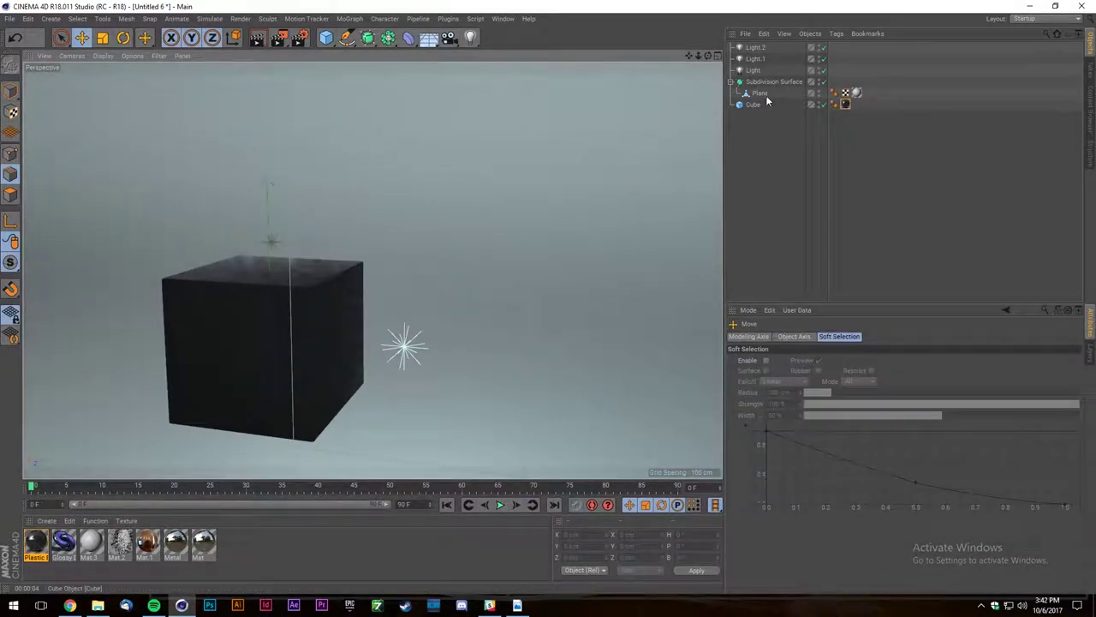
left_click(768, 101)
left_click_drag(218, 329, 387, 352, "ctrl")
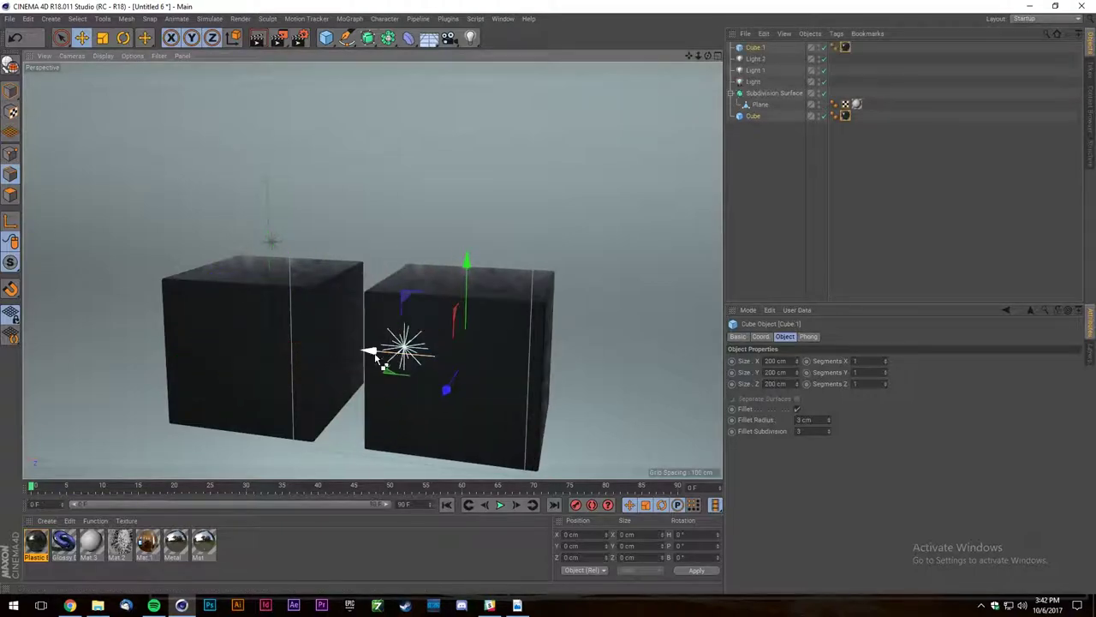
Load the Plastic Black - High Roughness preset from the Visualize library and assign it to the copied cube.
left_click(38, 538)
left_click(48, 519)
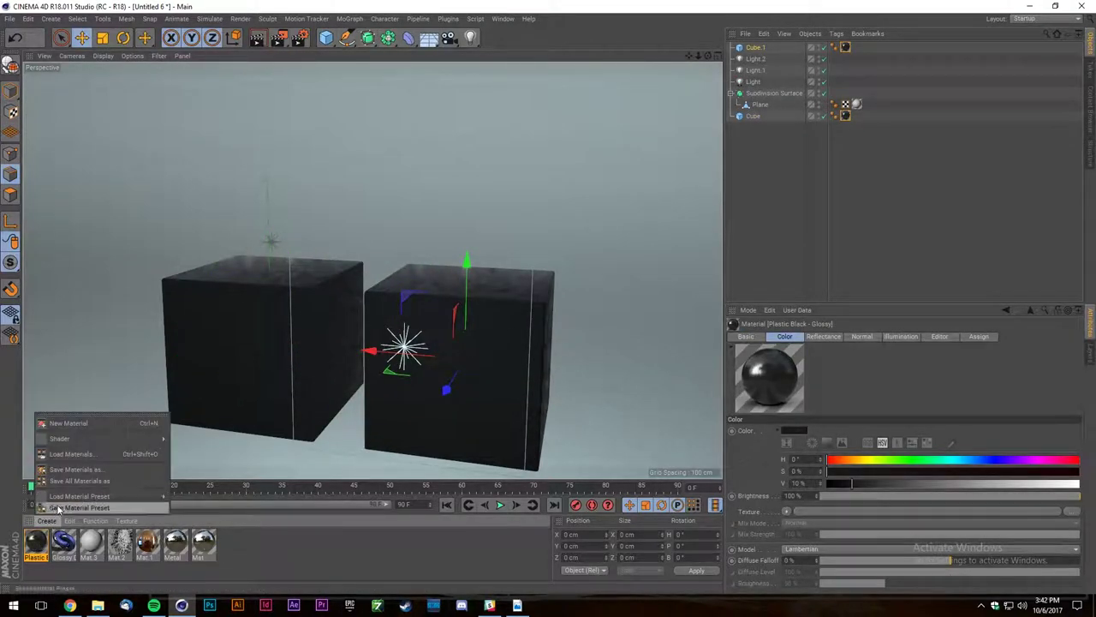
mouse_move(185, 519)
mouse_move(243, 520)
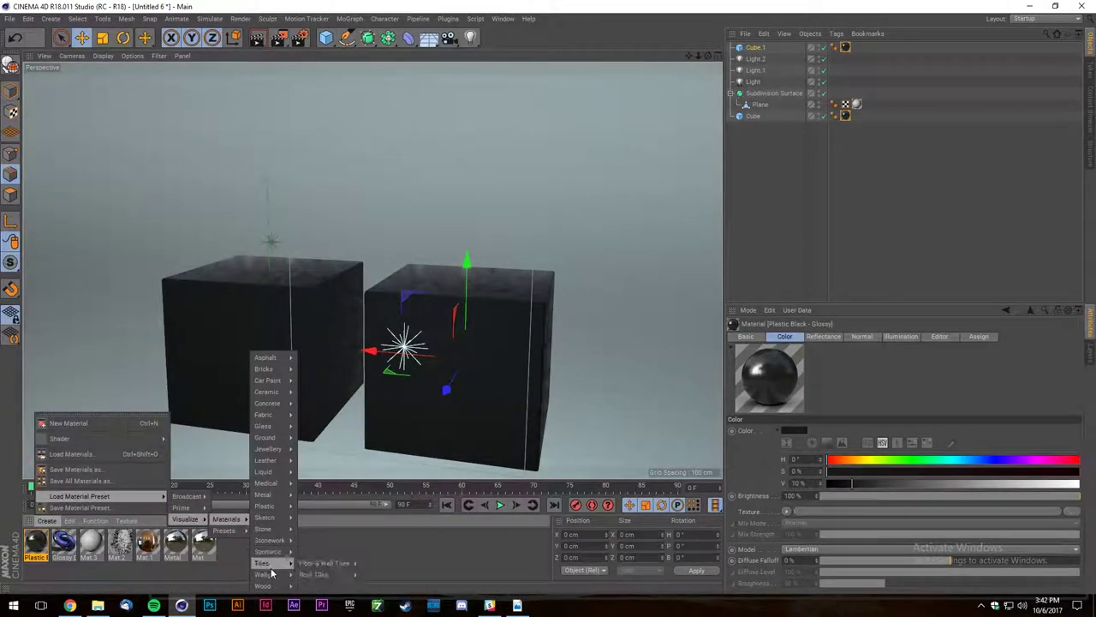
mouse_move(269, 506)
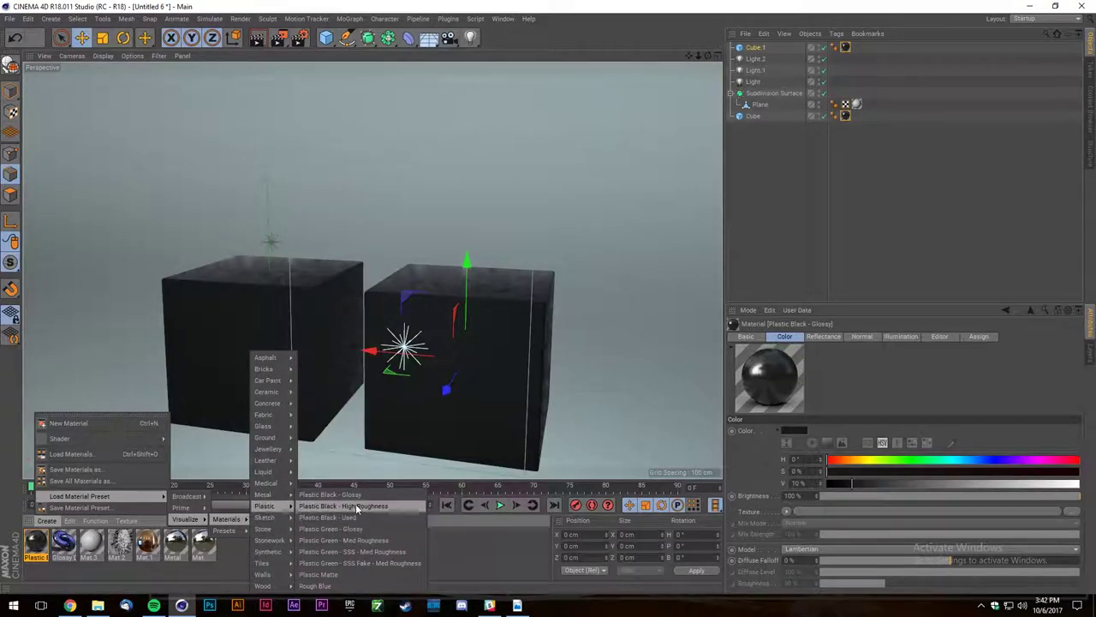
left_click(357, 507)
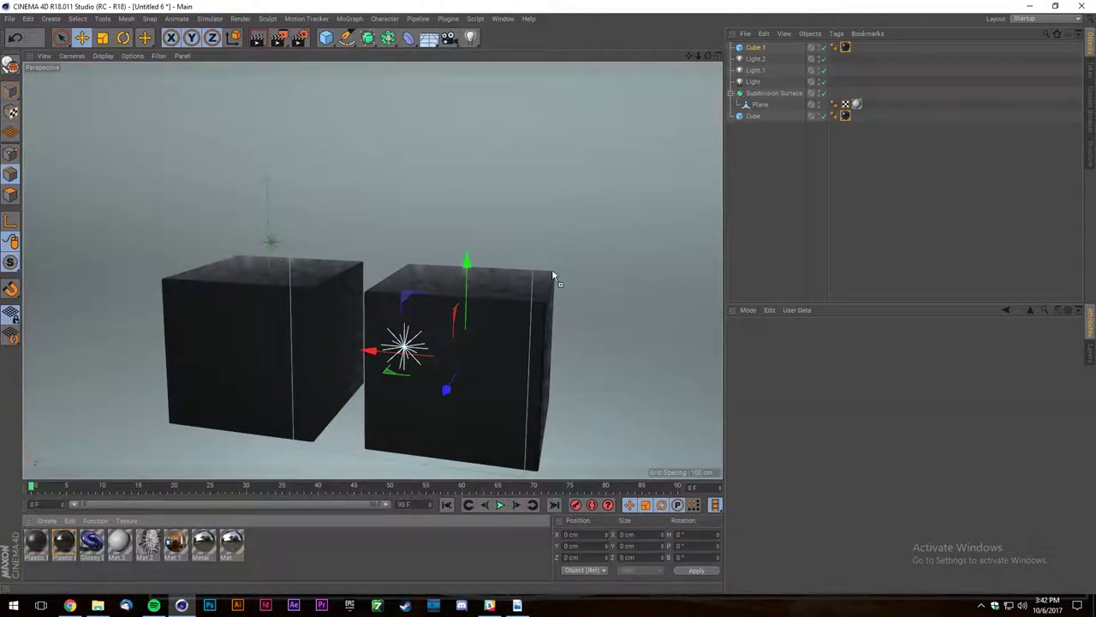
left_click_drag(845, 48, 846, 50)
left_click(413, 197)
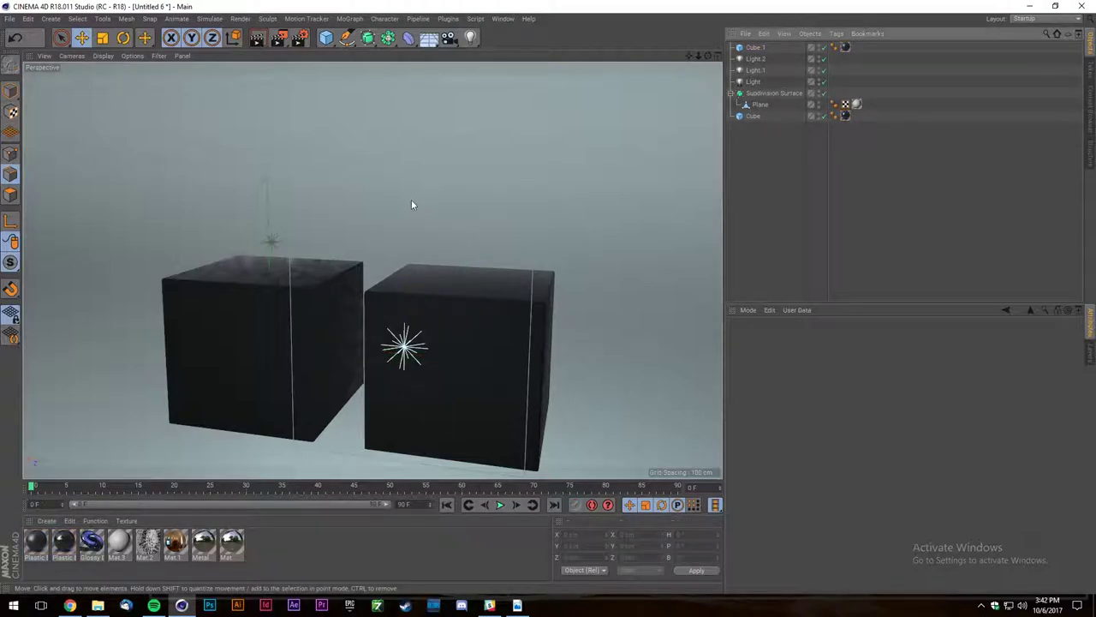
Render the two cubes from several angles to compare the glossy and high-roughness plastics.
left_click(259, 38)
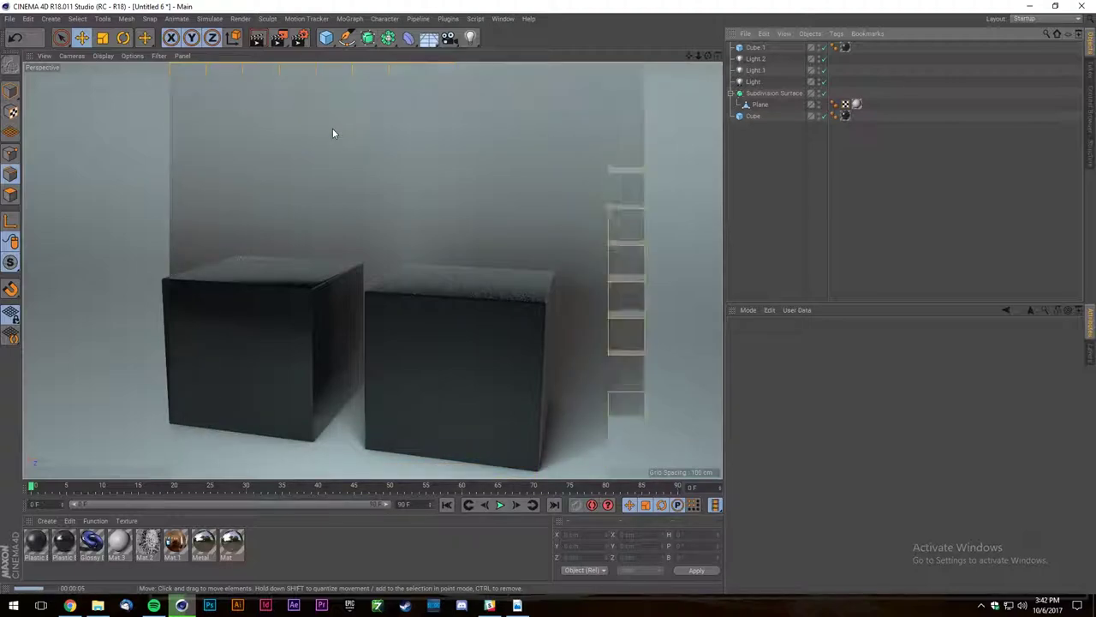
middle_click_drag(342, 287, 347, 223, "alt")
scroll(347, 223, "up", 2)
left_click(257, 38)
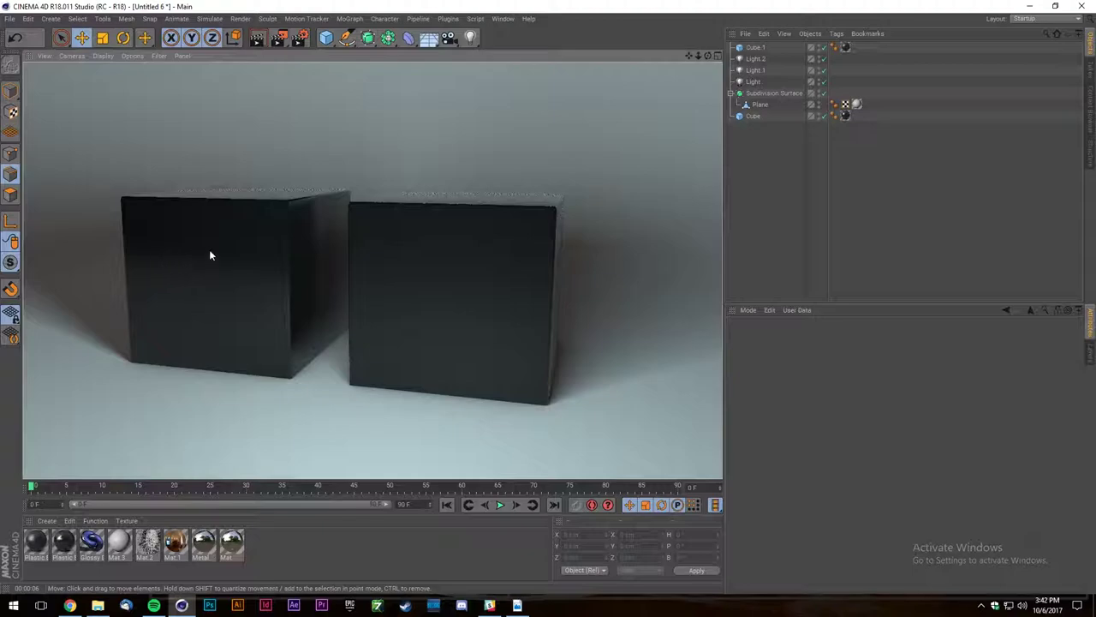
left_click_drag(708, 55, 835, 58)
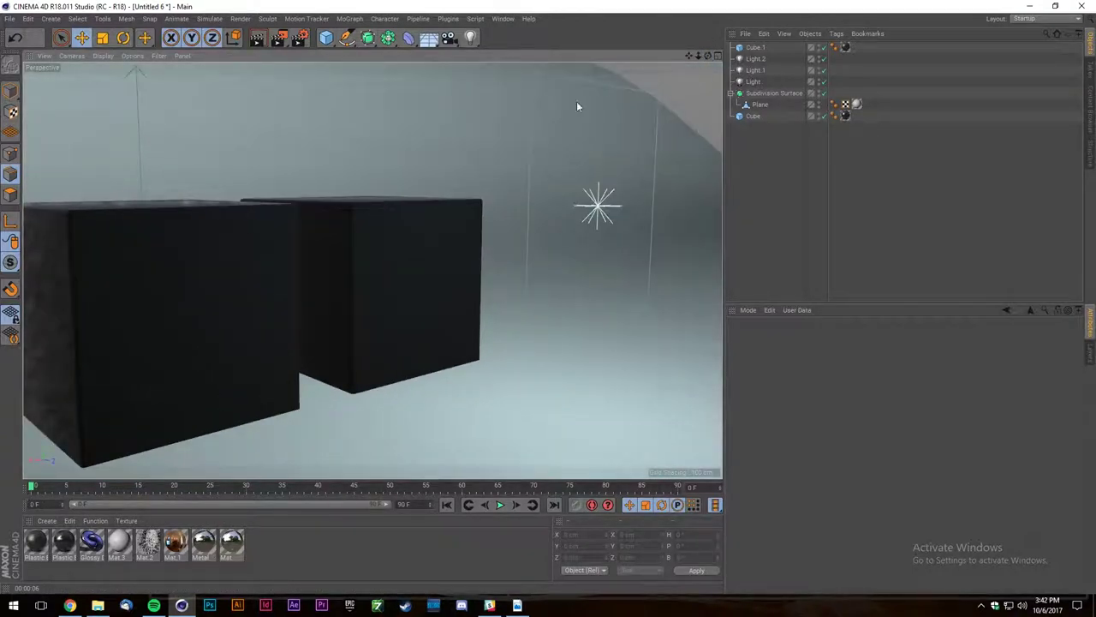
scroll(494, 186, "down", 4)
left_click_drag(270, 88, 433, 97, "alt")
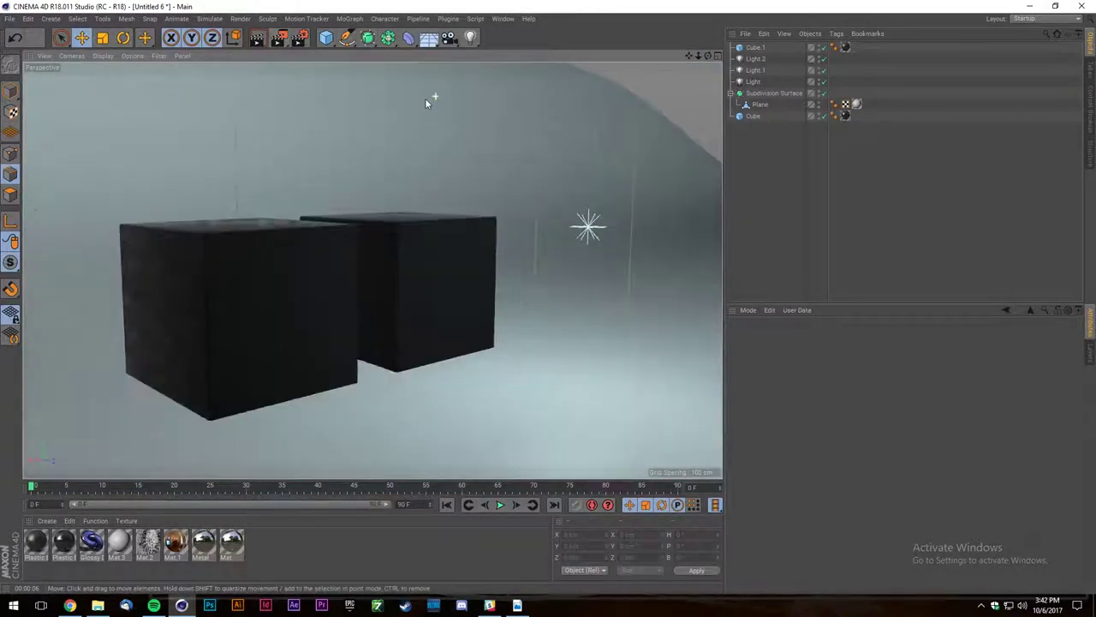
left_click(259, 39)
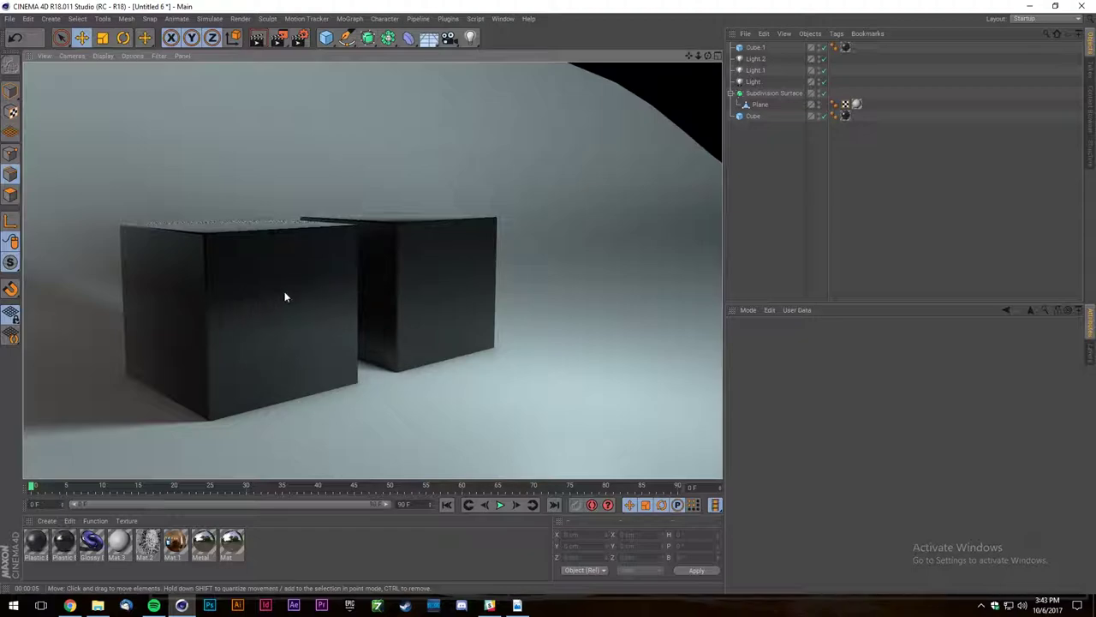
left_click_drag(707, 55, 675, 96)
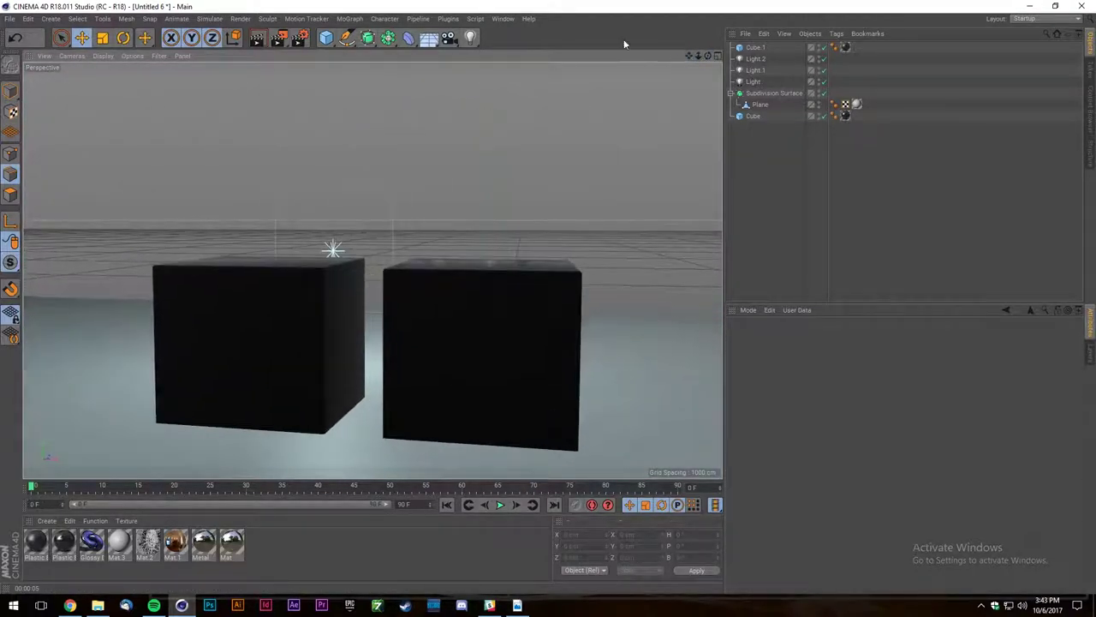
left_click(257, 40)
left_click_drag(707, 56, 279, 397)
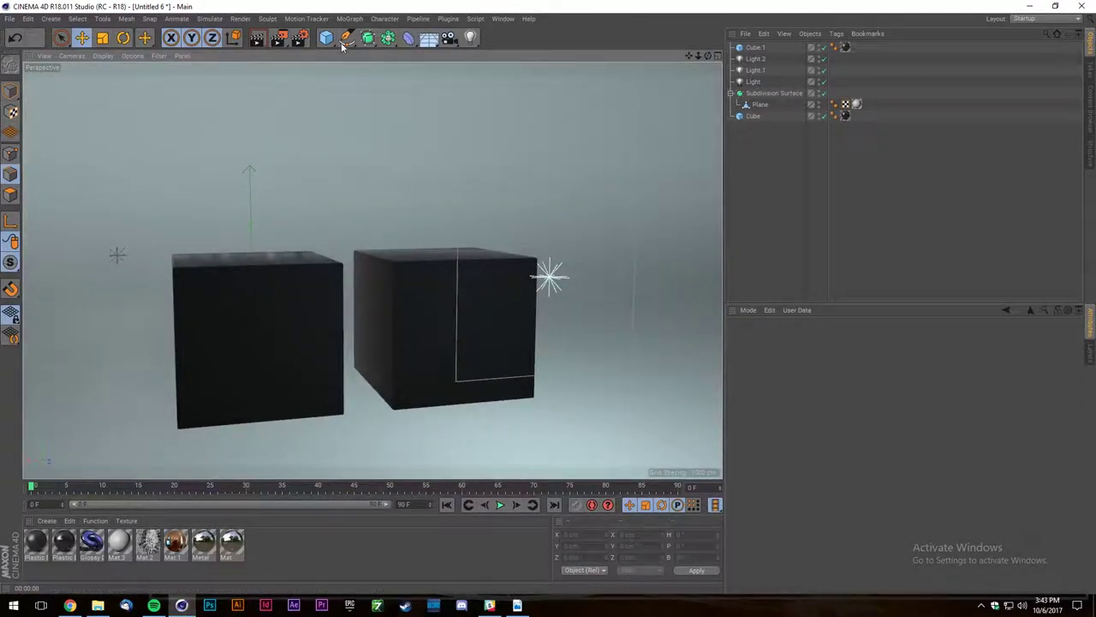
Add a Sky object to the scene and search the preset library for hdr.
left_click(429, 38)
left_click(548, 54)
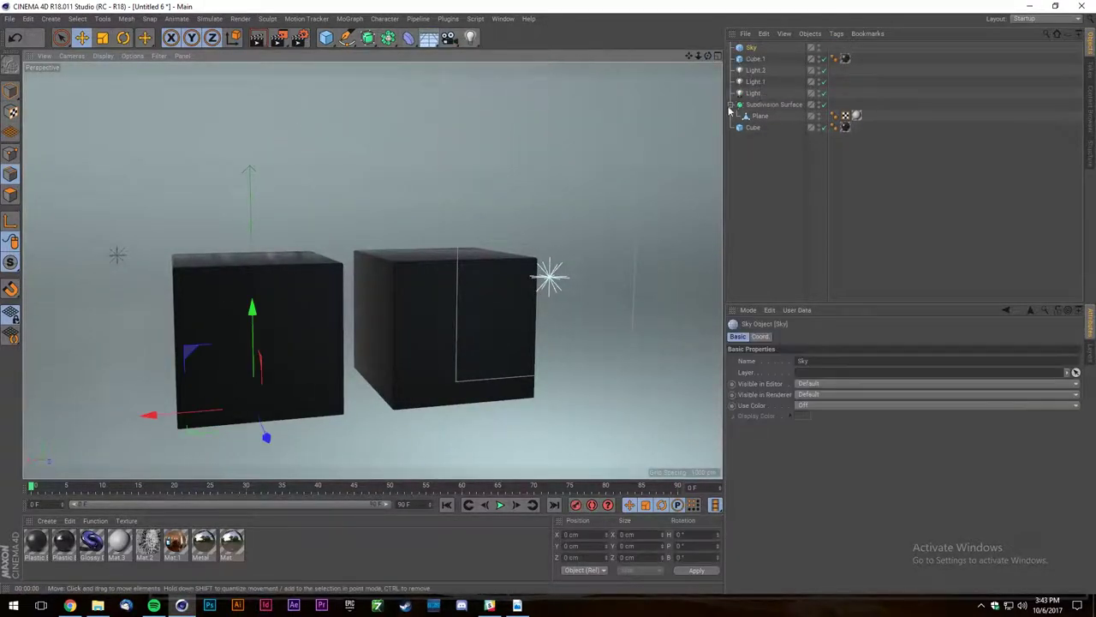
left_click(1091, 101)
type("hdr")
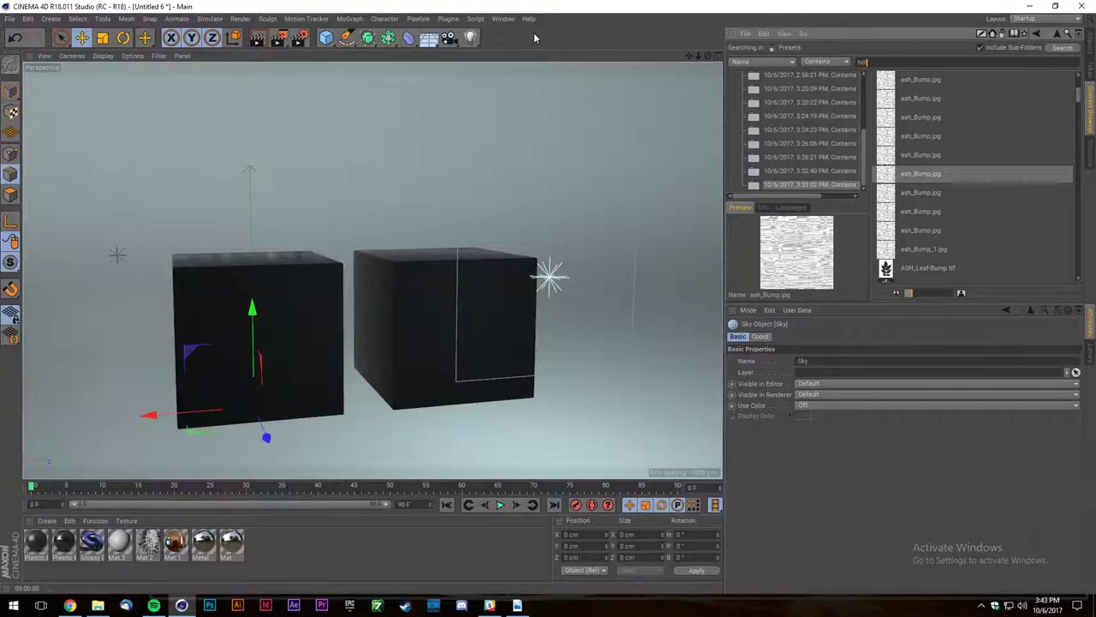
key("Return")
Create a blank material, apply the existing Mat.1 to the Sky object and render the view.
double_click(256, 566)
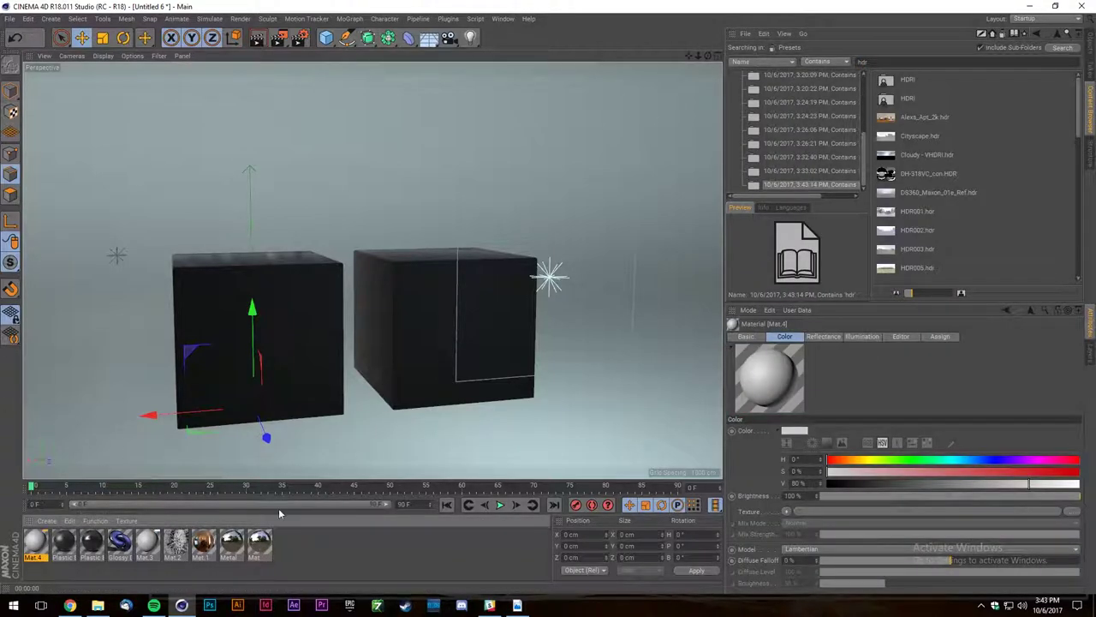
left_click(1090, 43)
left_click_drag(205, 543, 753, 49)
left_click(257, 39)
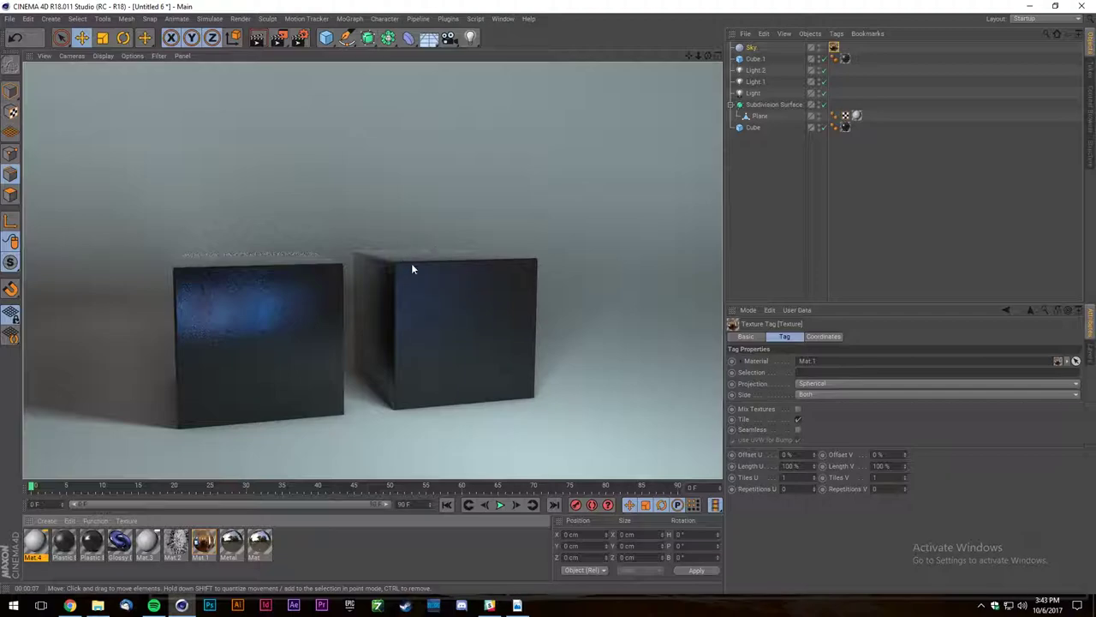
left_click(837, 189)
Copy the original cube to its free side and assign it a duplicate of the Plastic Black - Glossy material.
left_click(320, 317)
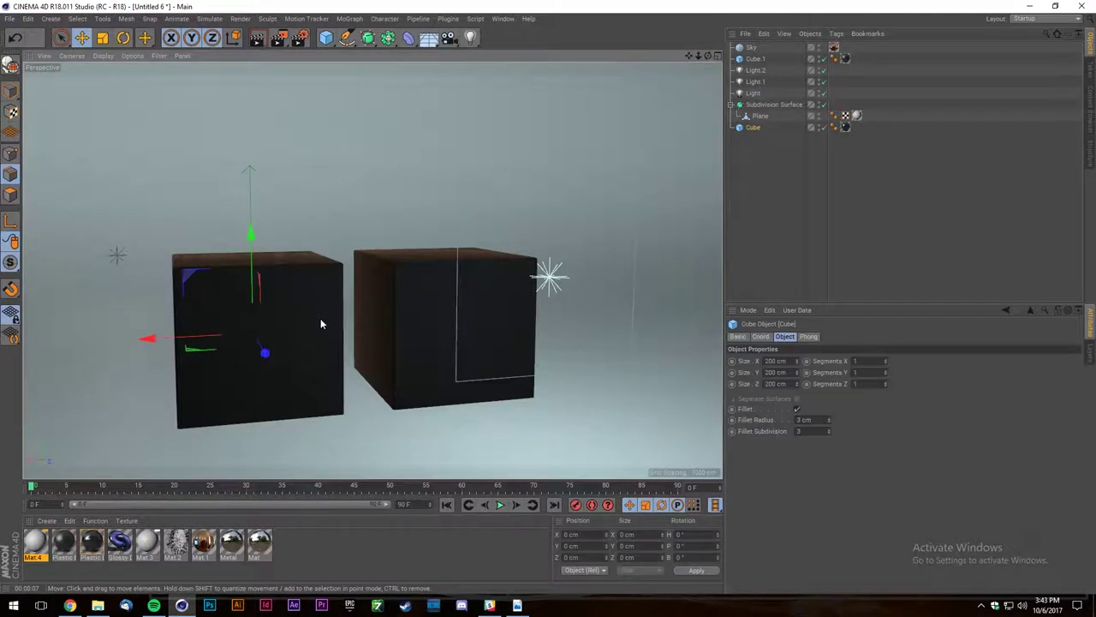
scroll(320, 316, "down", 3)
left_click_drag(227, 338, 81, 378, "ctrl")
left_click(117, 546)
left_click_drag(111, 552, 110, 548, "ctrl")
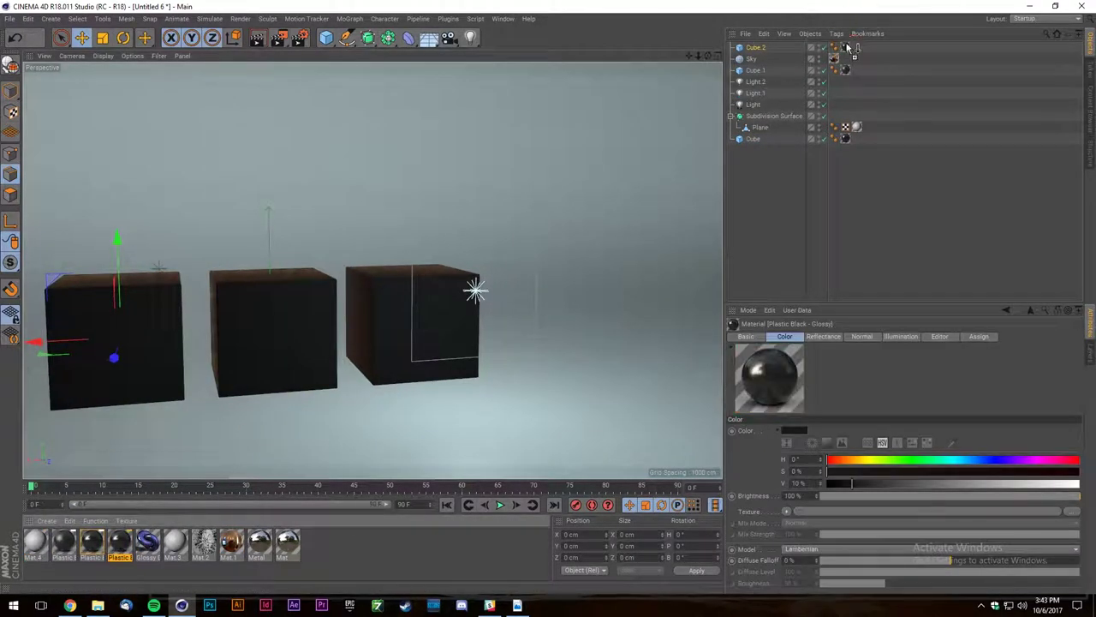
Set the duplicated plastic's reflection roughness to 0% and render the three cubes from two angles.
double_click(120, 541)
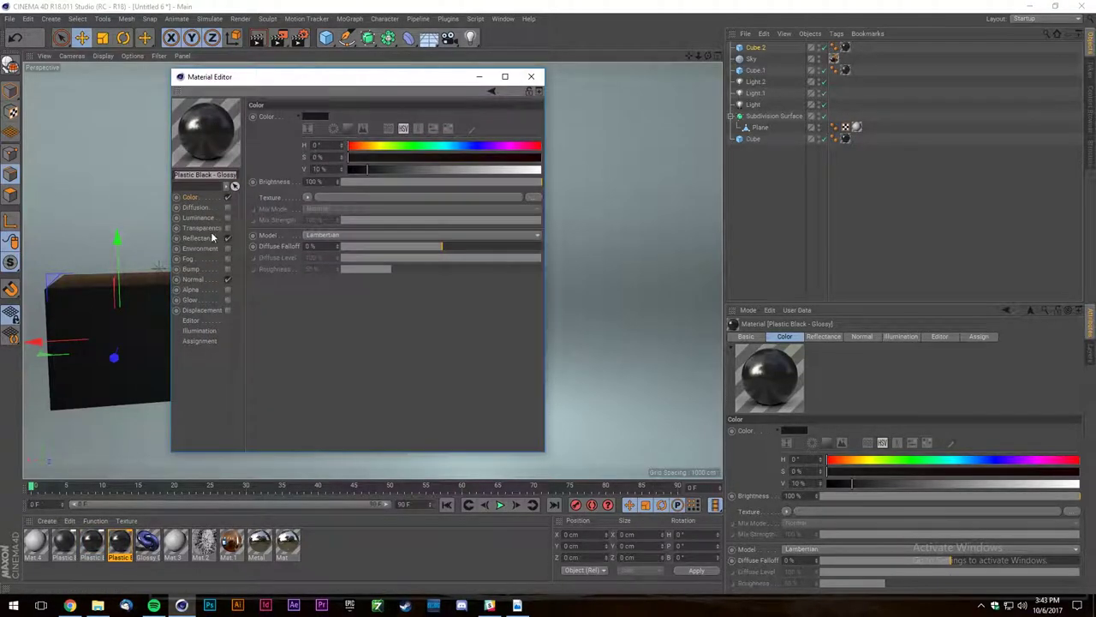
left_click(215, 238)
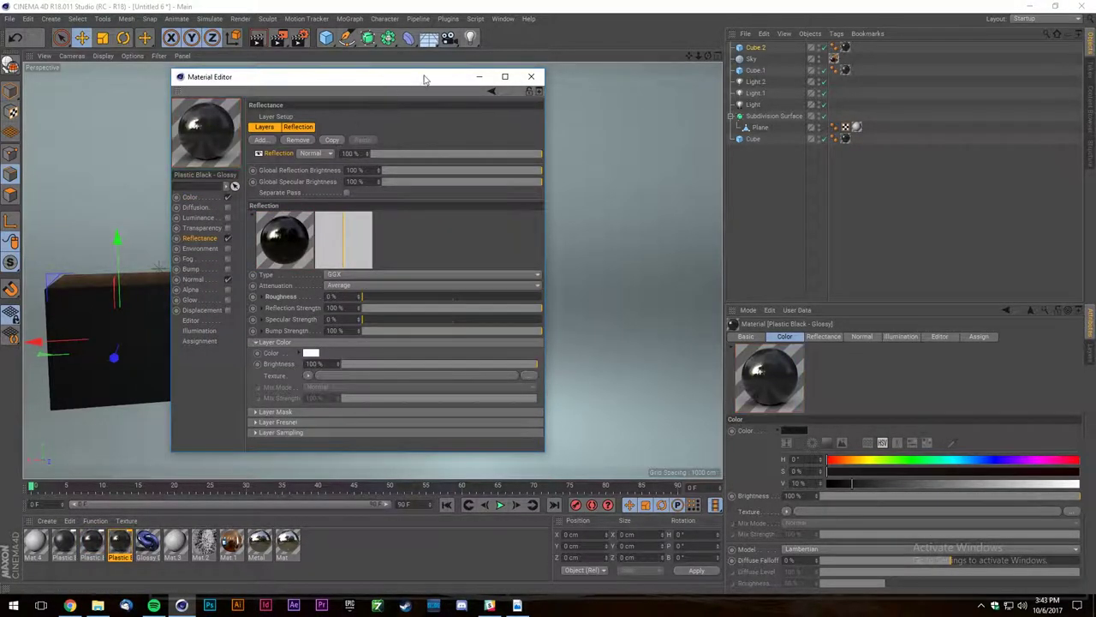
left_click(531, 77)
left_click(257, 40)
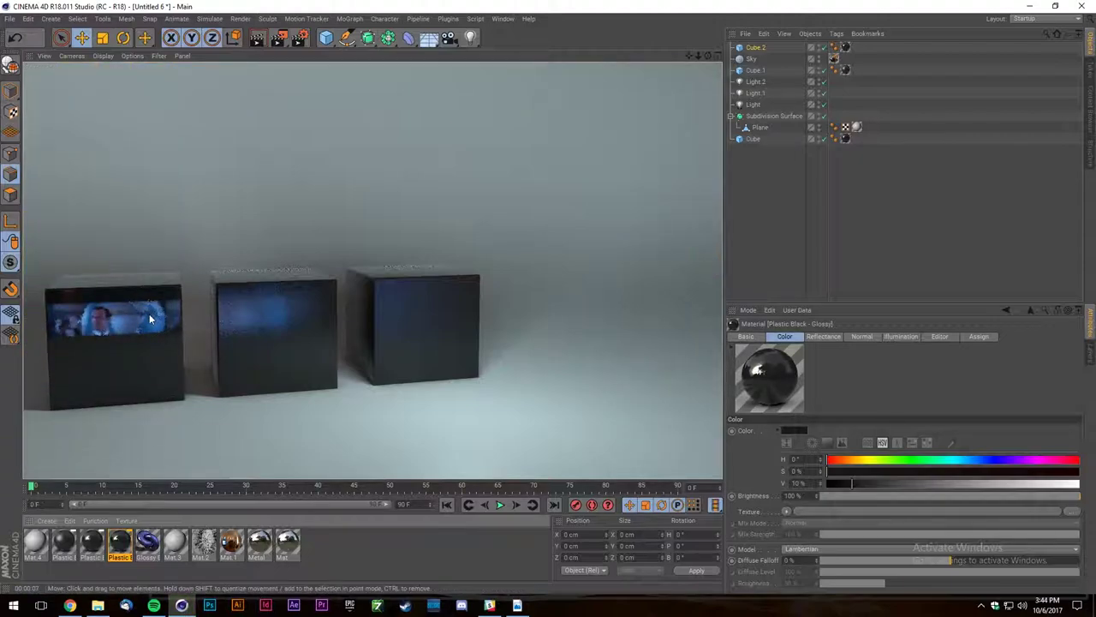
left_click_drag(707, 56, 528, 56)
left_click(257, 38)
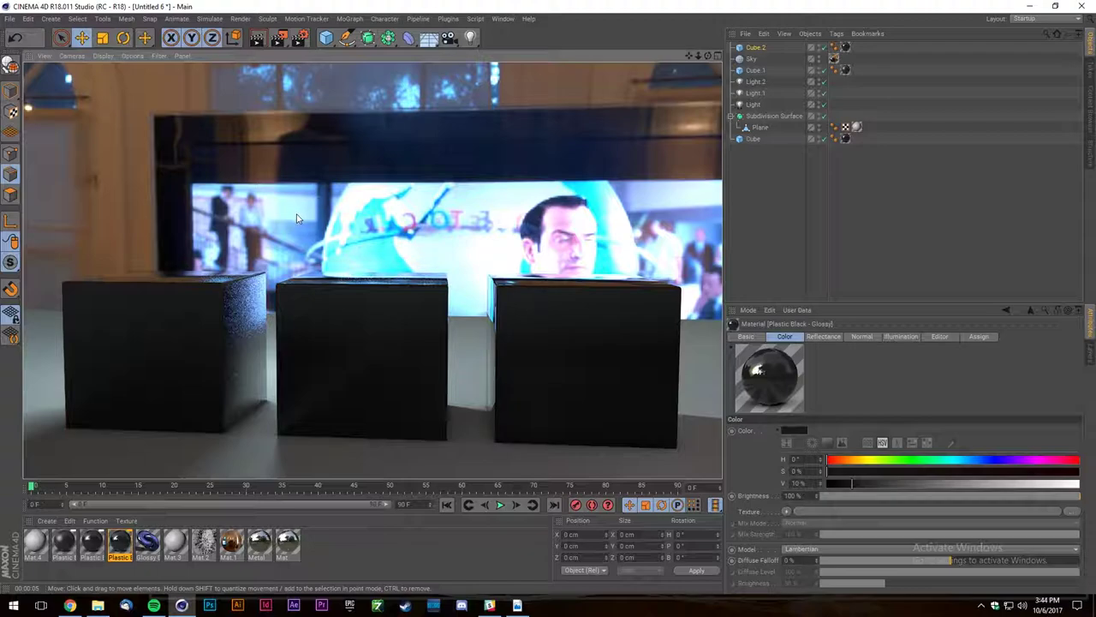
scroll(297, 219, "down", 3)
mouse_move(698, 57)
left_mouse_down()
mouse_move(372, 270)
mouse_move(708, 56)
left_mouse_up()
scroll(329, 234, "down", 4)
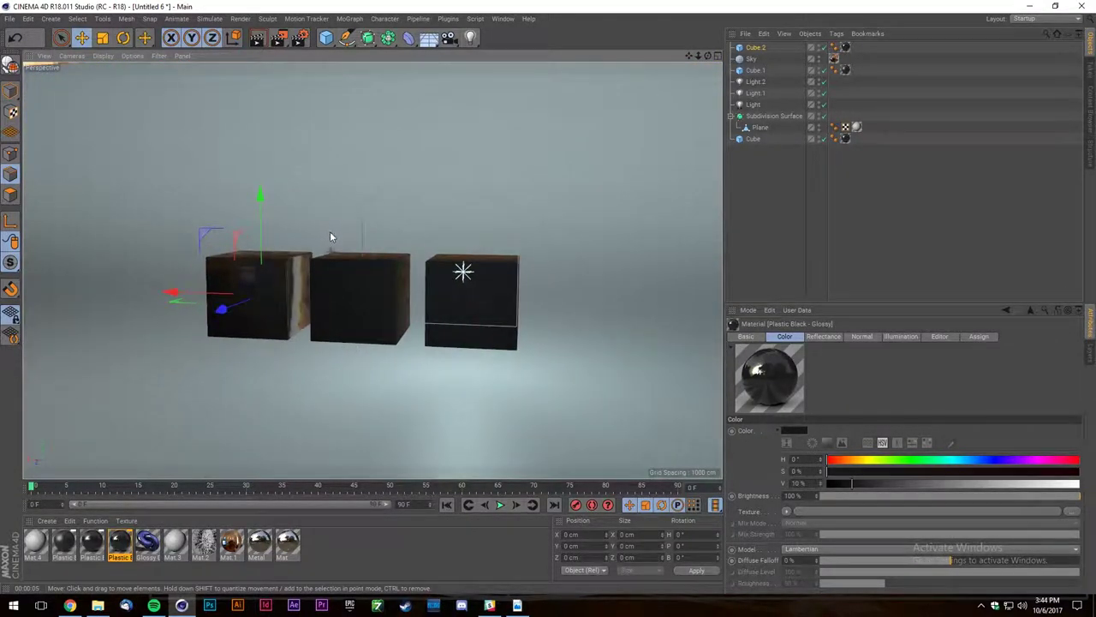
scroll(329, 236, "up", 2)
left_click(299, 38)
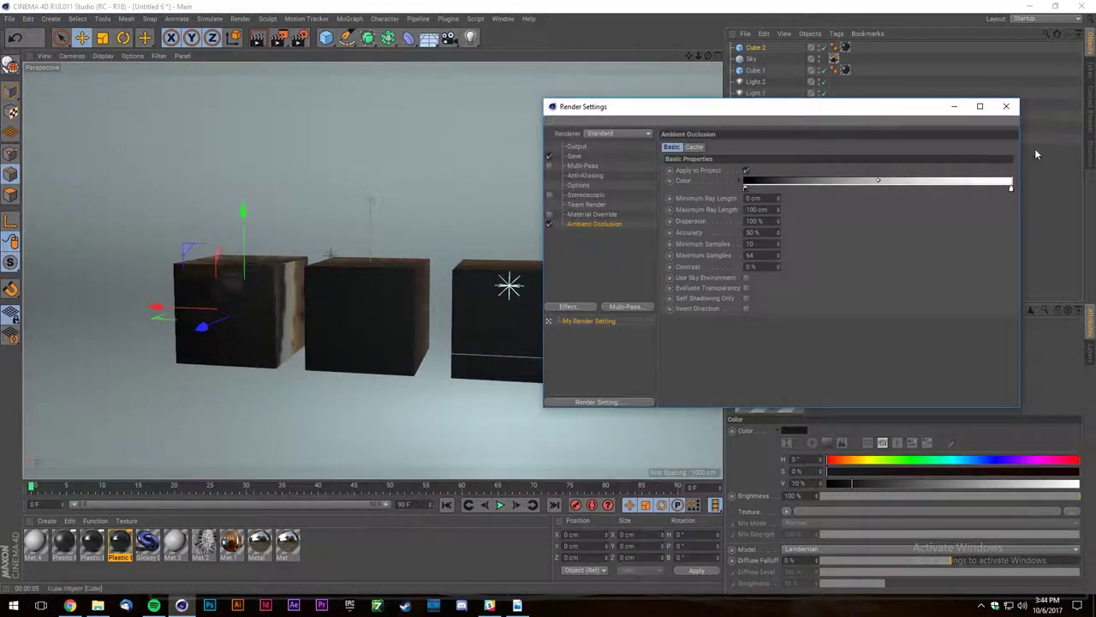
left_click(1005, 107)
scroll(276, 355, "down", 2)
scroll(276, 354, "up", 1)
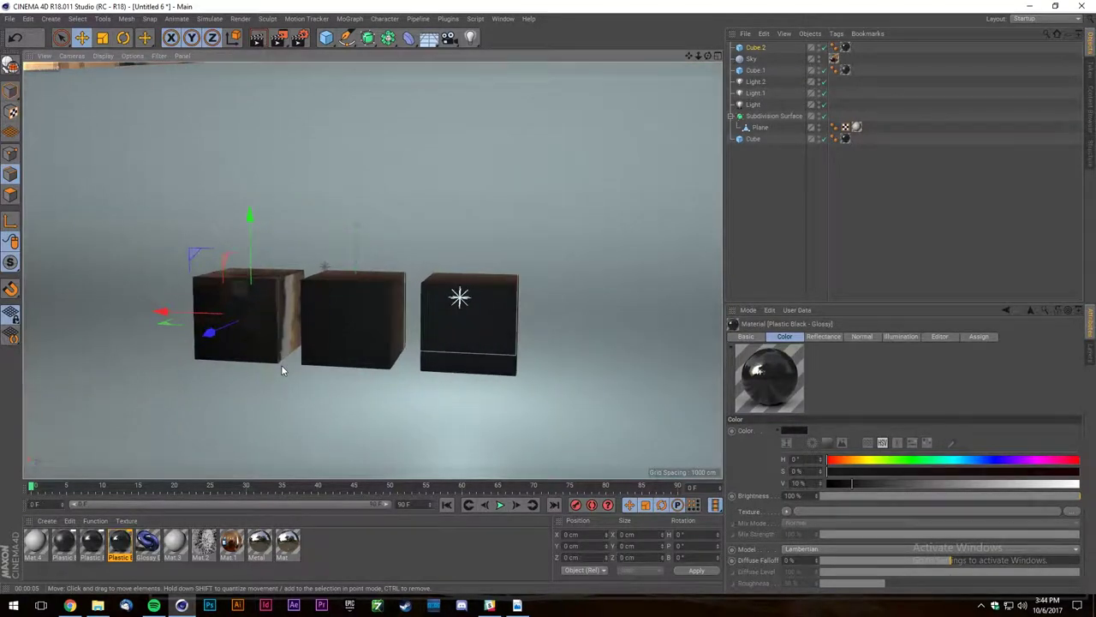
scroll(189, 409, "down", 1)
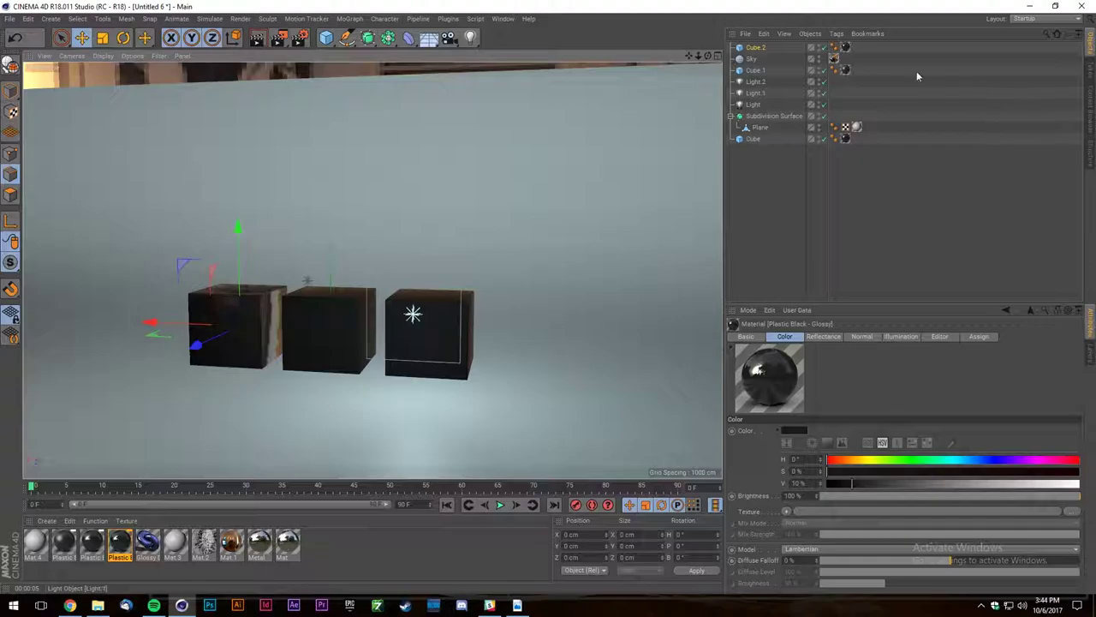
Sketch the bowl, stem and start of the foot of a goblet half-profile in the Front view with a Bezier Pen spline.
left_click(1090, 111)
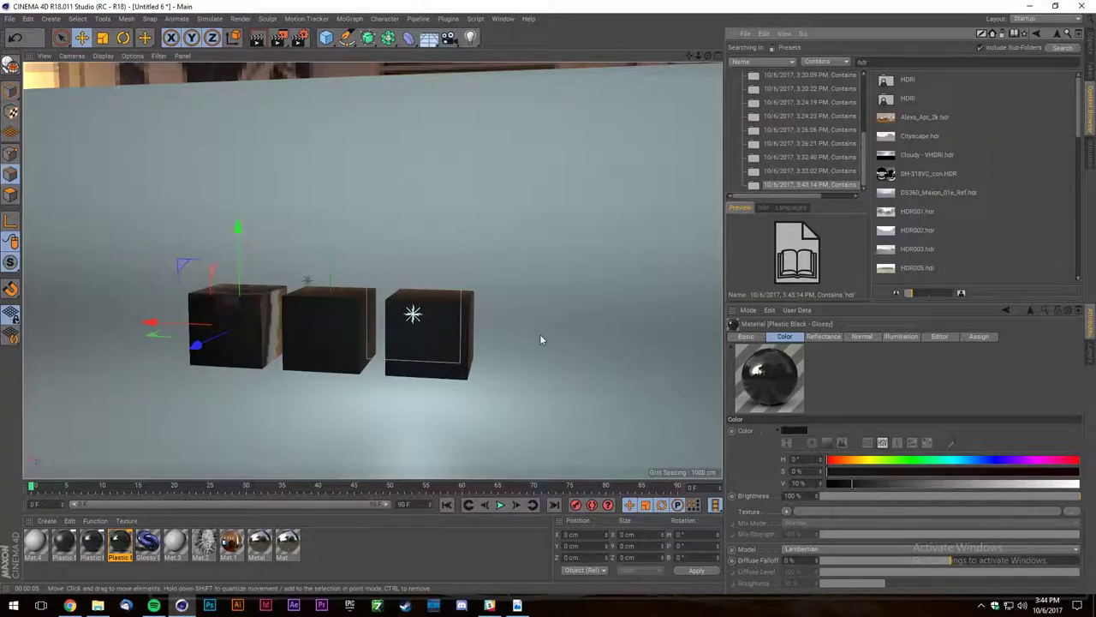
left_click(717, 56)
scroll(271, 421, "down", 4)
scroll(311, 382, "up", 4)
left_click(346, 37)
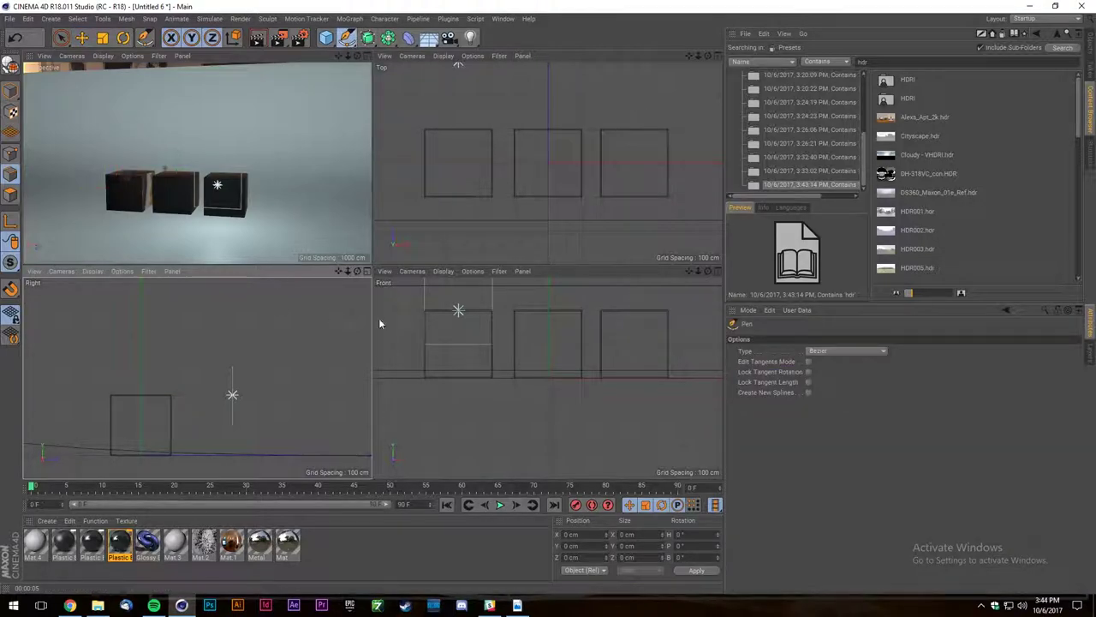
scroll(563, 353, "down", 3)
scroll(527, 347, "up", 3)
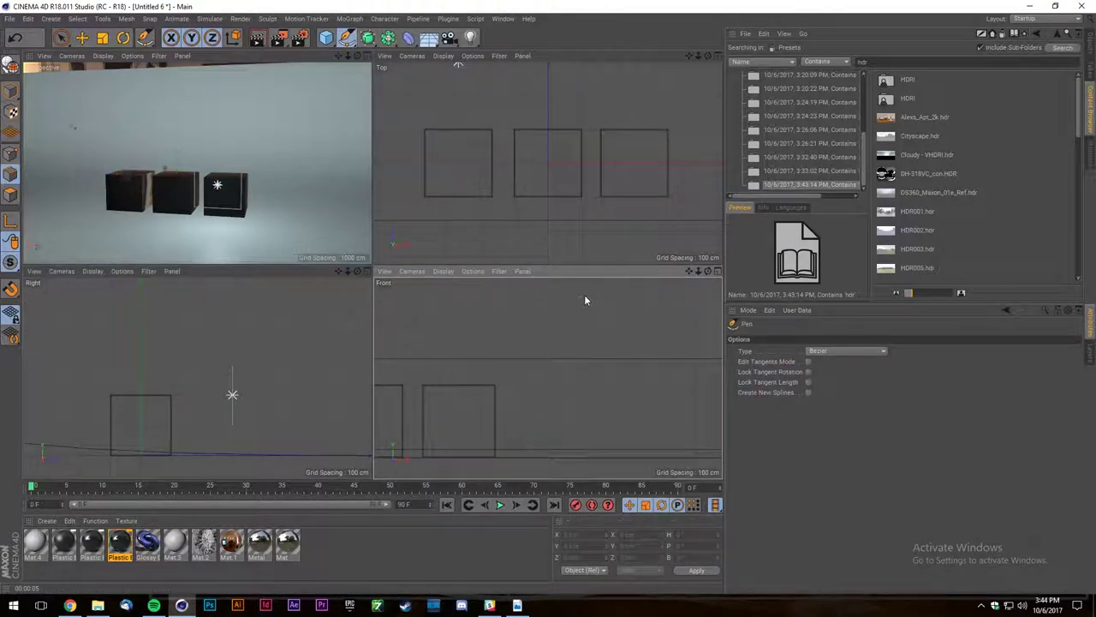
left_click_drag(573, 295, 585, 276)
left_click_drag(577, 322, 550, 351)
left_click_drag(541, 434, 552, 456)
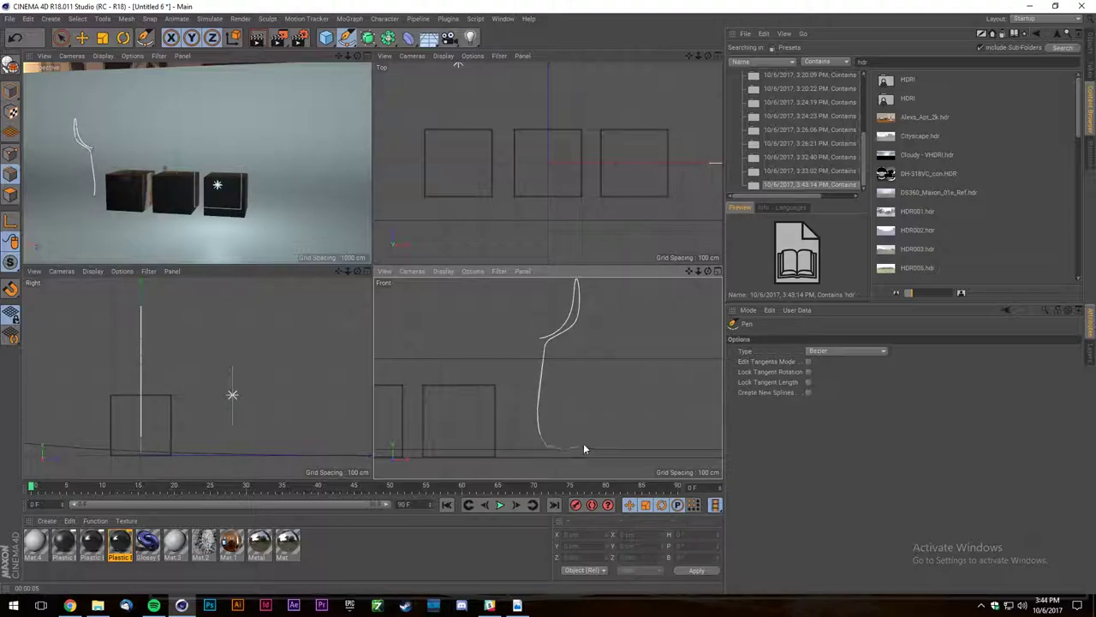
scroll(593, 461, "up", 5)
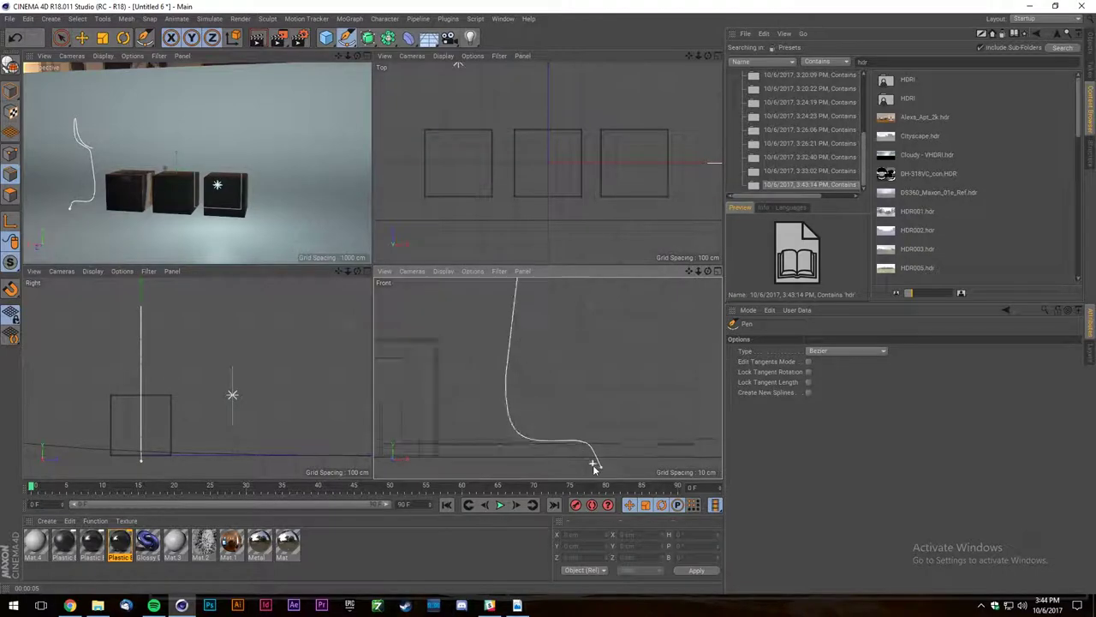
Undo the last foot points and redraw the goblet's foot with a flat underside, ending the spline below the bowl.
key("ctrl+z")
key("ctrl+z")
mouse_move(596, 455)
left_mouse_down()
mouse_move(626, 482)
mouse_move(592, 457)
mouse_move(597, 438)
mouse_move(610, 463)
left_mouse_up()
scroll(419, 453, "down", 3)
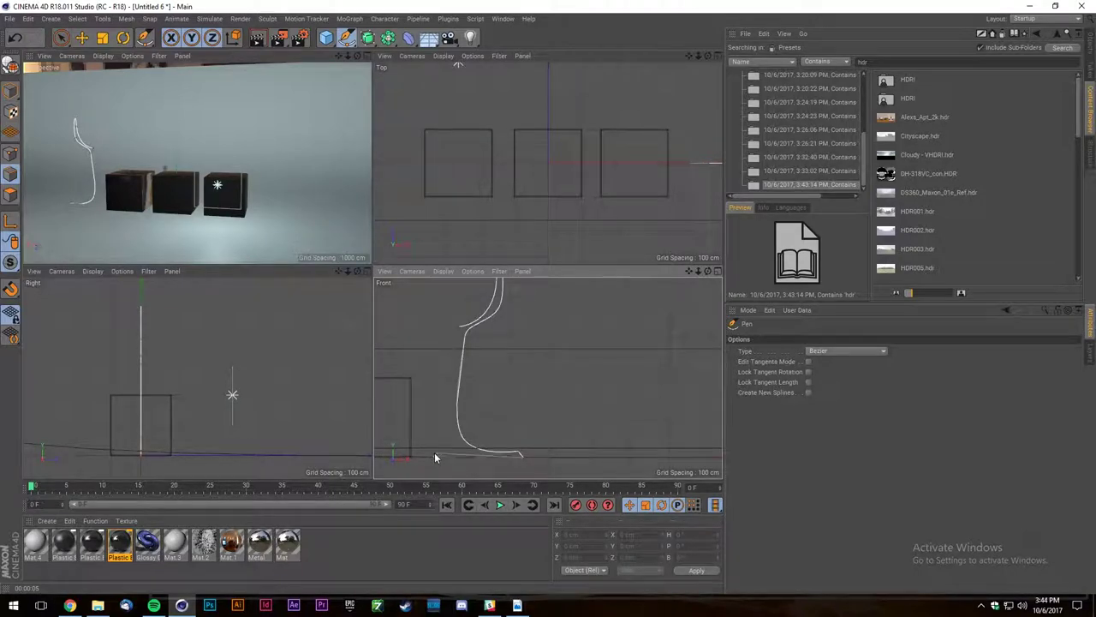
left_click_drag(464, 441, 456, 461)
left_click(454, 460)
key("space")
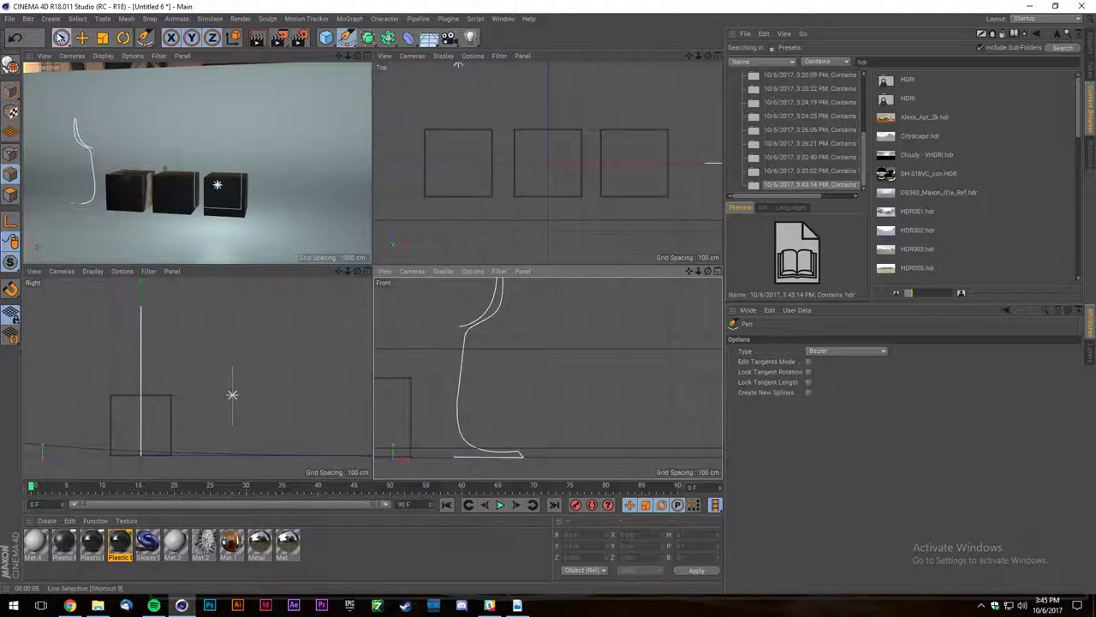
Set the coordinates to World, shift the spline's upper end point along X, and scale both end points into vertical alignment.
left_click(11, 154)
left_click(441, 314)
left_click(460, 328)
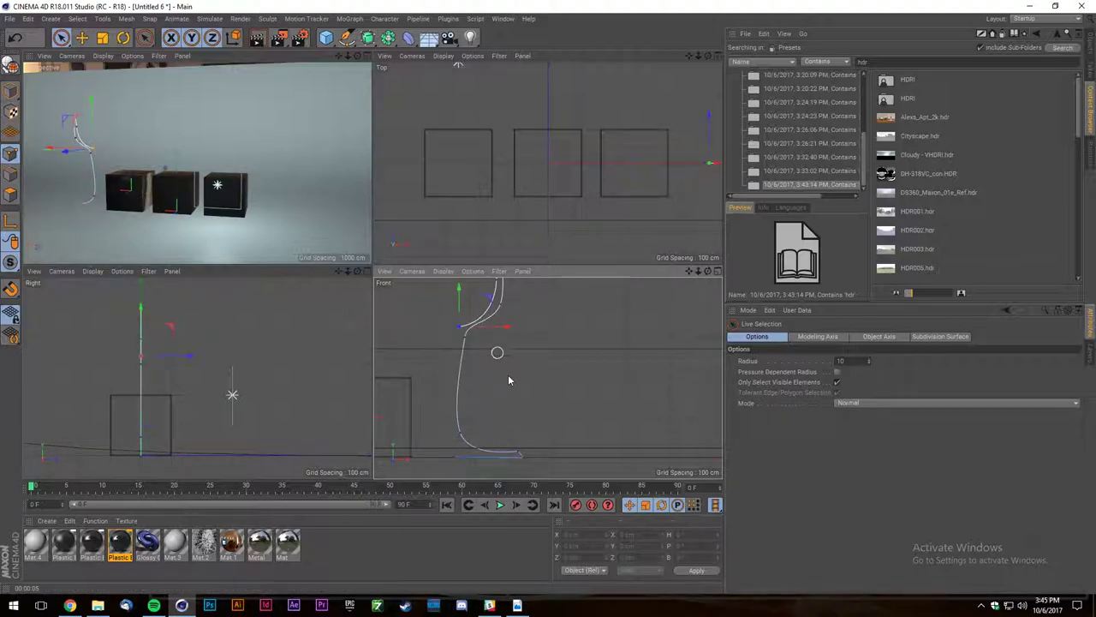
left_click(586, 571)
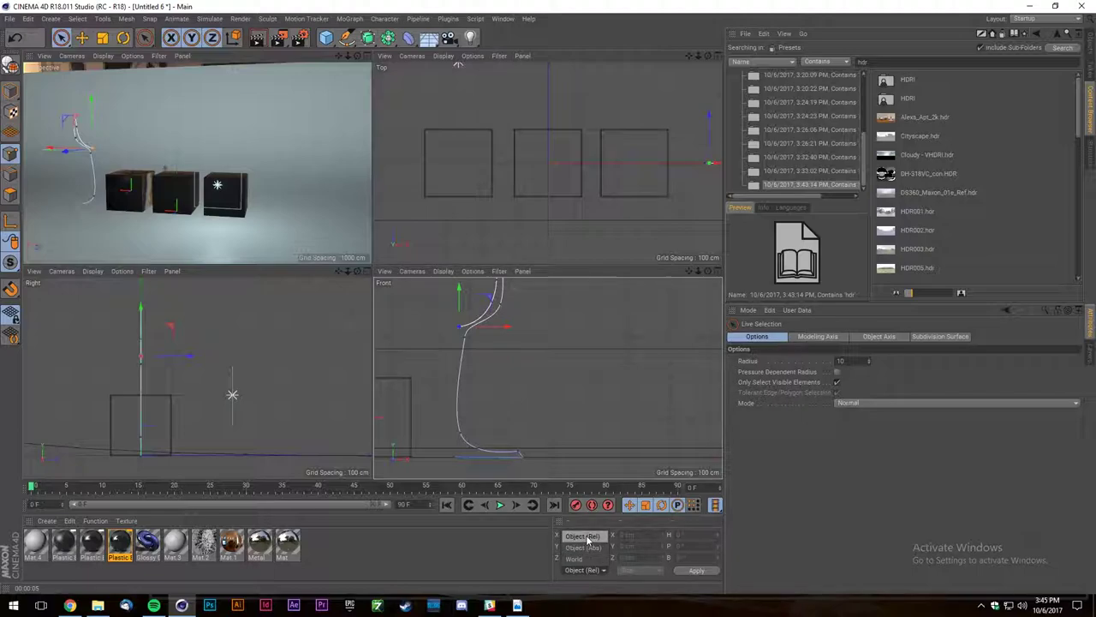
left_click(584, 570)
left_click(591, 559)
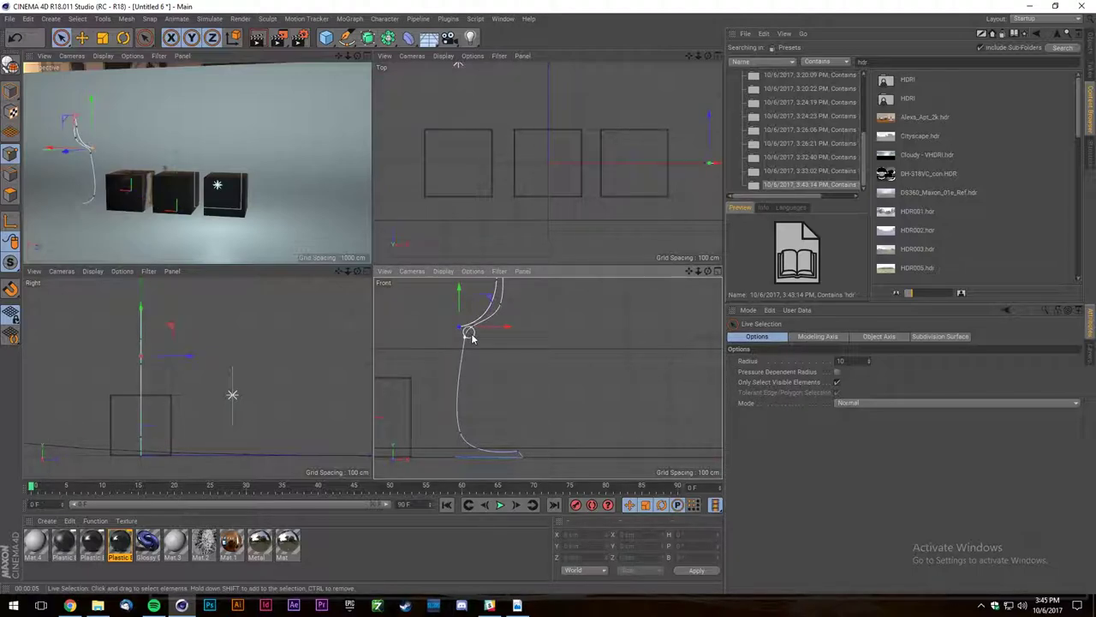
left_click_drag(506, 327, 502, 332)
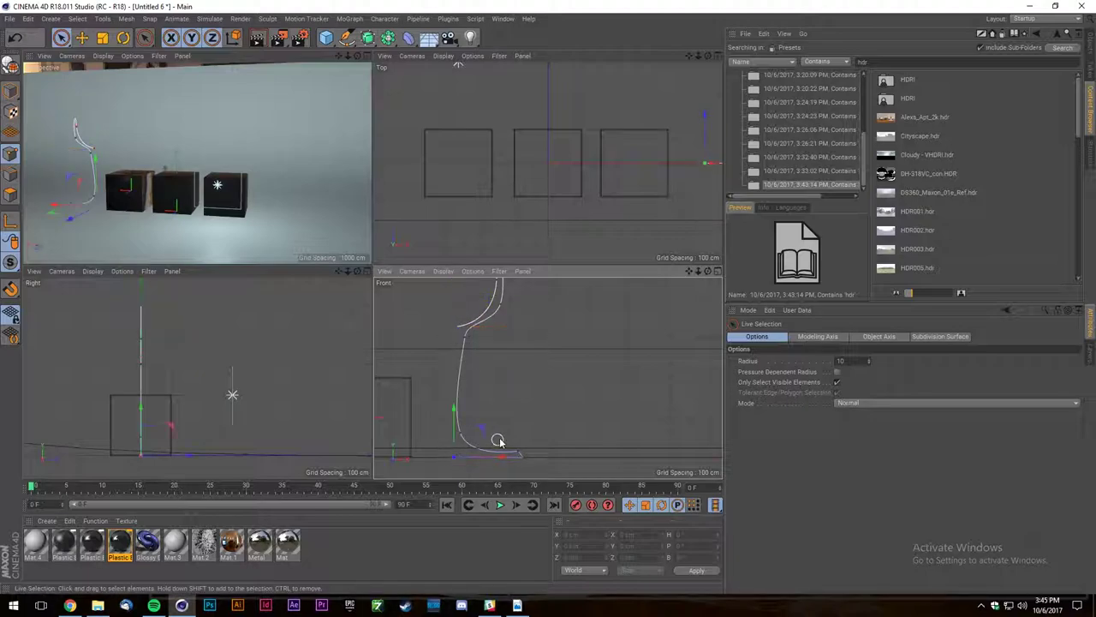
left_click(455, 455, "shift")
key("t")
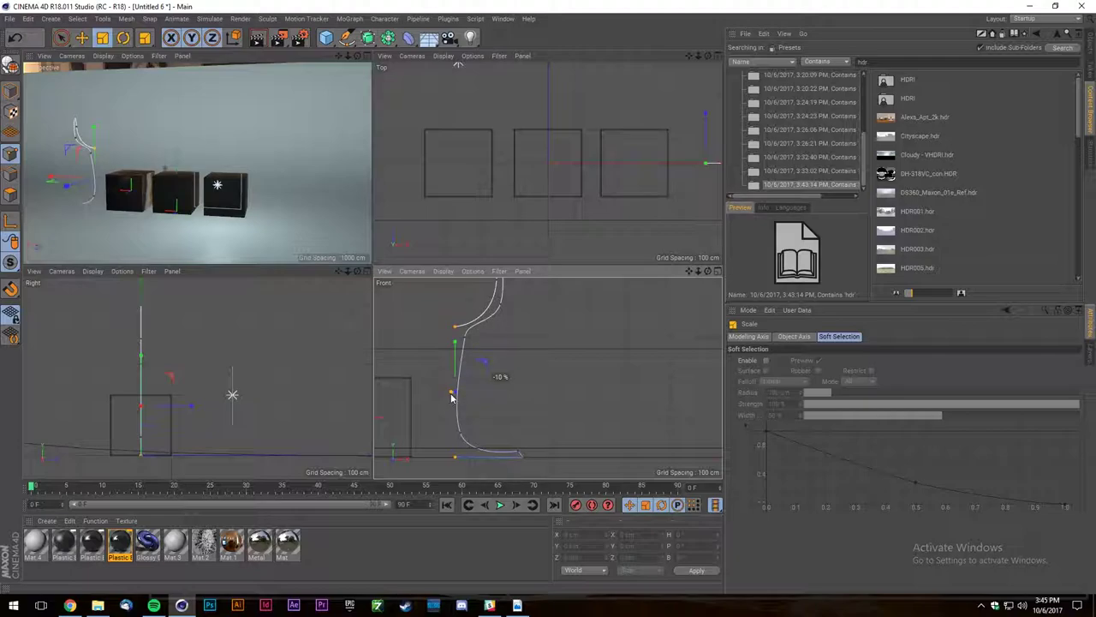
Add a Lathe object and make the profile spline its child.
middle_click(370, 75)
key("shift+c")
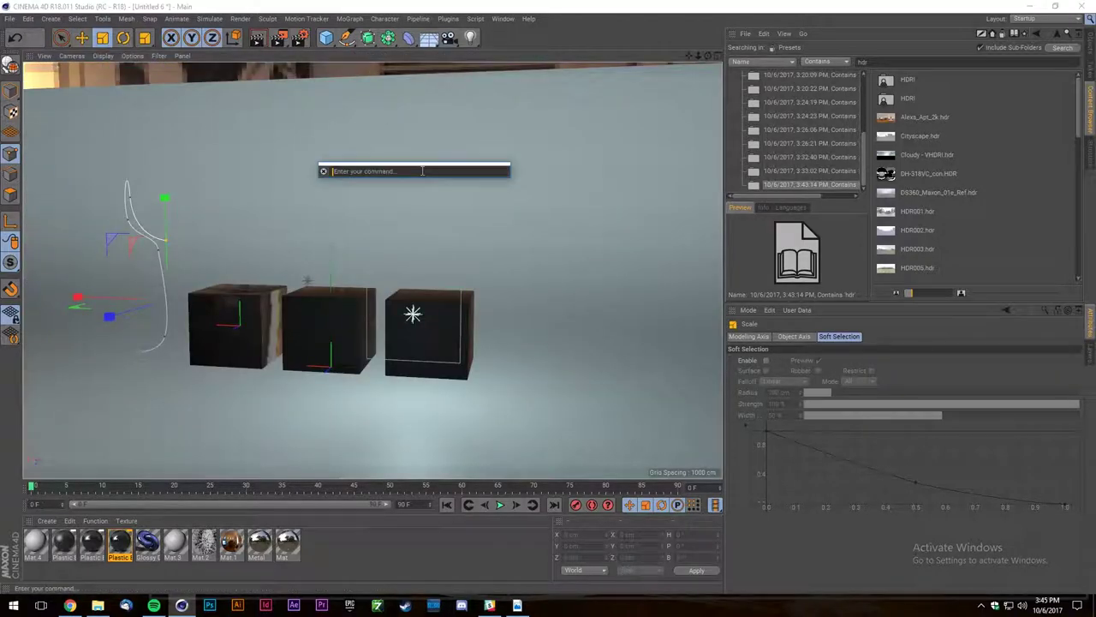
type("lathe")
key("Return")
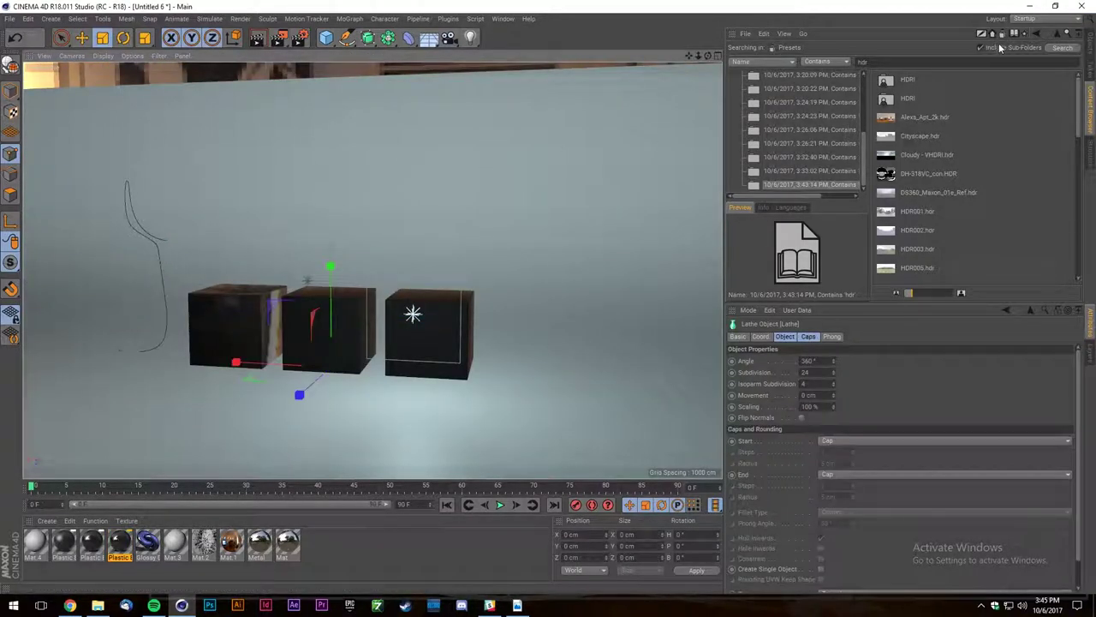
left_click(1090, 52)
left_click_drag(754, 57, 751, 49)
left_click(753, 48)
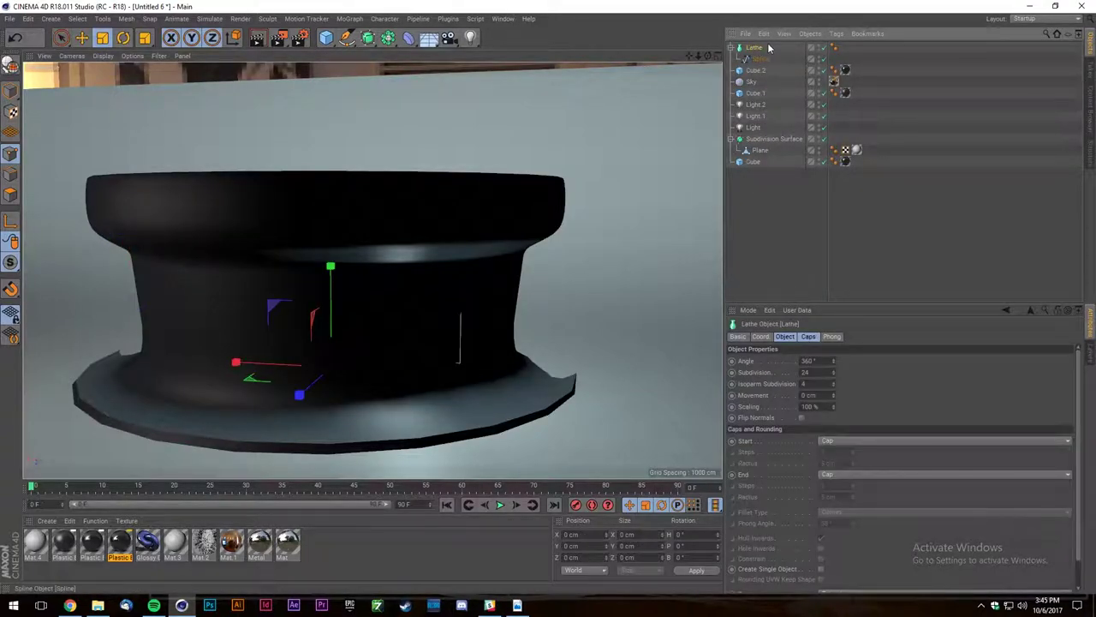
Move the spline inward along X until the lathe forms a slim goblet, and move the Lathe beside the cubes.
left_click(757, 59)
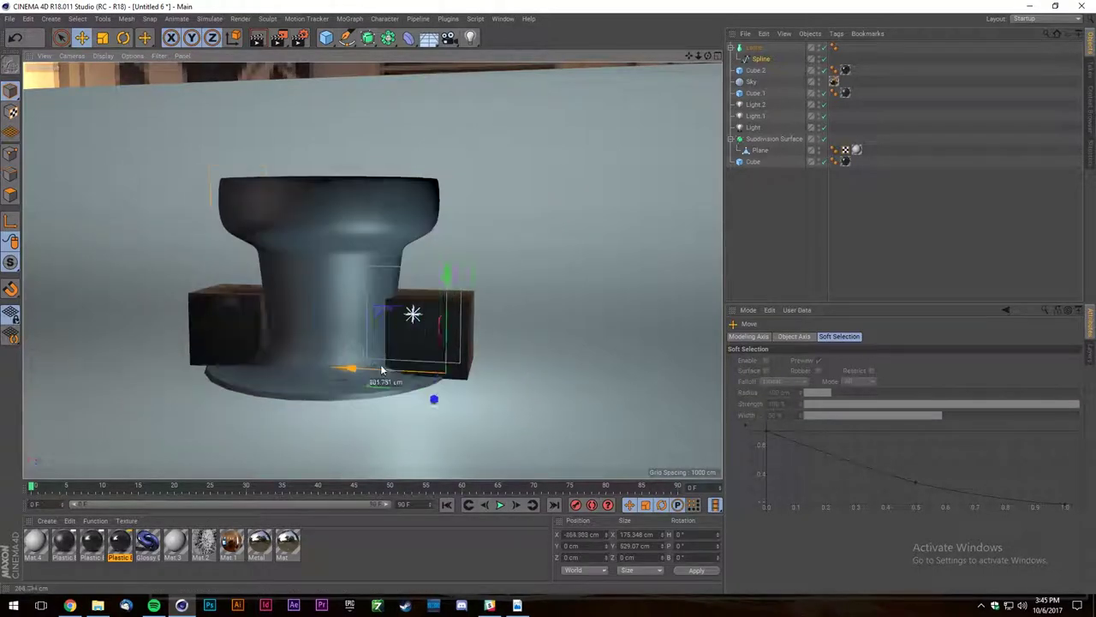
left_click_drag(365, 372, 437, 372)
left_click(751, 47)
left_click_drag(264, 362, 482, 368)
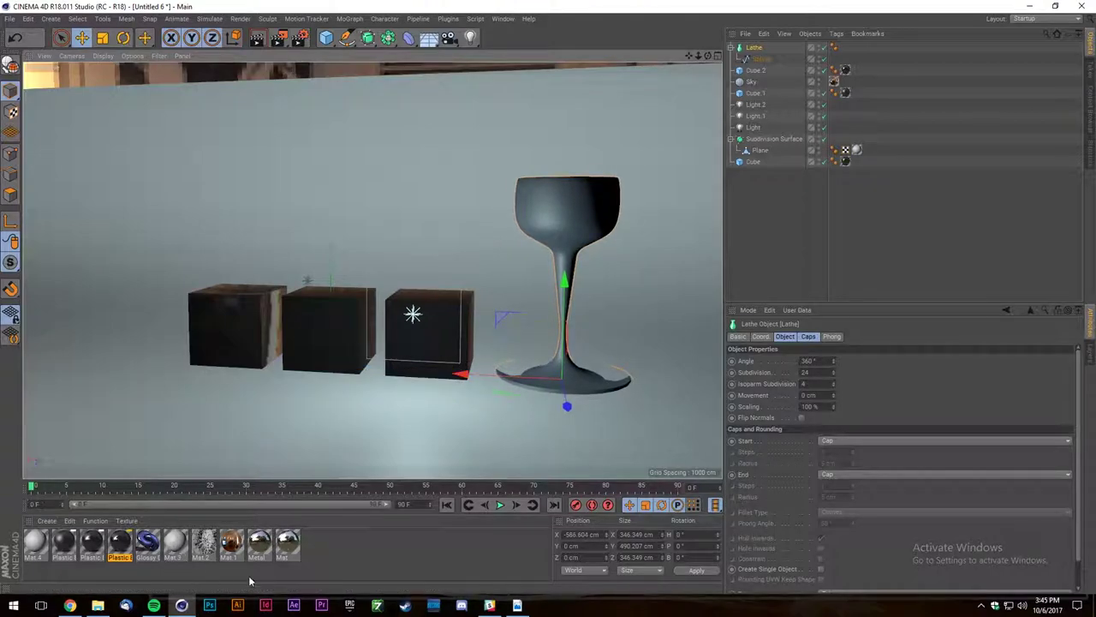
Create a new material with Transparency enabled and Reflectance disabled, and set its refraction to 1.33.
double_click(359, 549)
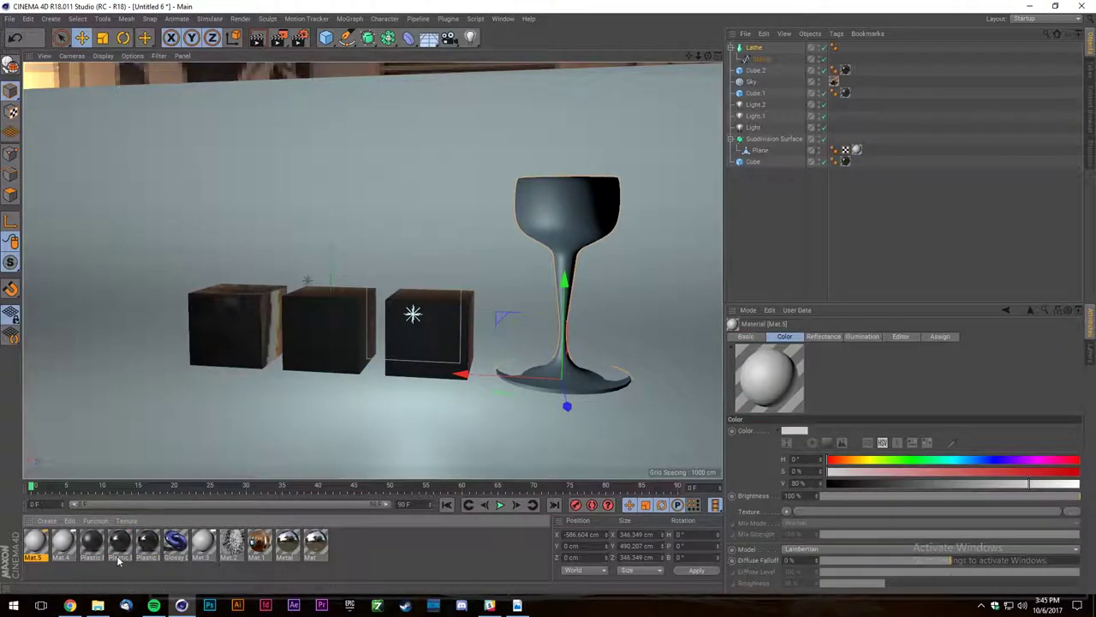
double_click(36, 541)
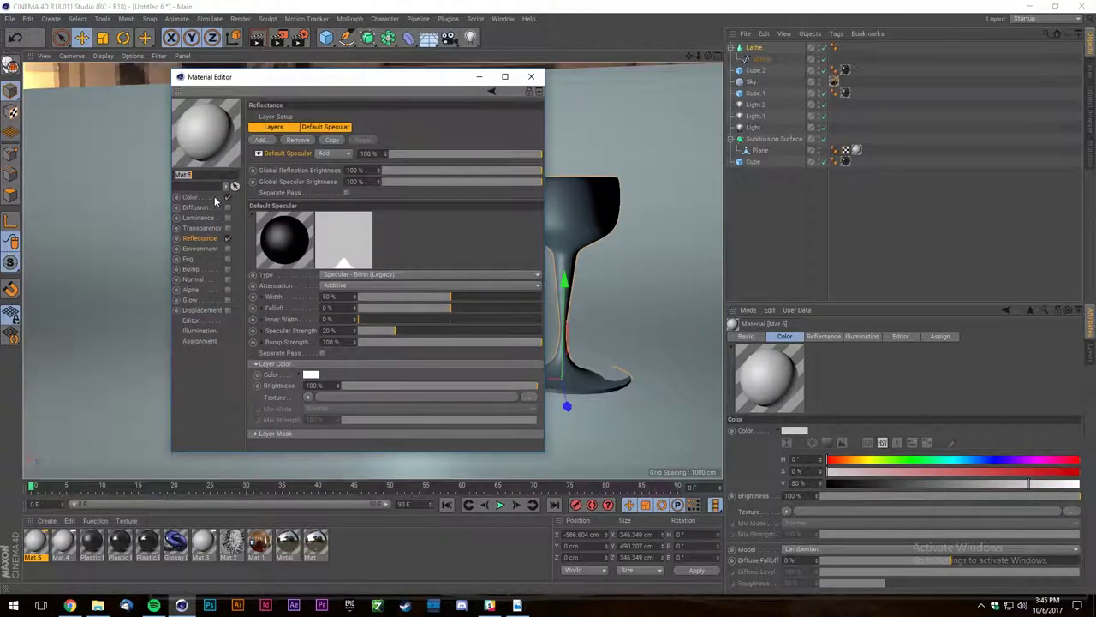
left_click(190, 197)
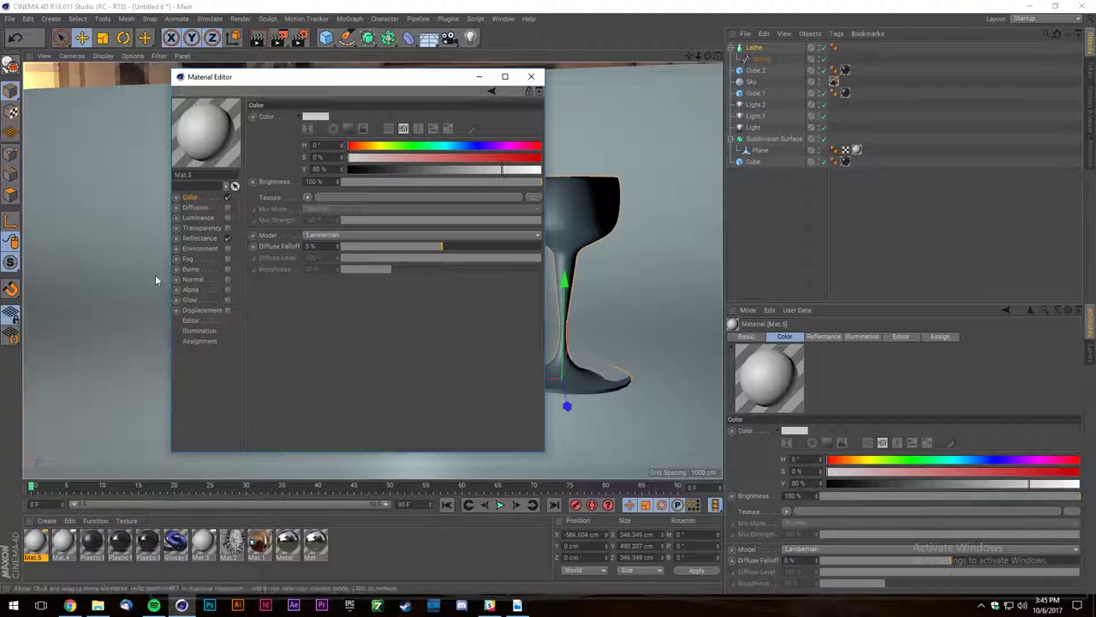
left_click(531, 76)
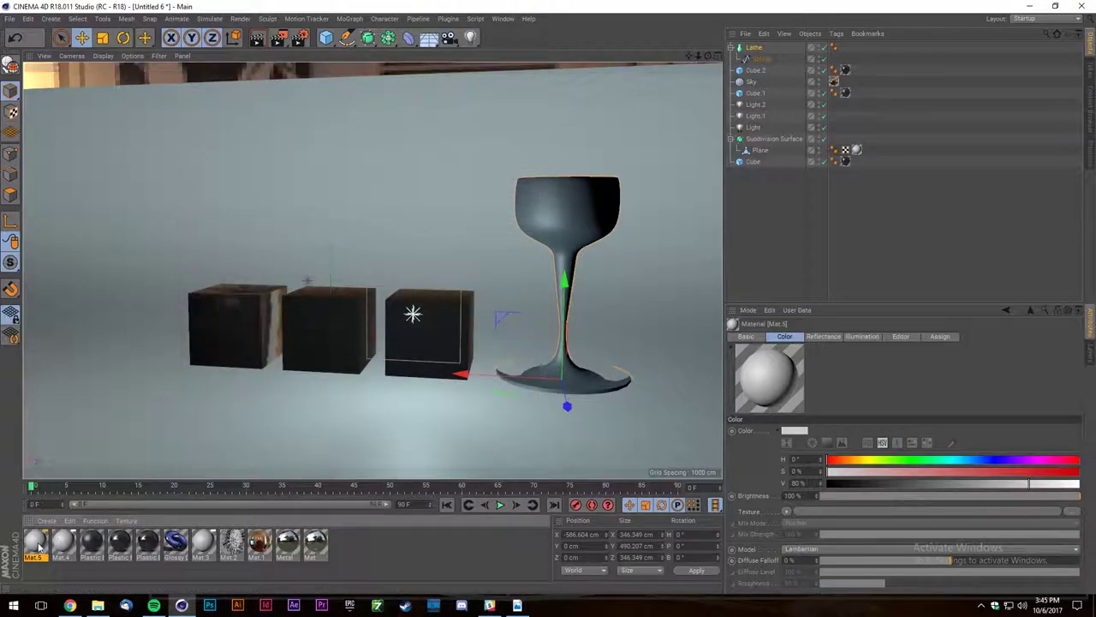
double_click(39, 545)
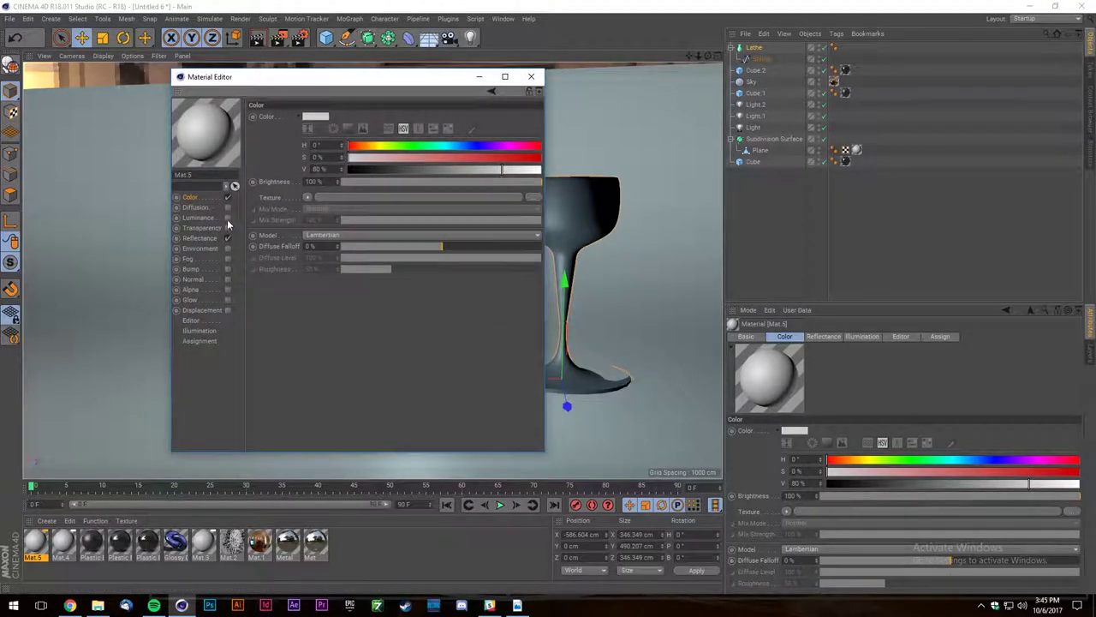
left_click(227, 236)
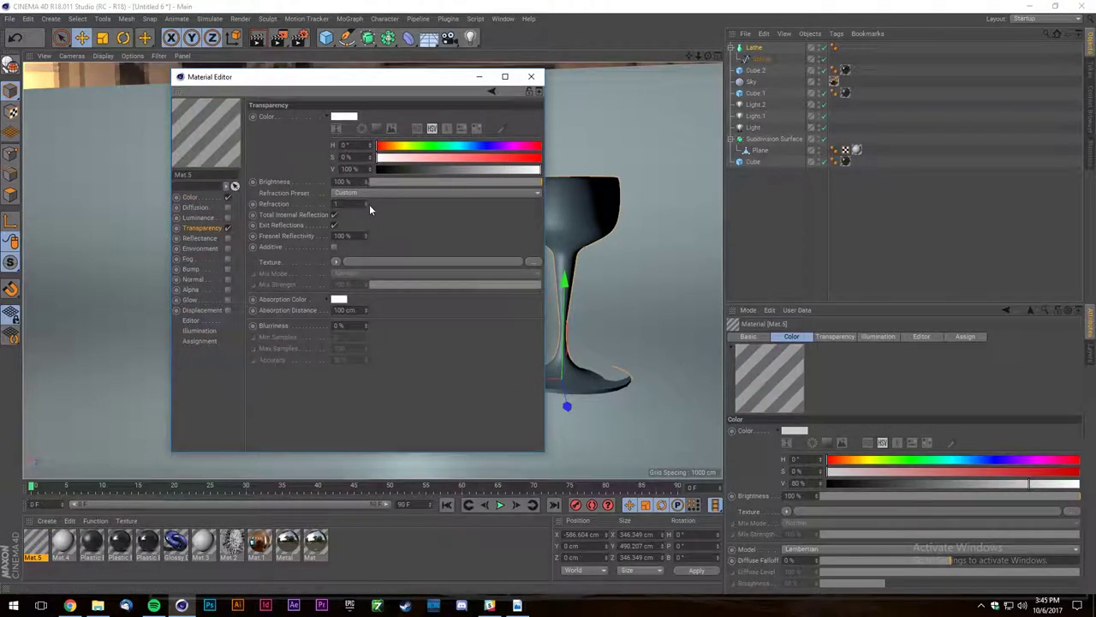
type(".3")
key("Return")
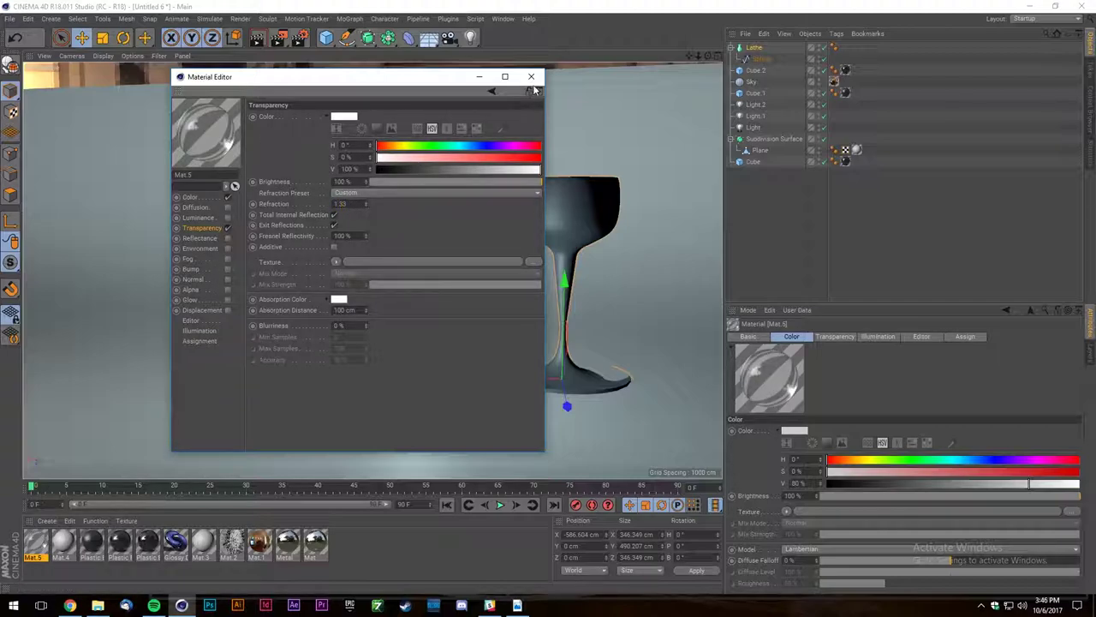
left_click(530, 77)
Assign the transparent material to the goblet and render the view.
left_click_drag(36, 541, 557, 225)
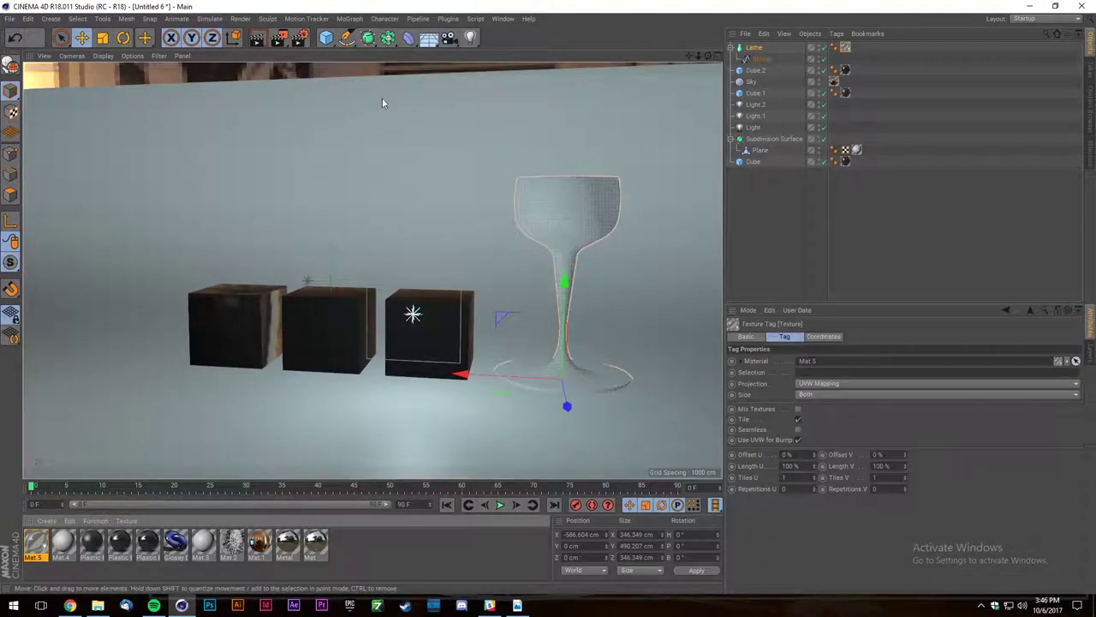
left_click(257, 39)
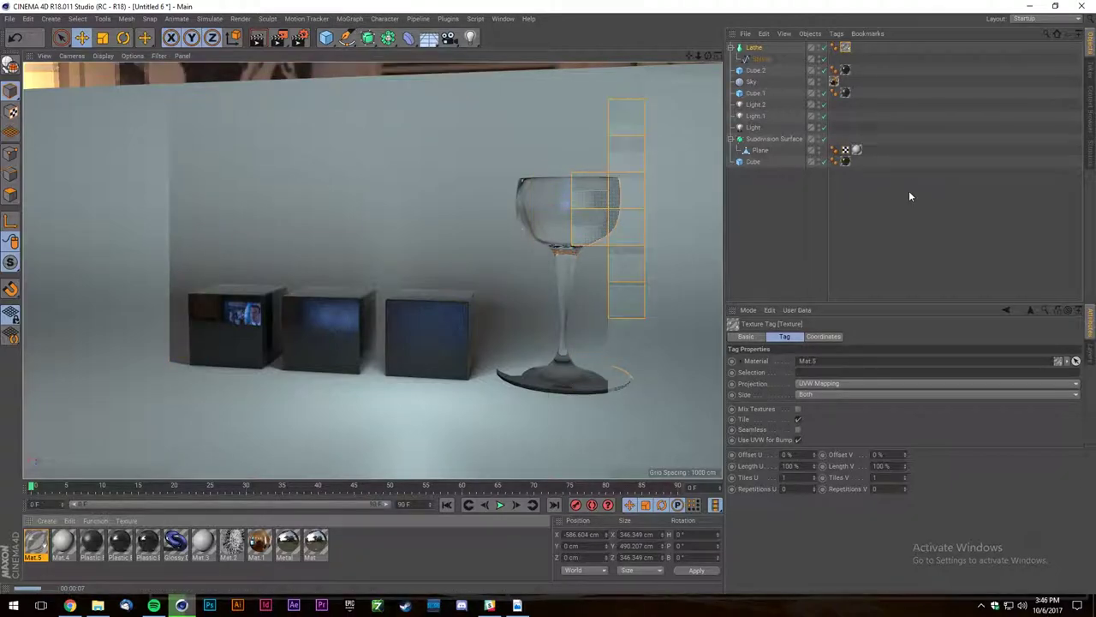
left_click(821, 177)
Start a new project and add a Cloner object to it.
left_click(9, 18)
left_click(35, 27)
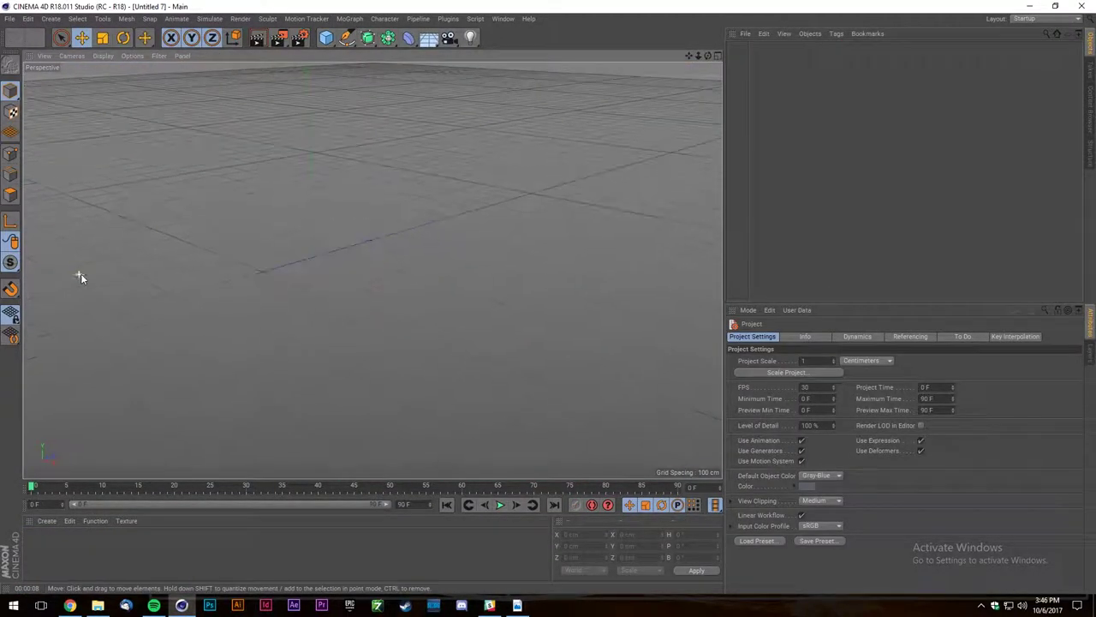
type("cloen")
key("BackSpace")
key("BackSpace")
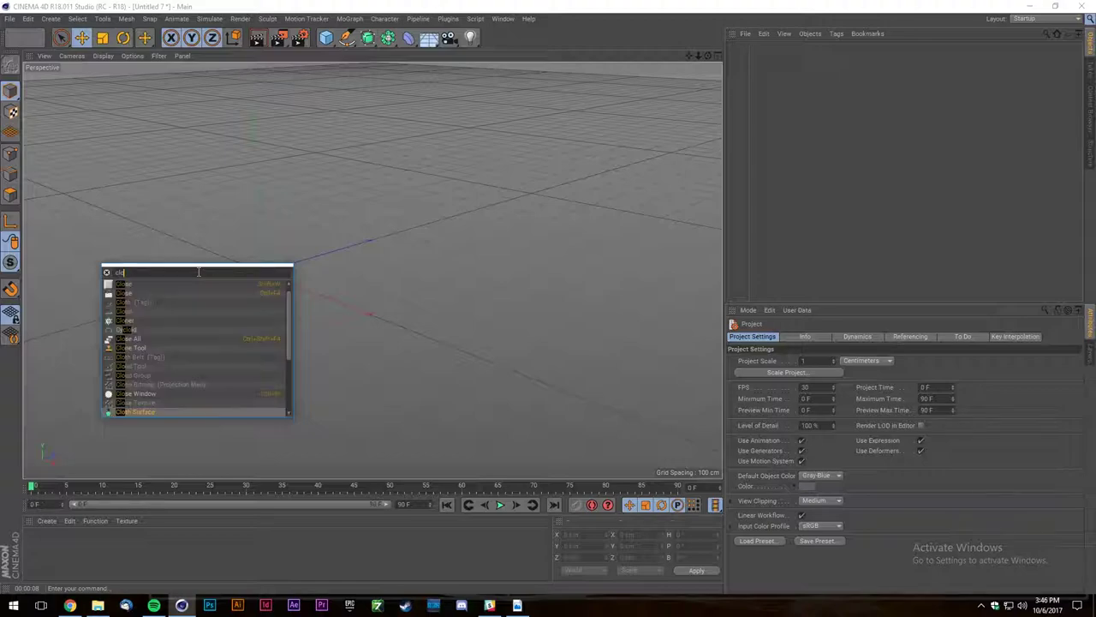
type("ner")
key("Return")
Add a cube, make it a child of the Cloner and select the Cloner.
scroll(439, 292, "down", 3)
left_click(327, 40)
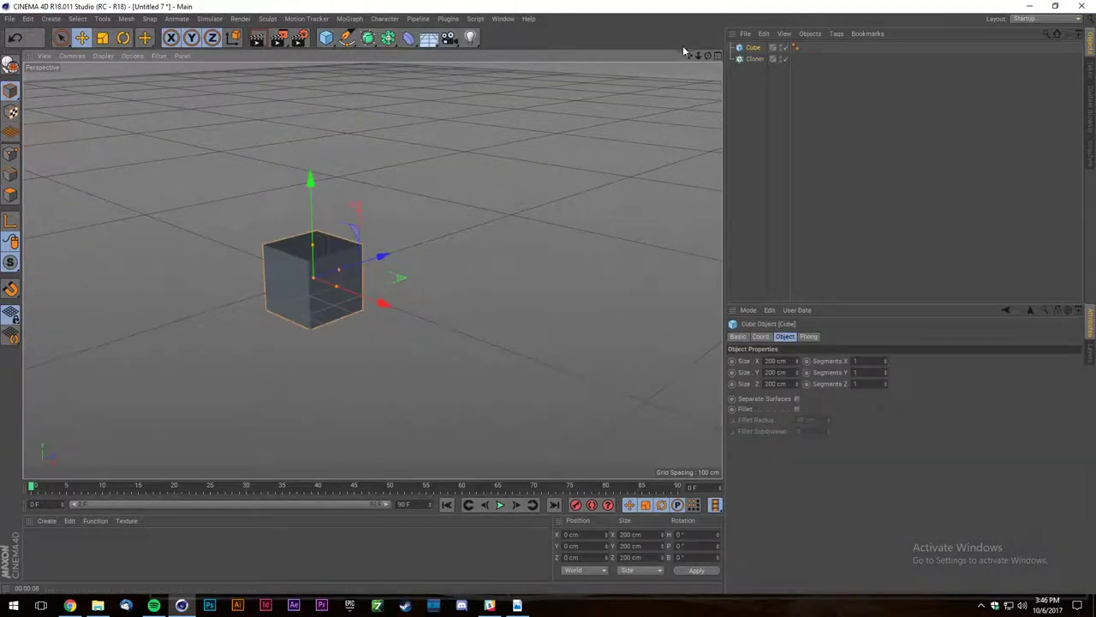
left_click_drag(752, 49, 754, 59)
left_click(754, 47)
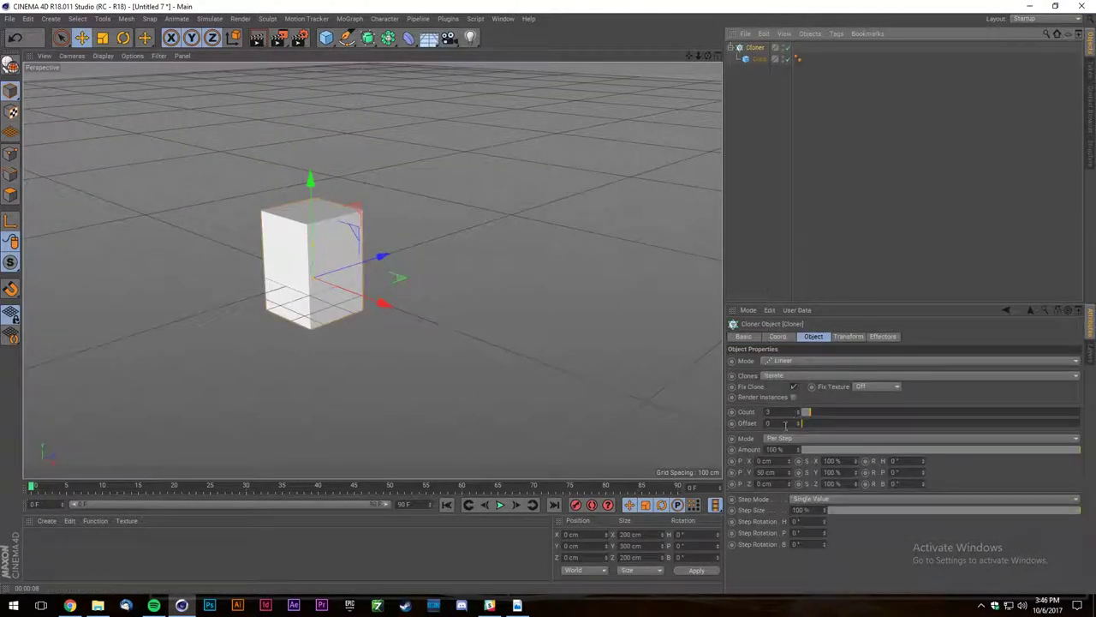
Set the Cloner's mode to Grid Array with counts of 10, 1 and 10.
left_click(792, 361)
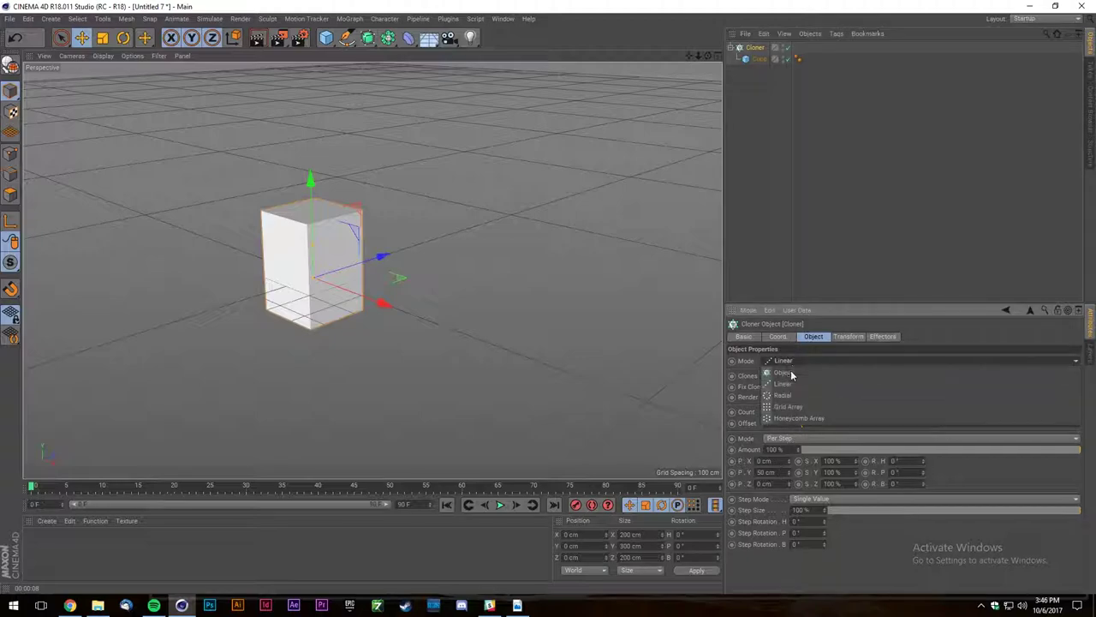
left_click(786, 394)
scroll(794, 363, "down", 1)
scroll(795, 363, "down", 1)
scroll(798, 377, "up", 1)
left_click(815, 414)
key("Return")
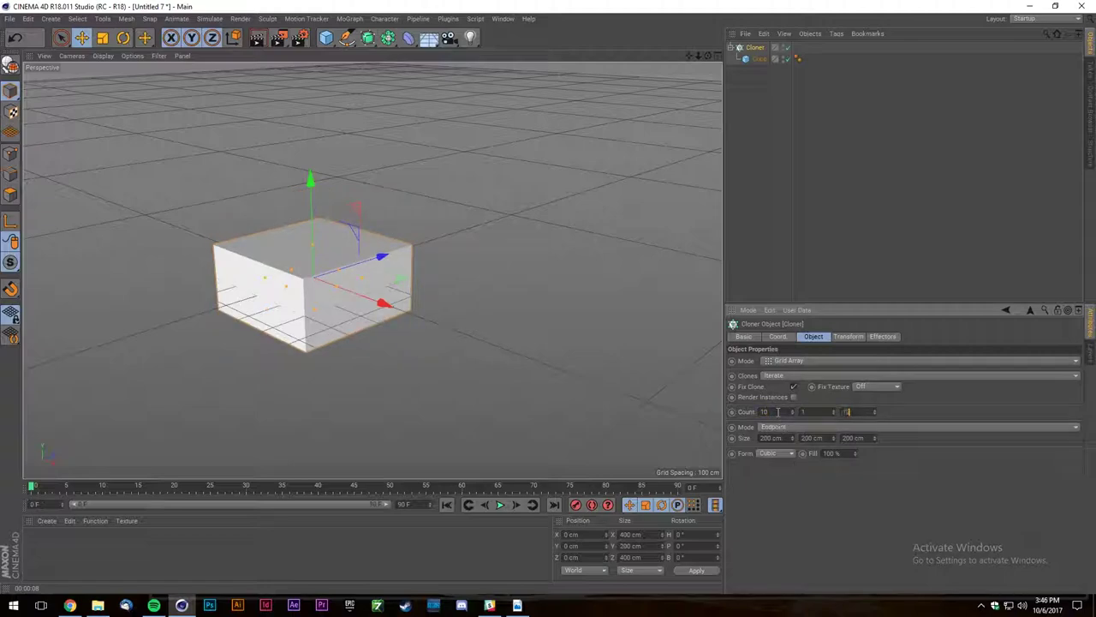
Spread the clone grid to about 2504 cm in X and 2809 cm in Z.
left_click_drag(792, 438, 788, 465)
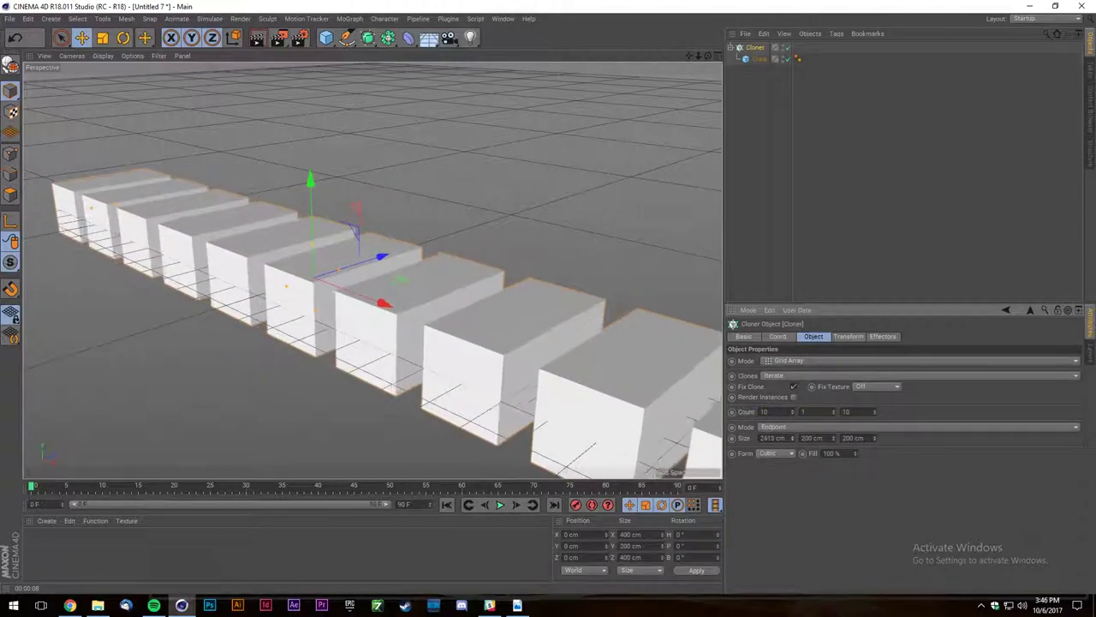
left_click_drag(874, 438, 873, 467)
scroll(492, 302, "down", 5)
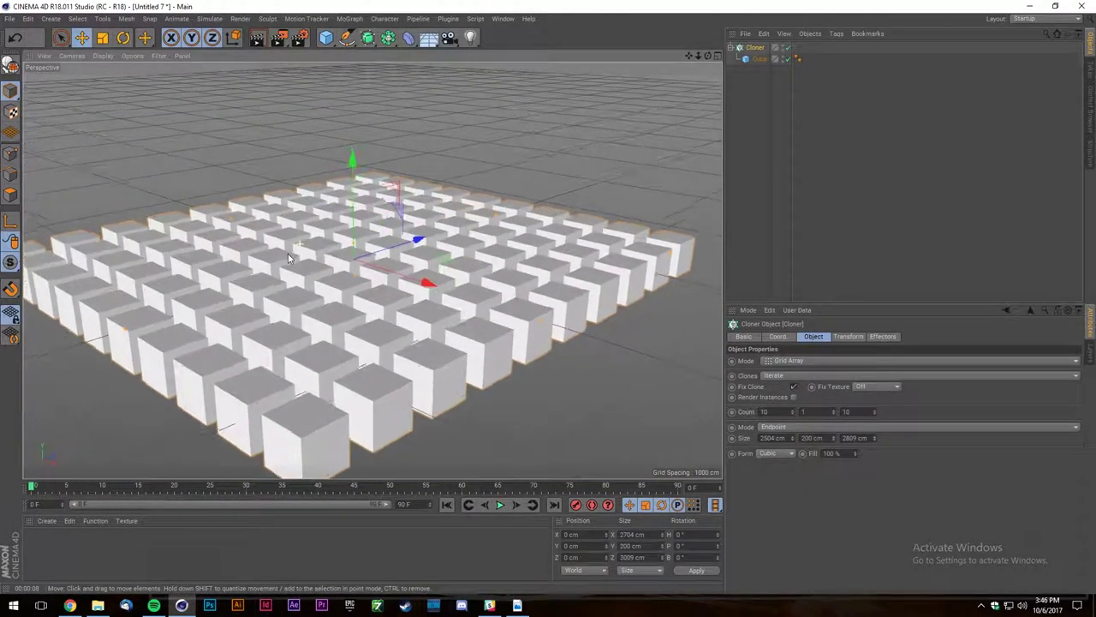
Add a Plain effector to the selected Cloner by searching the commands for "plain".
key("shift+c")
type("ppl")
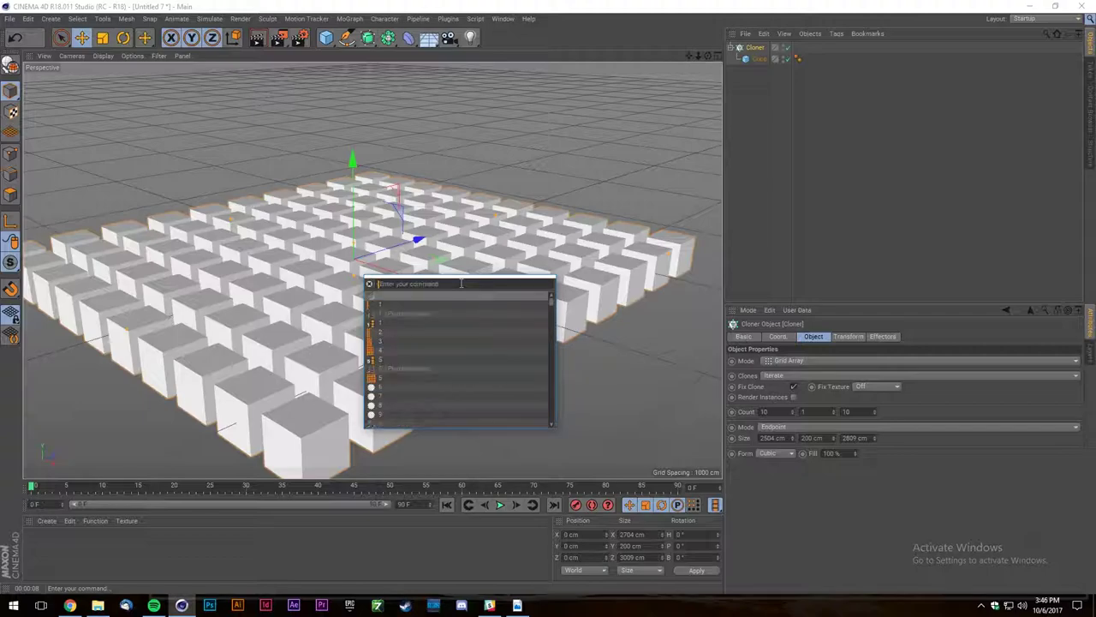
type("ai")
key("BackSpace")
key("BackSpace")
key("BackSpace")
key("BackSpace")
type("laim")
key("BackSpace")
type("n")
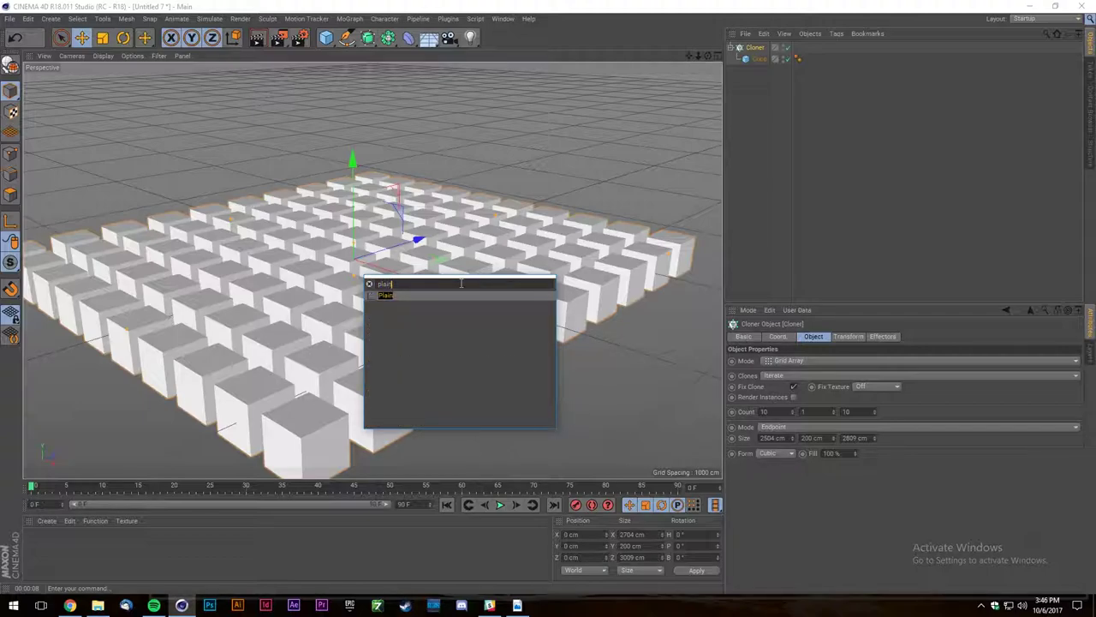
key("Return")
Set the Plain effector's Y position offset to 0 cm and move the effector to about -2142 cm in Z, beside the grid.
scroll(413, 137, "down", 5)
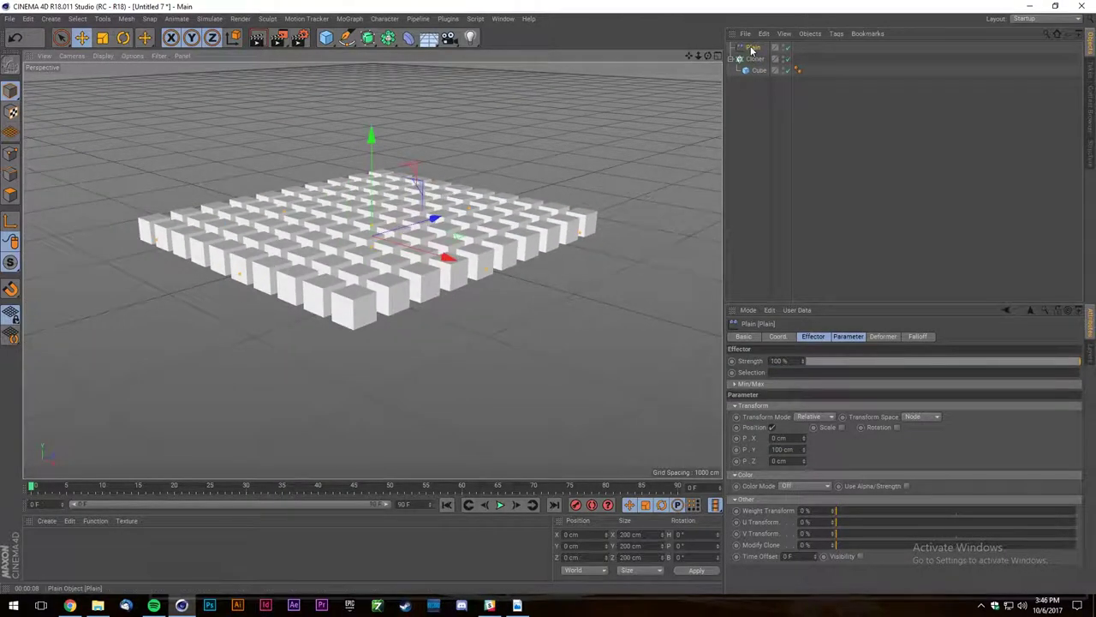
double_click(791, 451)
type("0")
key("Return")
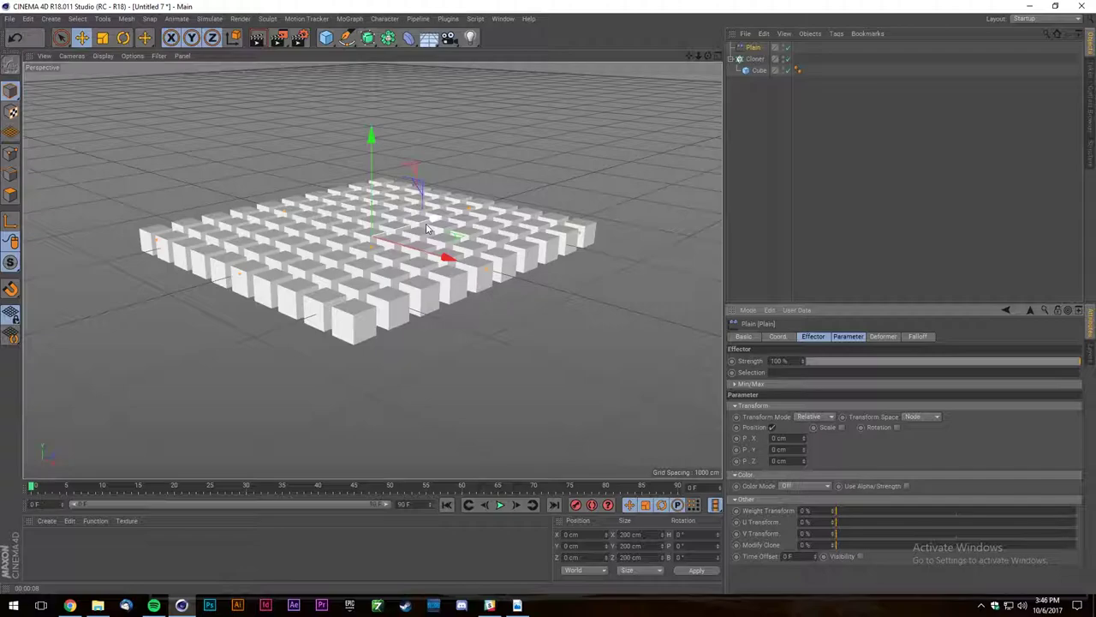
left_click_drag(431, 222, 231, 278)
scroll(345, 353, "down", 4)
scroll(196, 326, "up", 6)
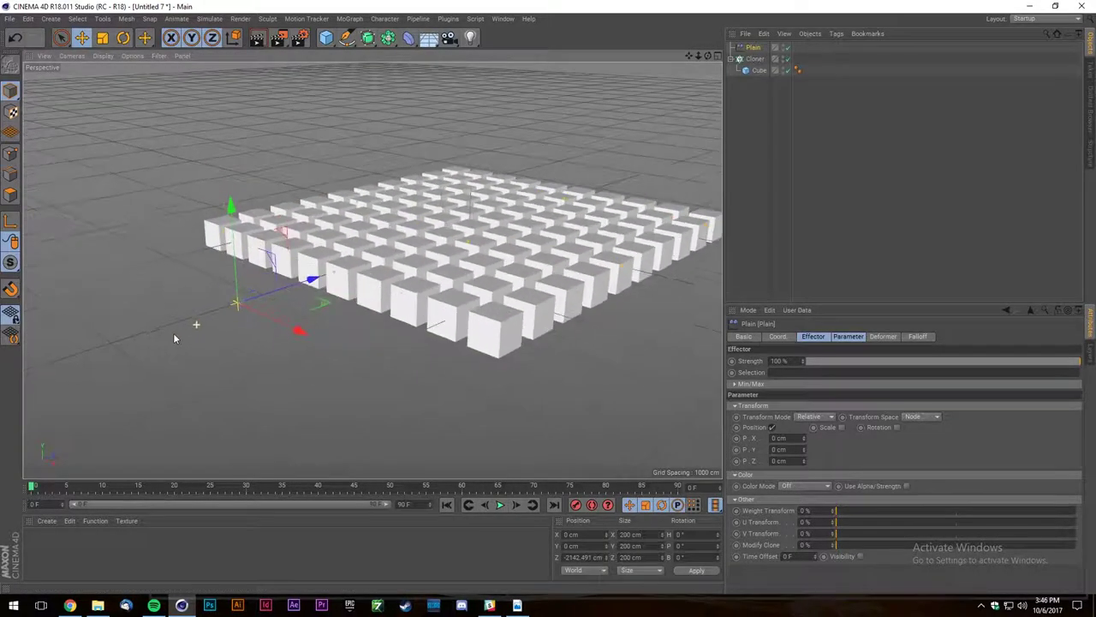
Raise the Plain effector's Y position offset to about 543 cm and set its falloff shape to Sphere.
left_click(802, 449)
left_click_drag(805, 446, 775, 472)
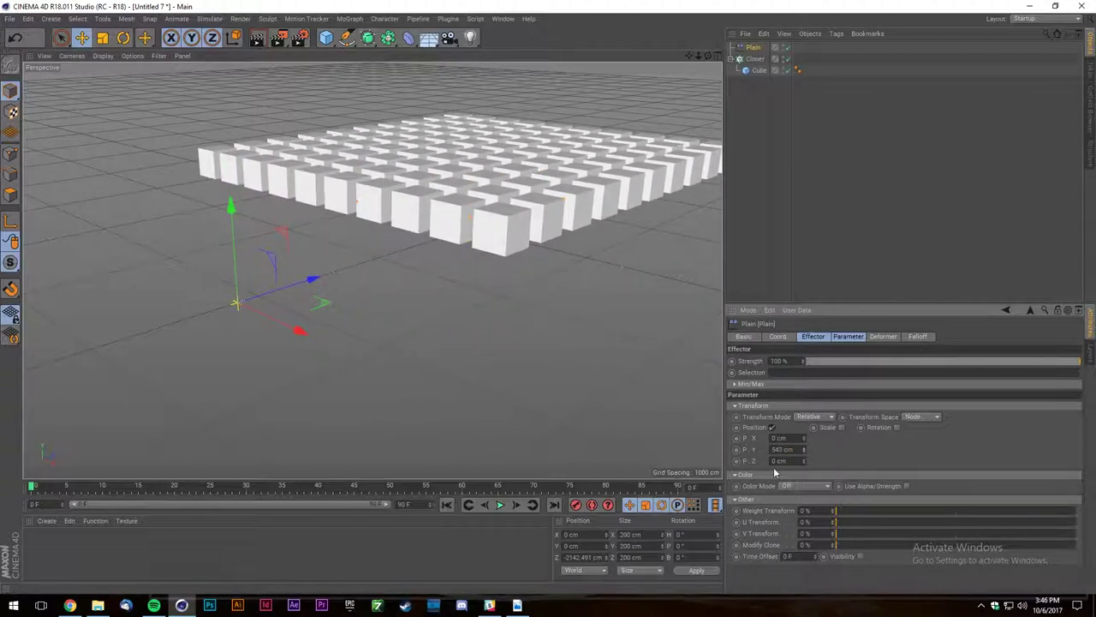
left_click(918, 336)
left_click(787, 360)
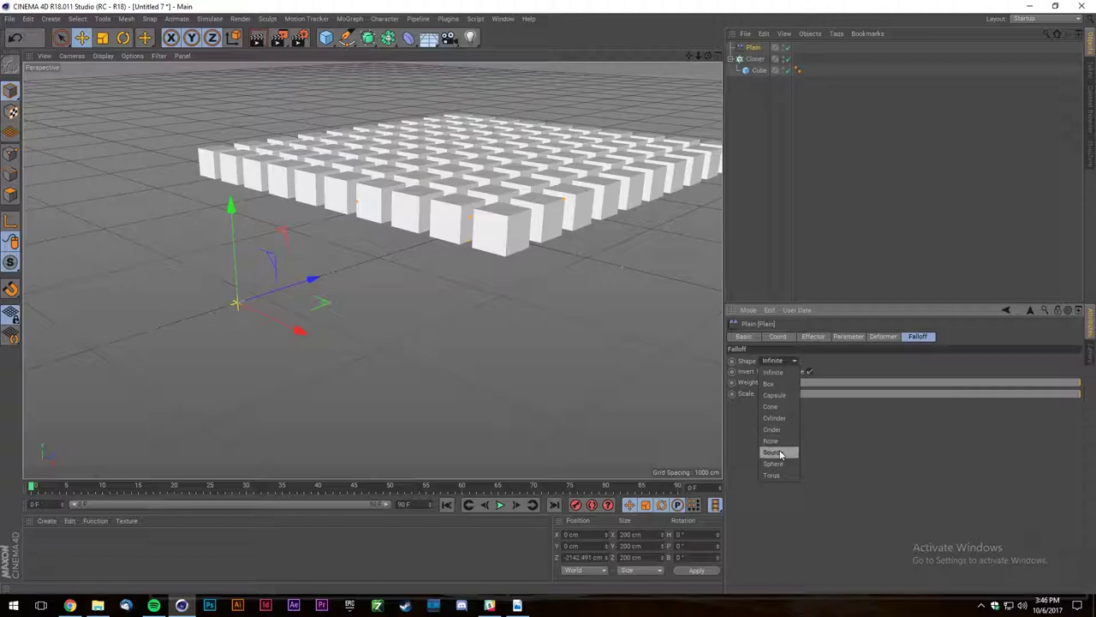
left_click(779, 464)
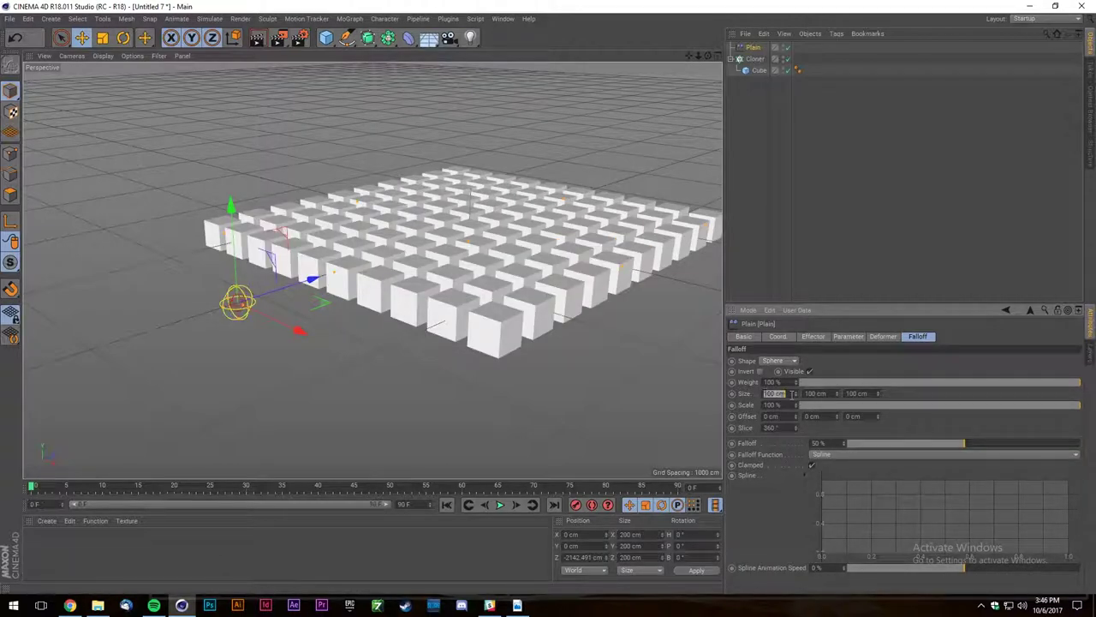
Set the spherical falloff's size to 1000 cm on all three axes.
key("Tab")
type("1000")
key("Tab")
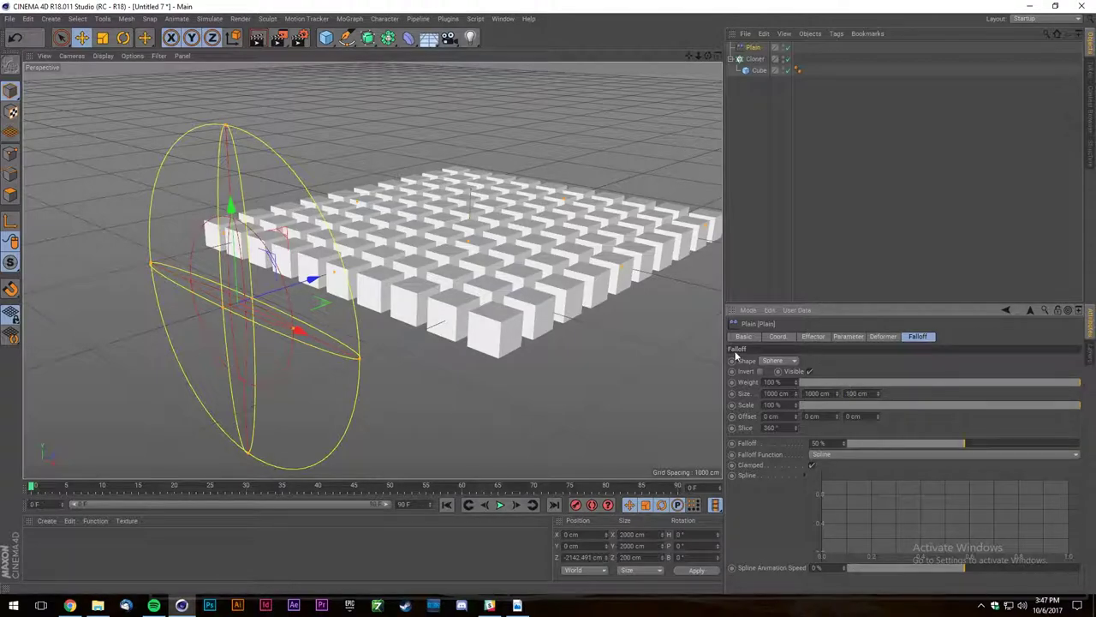
scroll(636, 327, "down", 1)
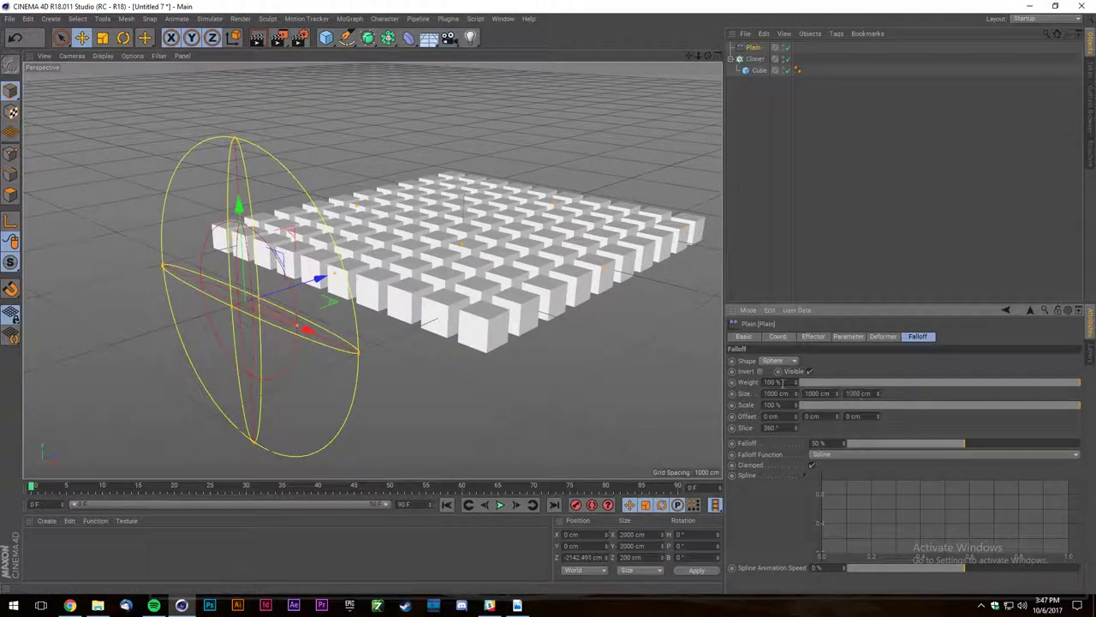
key("Return")
Move the Plain effector along Z into the edge of the cube grid, to about -1488 cm.
left_click_drag(708, 56, 454, 211)
left_click_drag(374, 274, 173, 304)
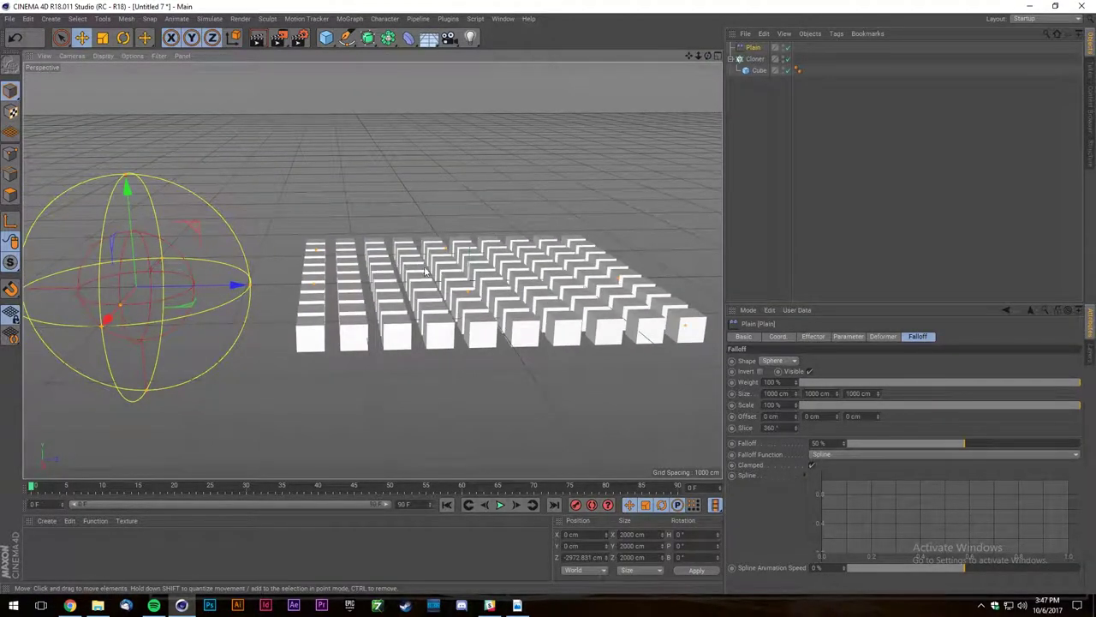
mouse_move(475, 296)
left_mouse_down("alt")
mouse_move(608, 224)
mouse_move(589, 222)
left_mouse_up("alt")
left_click_drag(214, 254, 255, 264)
right_click_drag(189, 227, 247, 239, "alt")
scroll(277, 231, "up", 2)
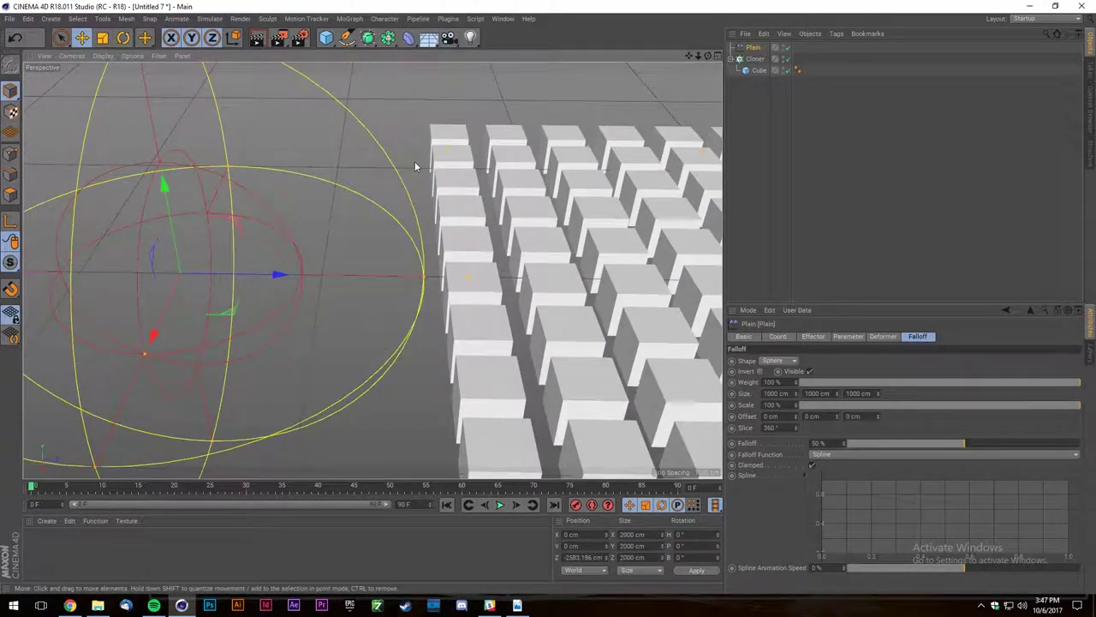
scroll(351, 264, "down", 3)
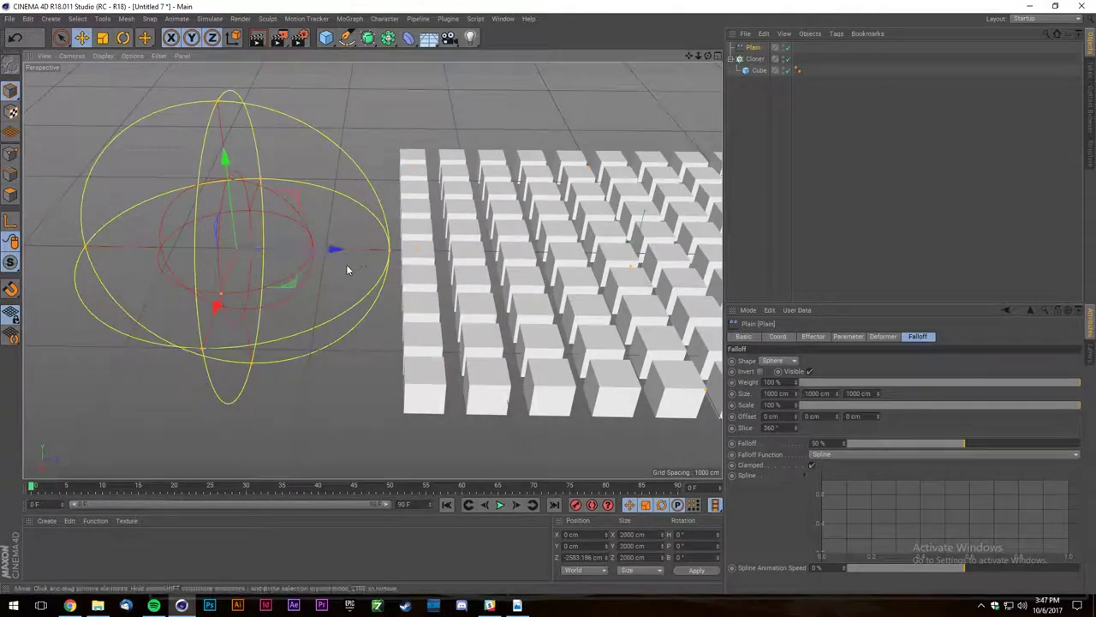
left_click_drag(310, 250, 475, 287)
scroll(232, 316, "down", 6)
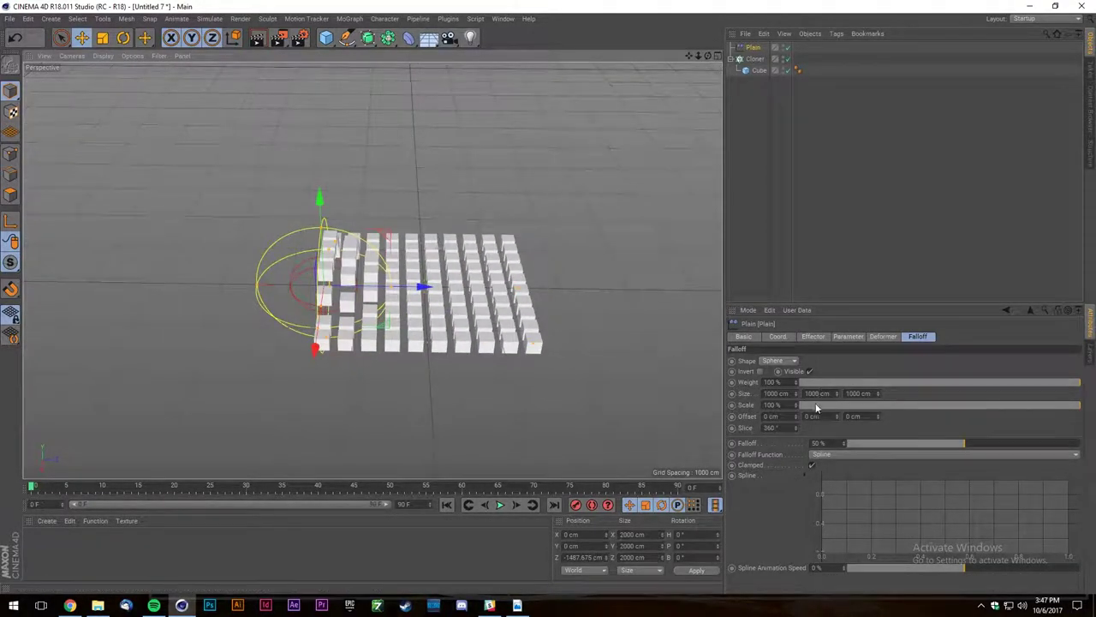
Set the Cloner's counts to 100, 1 and 1 and its X size to 4000 cm.
left_click(755, 58)
left_click(779, 411)
type("0")
key("Tab")
key("Tab")
type("1")
key("Return")
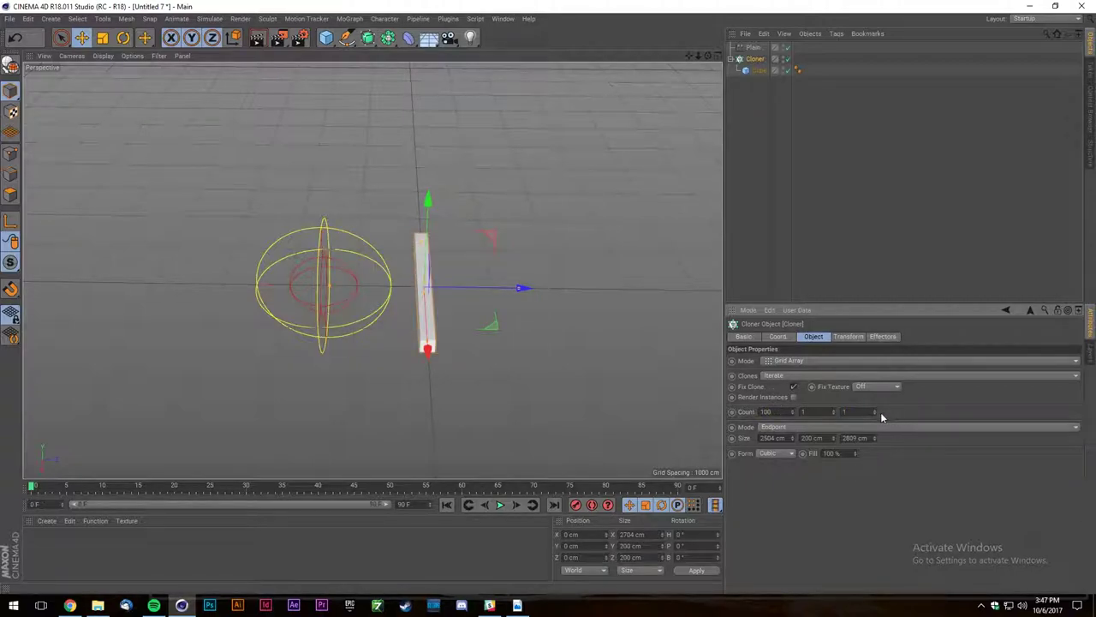
left_click(772, 437)
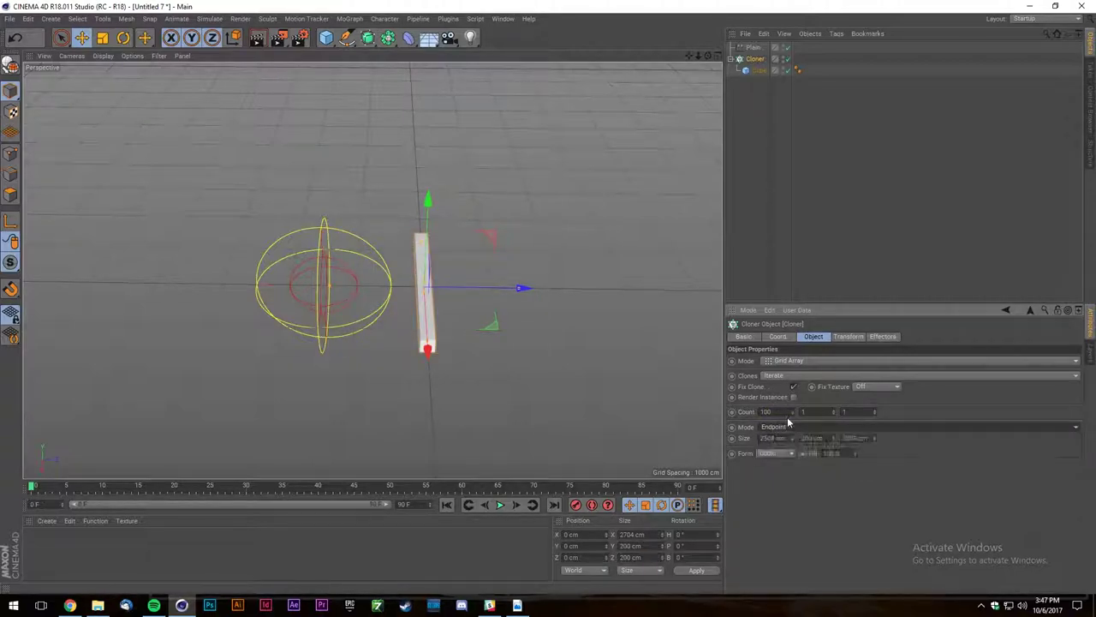
key("Return")
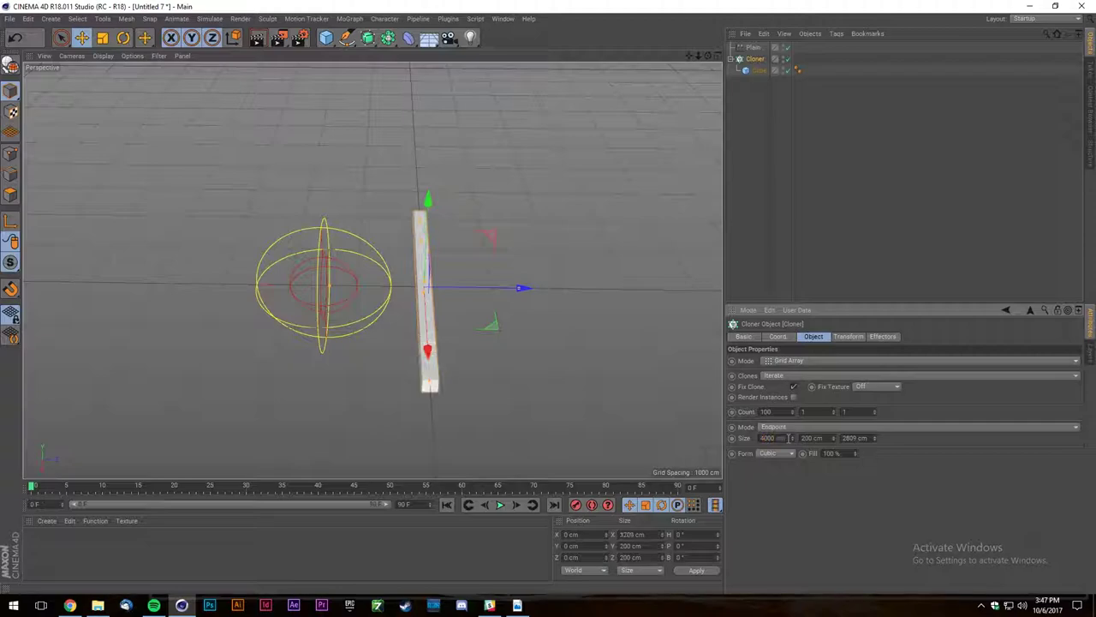
Set the Cloner's Z count to 100 and enlarge the grid to 5000 cm in X and Z.
left_click(850, 411)
type("100")
key("Return")
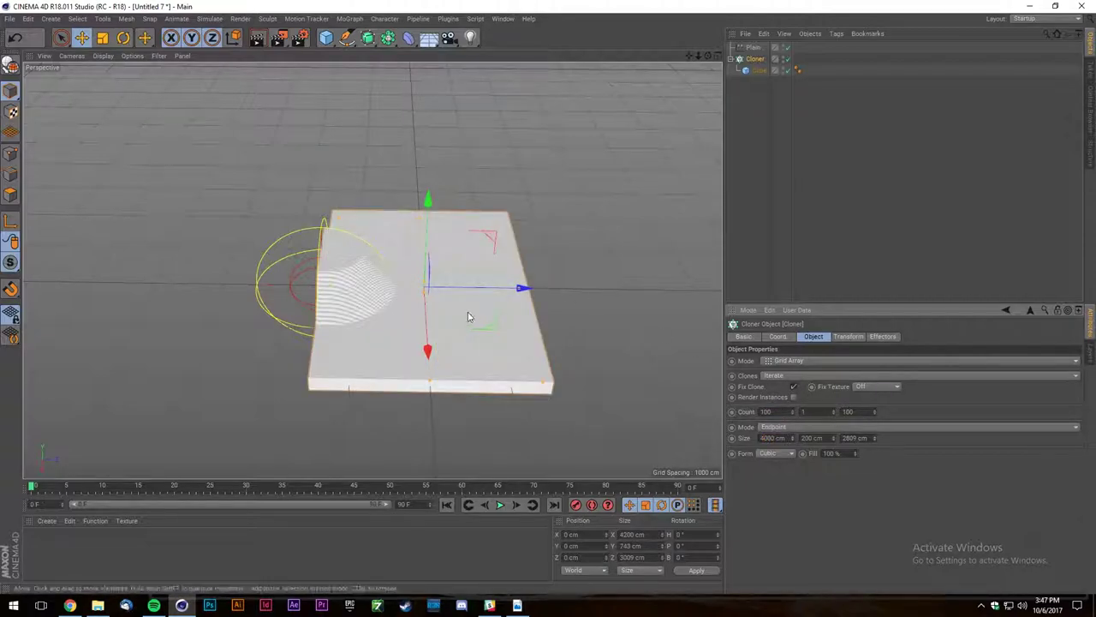
key("Tab")
type("5000")
key("Return")
Set the cloned cube's size to 40 cm in X, Y and Z.
left_click(764, 72)
left_click(776, 361)
type("40")
key("Tab")
type("40")
key("Tab")
type("40")
key("Return")
scroll(406, 214, "down", 2)
scroll(435, 293, "up", 6)
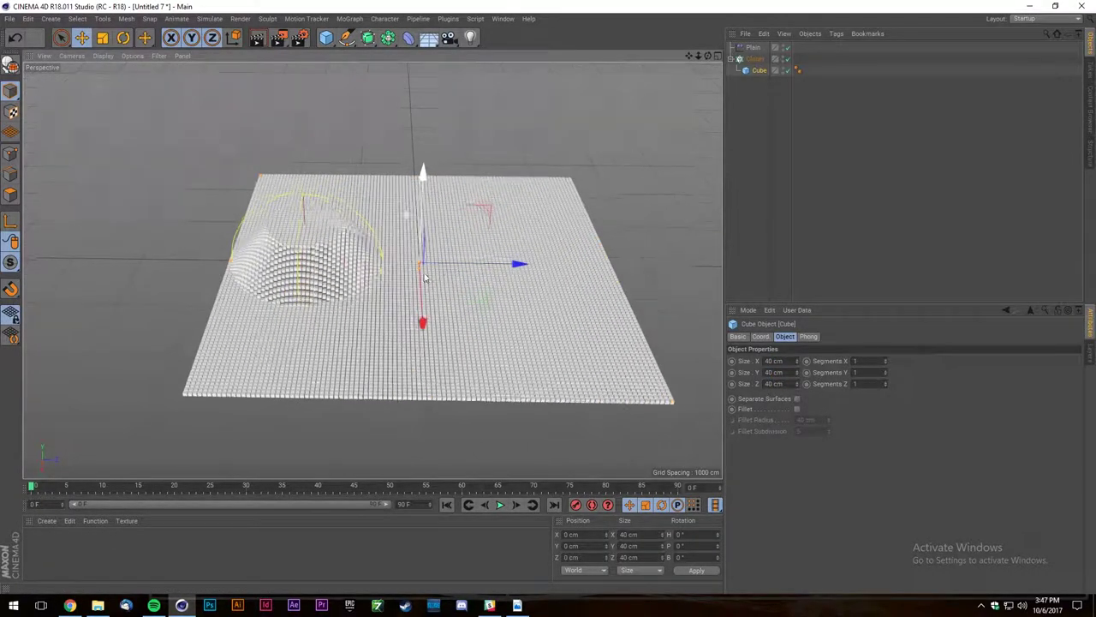
scroll(289, 294, "up", 3)
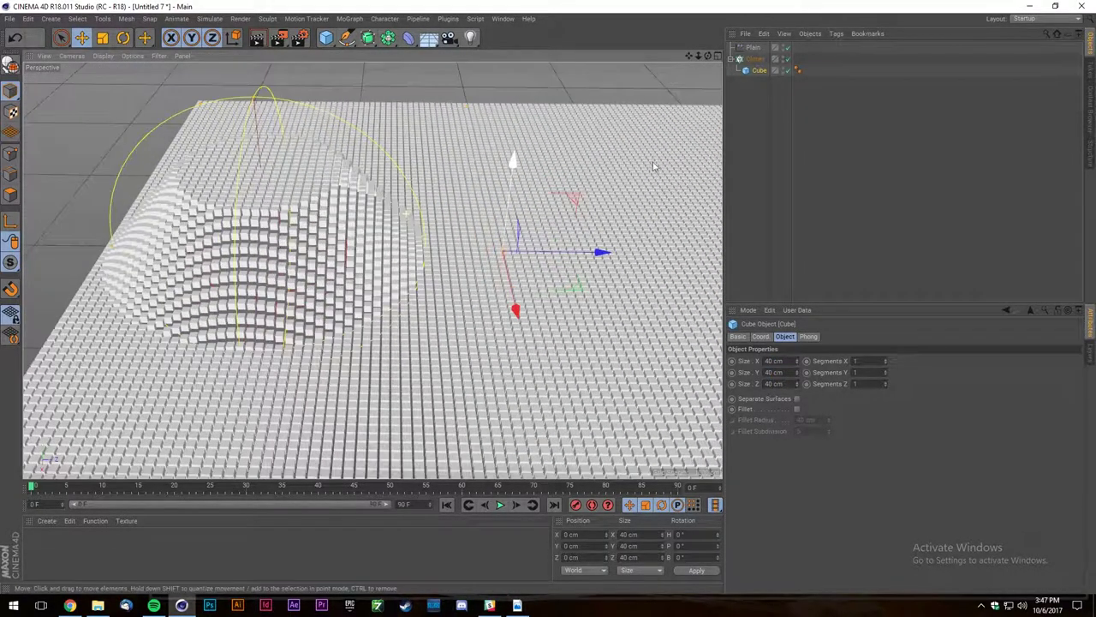
mouse_move(708, 56)
left_mouse_down()
mouse_move(708, 41)
mouse_move(707, 58)
left_mouse_up()
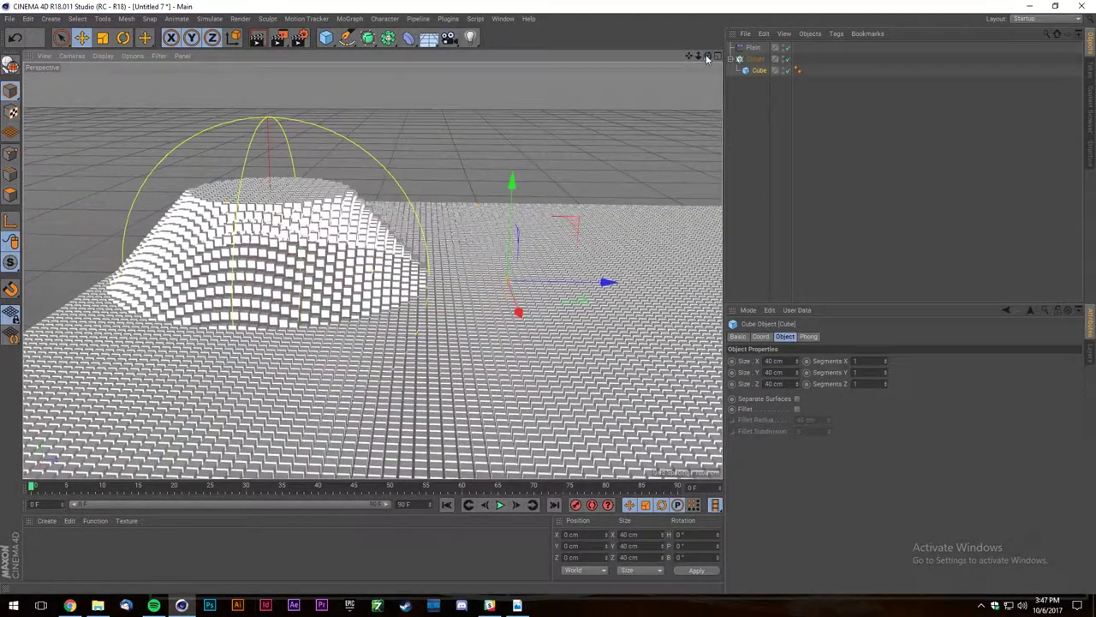
Reduce the cube's size to 30 cm on all axes and enable Render Instances on the Cloner.
left_click(757, 60)
left_click(763, 72)
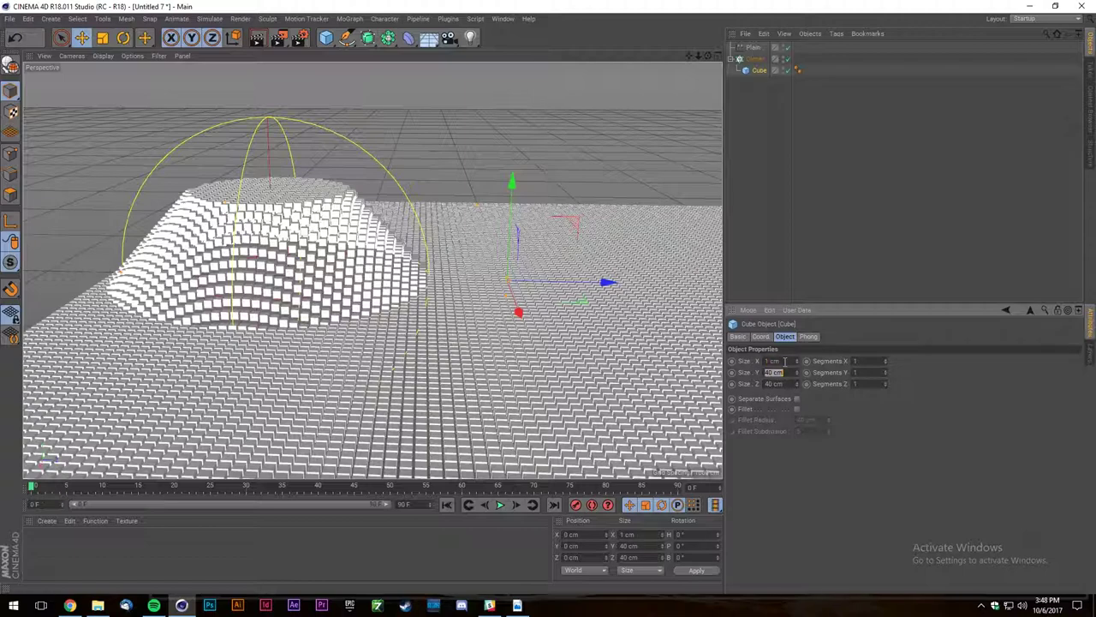
key("Return")
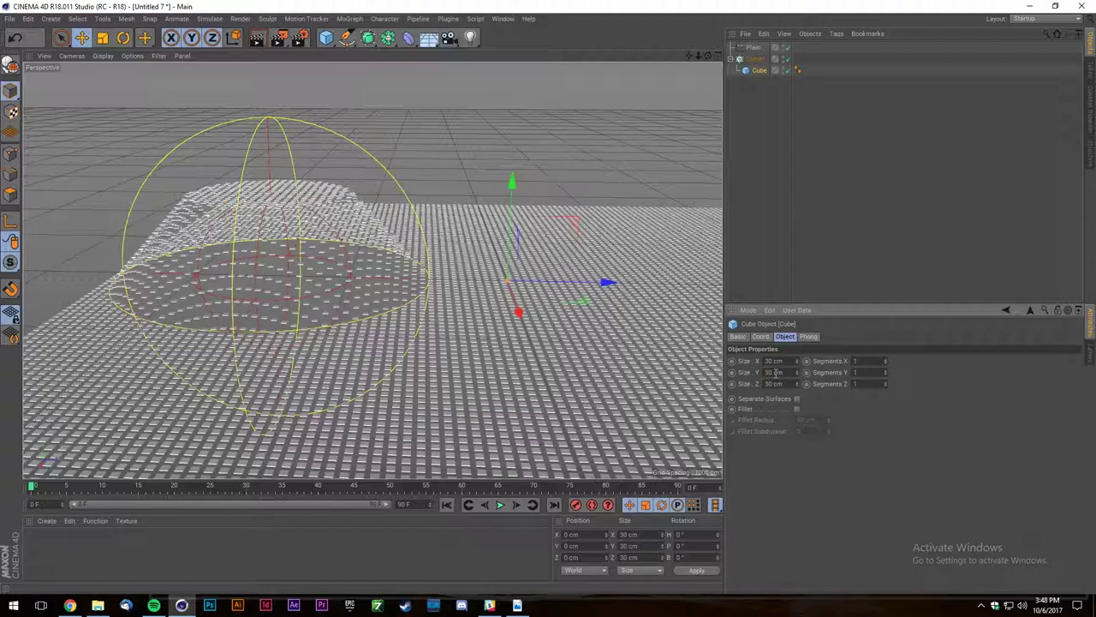
scroll(612, 149, "down", 1)
left_click(754, 59)
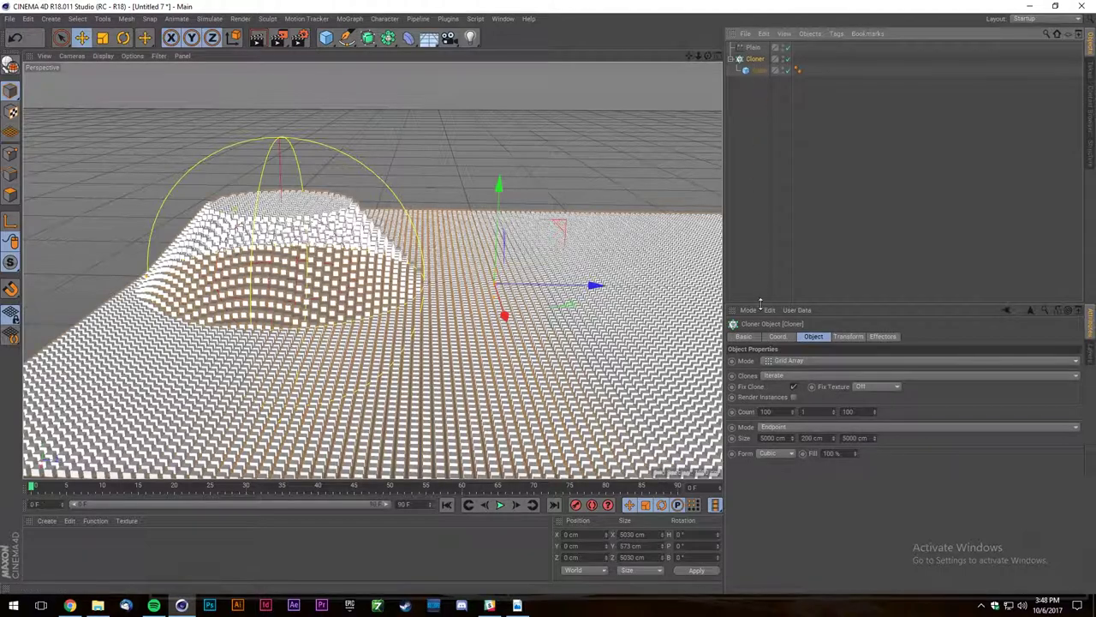
Move the Plain effector off the grid to about -3646 cm in Z and record a keyframe at frame 0.
left_click(752, 47)
scroll(424, 270, "down", 2)
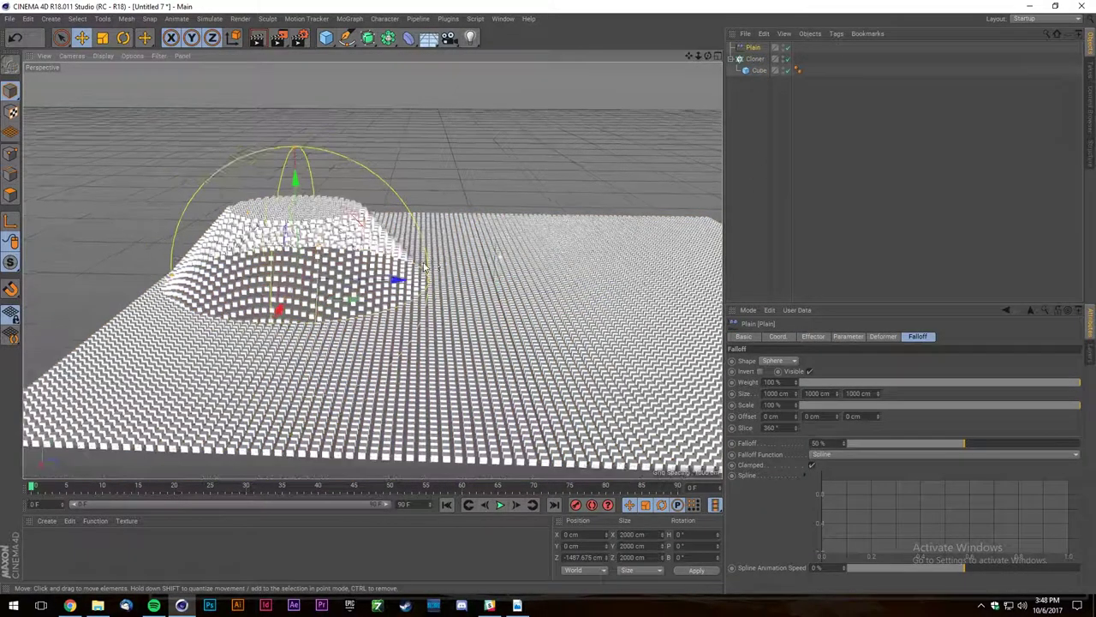
left_click_drag(386, 278, 102, 273)
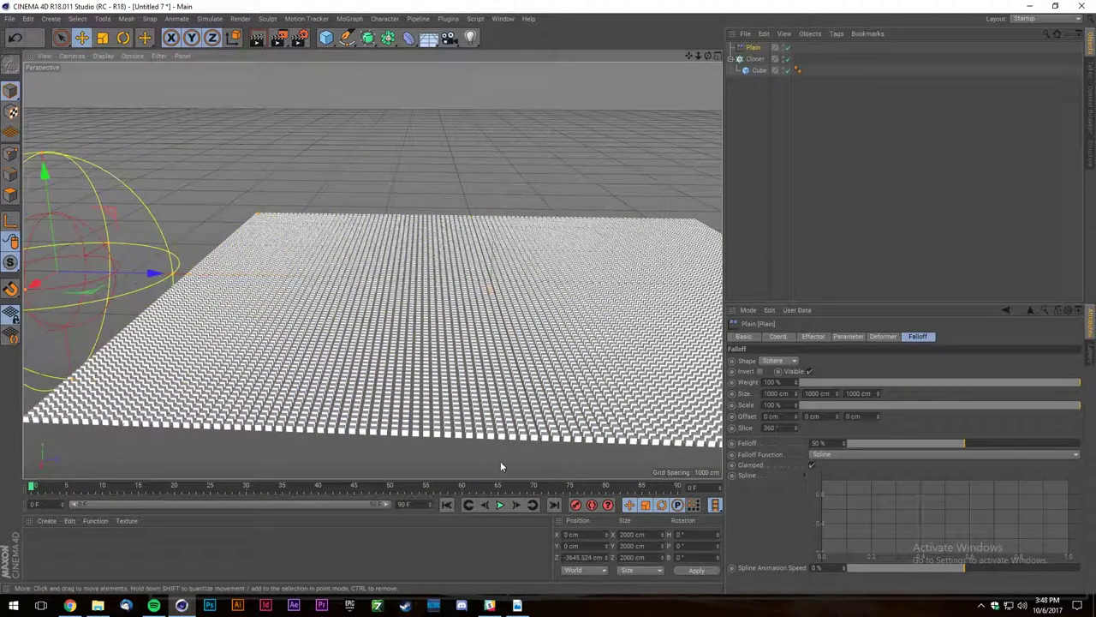
At frame 45, move the Plain effector past the grid's opposite edge to about 3992 cm in Z and record a keyframe.
scroll(238, 380, "down", 1)
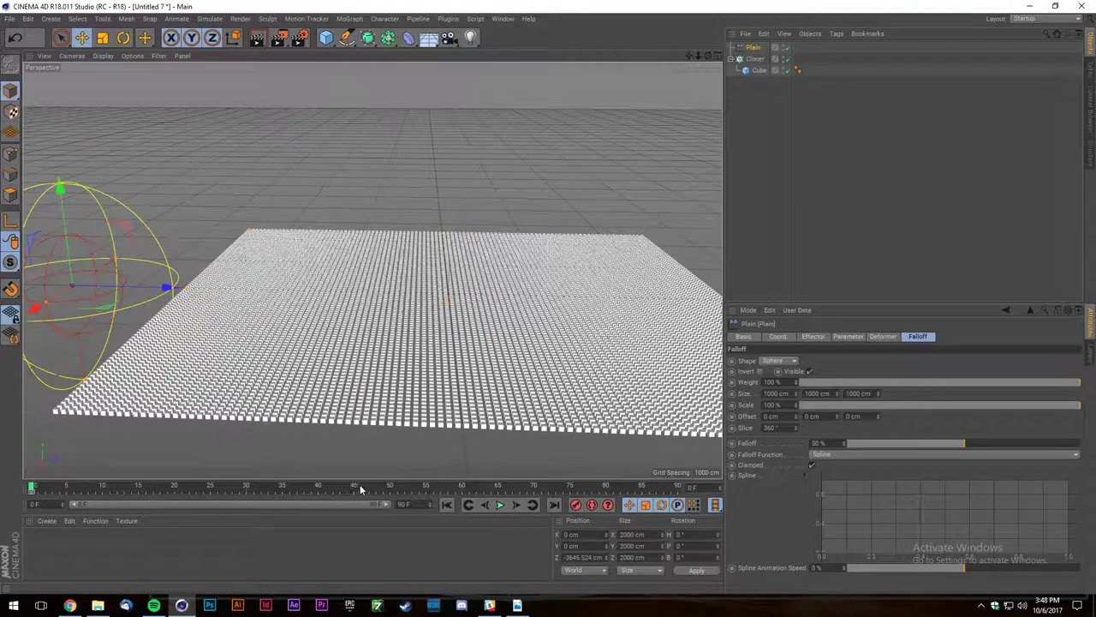
left_click_drag(168, 286, 454, 306)
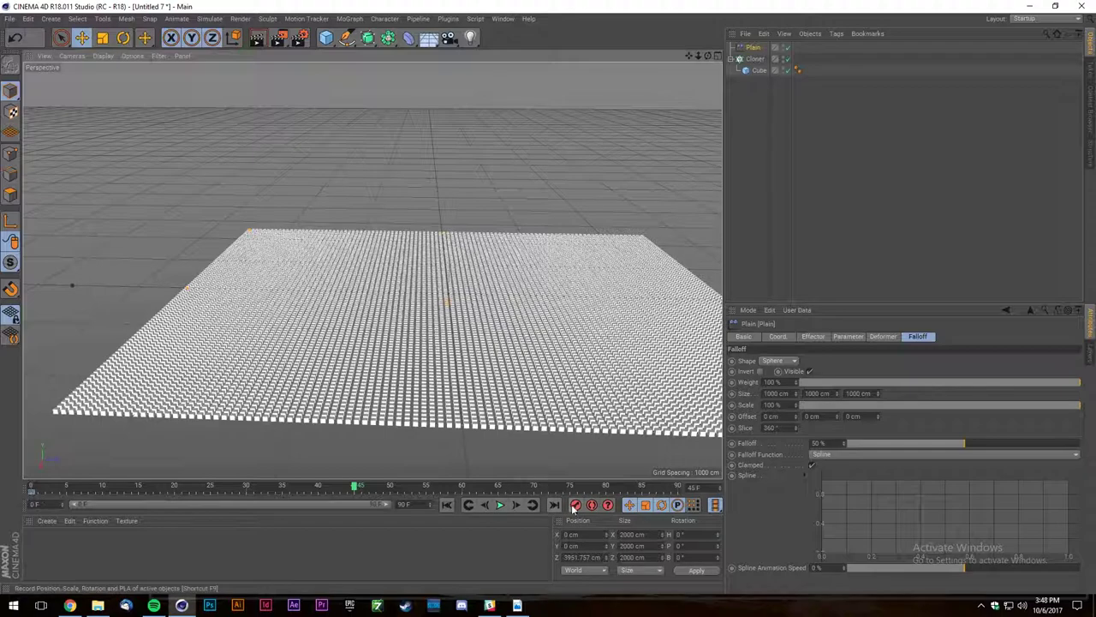
scroll(108, 269, "down", 3)
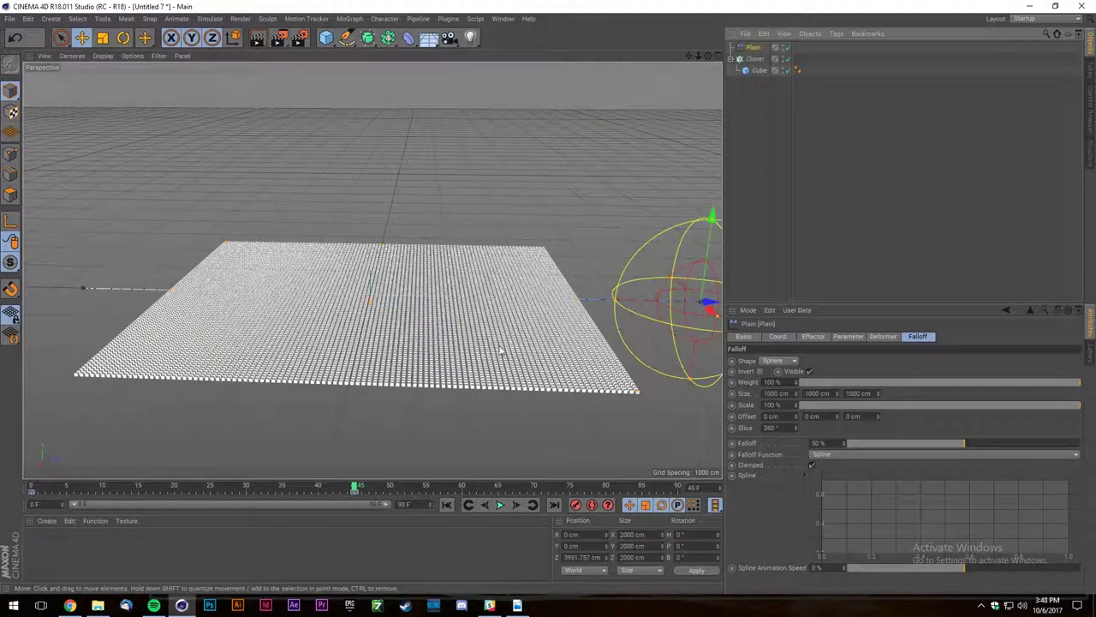
Play the effector animation from the start, stop it and return to frame 0.
left_click(446, 504)
left_click(501, 505)
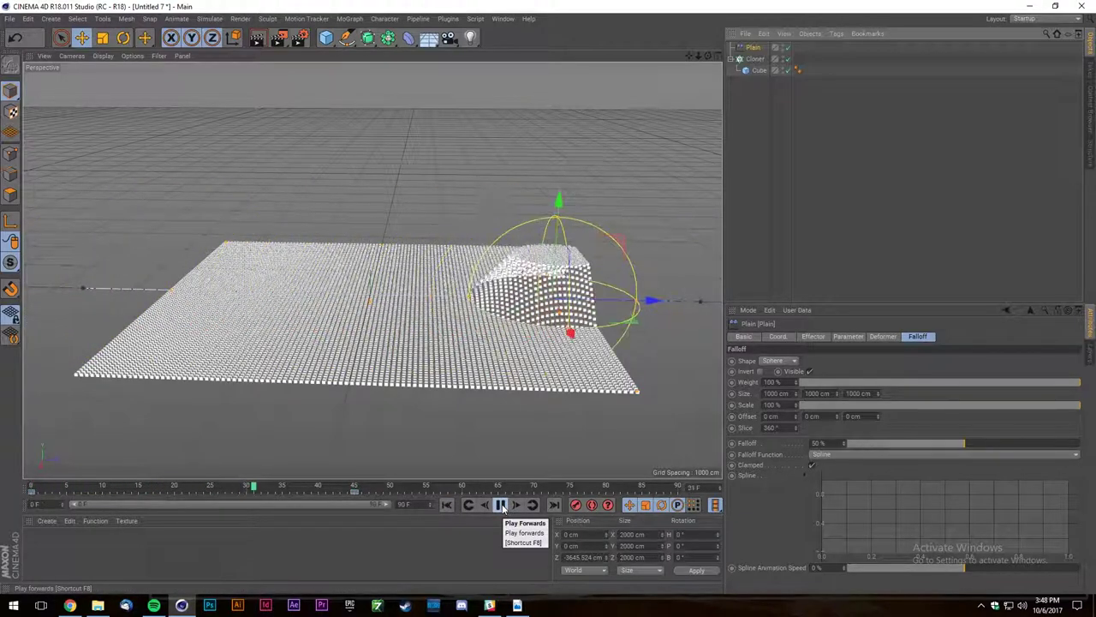
left_click(500, 505)
left_click(445, 505)
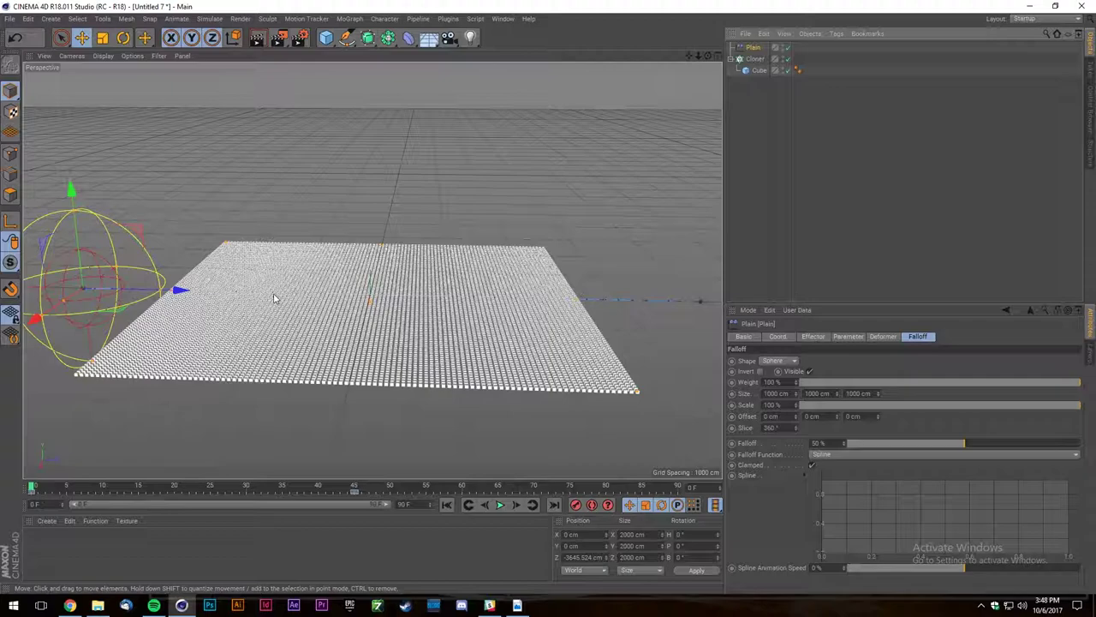
Add a Delay effector to the Cloner and show its transform parameters.
left_click(755, 58)
key("shift+c")
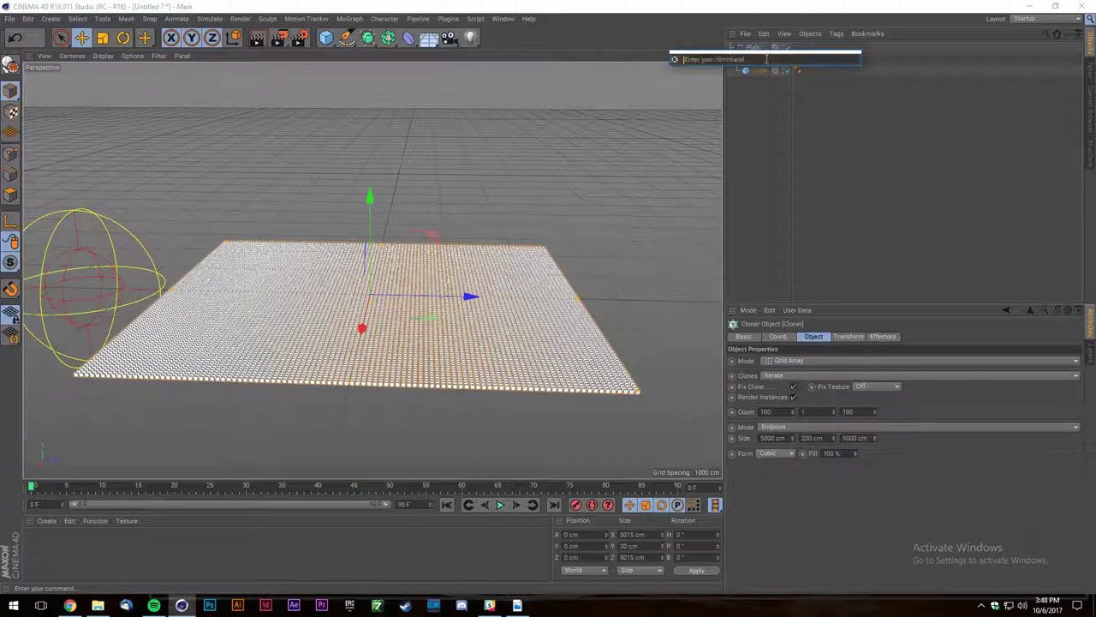
type("delay")
key("Return")
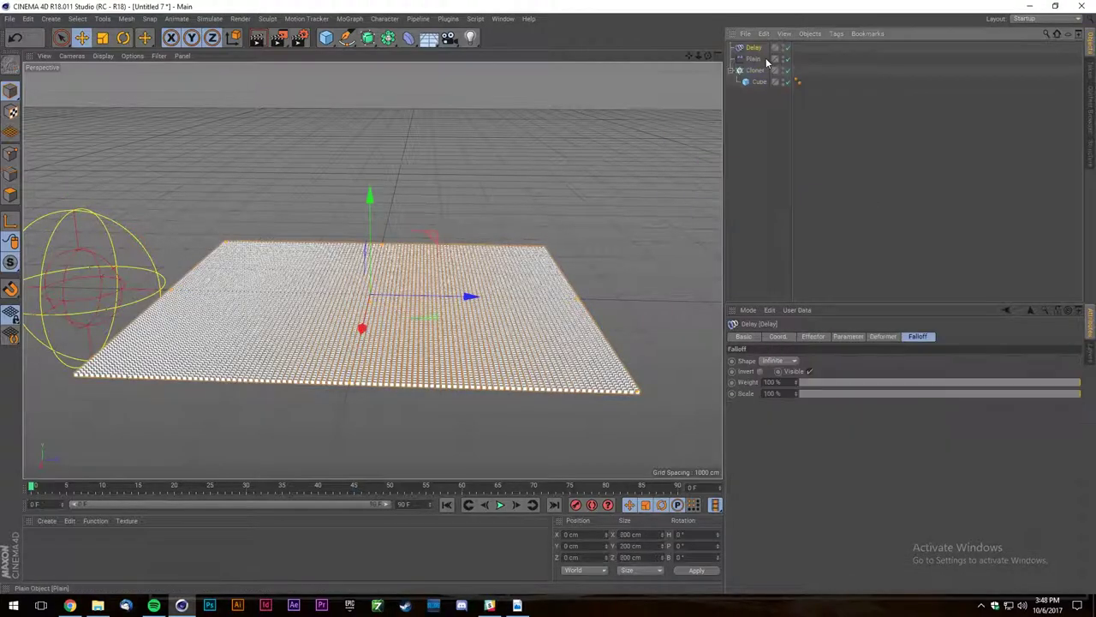
left_click(848, 336)
left_click(890, 336)
left_click(913, 337)
left_click(843, 335)
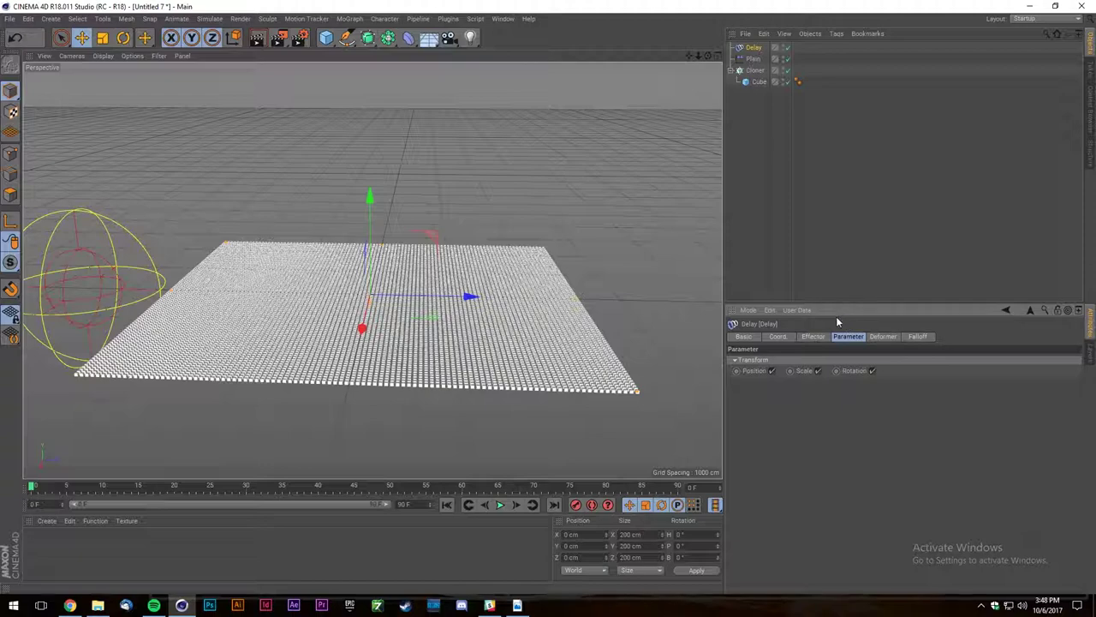
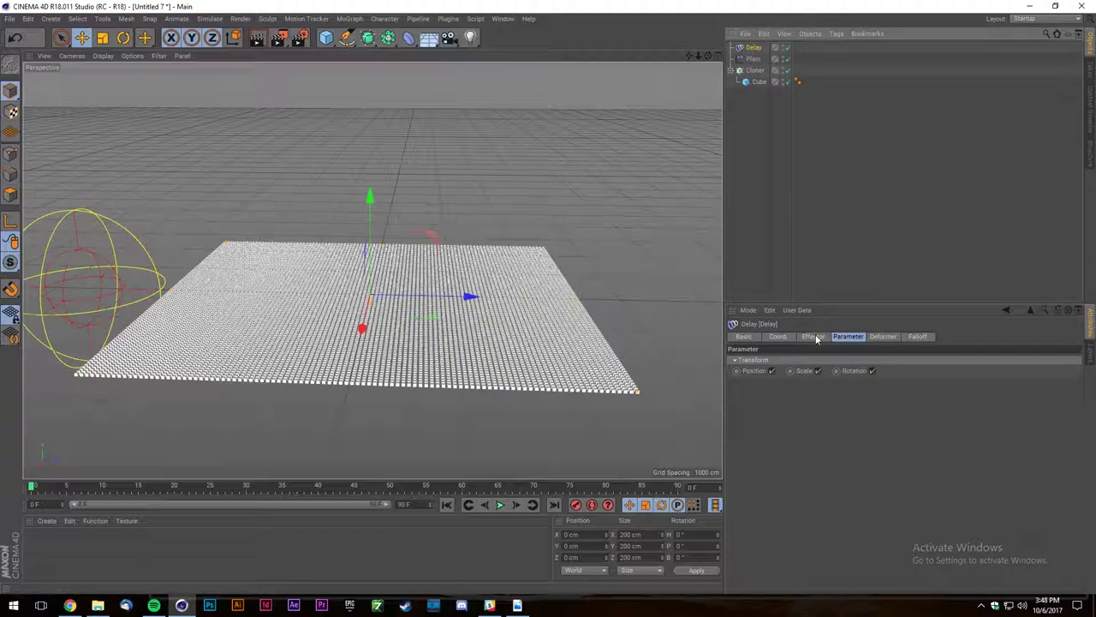
Set the Delay effector's mode to Spring.
left_click(823, 339)
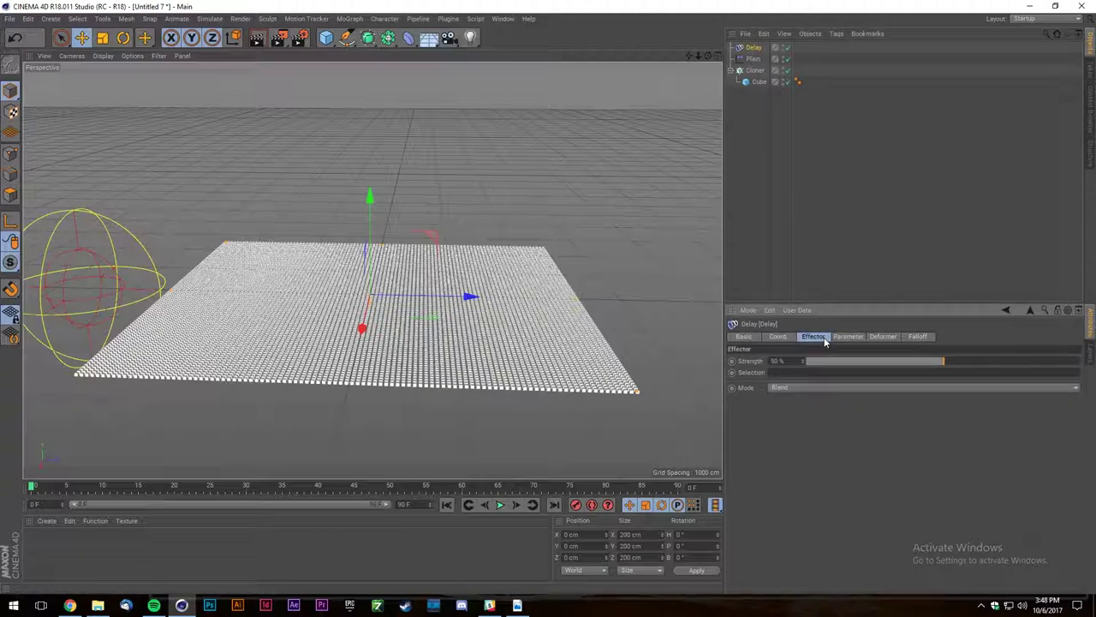
left_click(756, 71)
left_click(755, 48)
left_click(756, 70)
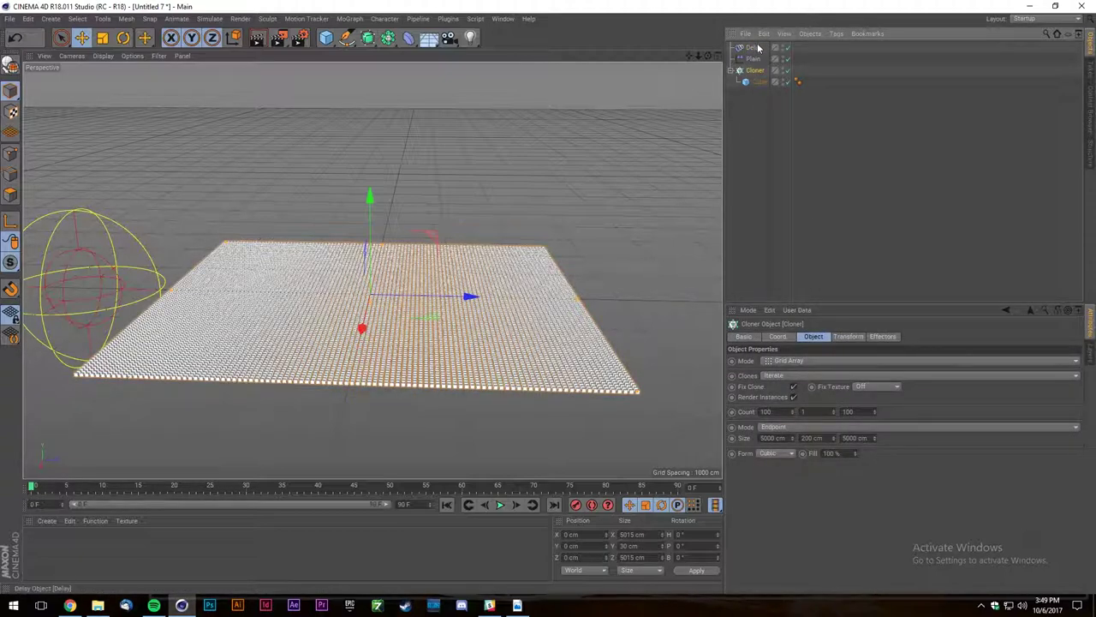
left_click(754, 47)
left_click(756, 70)
left_click(753, 47)
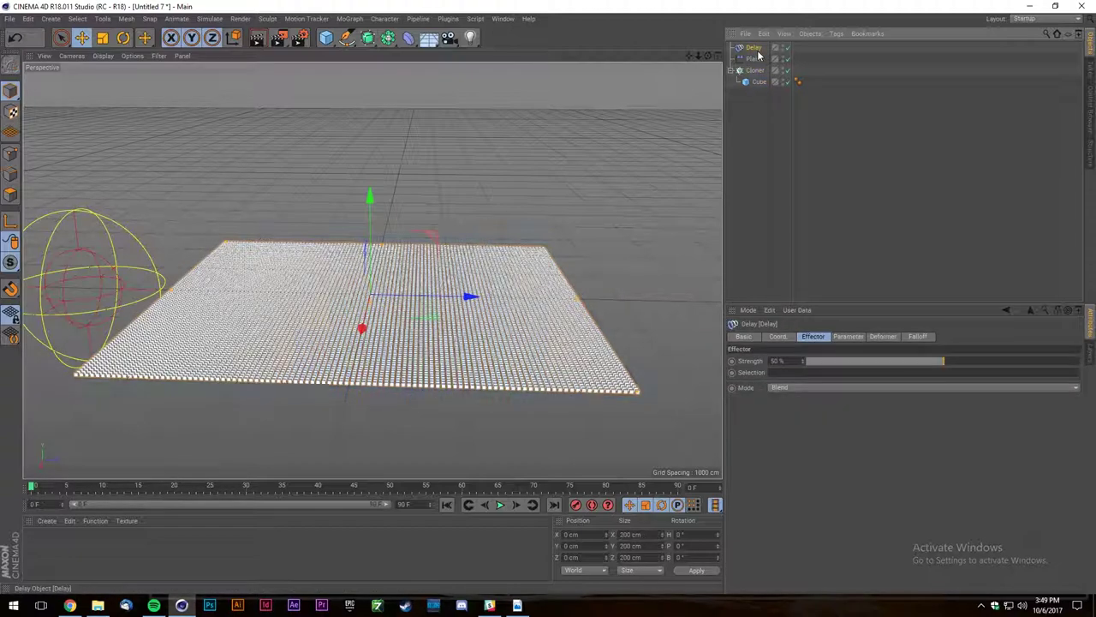
left_click(852, 387)
left_click(802, 421)
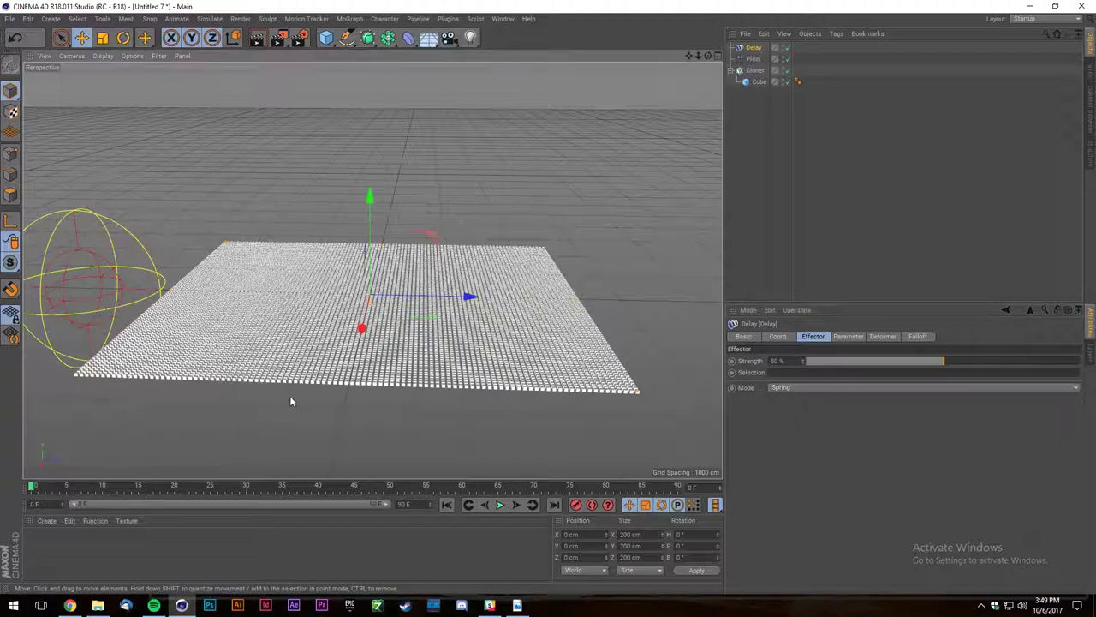
Play the spring-delayed animation across the grid and replay it from the start.
left_click(501, 505)
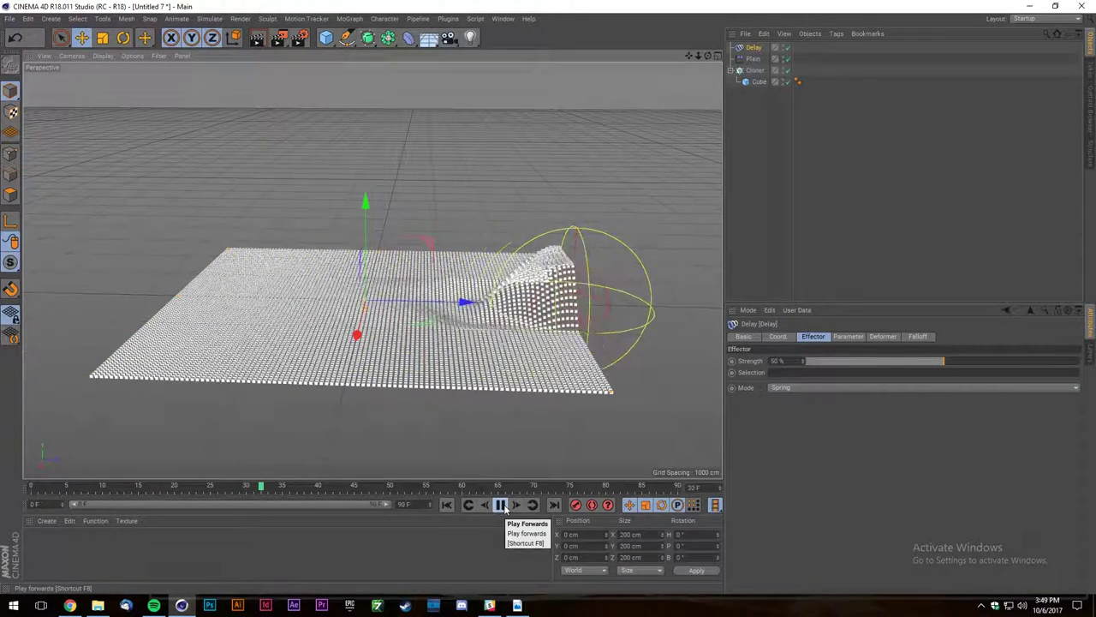
left_click(448, 506)
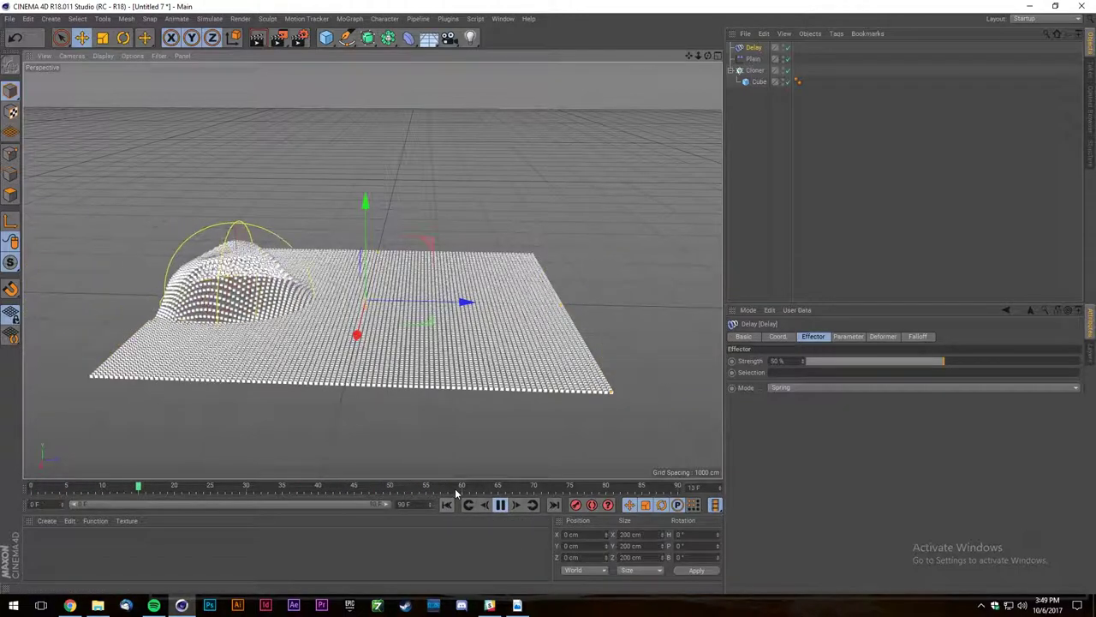
left_click(501, 505)
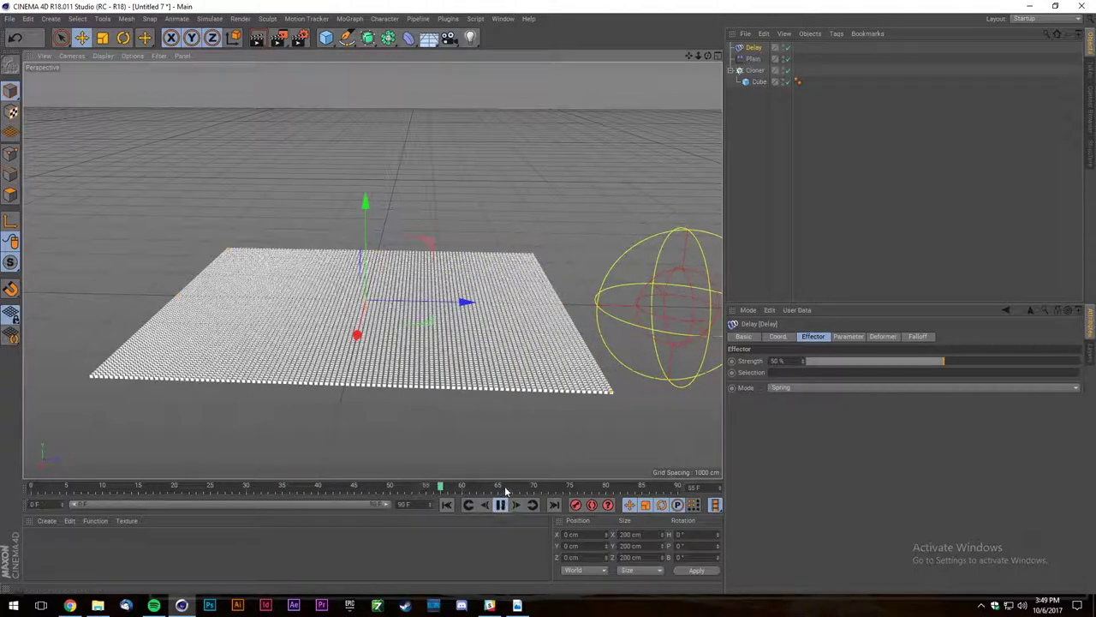
Restart the animation from frame 0 and raise the Delay effector's strength to 74% during playback.
left_click(452, 505)
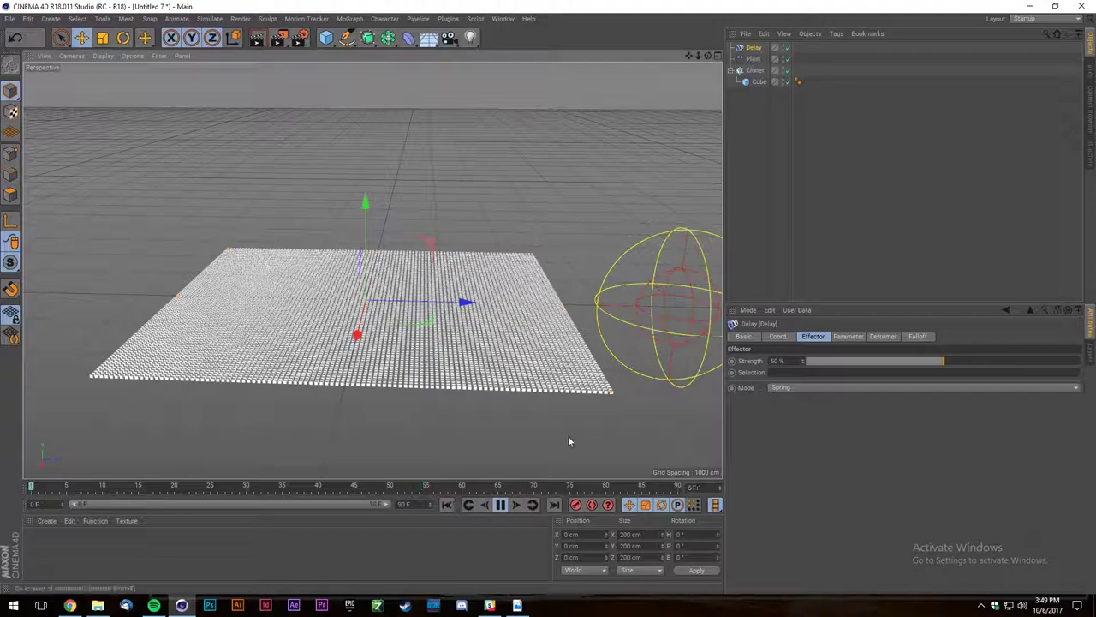
left_click_drag(946, 361, 1010, 360)
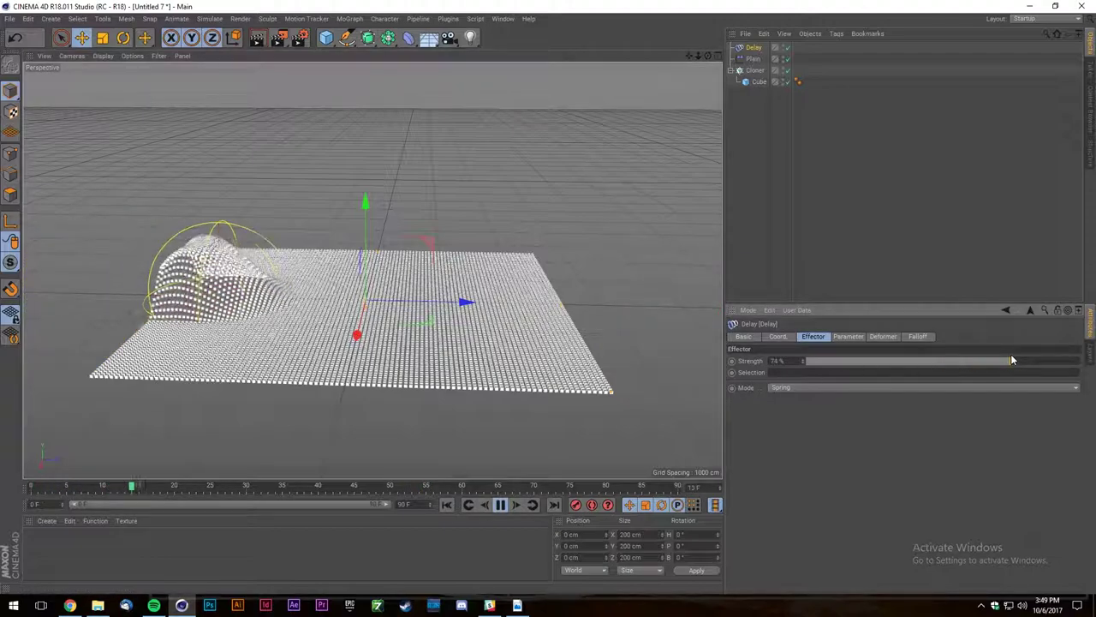
right_click_drag(365, 313, 372, 313, "alt")
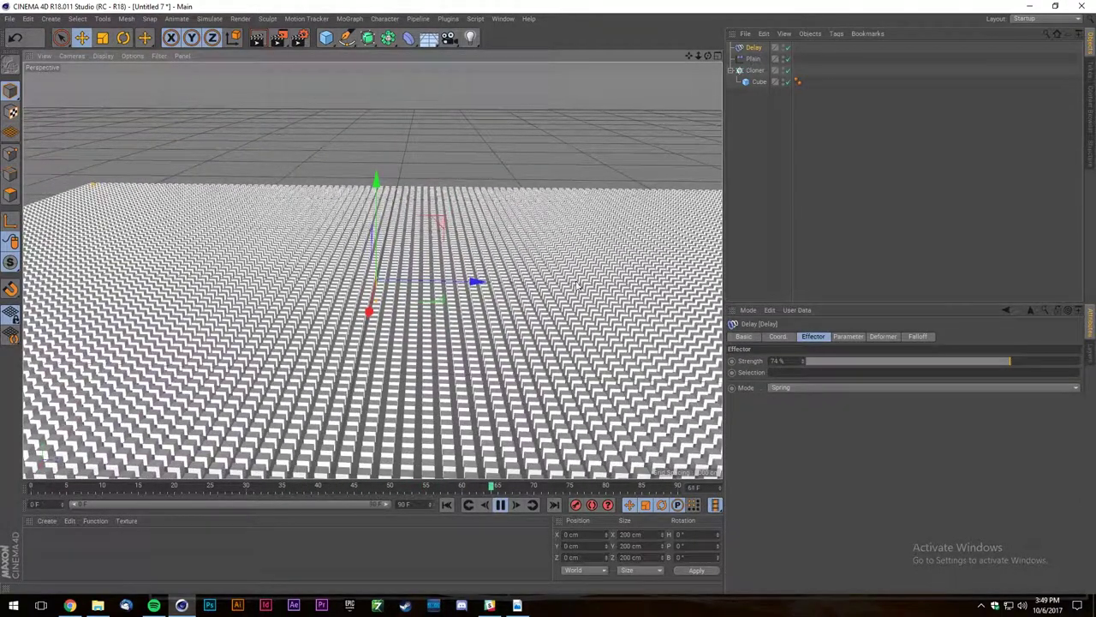
left_click(356, 20)
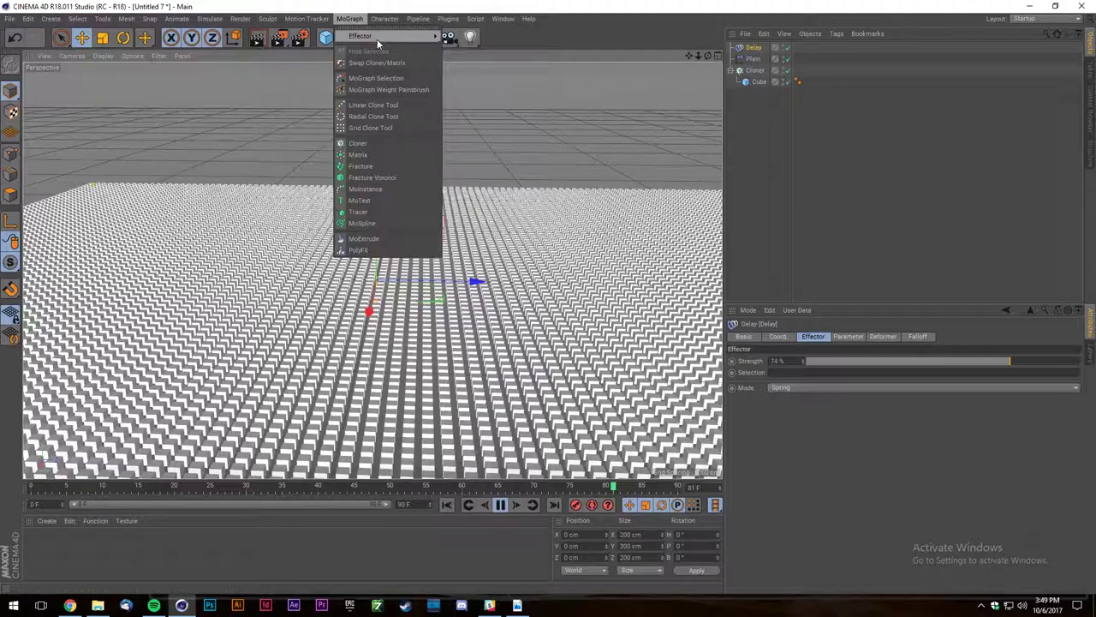
mouse_move(379, 38)
left_click(872, 155)
Stop the playback and delete the Delay, Plain, Cloner and Cube objects from the scene.
scroll(363, 236, "down", 5)
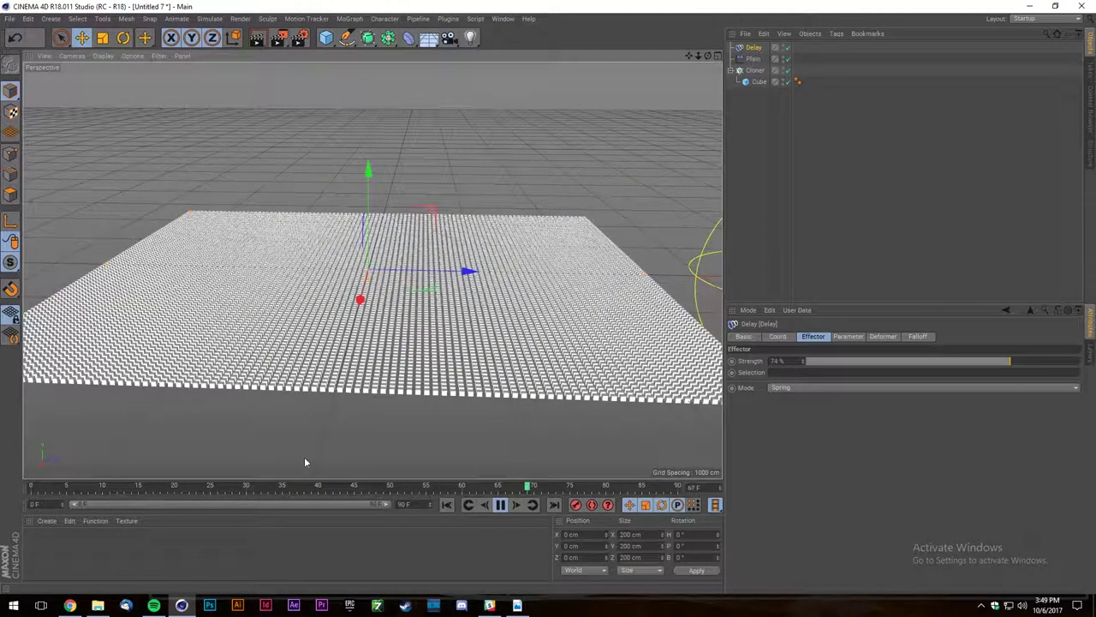
key("F8")
scroll(298, 397, "down", 2)
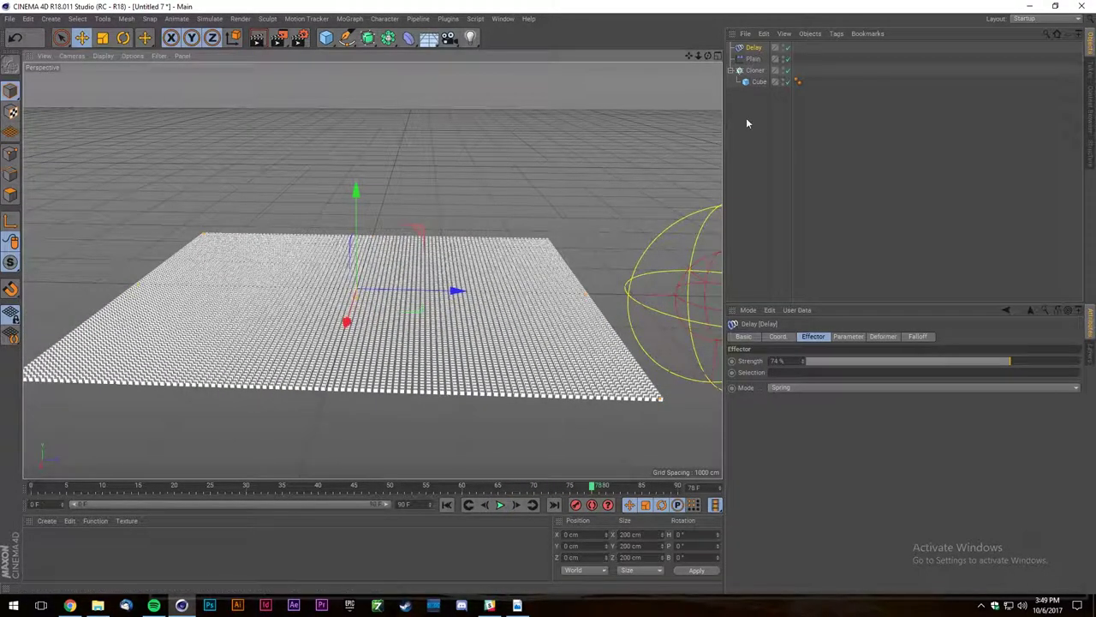
left_click_drag(766, 121, 752, 50)
key("Delete")
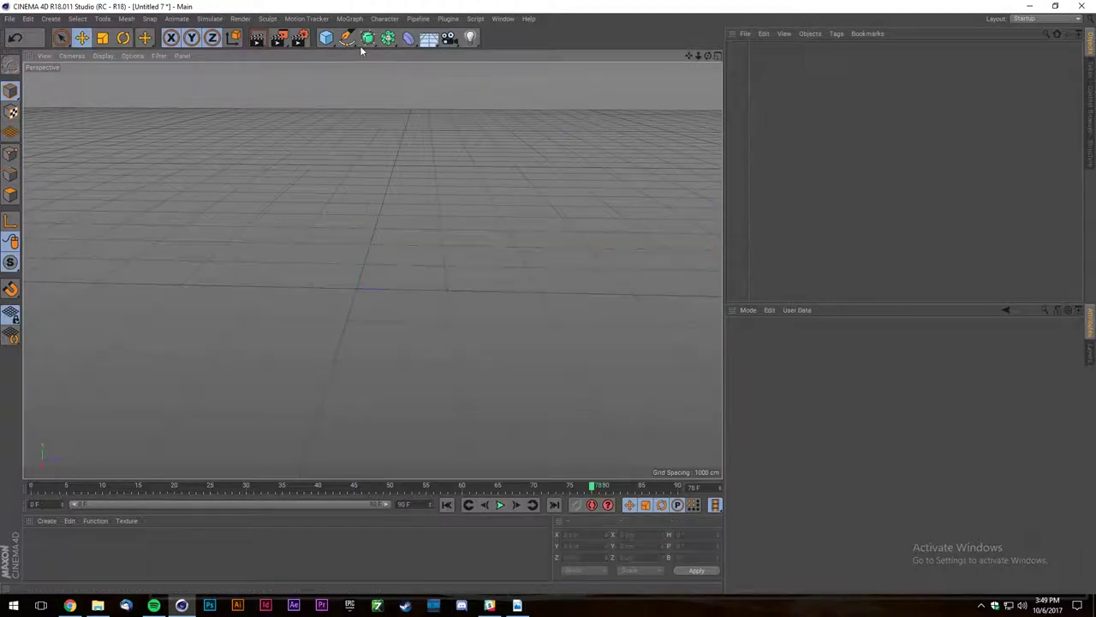
Add a Plane primitive and set its width and height to 4000 cm.
left_click(326, 37)
left_click(430, 74)
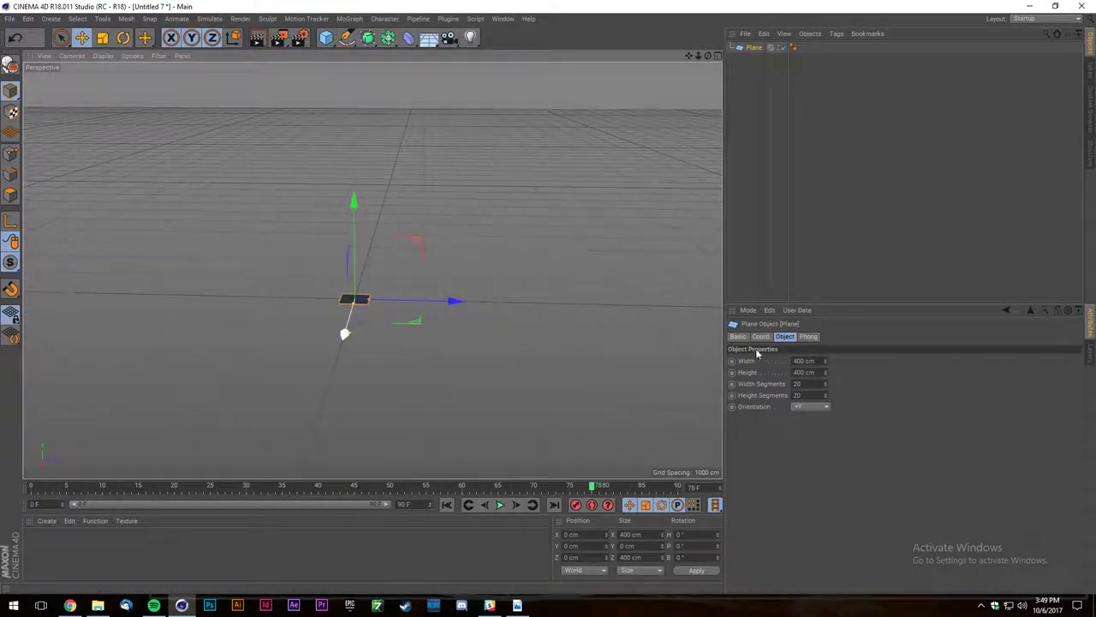
double_click(820, 360)
type("4000")
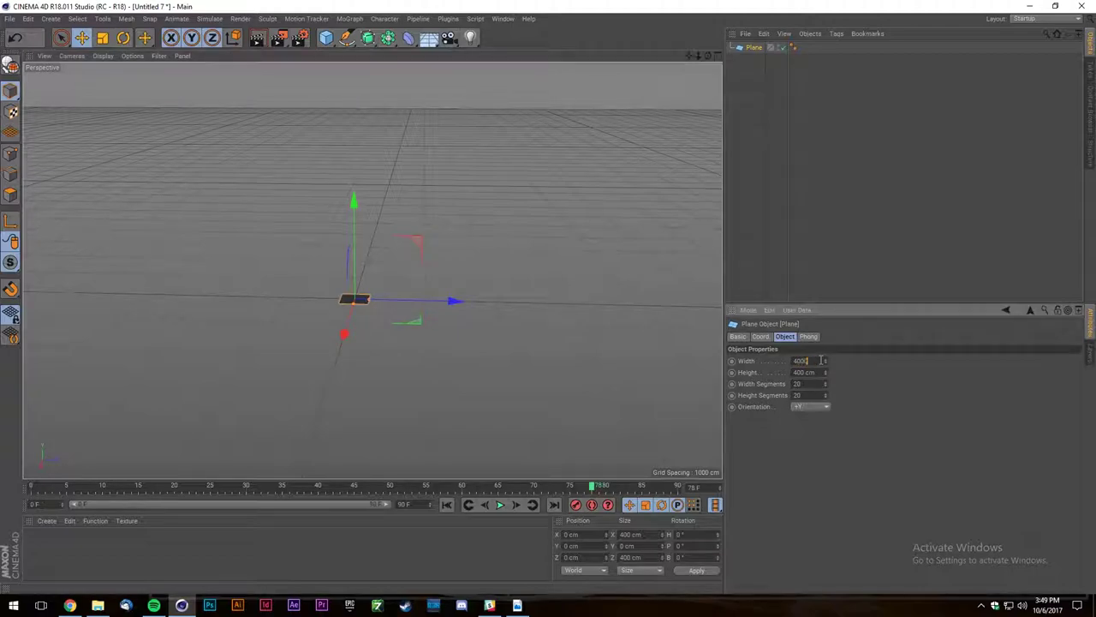
key("Tab")
type("4000")
key("Return")
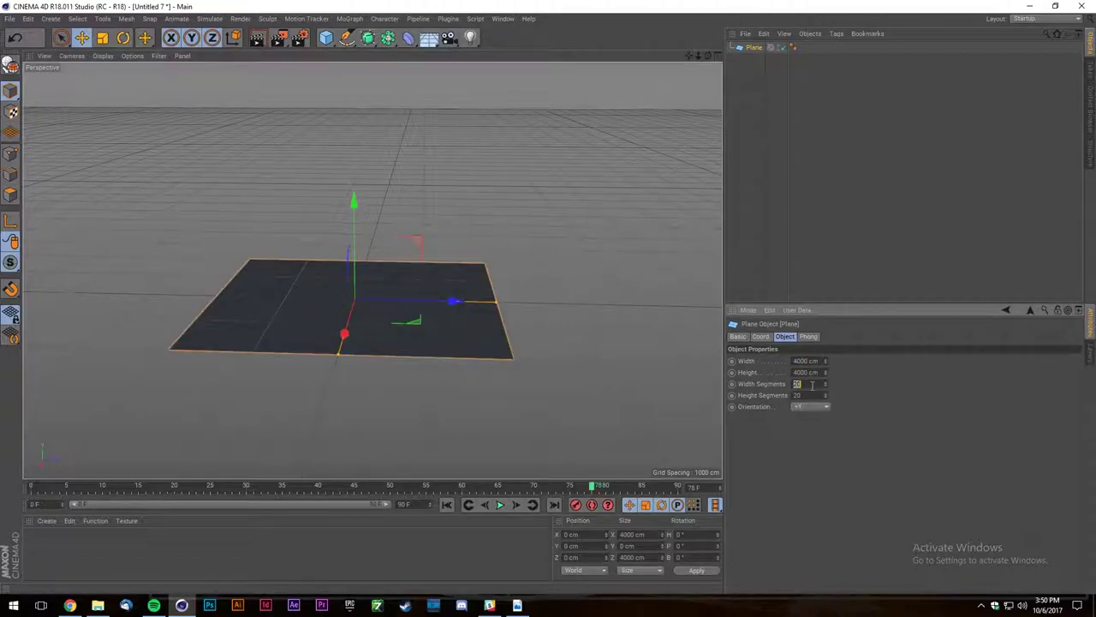
Add a Displacer deformer and make it a child of the plane.
key("shift+c")
type("displace")
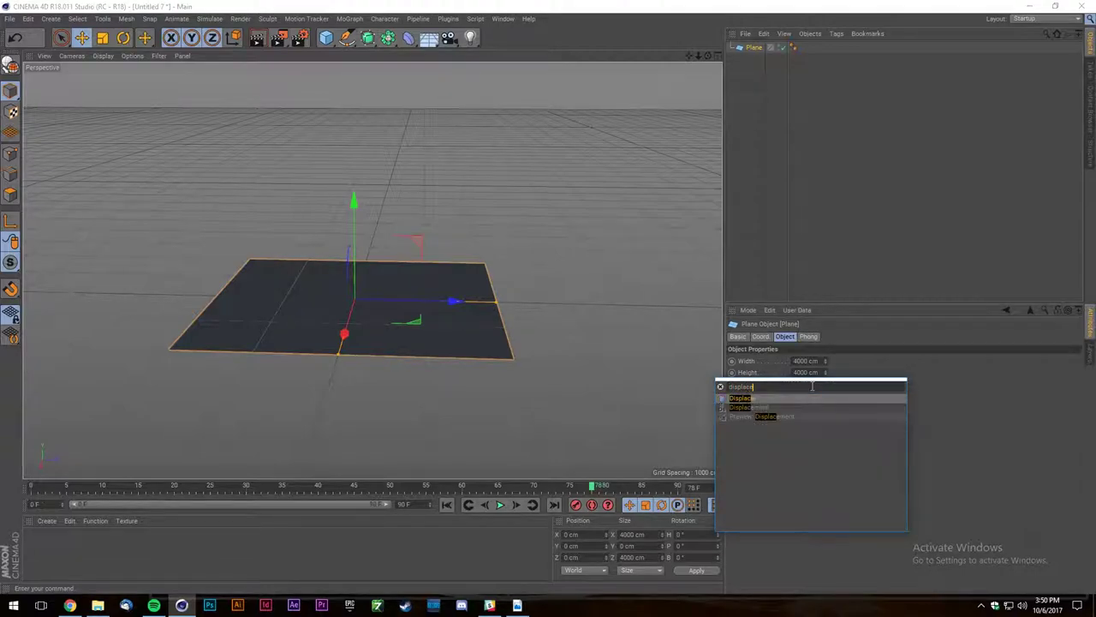
key("Return")
left_click_drag(755, 48, 751, 59)
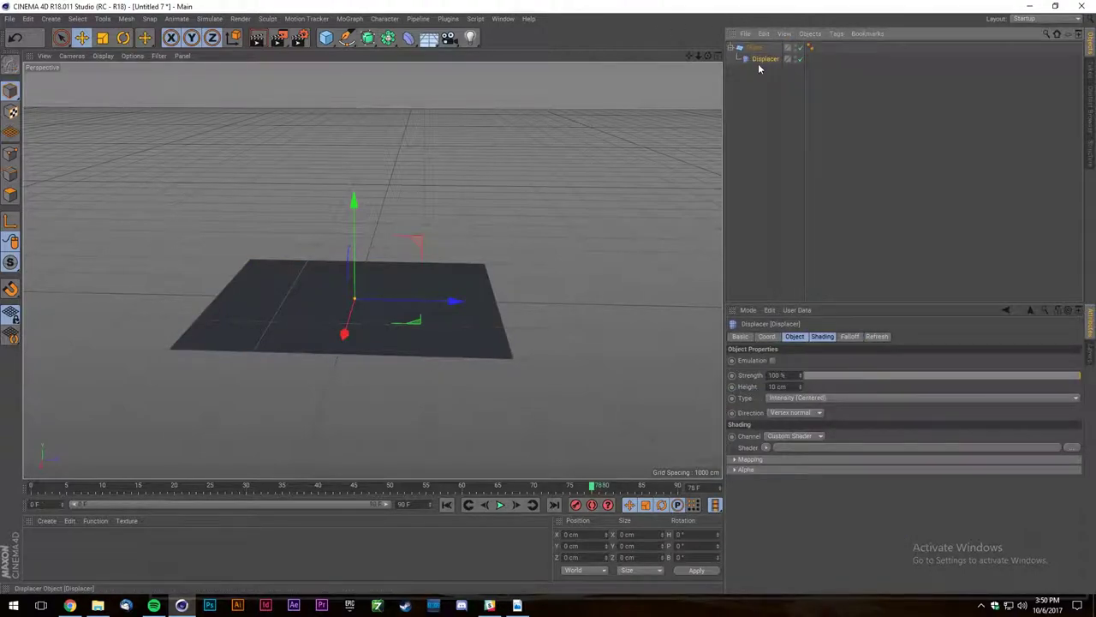
left_click(730, 48)
left_click(784, 49)
scroll(340, 90, "down", 3)
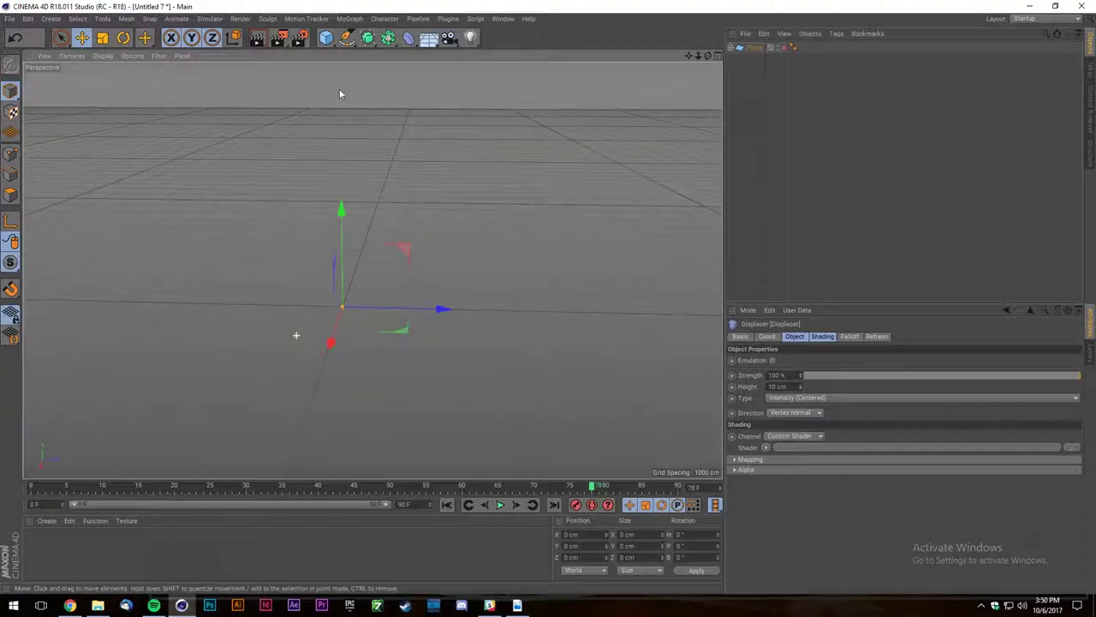
left_click(328, 42)
left_click(753, 49)
key("Delete")
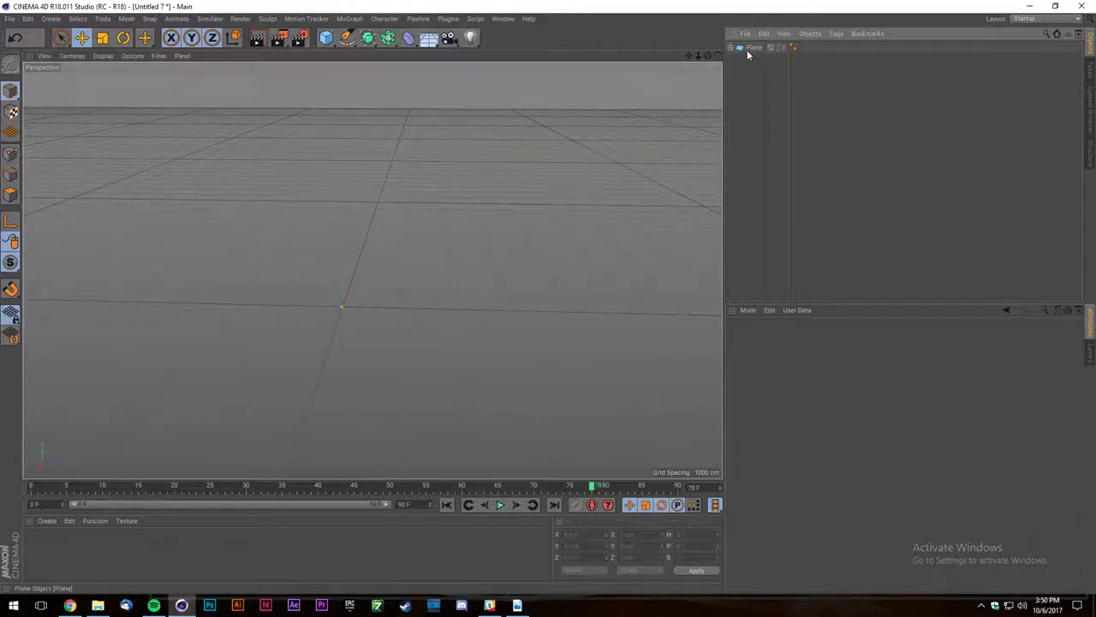
left_click(730, 47)
left_click(800, 48)
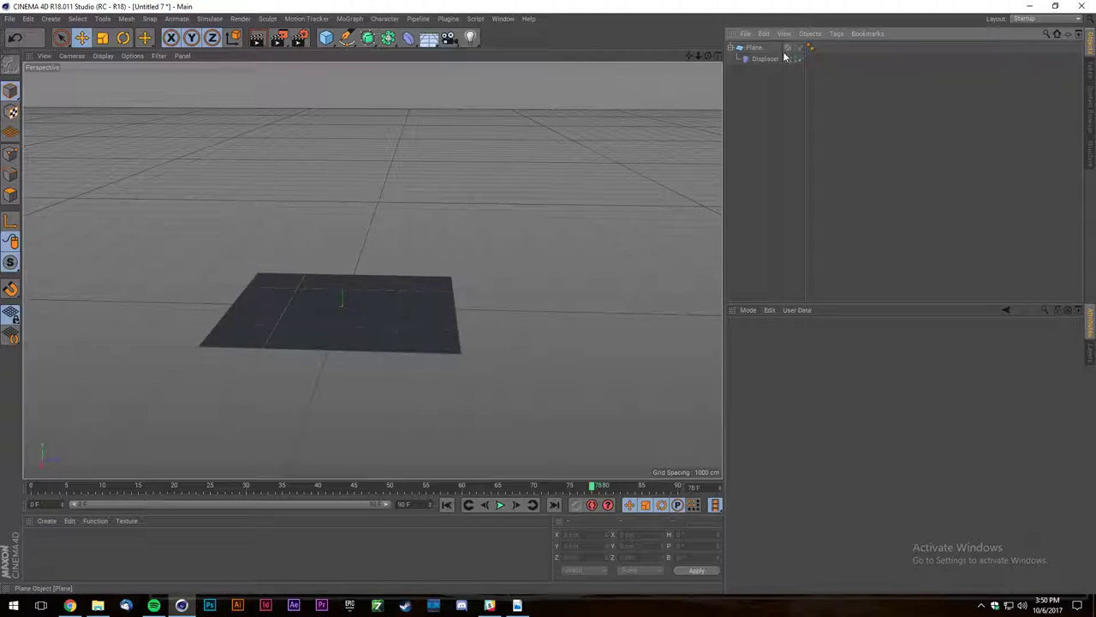
Select the plane and switch the viewport to shaded display with its mesh lines shown.
left_click(753, 47)
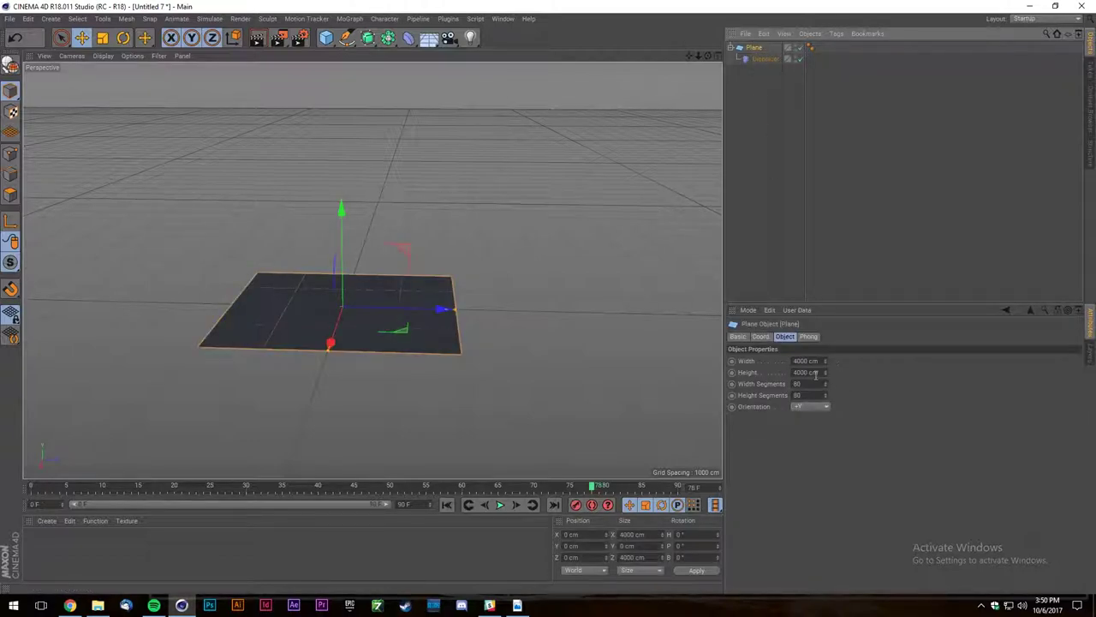
left_click(103, 57)
left_click(132, 83)
scroll(326, 330, "up", 6)
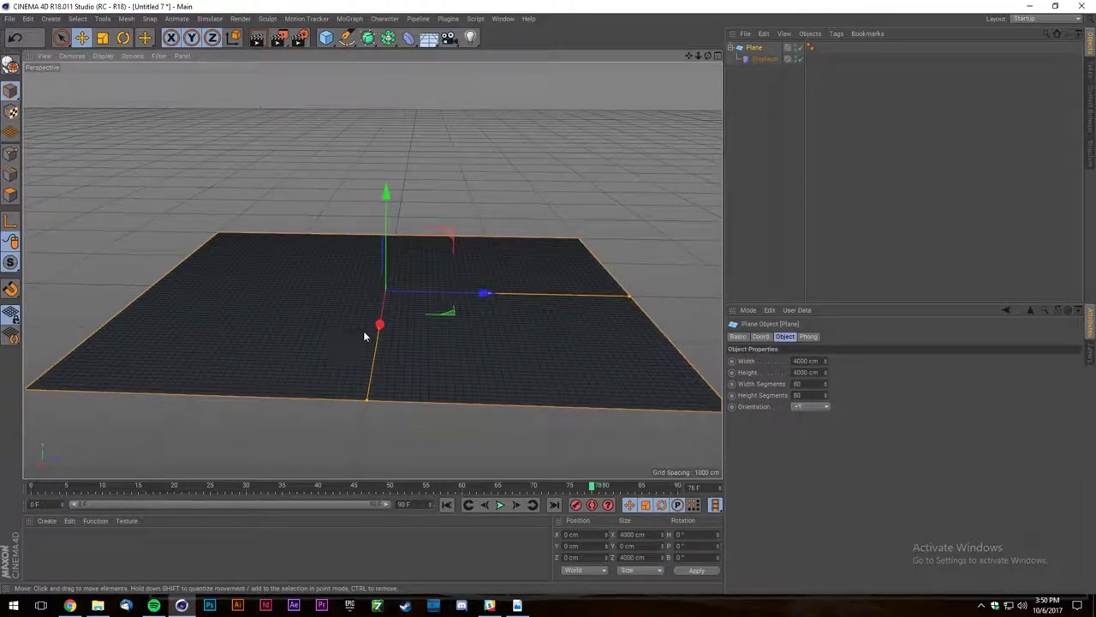
Set the plane's width segments to 160.
double_click(810, 383)
type("160")
key("Tab")
Assign a Layer shader to the Displacer and add a Gradient layer inside it.
left_click(765, 58)
left_click(767, 450)
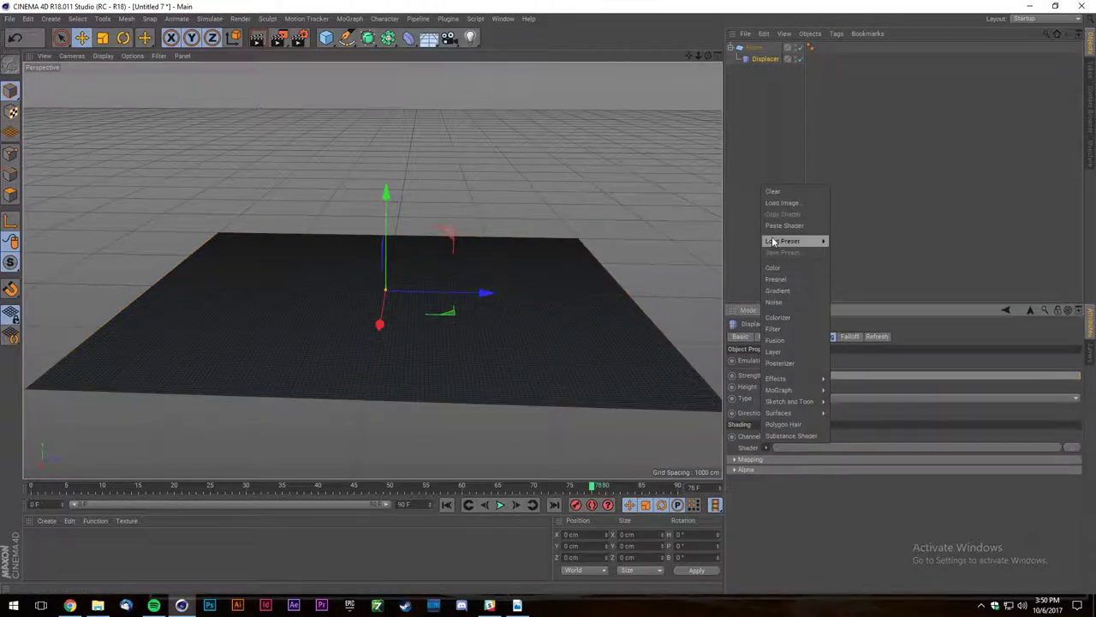
left_click(788, 352)
left_click(788, 437)
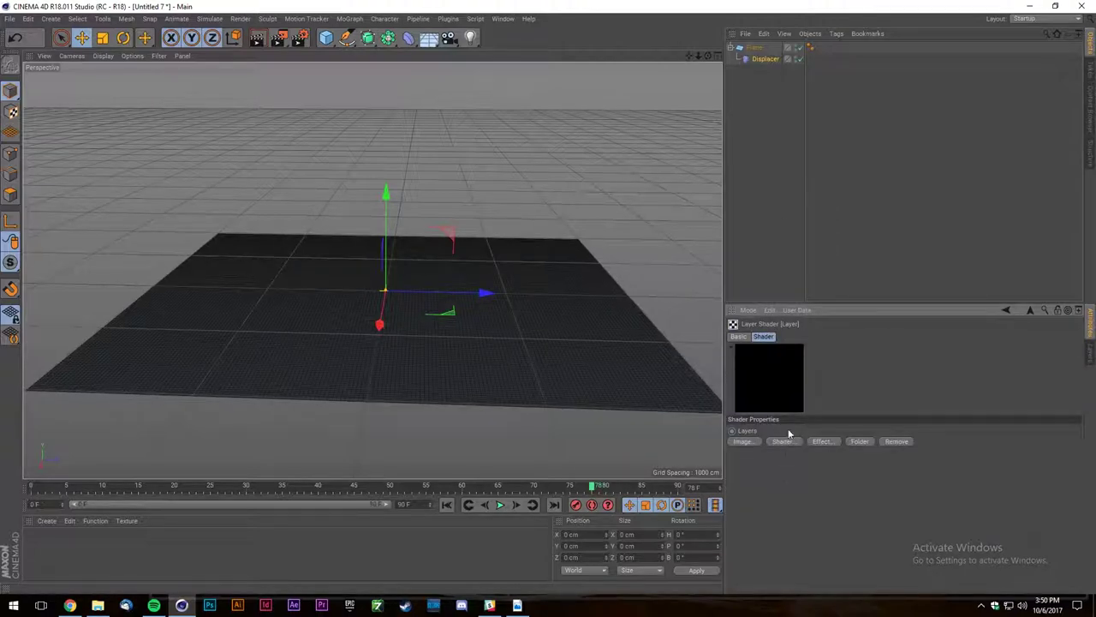
left_click(782, 441)
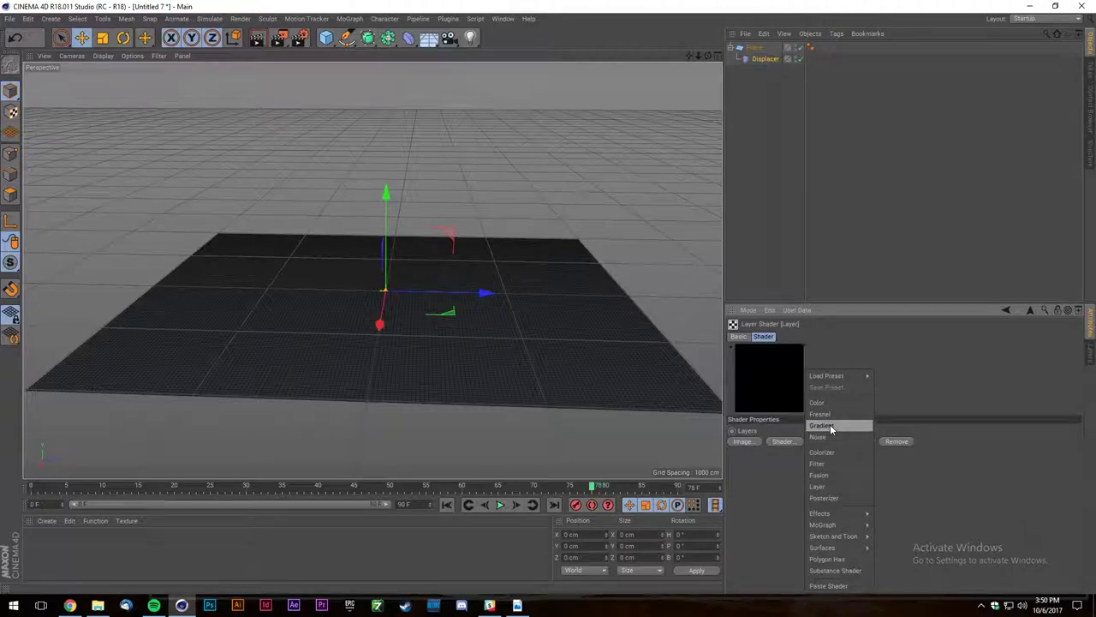
left_click(826, 425)
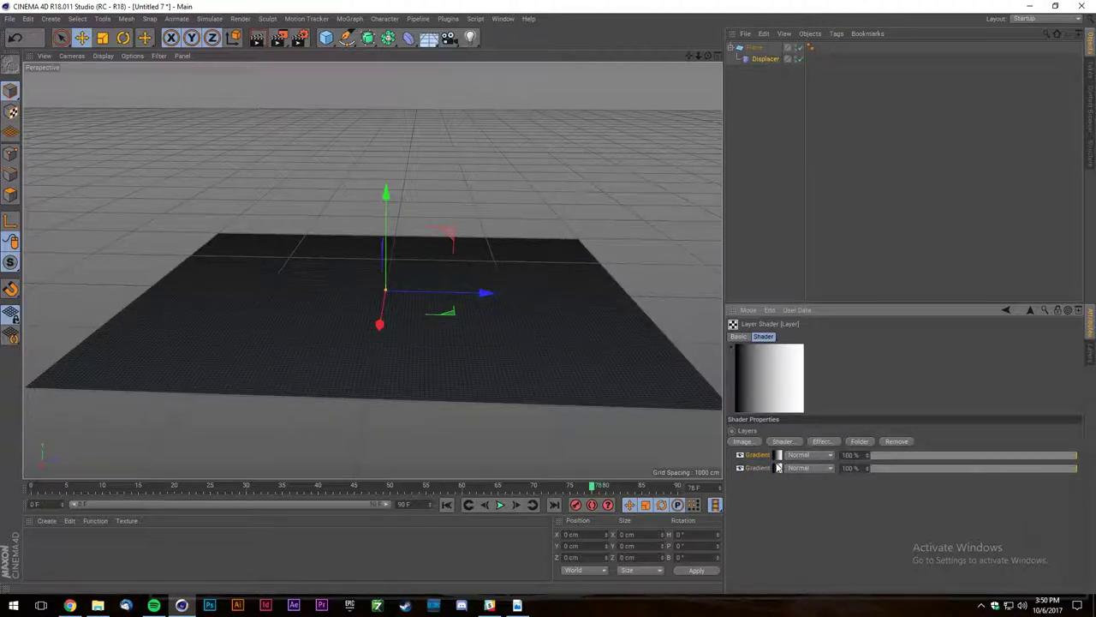
Try several 2D types for the gradient layer, including Radial and Star, and set it to 2D - Circular.
left_click(776, 454)
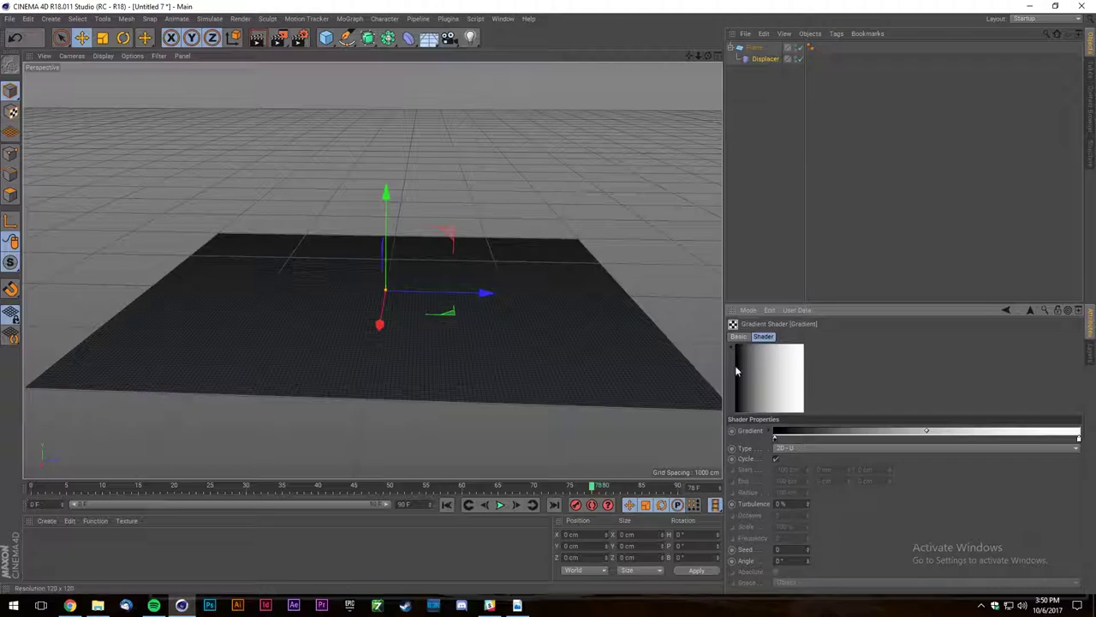
left_click(797, 448)
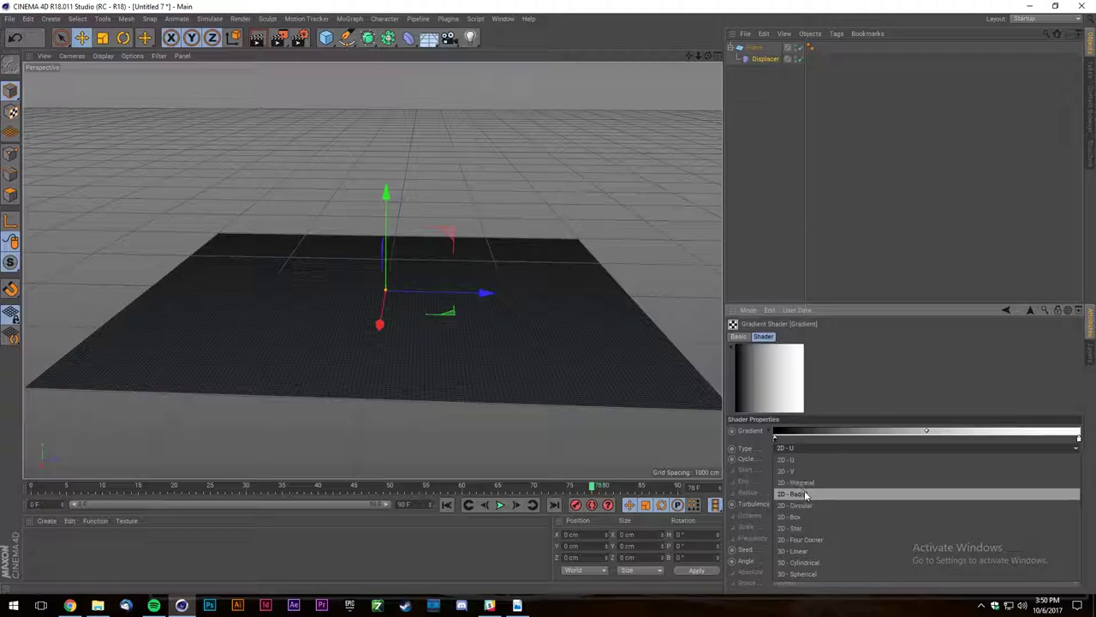
left_click(805, 493)
left_click(822, 447)
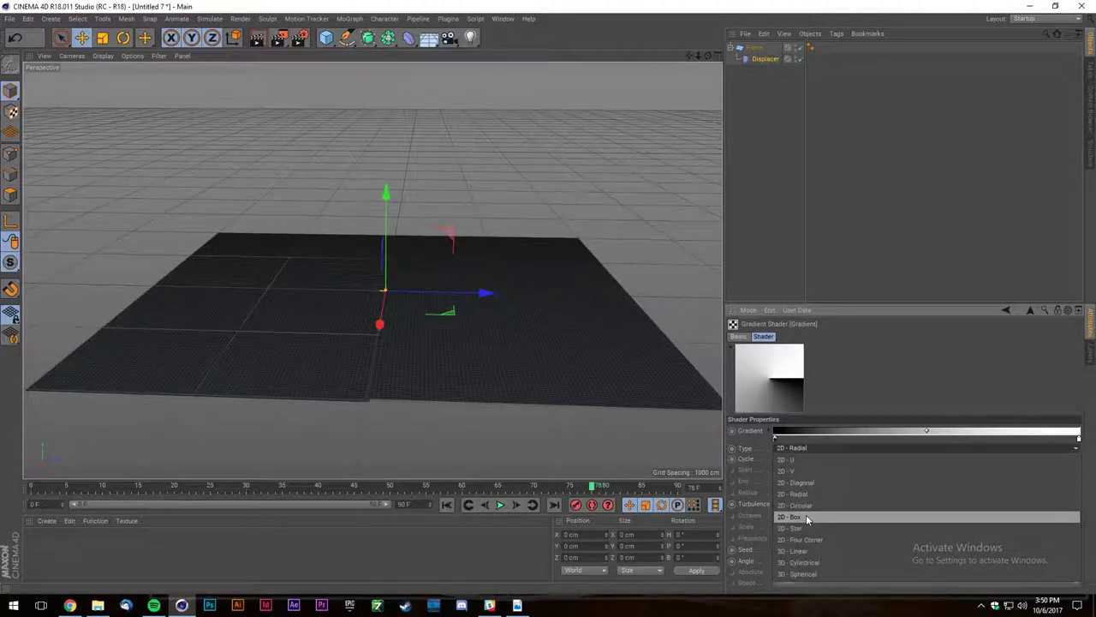
left_click(806, 514)
scroll(815, 453, "down", 2)
scroll(815, 453, "up", 2)
scroll(815, 453, "up", 1)
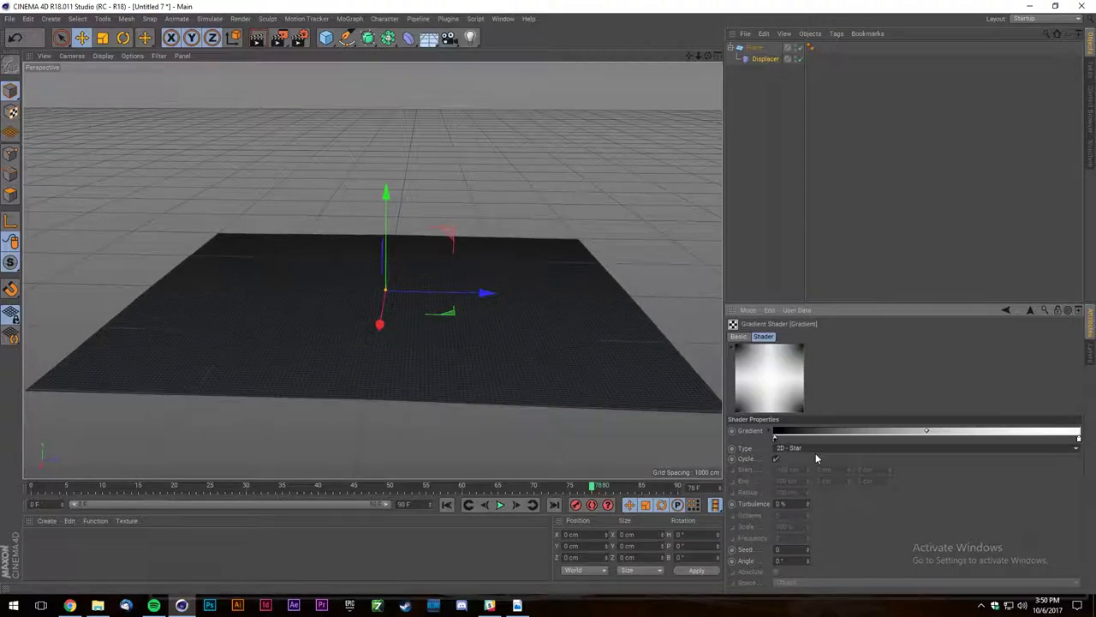
Check the Displacer's Layer shader with its gradient and return to the Displacer's object properties.
left_click(758, 58)
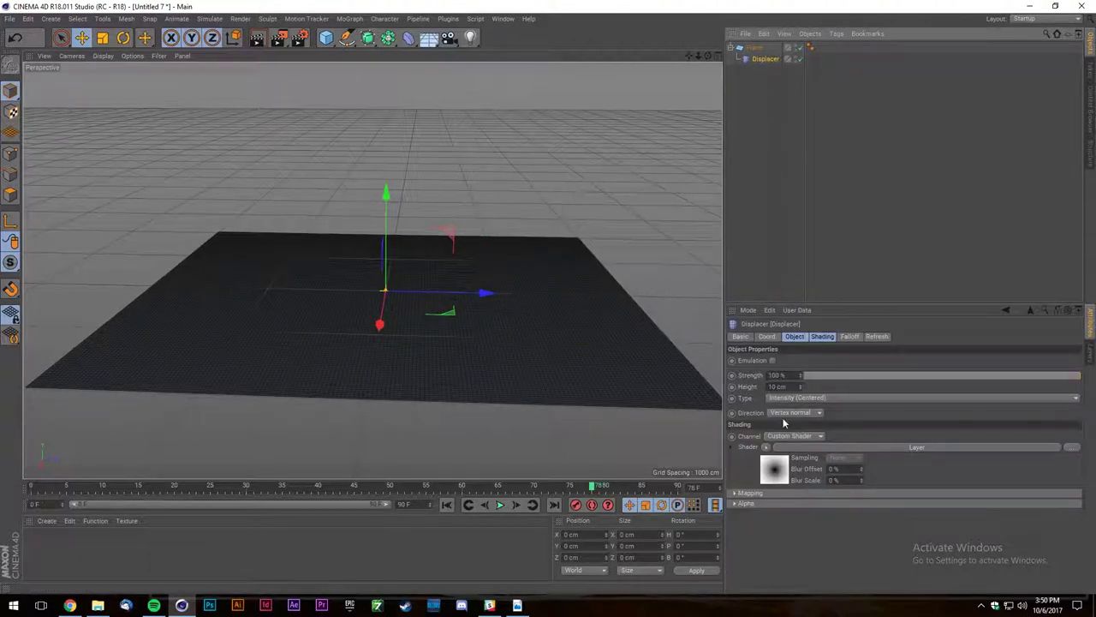
left_click(772, 472)
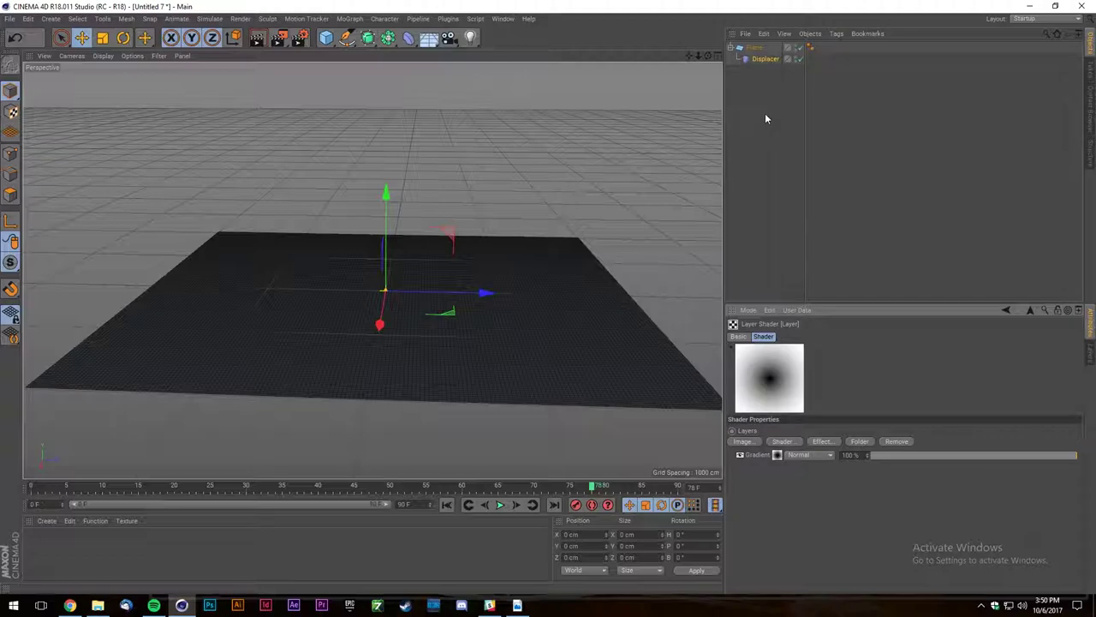
left_click(755, 48)
left_click(761, 60)
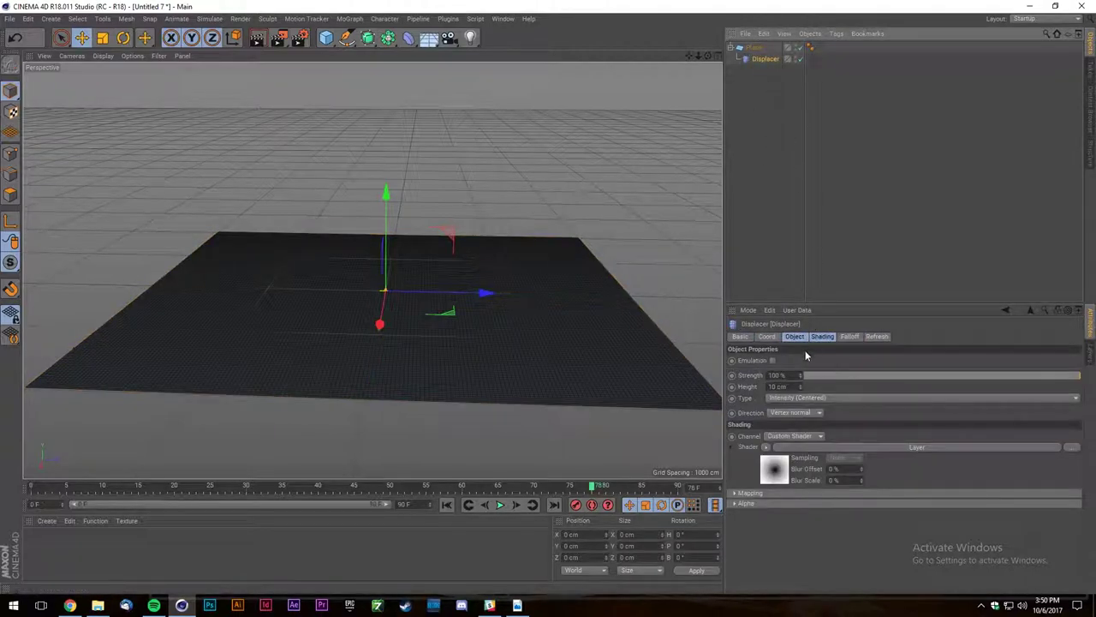
Raise the Displacer's height to 1247 cm and invert the circular gradient so it runs from white to black.
left_click_drag(800, 386, 891, 386)
left_click(782, 468)
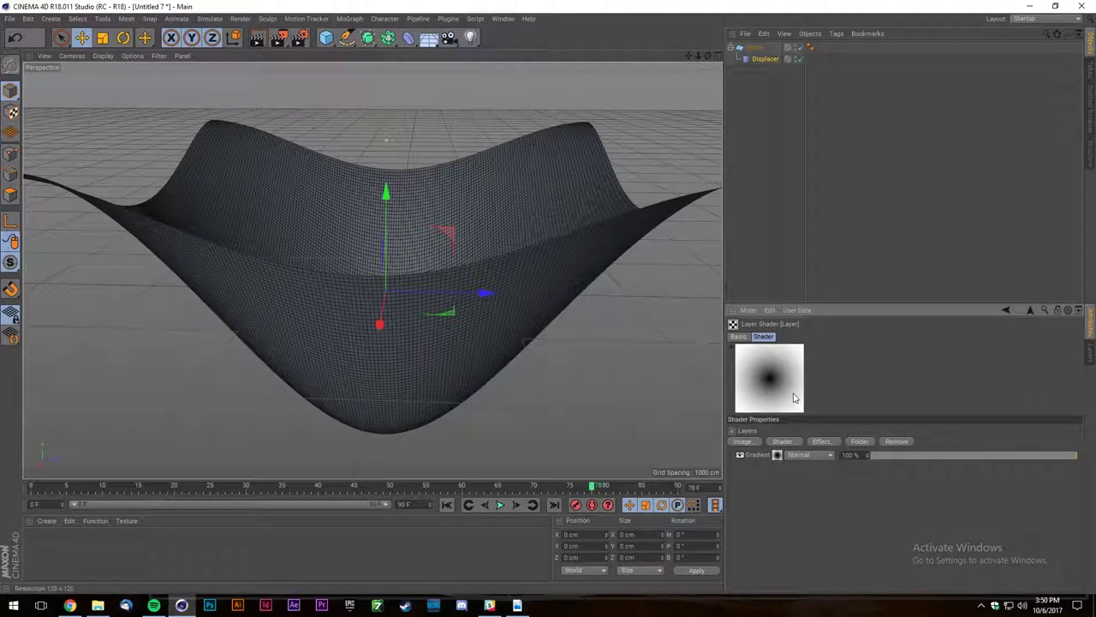
left_click(776, 456)
right_click(806, 436)
left_click(822, 448)
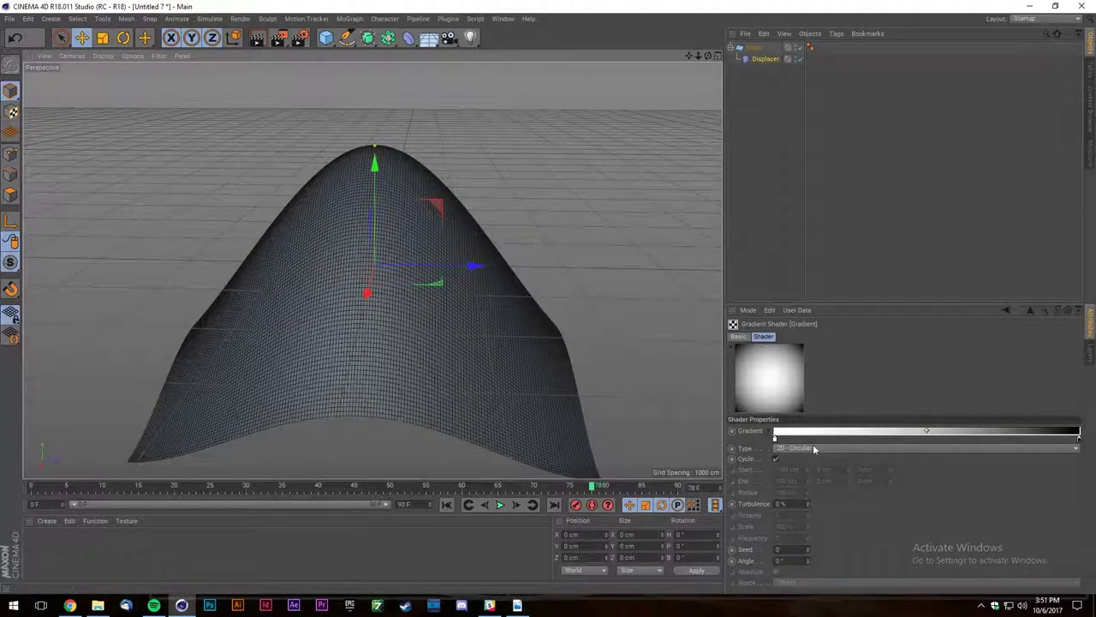
left_click_drag(1078, 438, 1014, 443)
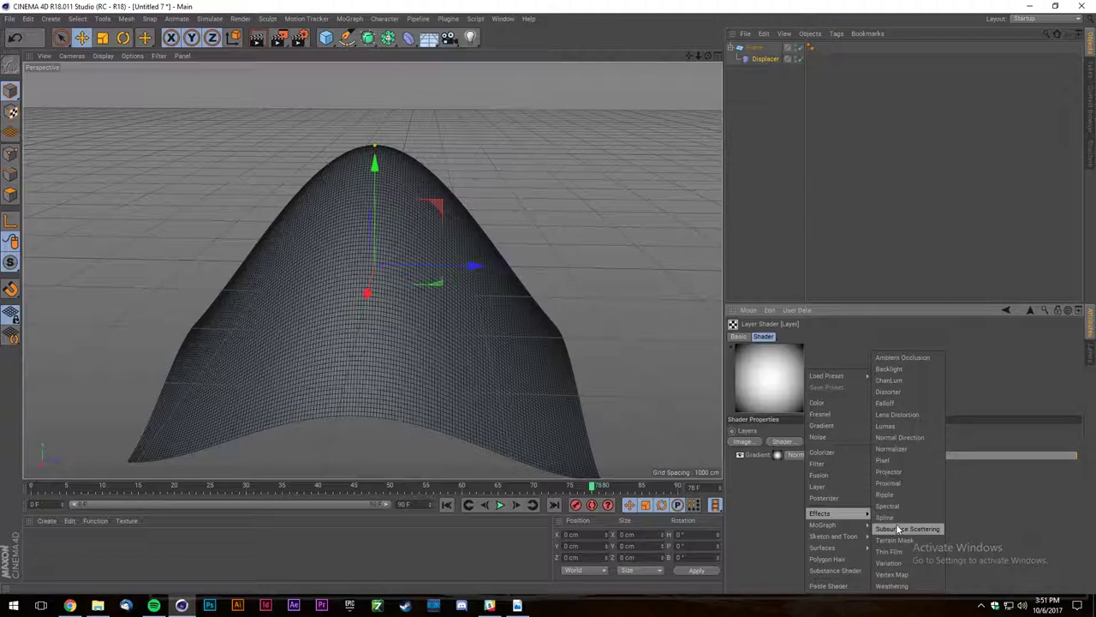
Enlarge the attributes area and add a Posterizer layer above the gradient in the Layer shader.
left_click(875, 304)
left_click_drag(876, 304, 875, 199)
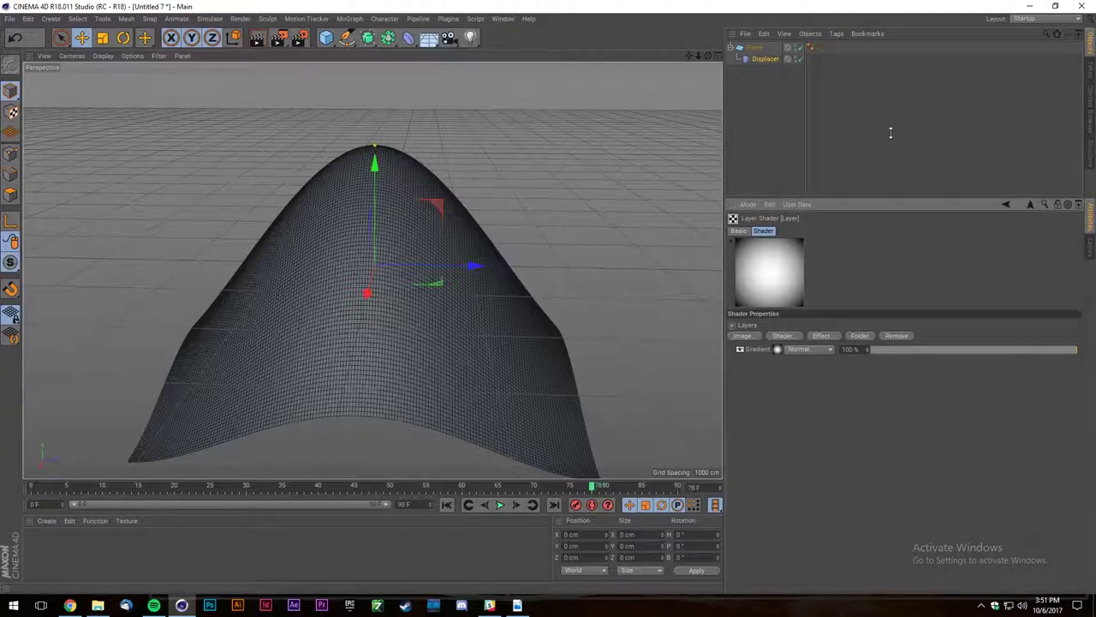
left_click(783, 336)
mouse_move(838, 509)
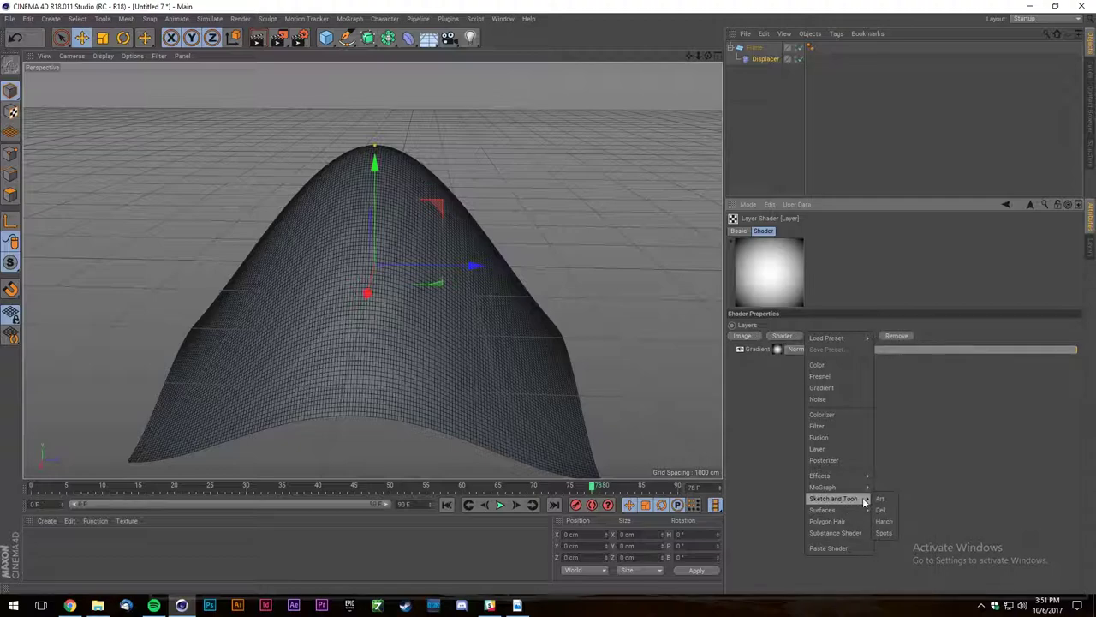
mouse_move(850, 477)
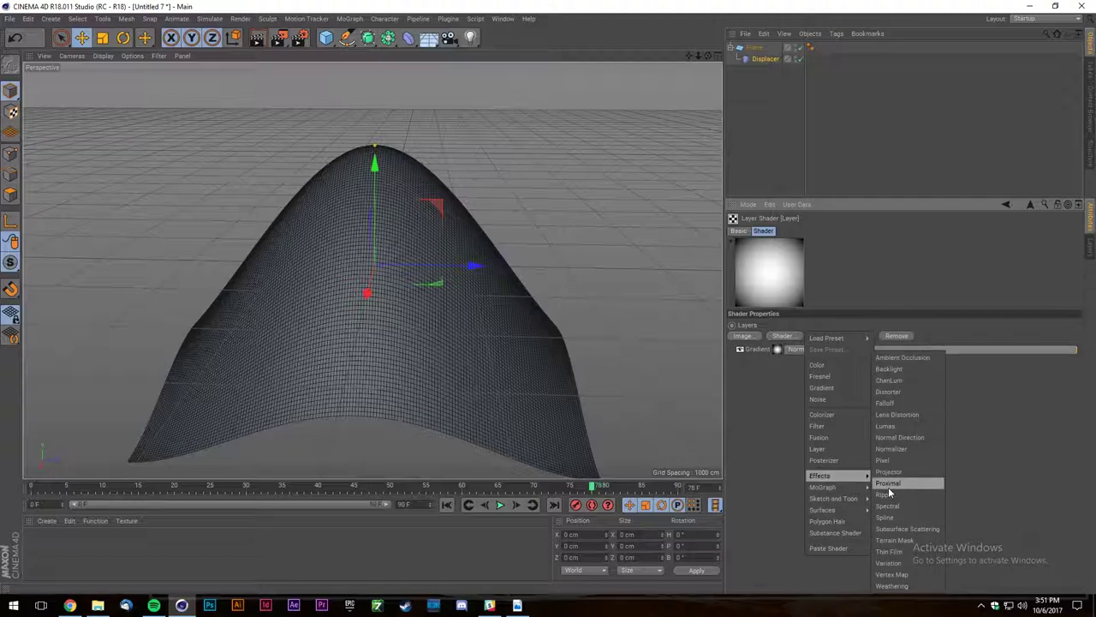
left_click(829, 462)
Copy the Gradient layer's shader and open the Posterizer layer's settings.
left_click(781, 348)
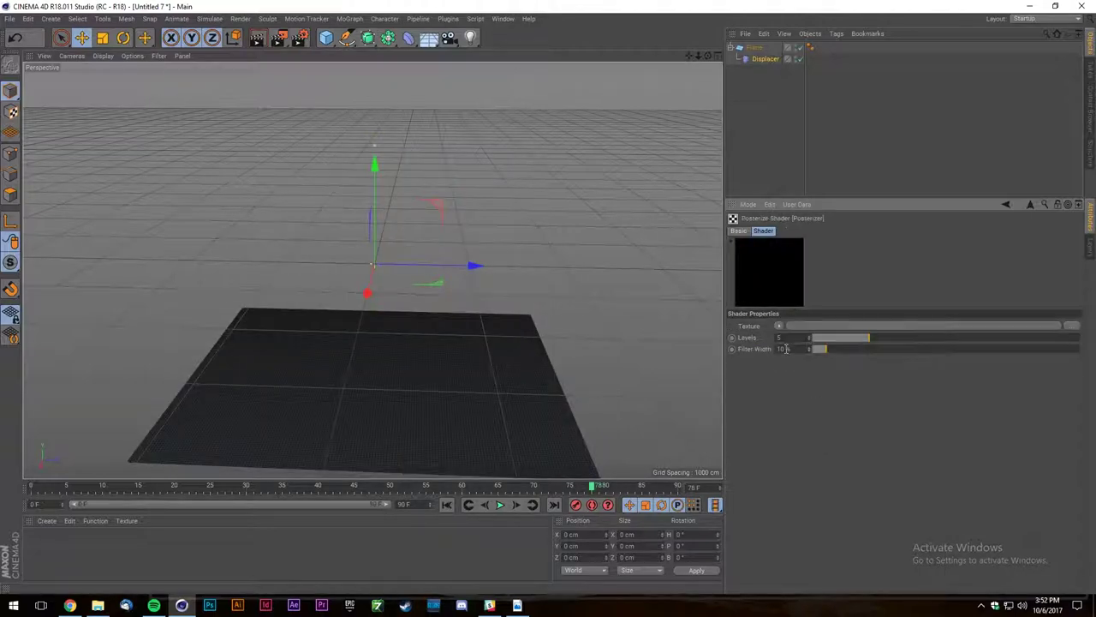
left_click(1003, 204)
right_click(762, 361)
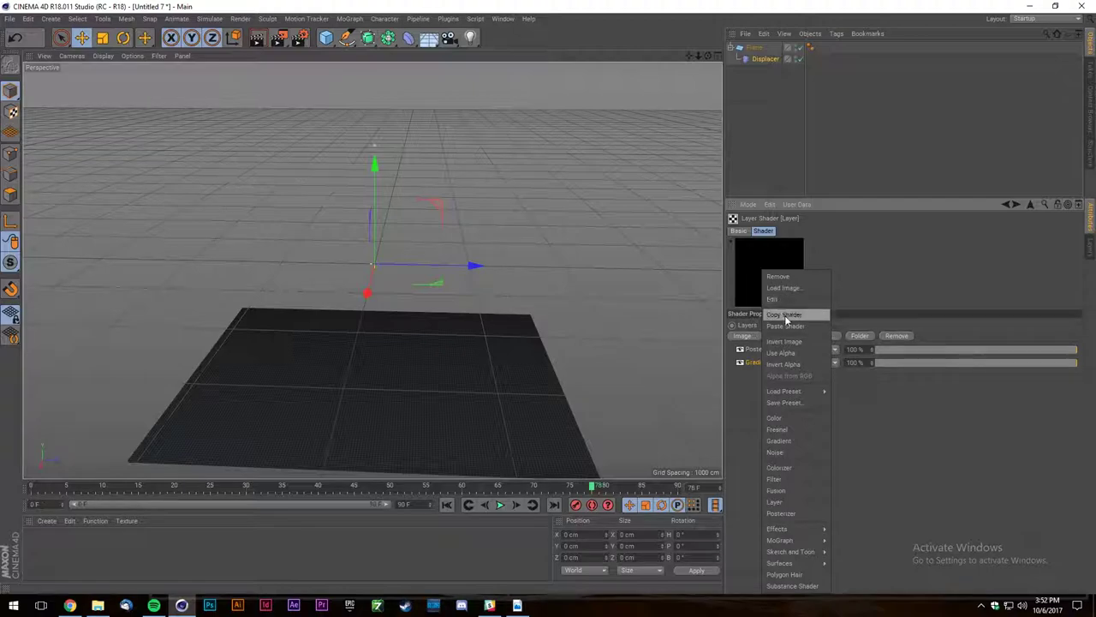
left_click(786, 314)
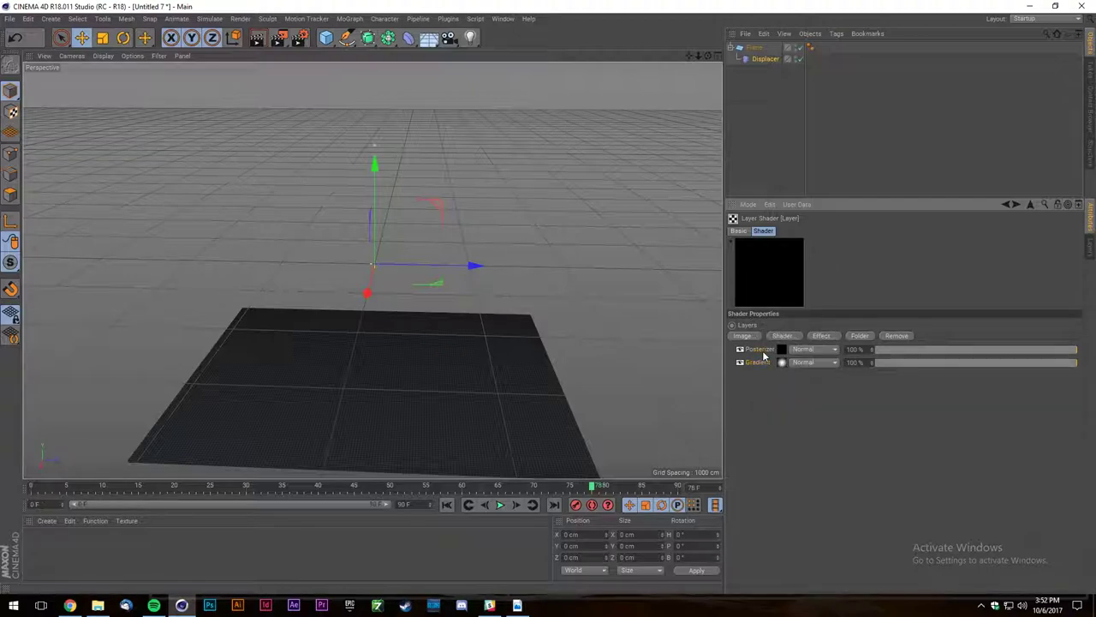
left_click(784, 349)
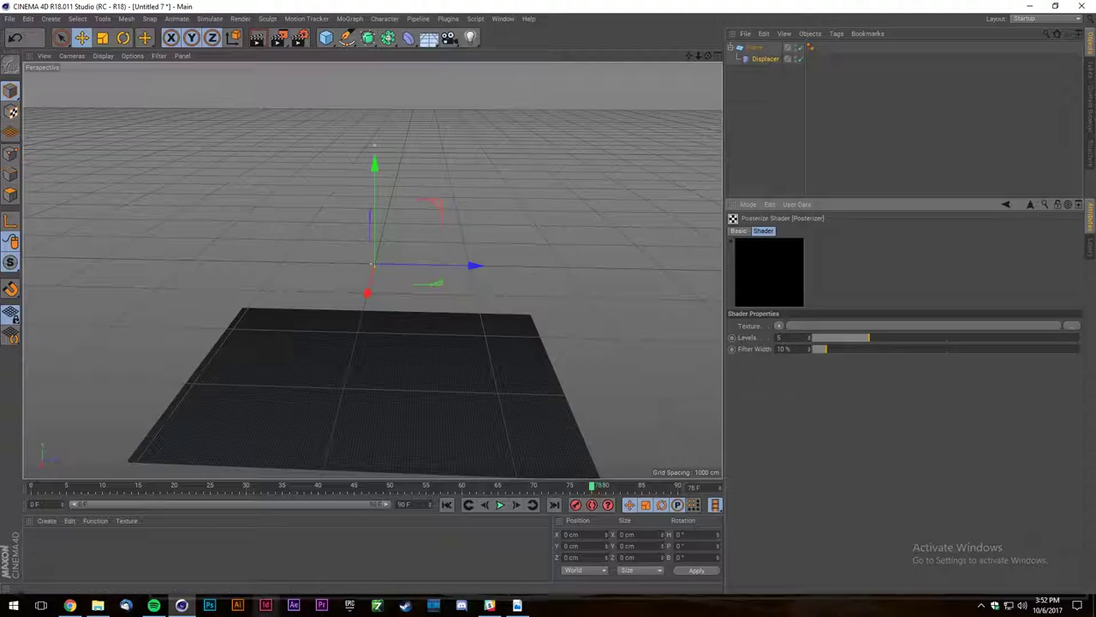
Switch to Chrome, search Google Images for "posterize effect", preview an example poster image, and return to Cinema 4D.
left_click(70, 605)
scroll(332, 168, "up", 7)
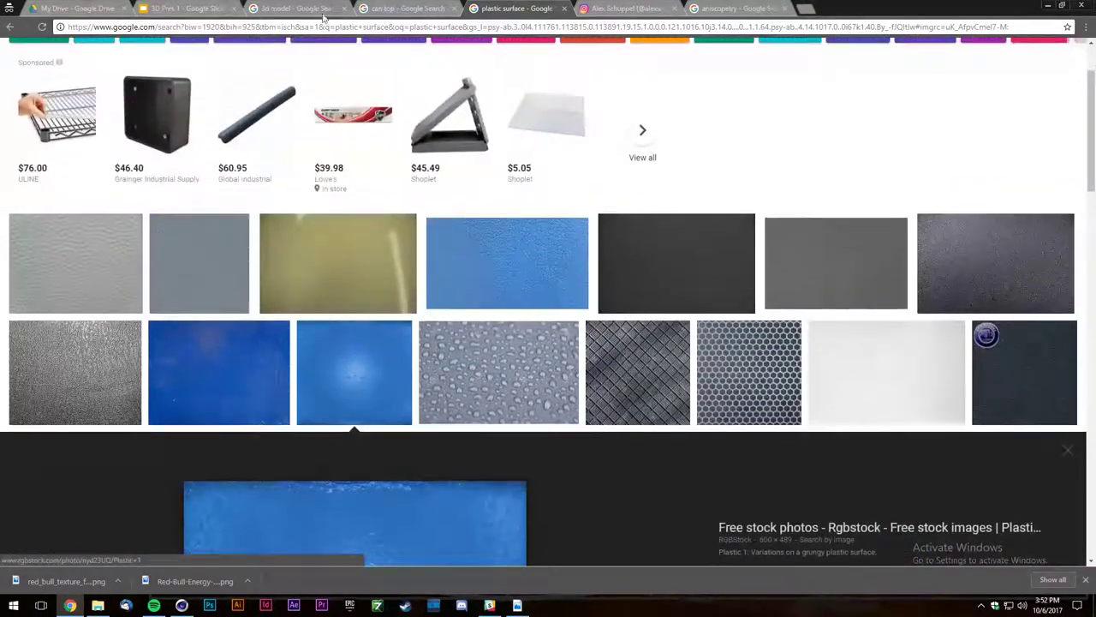
left_click_drag(240, 64, 5, 46)
type("posterize effect")
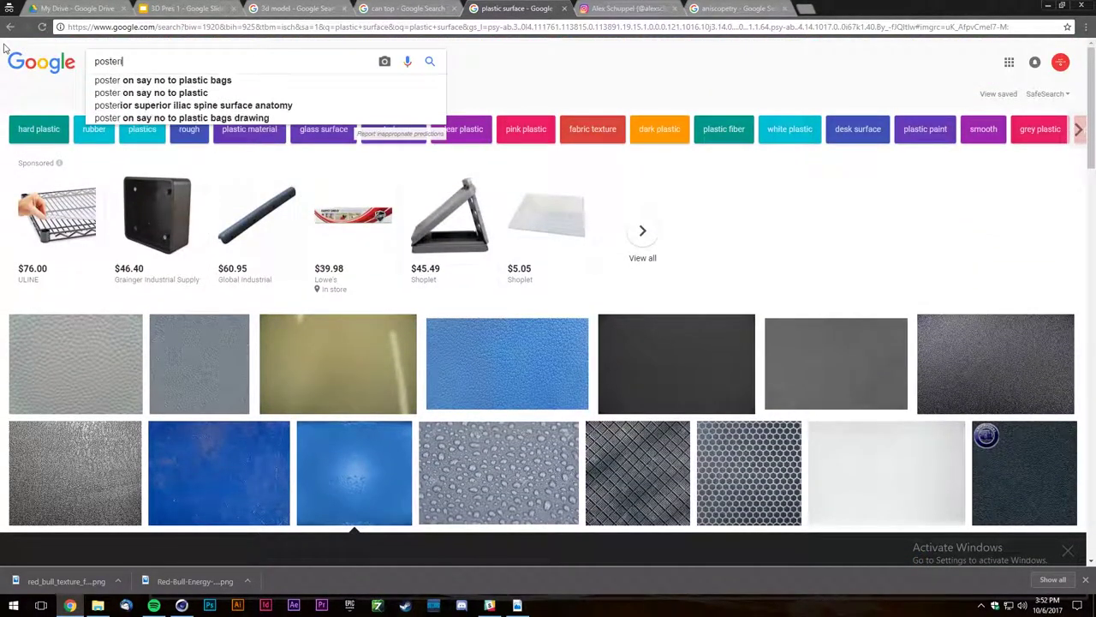
key("Return")
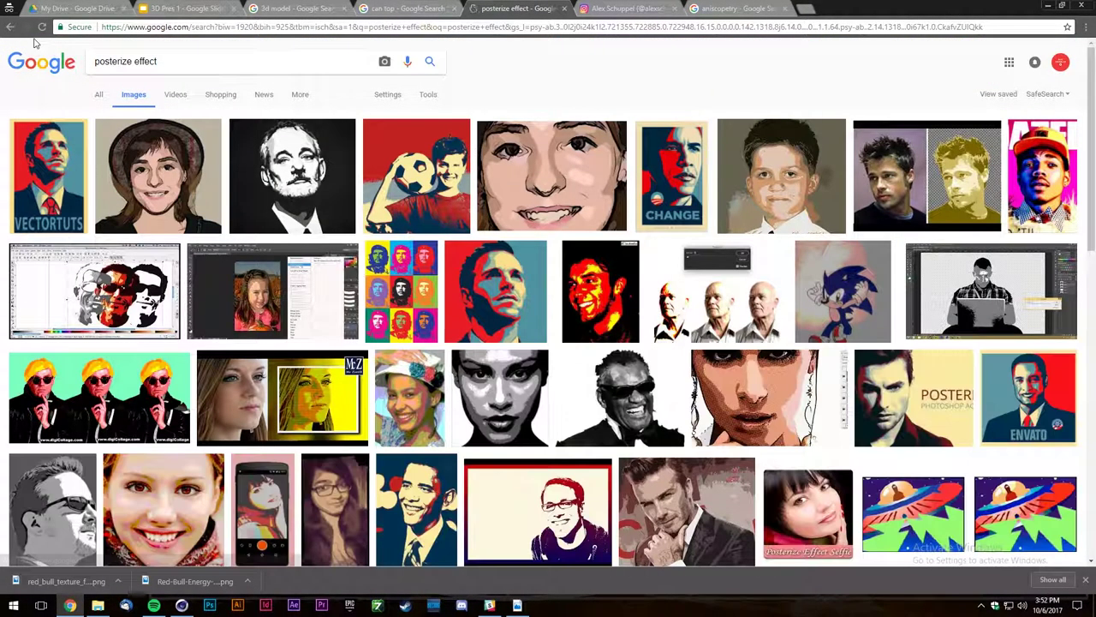
left_click(48, 169)
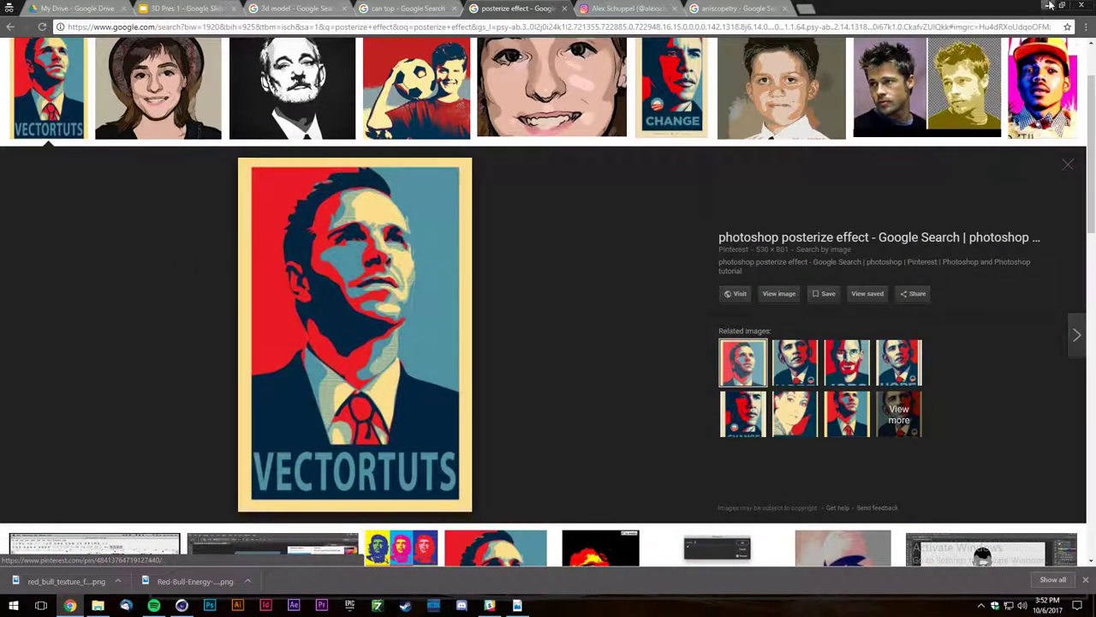
key("alt+Tab")
Paste the copied Gradient shader into the Posterizer's texture.
left_click(780, 326)
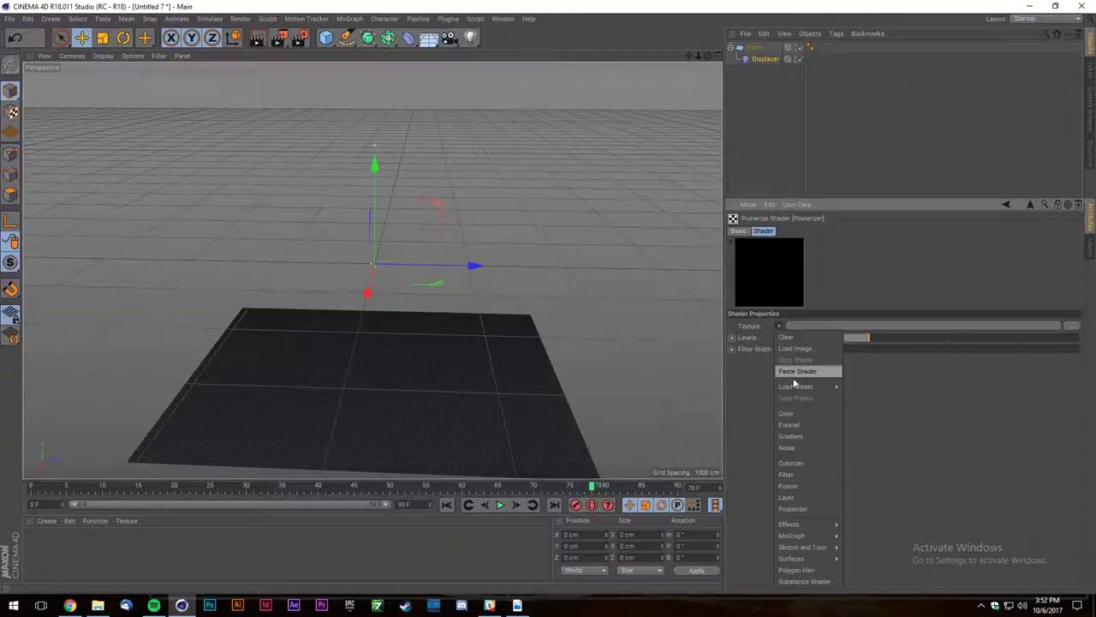
left_click(852, 349)
left_click(779, 326)
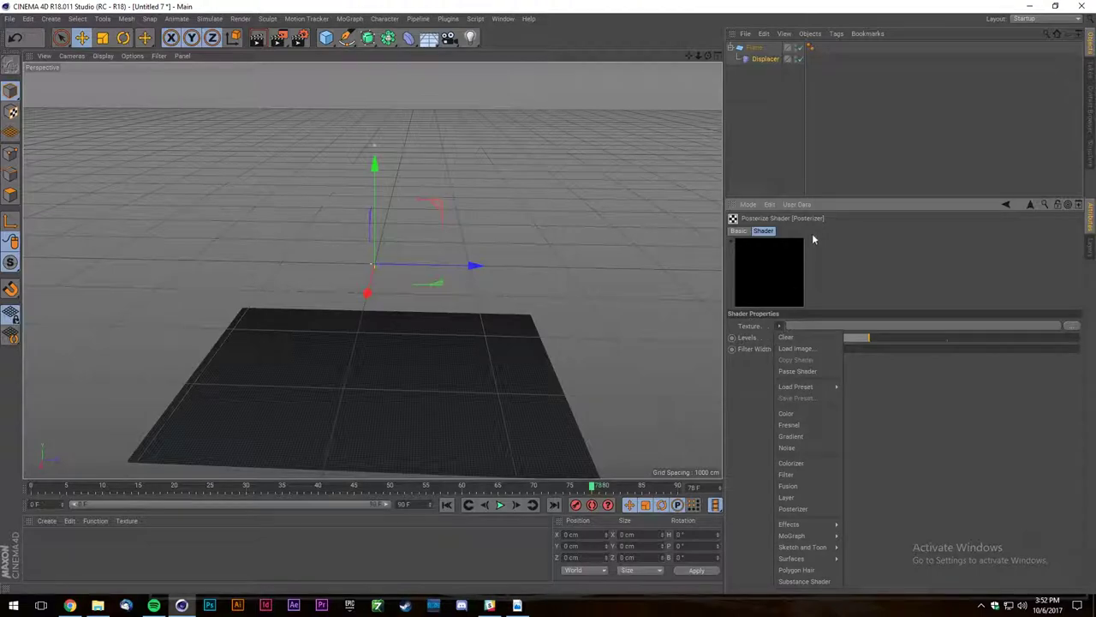
left_click(780, 327)
left_click(789, 436)
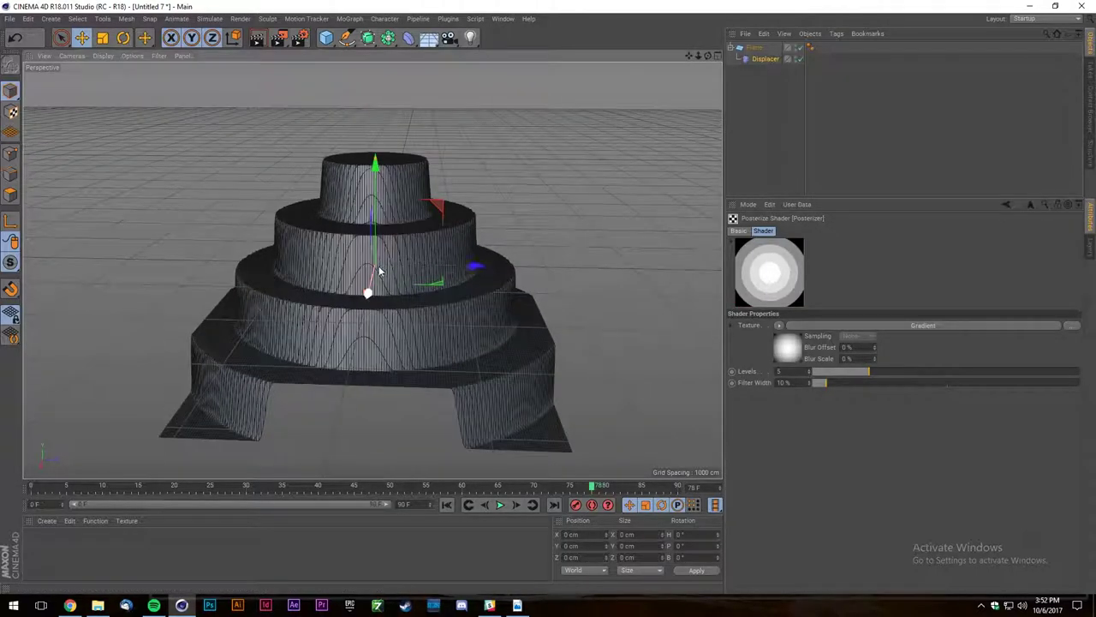
Review the nested gradient and the Displacer's Layer shader, and examine the terraces of the displaced plane from close up and different angles.
left_click(779, 327)
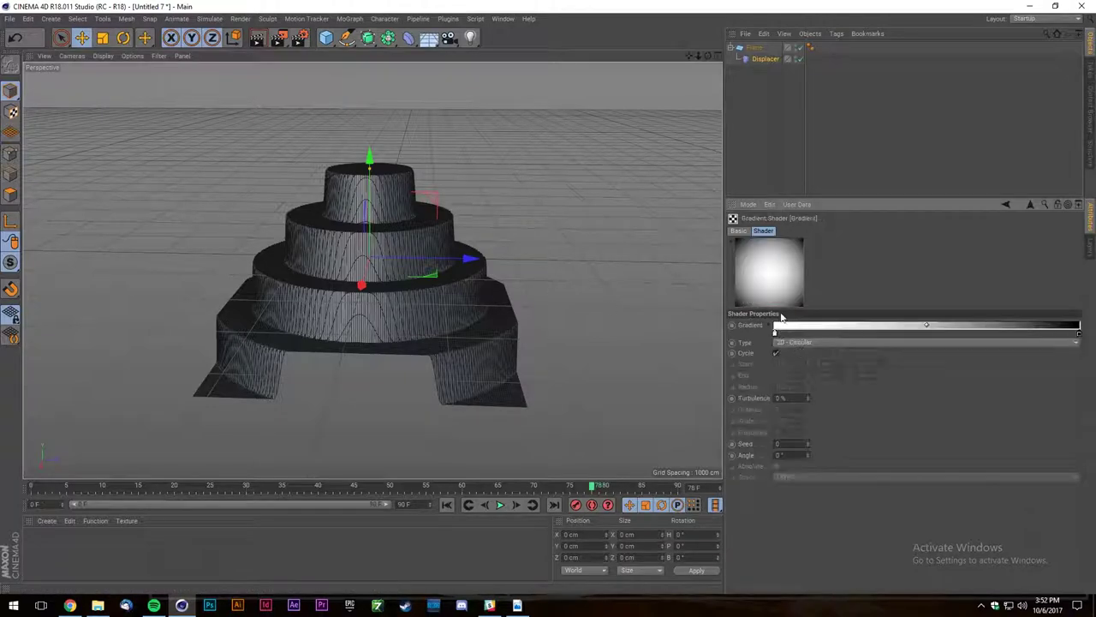
left_click(765, 58)
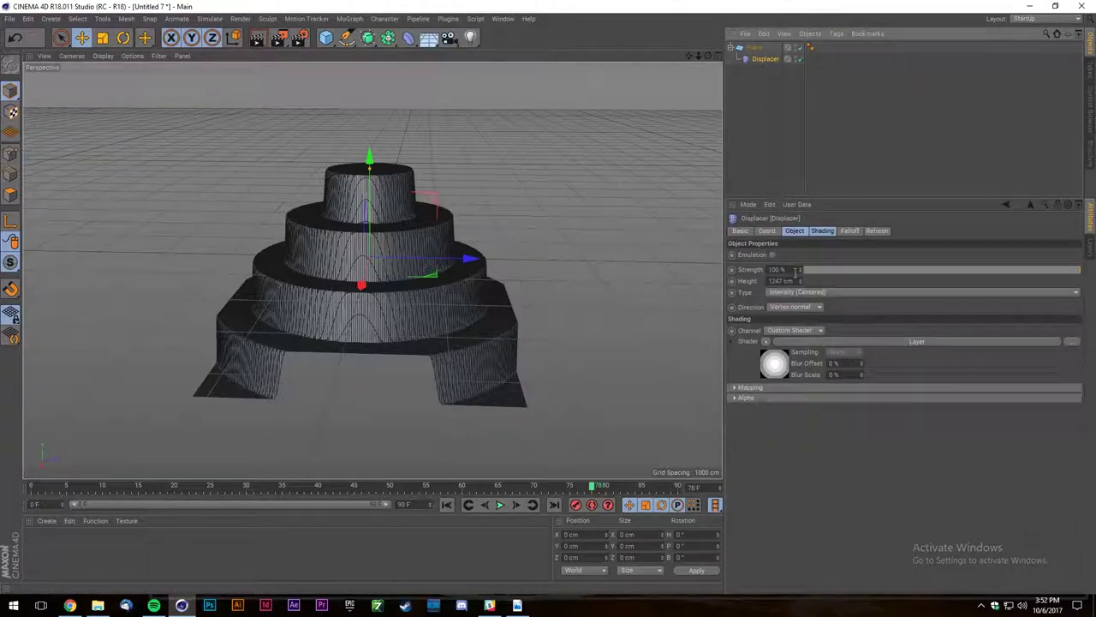
left_click(774, 362)
scroll(389, 250, "up", 3)
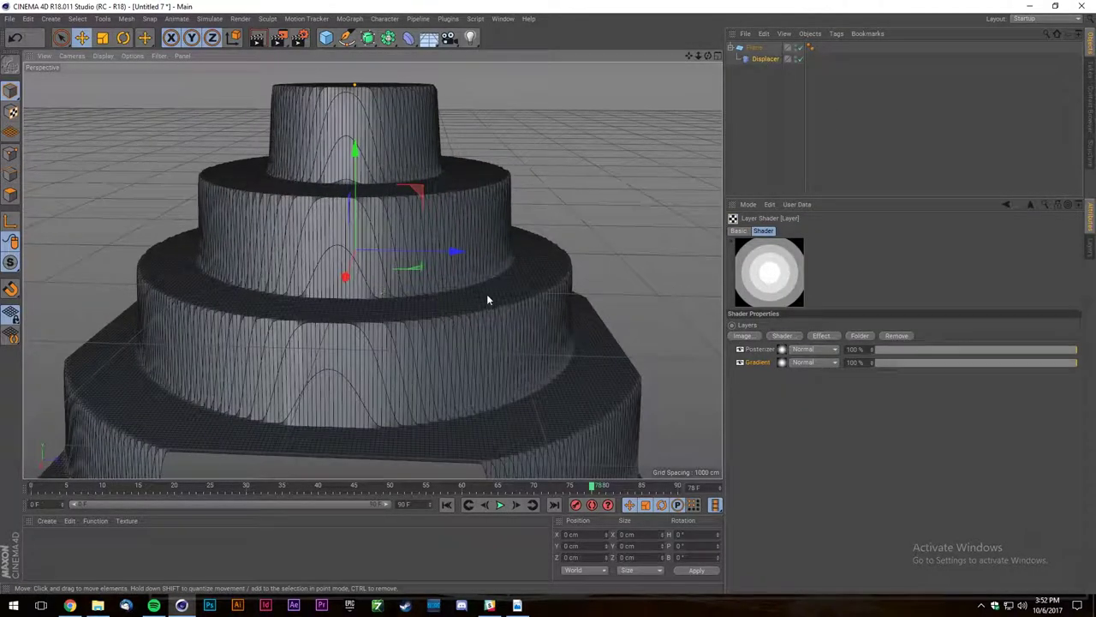
scroll(379, 282, "up", 5)
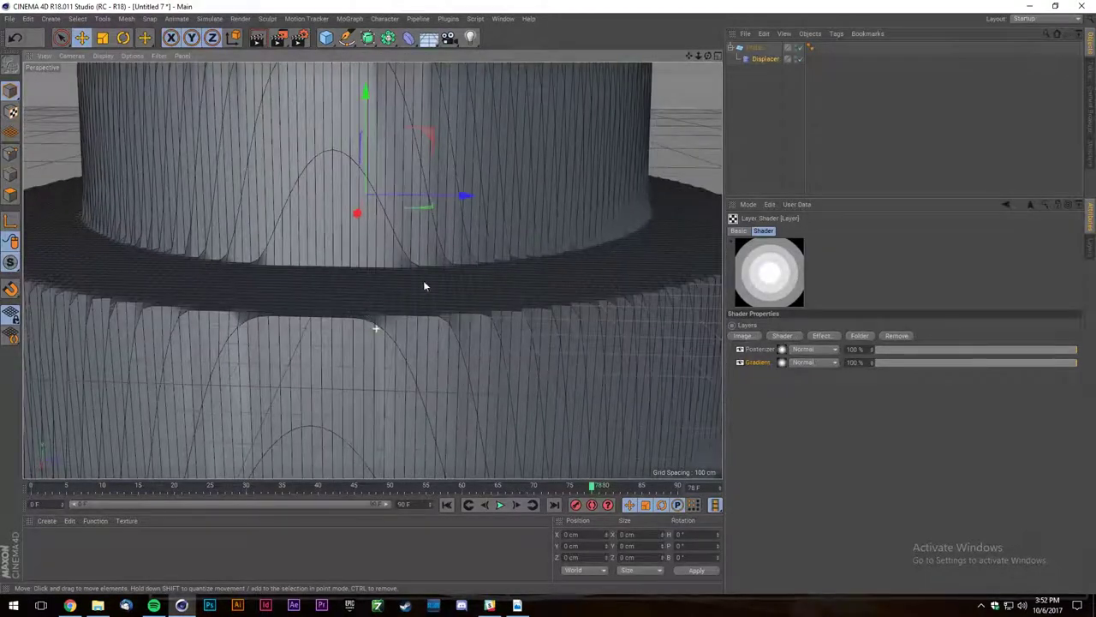
scroll(386, 313, "down", 6)
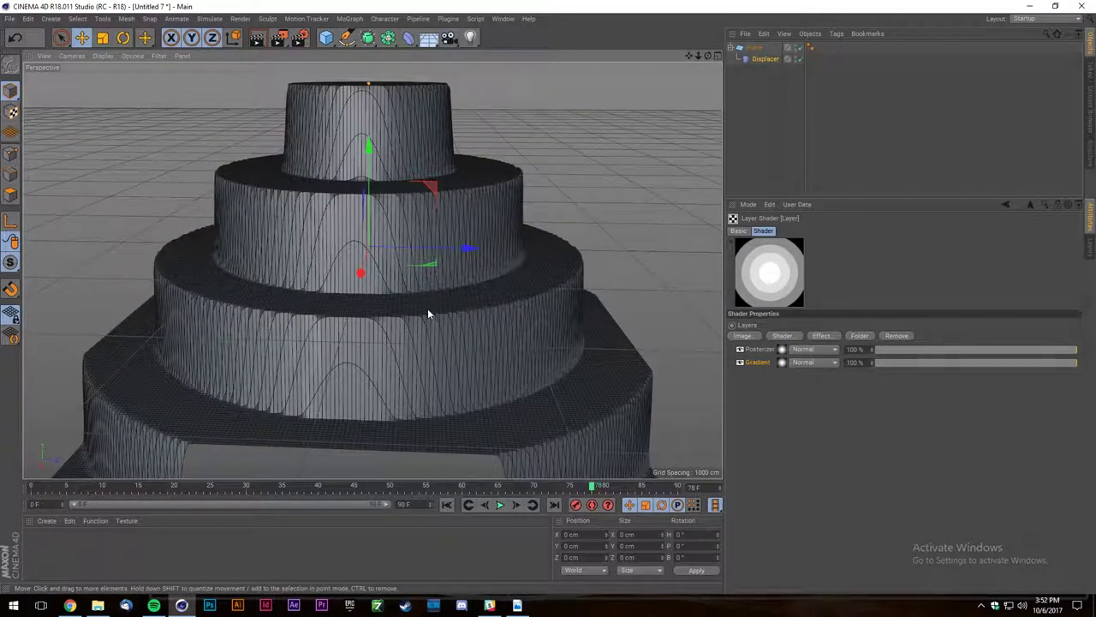
scroll(403, 324, "down", 3)
scroll(368, 323, "down", 2)
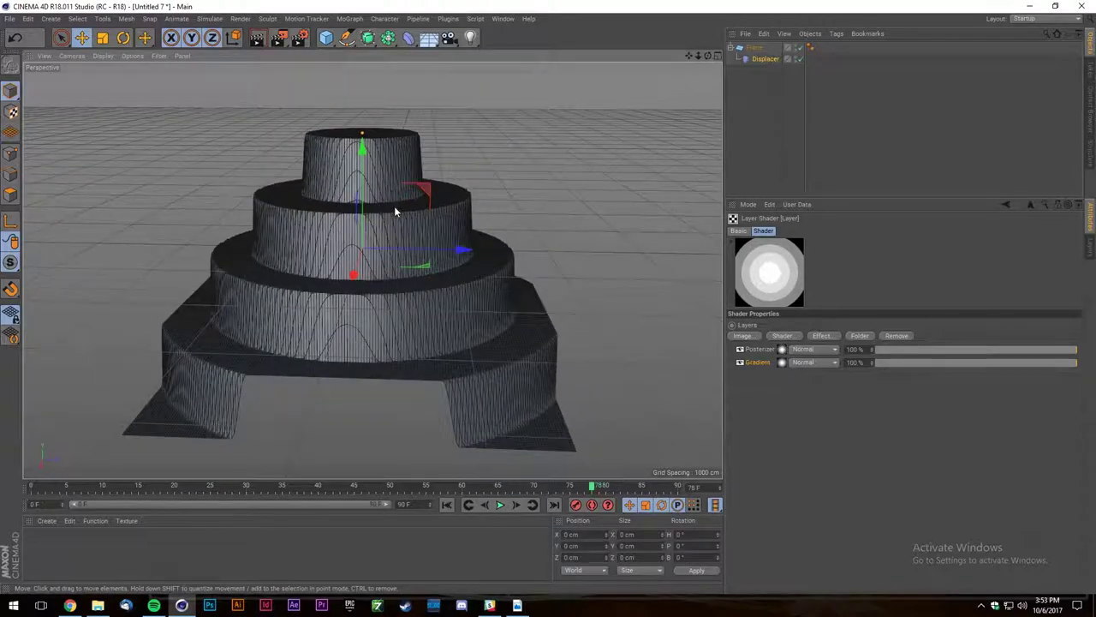
scroll(395, 208, "up", 3)
left_click_drag(708, 55, 625, 92)
left_click_drag(373, 271, 384, 215, "alt")
scroll(390, 217, "down", 3)
left_click_drag(475, 335, 477, 356, "alt")
scroll(477, 357, "up", 2)
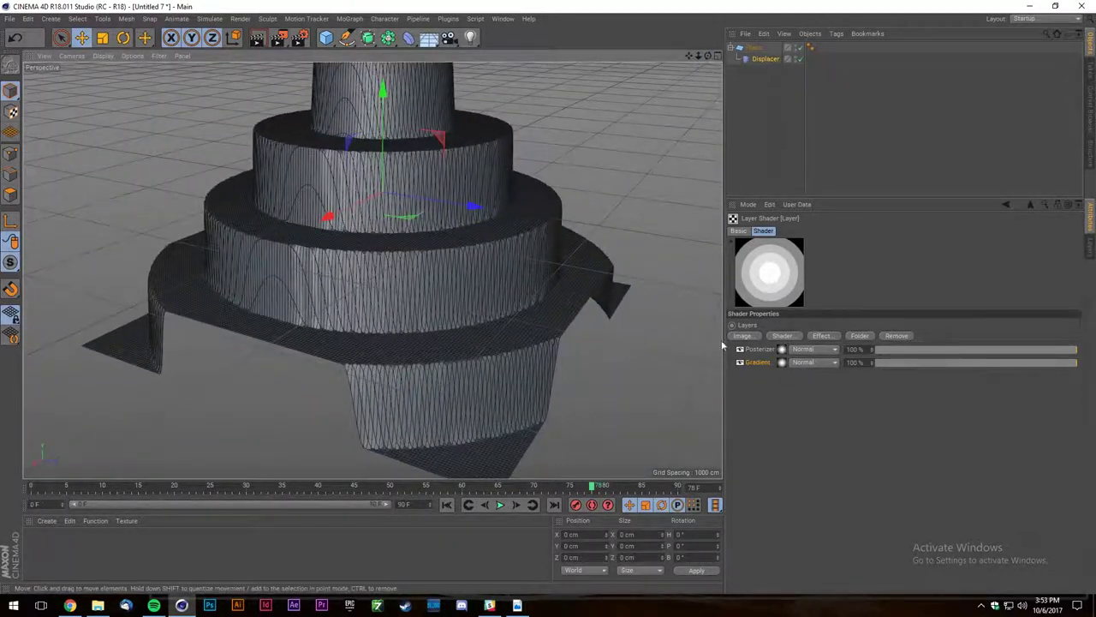
Set the gradient inside the Posterizer to type 2D - Box.
left_click(781, 361)
left_click(811, 343)
left_click(809, 368)
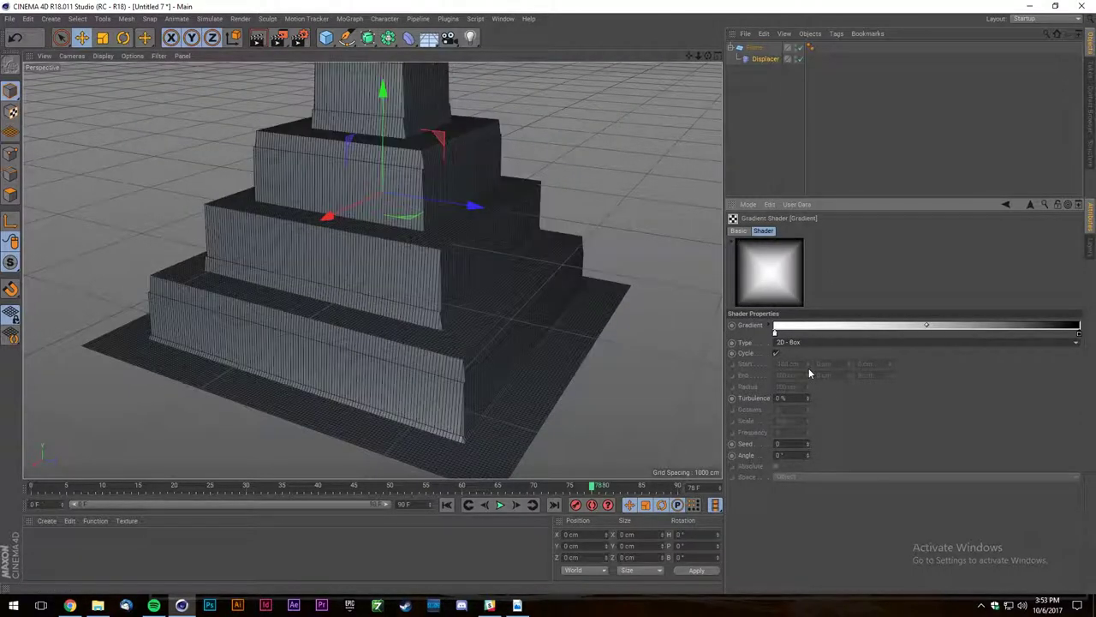
key("Down")
key("Up")
scroll(431, 343, "down", 2)
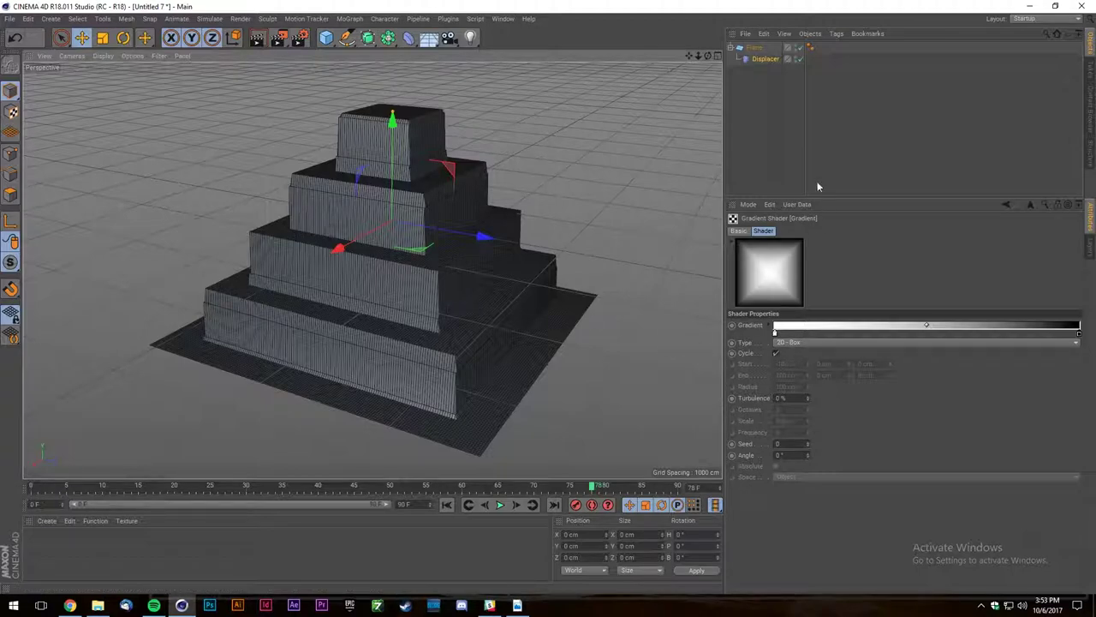
Increase the Posterizer's levels to give the pyramid many finer steps, and return to the Layer shader.
left_click(764, 58)
left_click(778, 362)
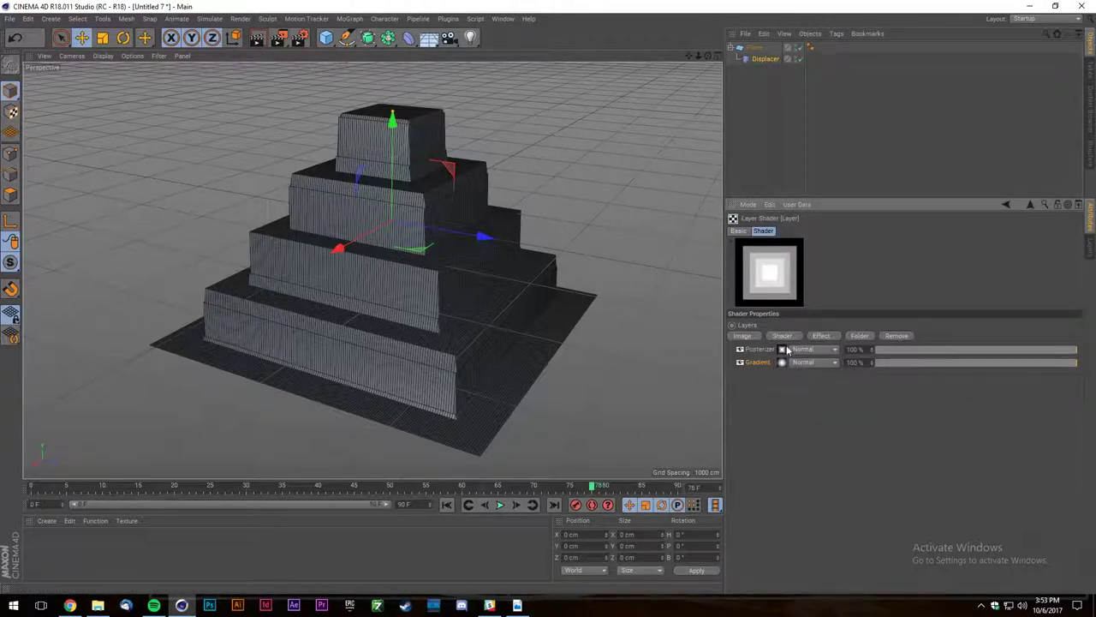
left_click(786, 348)
left_click_drag(903, 372, 1008, 372)
scroll(398, 119, "up", 4)
scroll(374, 108, "down", 4)
left_click(1006, 203)
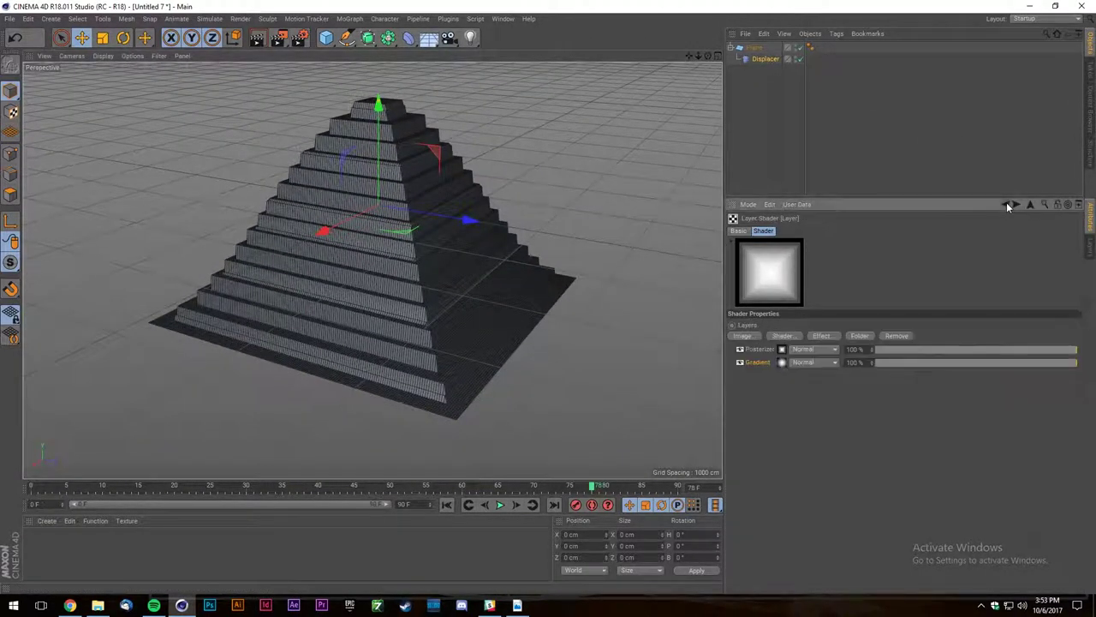
Add a Noise layer above the Posterizer and set its blend mode to Luminance.
left_click(795, 335)
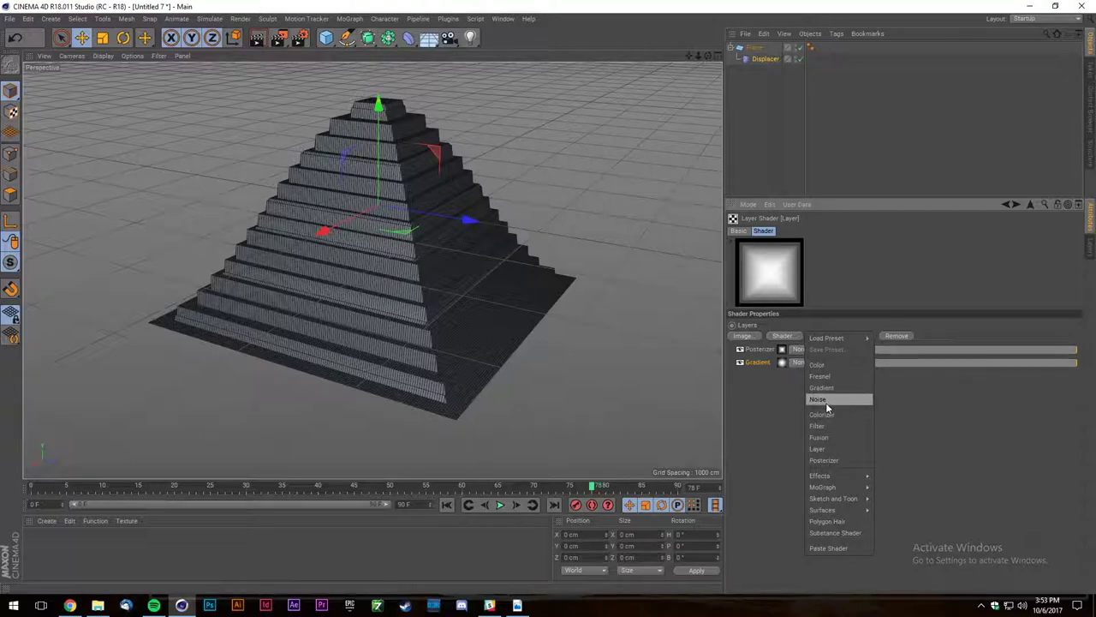
left_click(818, 399)
left_click(805, 349)
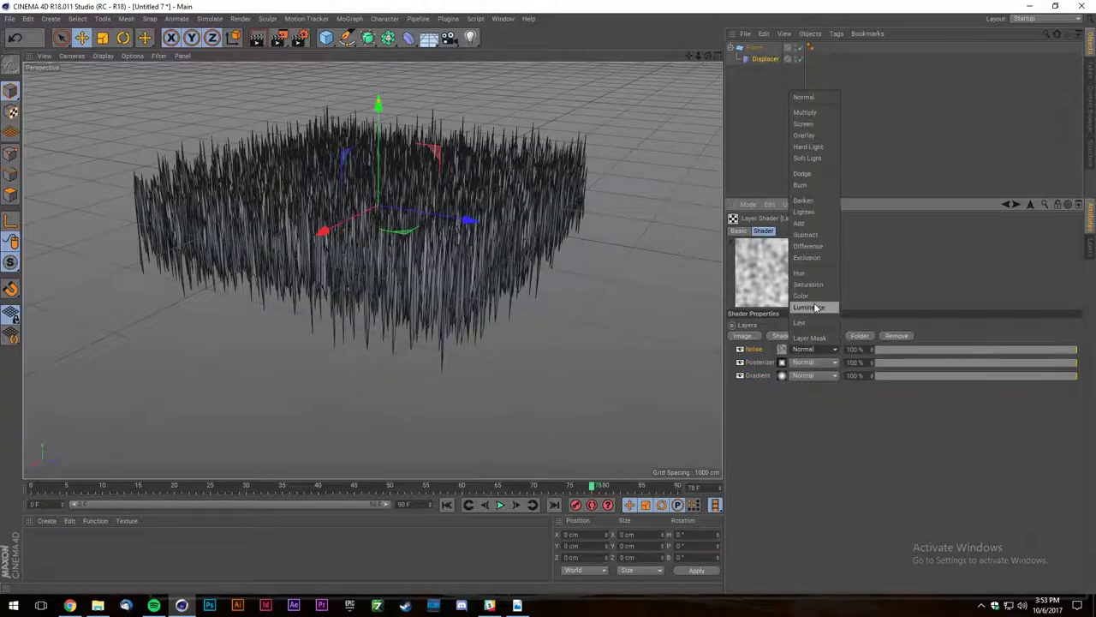
left_click(812, 308)
Try several blend modes for the Noise layer, including Hue and Subtract, and set it to Darken.
key("Up")
key("Up")
key("Up")
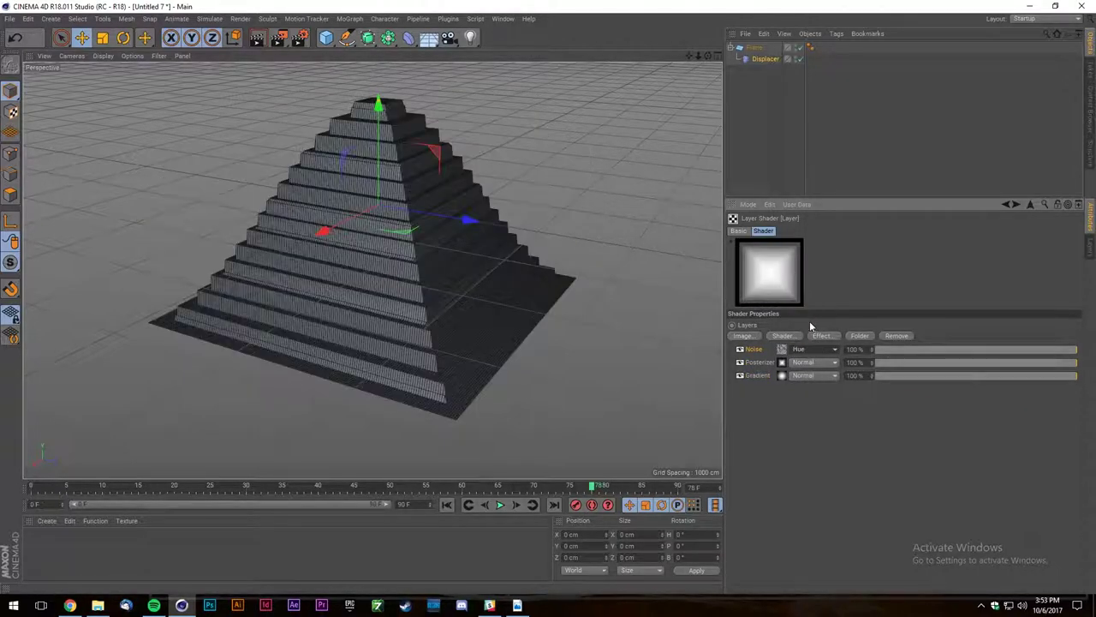
key("Down")
key("Down")
scroll(805, 350, "up", 5)
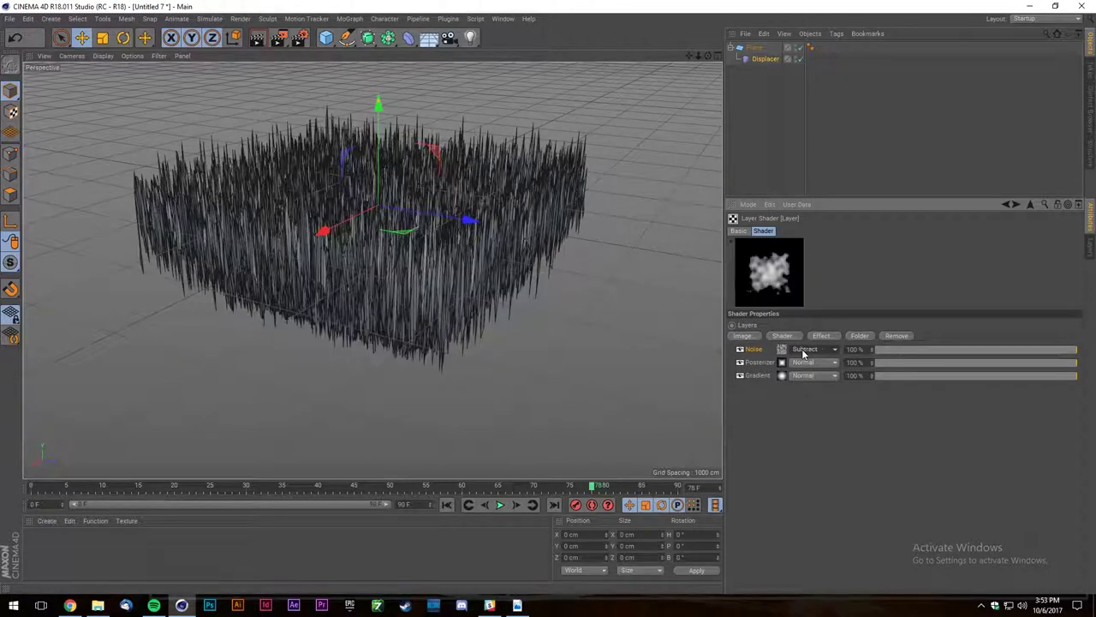
scroll(802, 349, "up", 1)
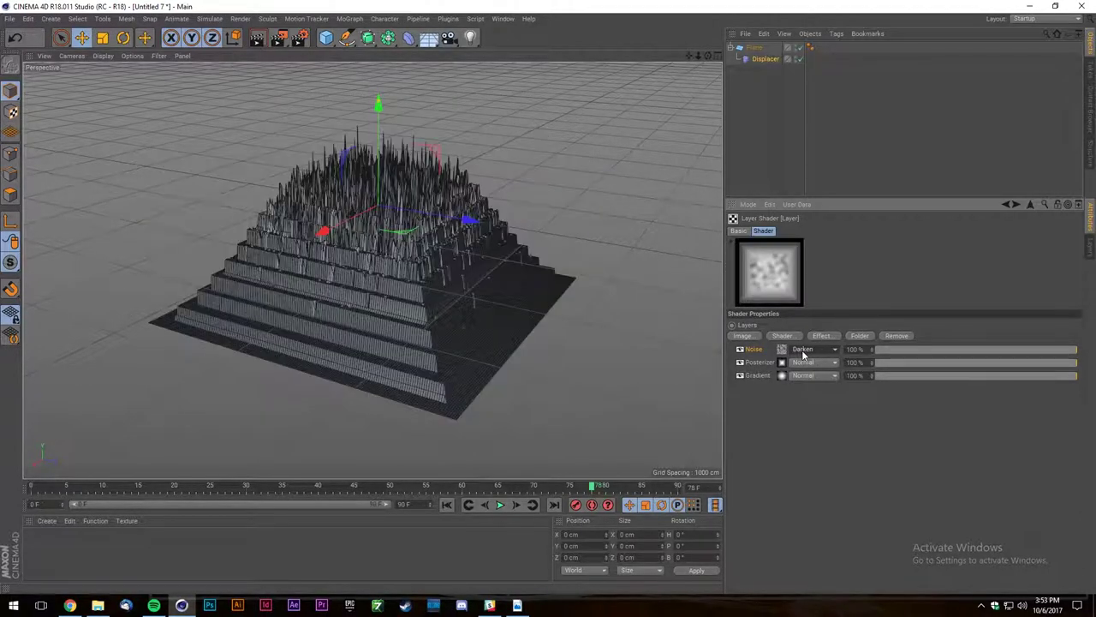
Set the Noise layer's blend mode to Multiply and lower its opacity to 8%.
left_click(783, 350)
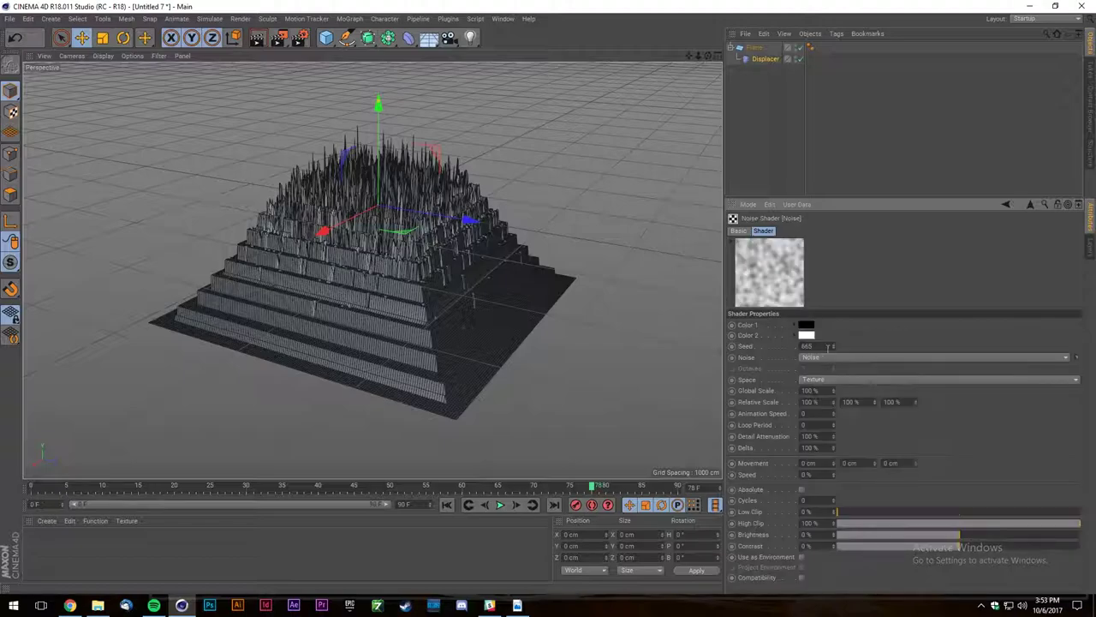
left_click(1006, 205)
left_click(814, 350)
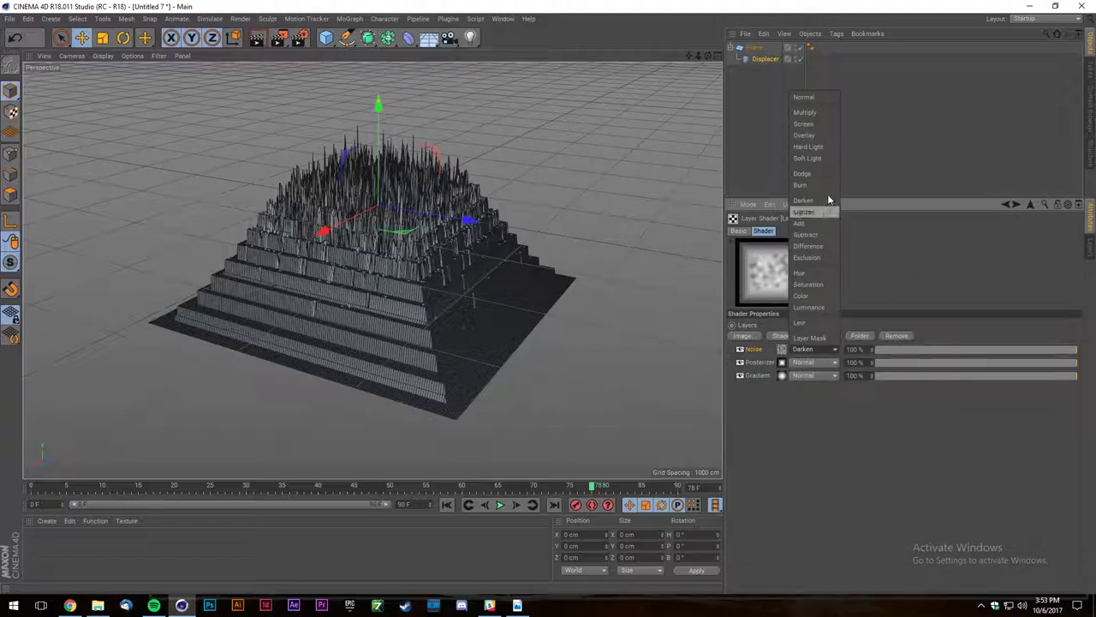
left_click(822, 111)
left_click_drag(924, 346, 883, 349)
Reduce the Noise shader's global scale to 10% for much finer detail on the pyramid.
left_click(782, 350)
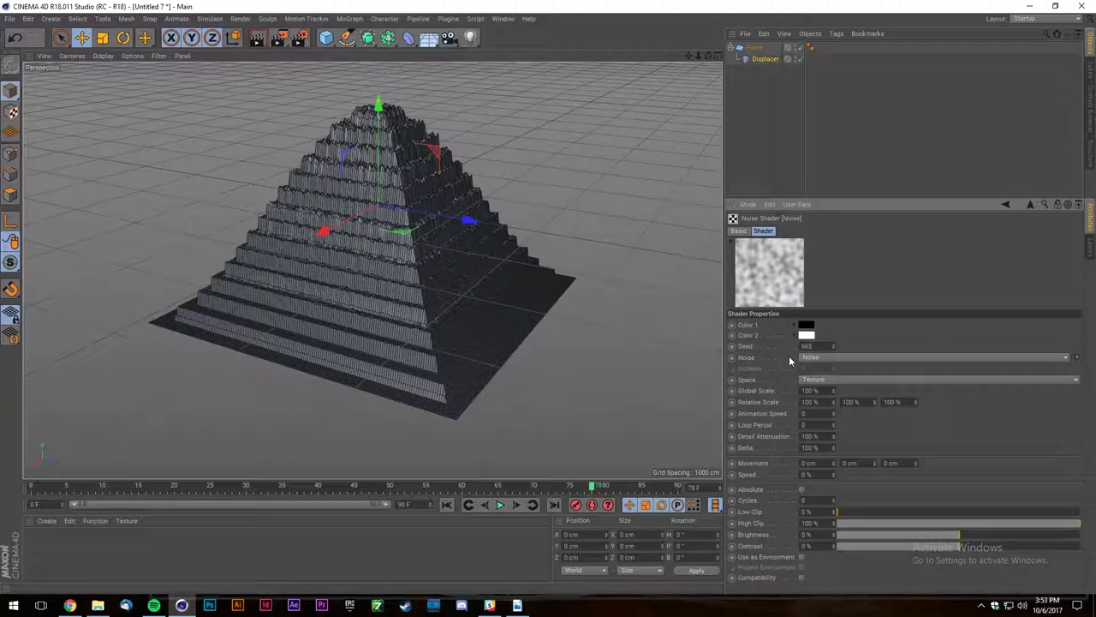
left_click(834, 390)
scroll(409, 206, "up", 7)
mouse_move(834, 391)
left_mouse_down()
mouse_move(834, 399)
mouse_move(832, 390)
left_mouse_up()
scroll(367, 195, "down", 4)
scroll(367, 193, "up", 3)
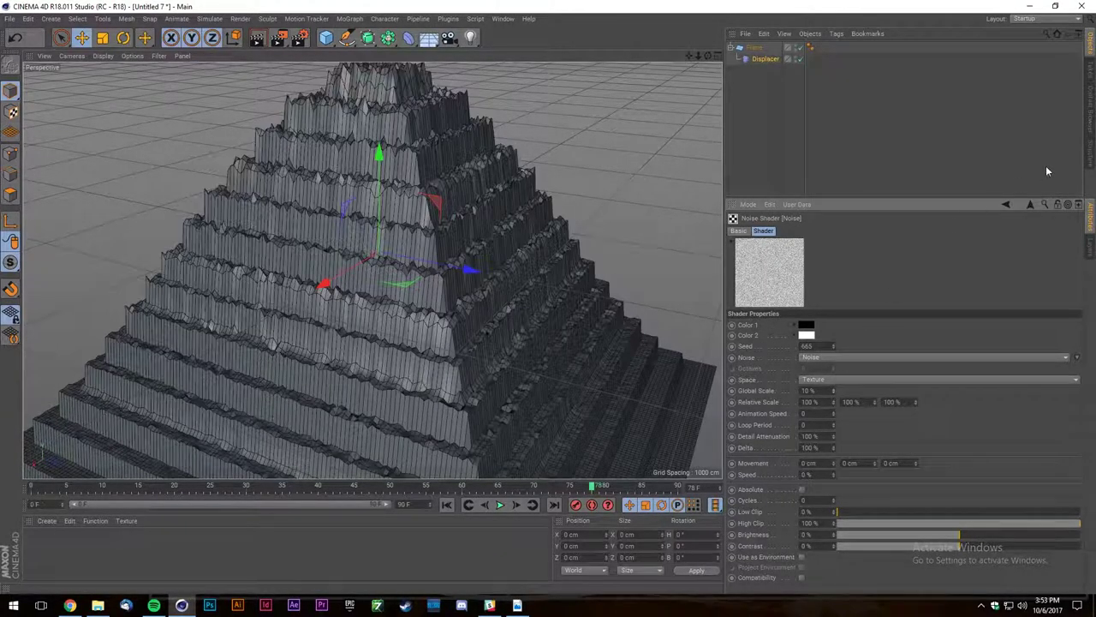
Set the plane's width and height segments to 200 each.
left_click(753, 47)
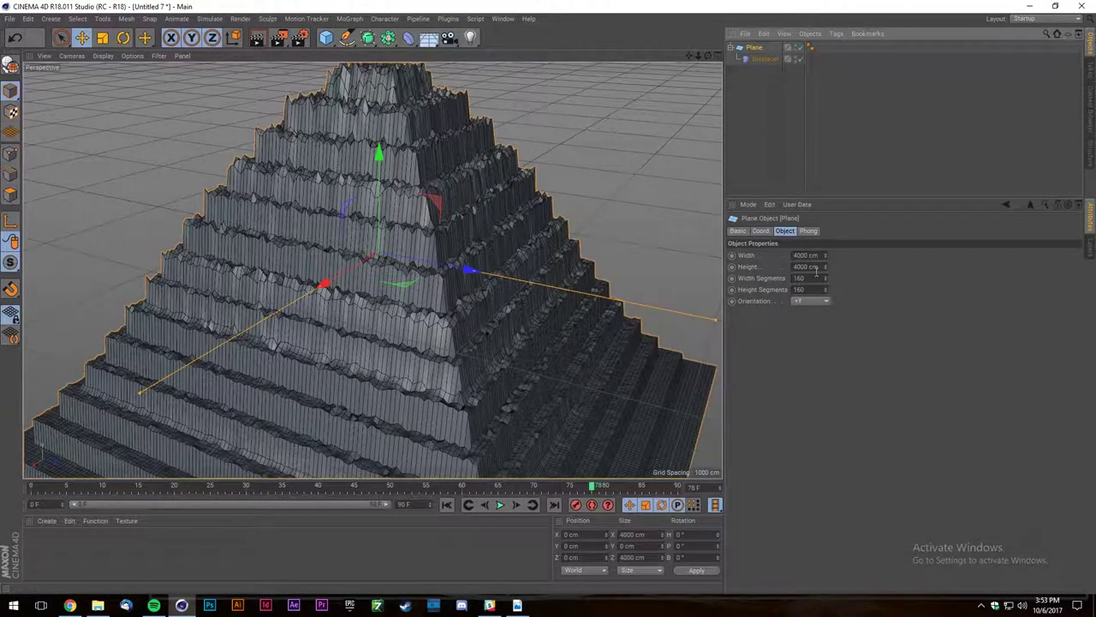
double_click(809, 278)
type("200")
key("Tab")
type("200")
key("Return")
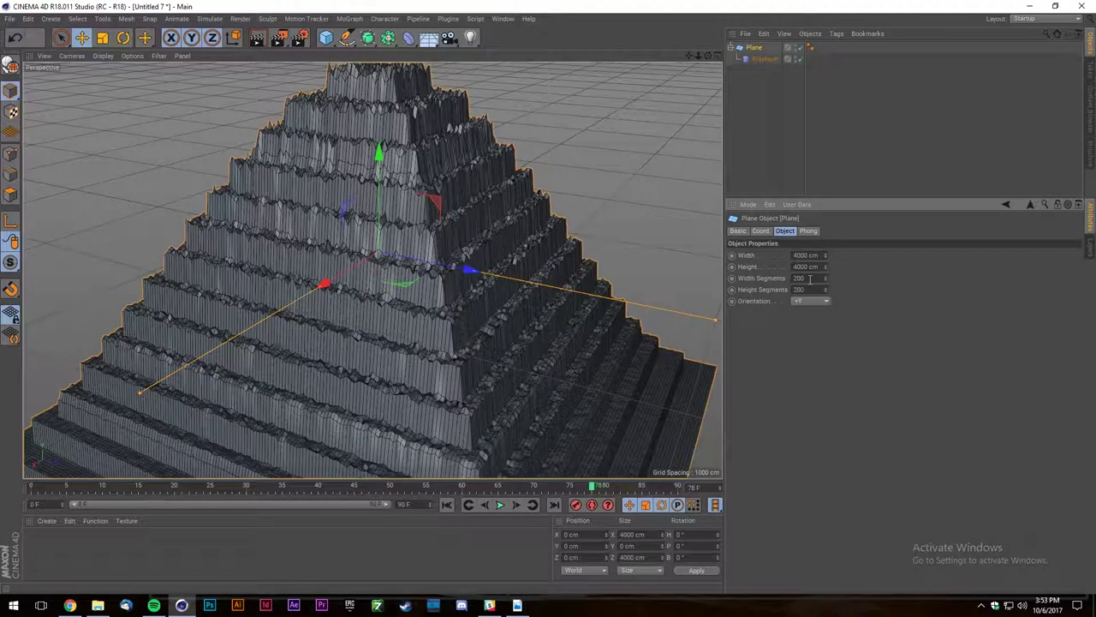
Set the plane's width and height segments to 800 each and check the denser pyramid steps.
double_click(816, 278)
type("800")
key("Tab")
type("800")
key("Return")
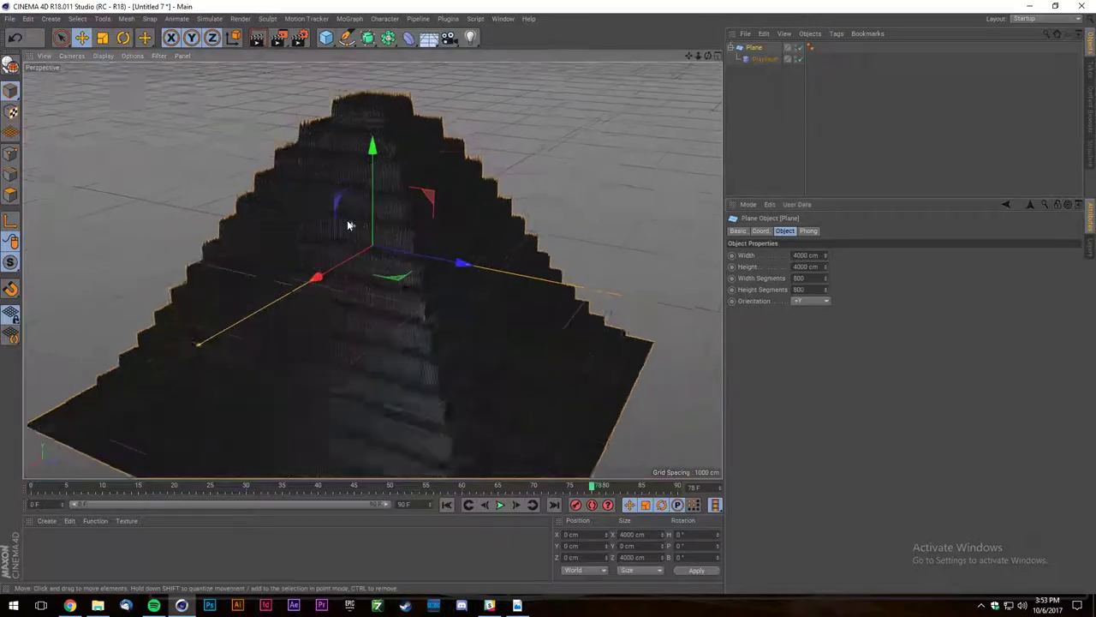
scroll(326, 167, "up", 5)
scroll(348, 194, "down", 10)
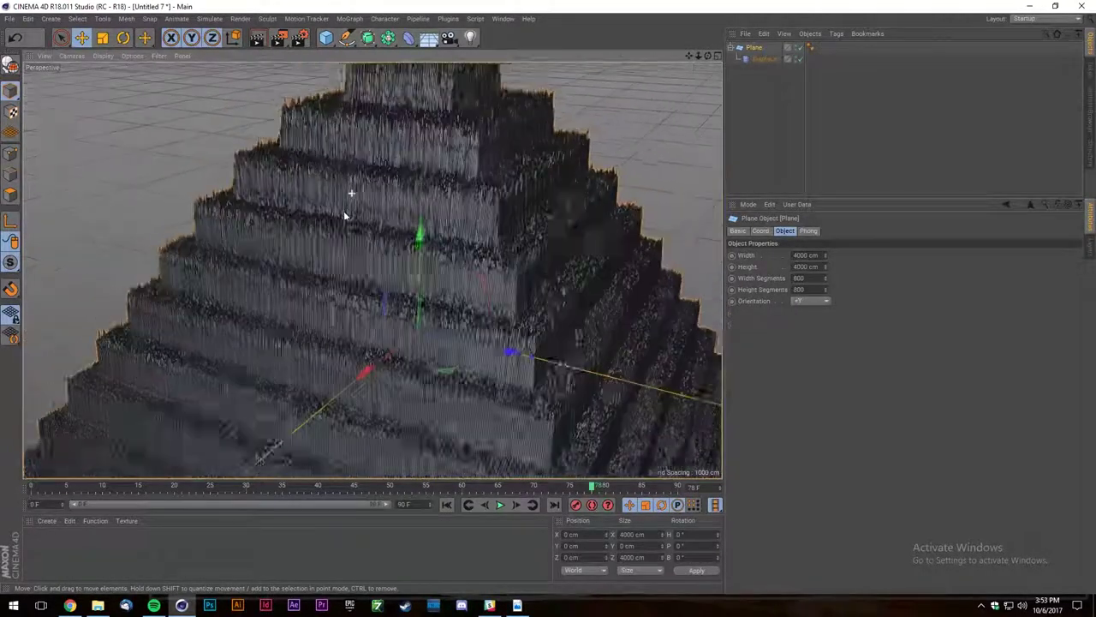
Set the filter width of the Posterizer in the Displacer's Layer shader to 31%.
left_click(765, 58)
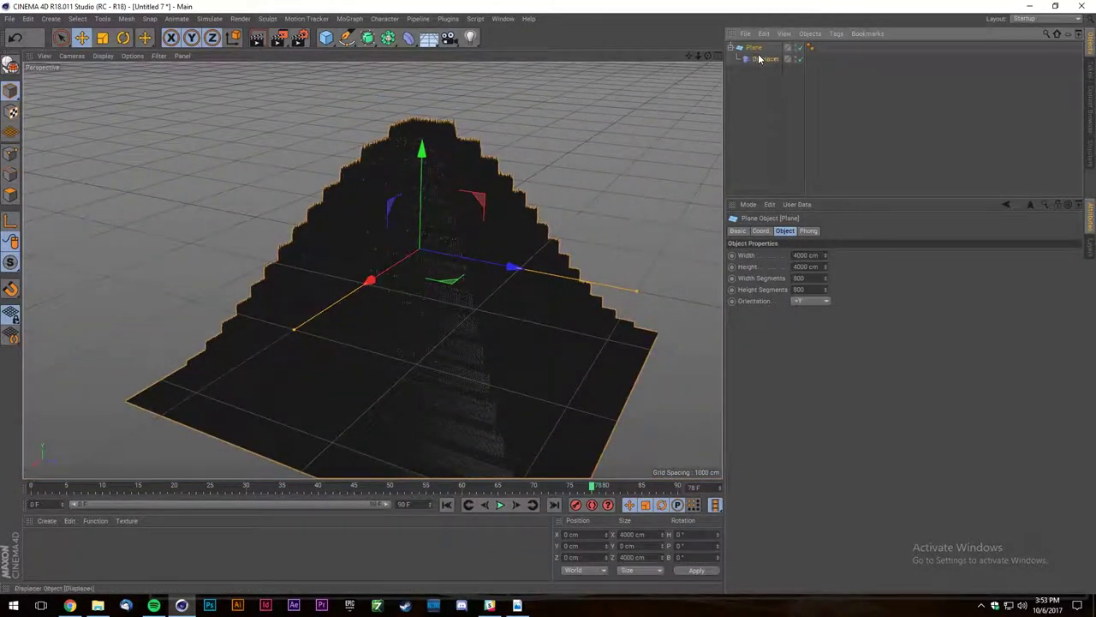
left_click(771, 364)
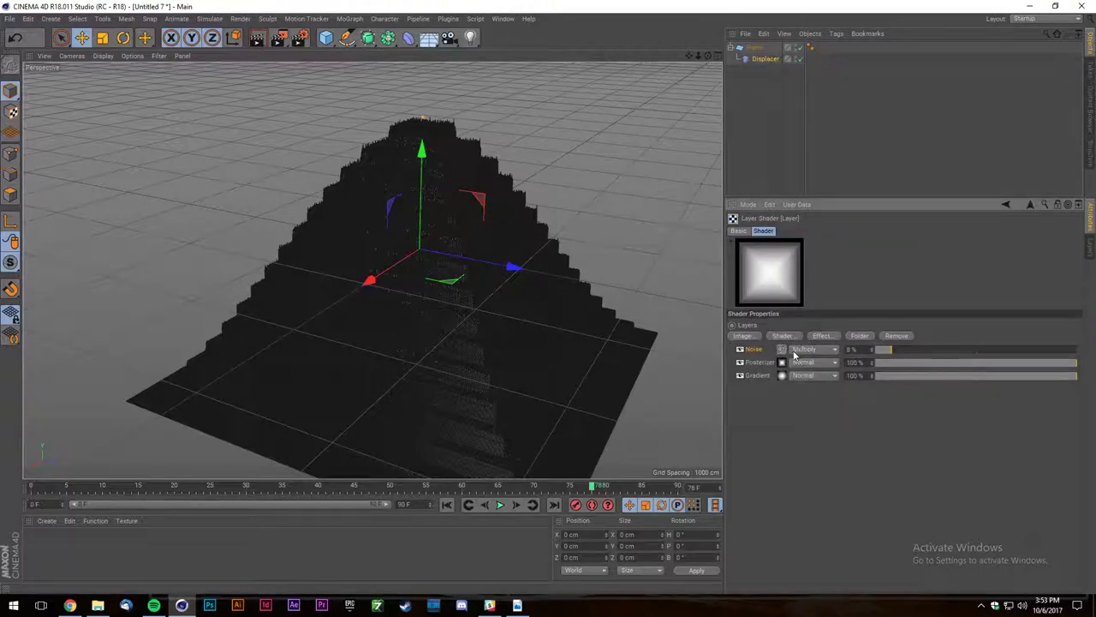
left_click(782, 362)
left_click(952, 375)
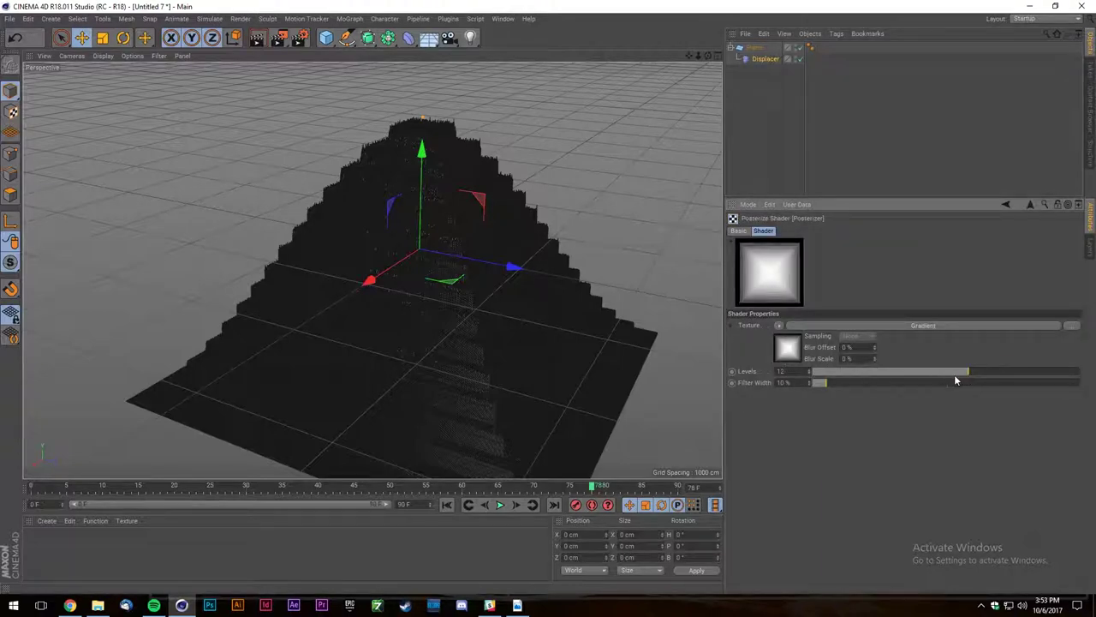
mouse_move(840, 383)
left_mouse_down()
mouse_move(878, 383)
mouse_move(855, 382)
left_mouse_up()
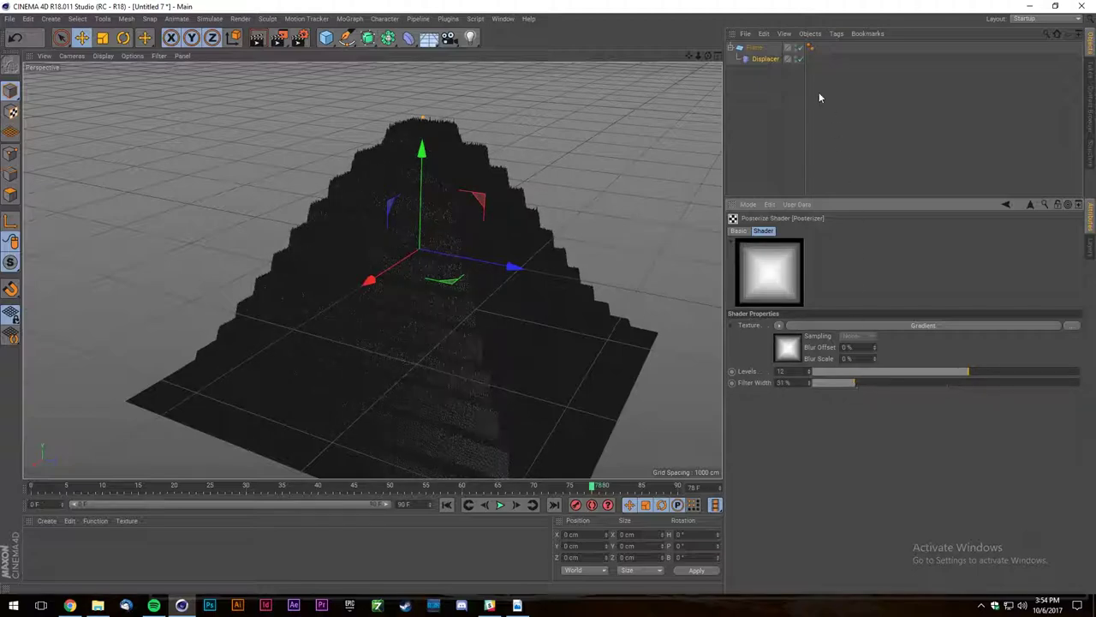
Remove the Noise layer from the Layer shader and display the viewport in Gouraud Shading without wireframe lines.
left_click(1006, 205)
key("Delete")
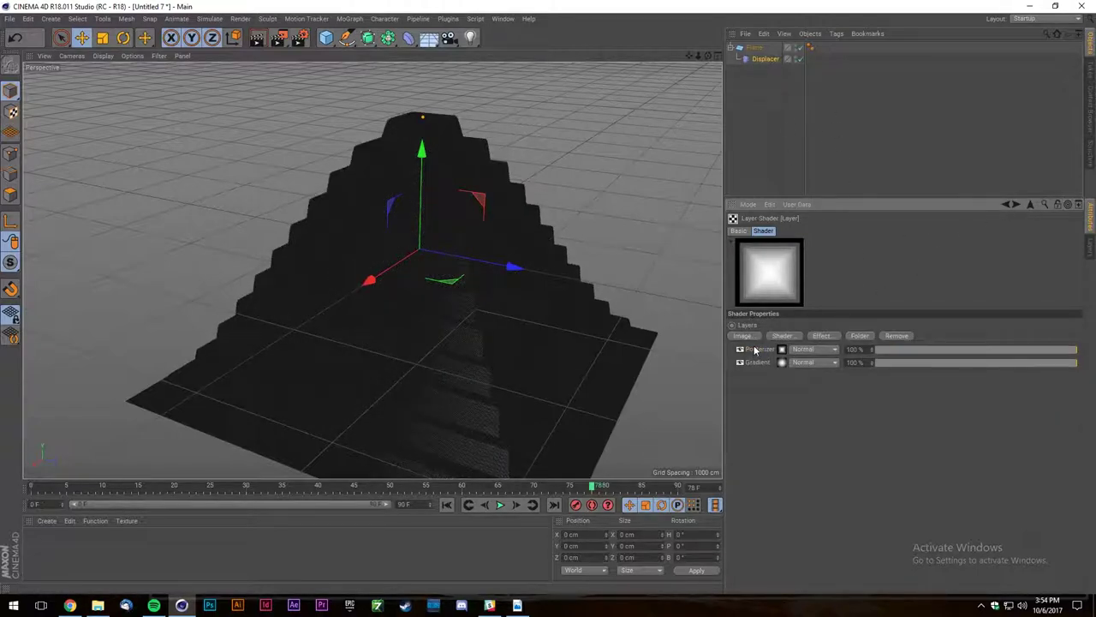
left_click(104, 58)
left_click(109, 74)
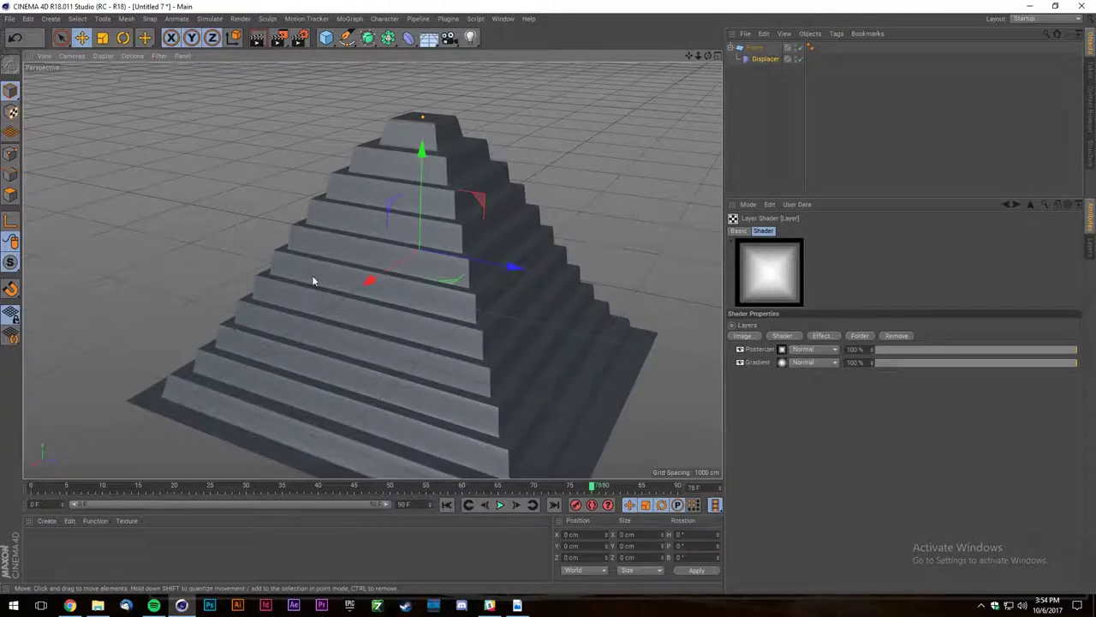
Examine the pyramid's steps up close and open the Displacer's height value.
scroll(326, 334, "up", 3)
scroll(617, 282, "up", 4)
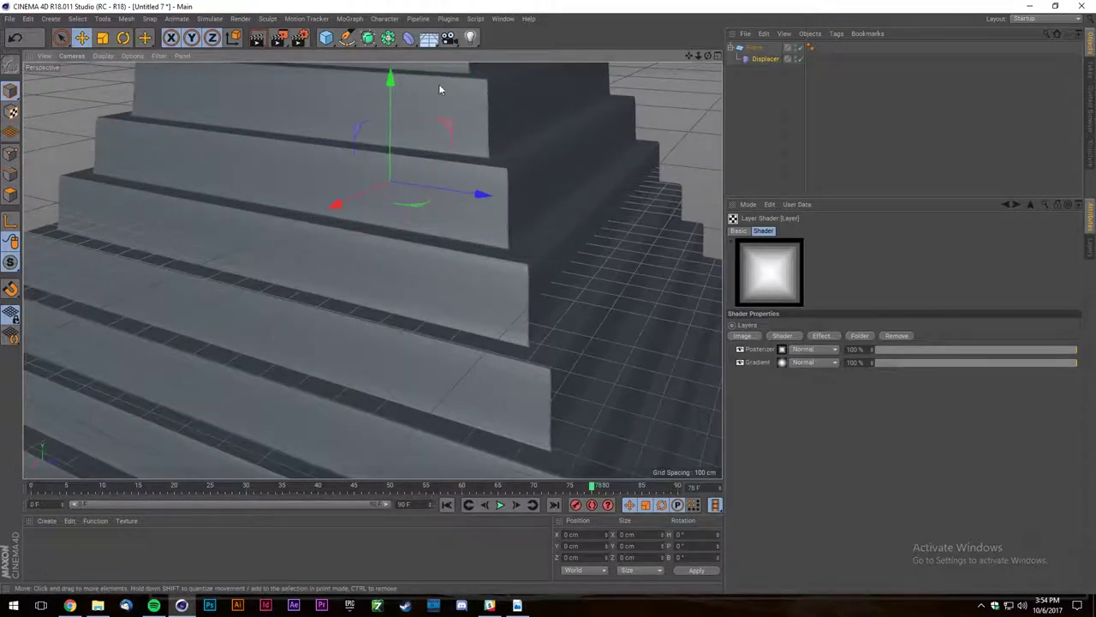
left_click(757, 59)
left_click(781, 281)
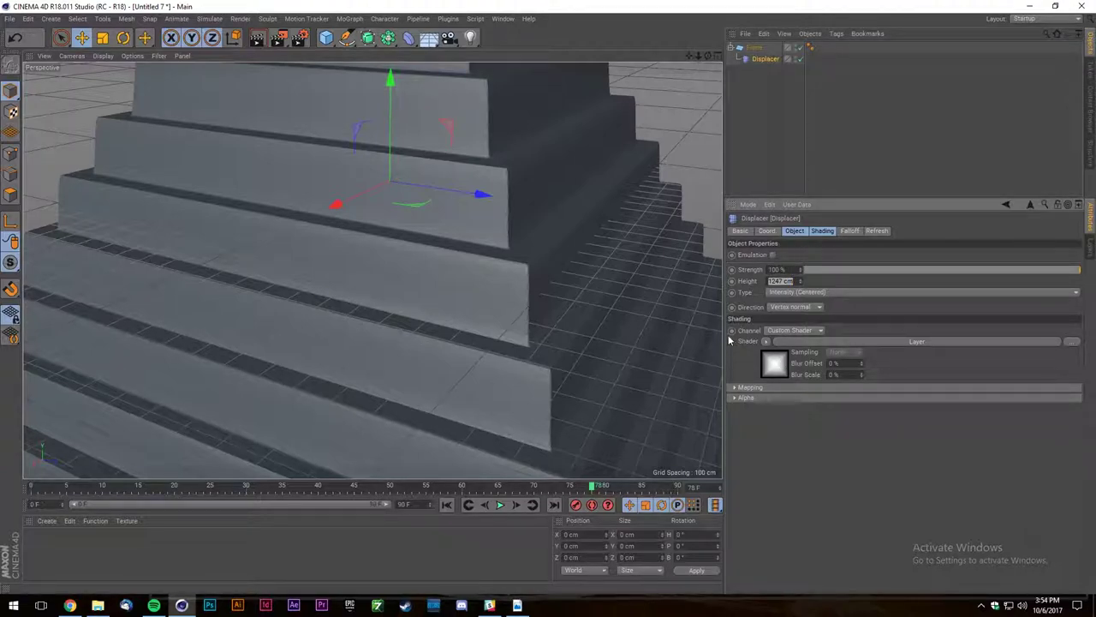
scroll(394, 273, "down", 10)
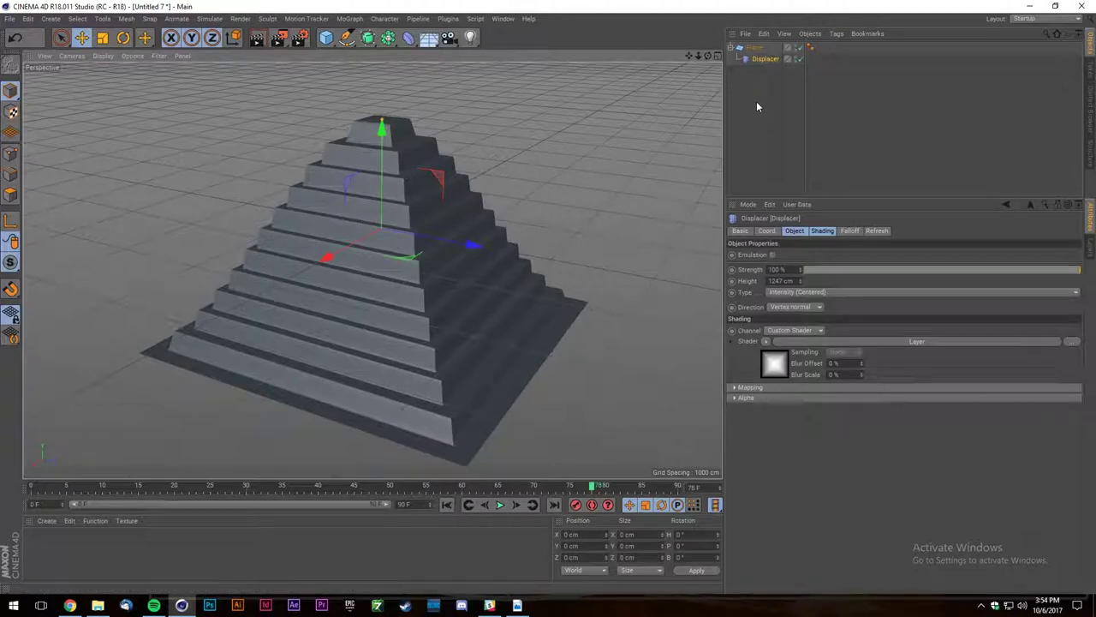
Delete the plane together with its Displacer.
left_click(754, 47)
key("Delete")
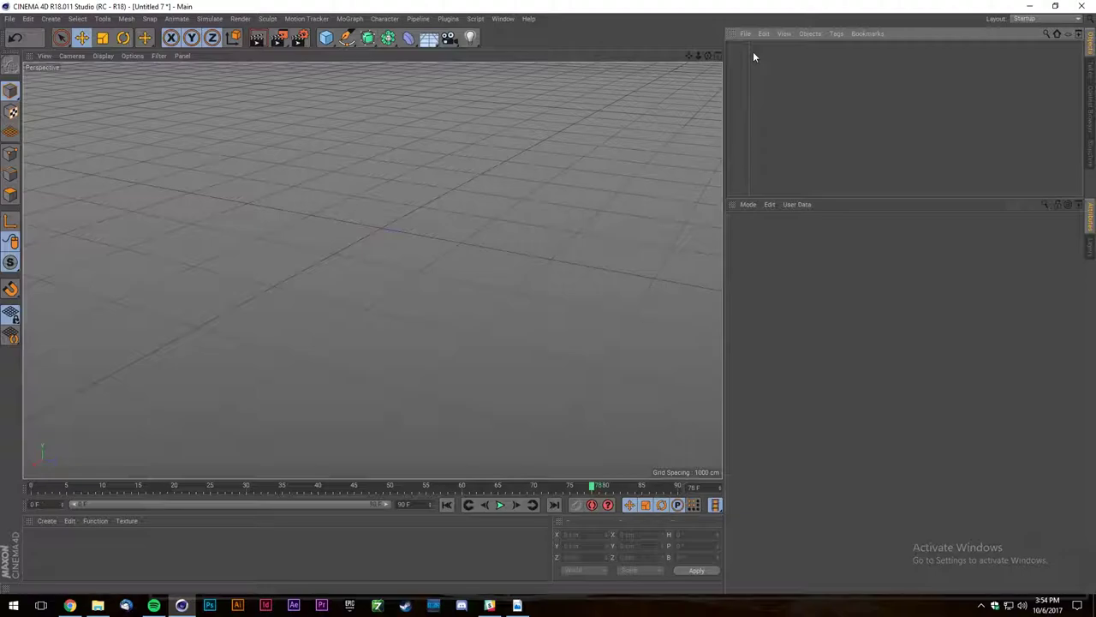
Switch to Chrome and show the Fundamentals of 3D slide in the 3D Pres 1 presentation.
left_click(70, 605)
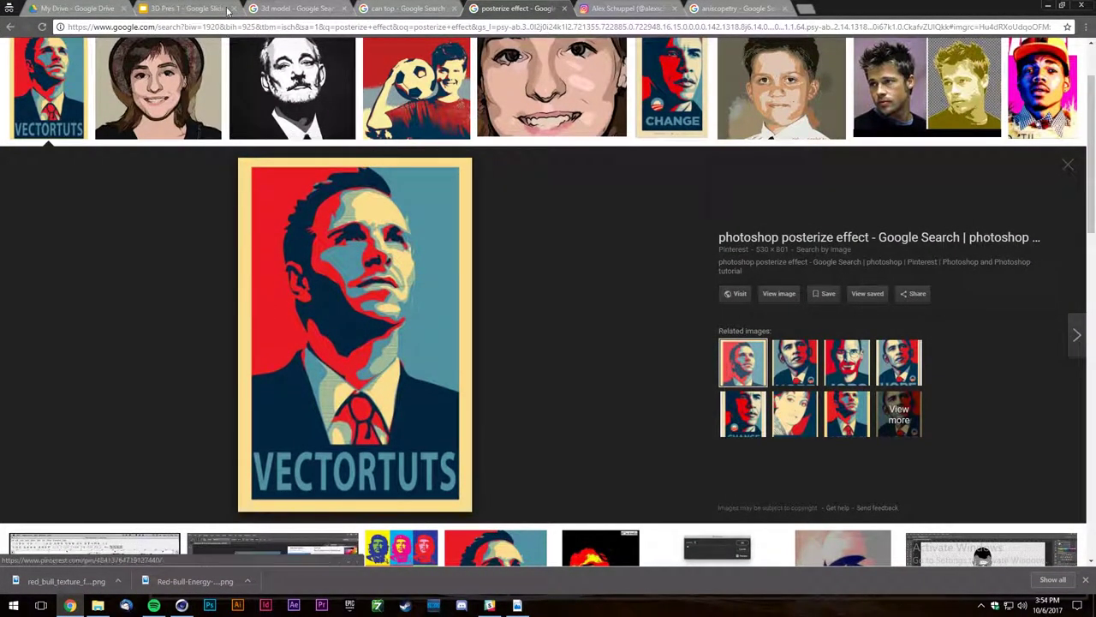
left_click(208, 10)
scroll(63, 202, "up", 4)
left_click(62, 200)
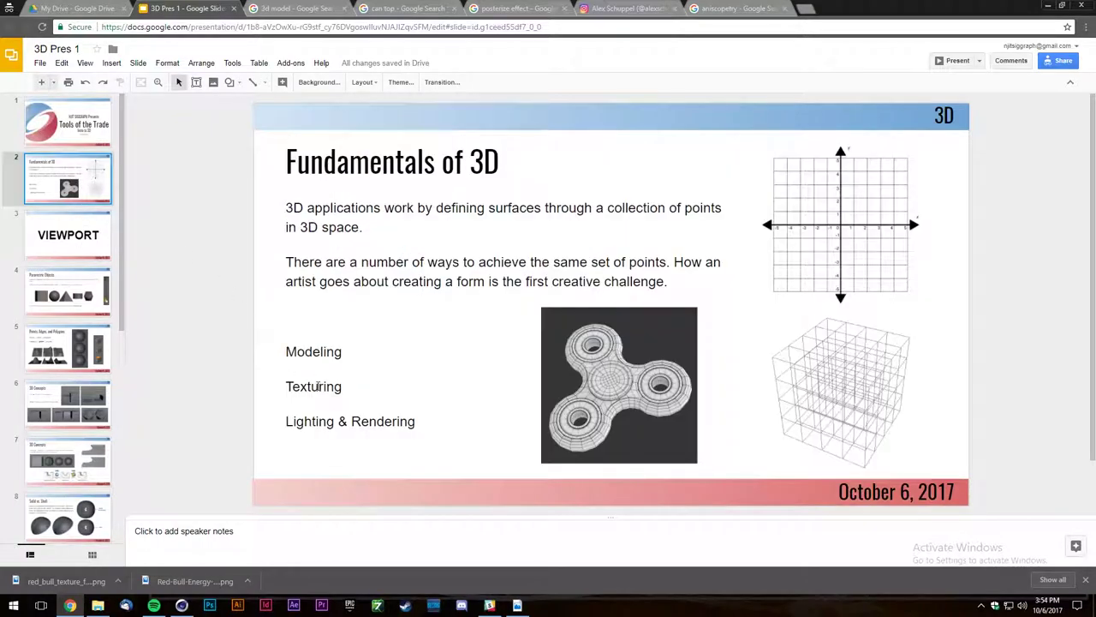
right_click(315, 386)
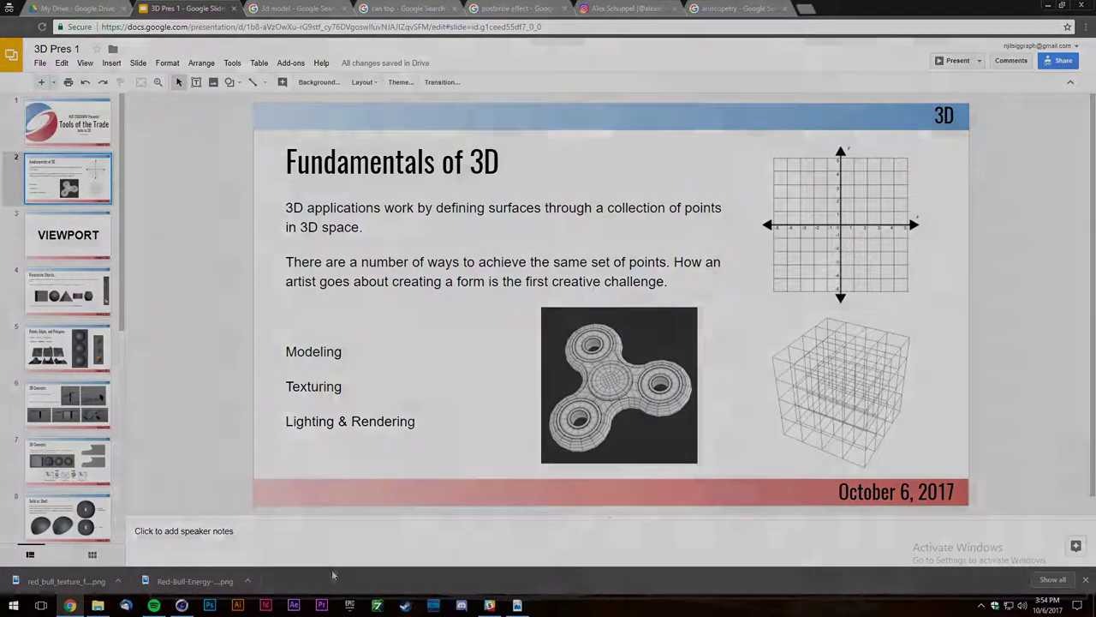